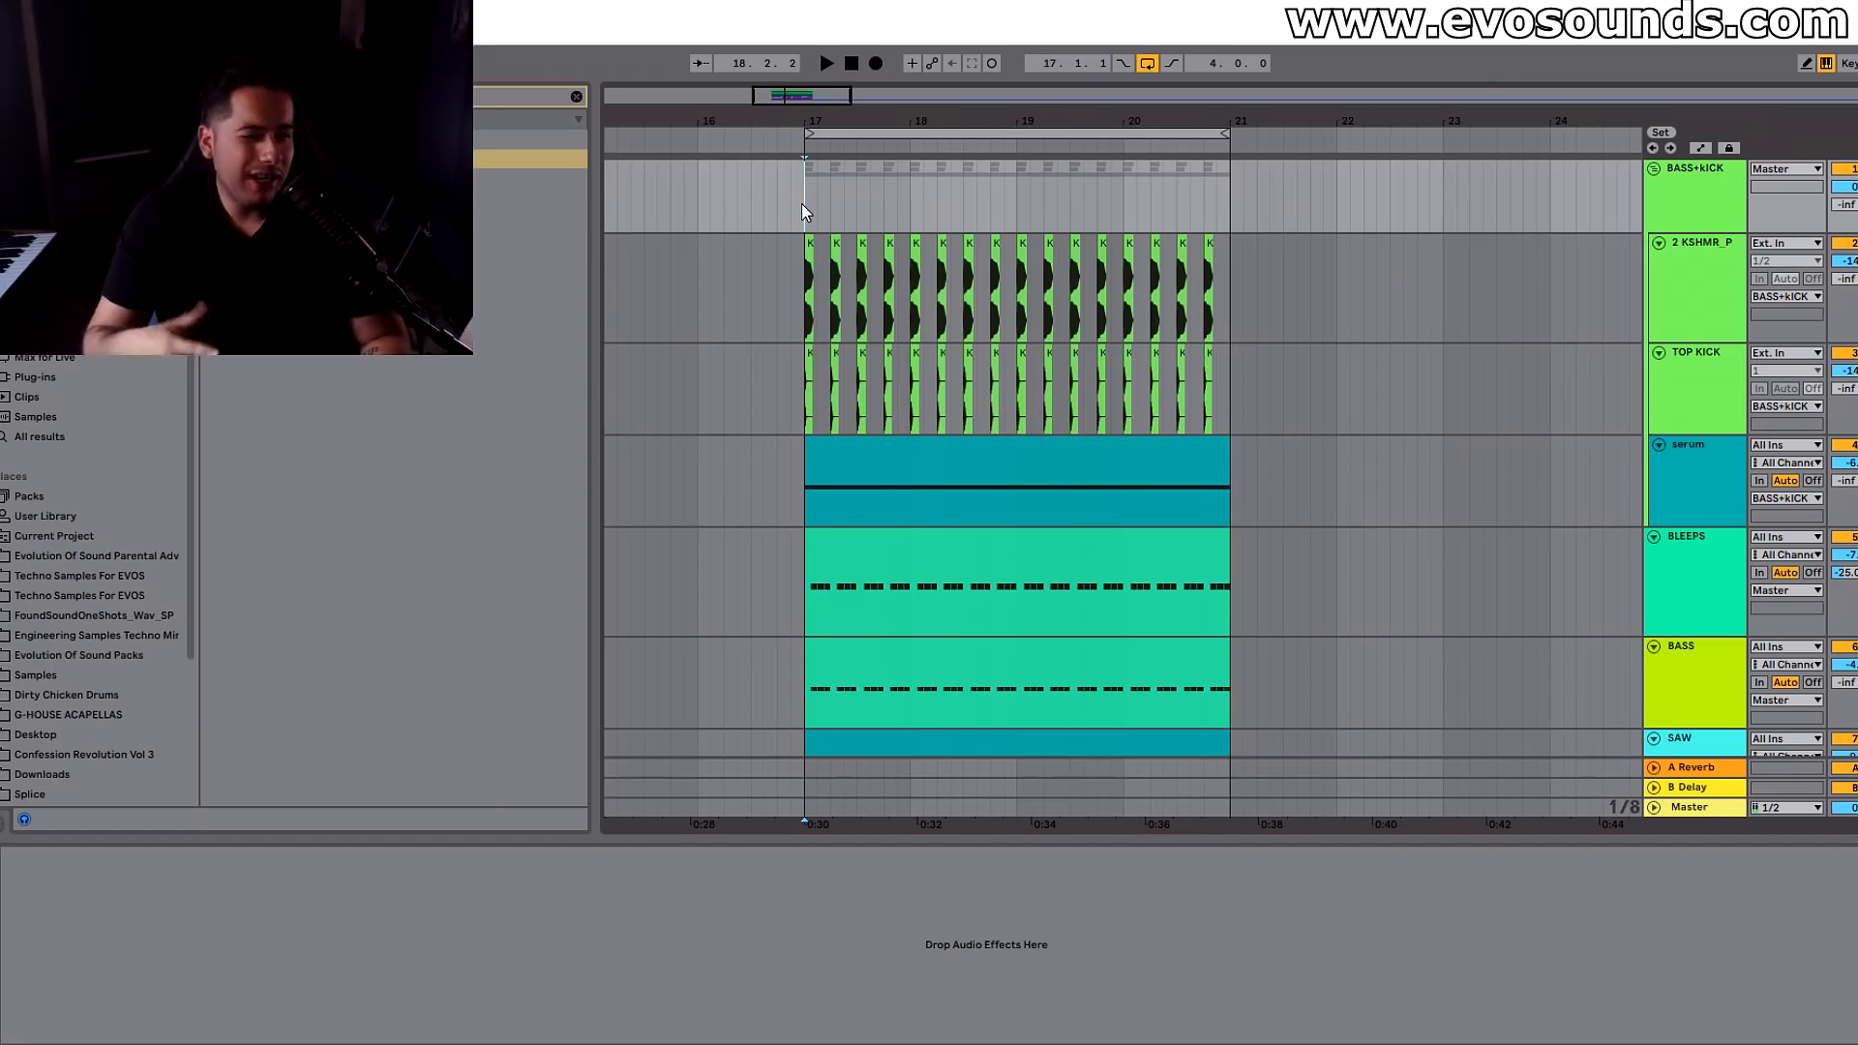
- Look over the arrangement's tracks, from the kick and bass group down to the audio tracks
scroll(987, 349, down, 5)
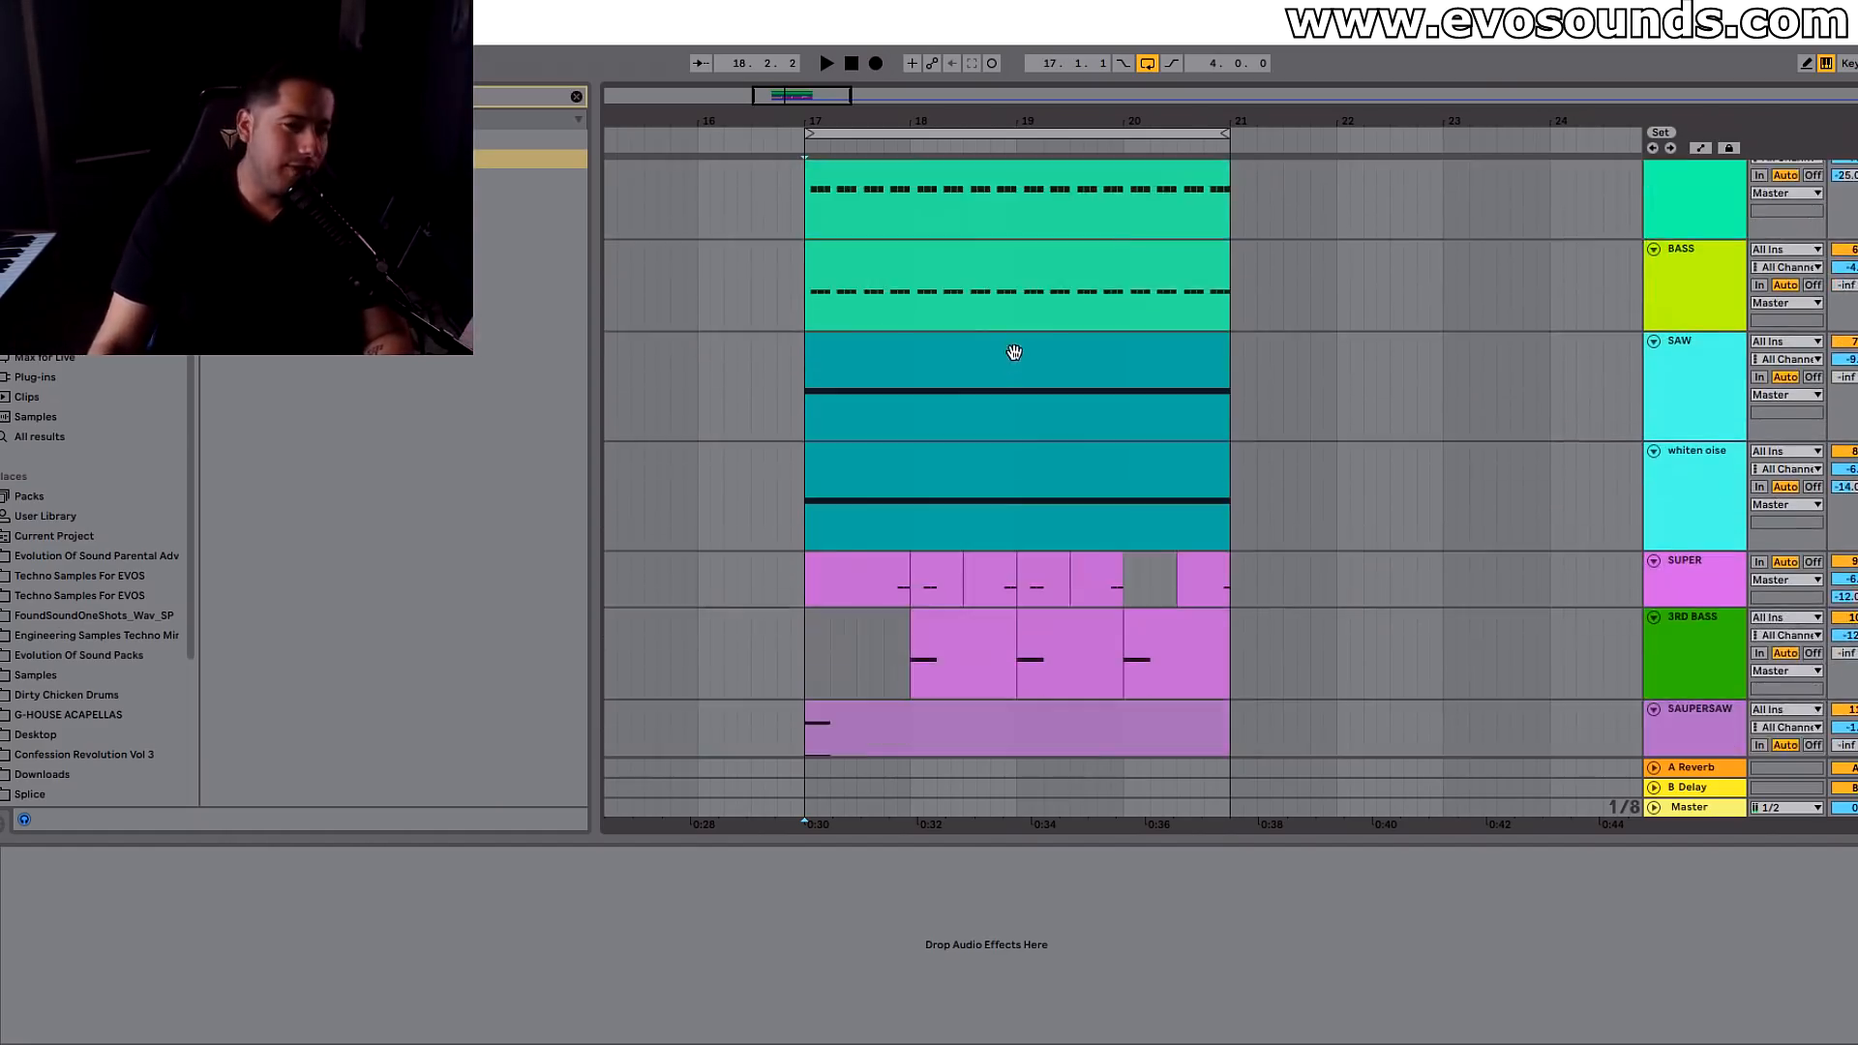
scroll(1014, 357, down, 4)
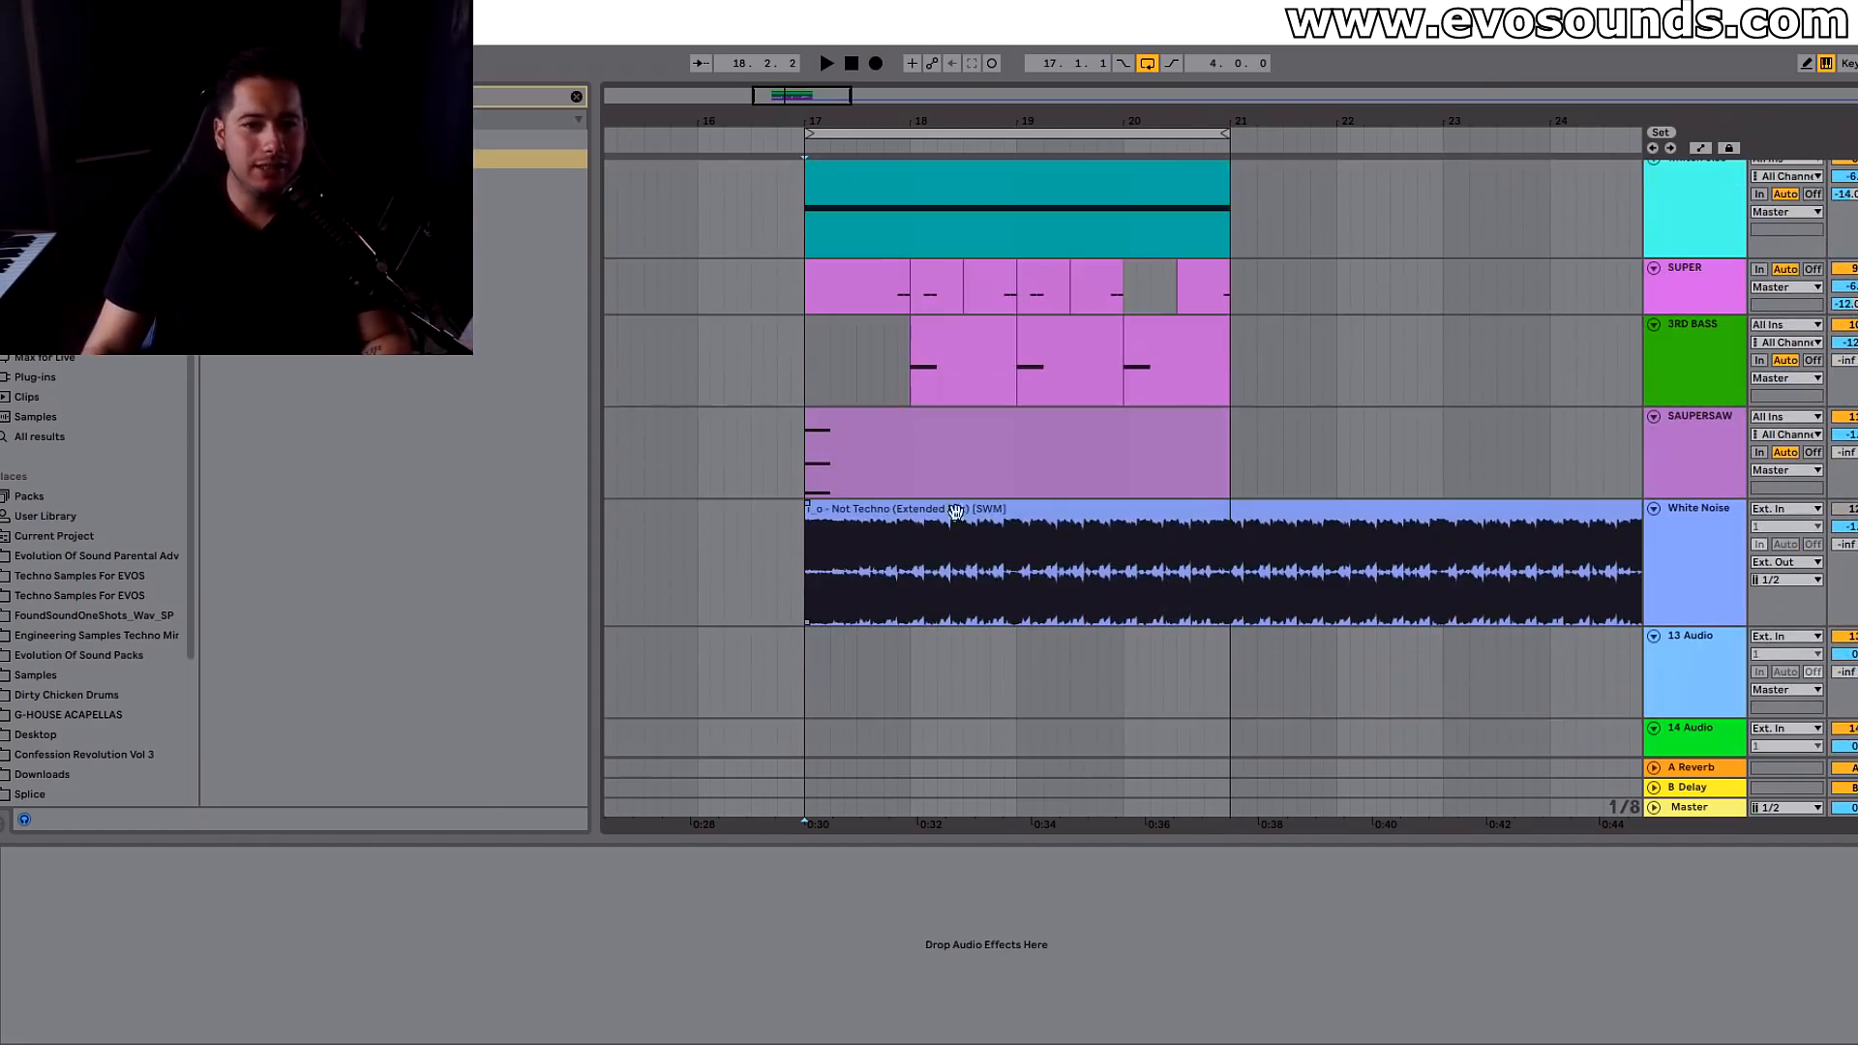
scroll(947, 542, up, 6)
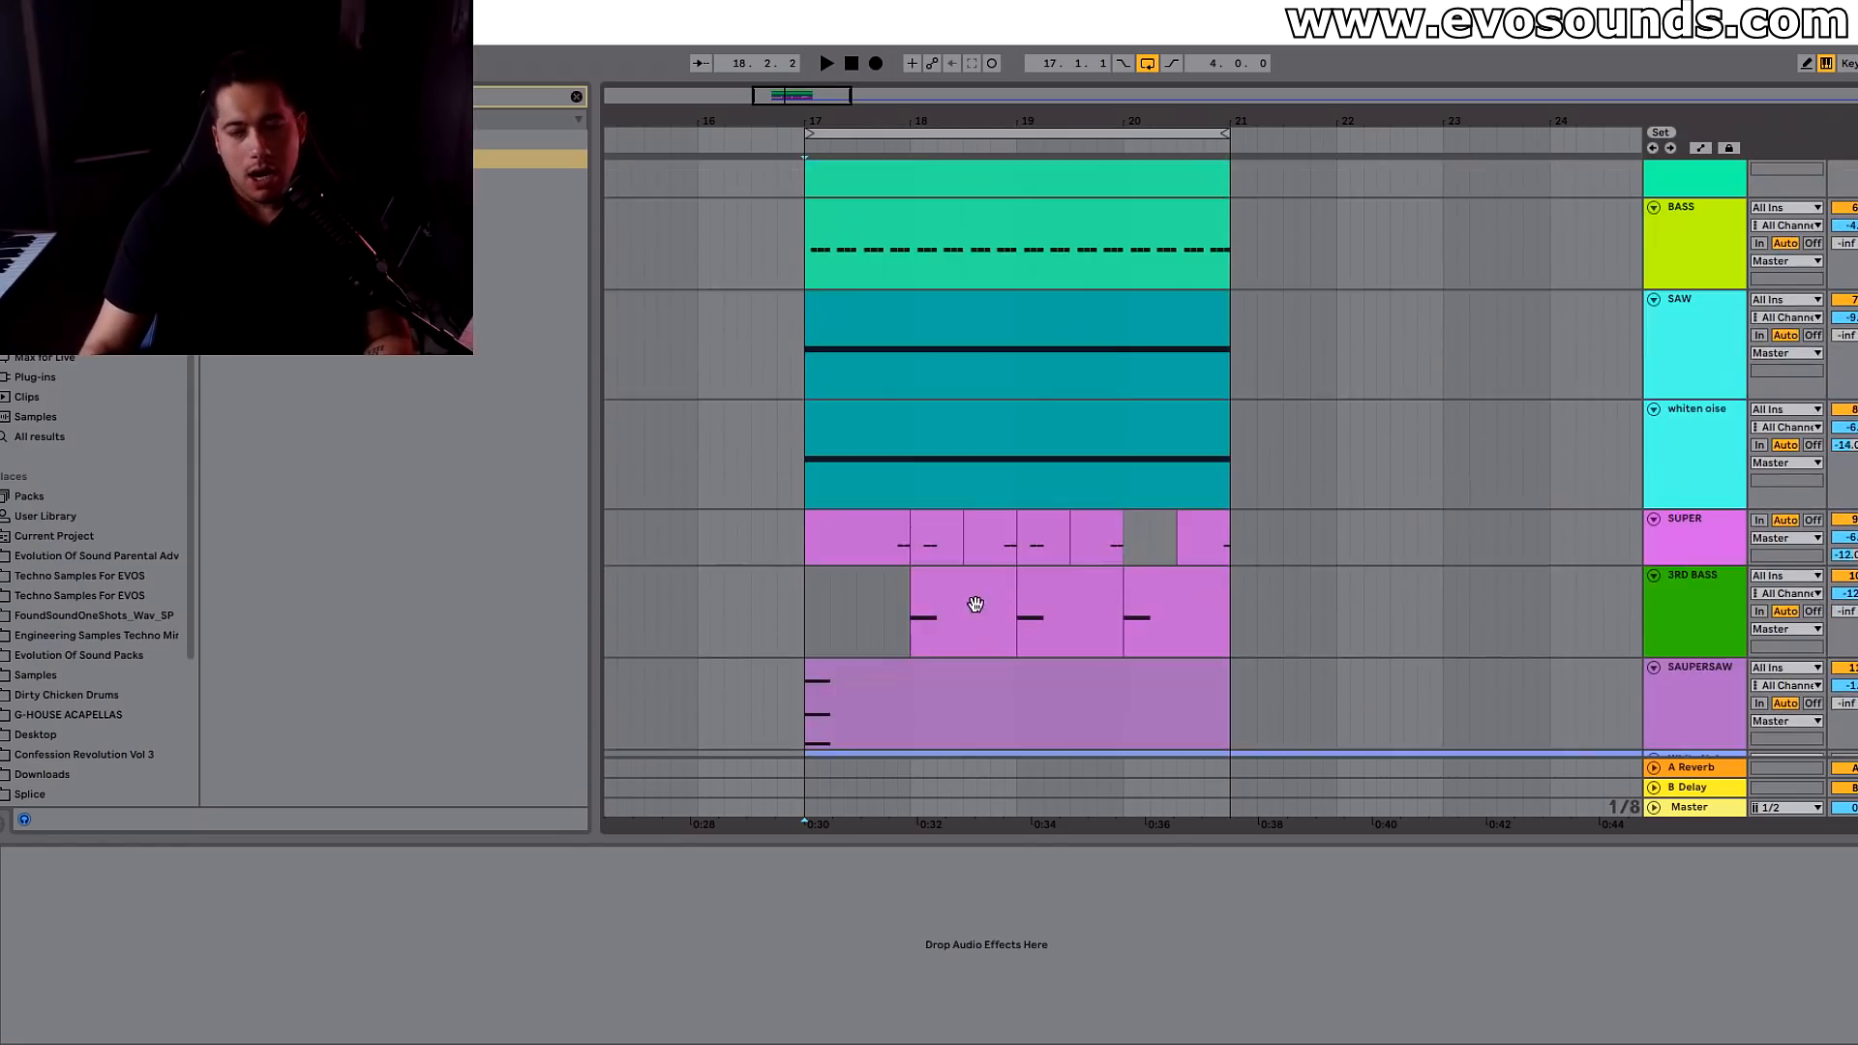
scroll(977, 601, up, 3)
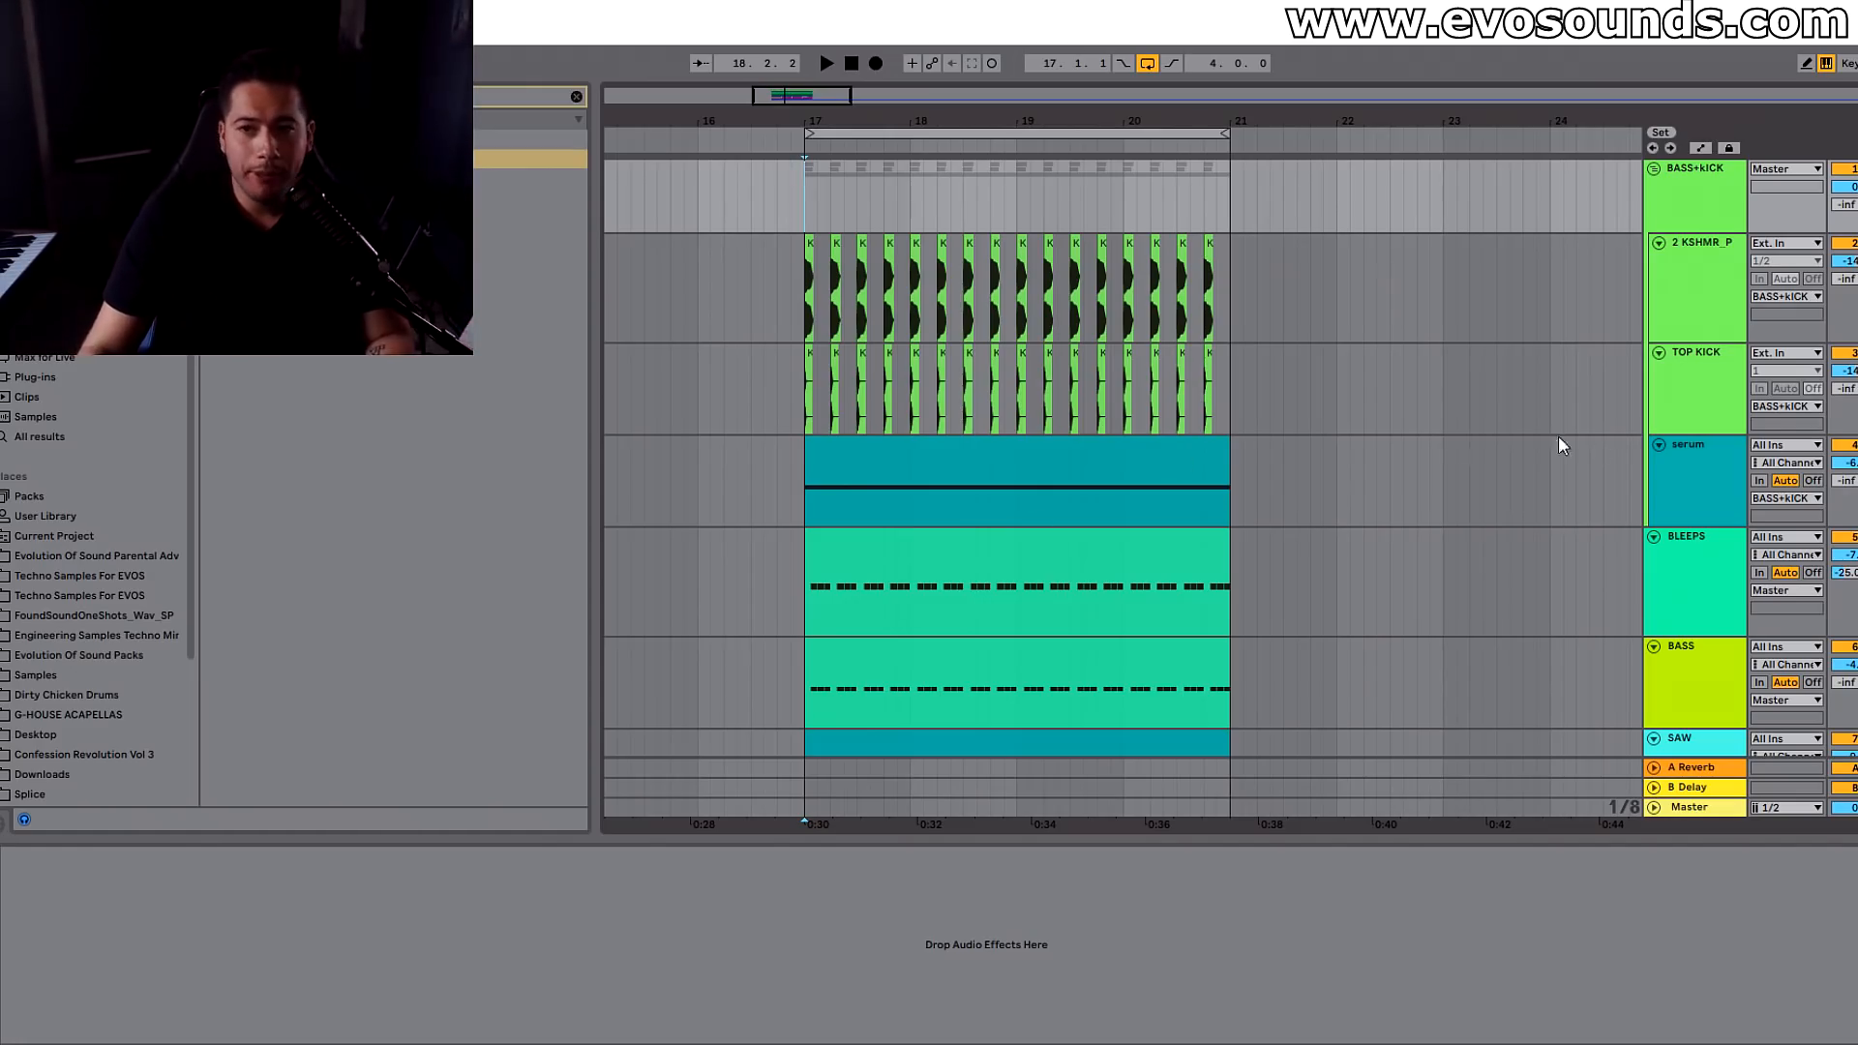
- Examine the sustained note in the serum track's MIDI clip and the oscillator waveform in its Serum instrument
click(1663, 478)
click(1252, 448)
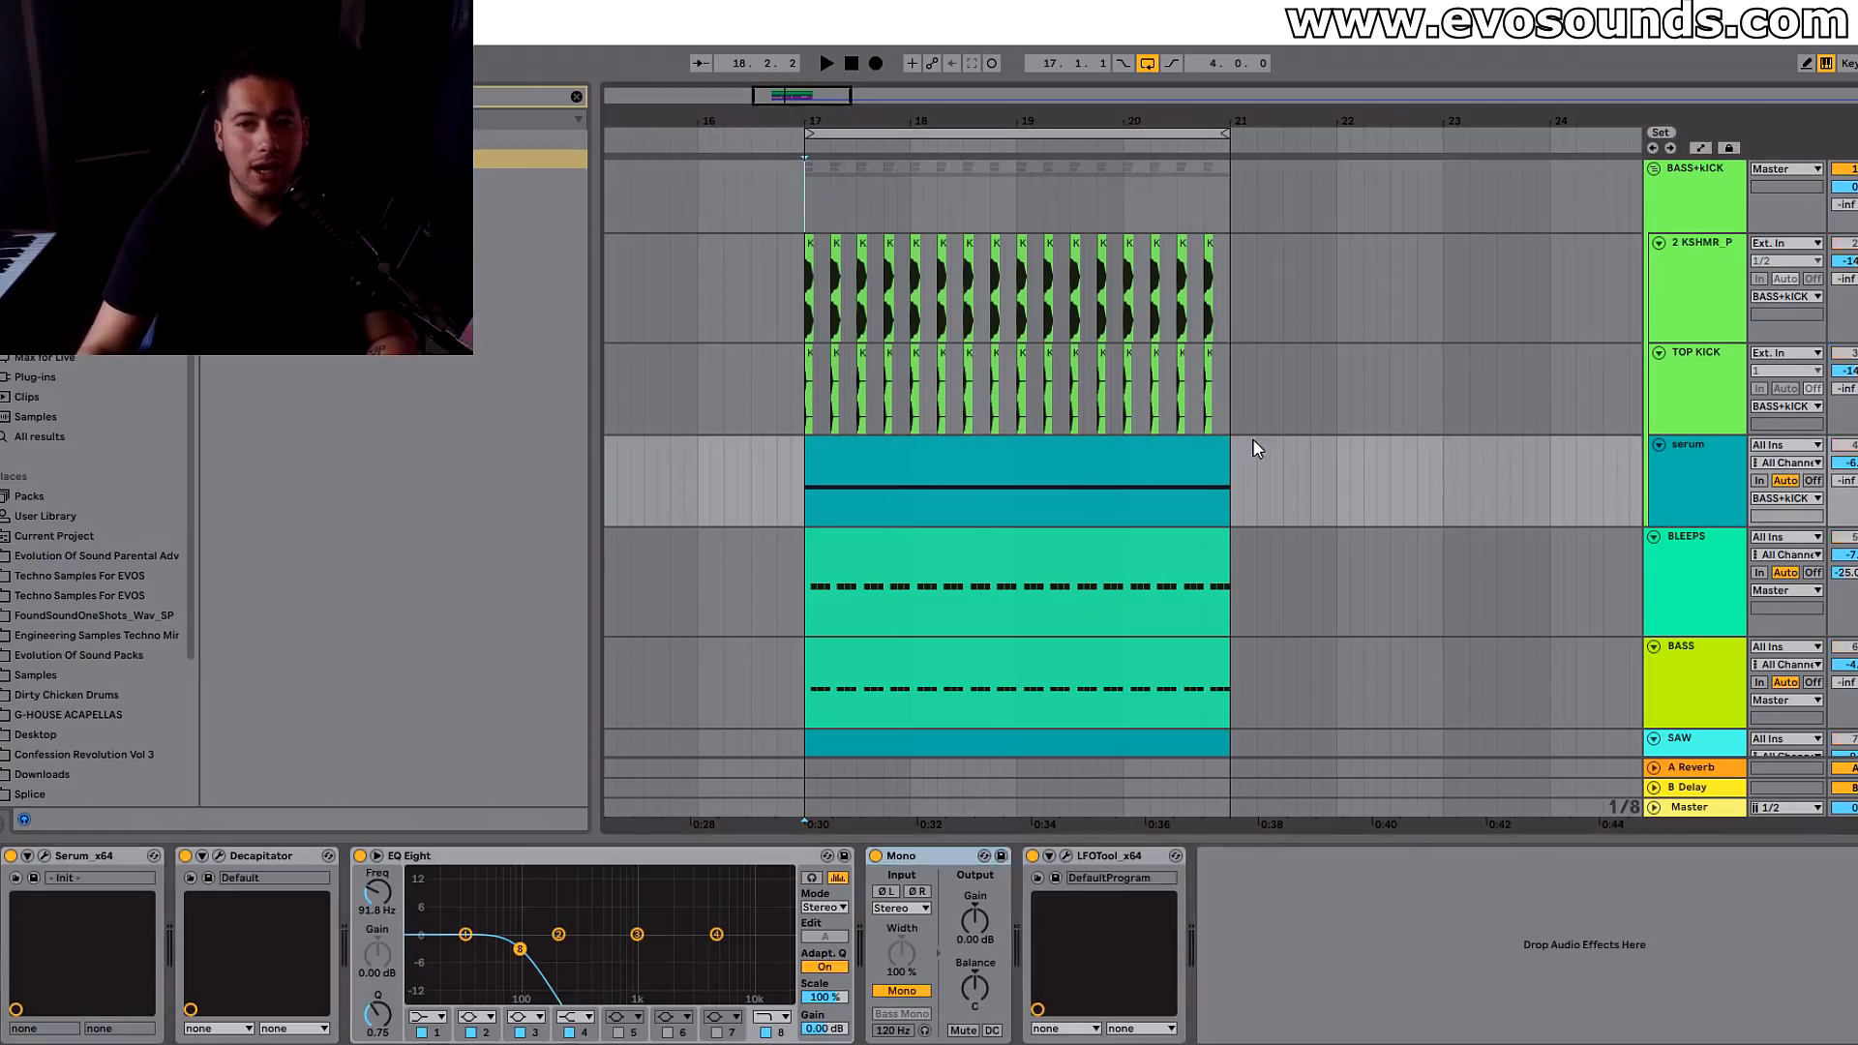
double_click(919, 457)
drag(974, 547, 974, 470)
click(457, 826)
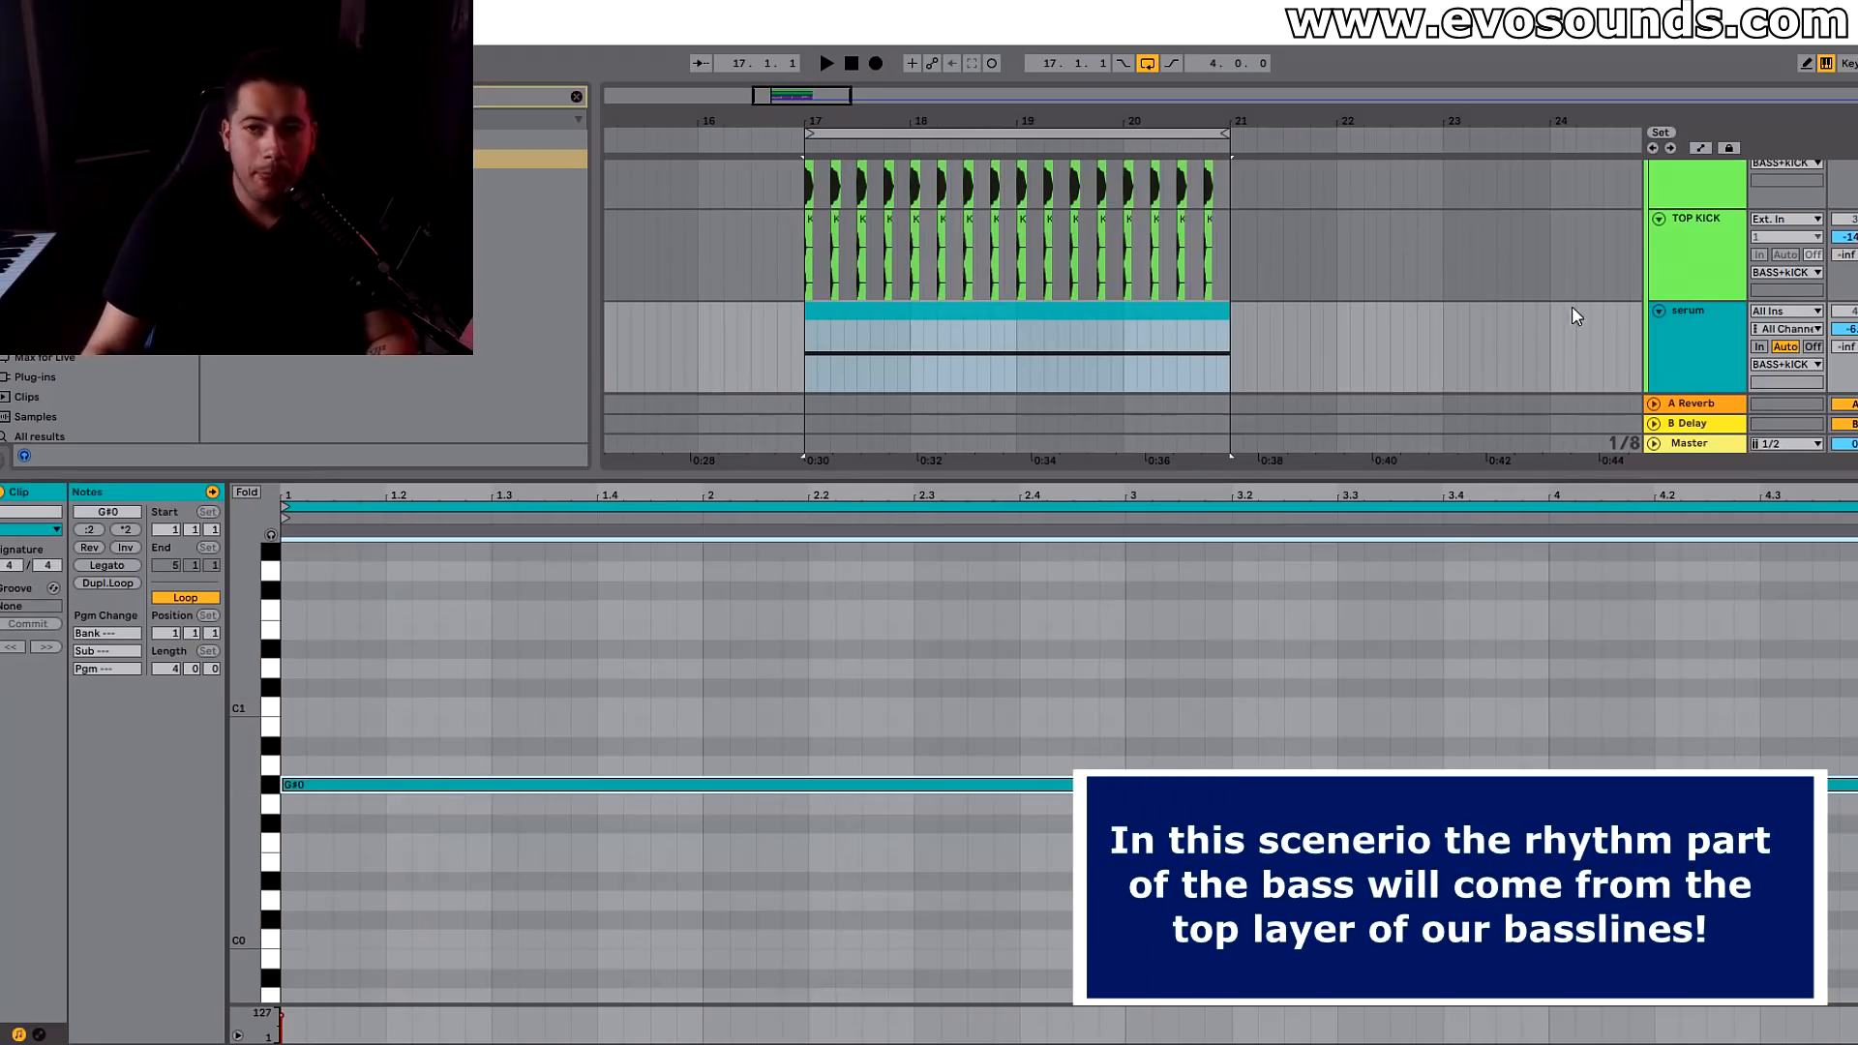
click(285, 832)
click(347, 782)
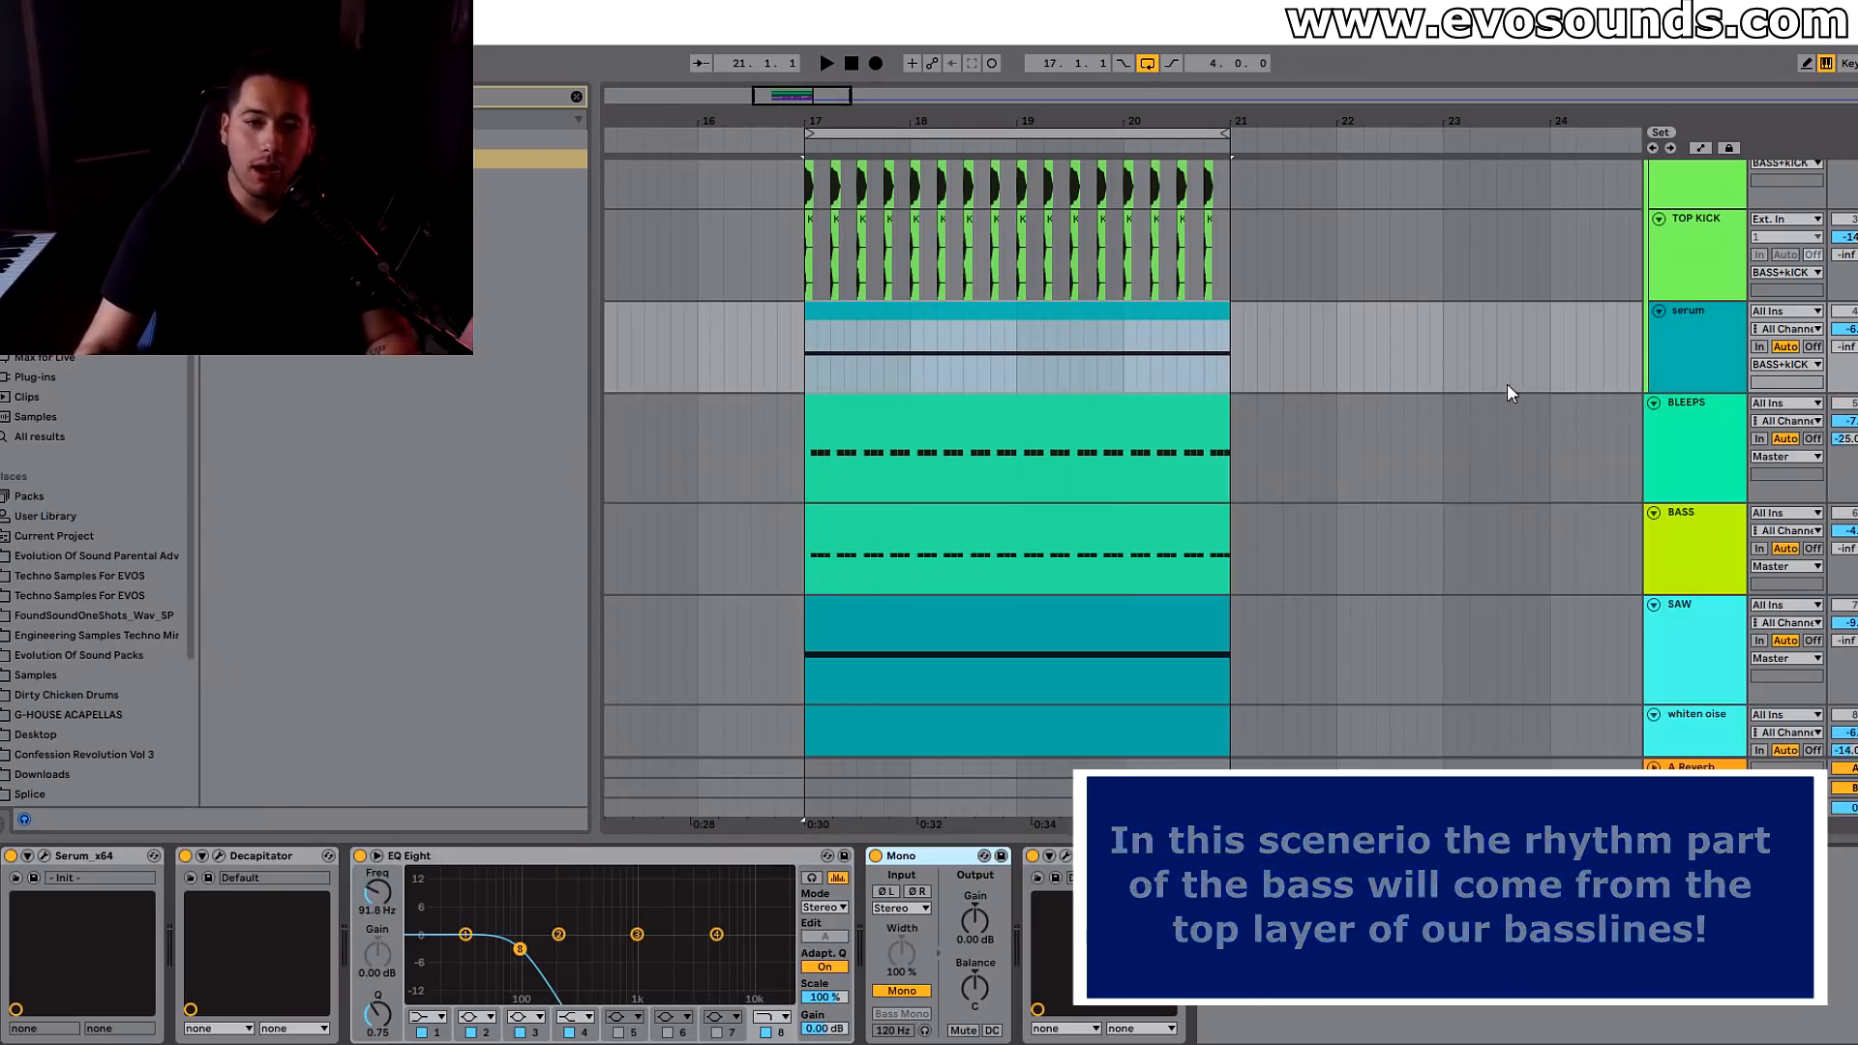
click(44, 855)
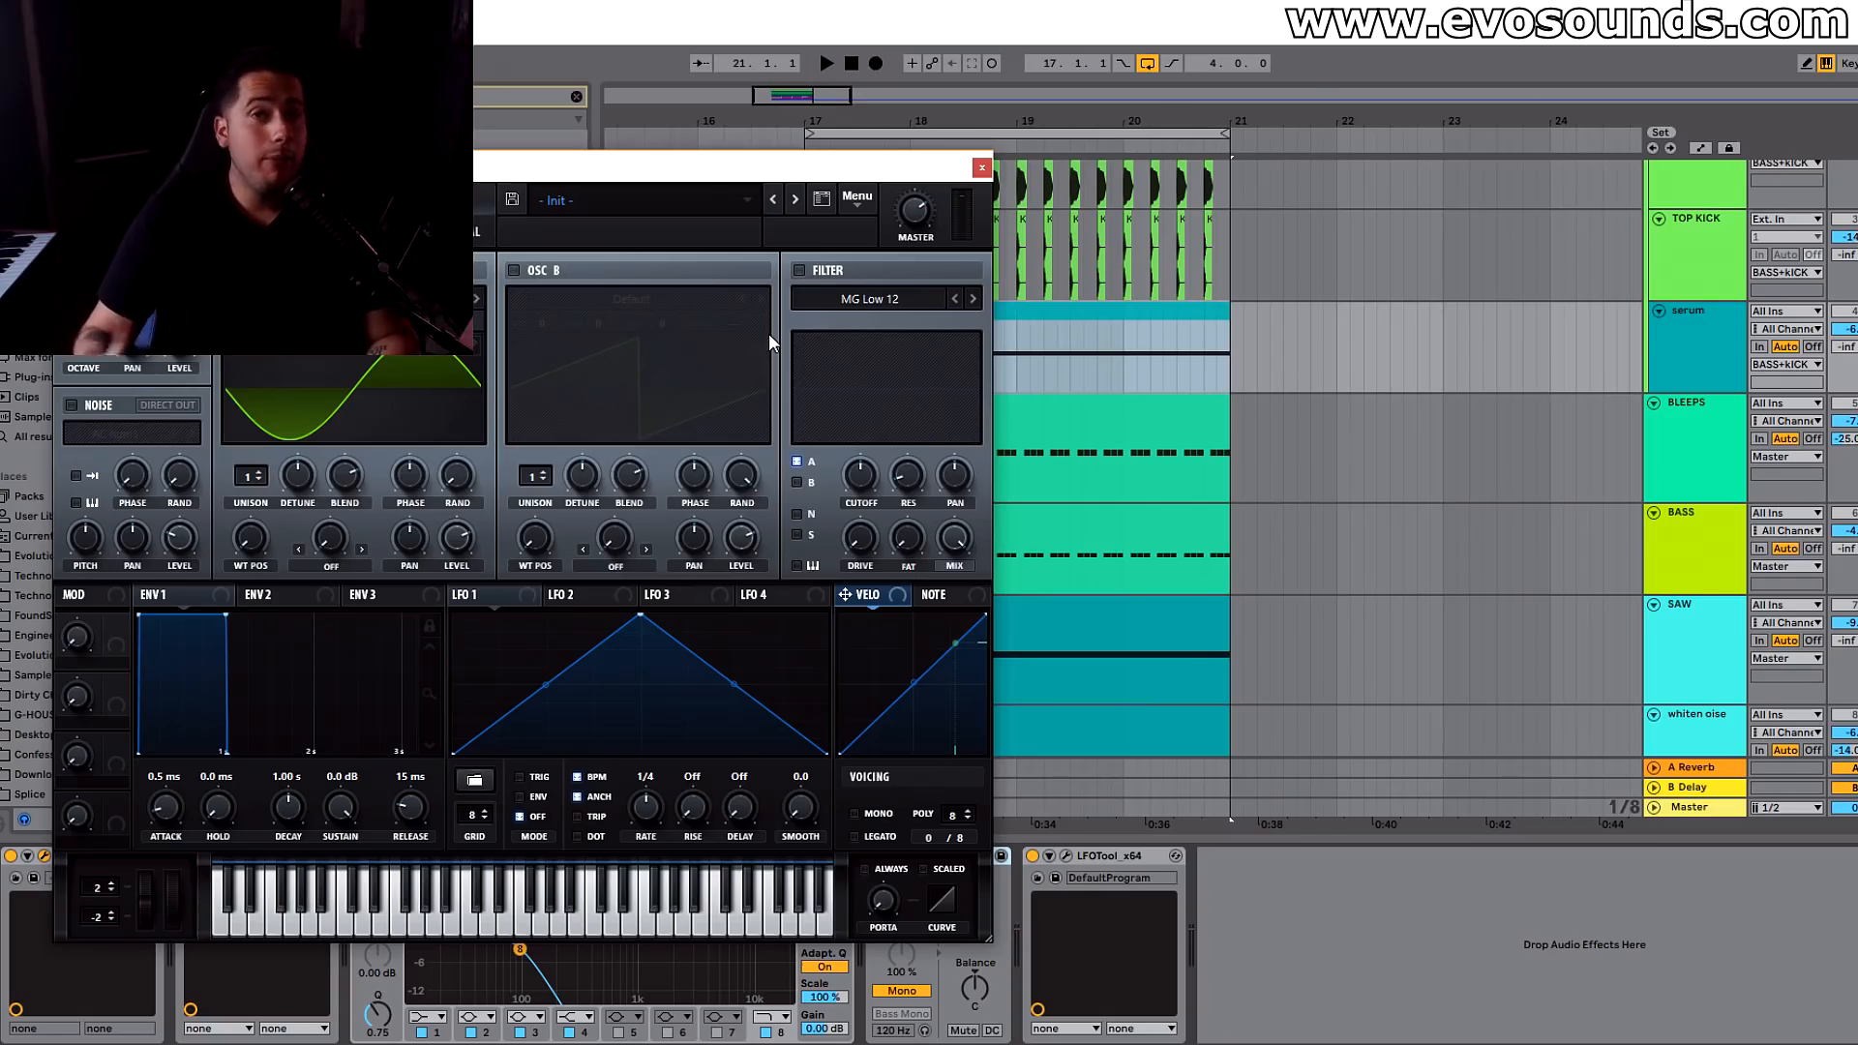
click(983, 168)
- Transpose the serum clip's bass note down six semitones to D0 and play it back
double_click(1011, 311)
key(Down)
key(Down)
key(Down)
key(Down)
key(Down)
key(Down)
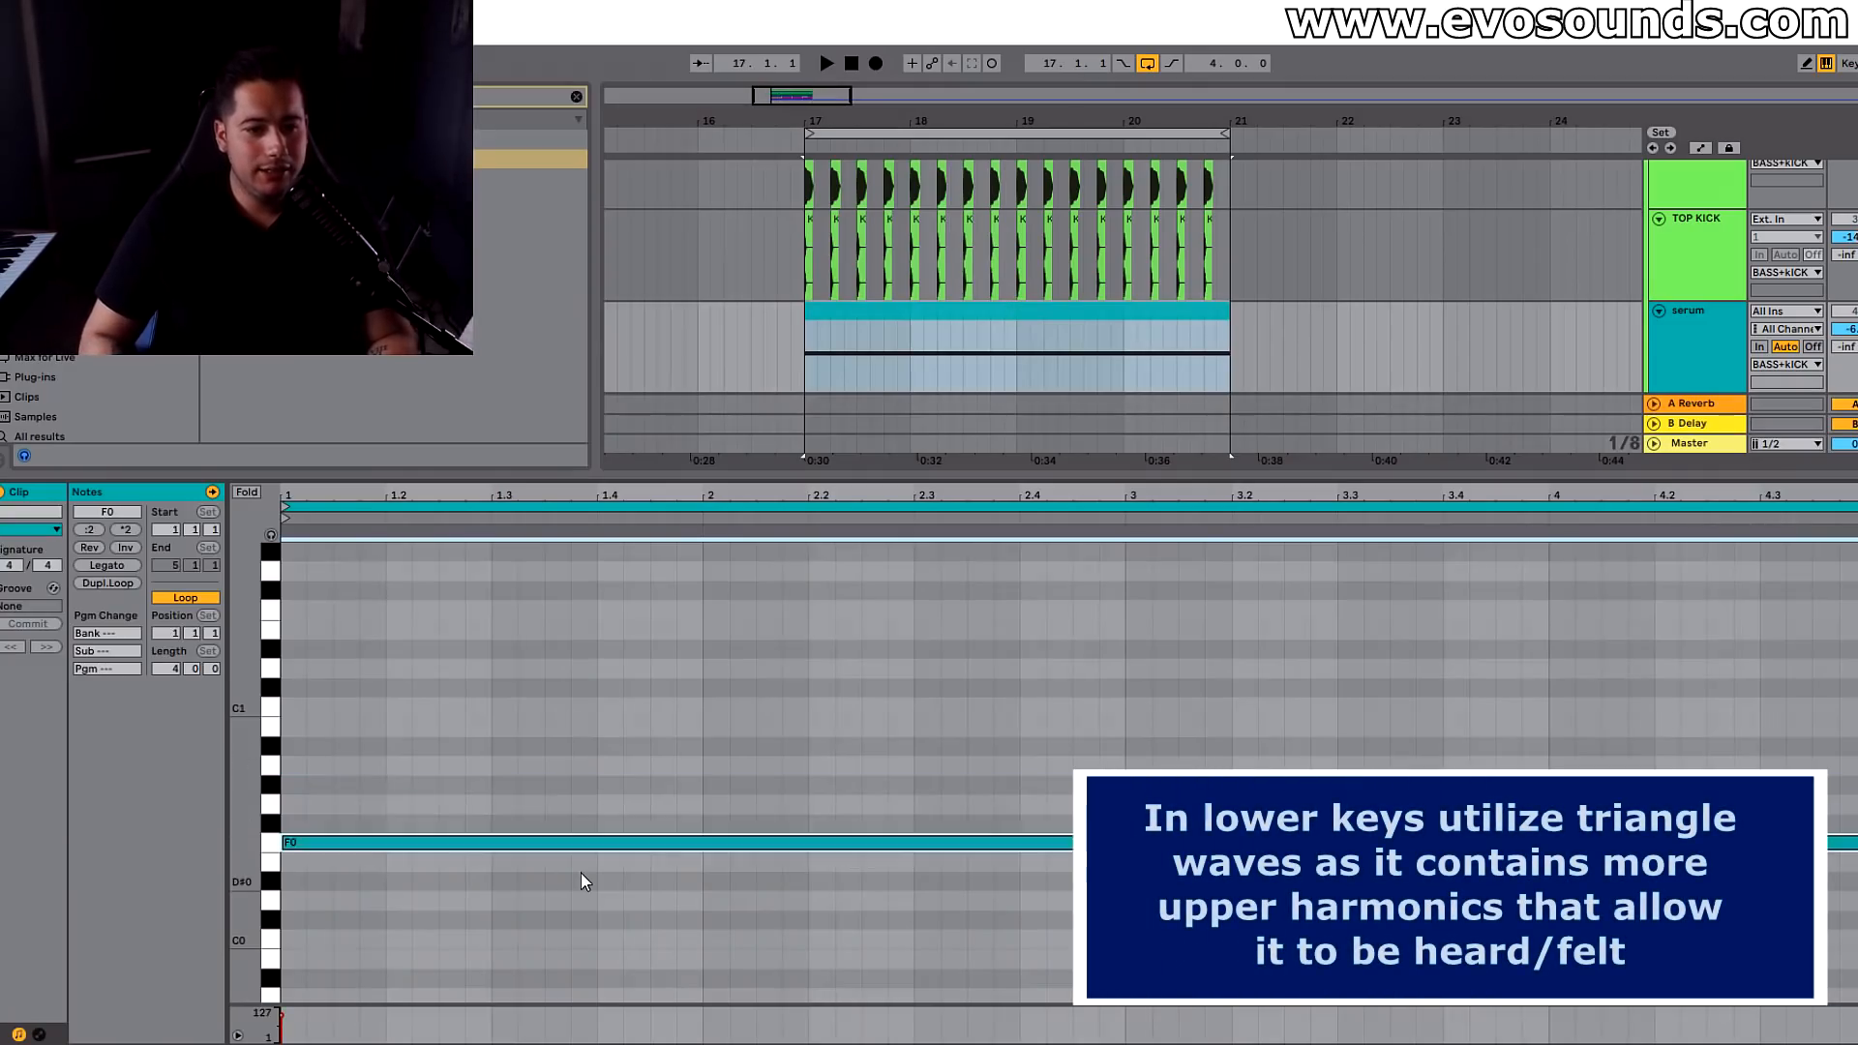
key(space)
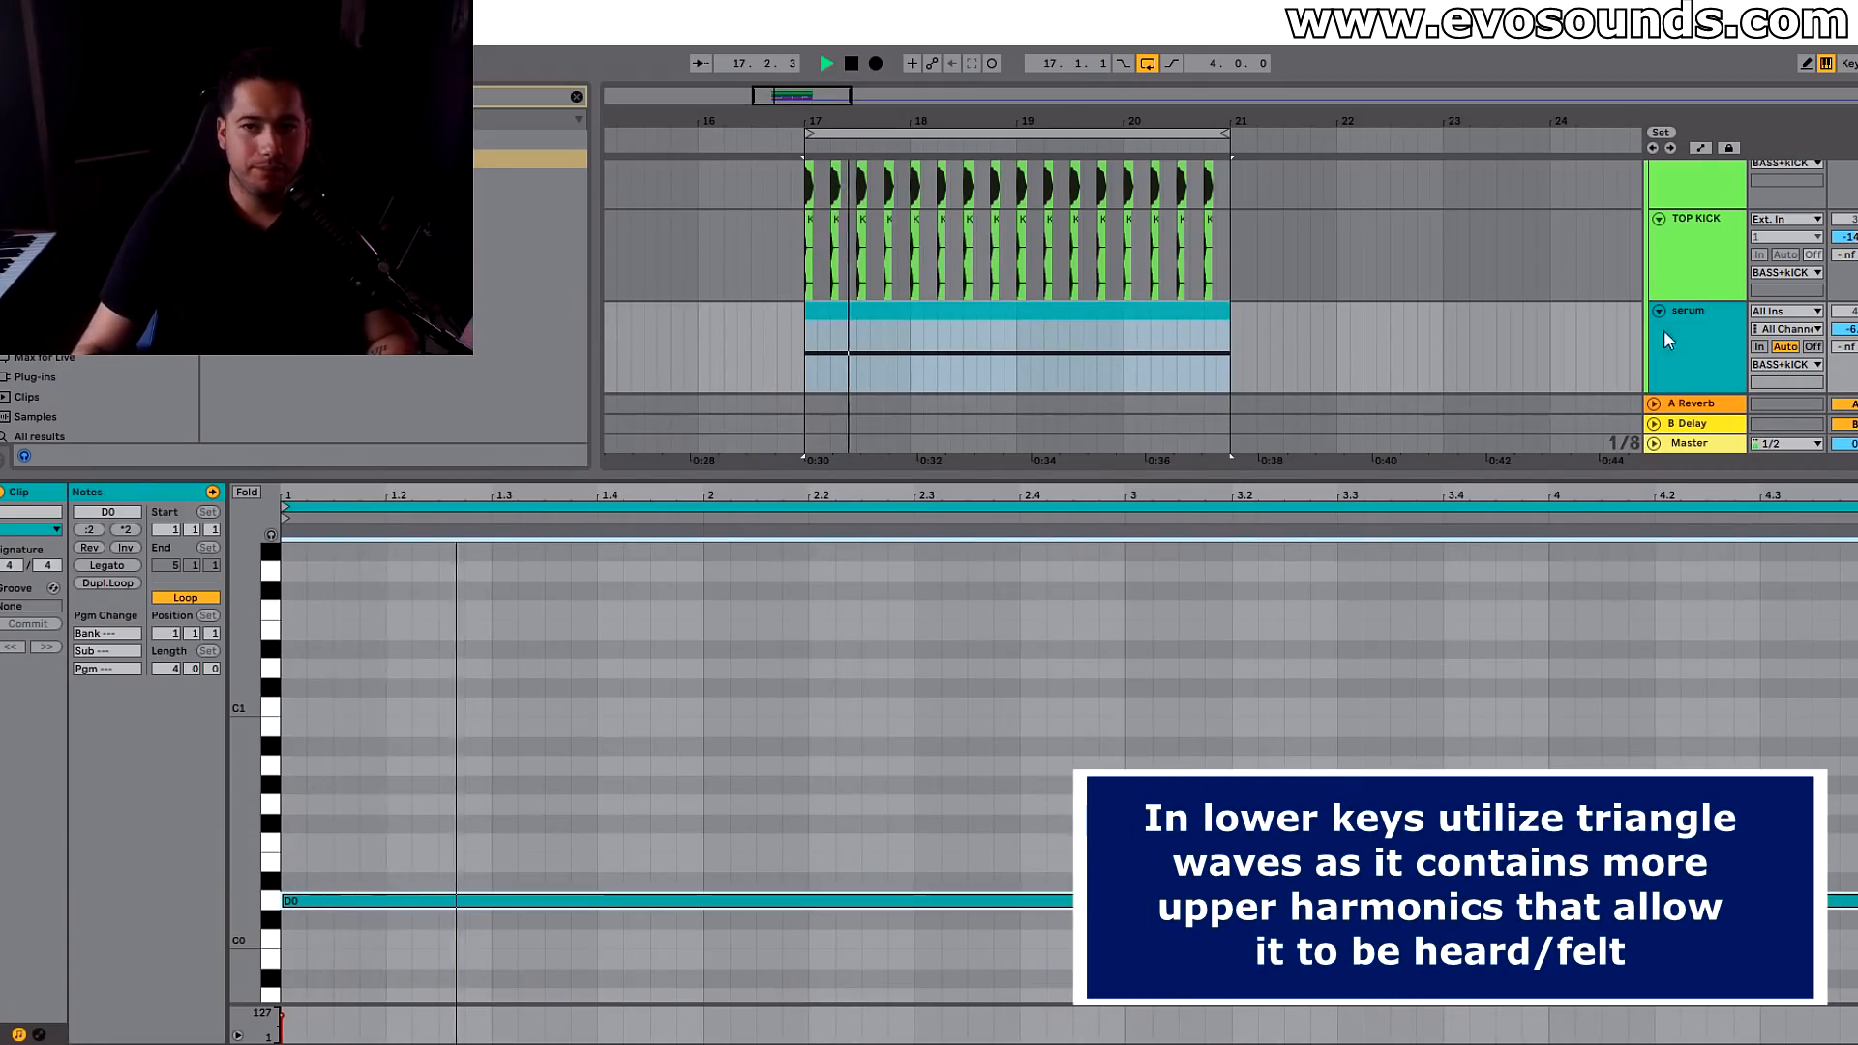
- Load another wavetable on Serum's oscillator A, set its position to 3 for a triangle wave, and audition it
key(shift+Tab)
click(49, 855)
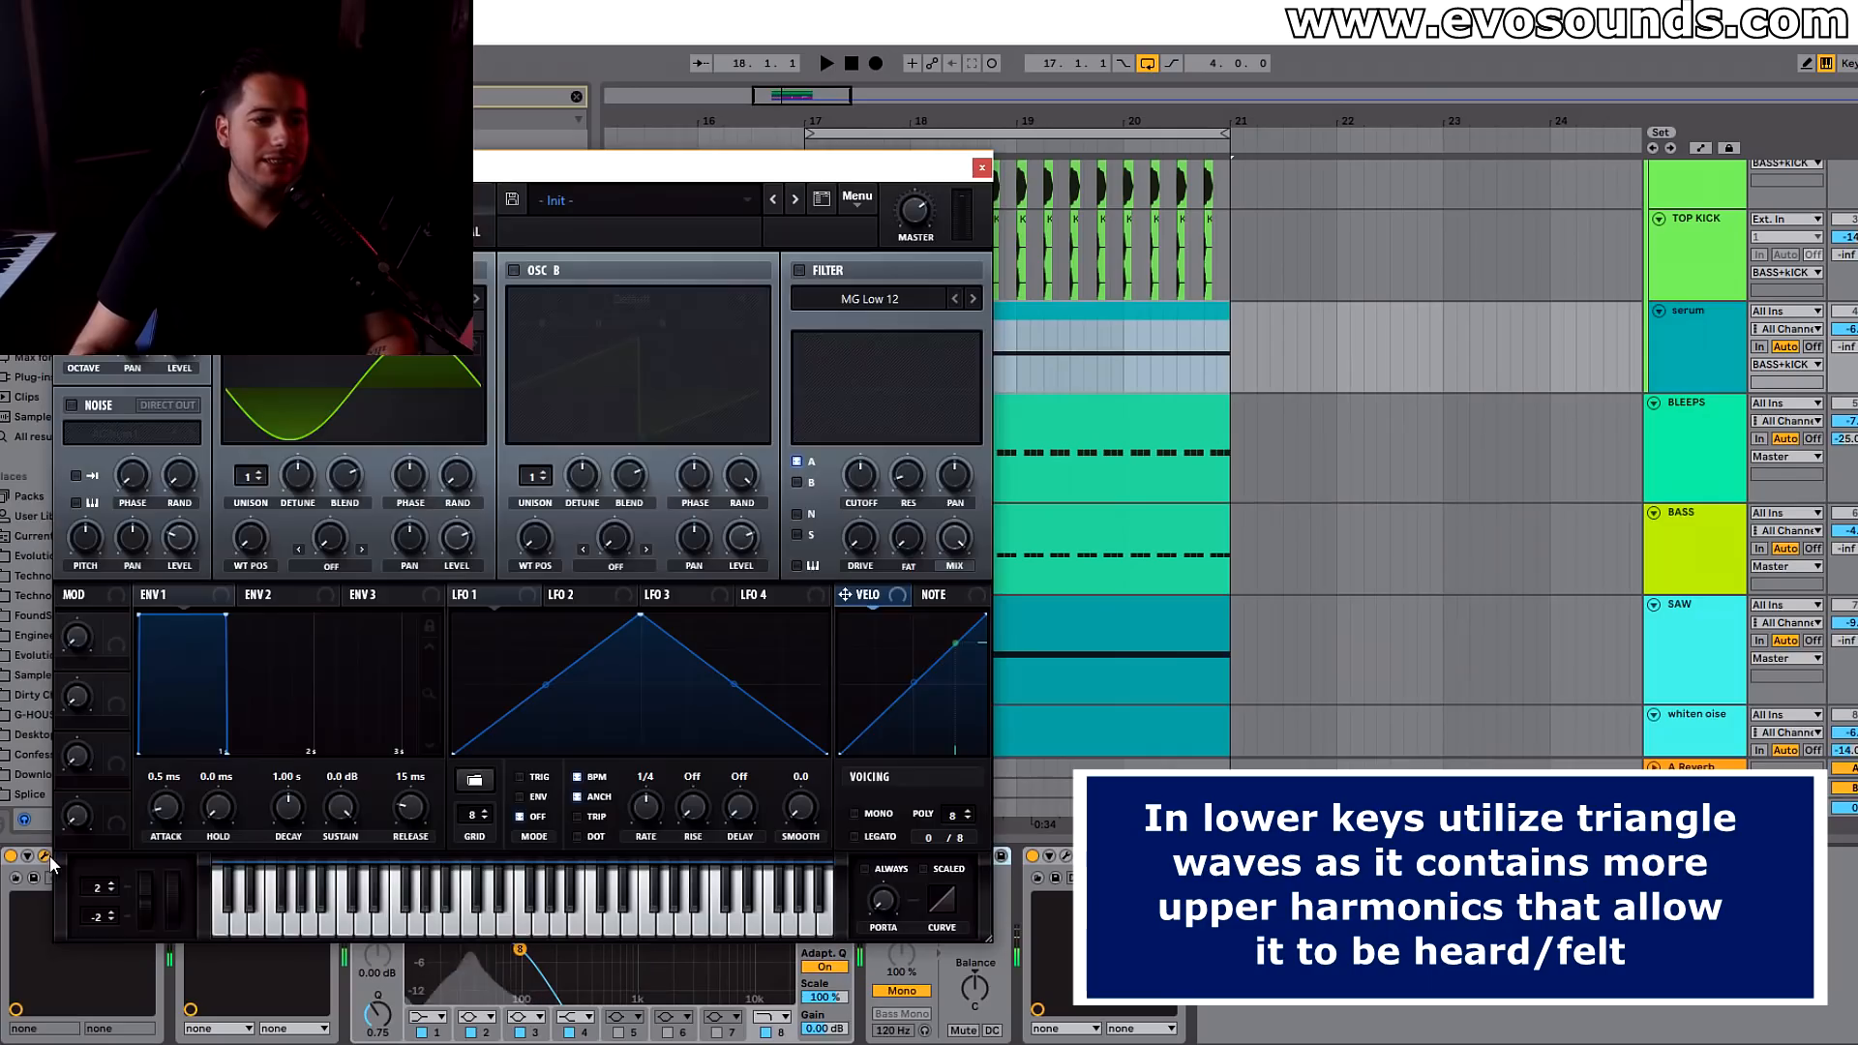
click(350, 299)
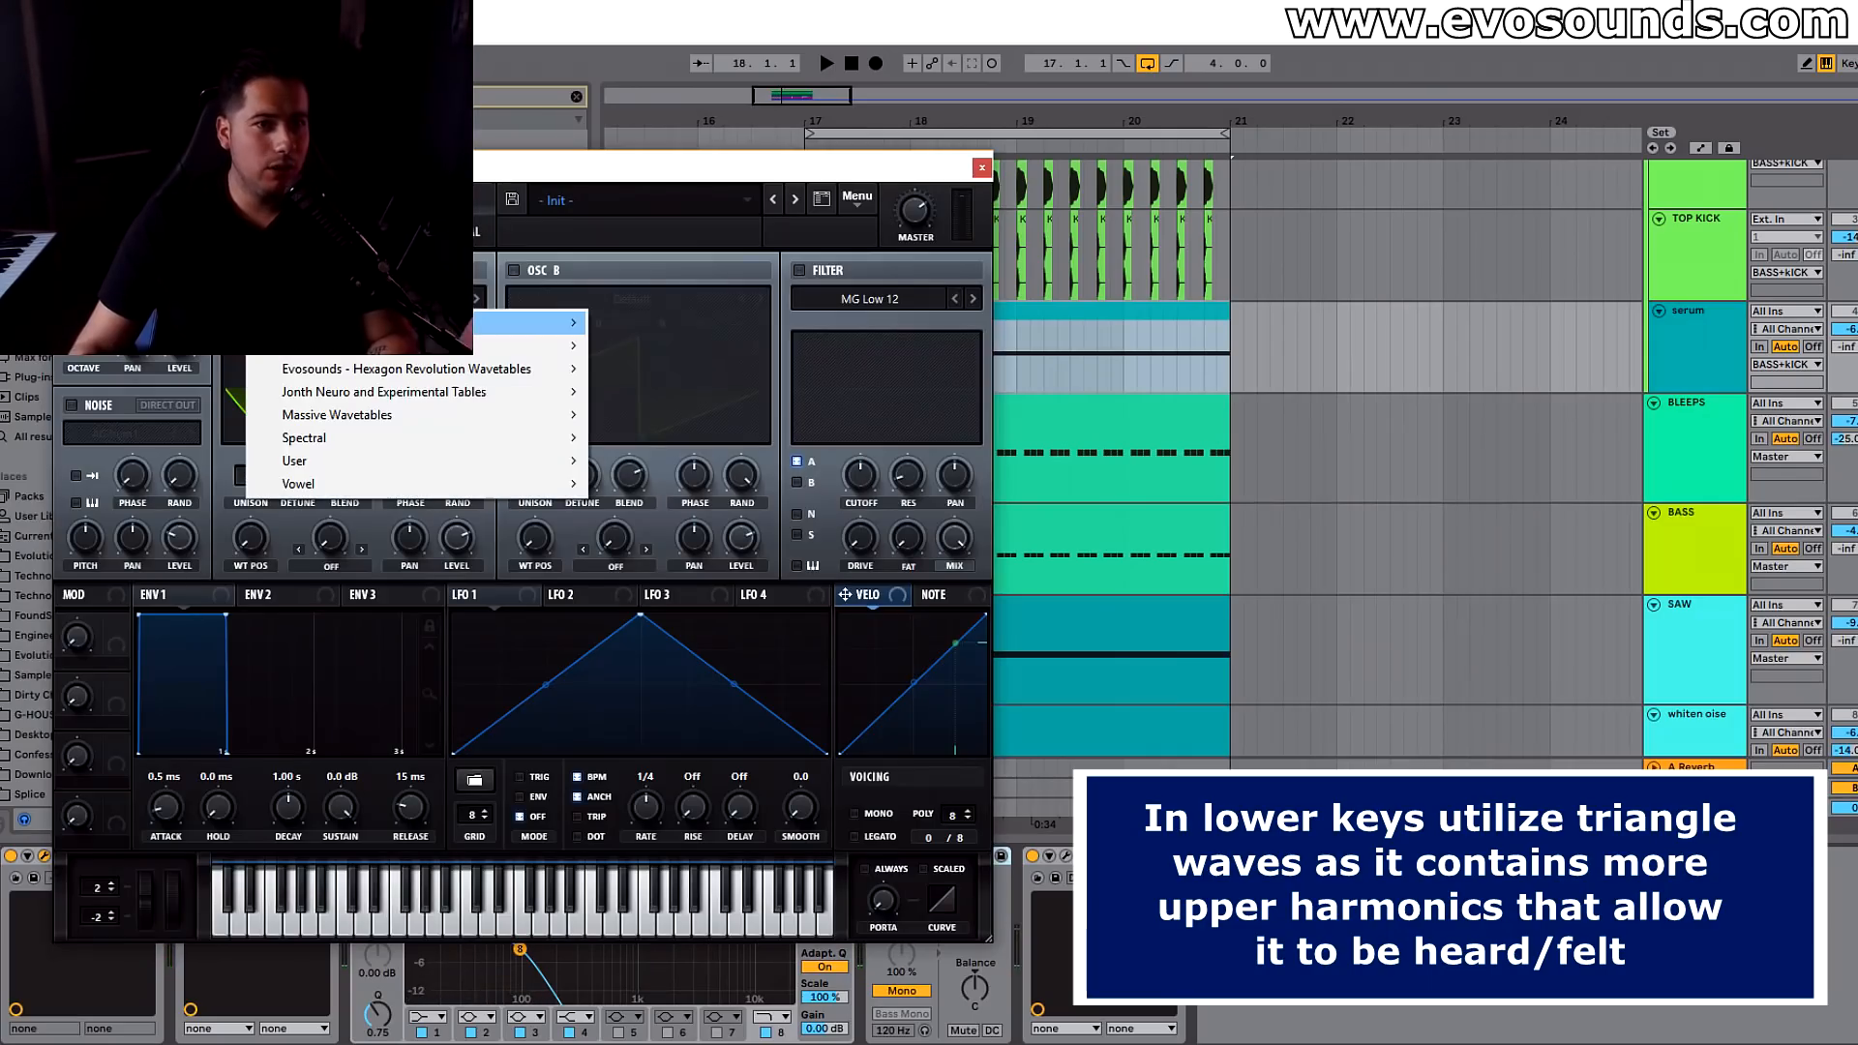
mouse_move(426, 321)
click(649, 421)
drag(257, 544, 286, 484)
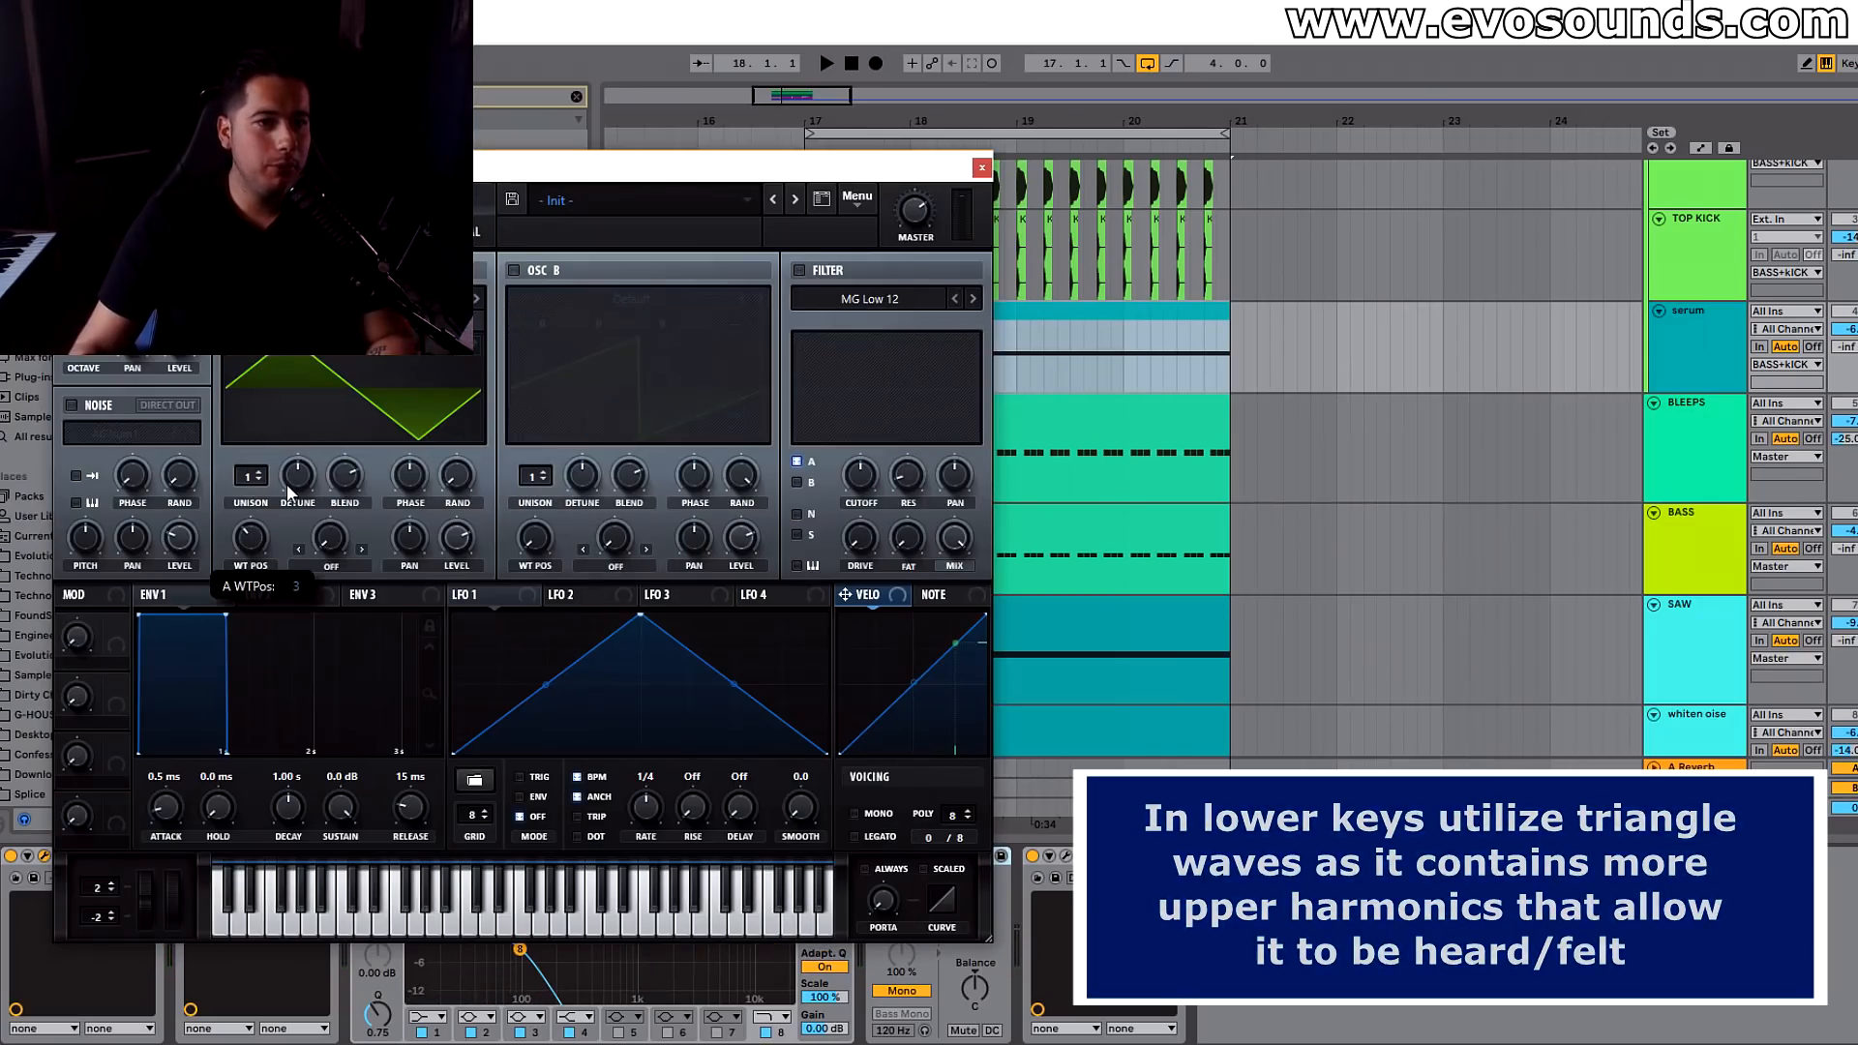
key(space)
key(space)
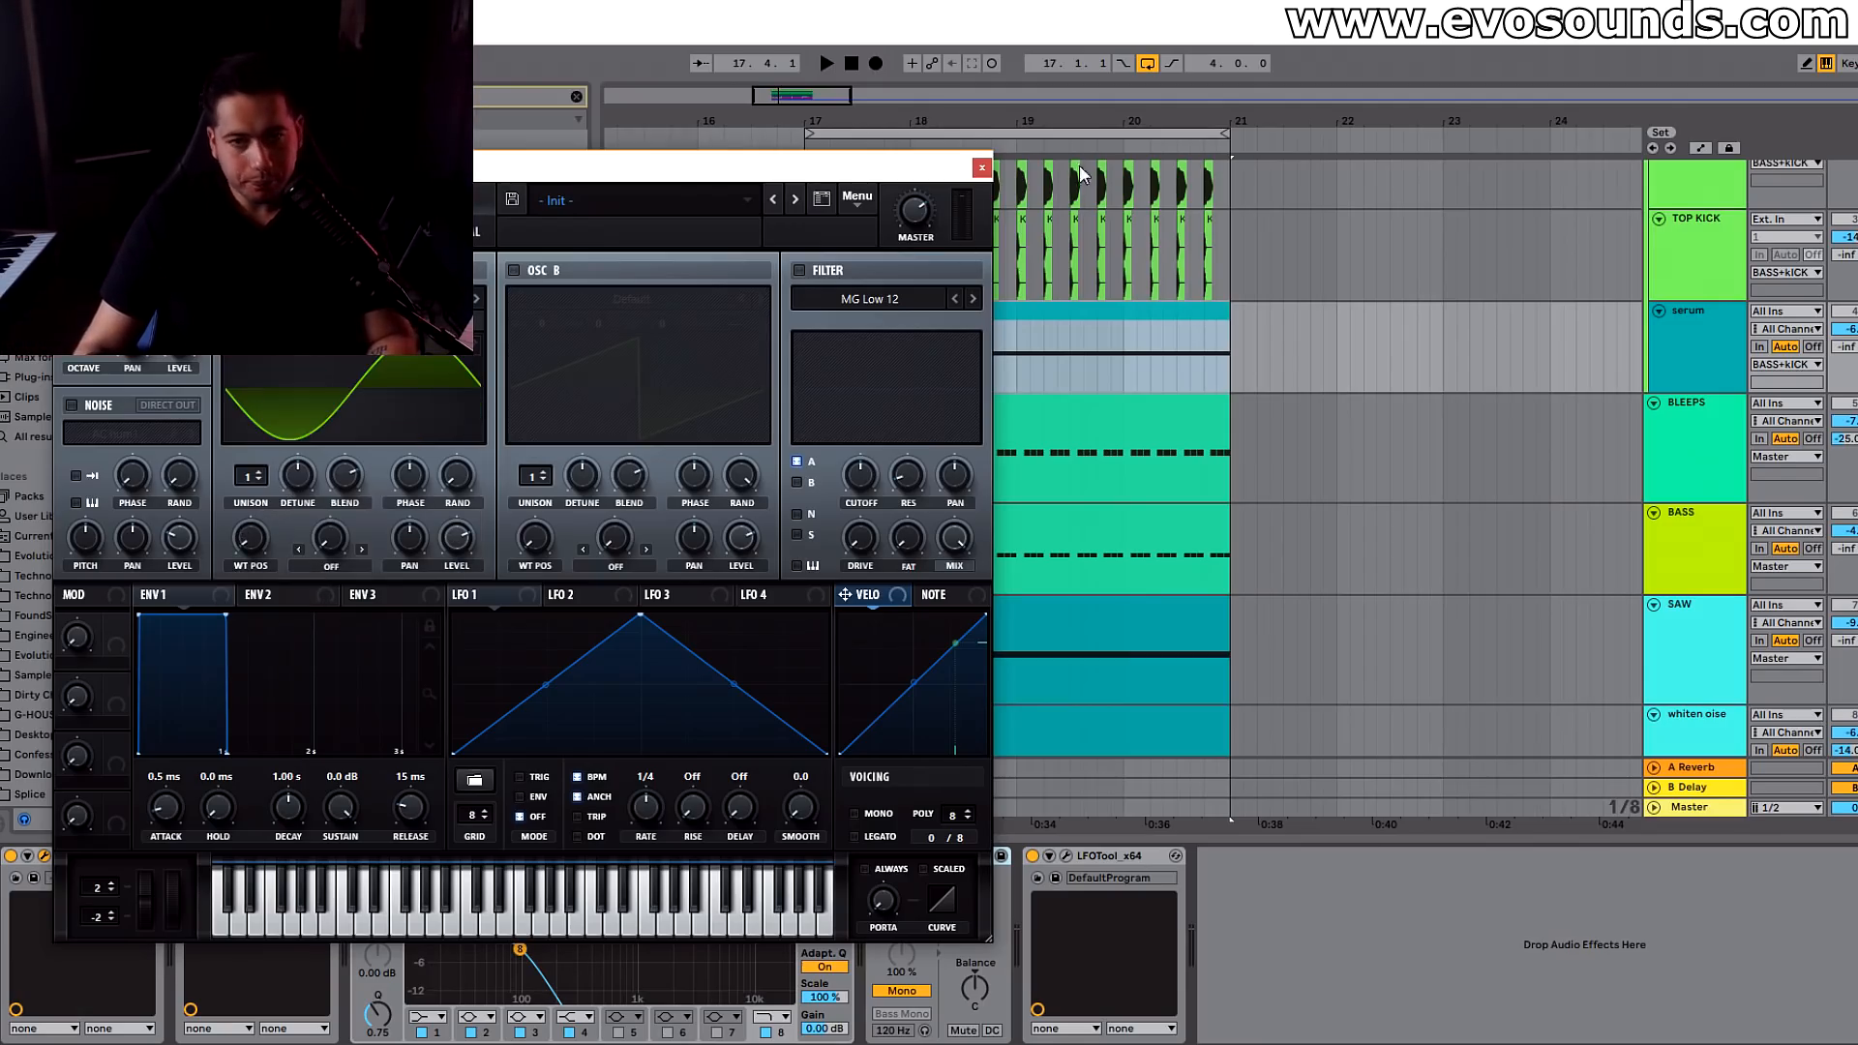
- Transpose the serum clip's bass note back up six semitones
click(983, 169)
double_click(989, 310)
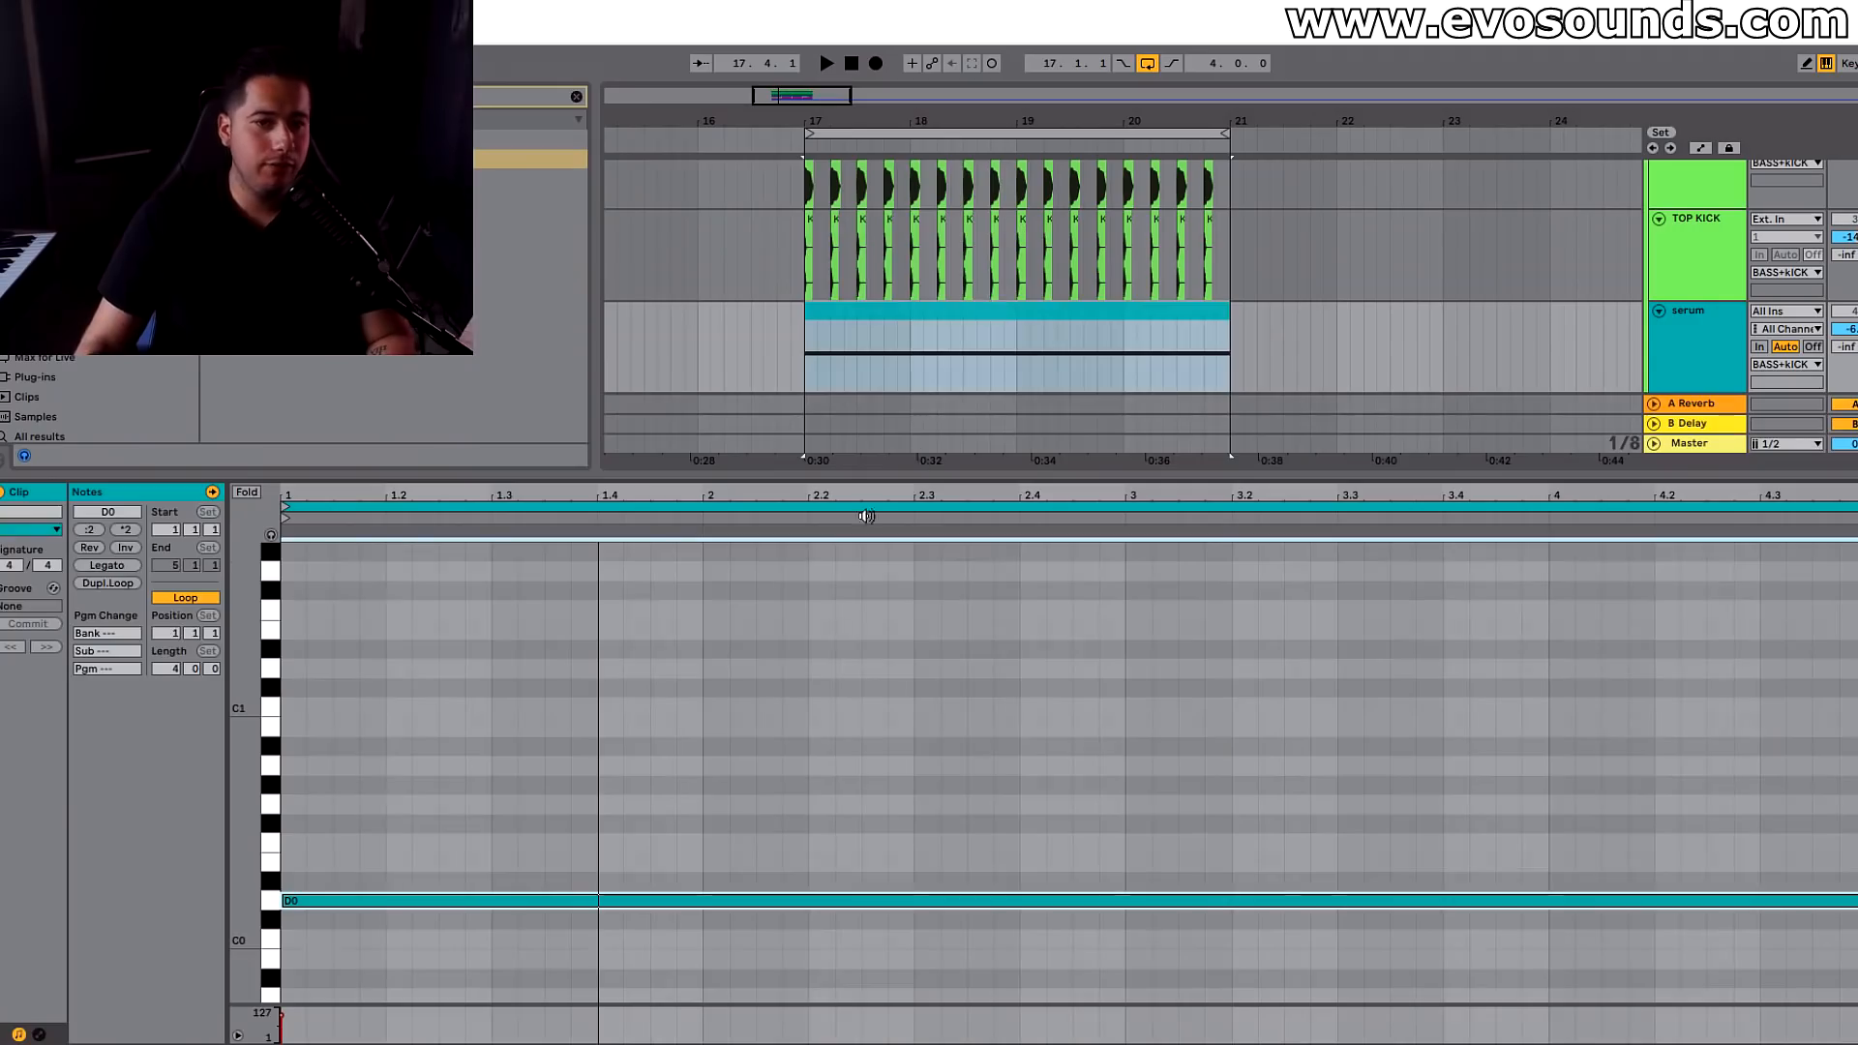
key(Up)
key(Up)
key(Up)
key(Up)
key(Up)
key(Up)
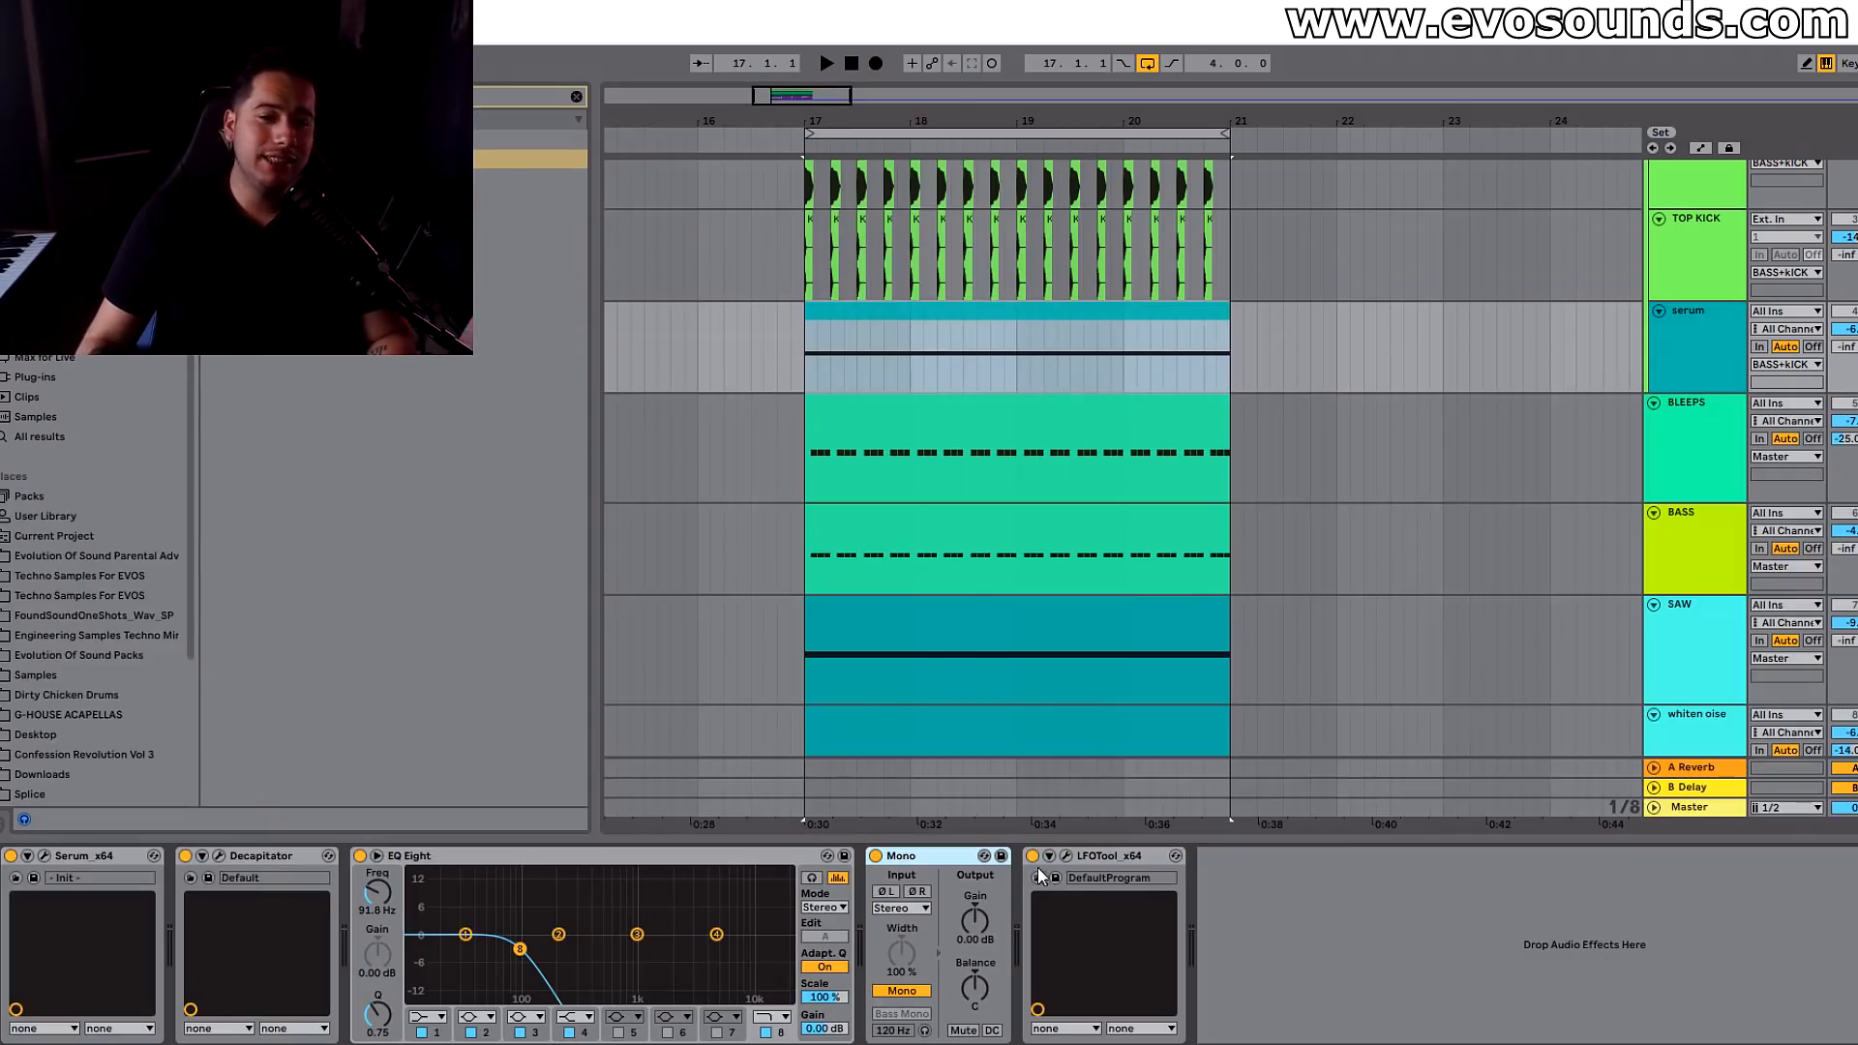
- Inspect the volume-ducking curve in the serum track's LFOTool and listen to the ducked bass
click(1065, 868)
click(1066, 857)
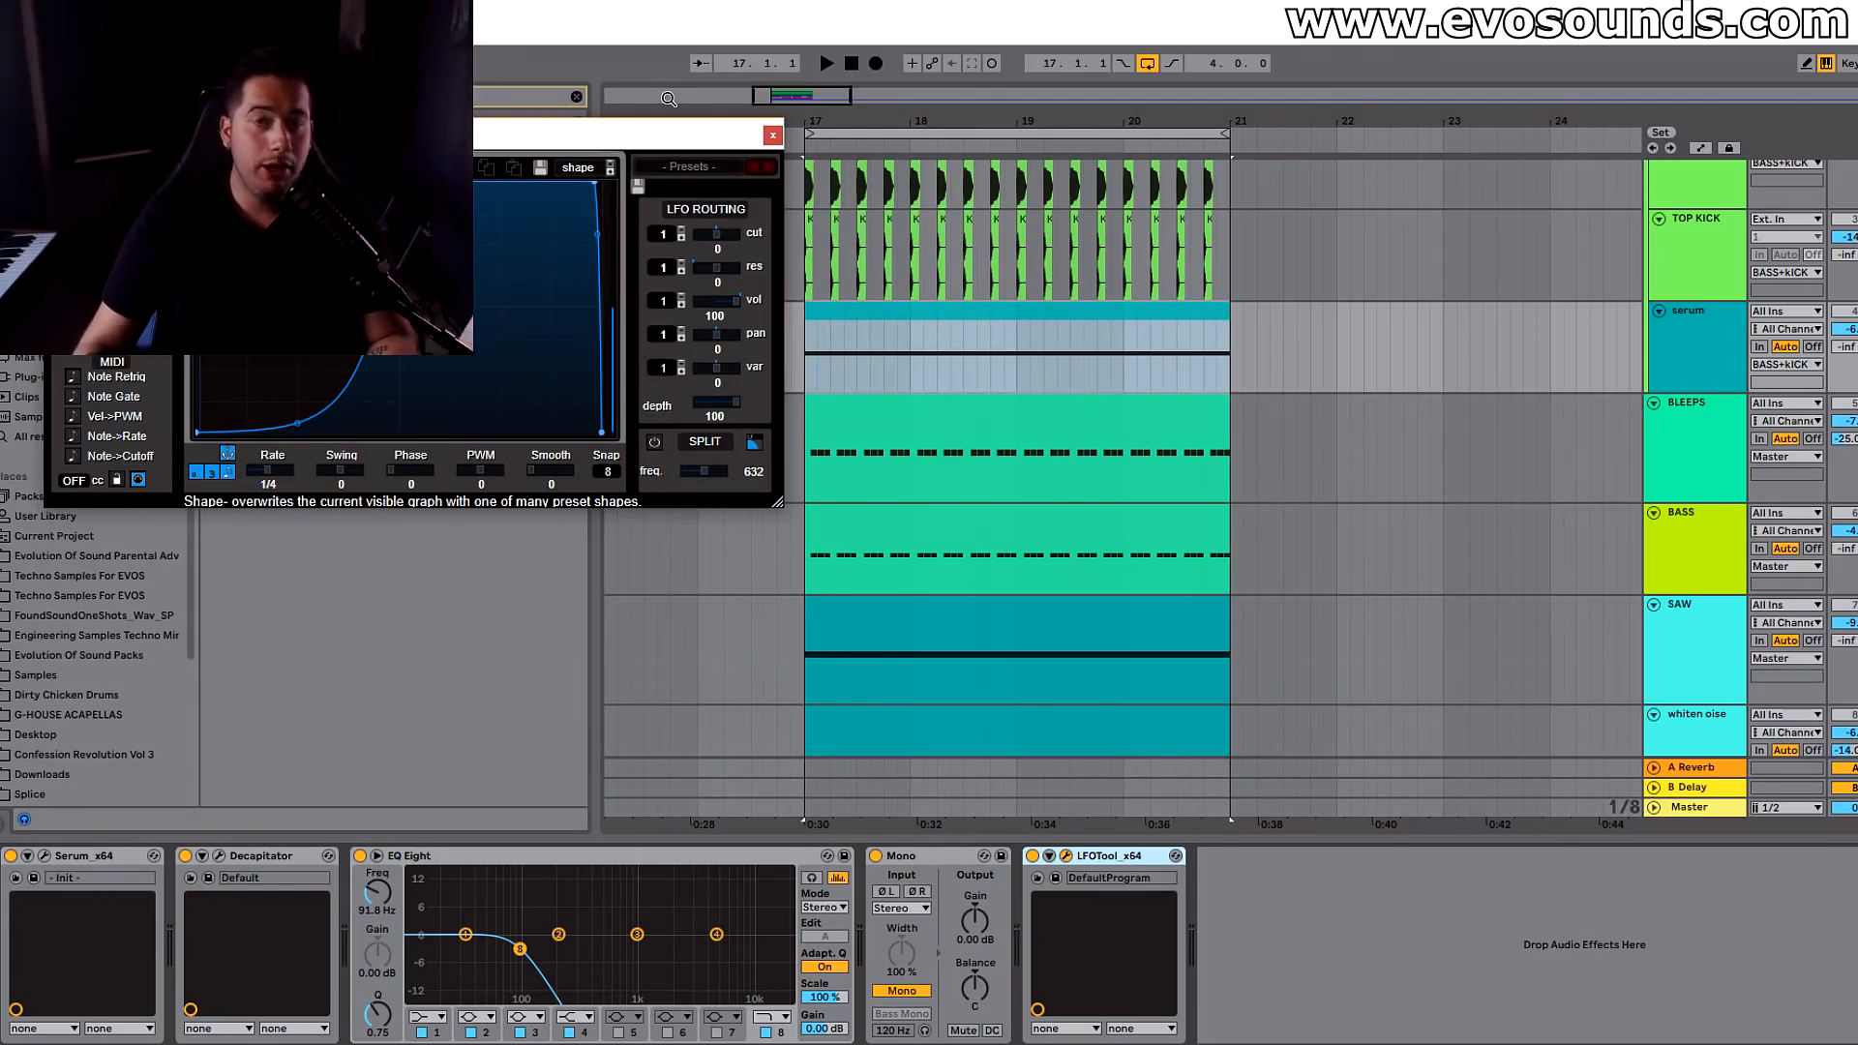
key(space)
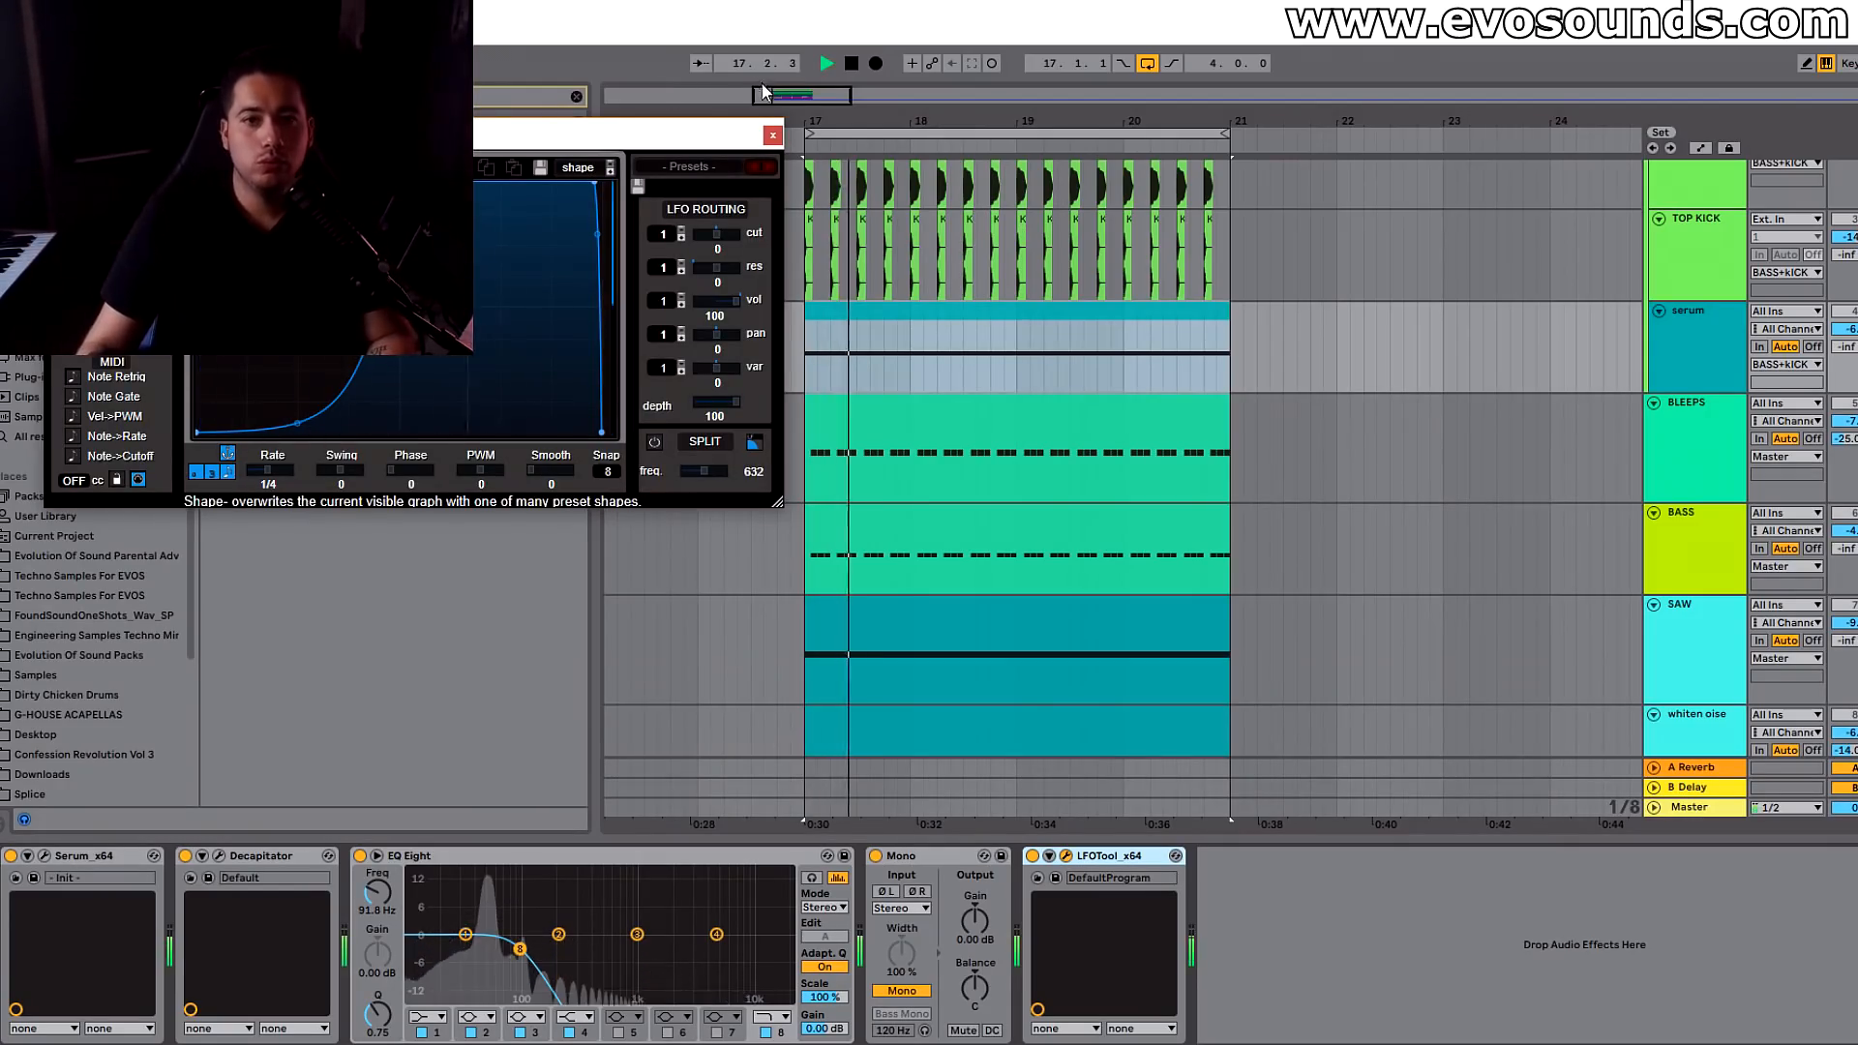
key(space)
click(778, 135)
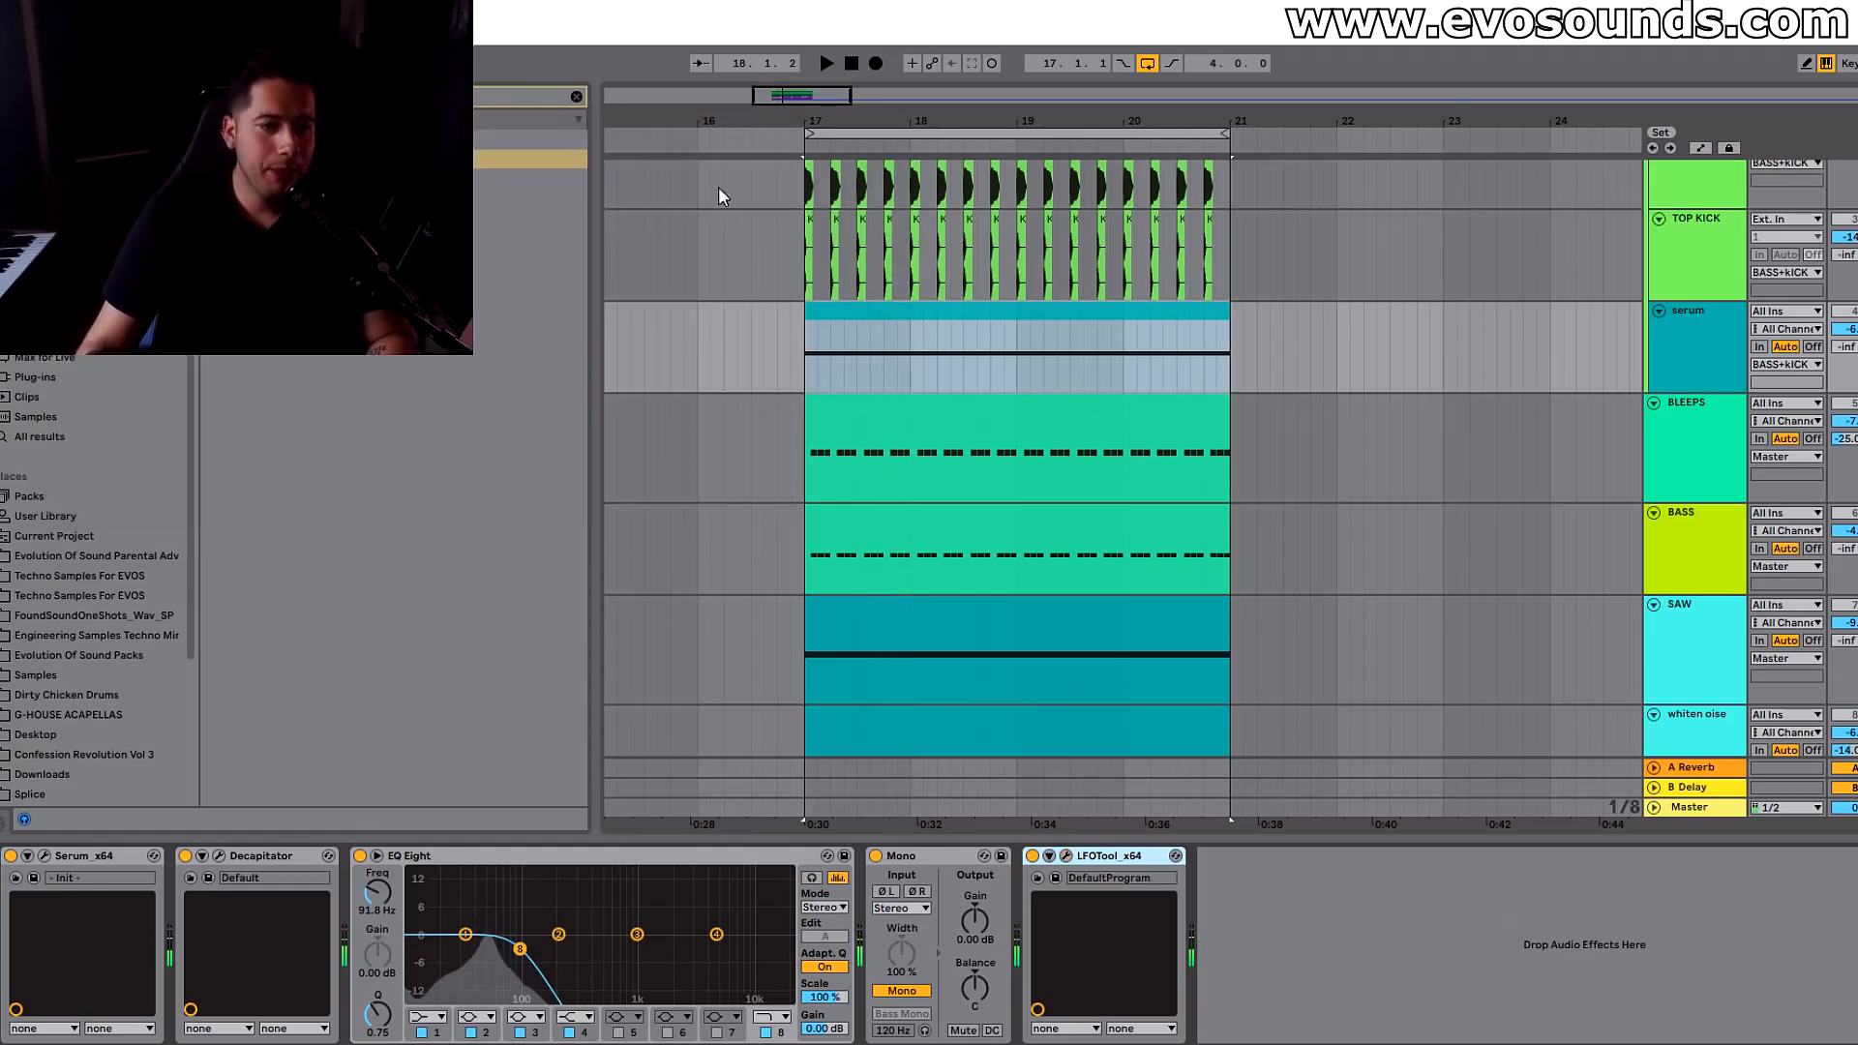
- Inspect the serum track's Decapitator settings and compare the bass with the saturation bypassed and enabled
click(219, 856)
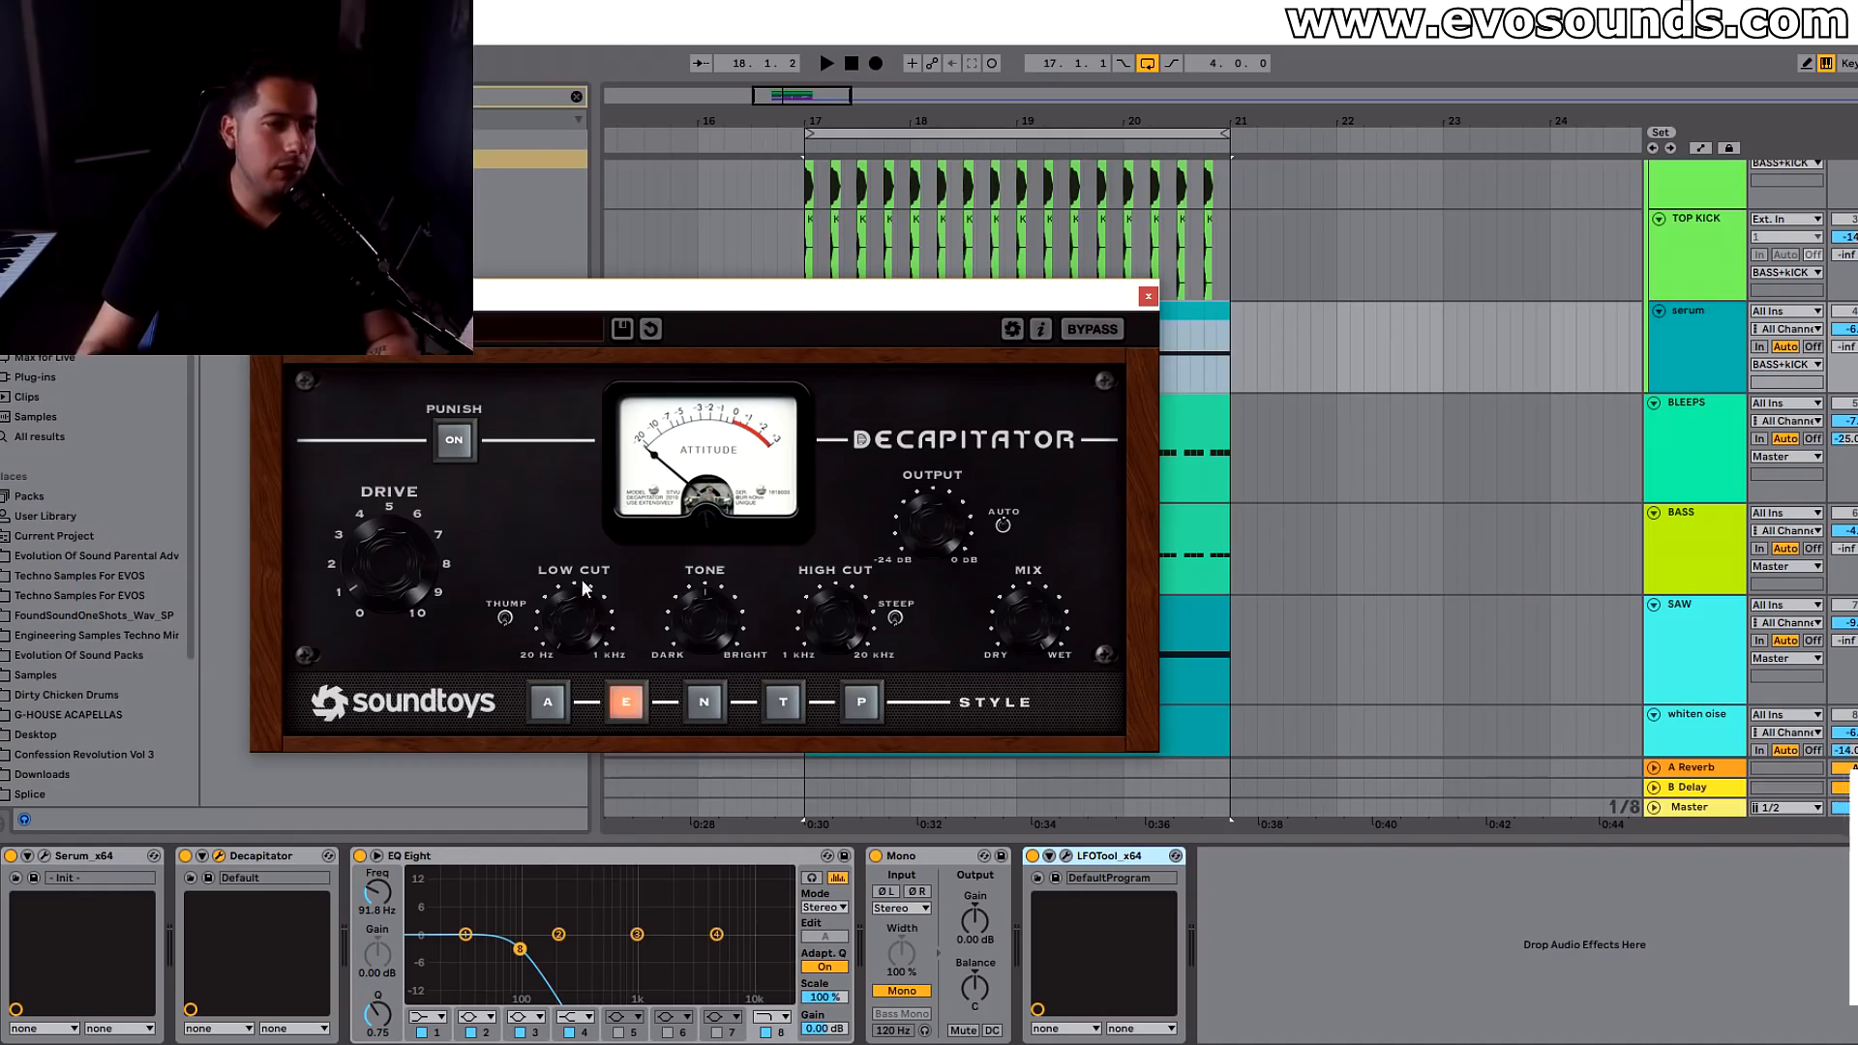
key(space)
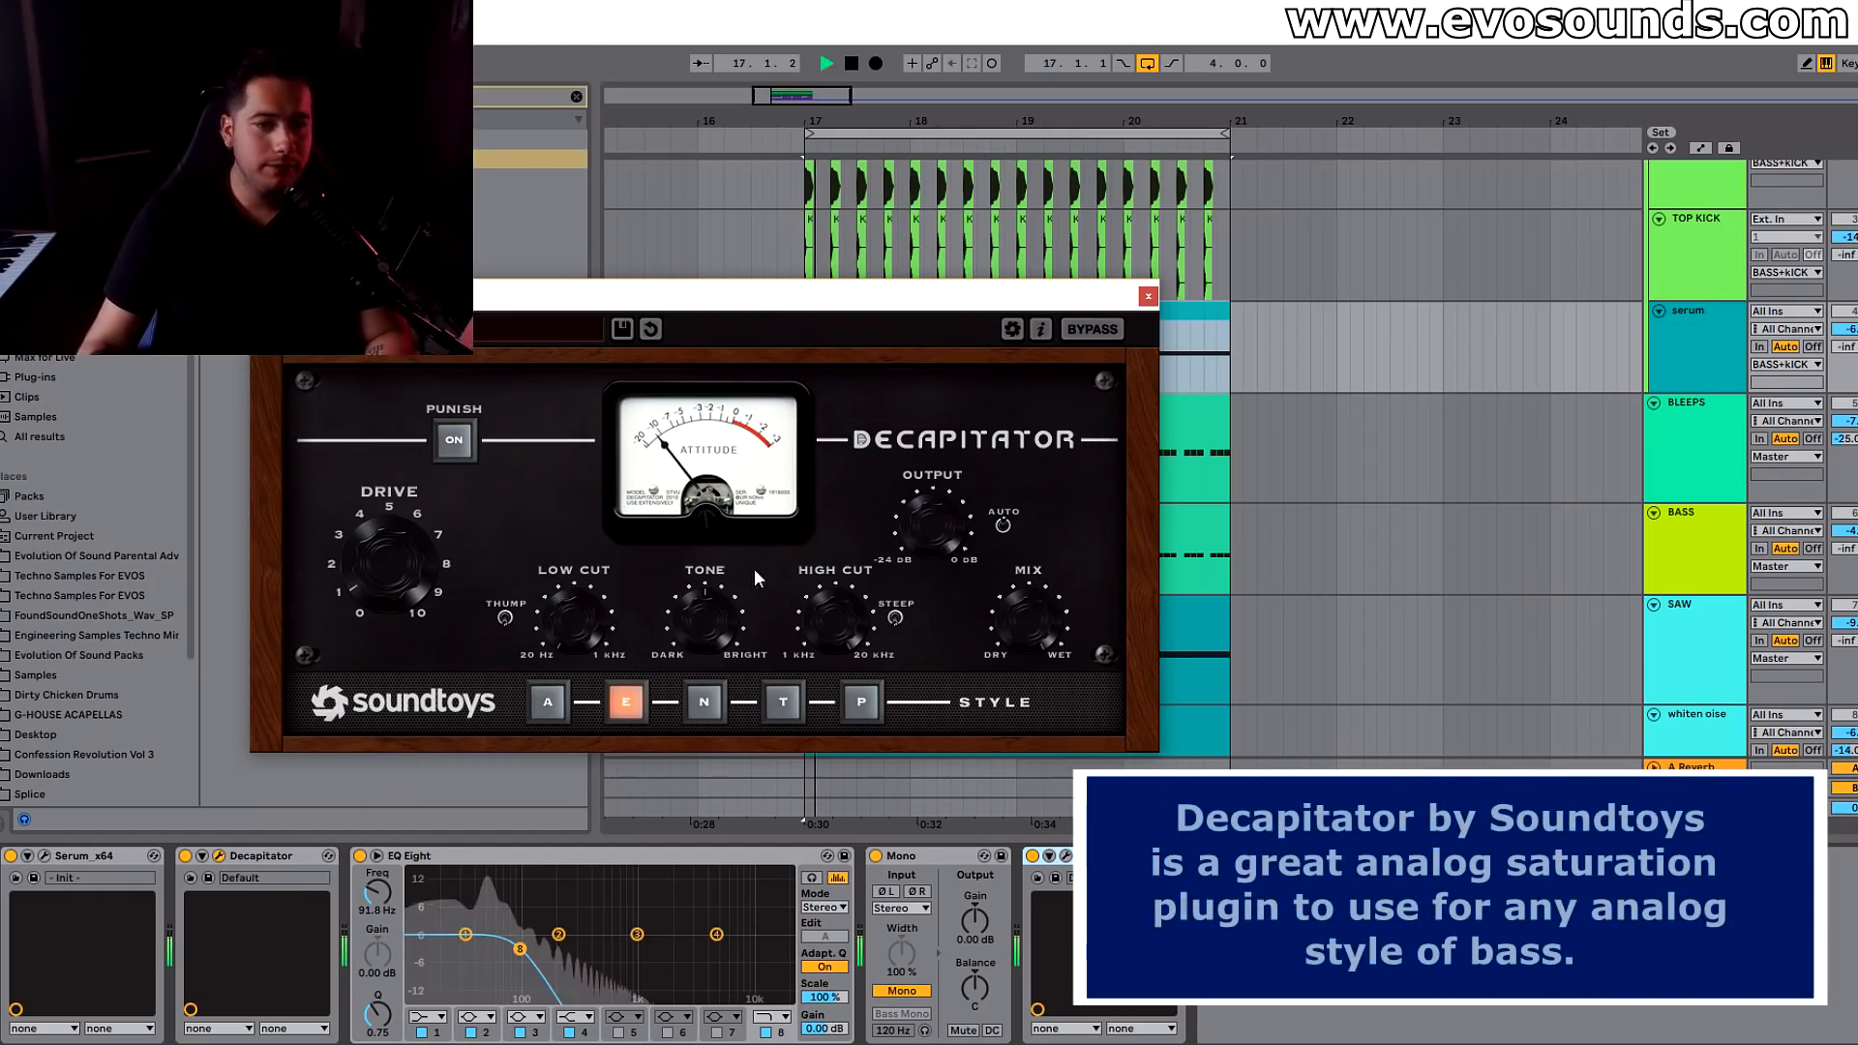
click(185, 856)
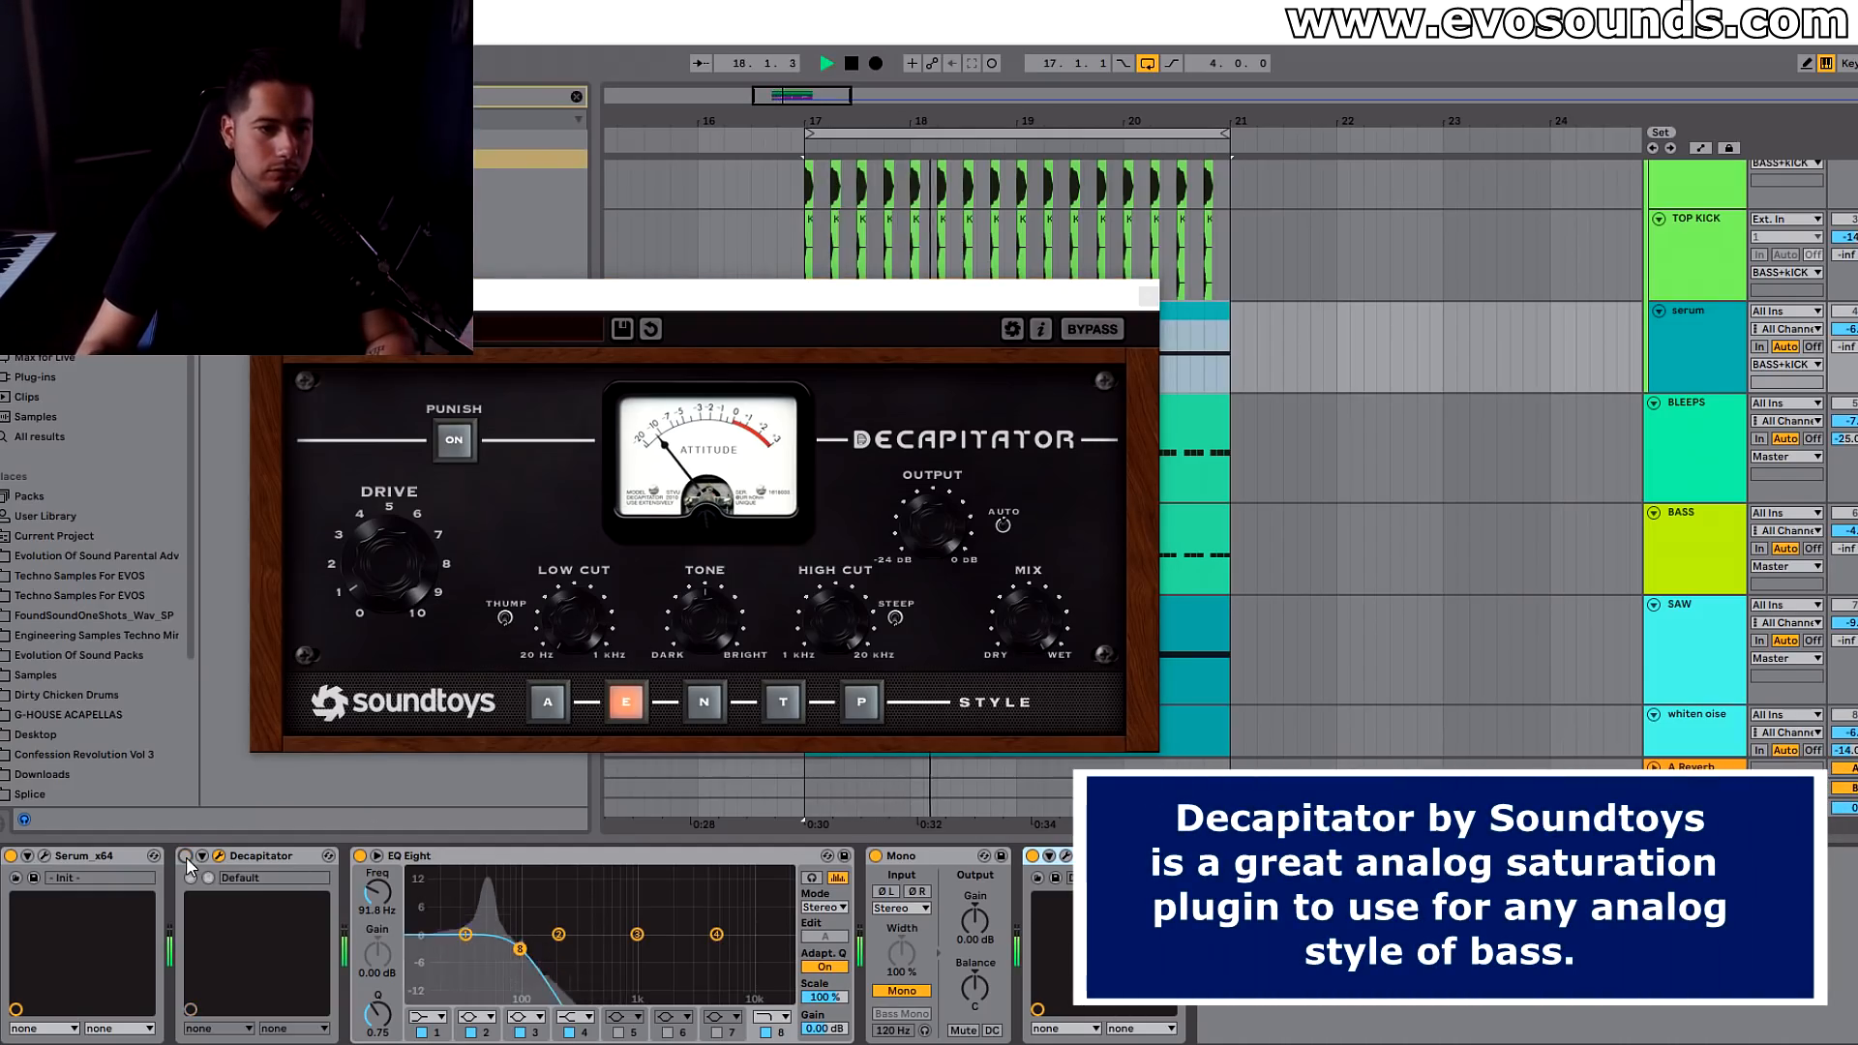
click(184, 856)
key(space)
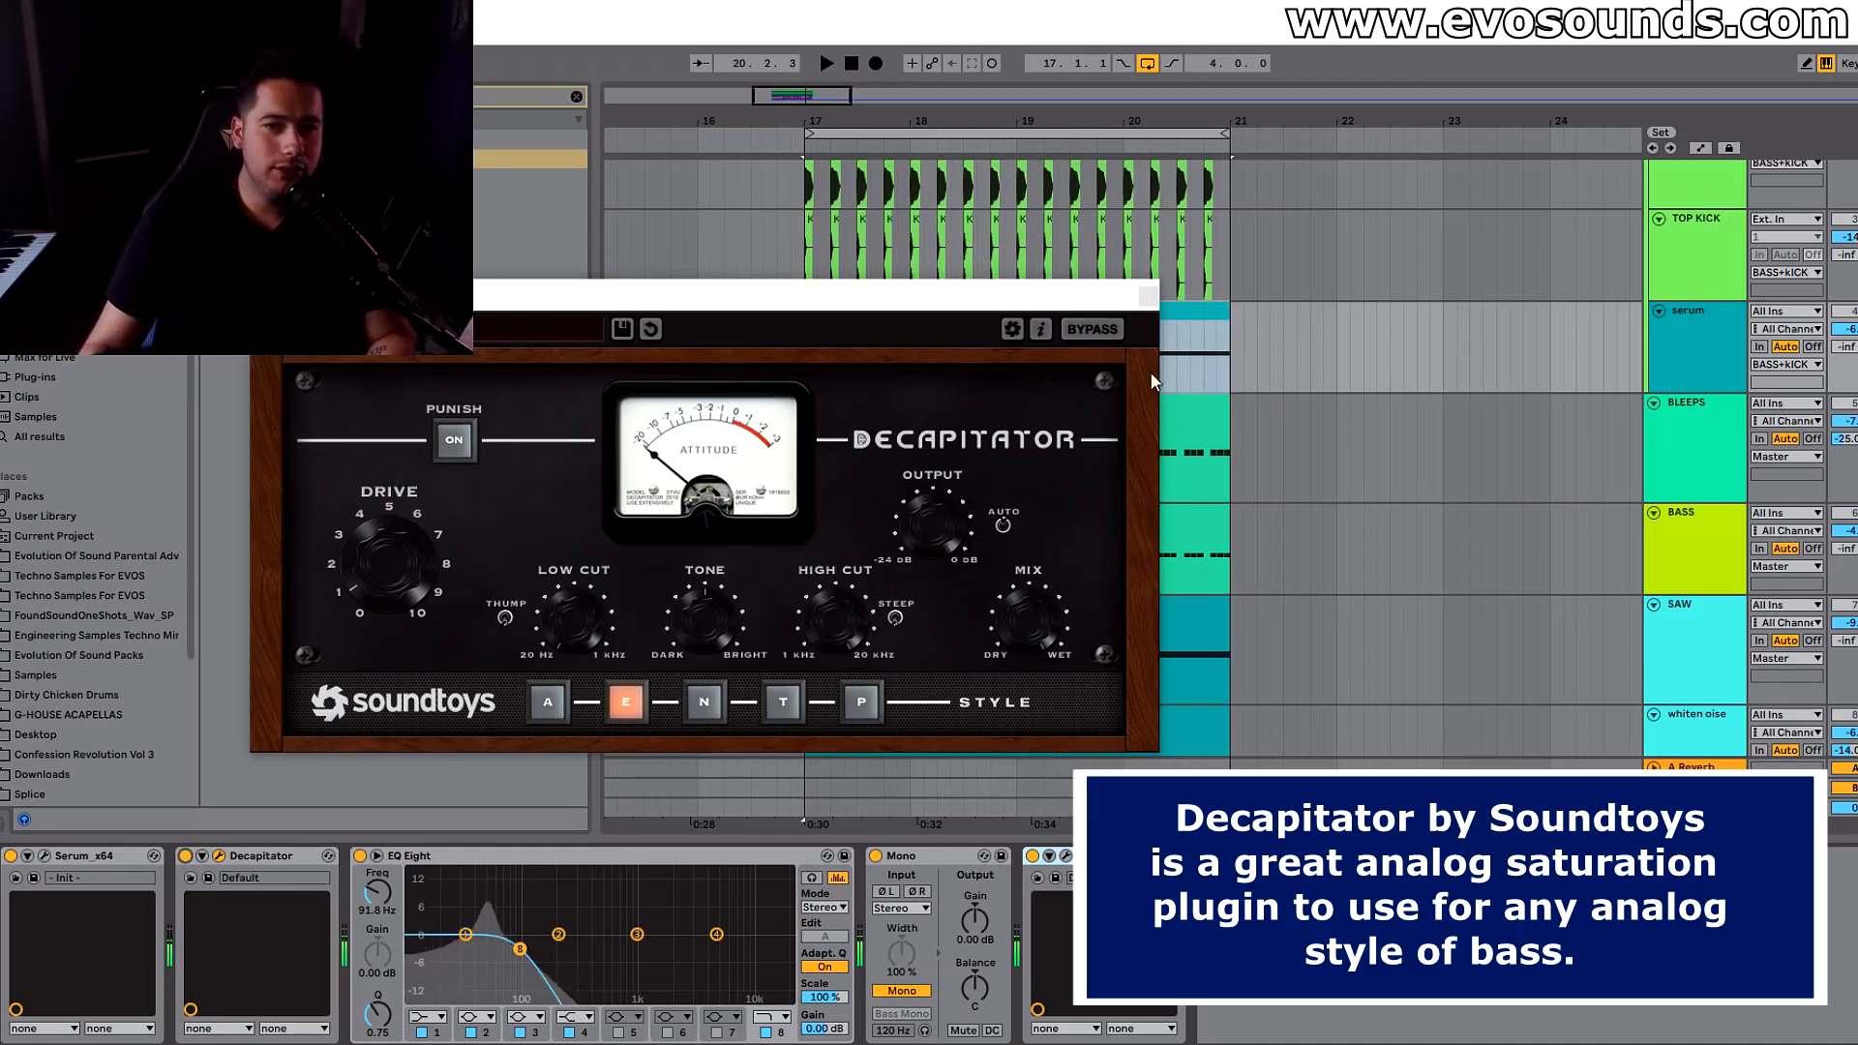
click(1147, 298)
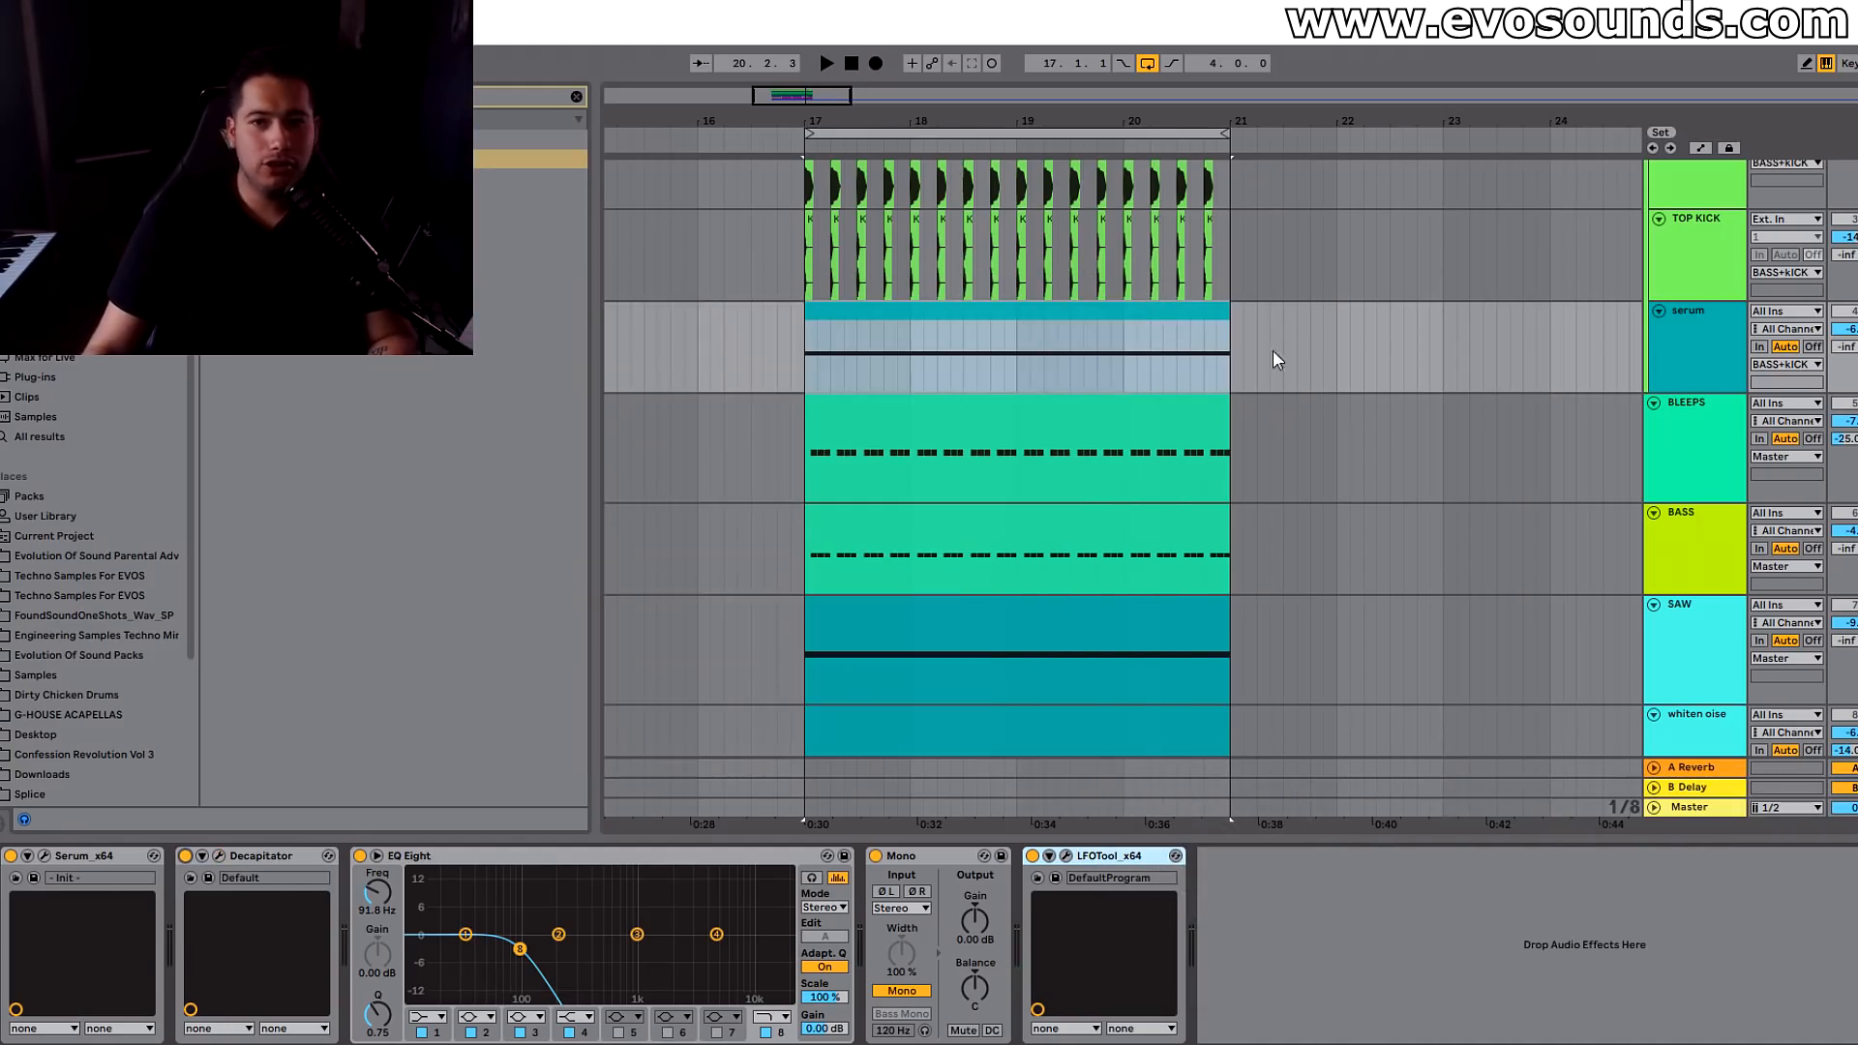
- On the BLEEPS track, lower the OTT amount to 0 % and set EQ Eight's low-cut band to 160 Hz with Q 0.41 during playback
click(1681, 435)
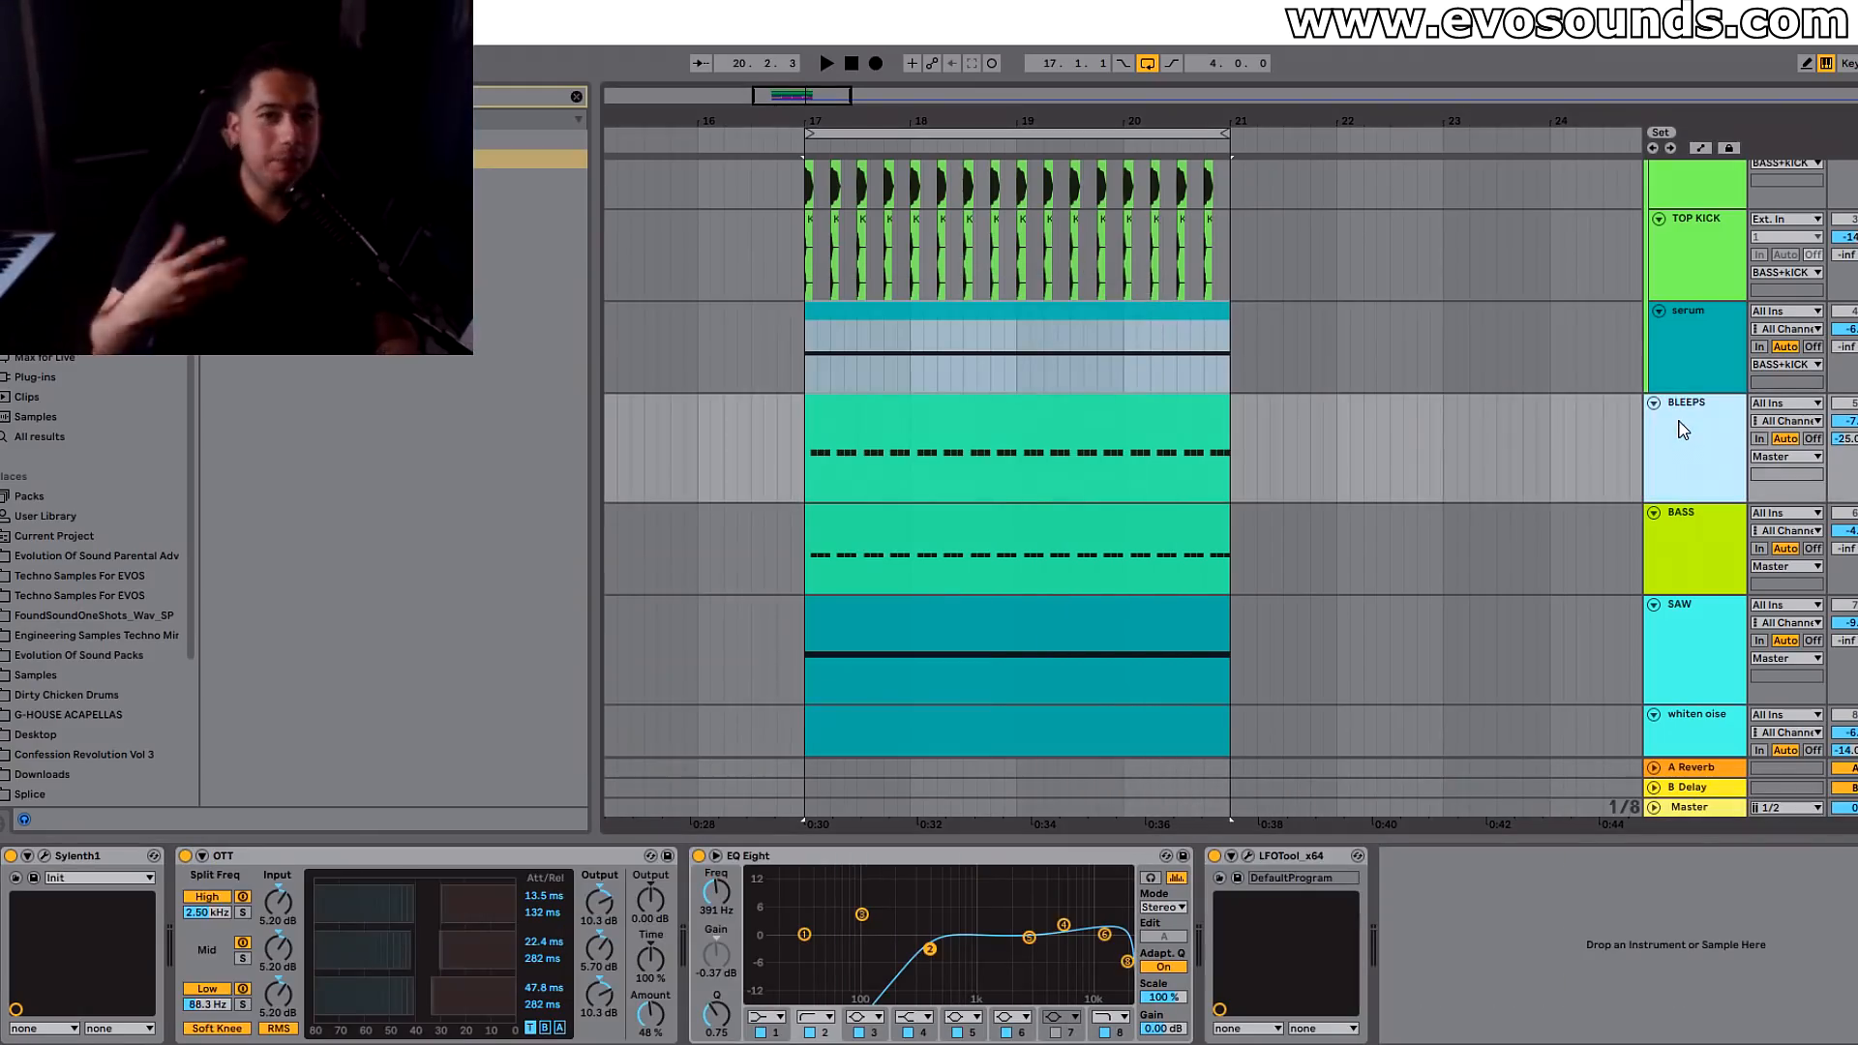
scroll(1157, 715, down, 3)
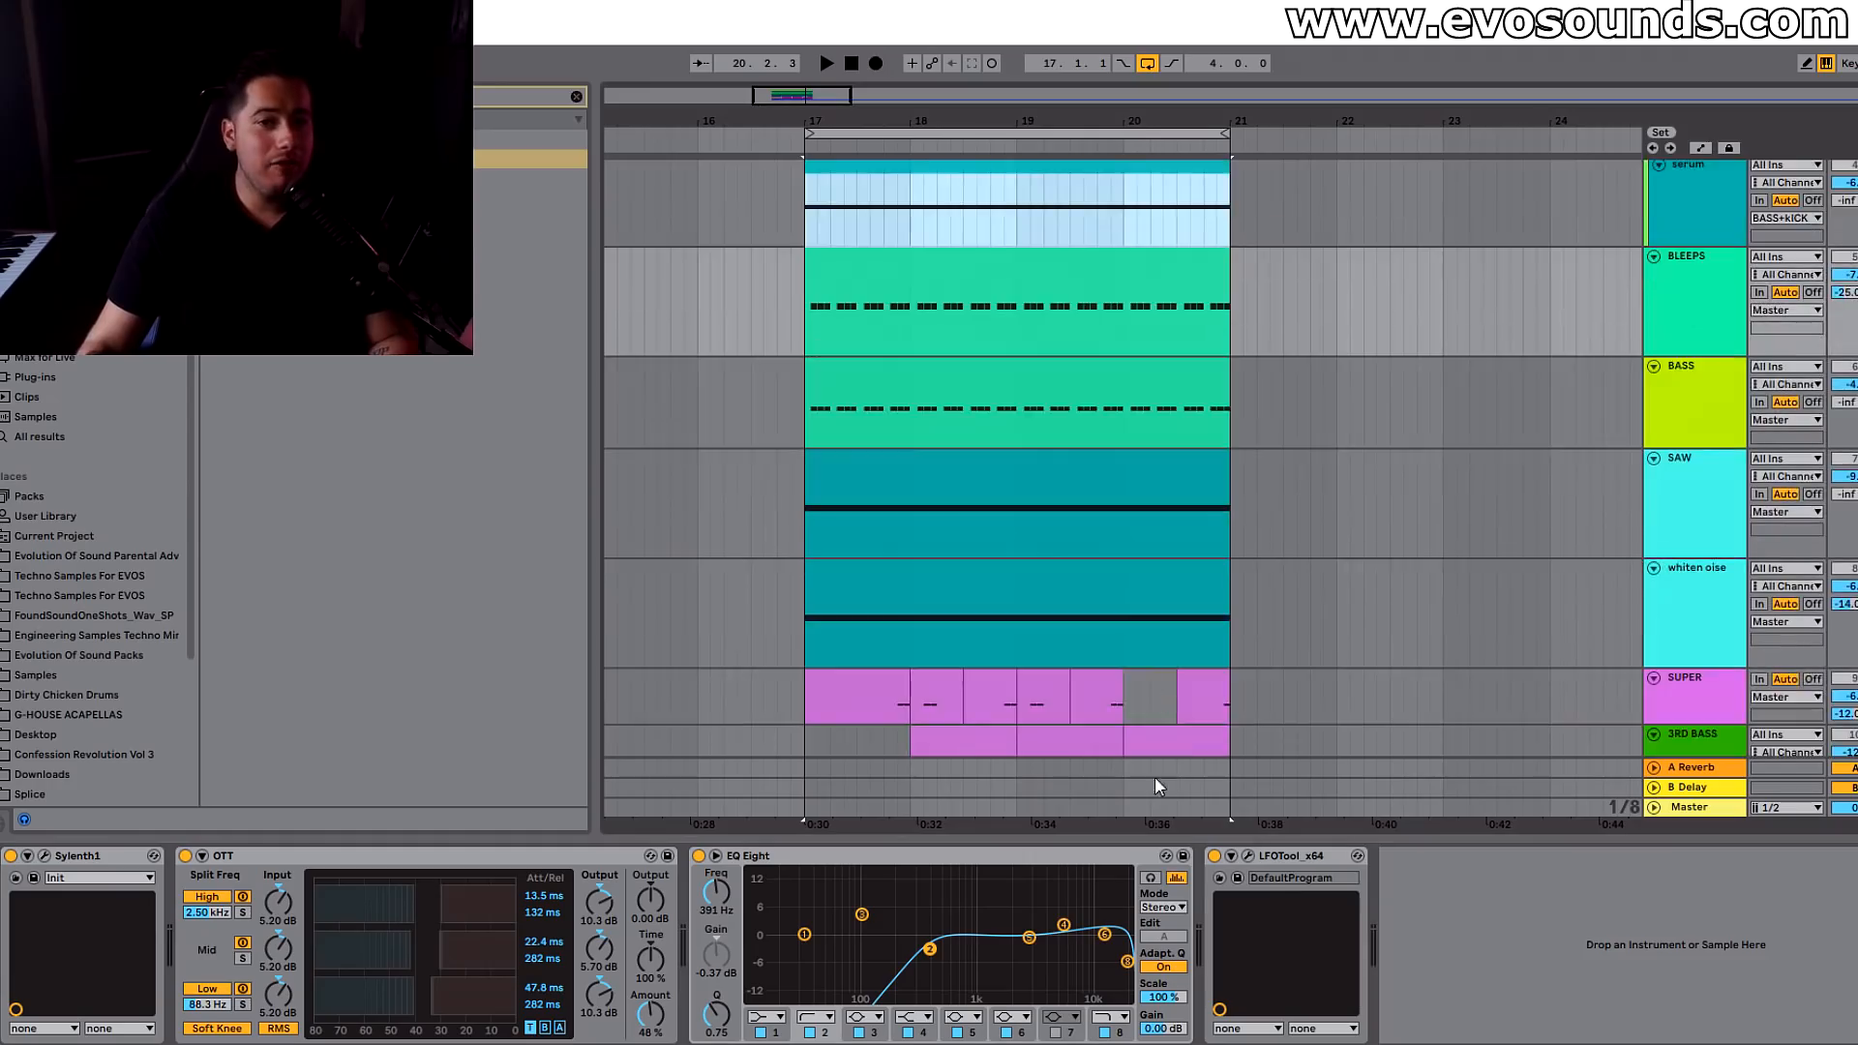
scroll(1112, 687, up, 4)
click(987, 443)
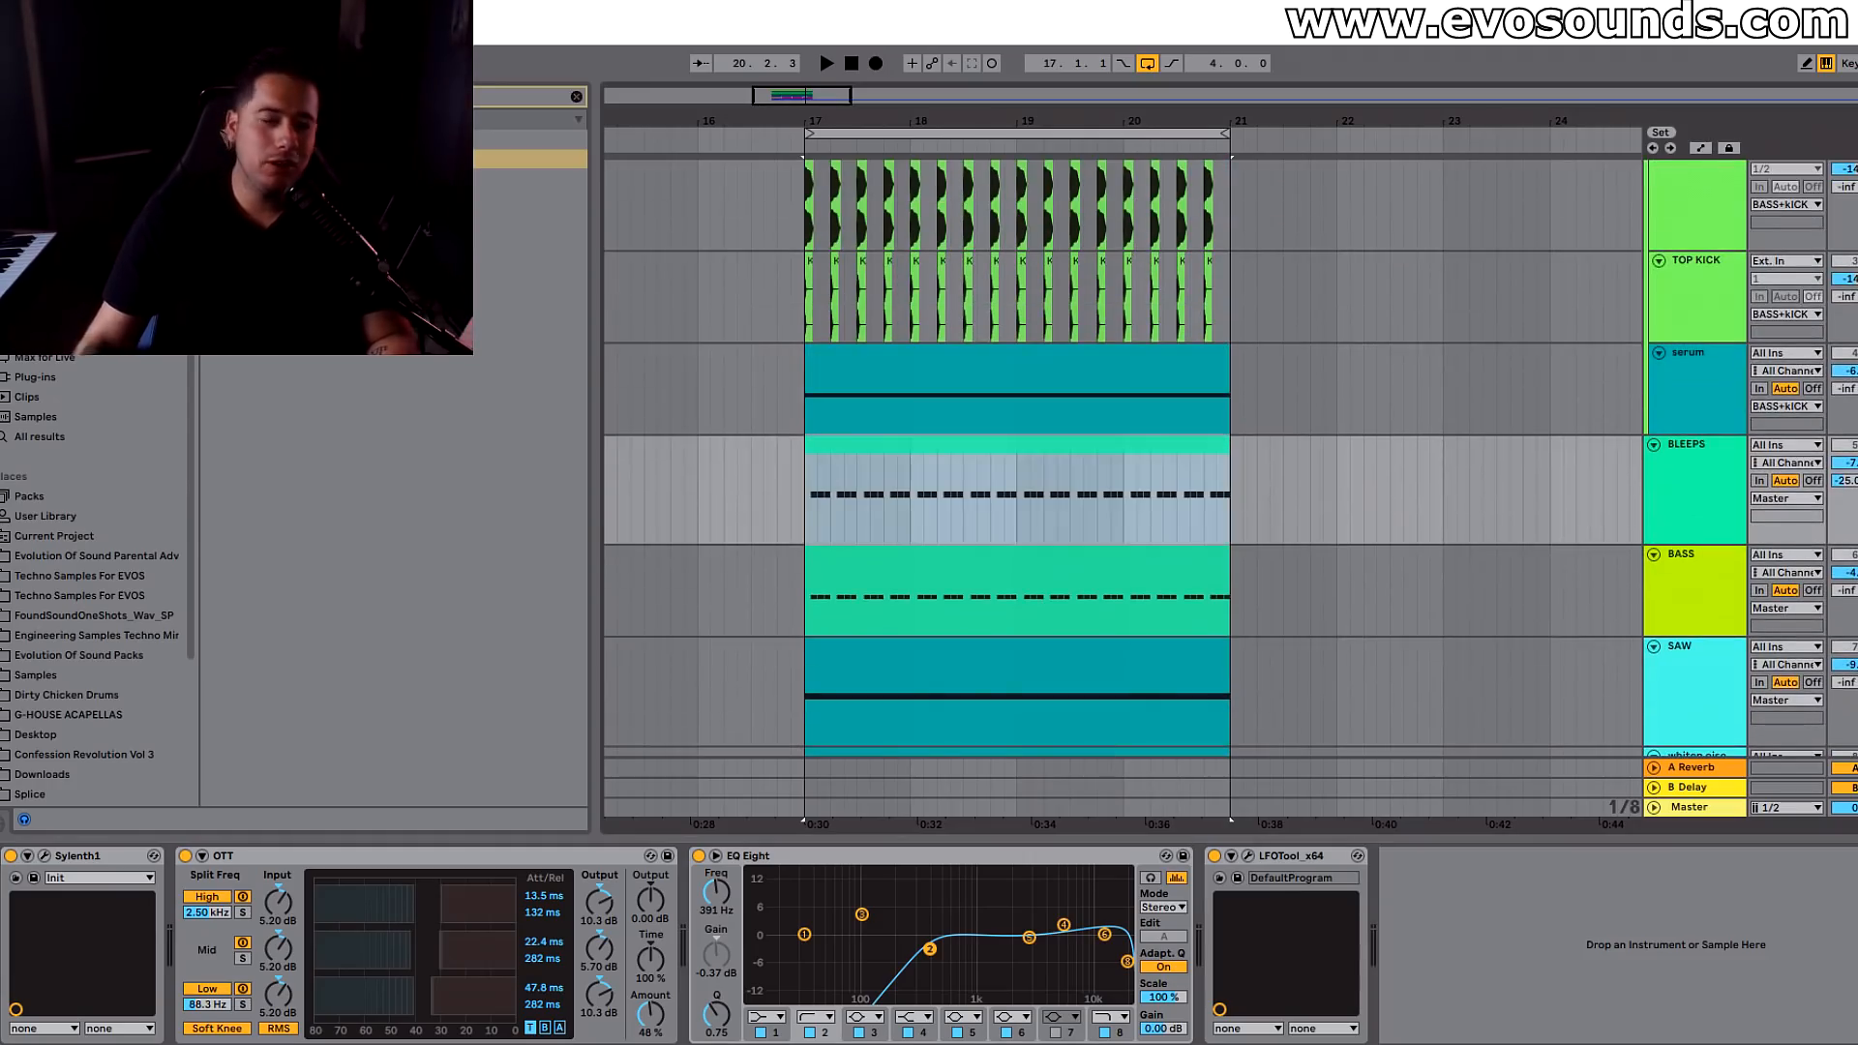
click(1733, 481)
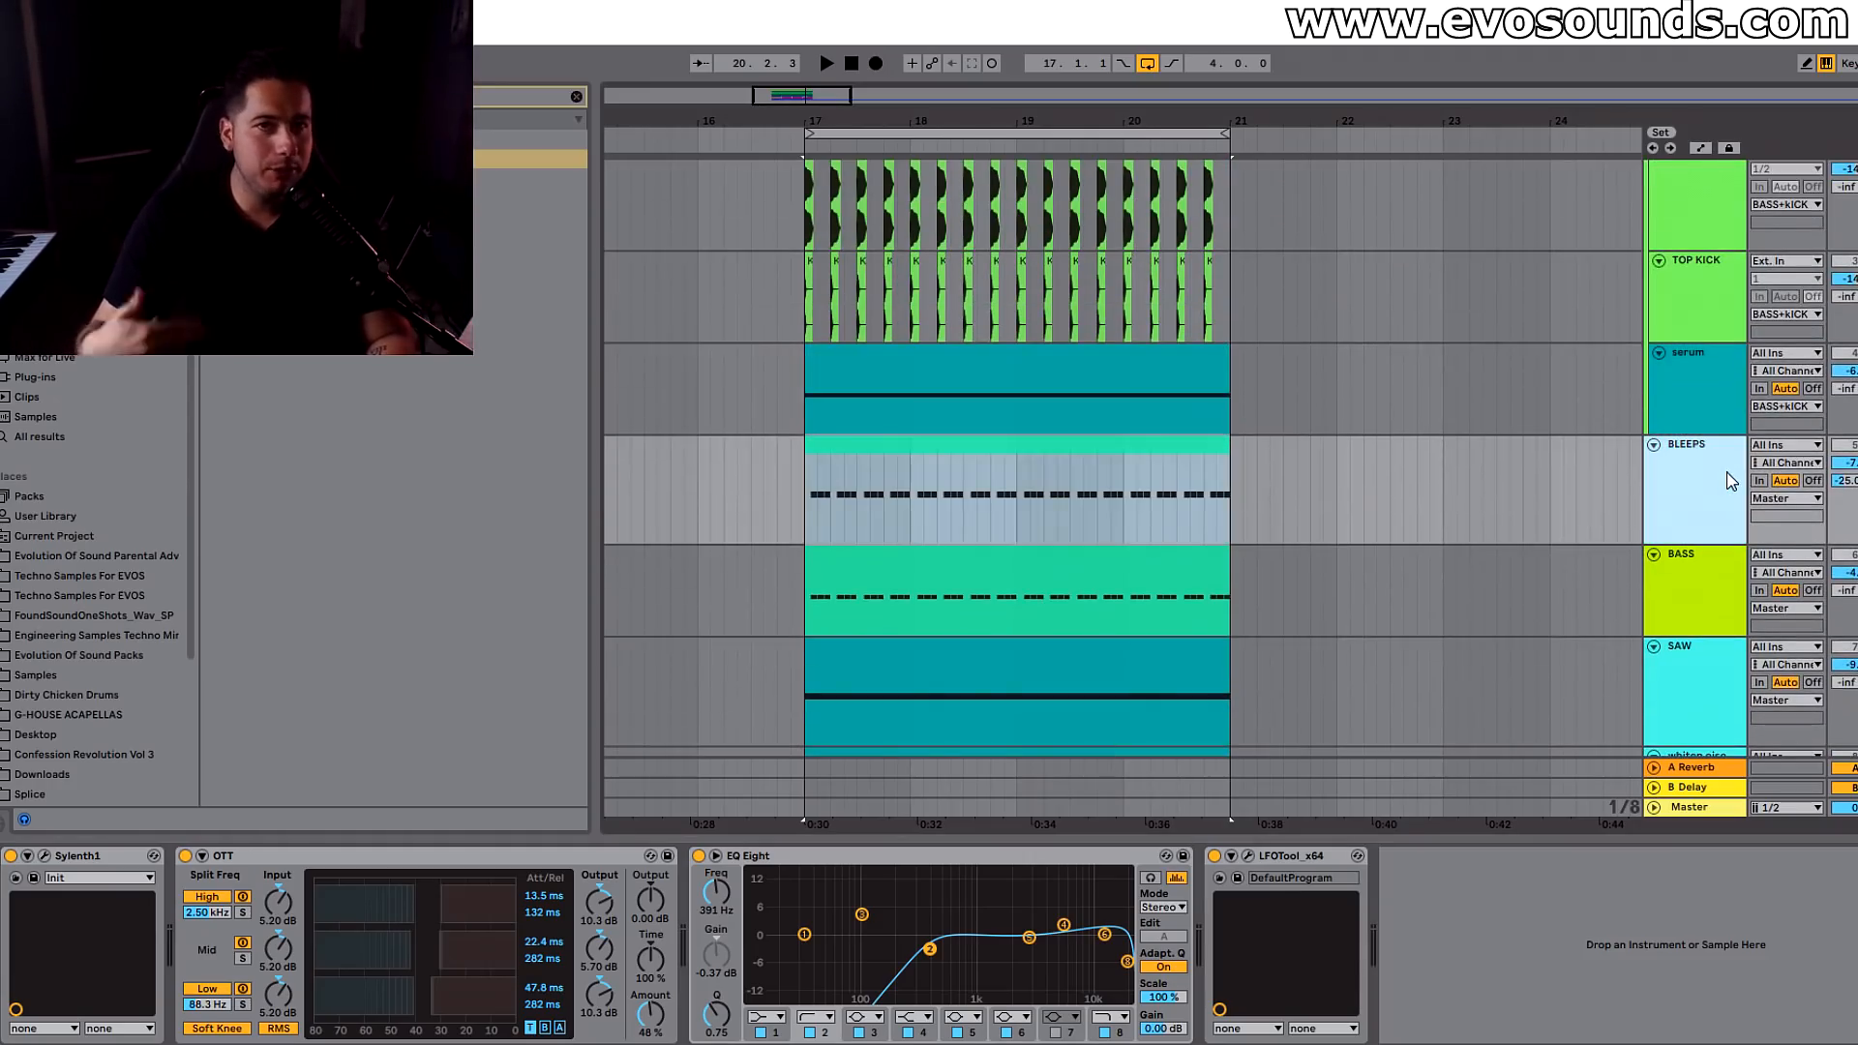
key(space)
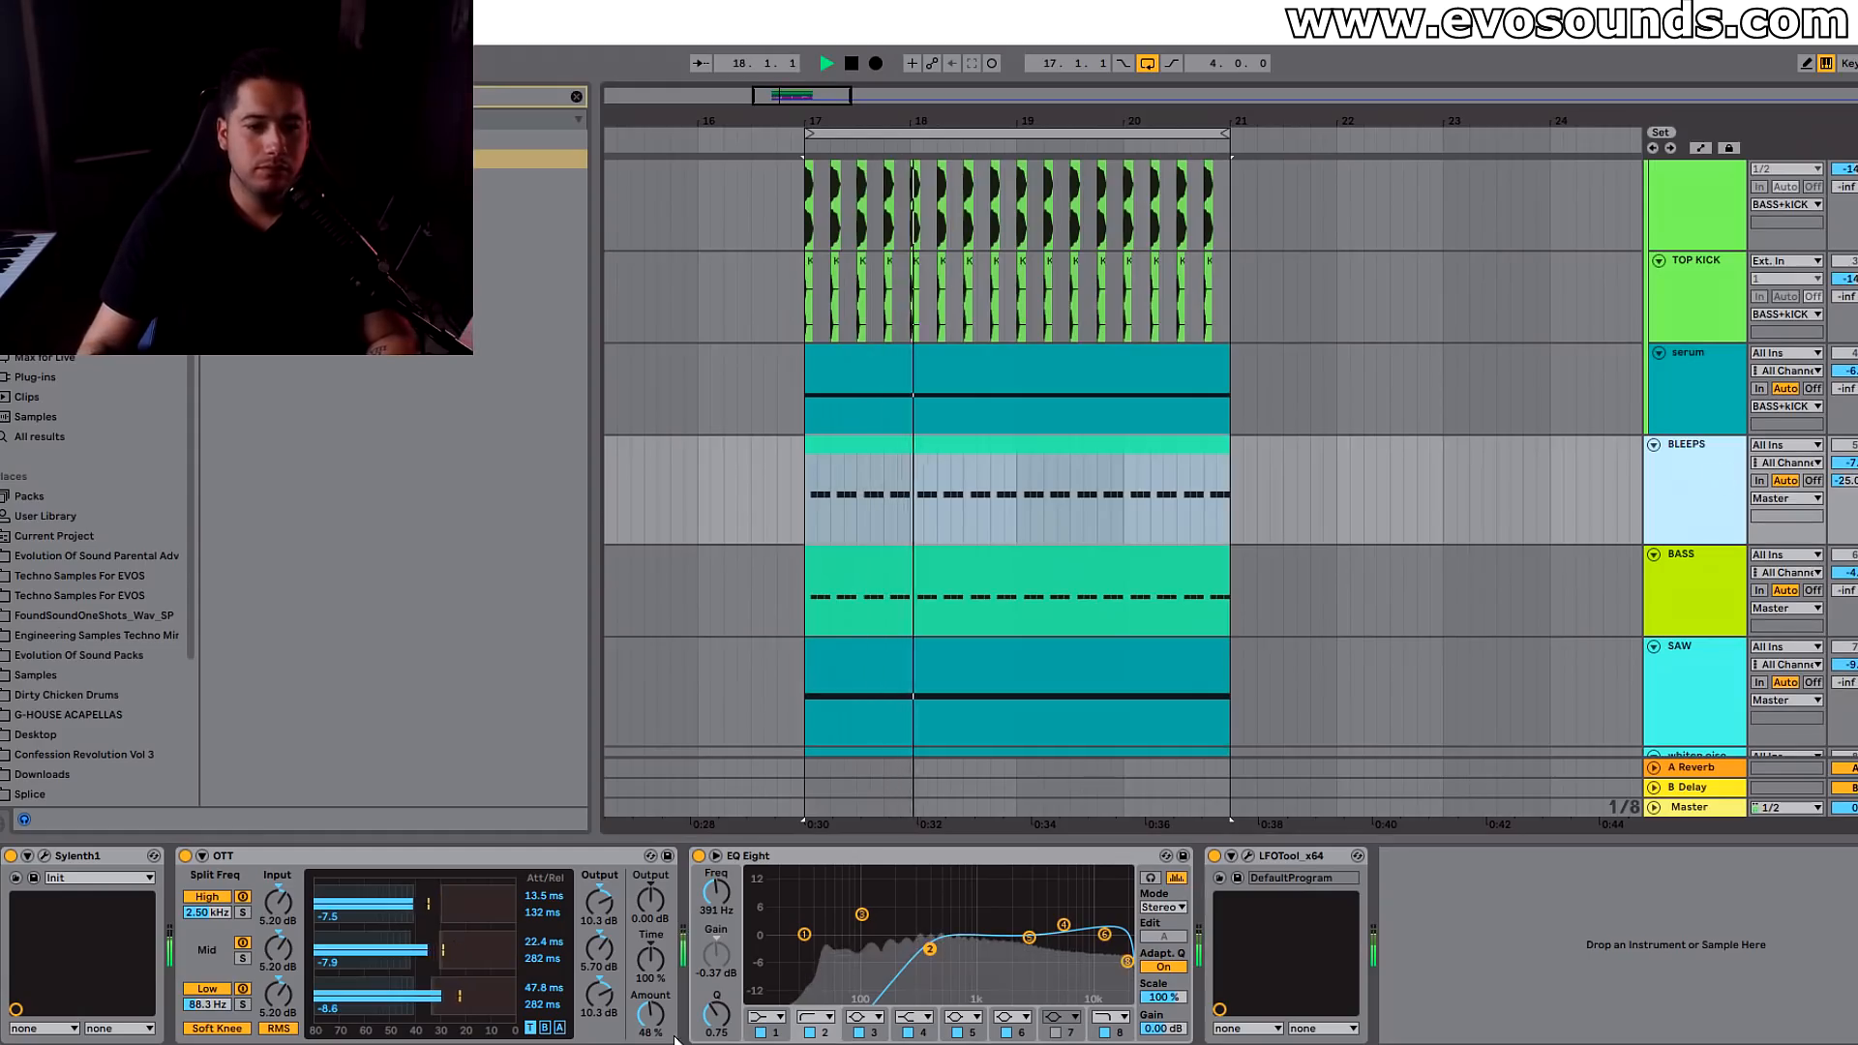
drag(650, 1015, 651, 1044)
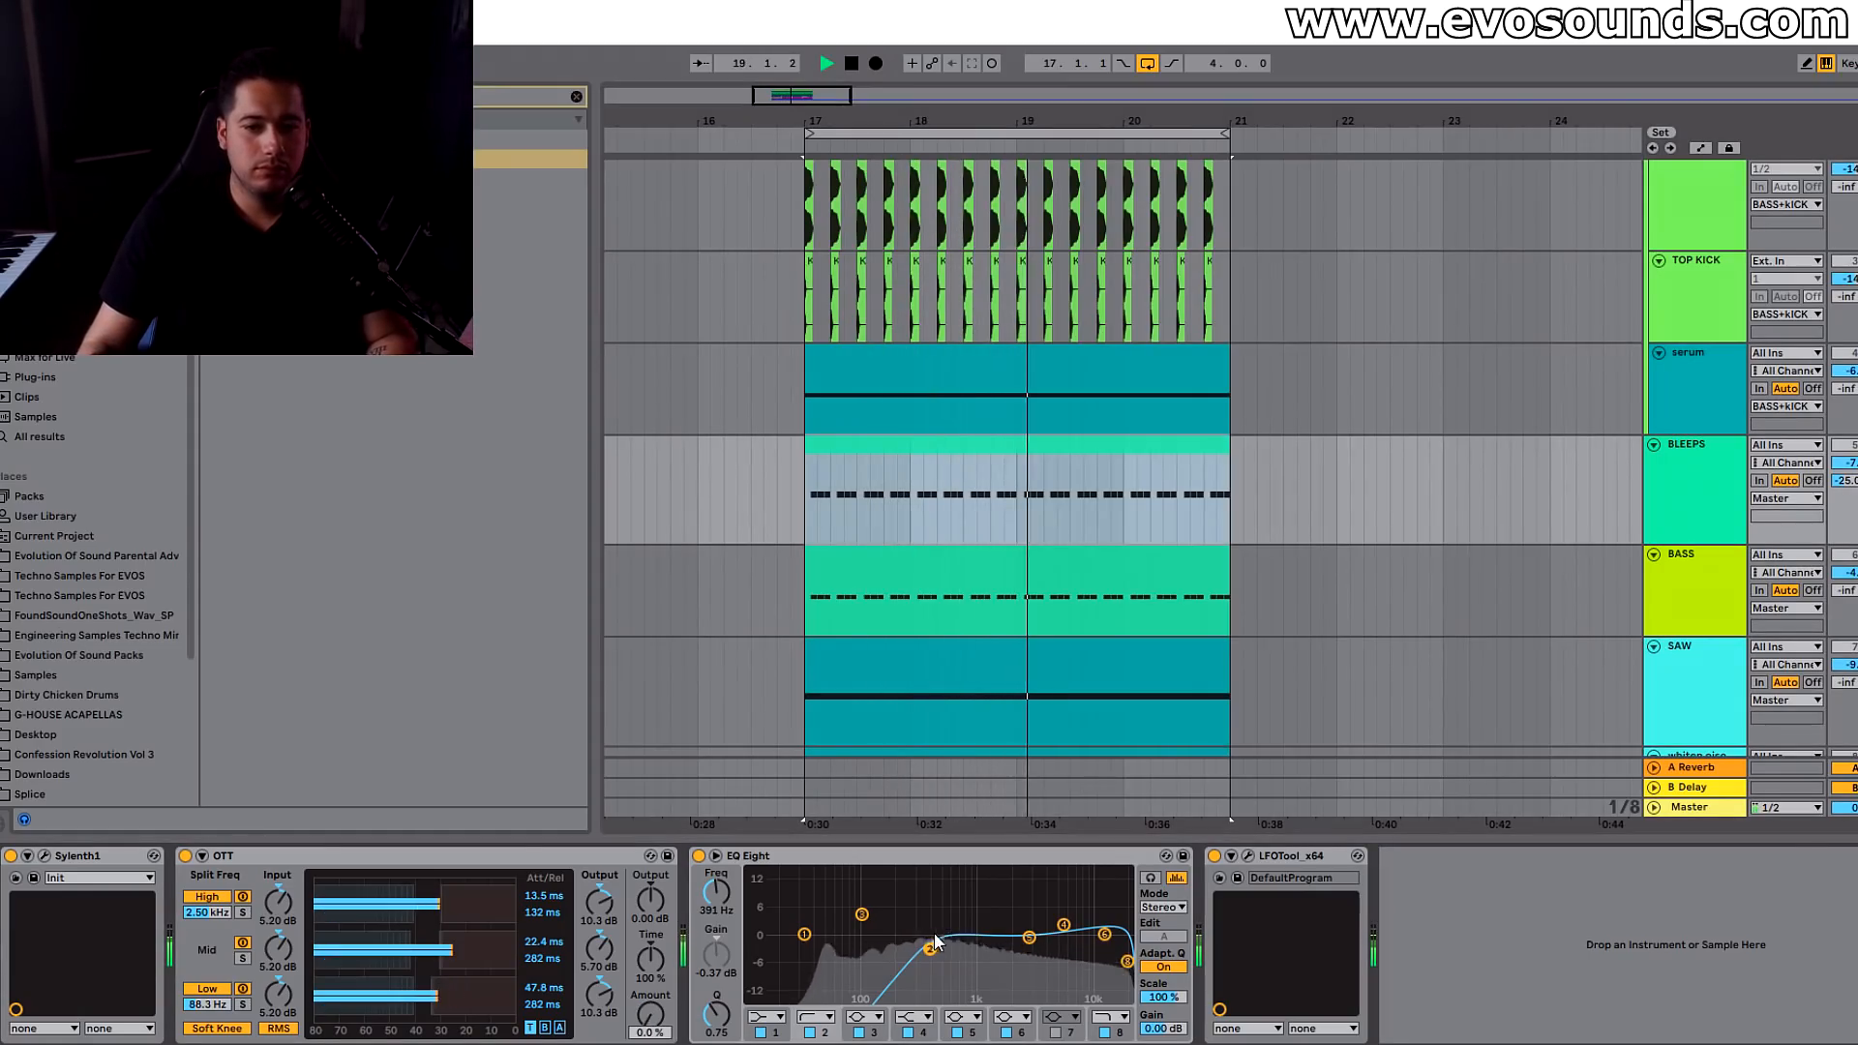
drag(930, 947, 885, 963)
key(space)
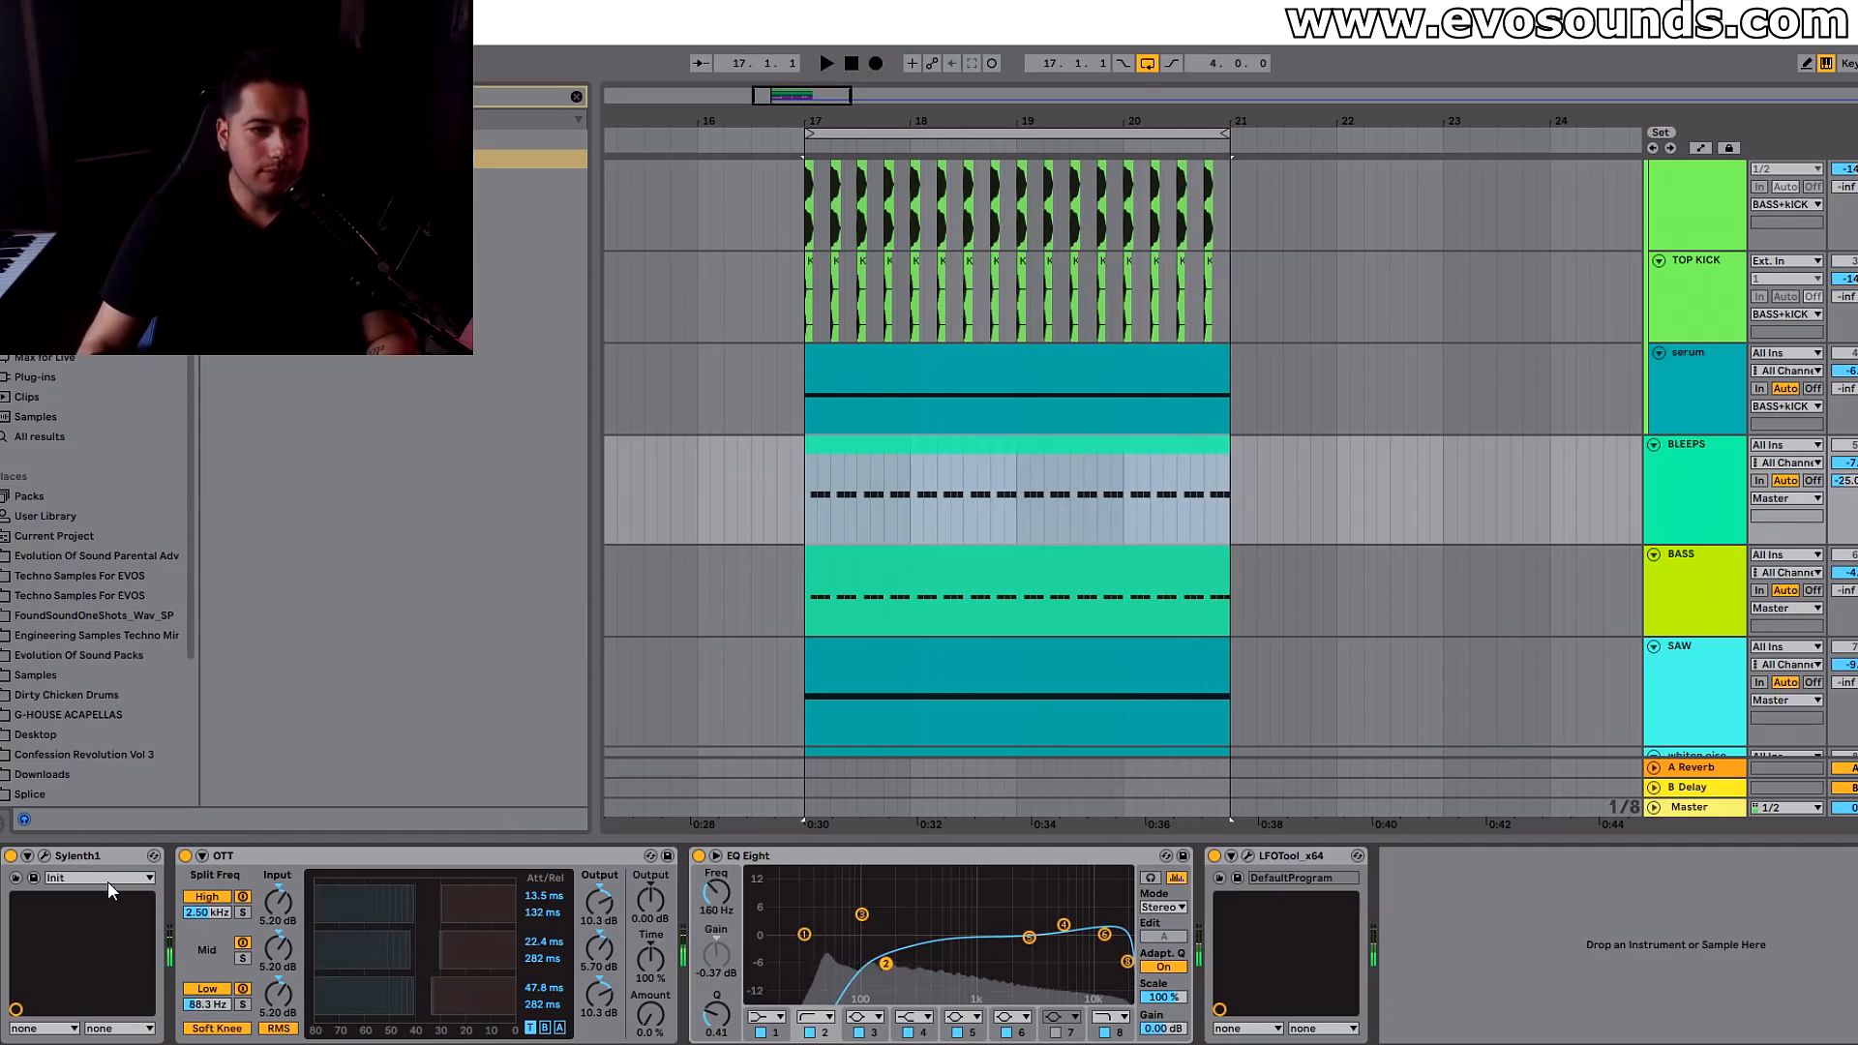
- In the BLEEPS track's Sylenth1, keep Mod Env 2 routed to Pitch A and B and set its amount to 2.333
click(45, 855)
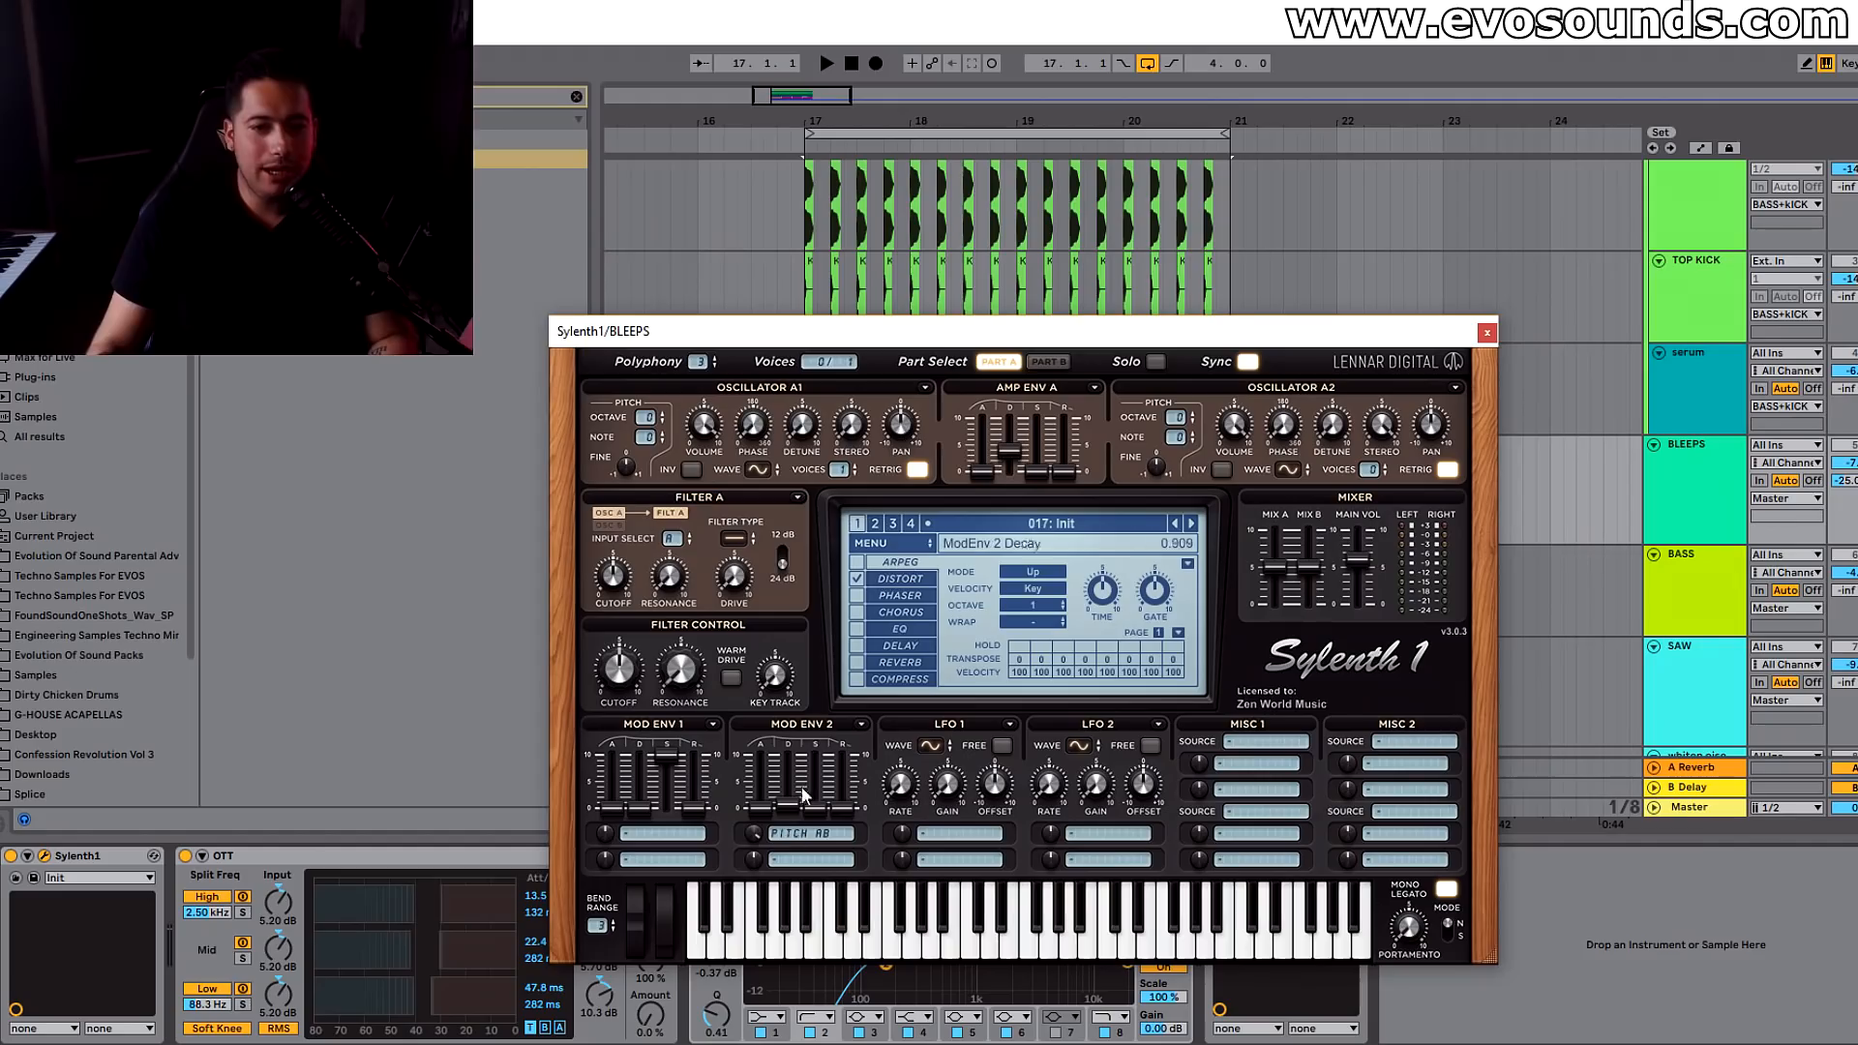
click(805, 833)
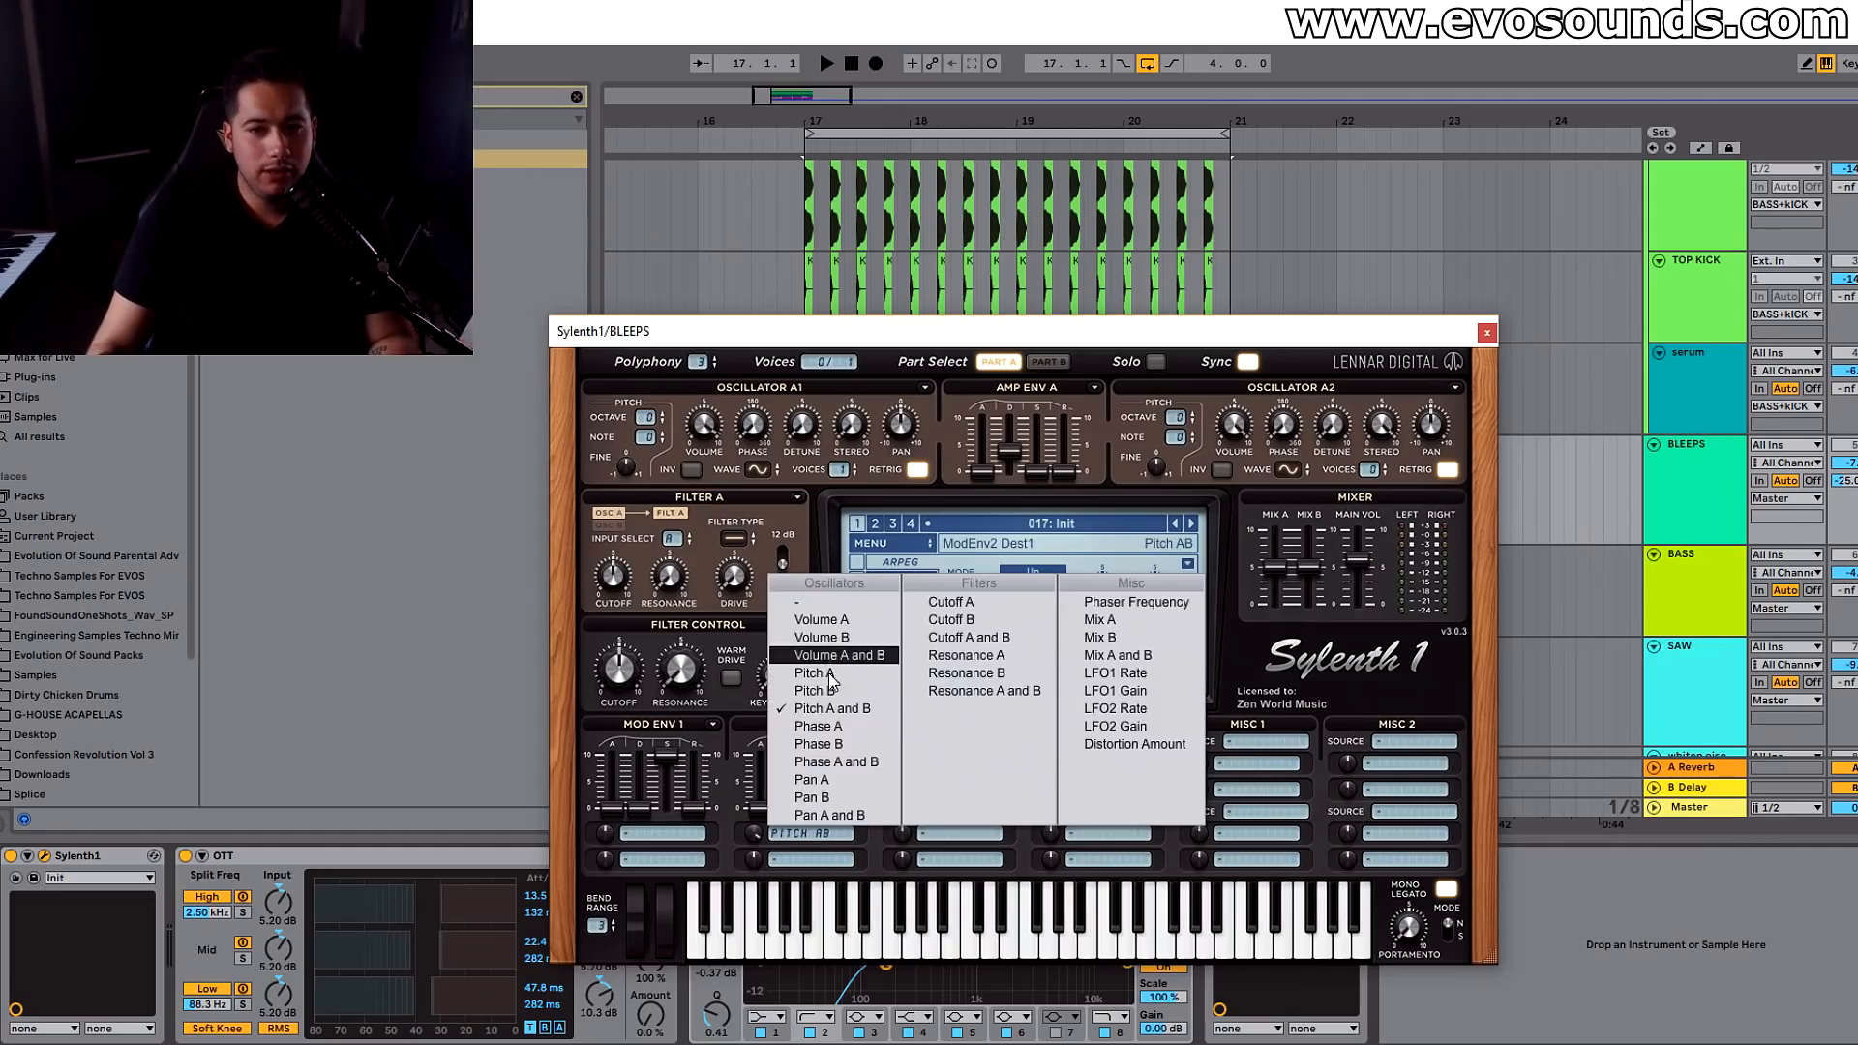
click(838, 716)
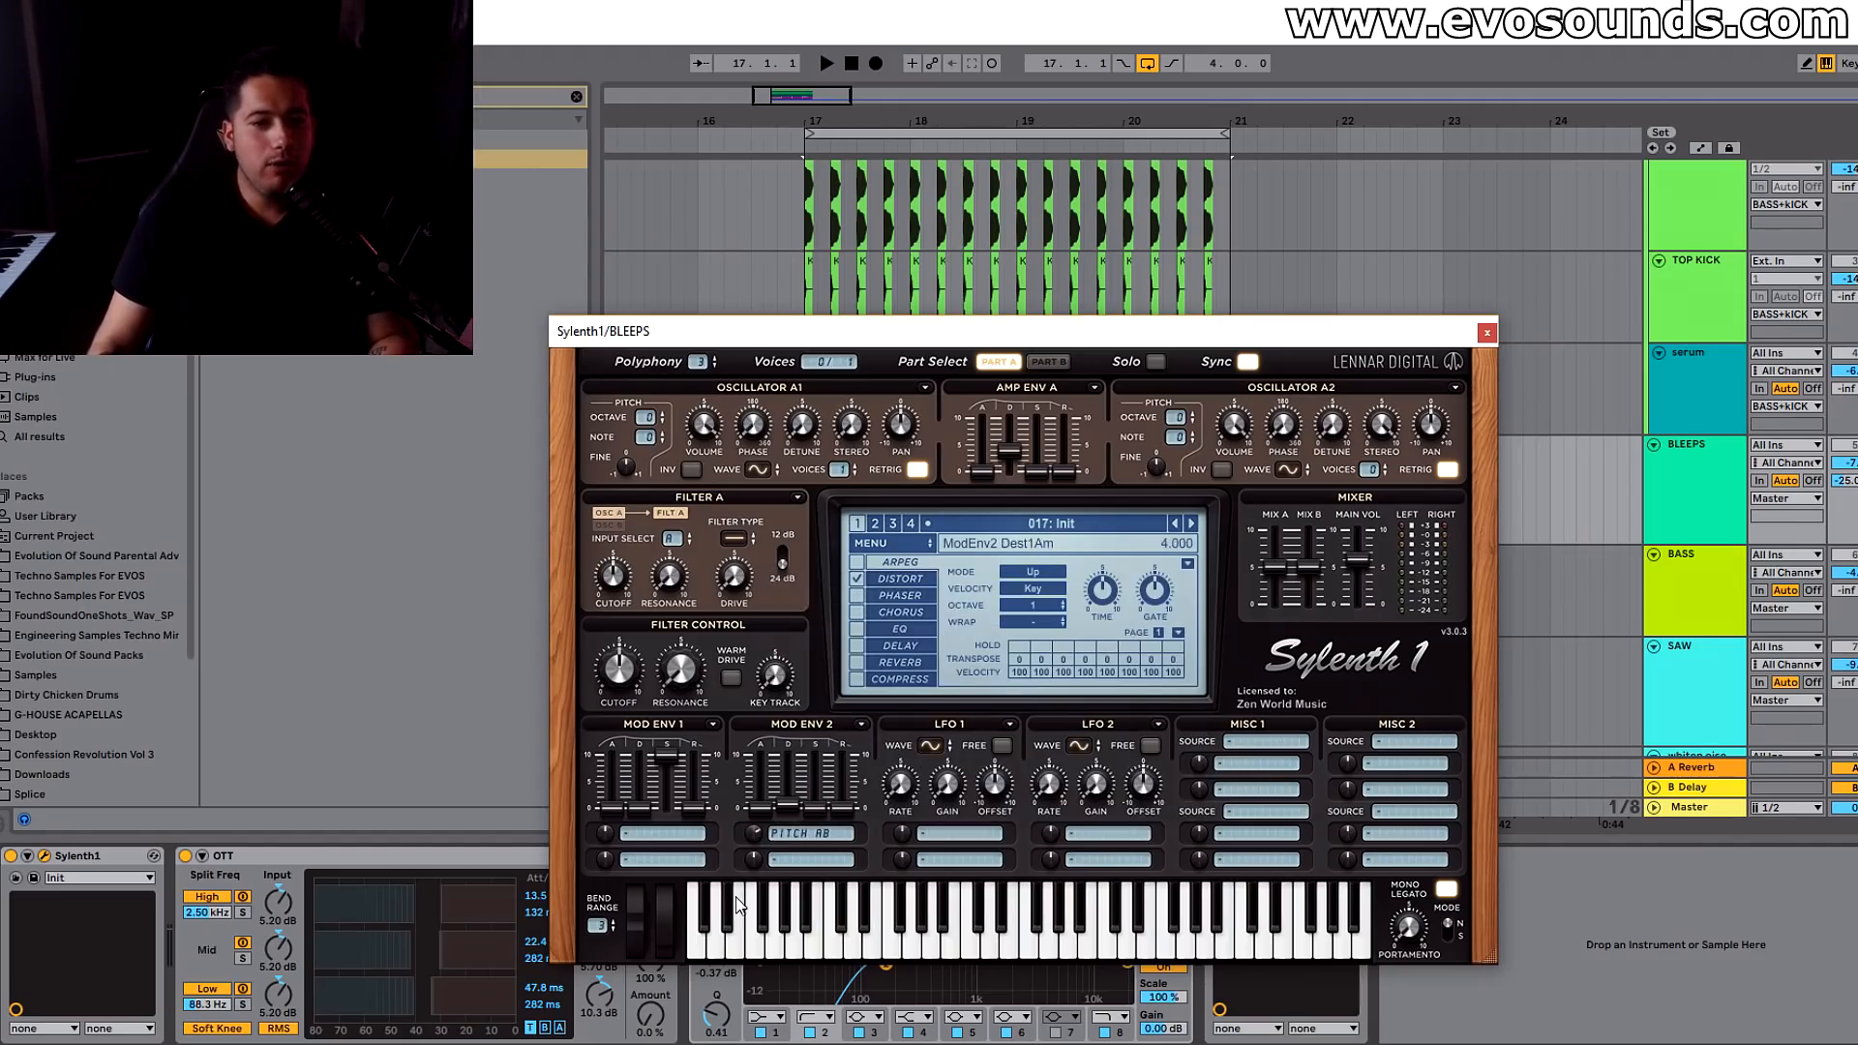
drag(753, 834, 765, 792)
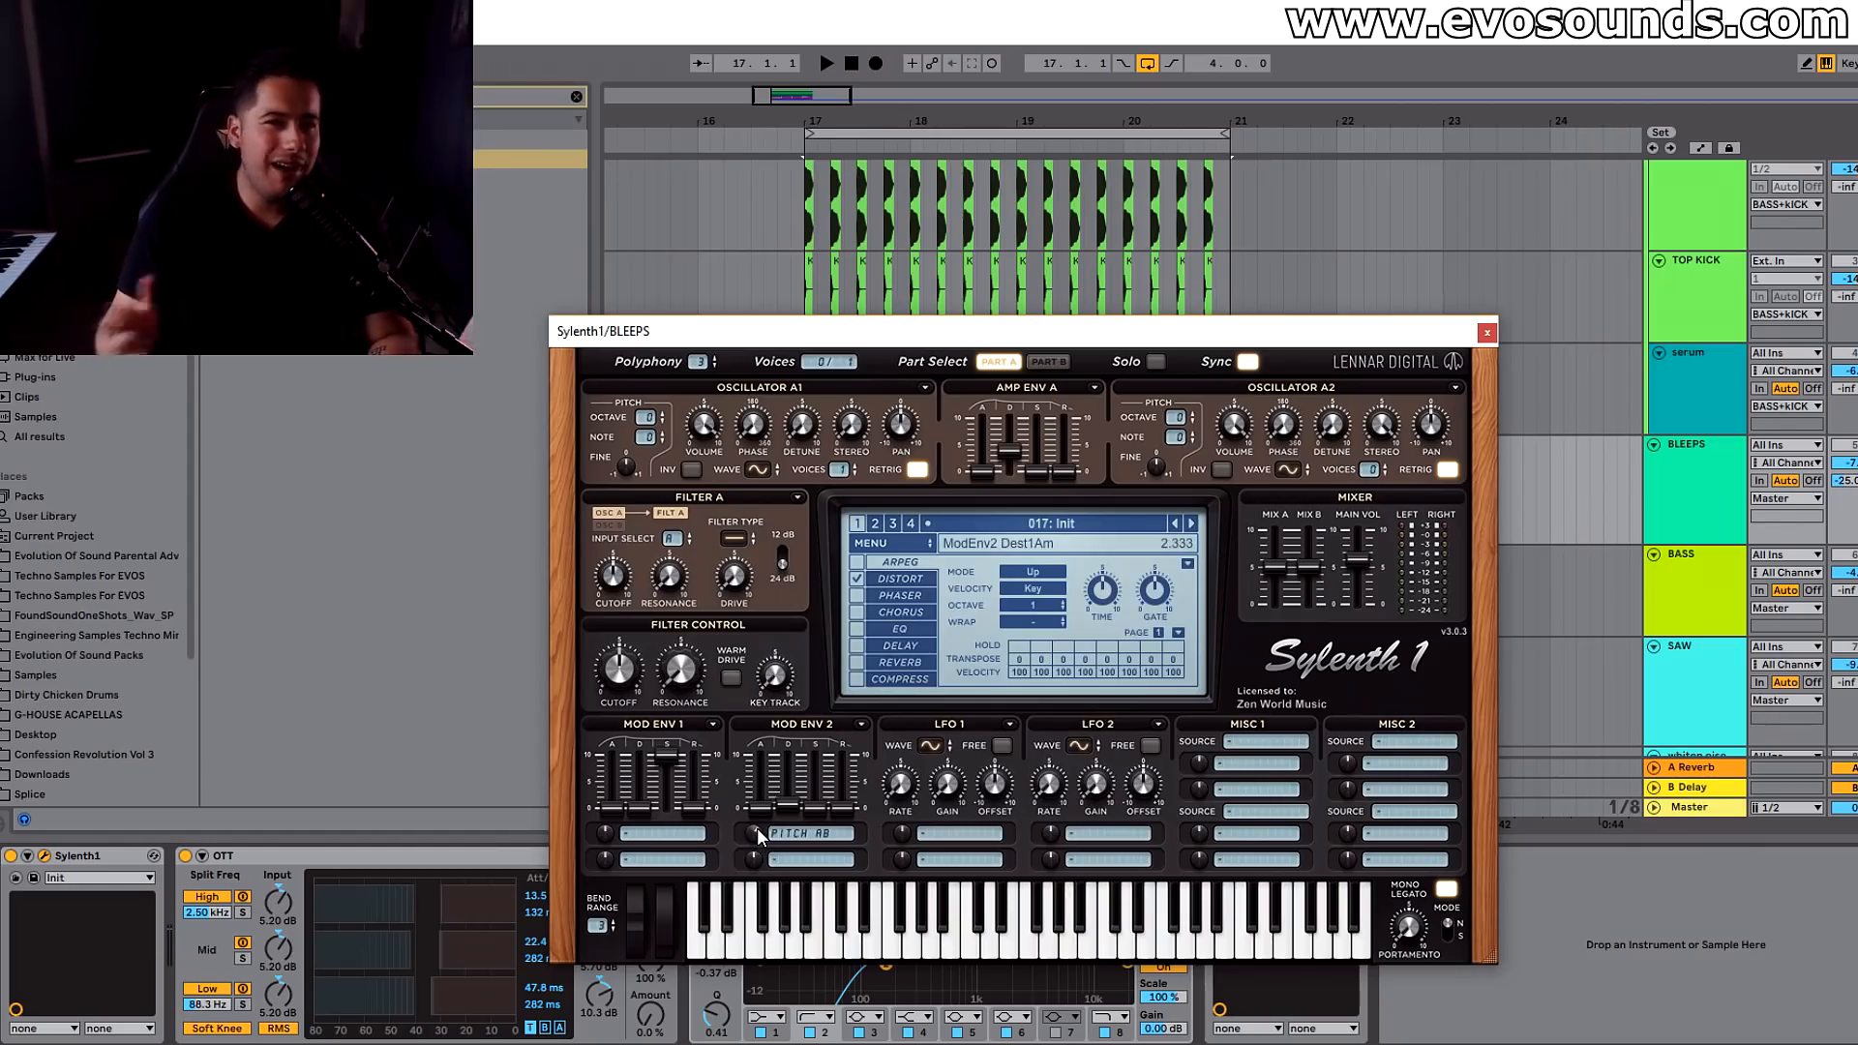
- In the BLEEPS track's Sylenth1, audition Mod Env 2 with the decay at 4.864, then shorten the decay to 1.227
key(space)
mouse_move(765, 830)
mouse_down()
mouse_move(777, 782)
mouse_move(782, 817)
mouse_up()
key(space)
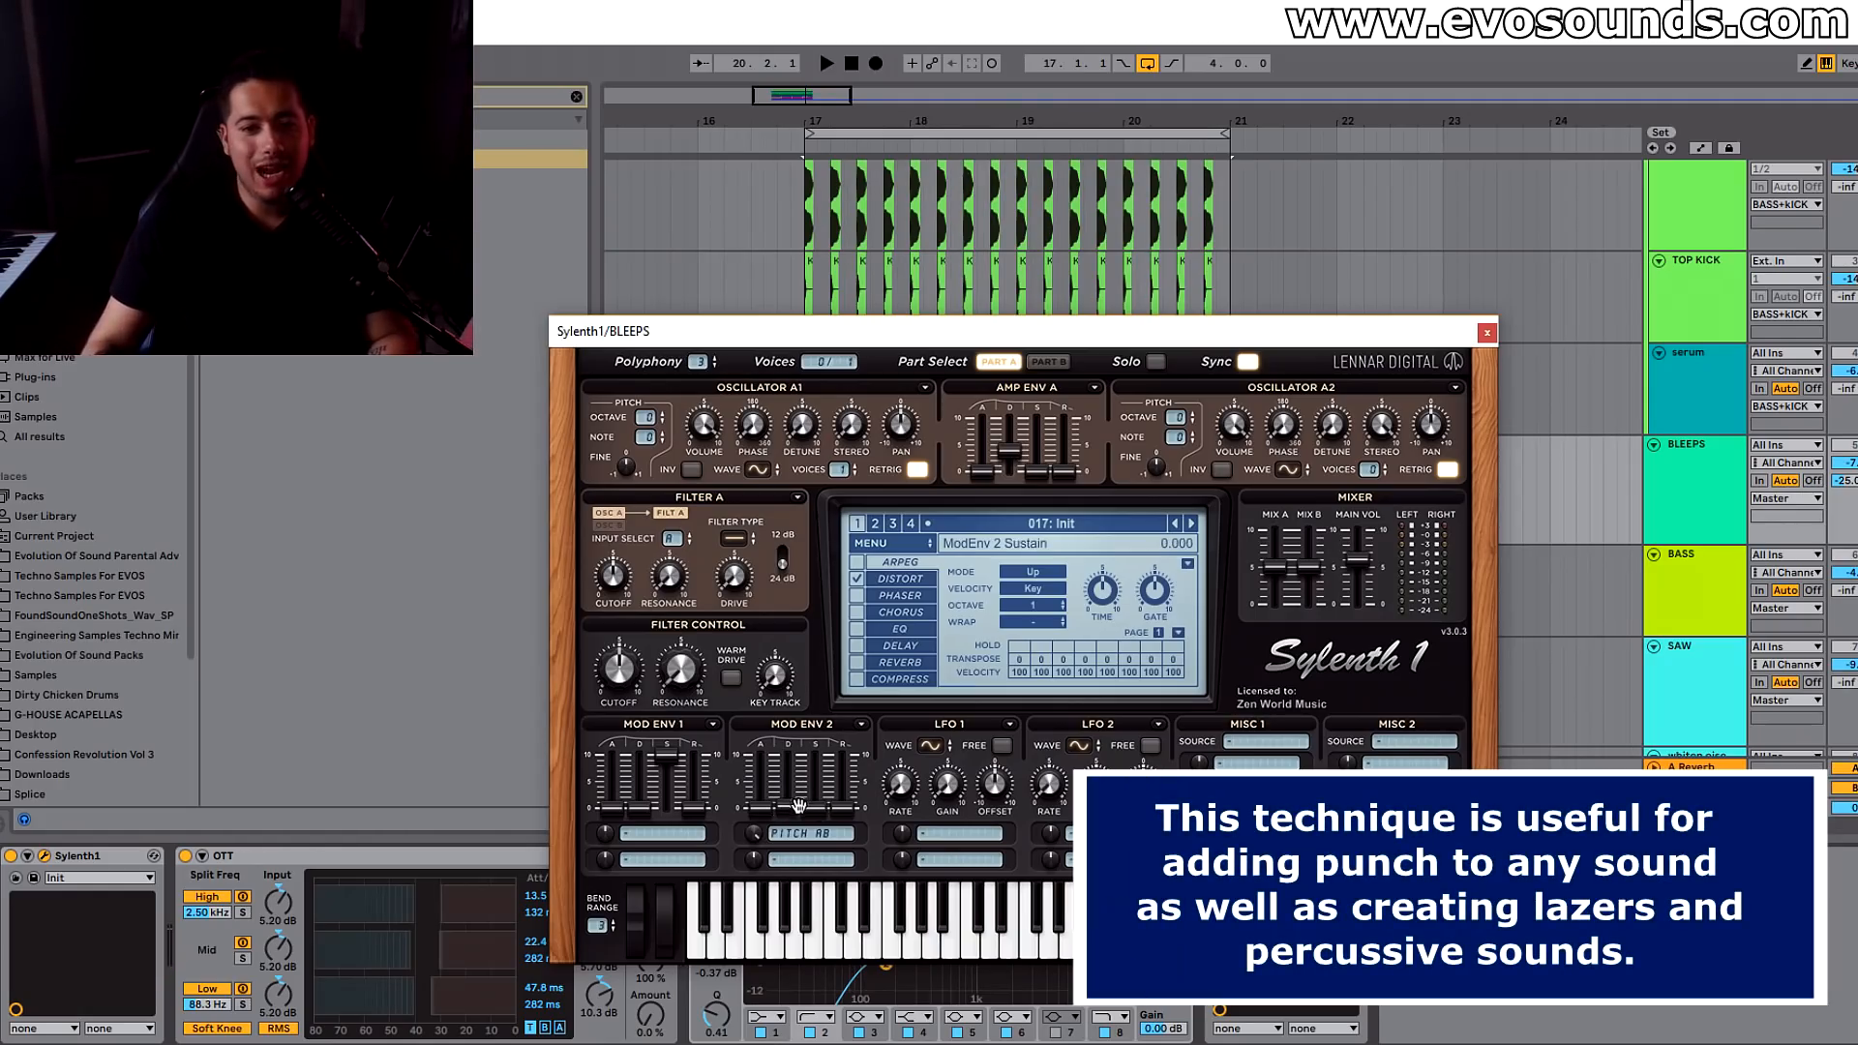
key(space)
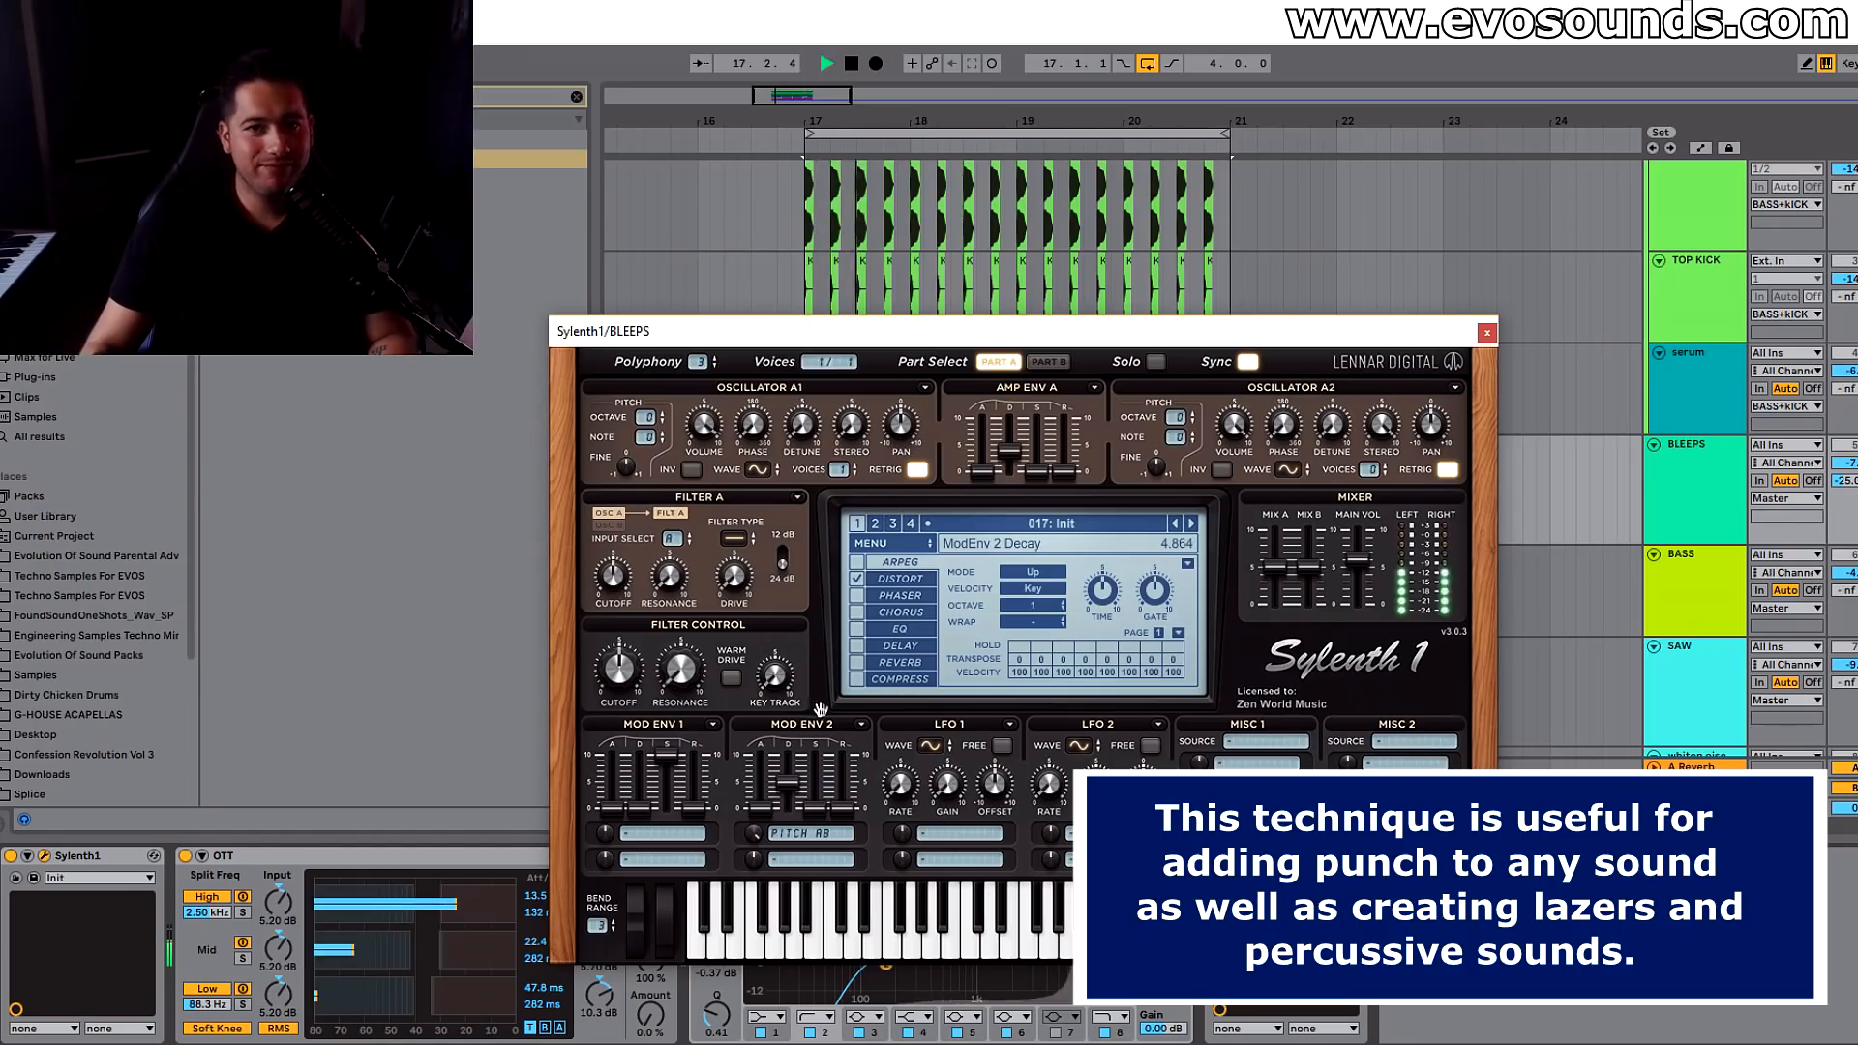
key(space)
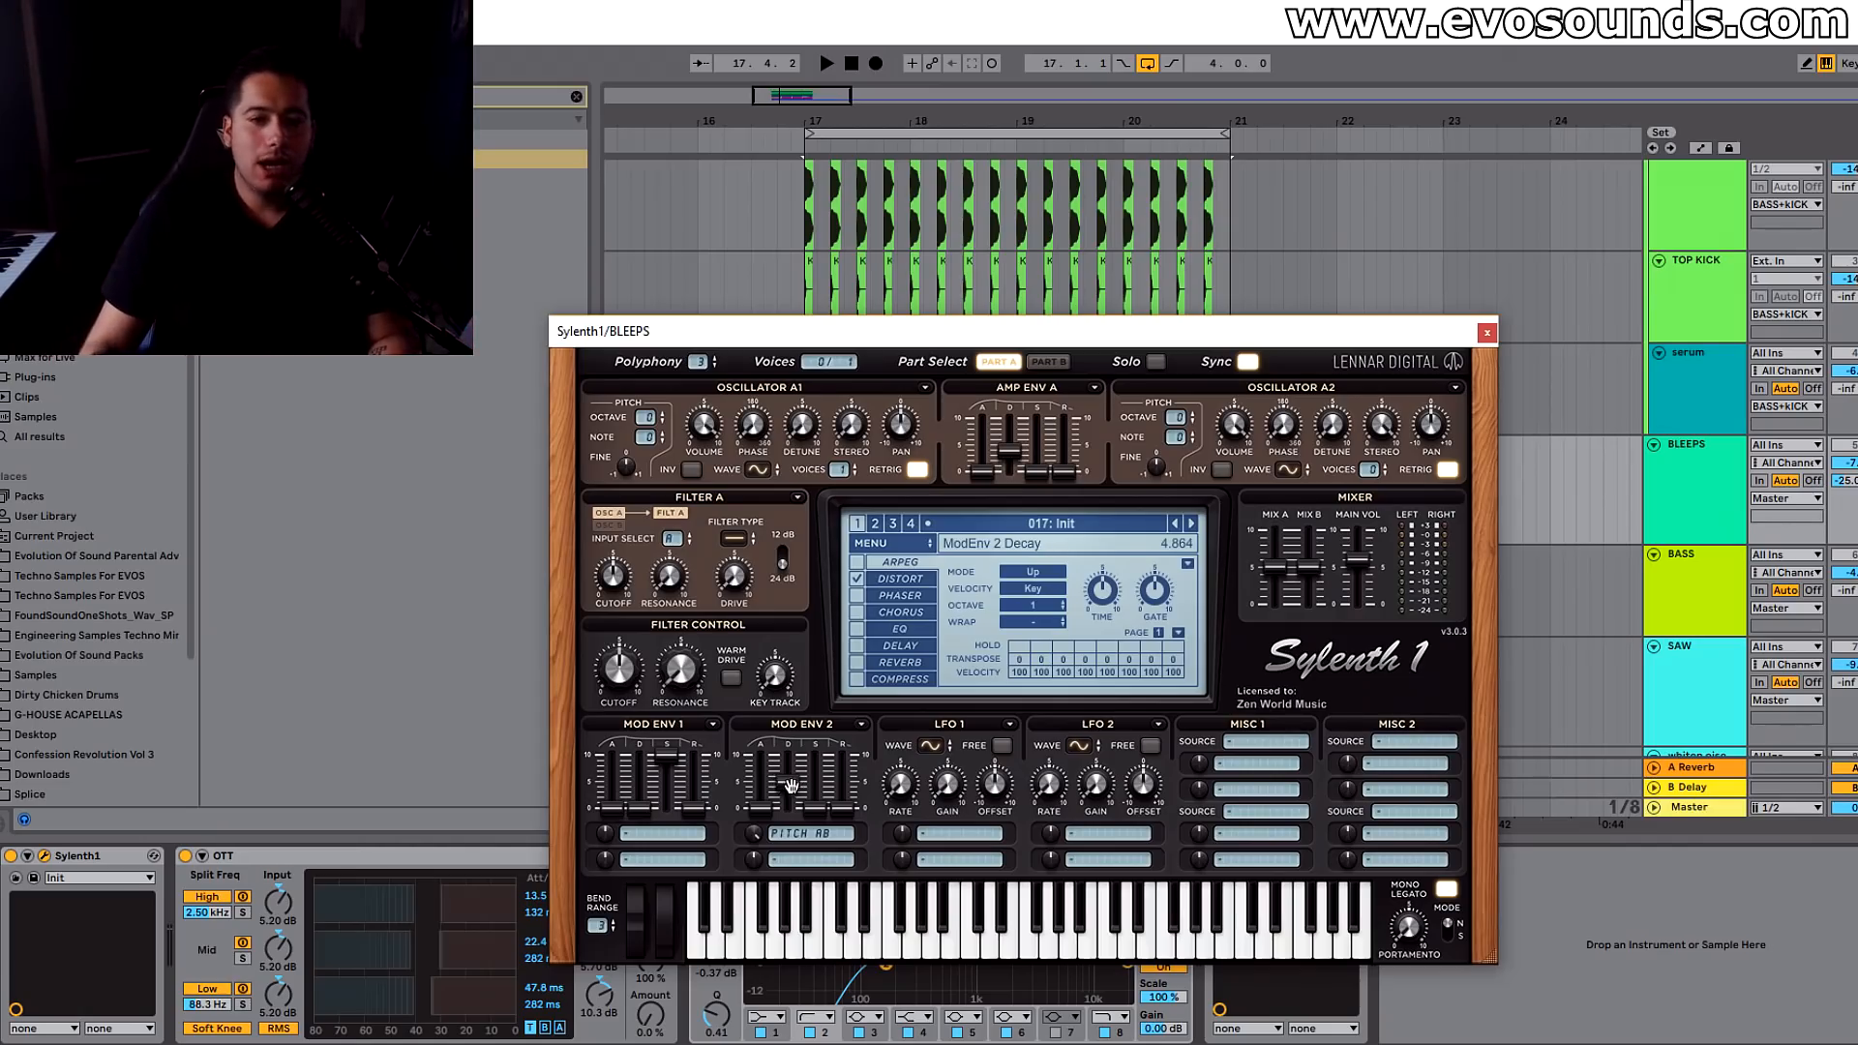
drag(786, 853, 788, 859)
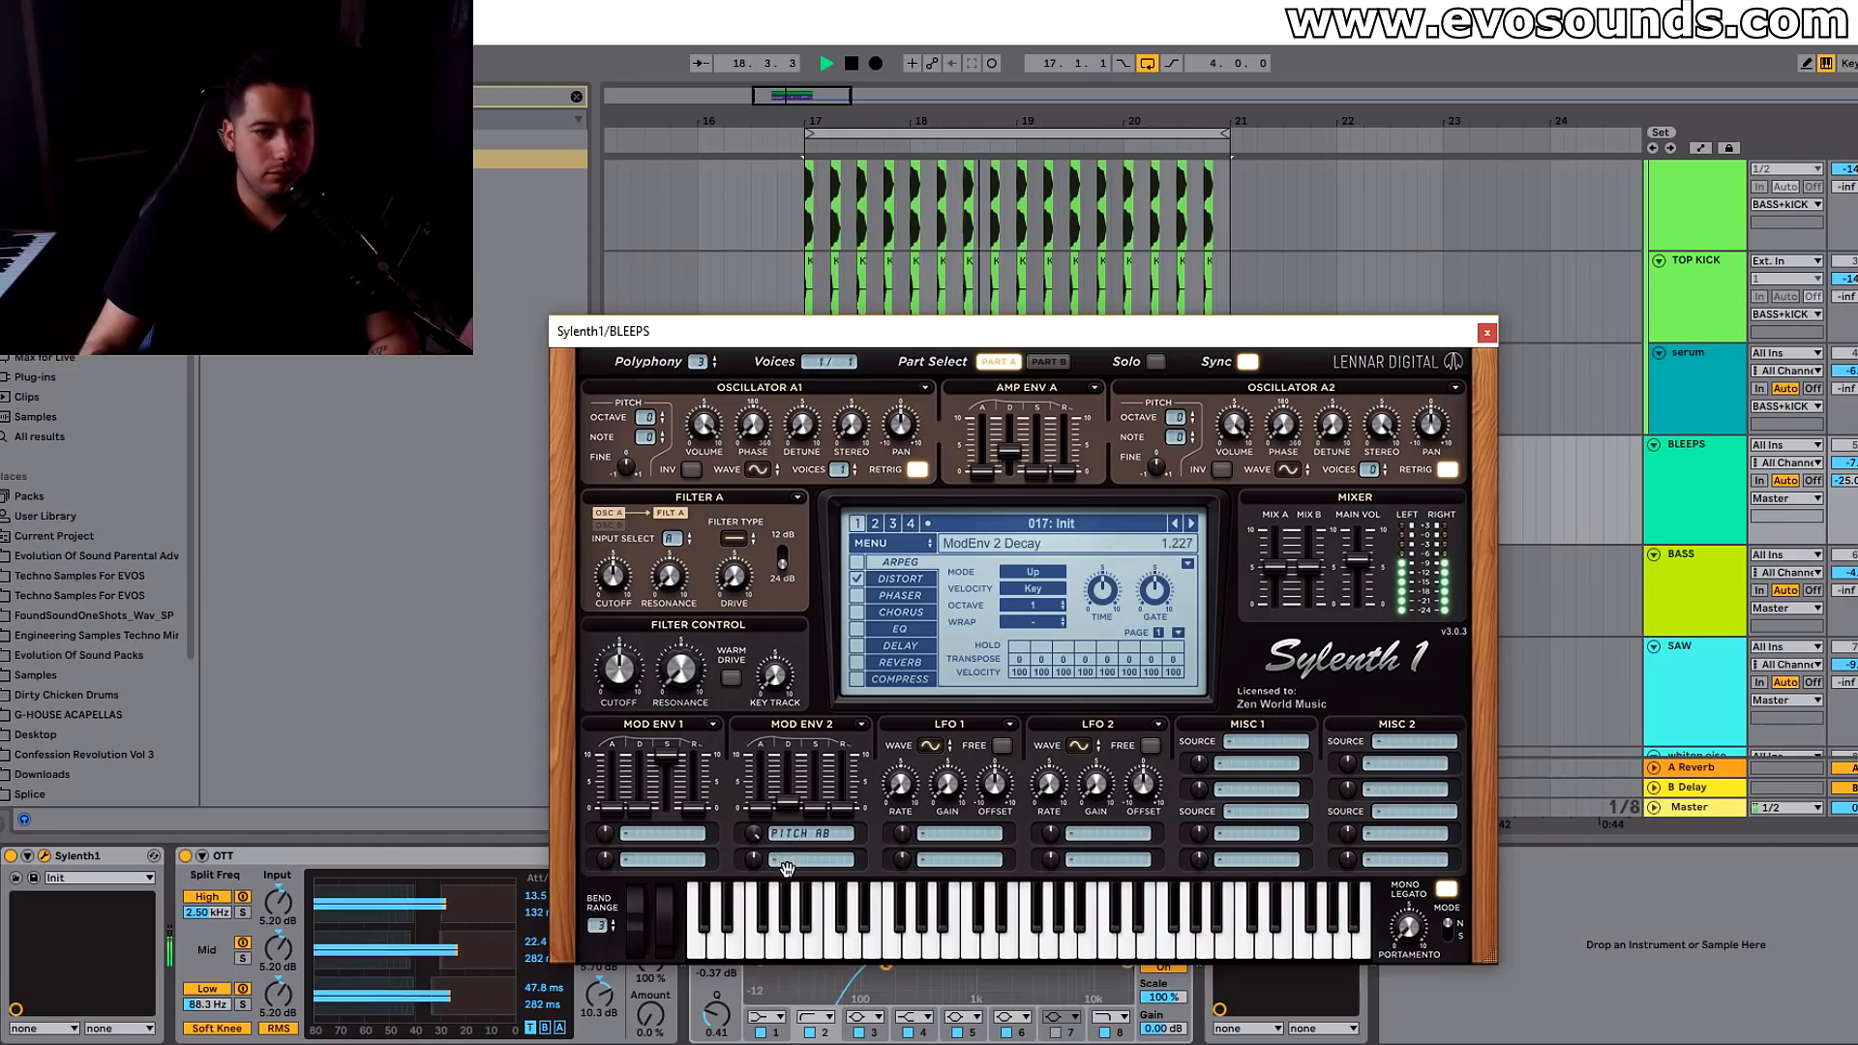
key(space)
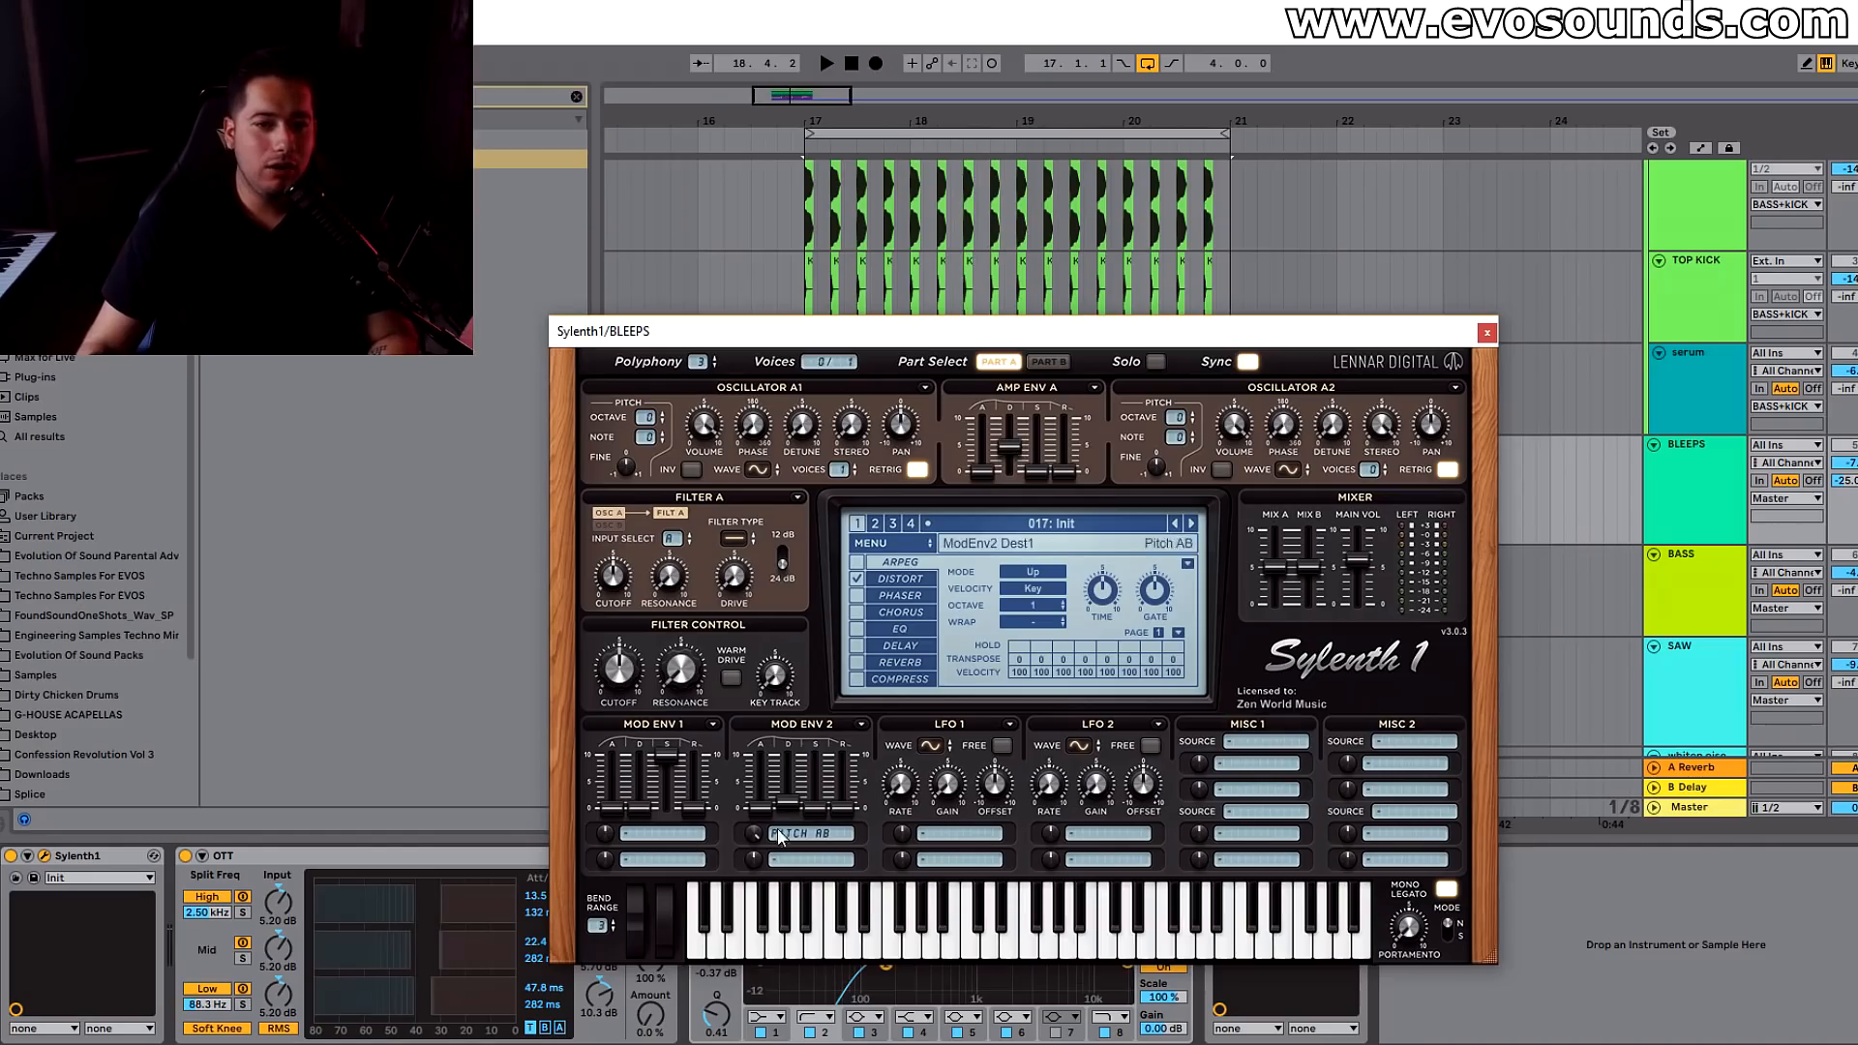
- Lengthen Mod Env 2's decay slightly, and try its pitch amount at 9.800 before lowering the amount during playback
drag(788, 806, 794, 778)
key(space)
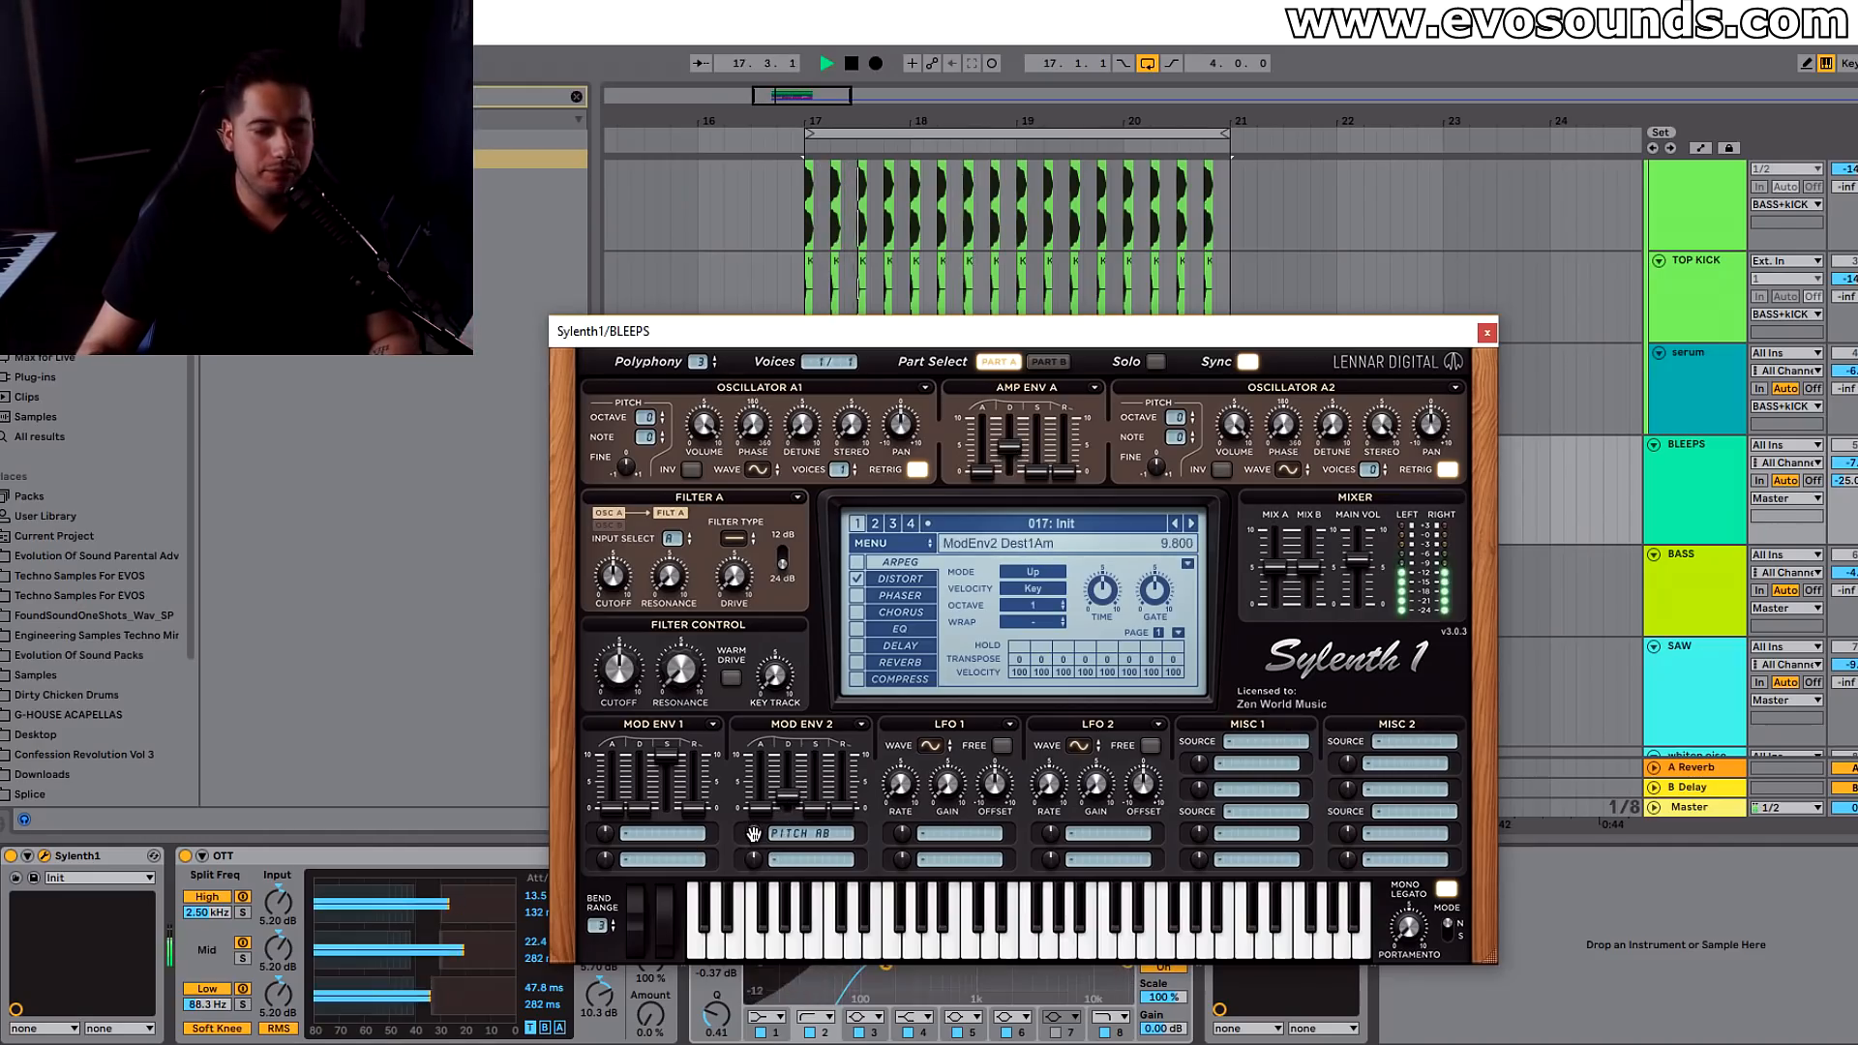
mouse_move(748, 855)
mouse_down()
mouse_move(727, 902)
mouse_move(734, 888)
mouse_up()
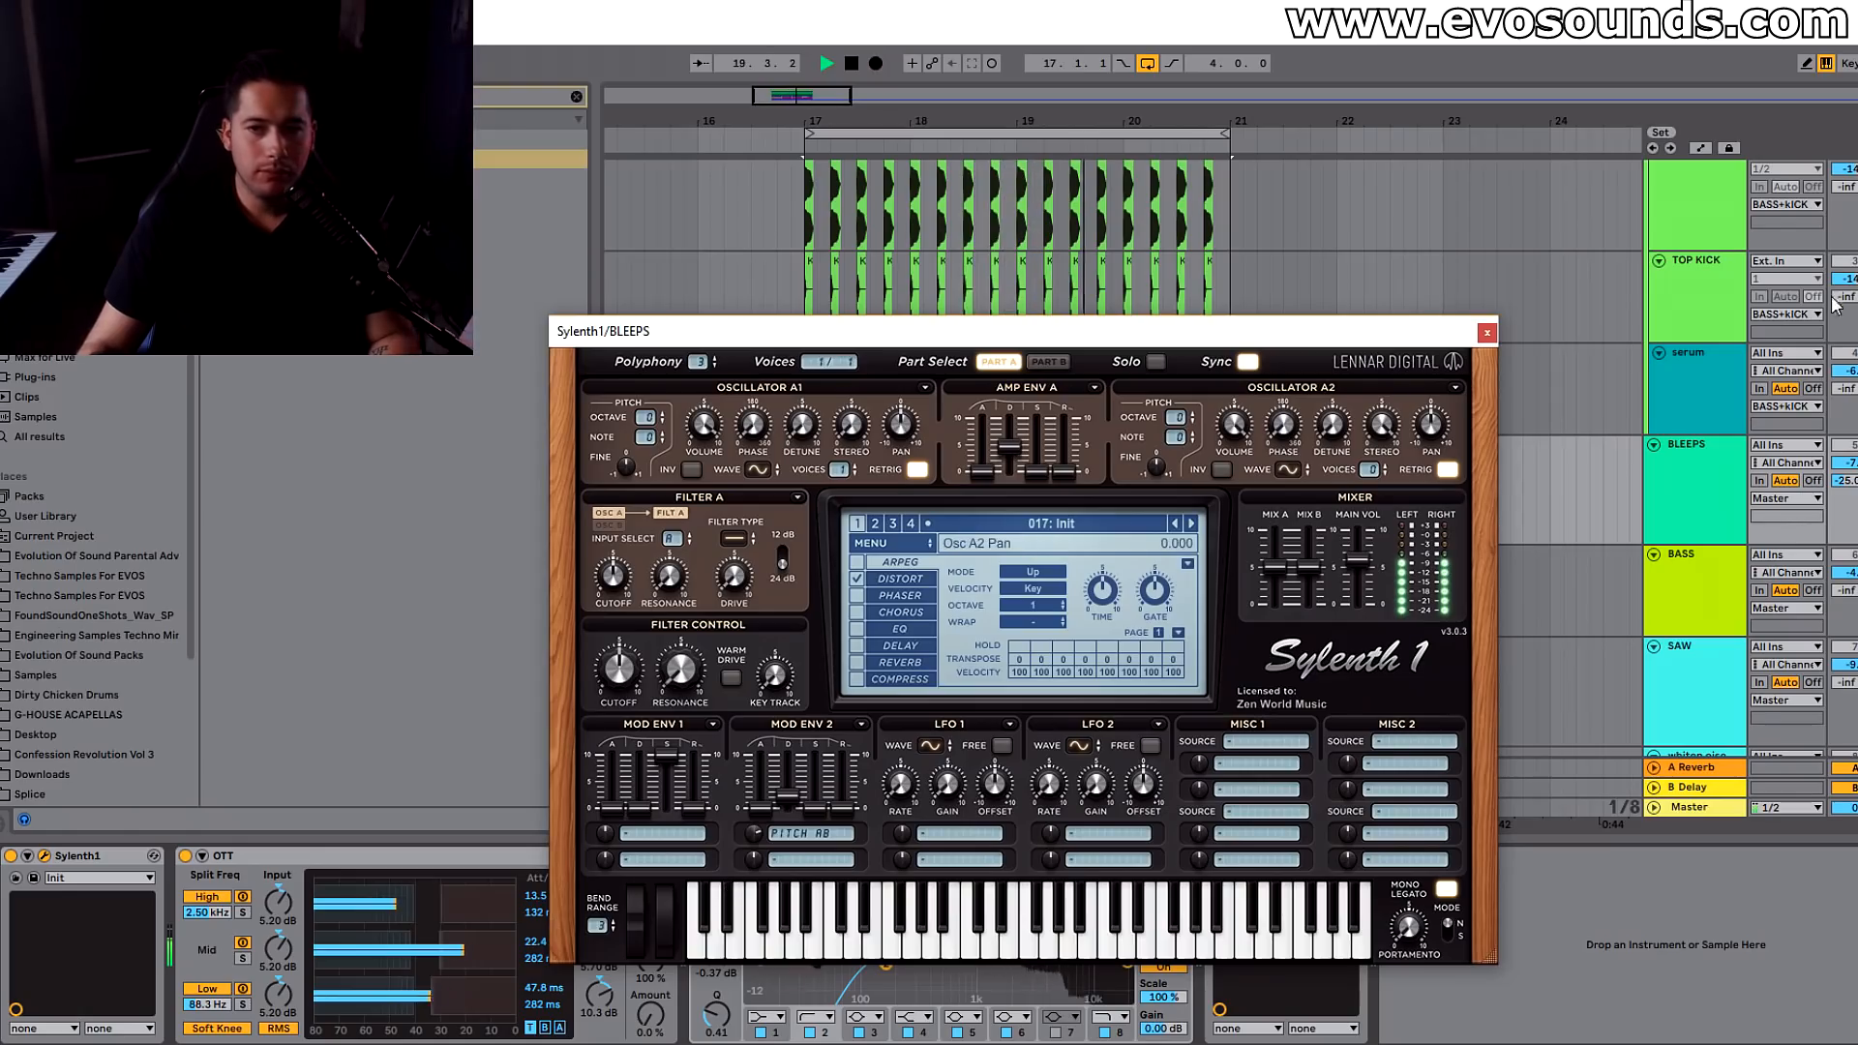
key(space)
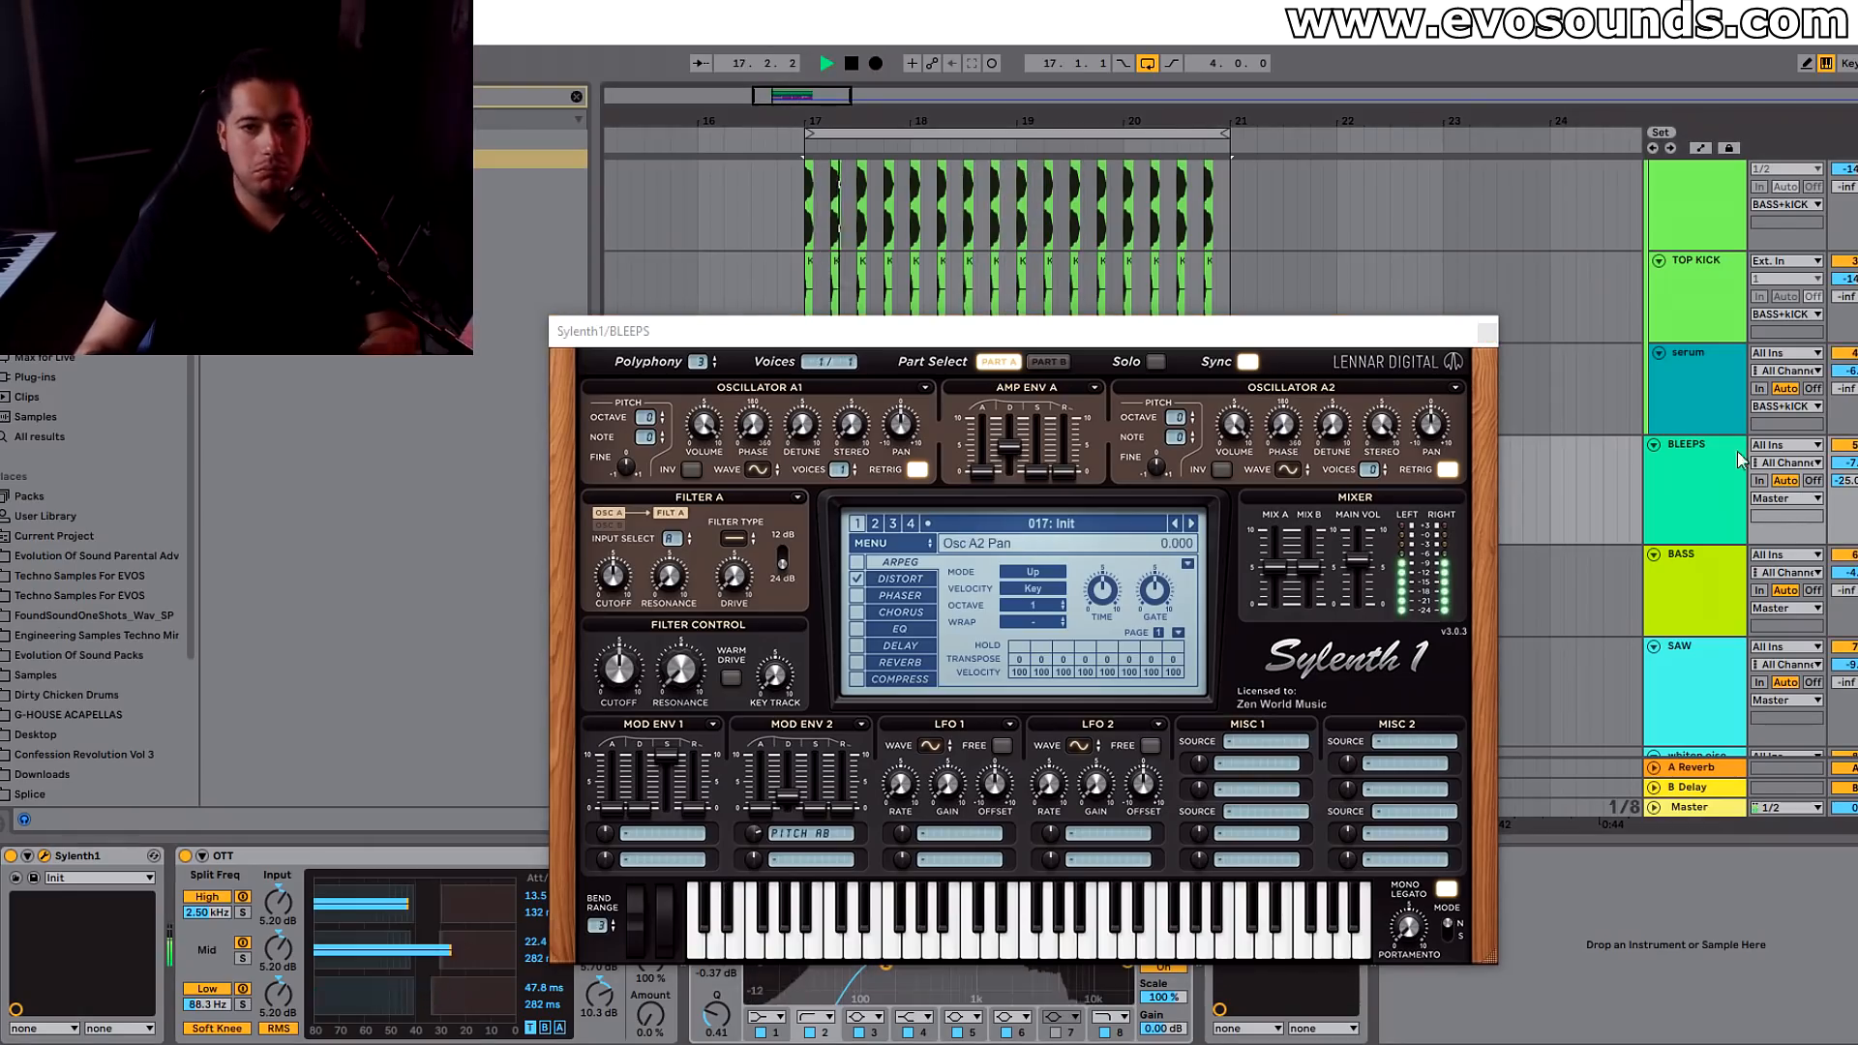
- Shorten Amp Env A's decay in the BLEEPS Sylenth1 while listening to the pitch-modulated sound
drag(1008, 451, 1008, 505)
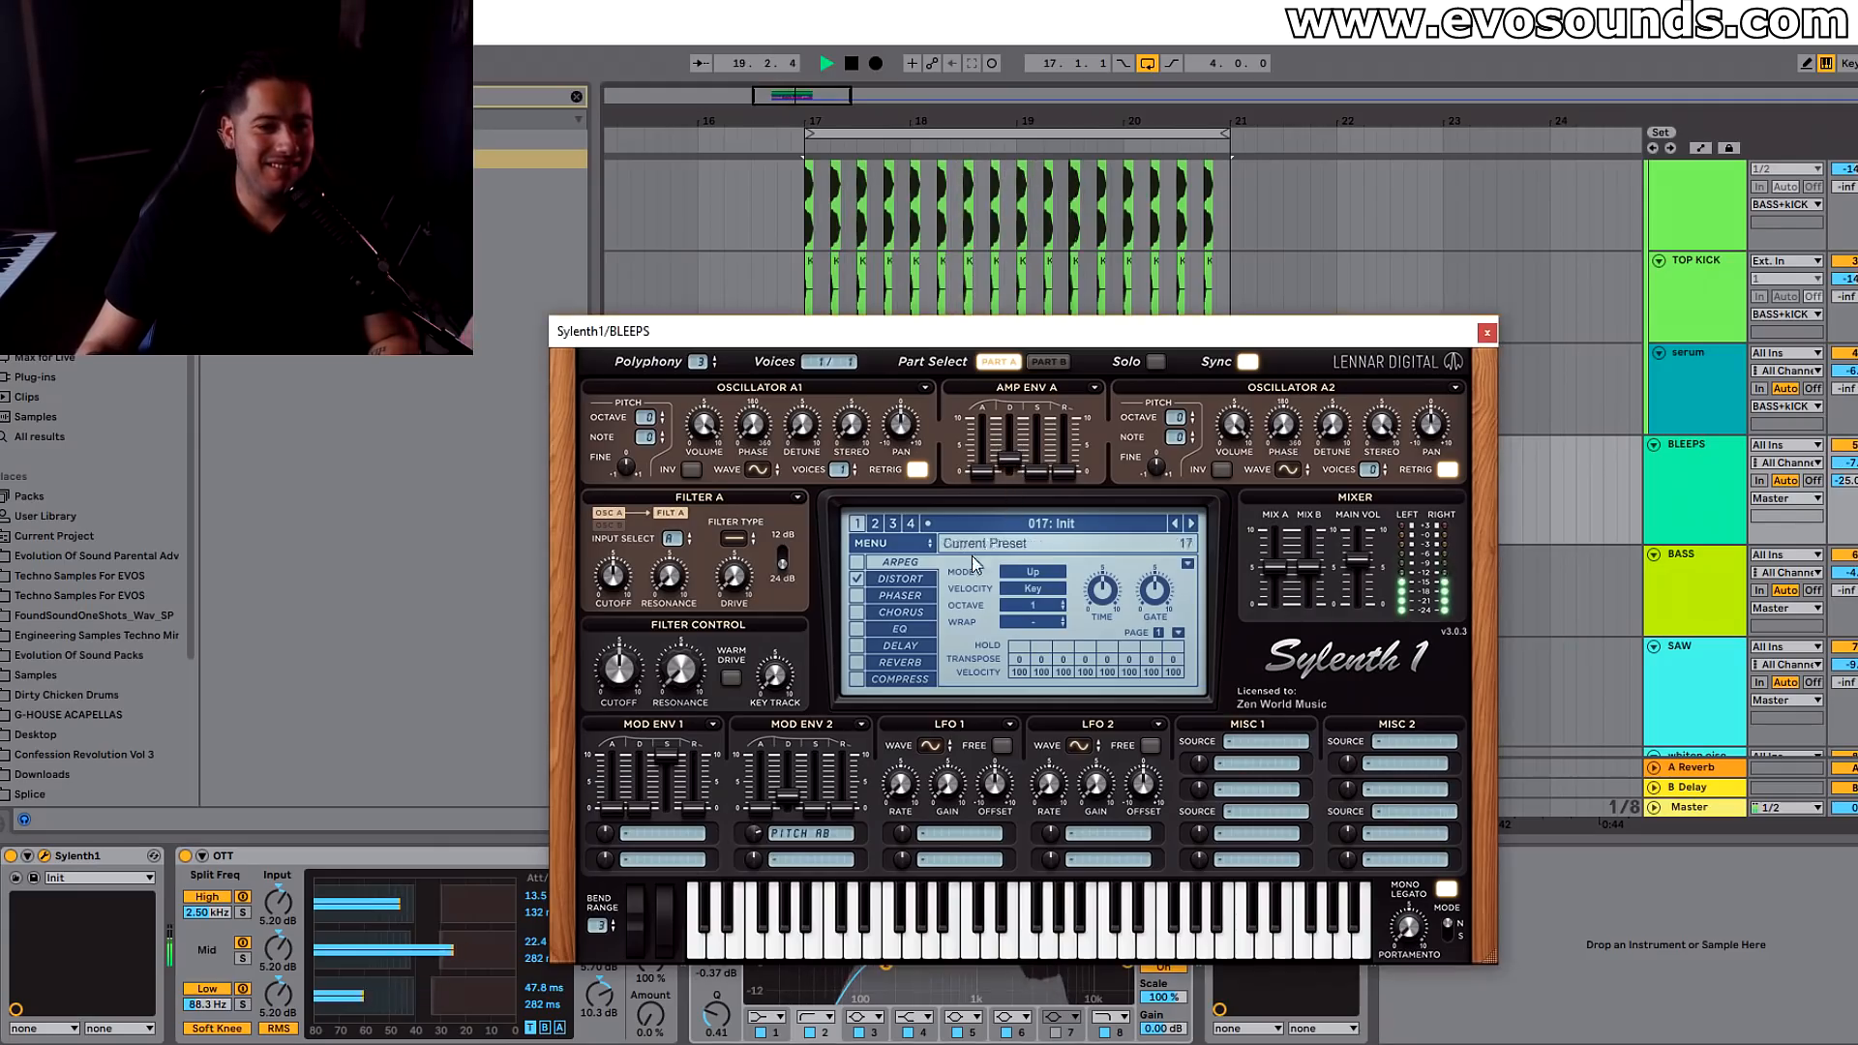
drag(757, 833, 766, 820)
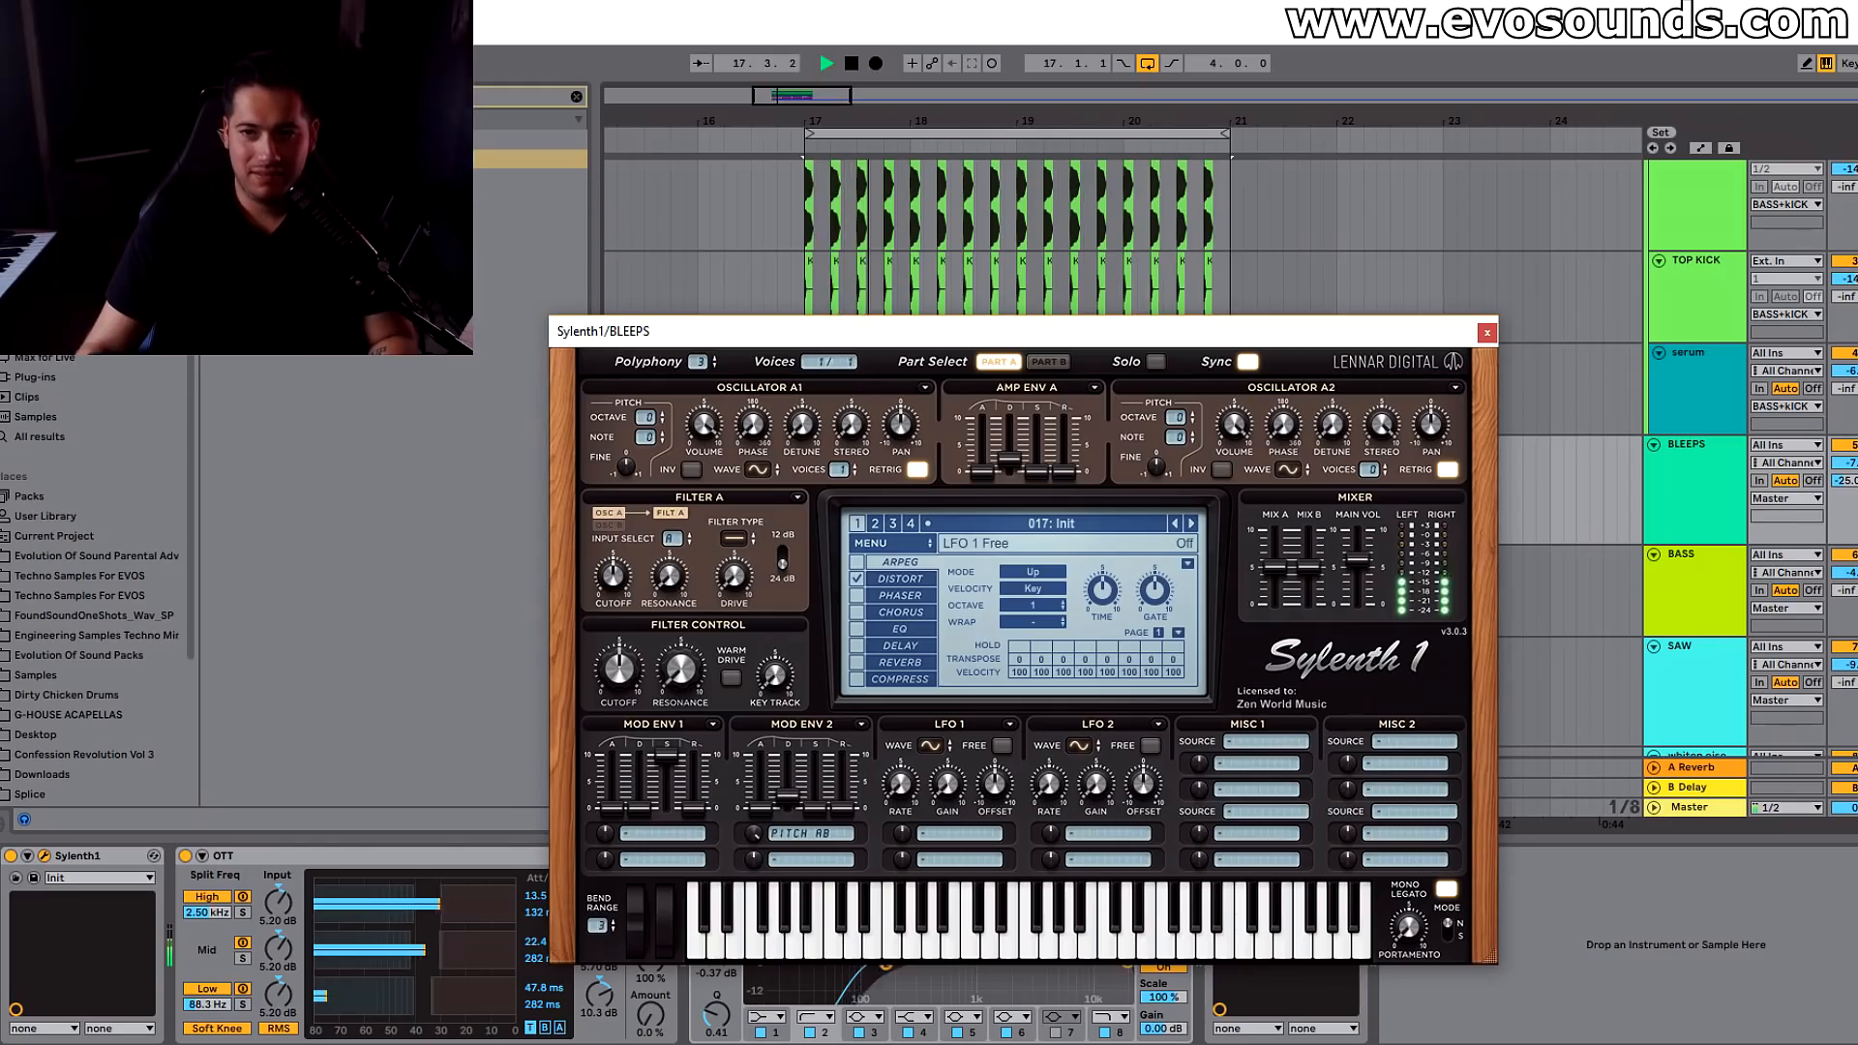
key(space)
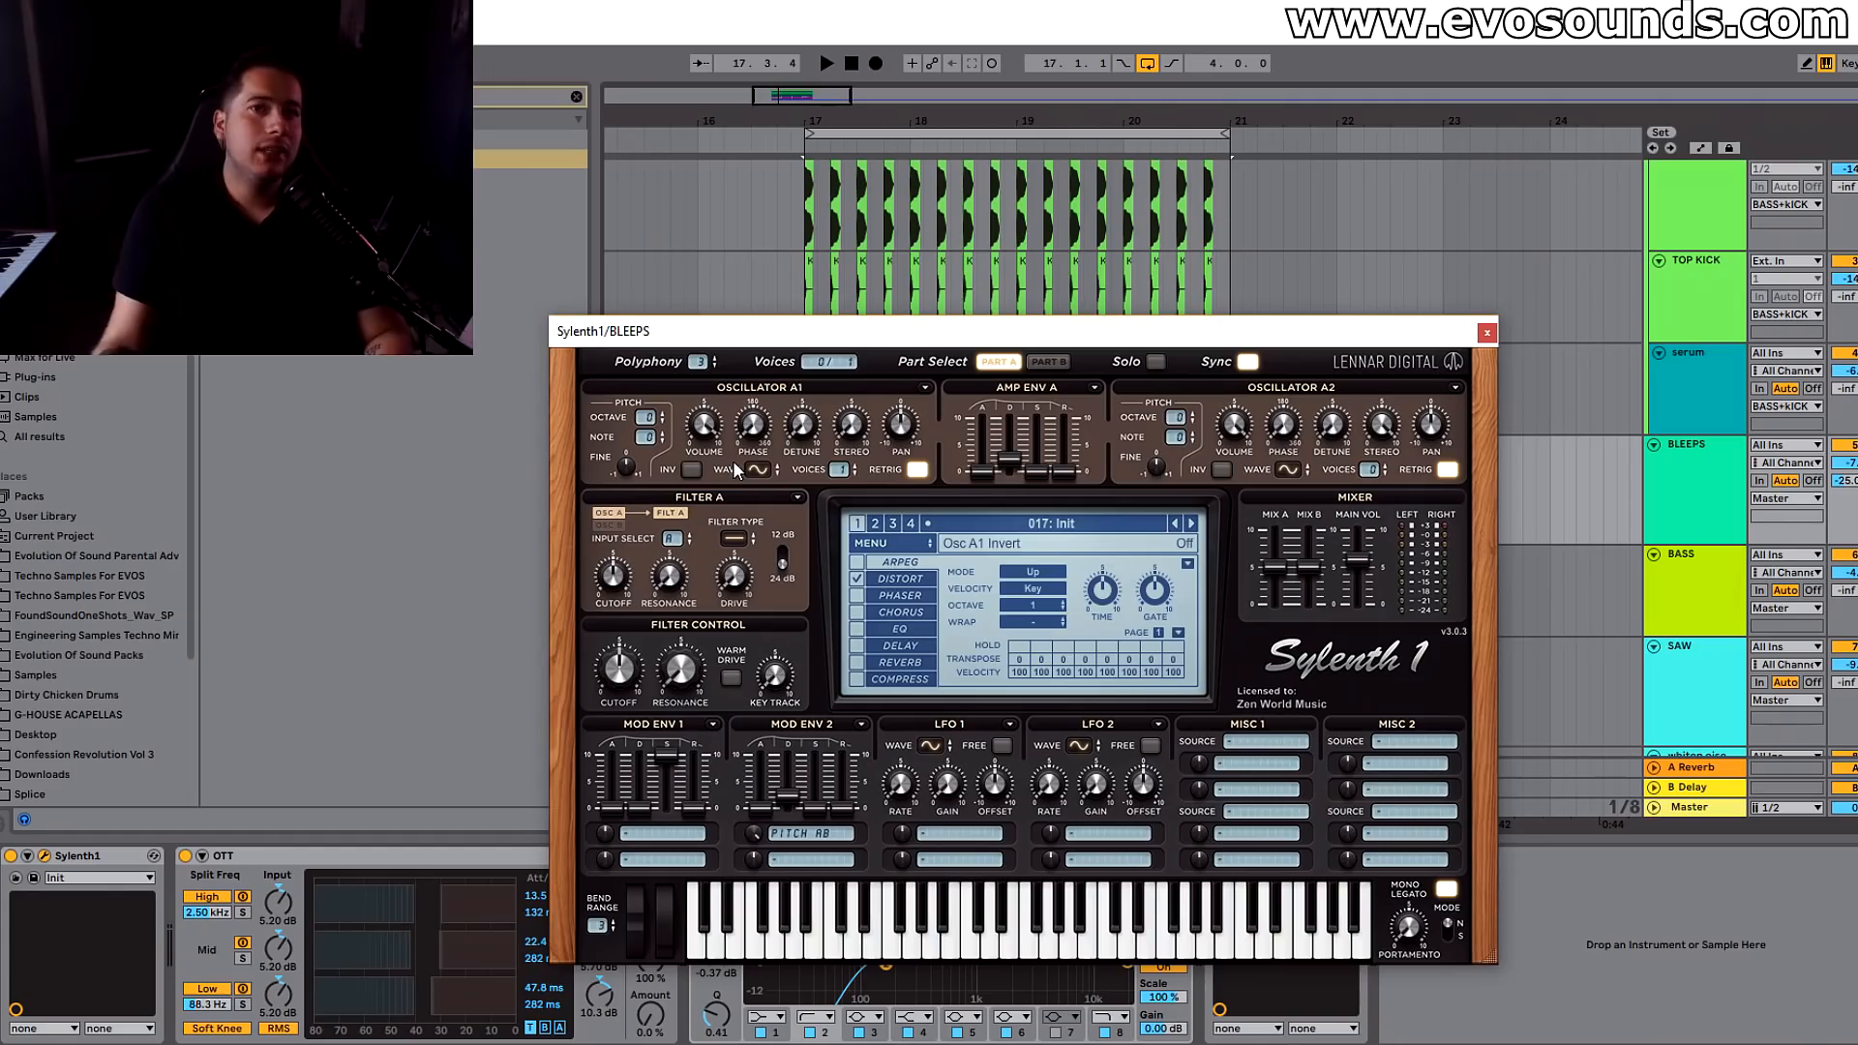
- Close Sylenth1 and set the low-cut band of the BLEEPS track's EQ Eight to 178 Hz with Q 0.63
click(1487, 334)
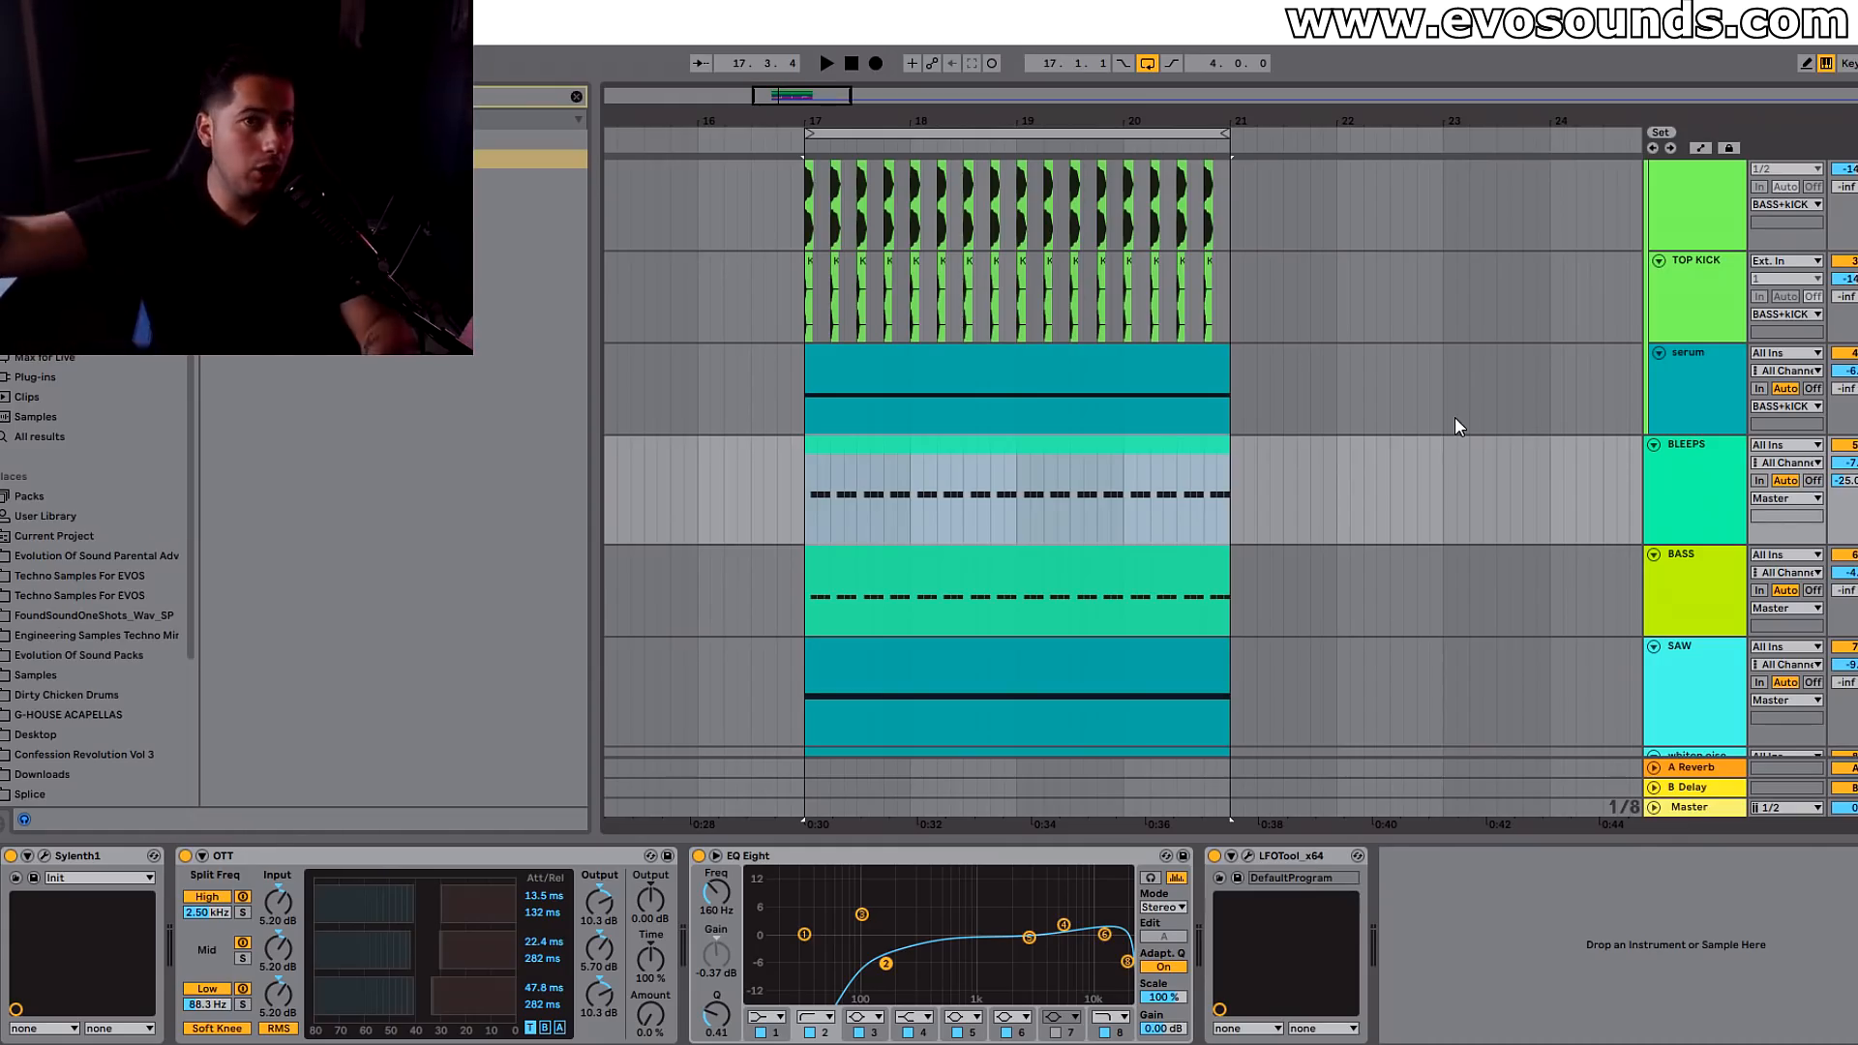
drag(886, 956, 887, 955)
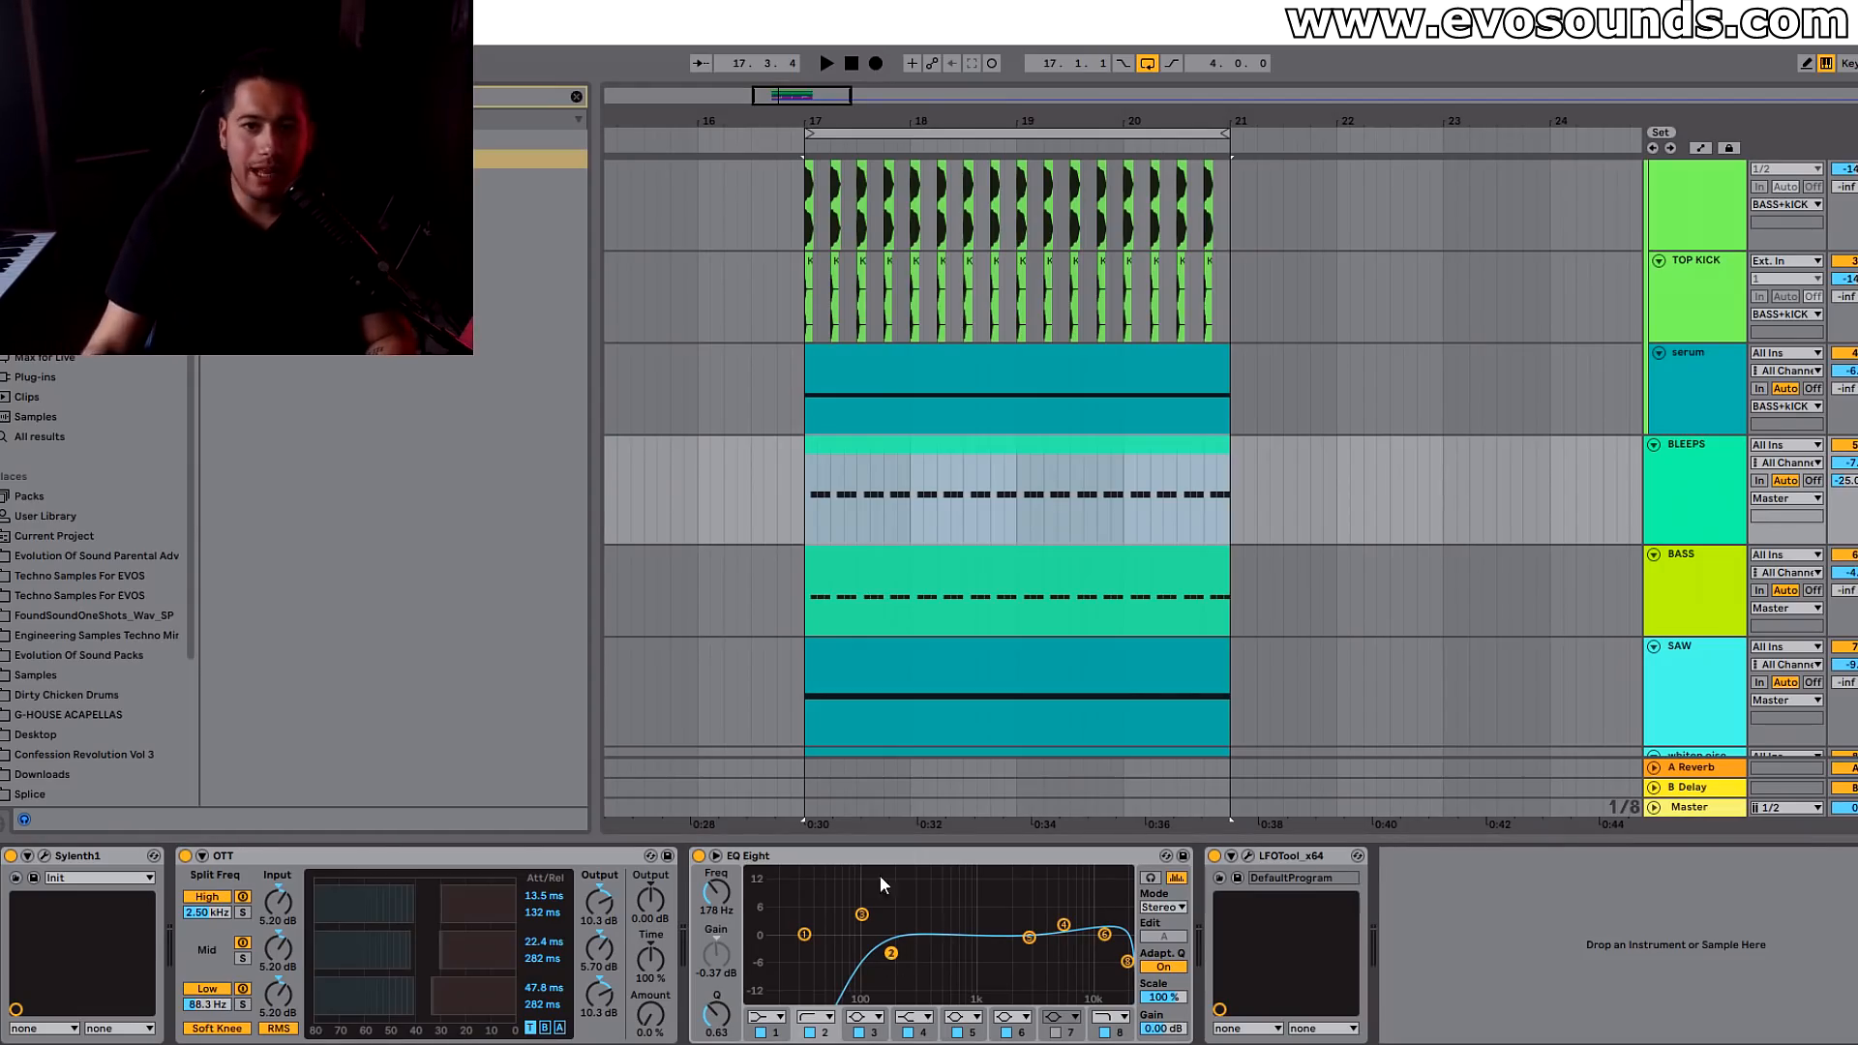
scroll(1089, 546, down, 2)
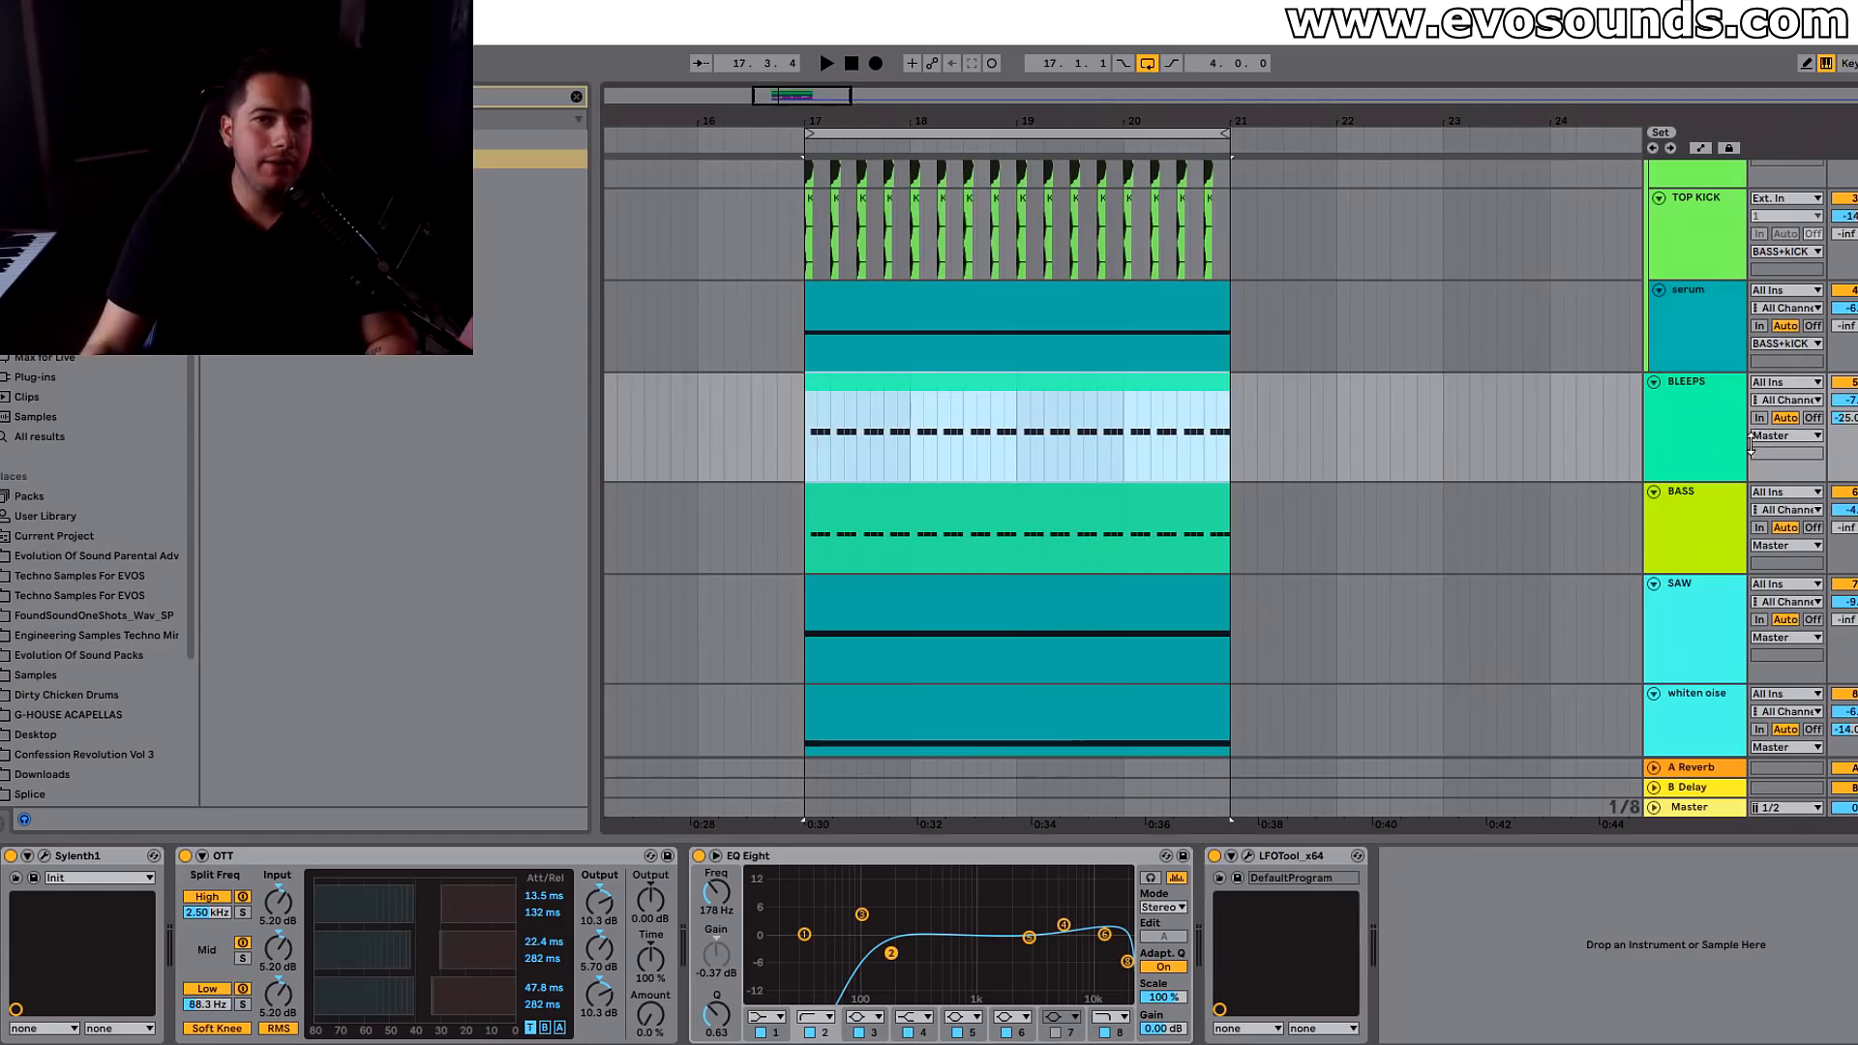
- Inspect the BLEEPS track's LFOTool ducking curve and the notes of its MIDI clip, listen, and return to the track's devices
click(1247, 857)
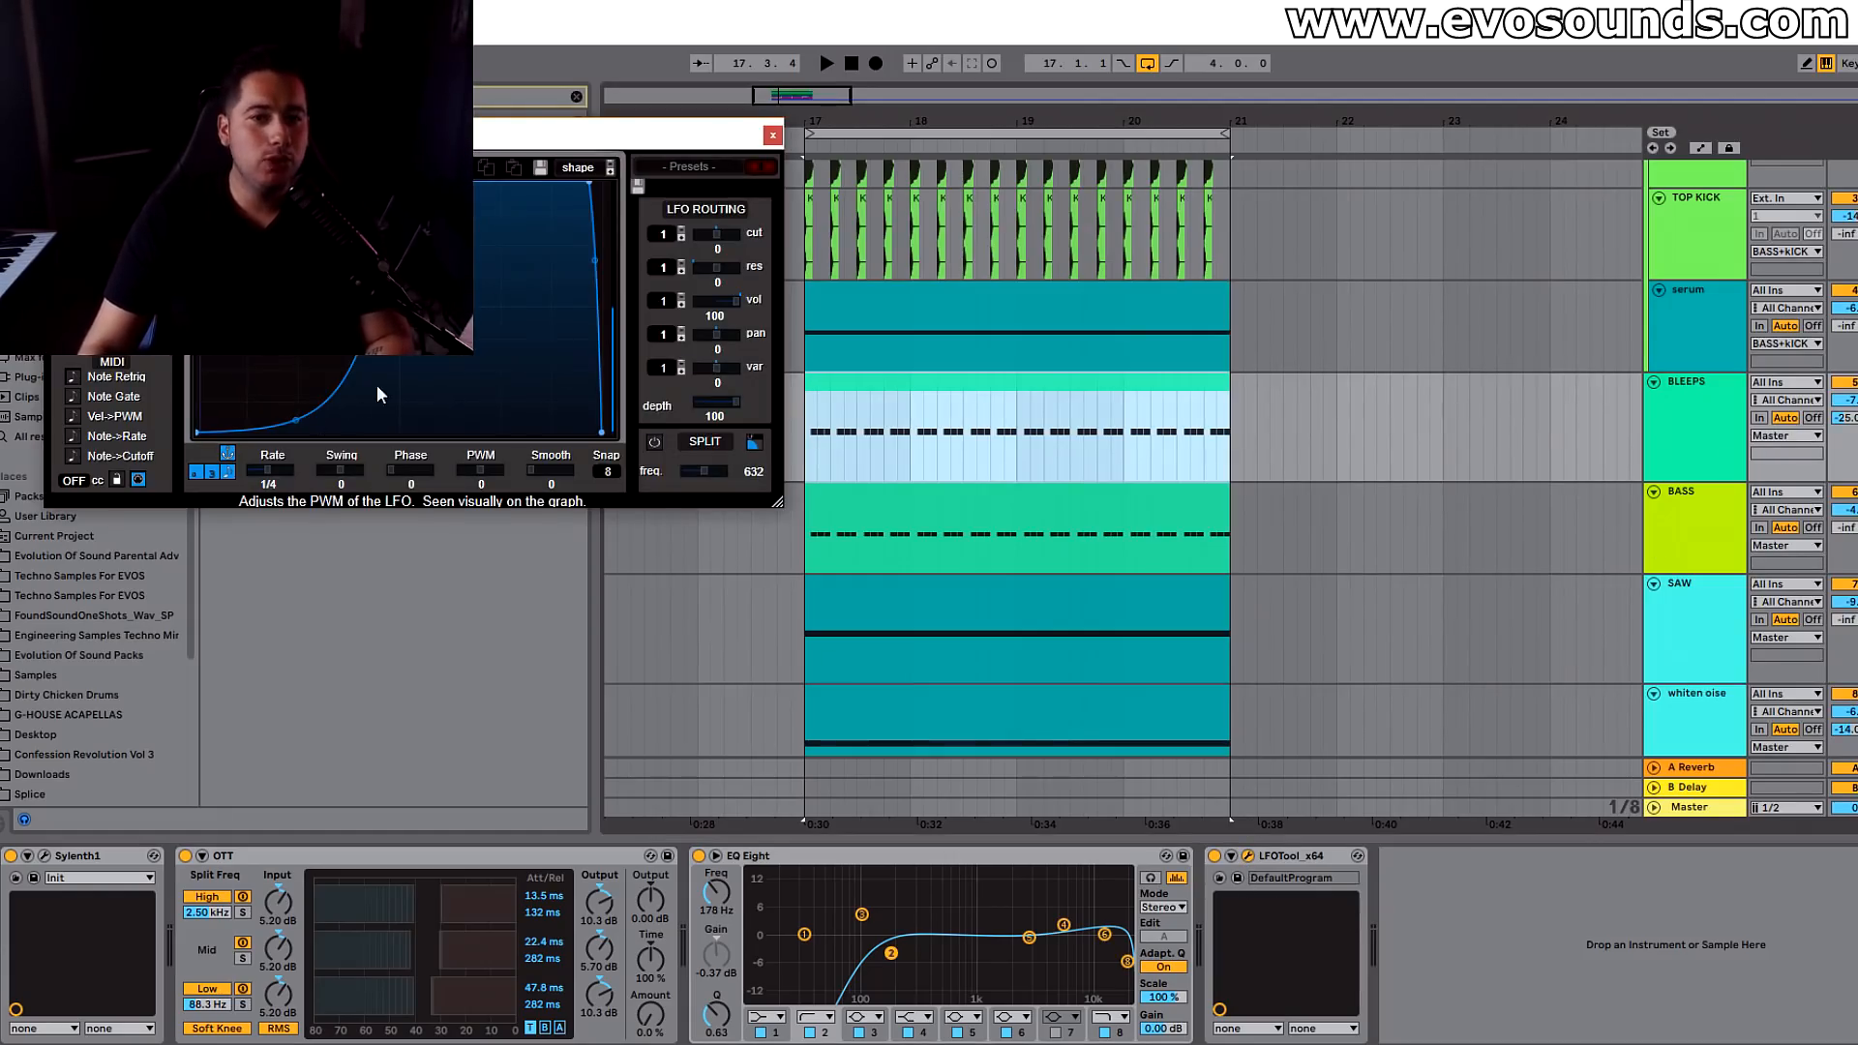
double_click(851, 394)
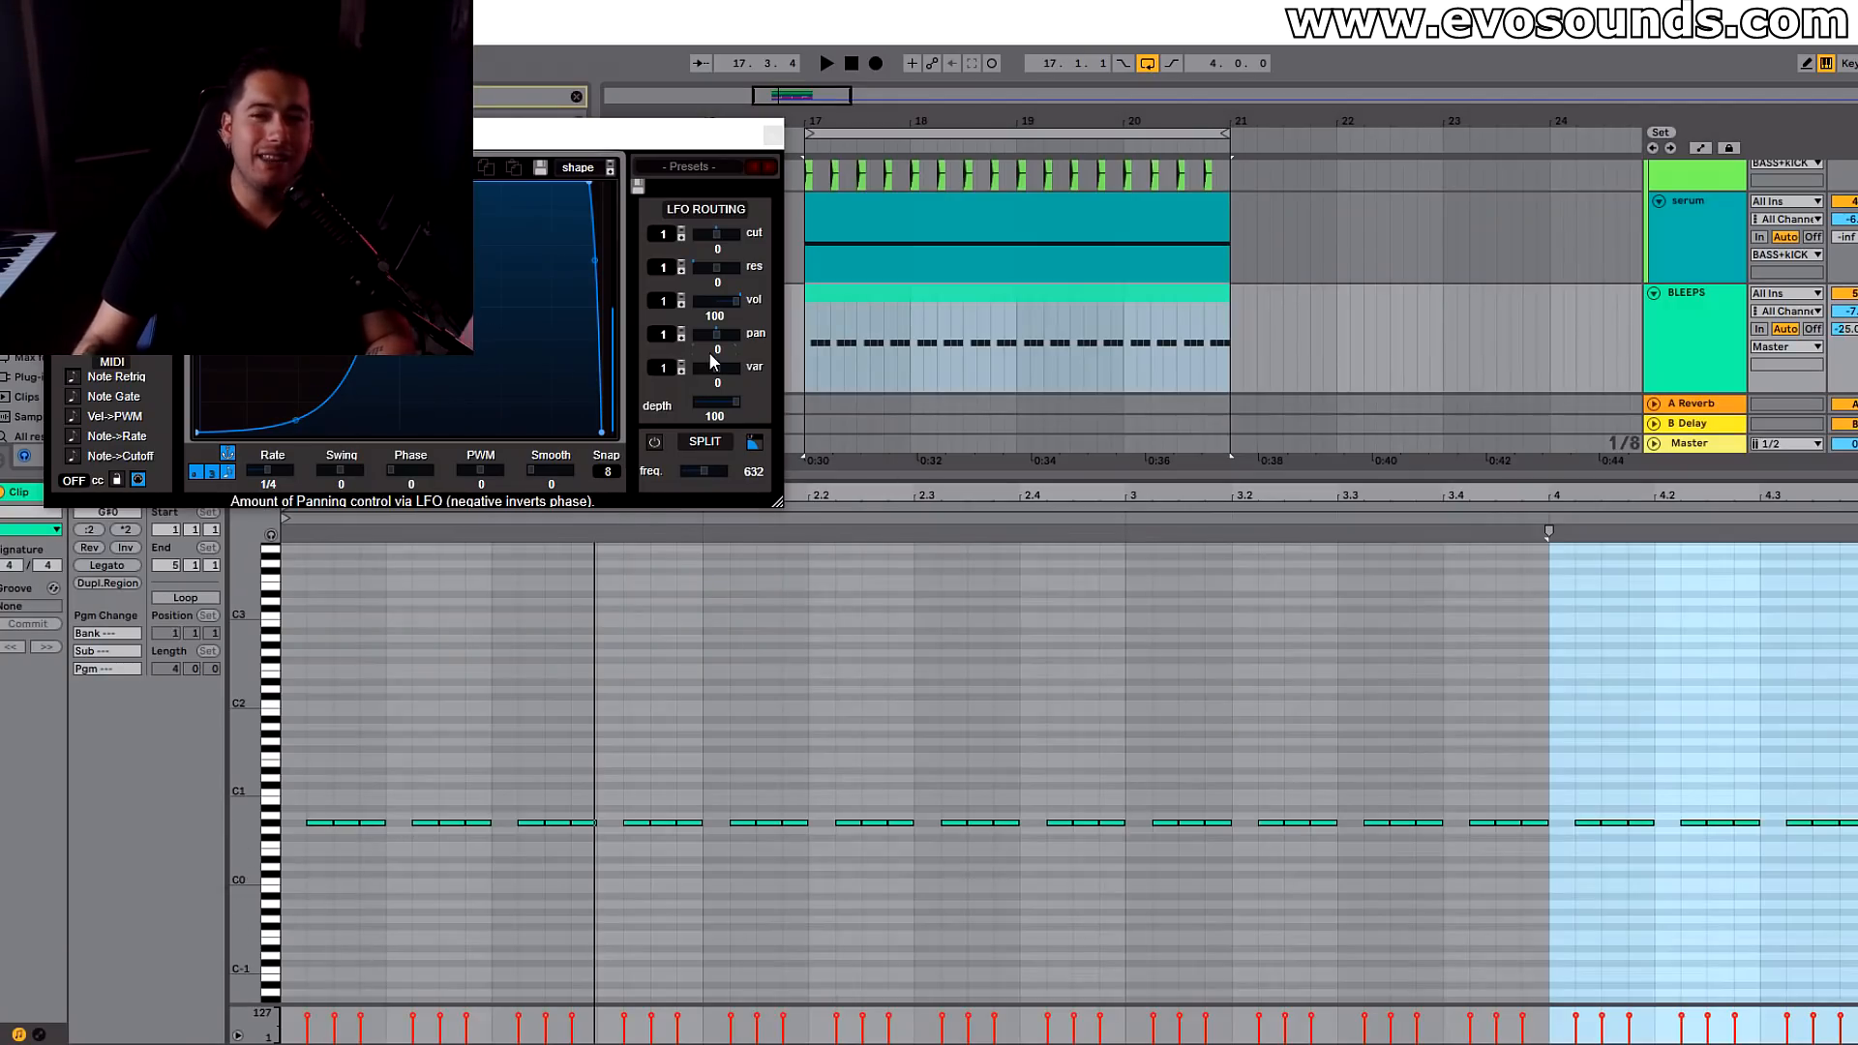
key(space)
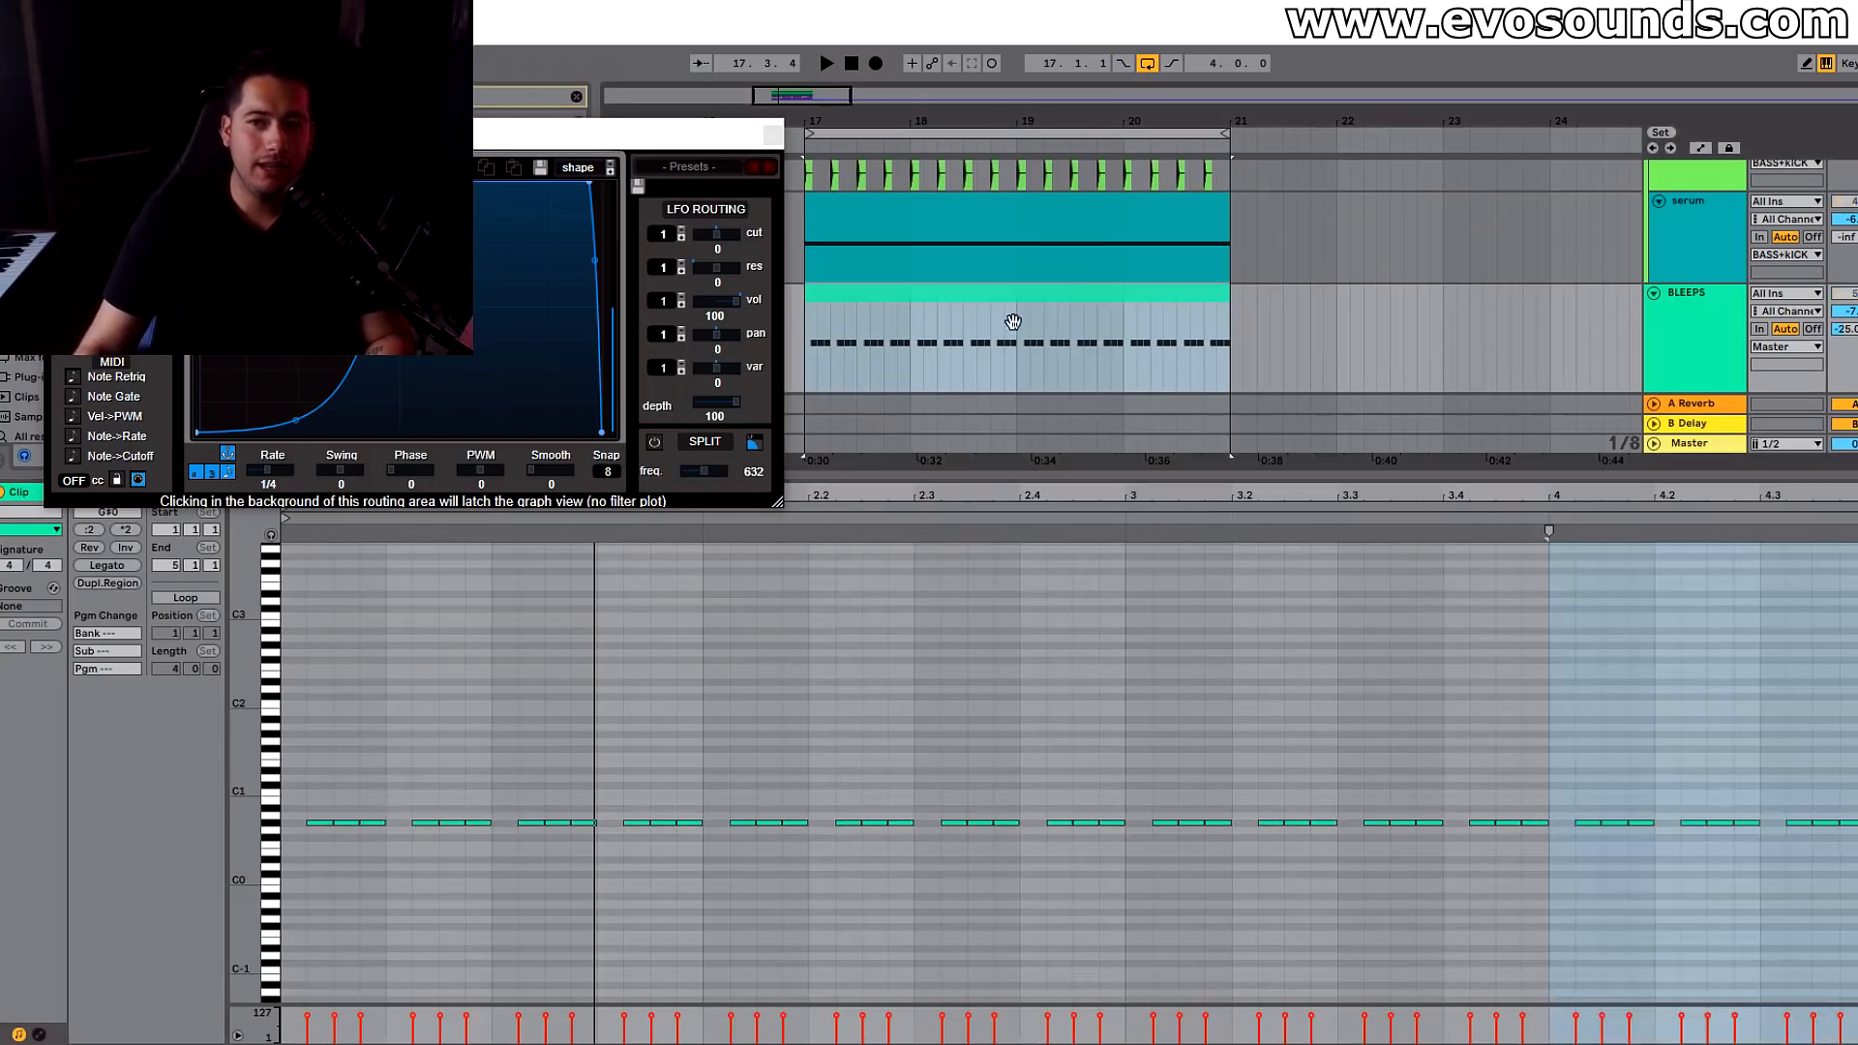
key(space)
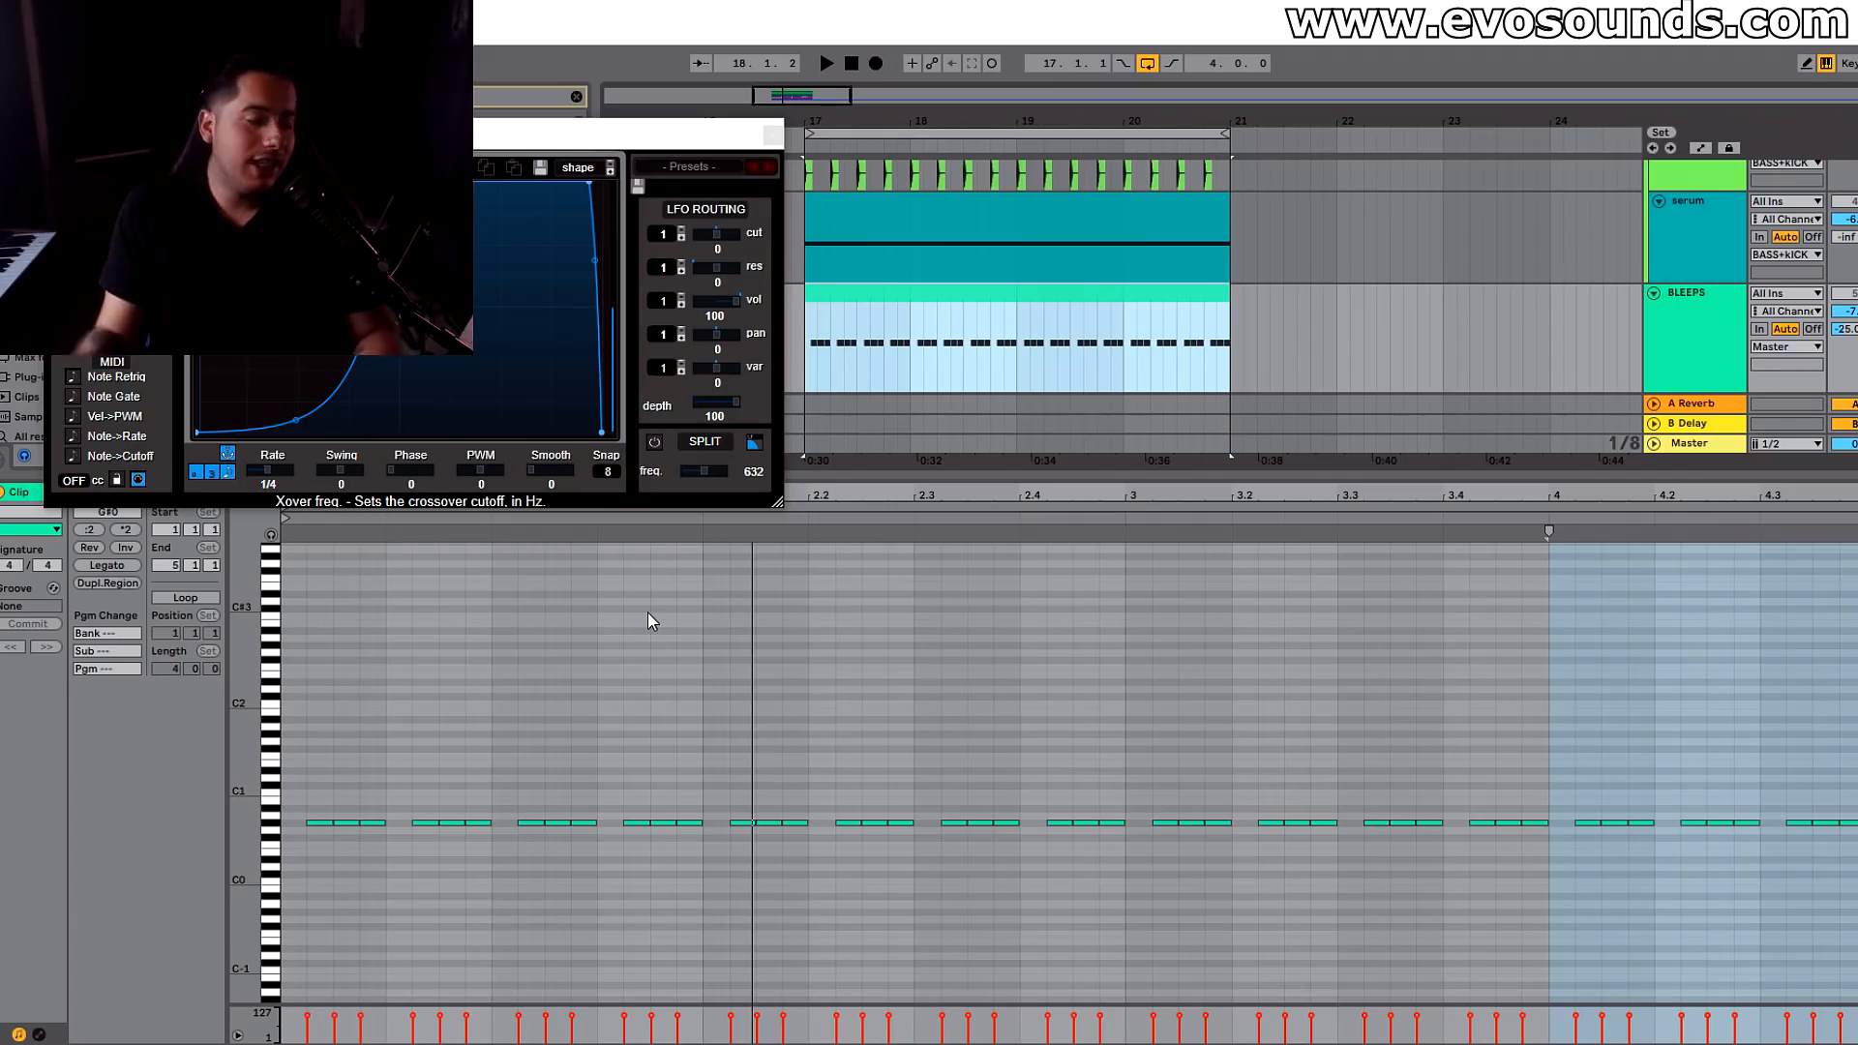
click(774, 136)
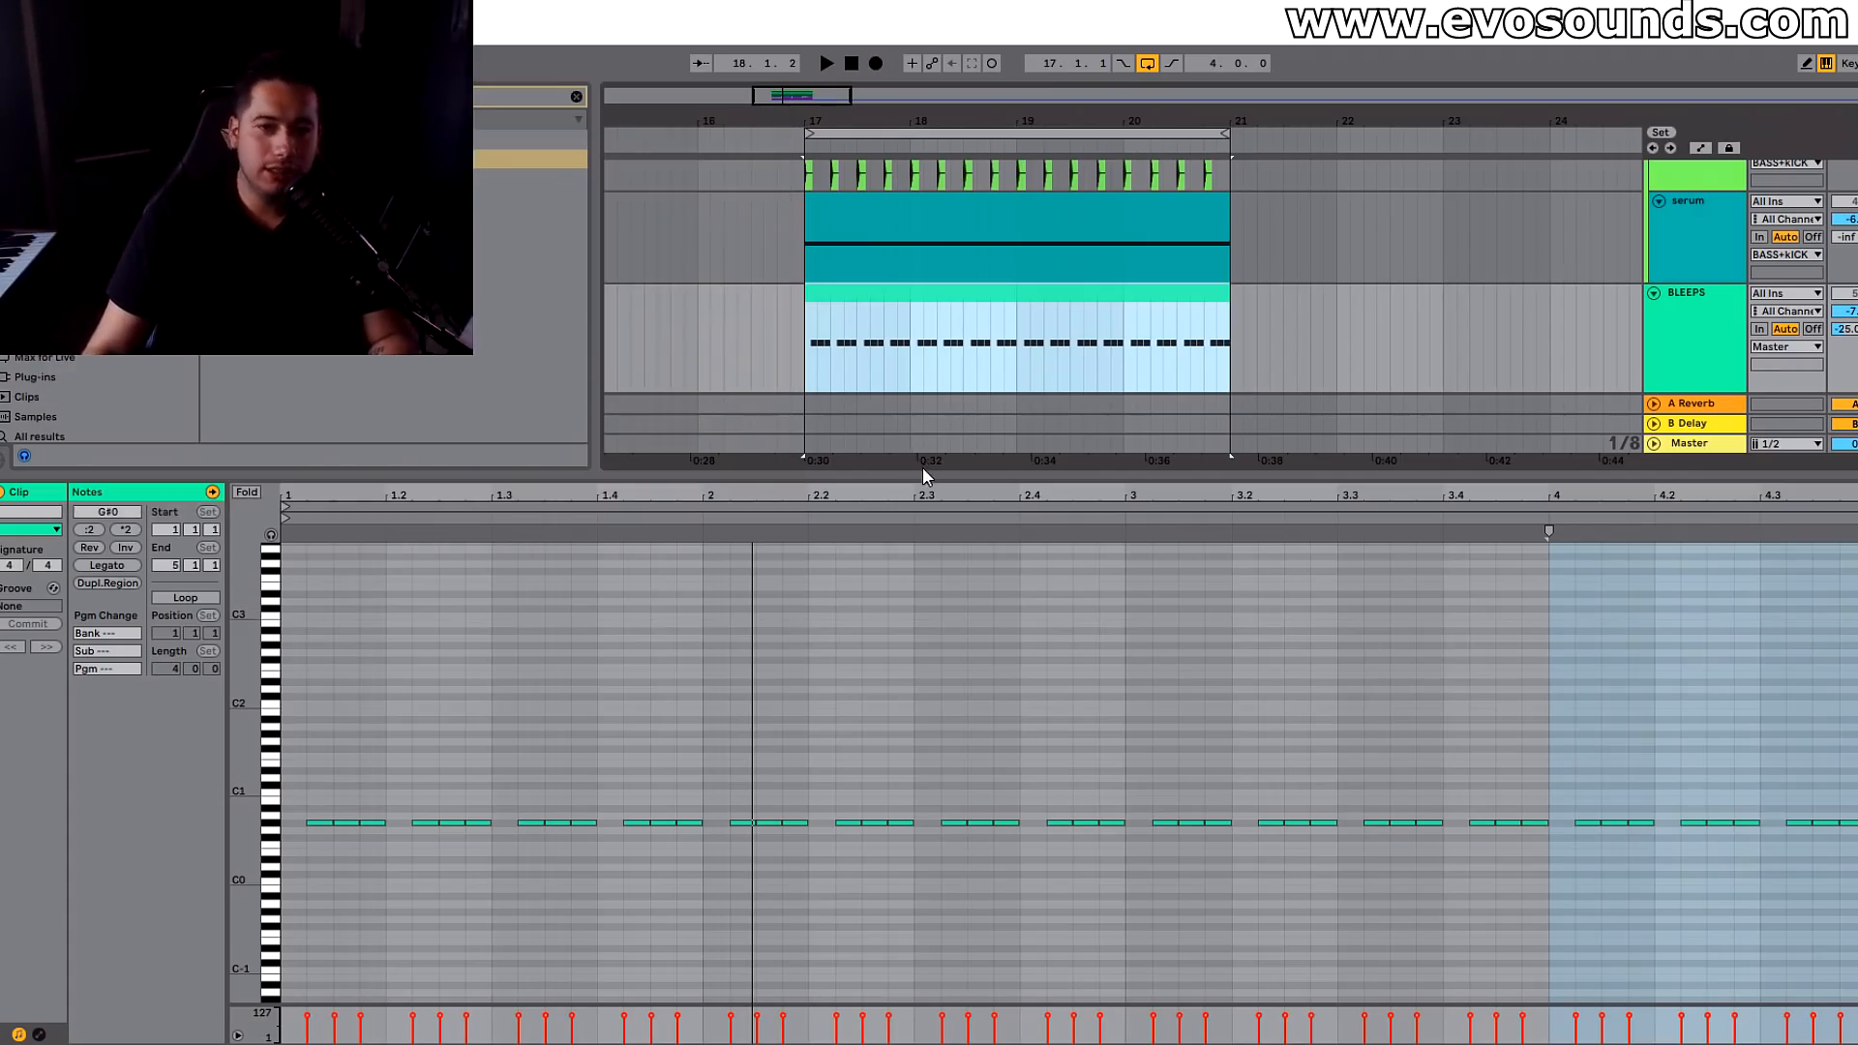
drag(926, 473, 926, 1044)
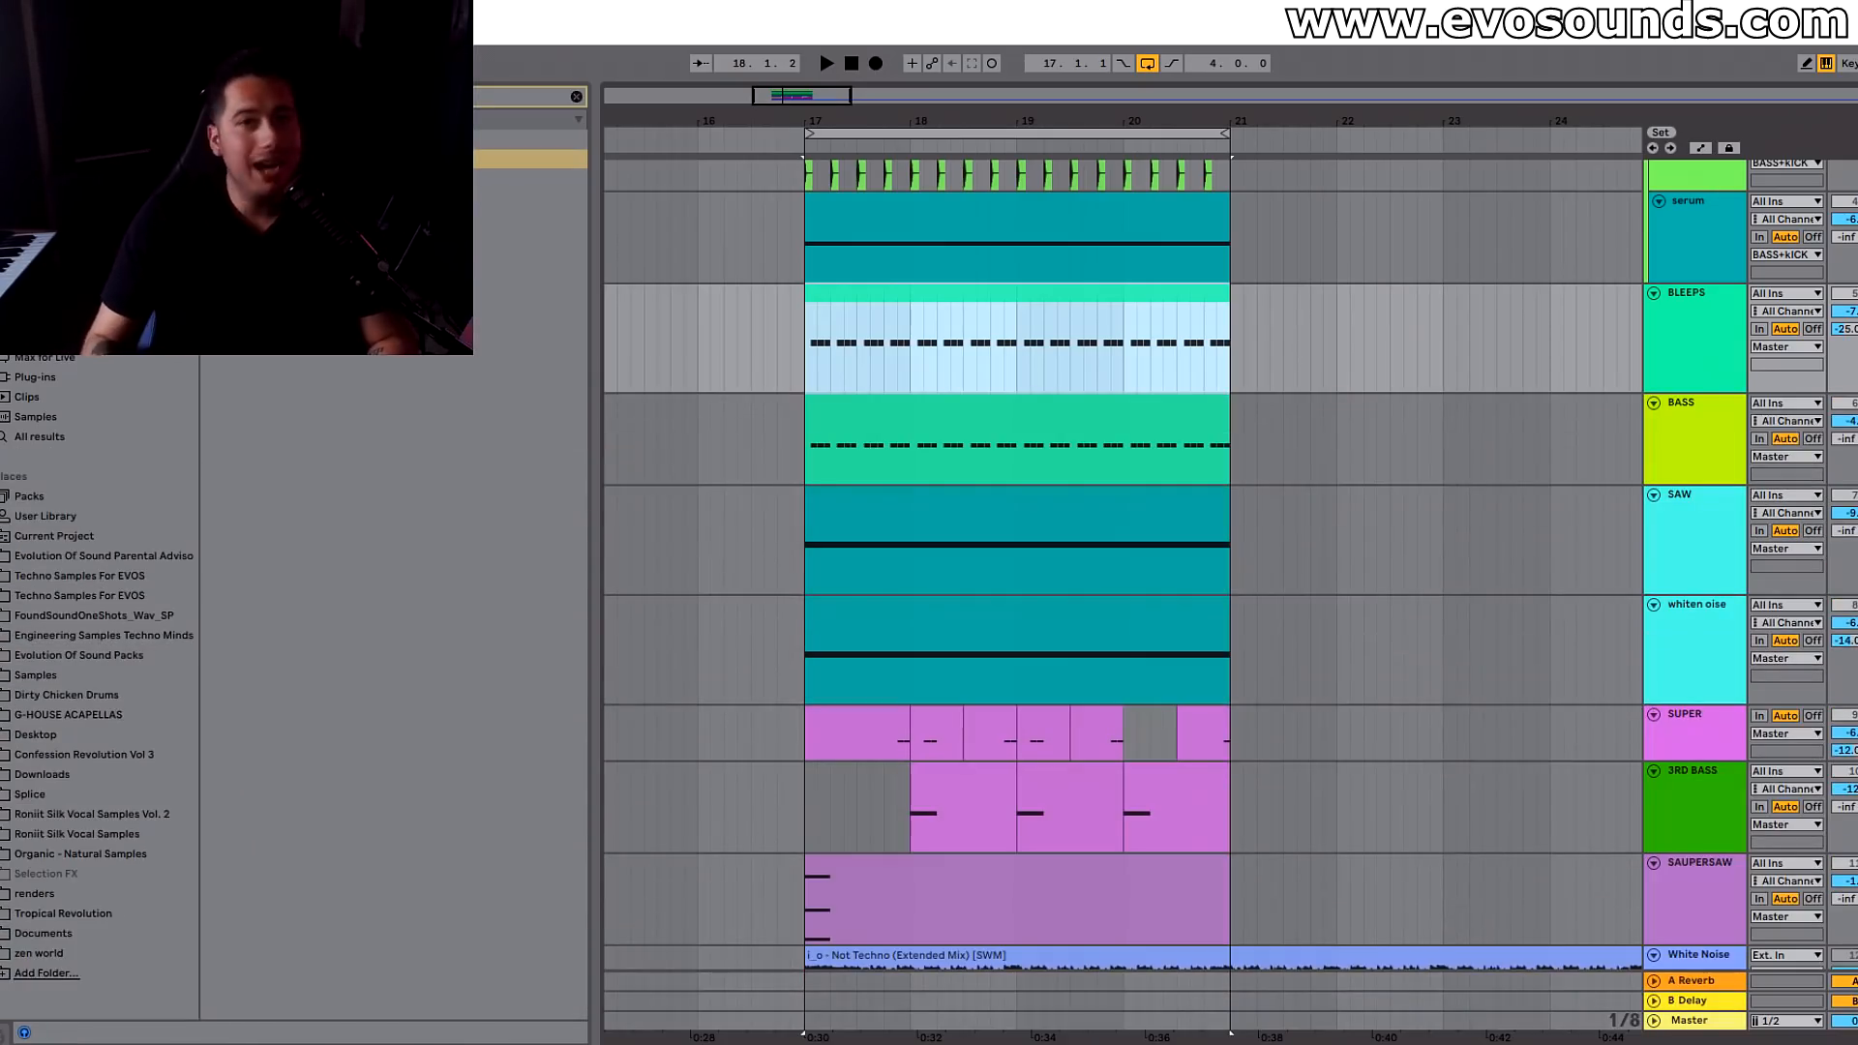
double_click(1737, 315)
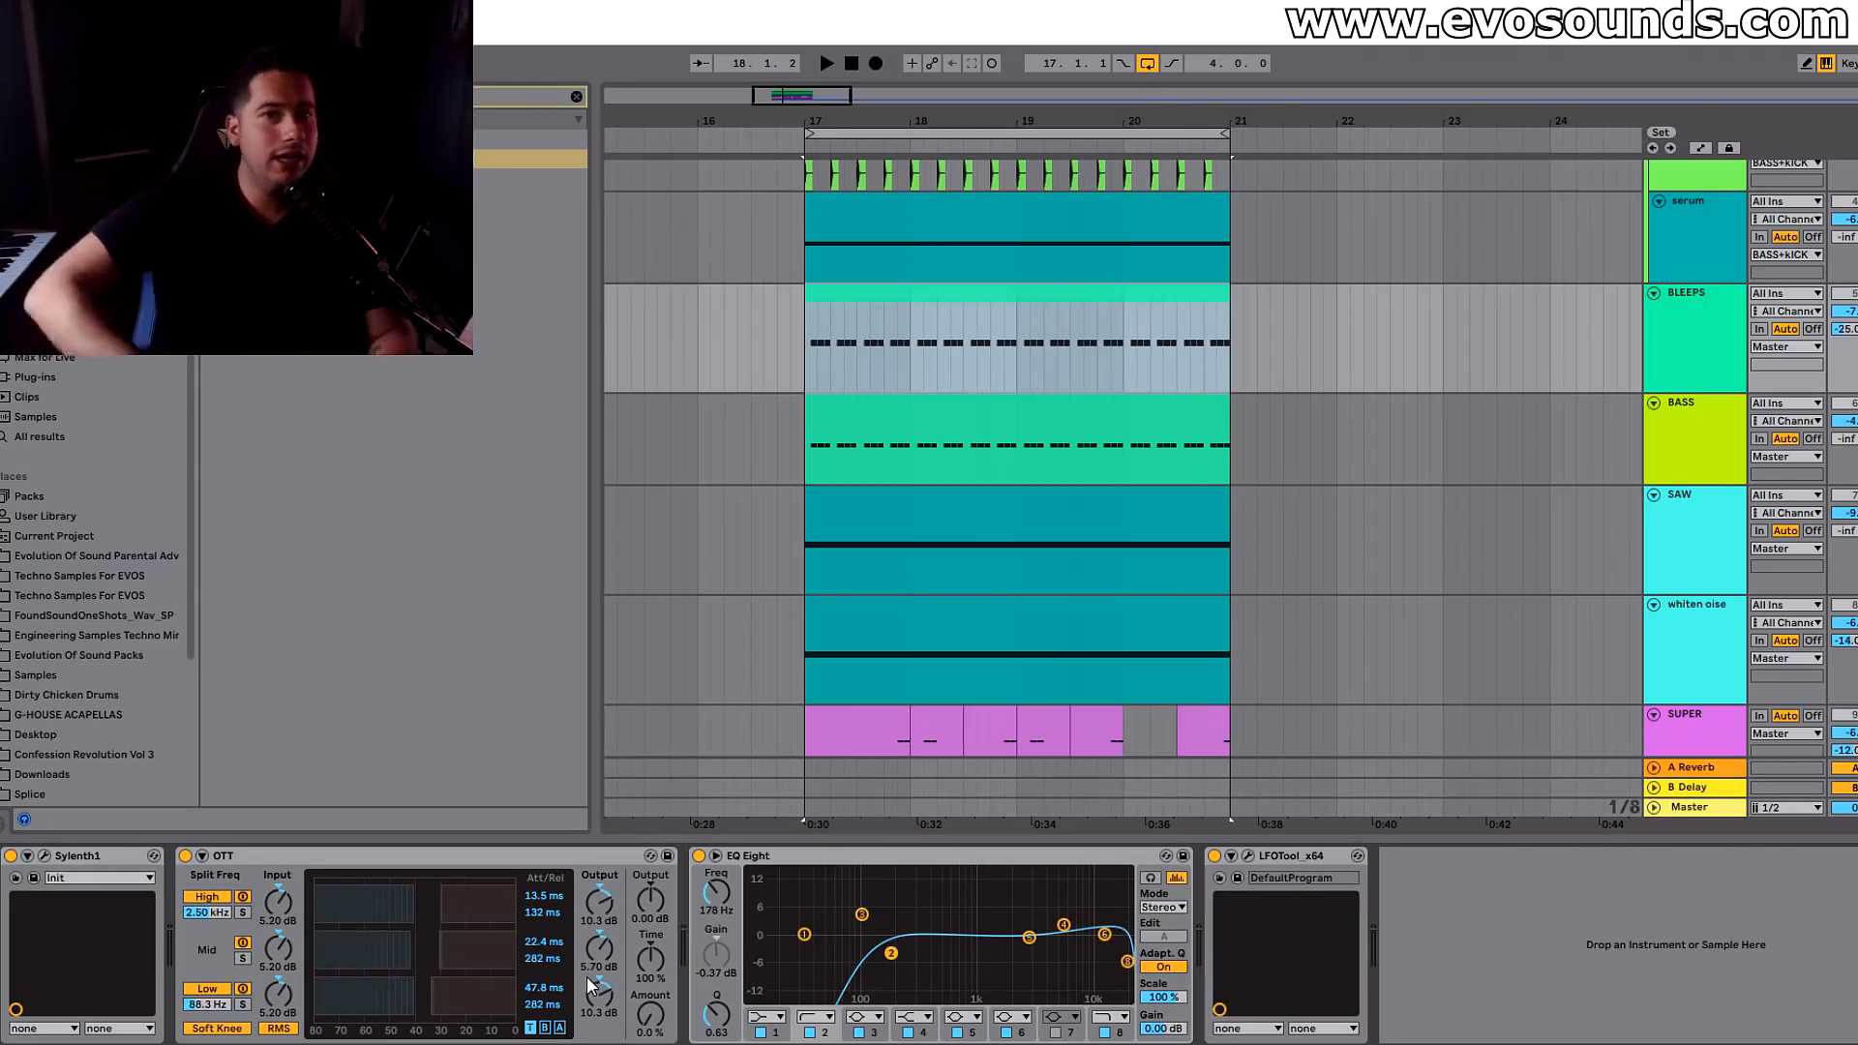
- Listen to the BASS track's clip, open its Serum, and compare the layer with the BLEEPS track
click(1726, 433)
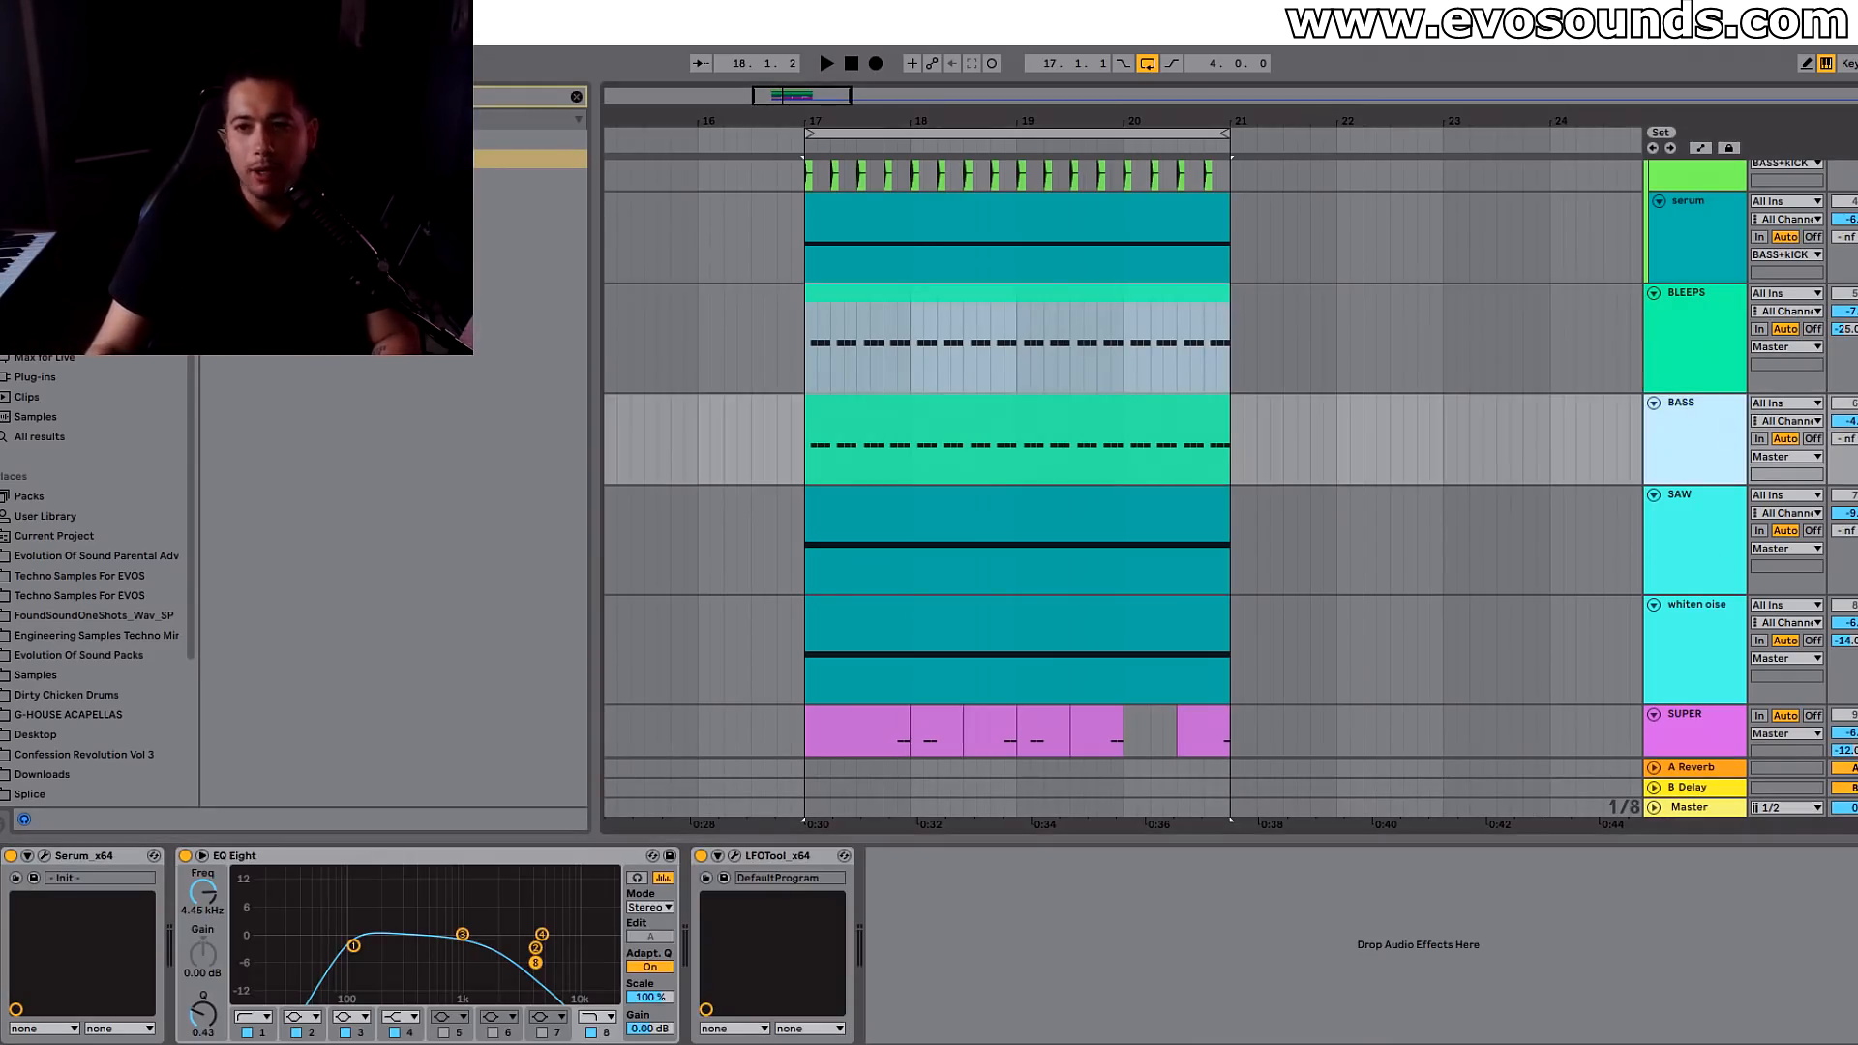
click(945, 420)
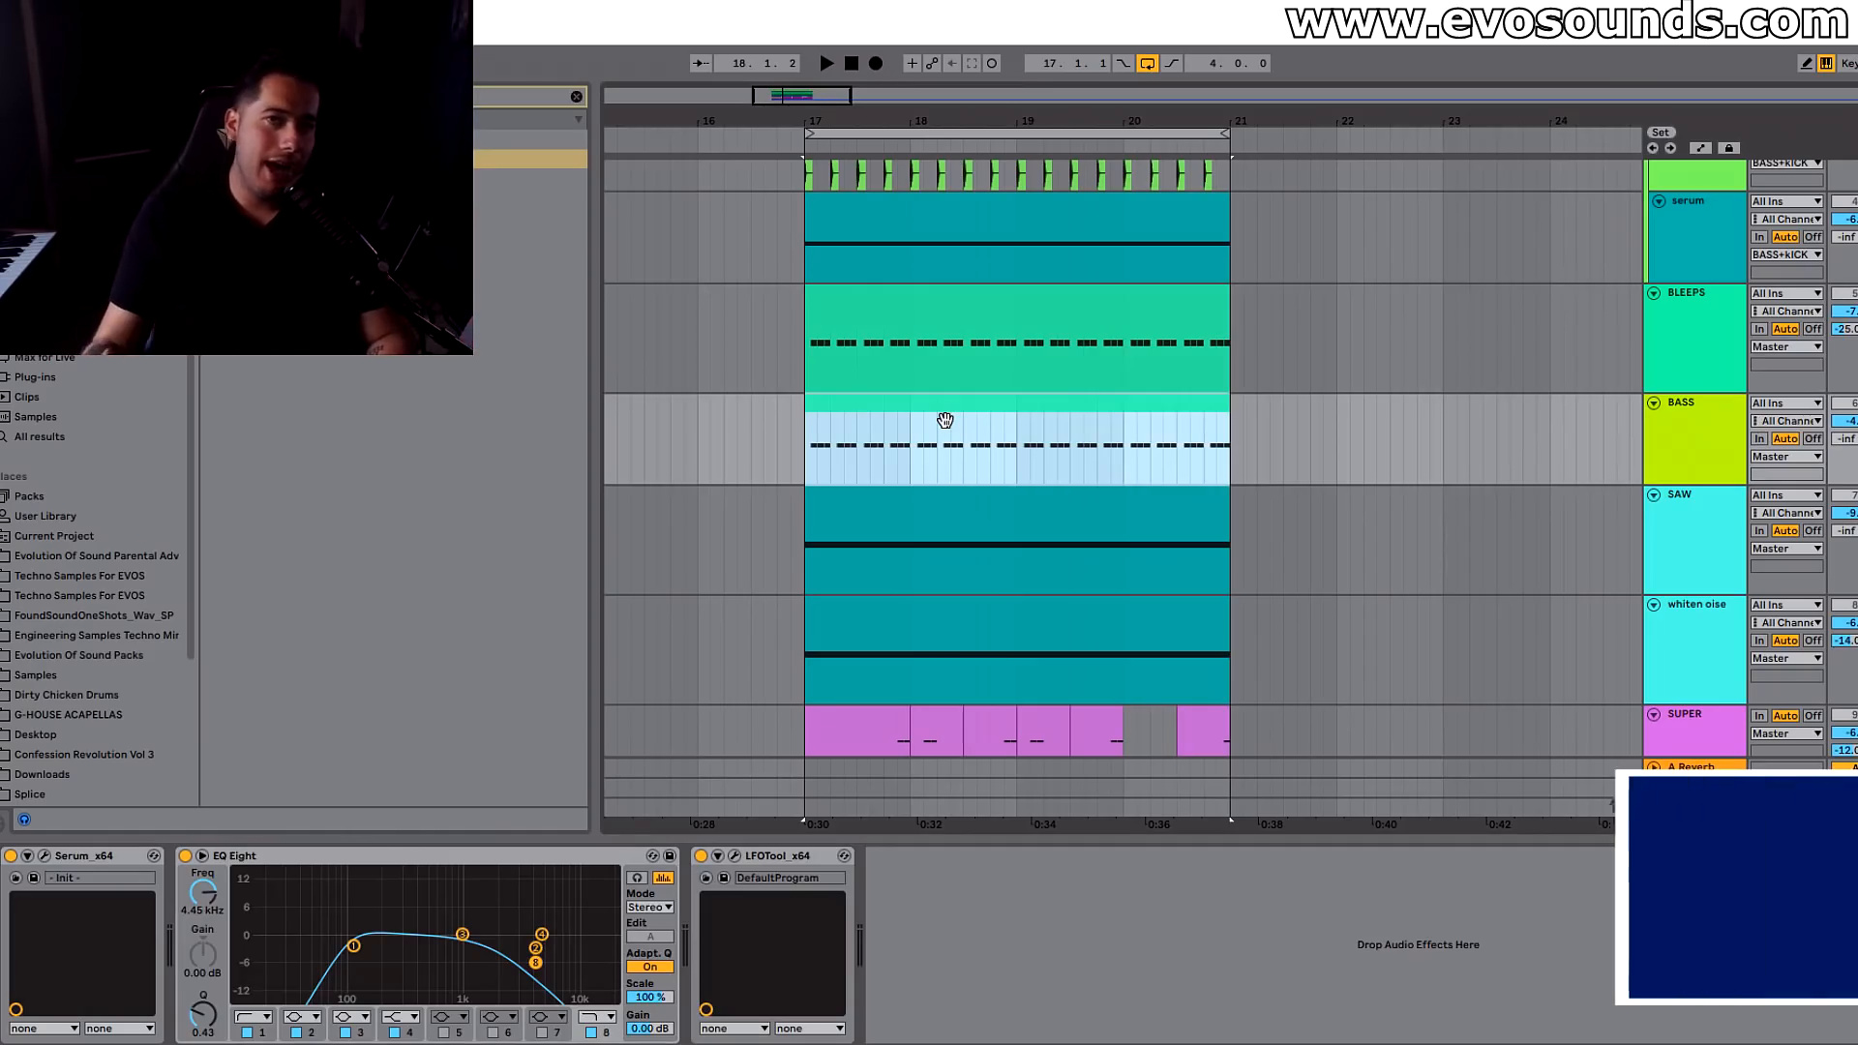
key(space)
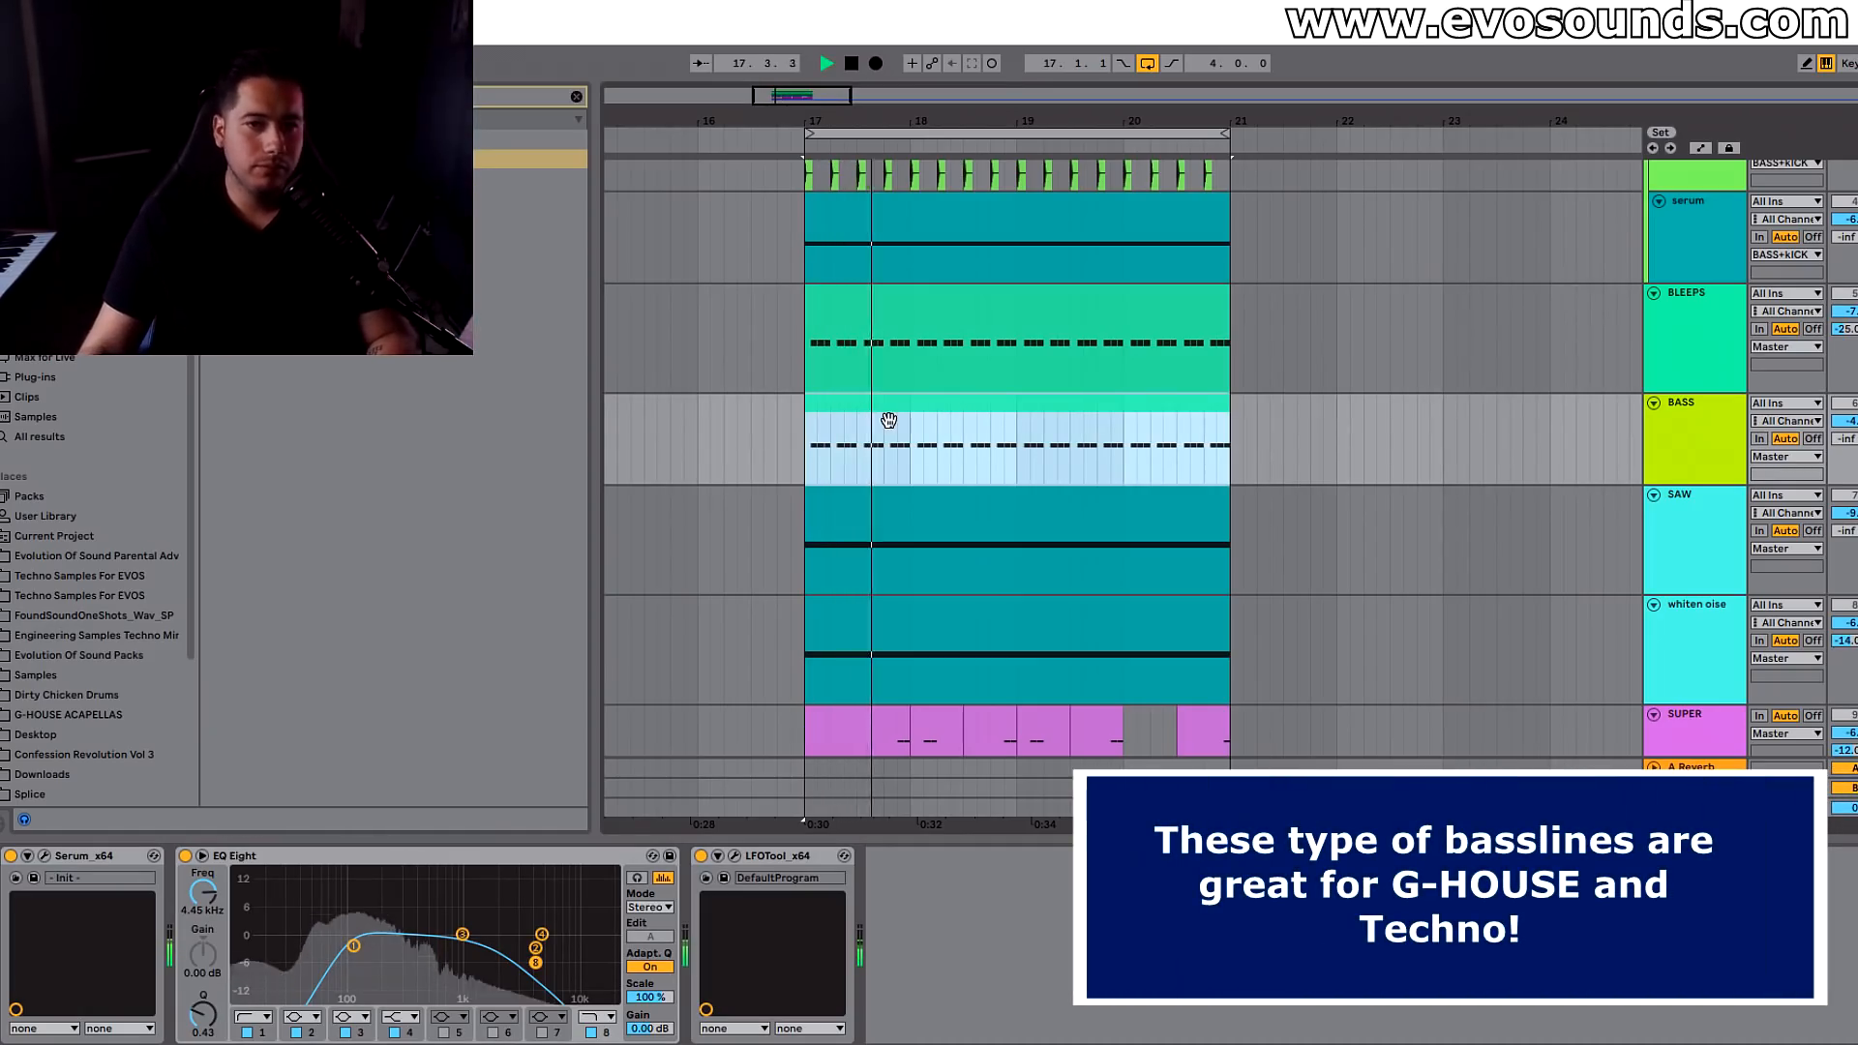
key(space)
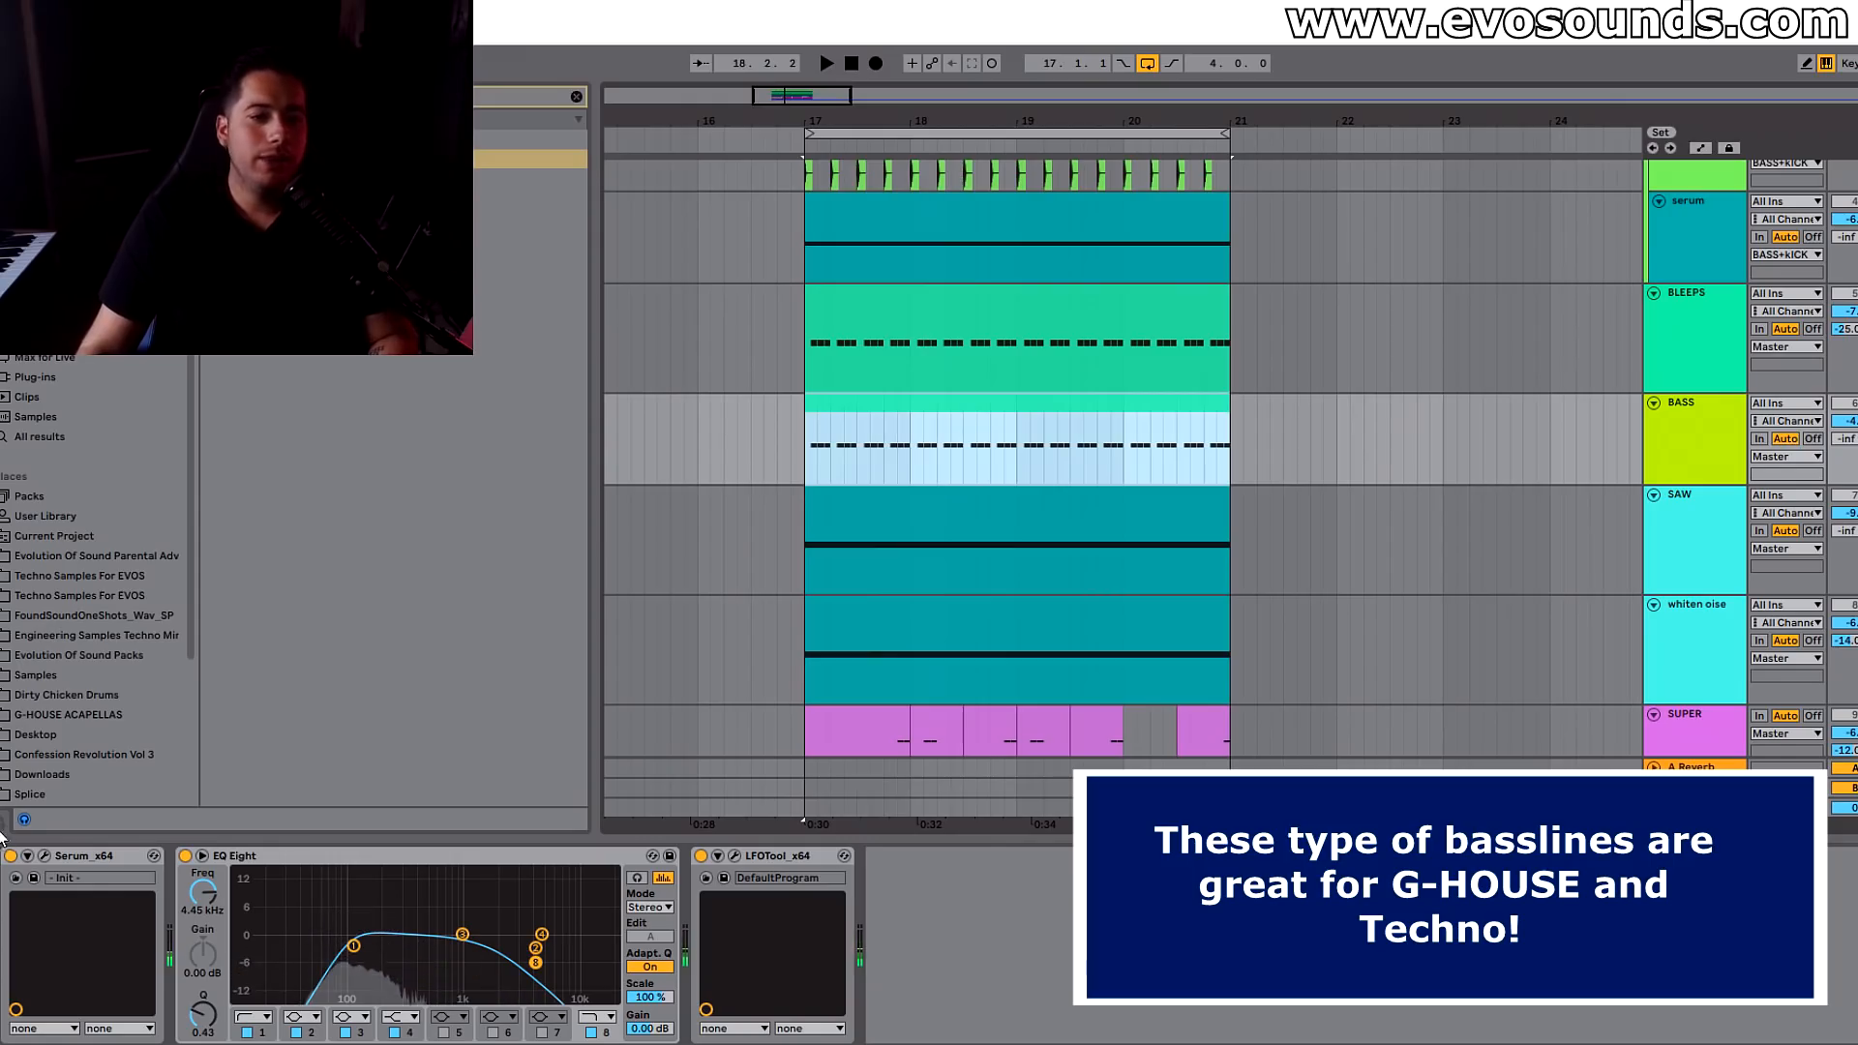
click(44, 856)
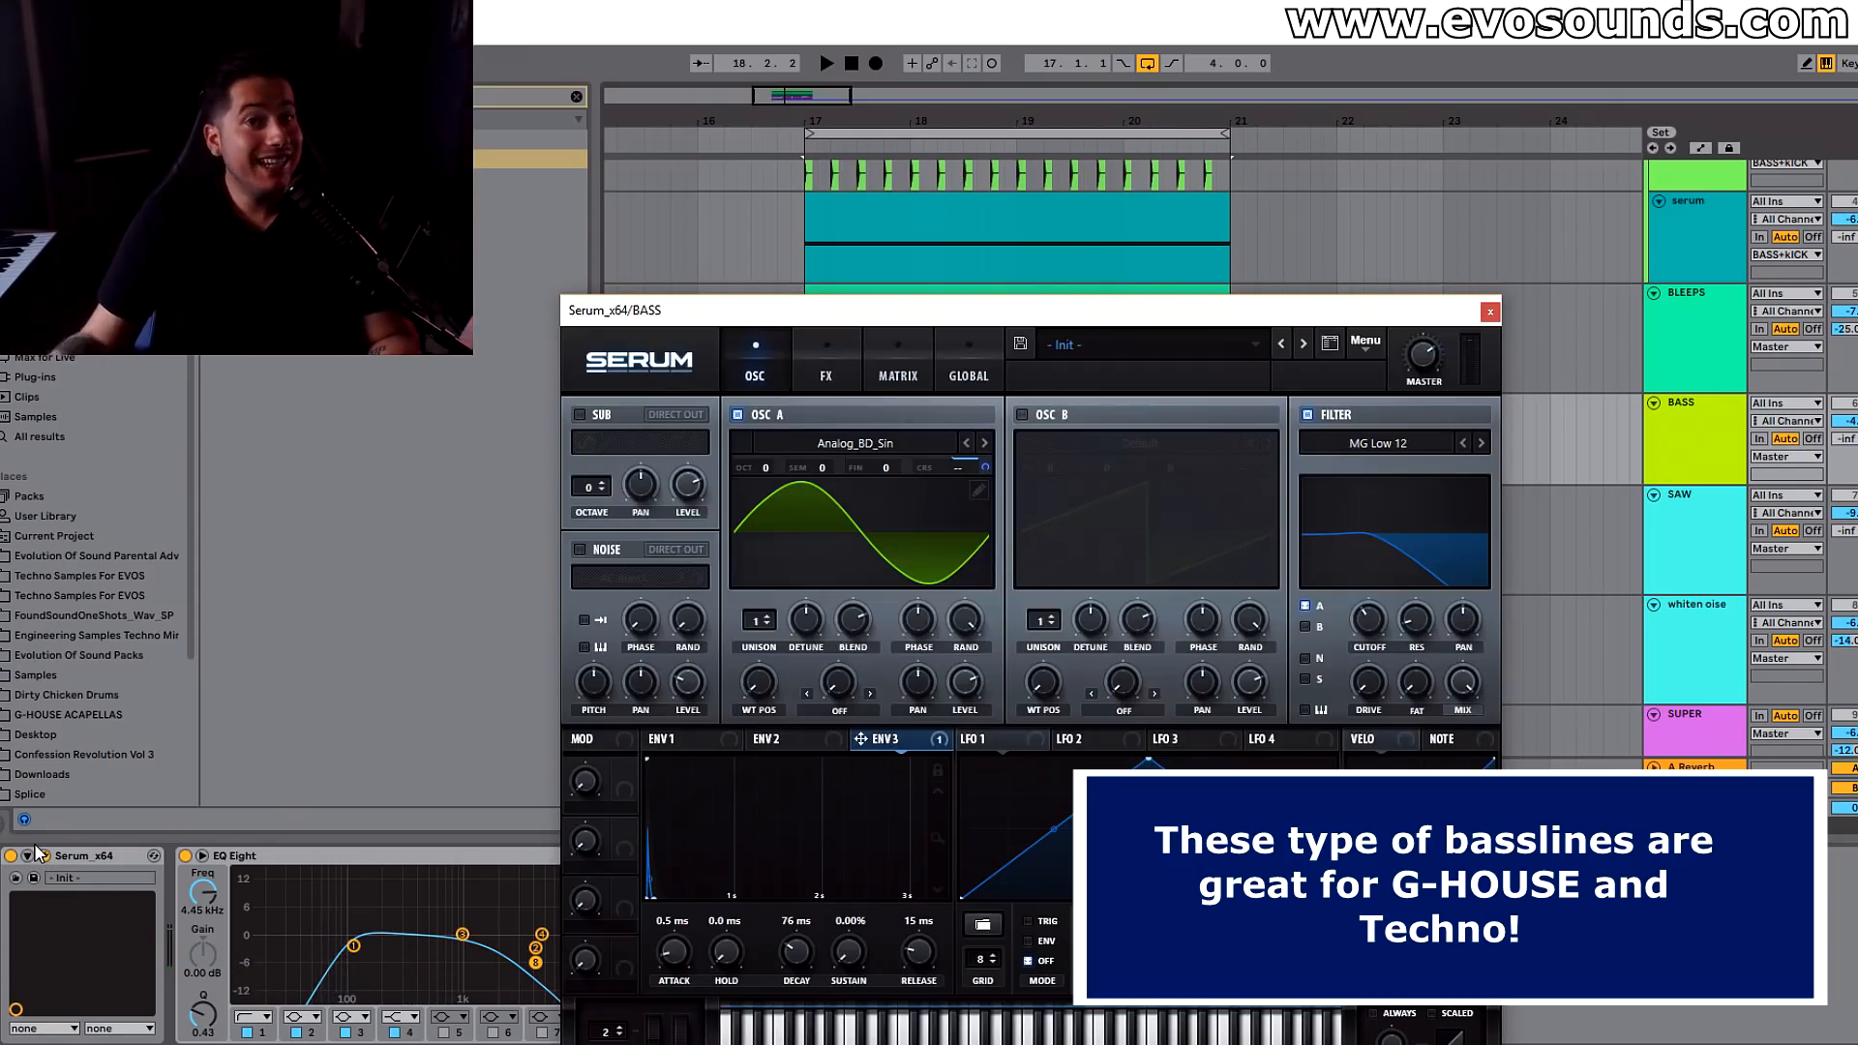
click(1776, 312)
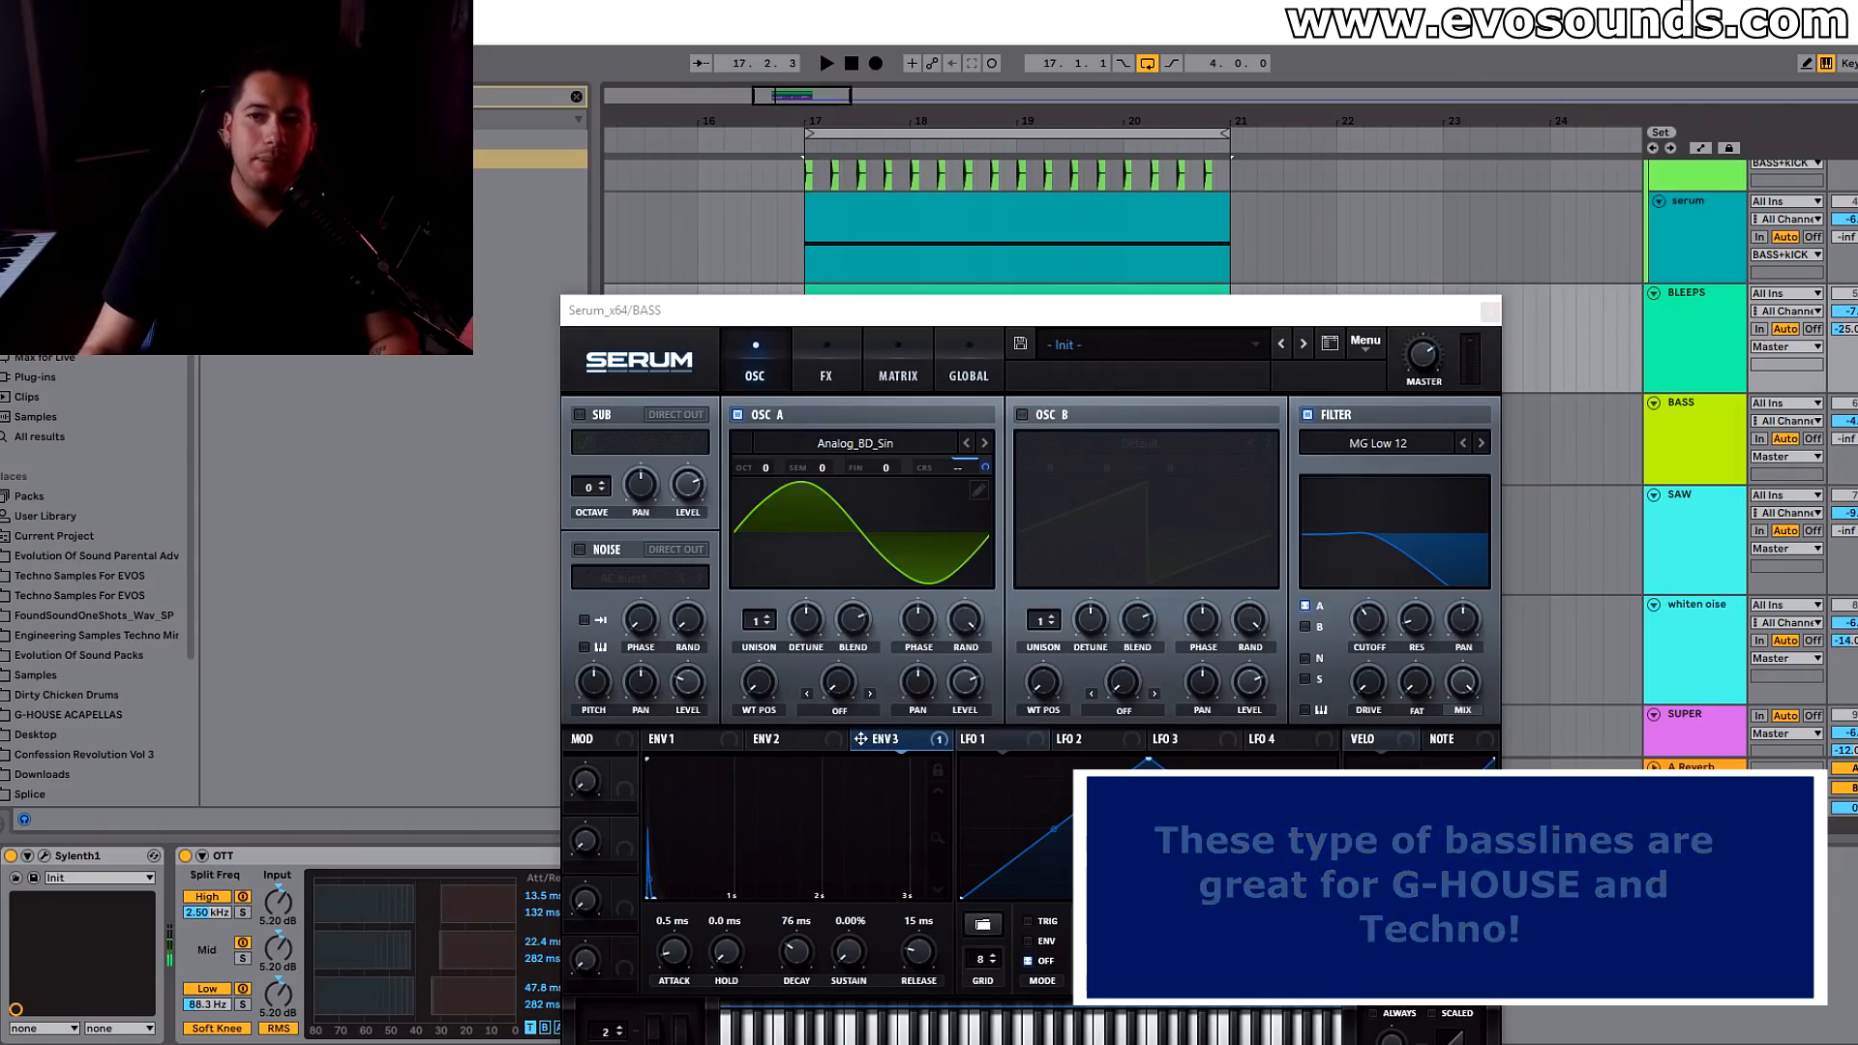
- Set the low-cut band of the BASS track's EQ Eight to 65.3 Hz with Q 0.82 during playback
click(1760, 430)
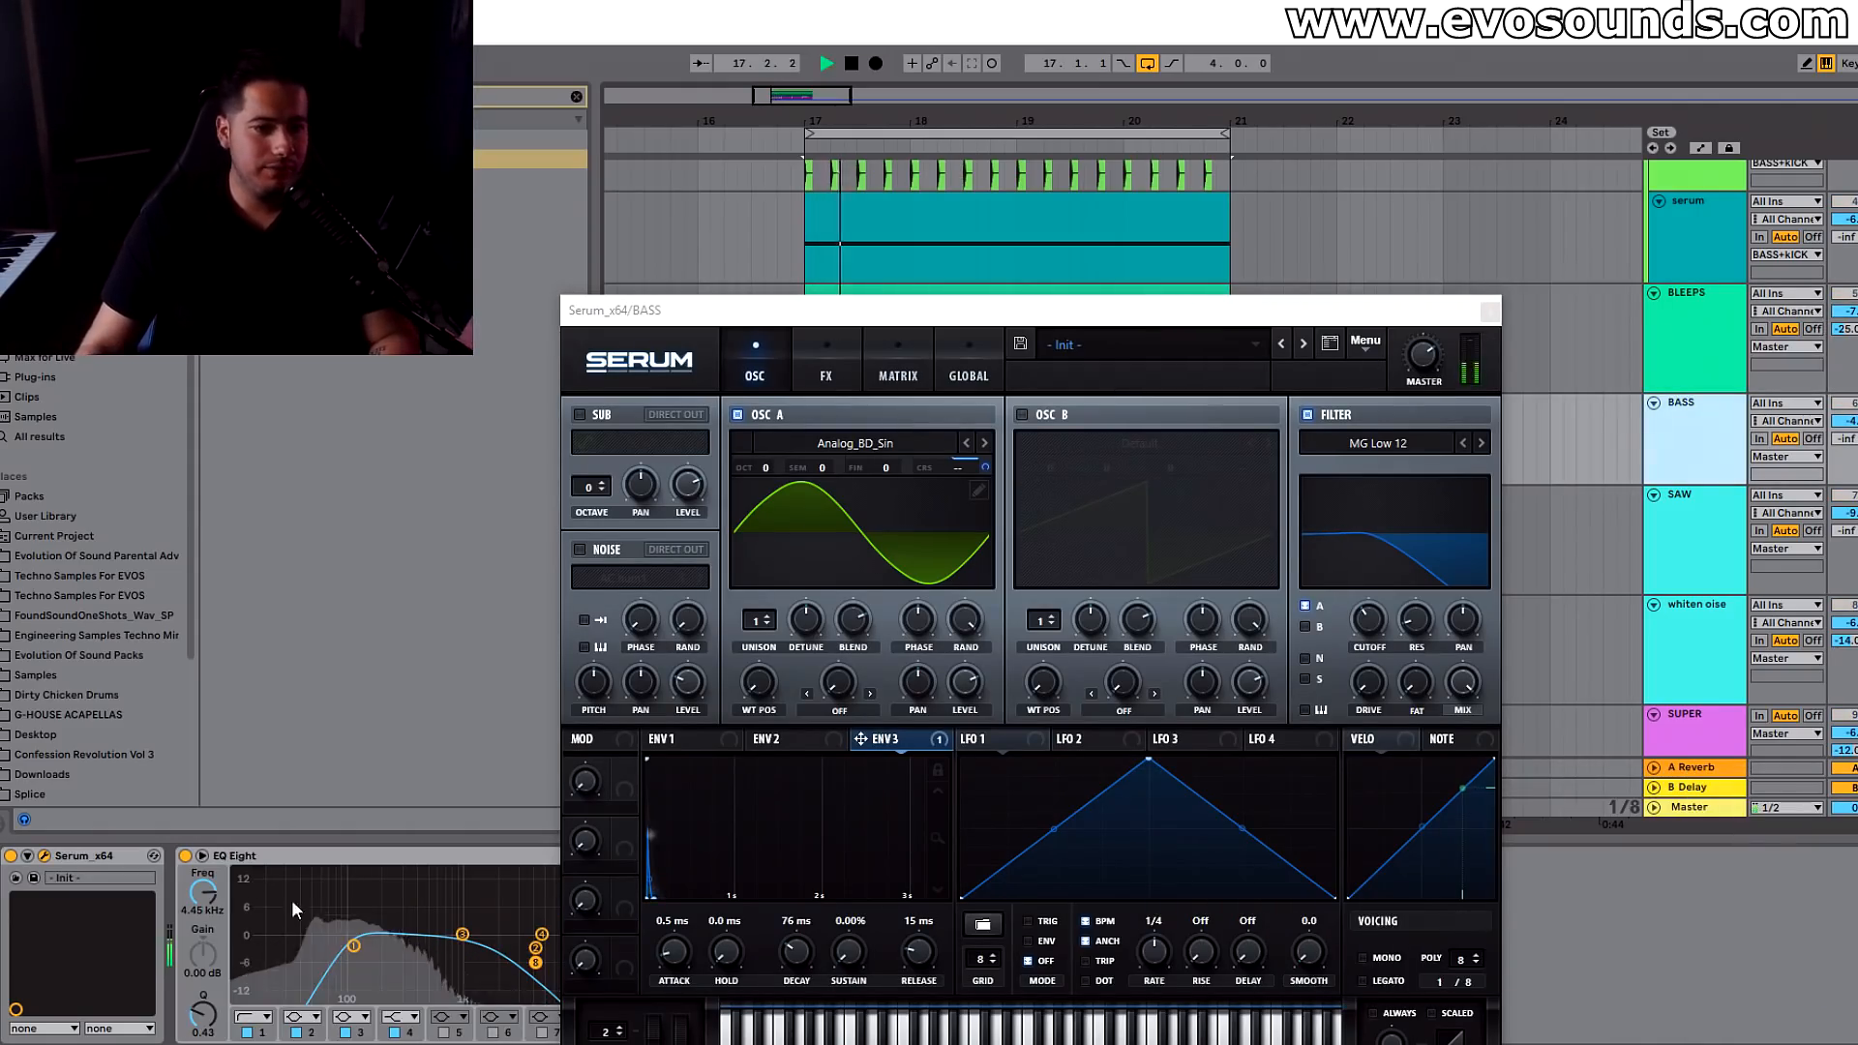
mouse_move(353, 946)
mouse_down()
mouse_move(295, 951)
mouse_move(328, 947)
mouse_up()
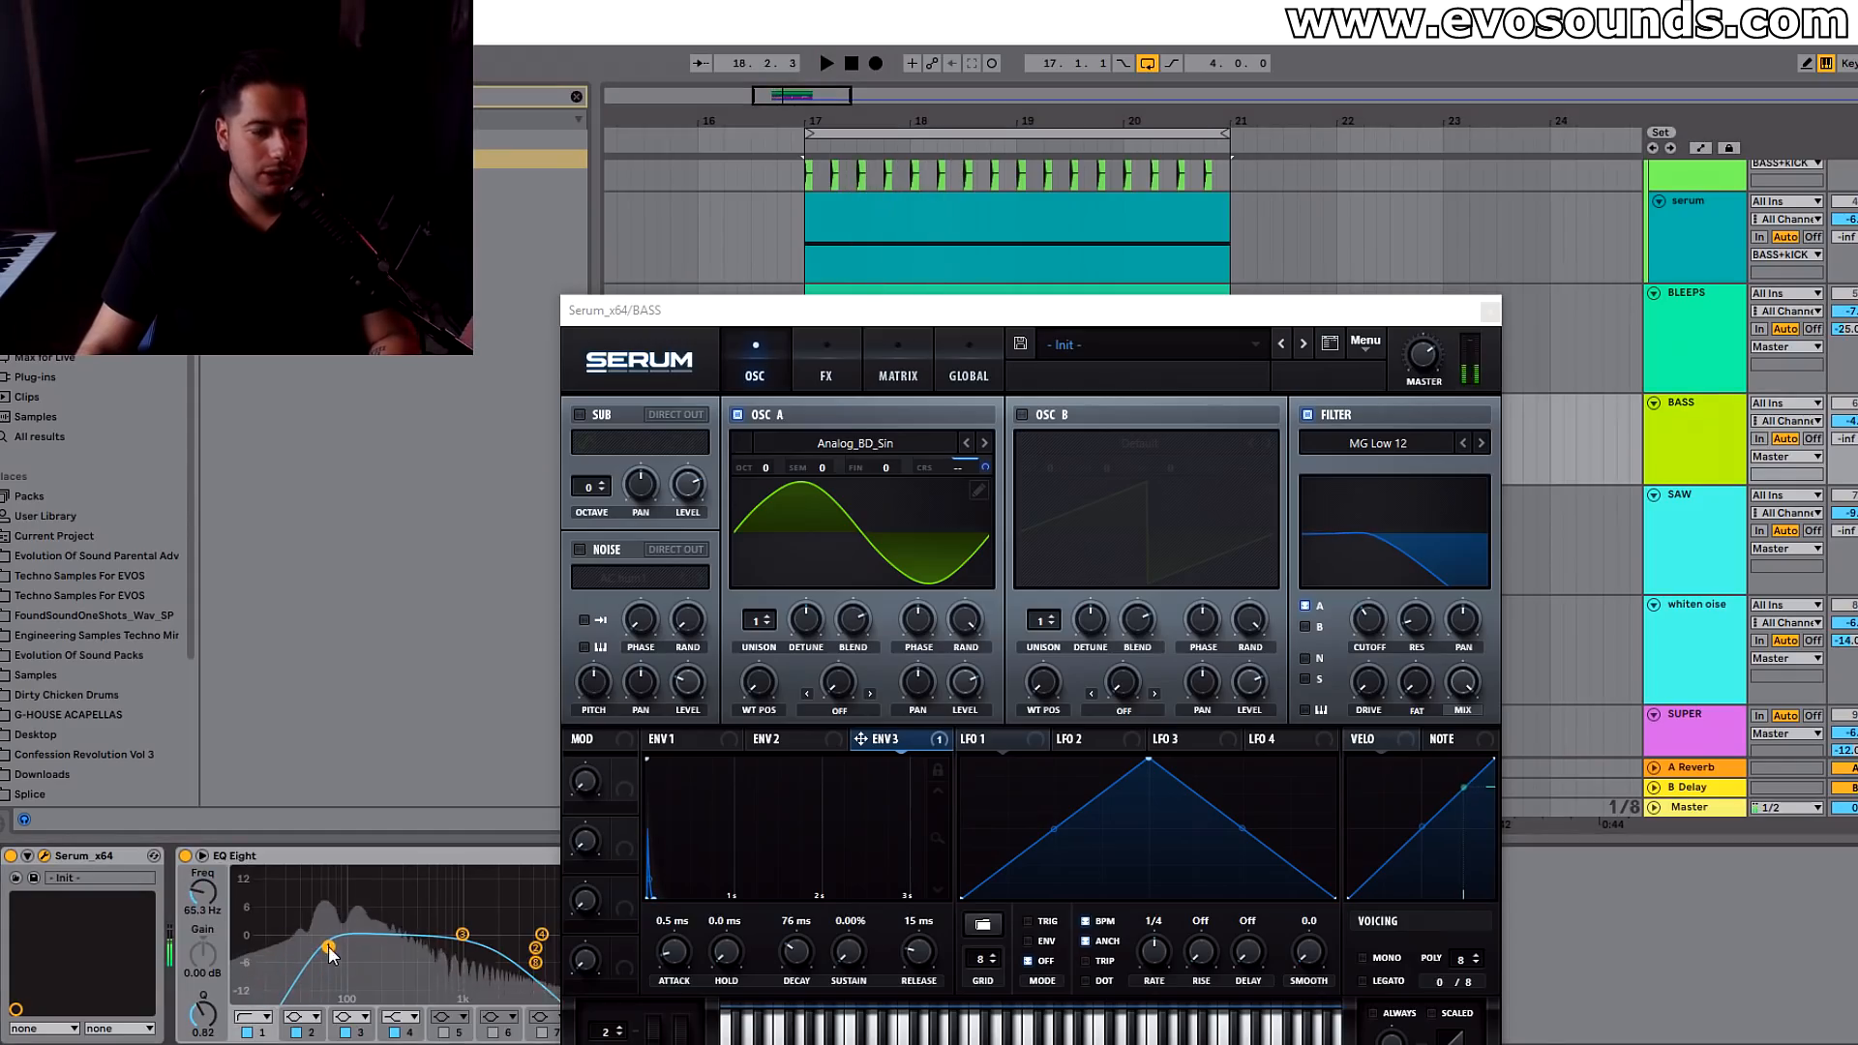
key(space)
- In the BASS track's Serum, set Env 3's modulation of oscillator A's coarse pitch to 31 and listen
drag(883, 315, 896, 220)
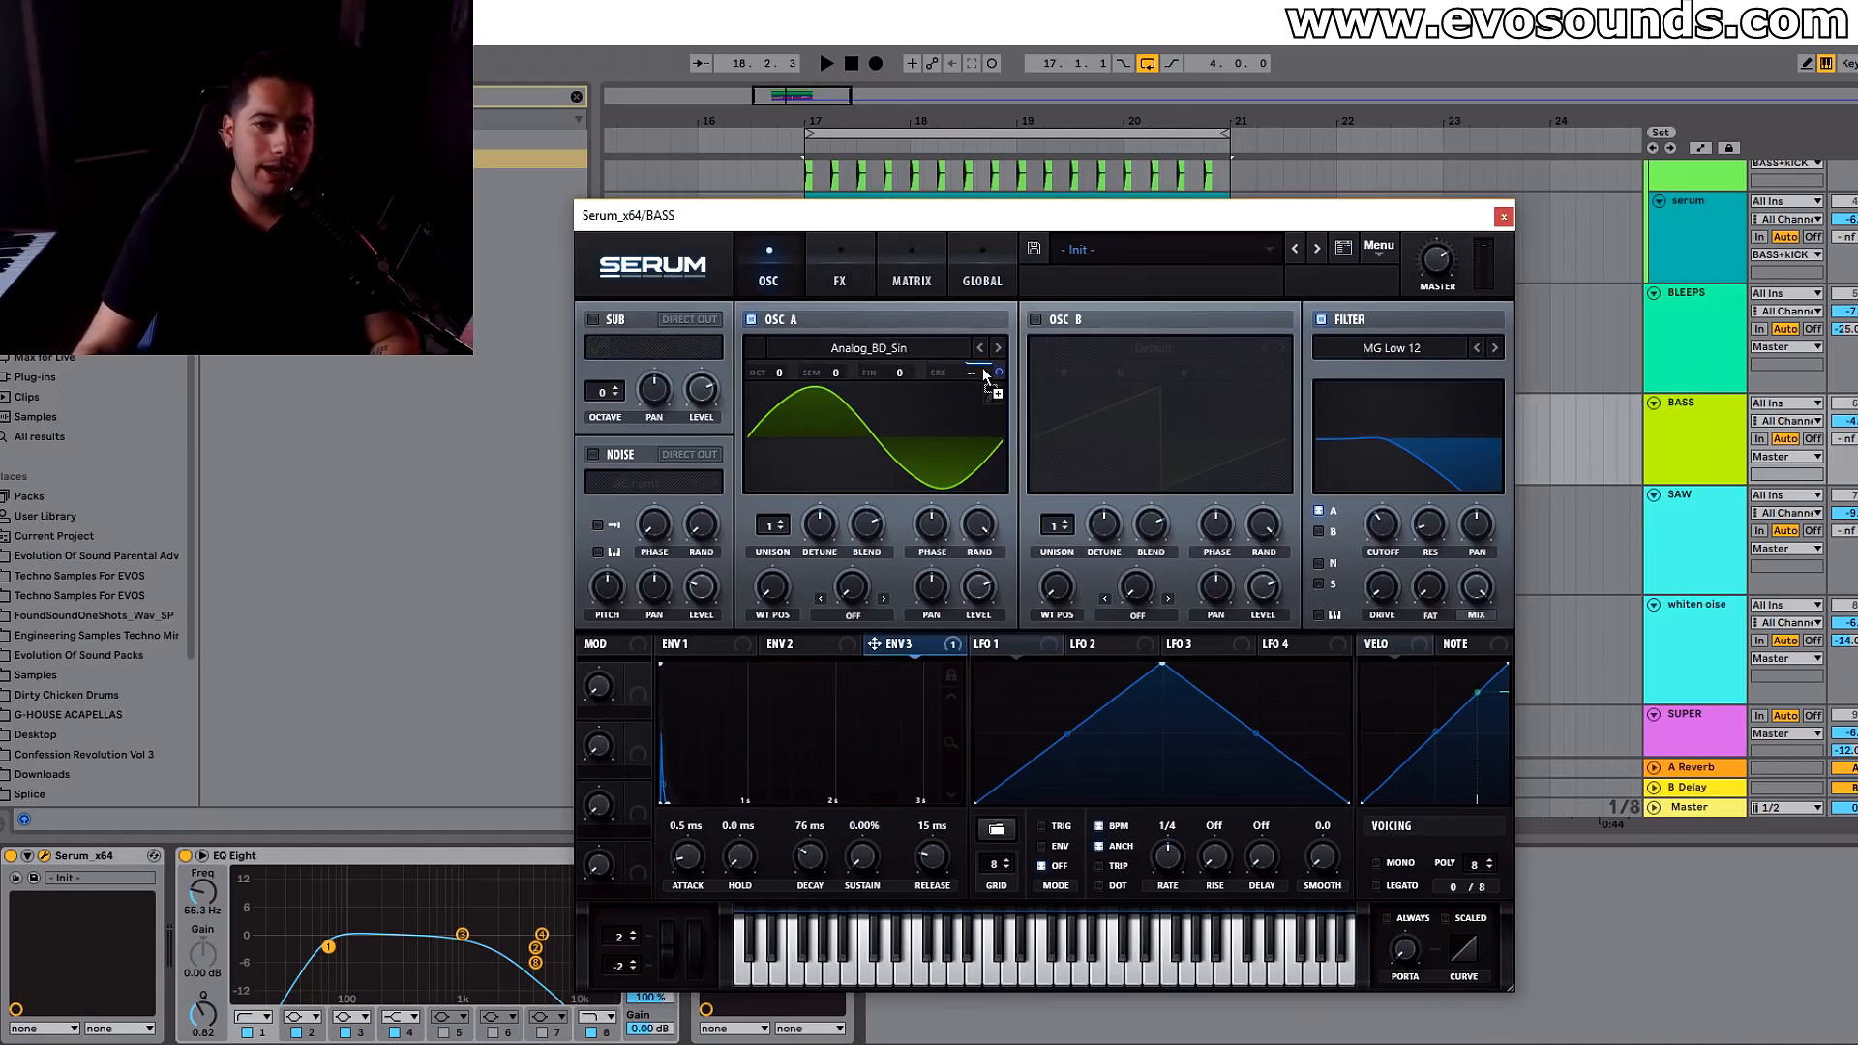
drag(998, 380, 1030, 333)
key(space)
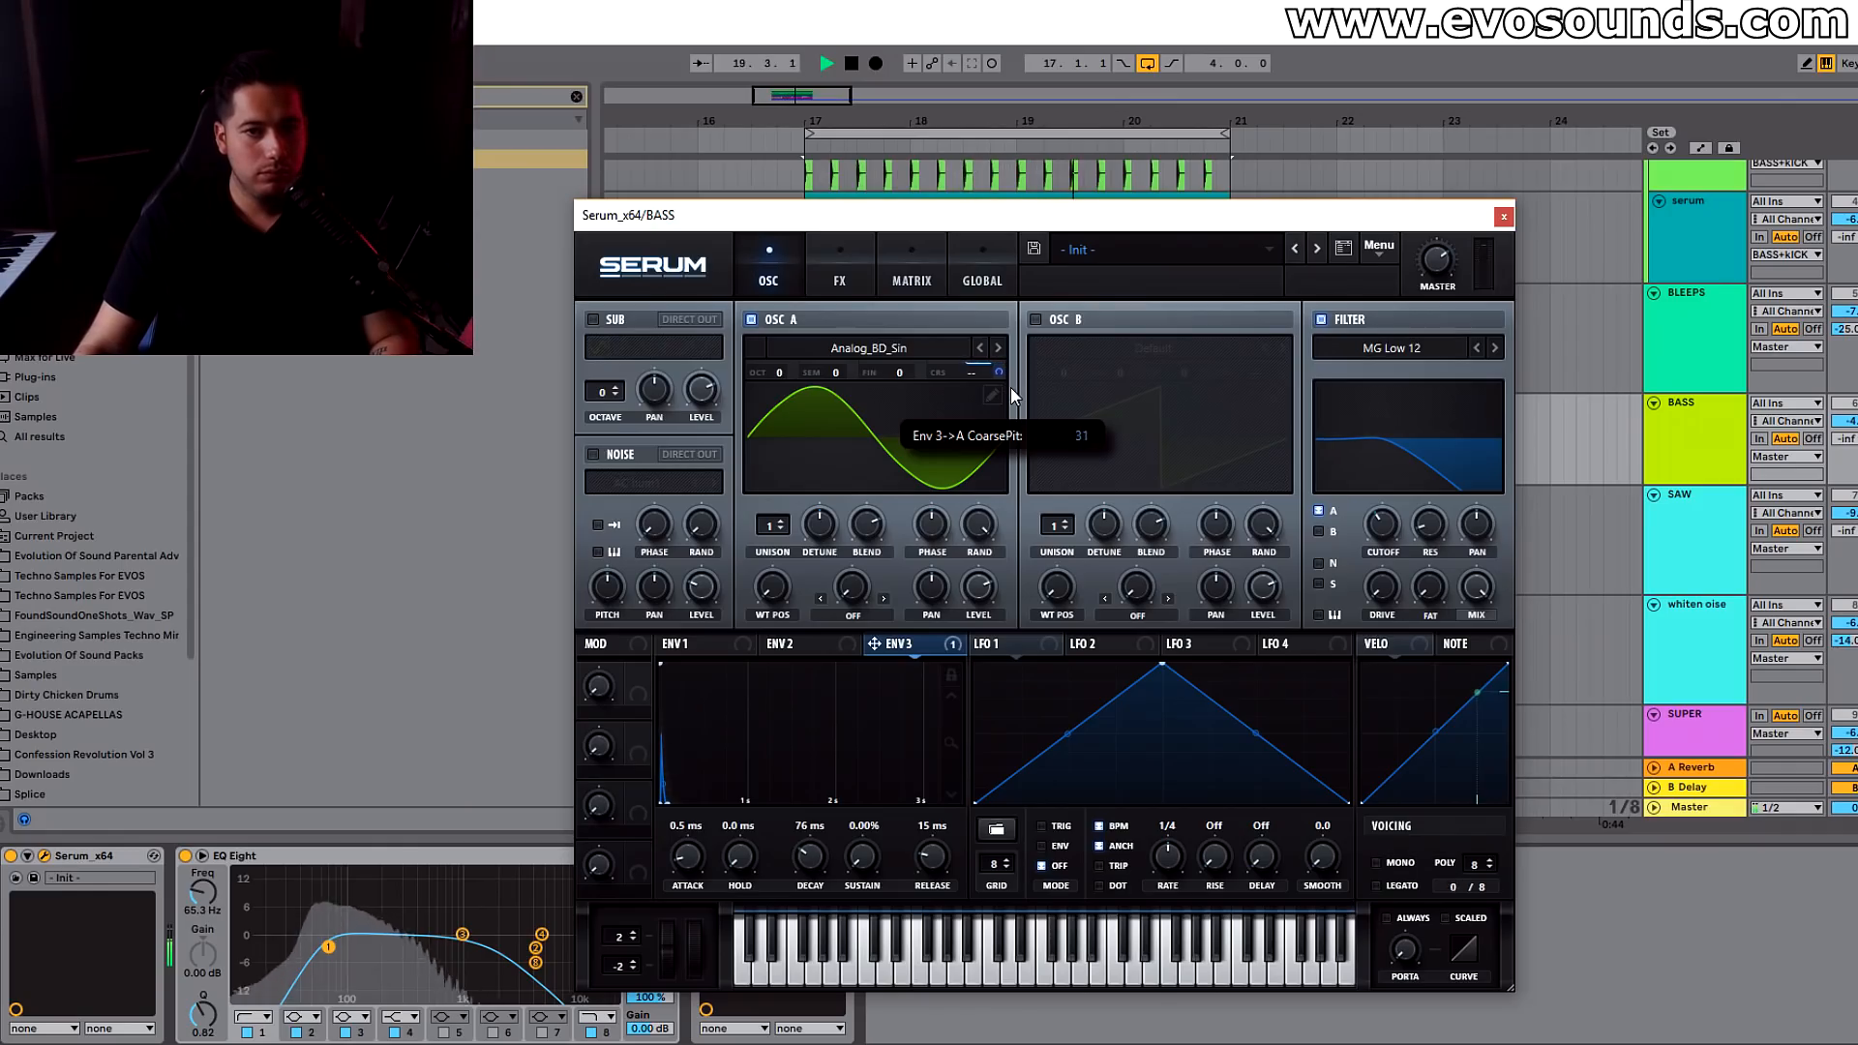
key(space)
- Compare the BASS sound with Serum's MG Low 12 filter bypassed and enabled, and set the filter cutoff to 92 Hz
key(space)
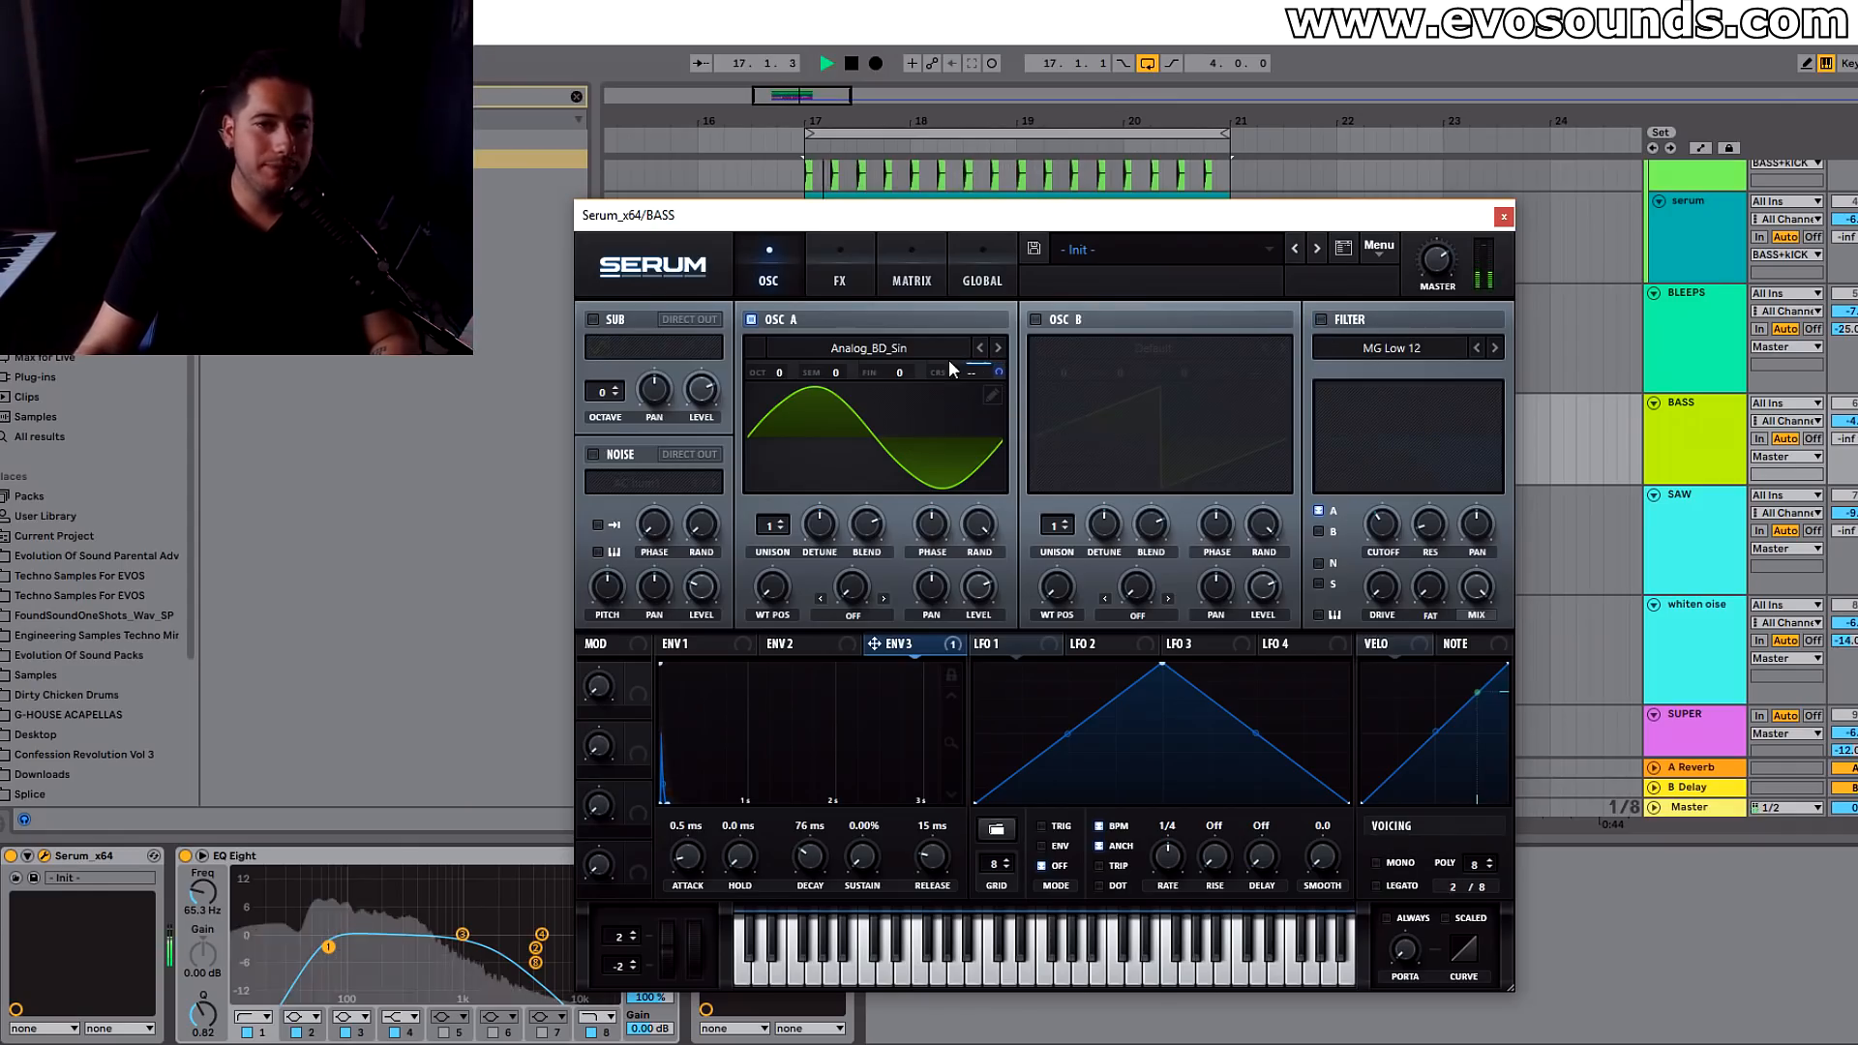
key(space)
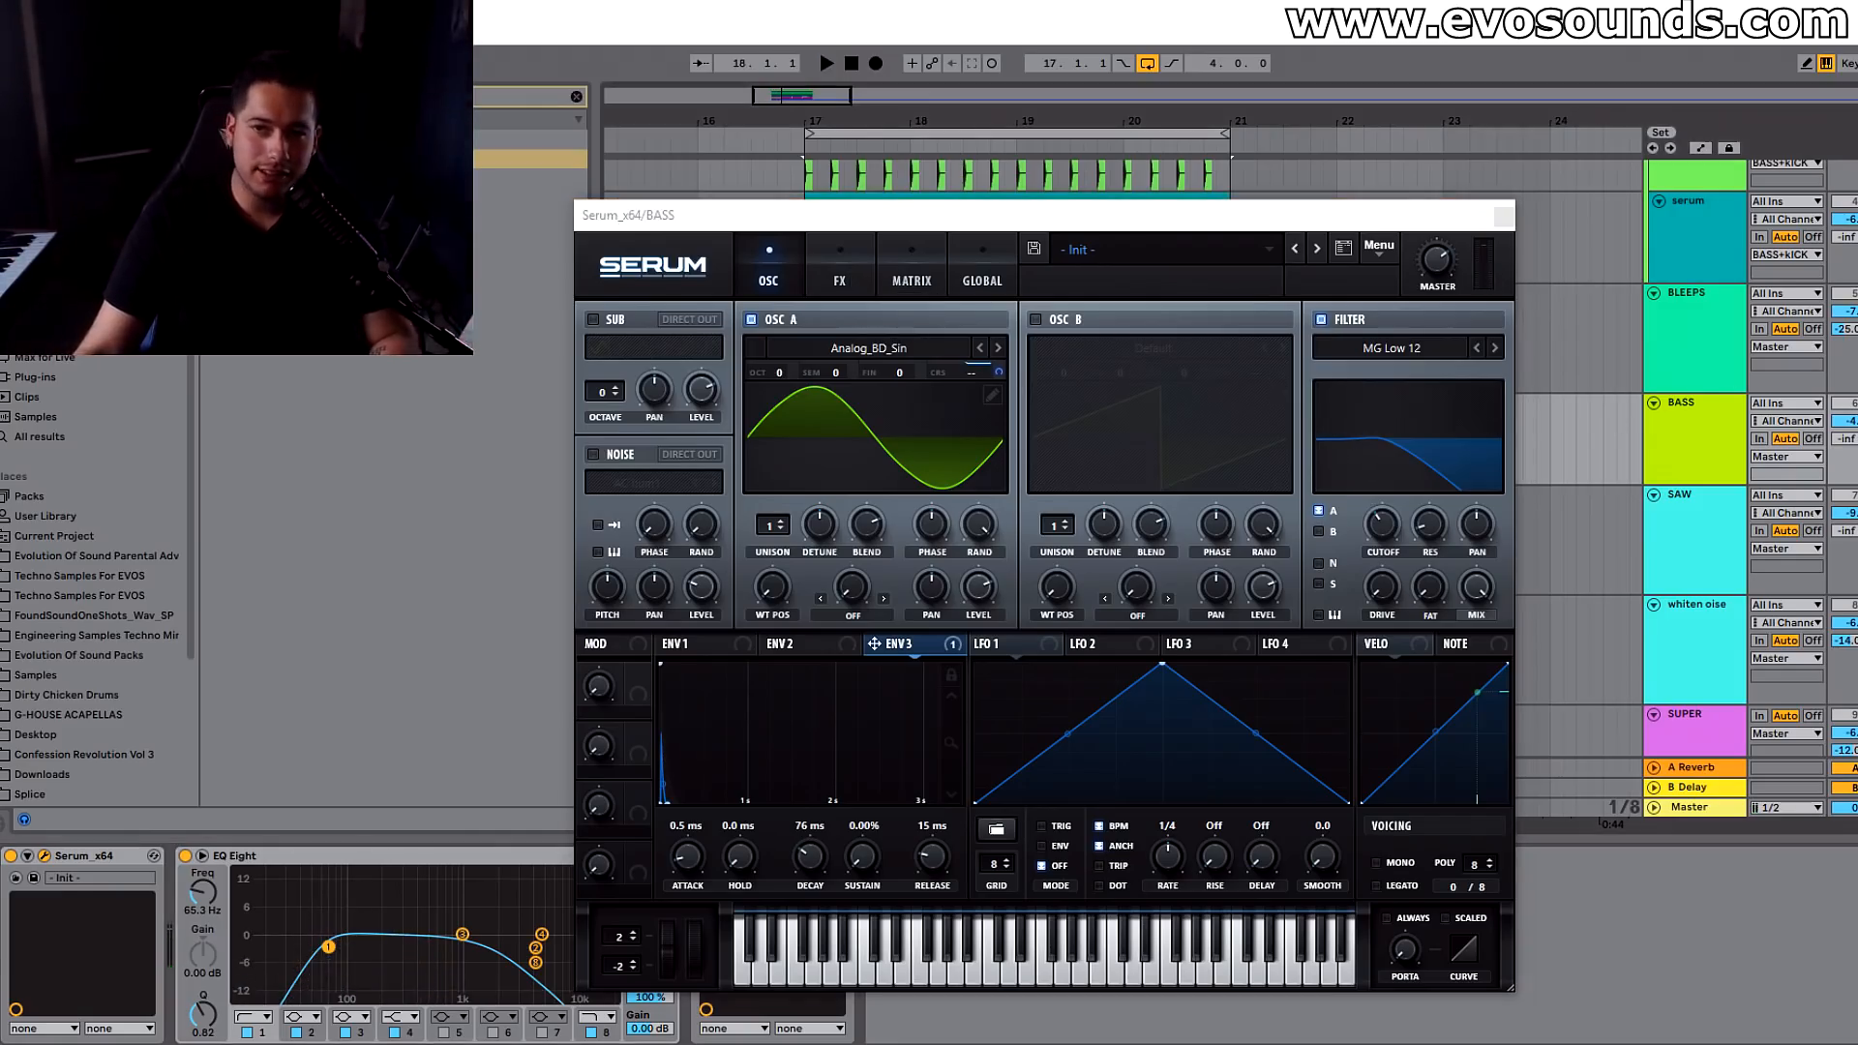
key(space)
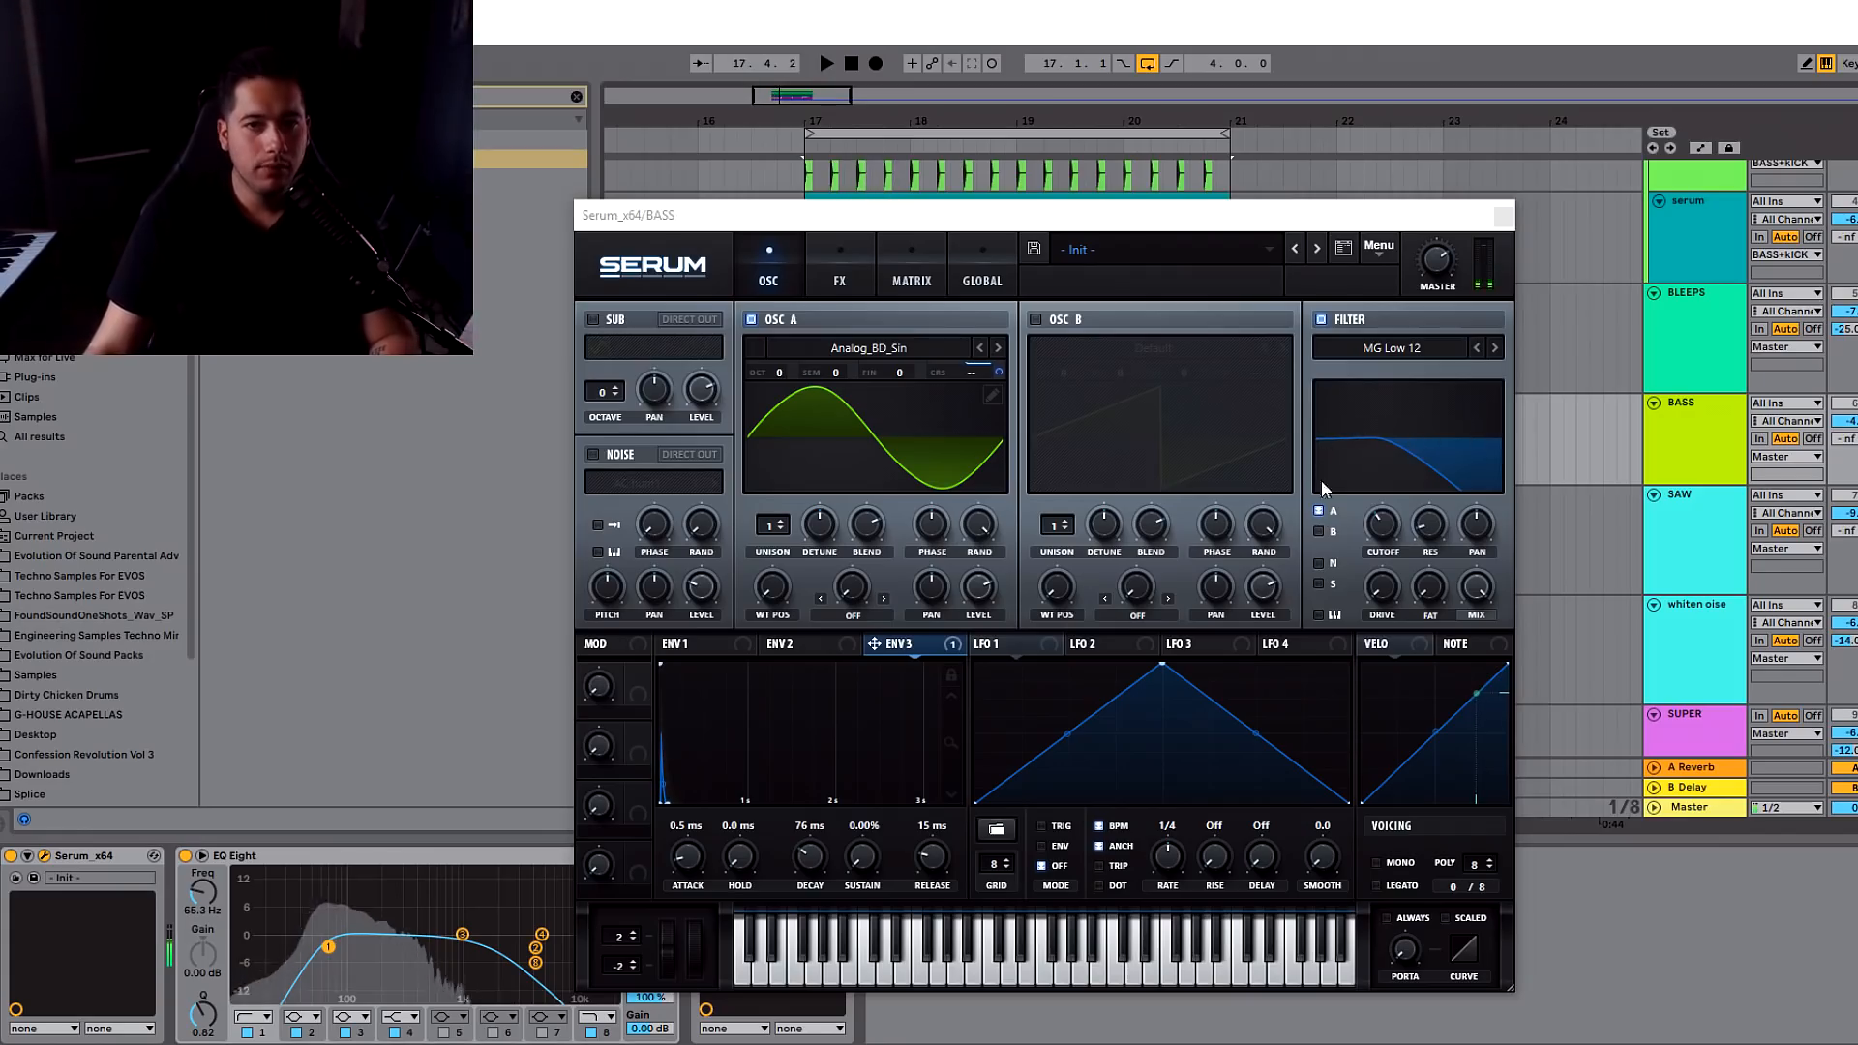
drag(1378, 524, 1378, 539)
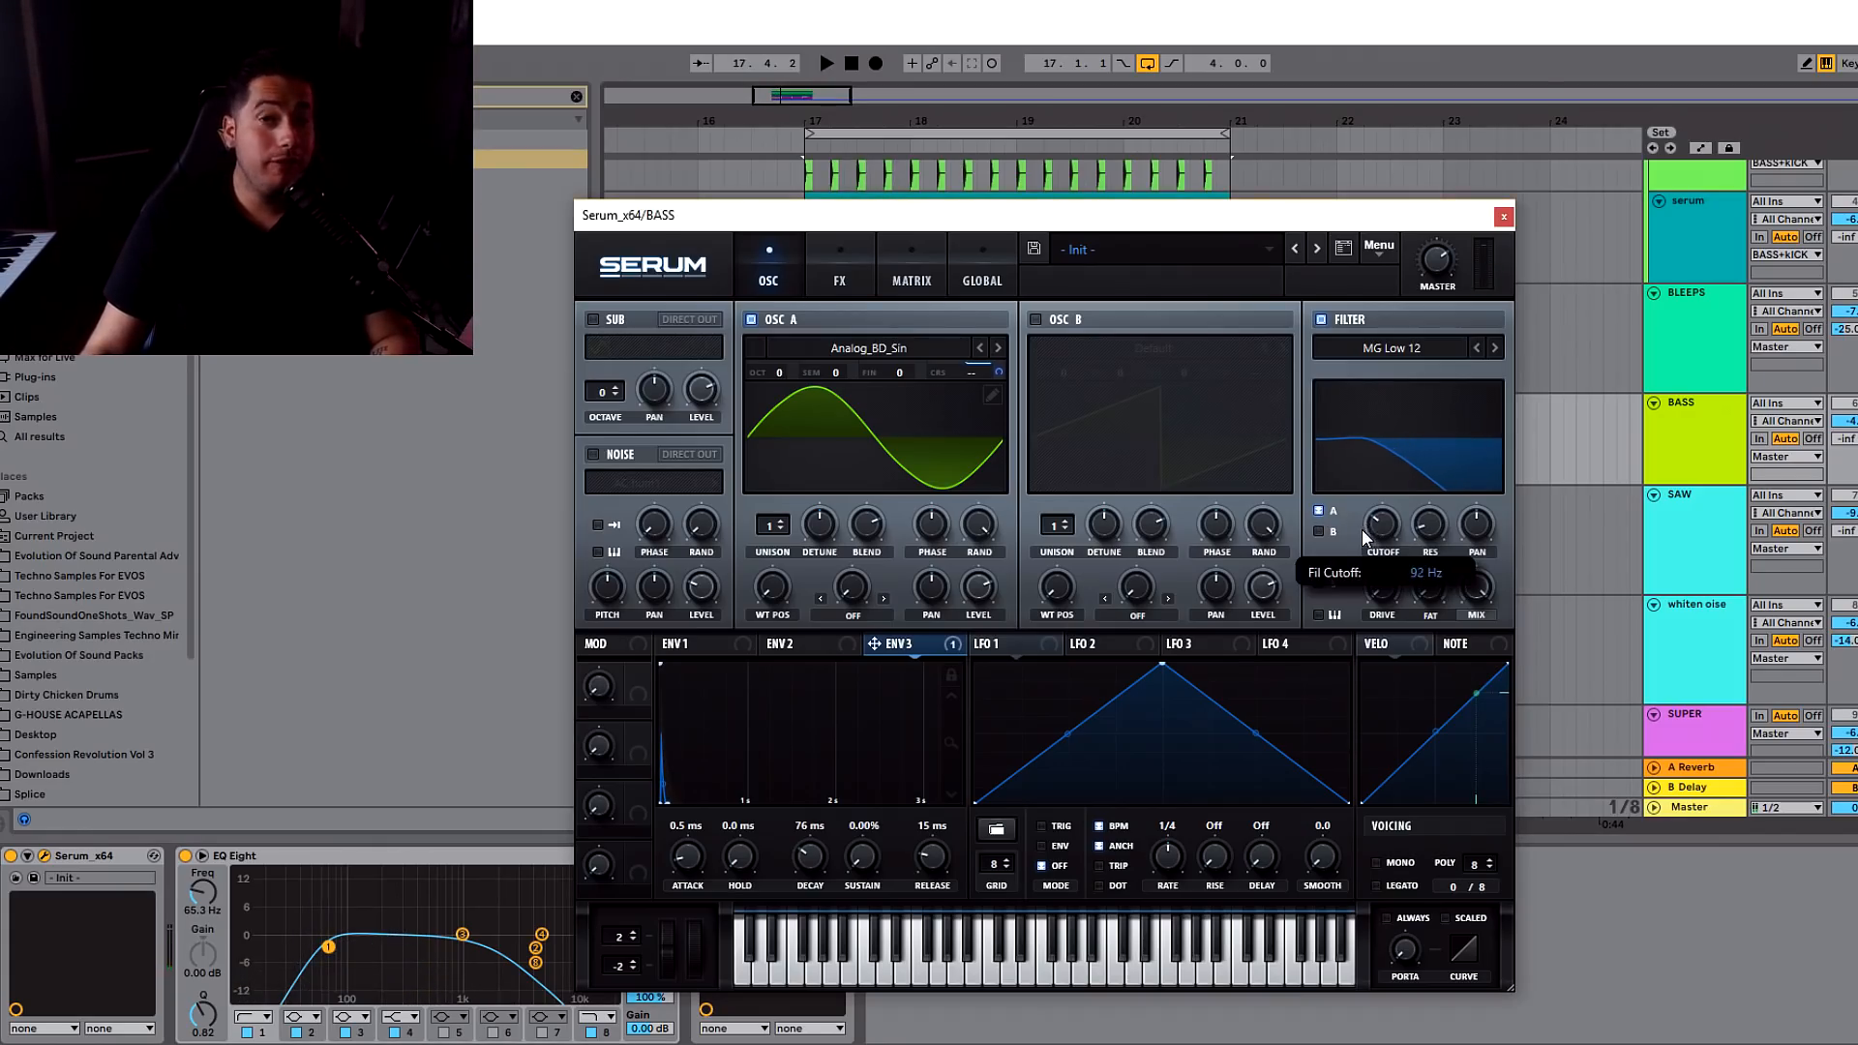
- Examine the effects and oscillator settings in the BASS track's Serum, listen to the layer, and close the plugin
key(space)
key(space)
click(842, 276)
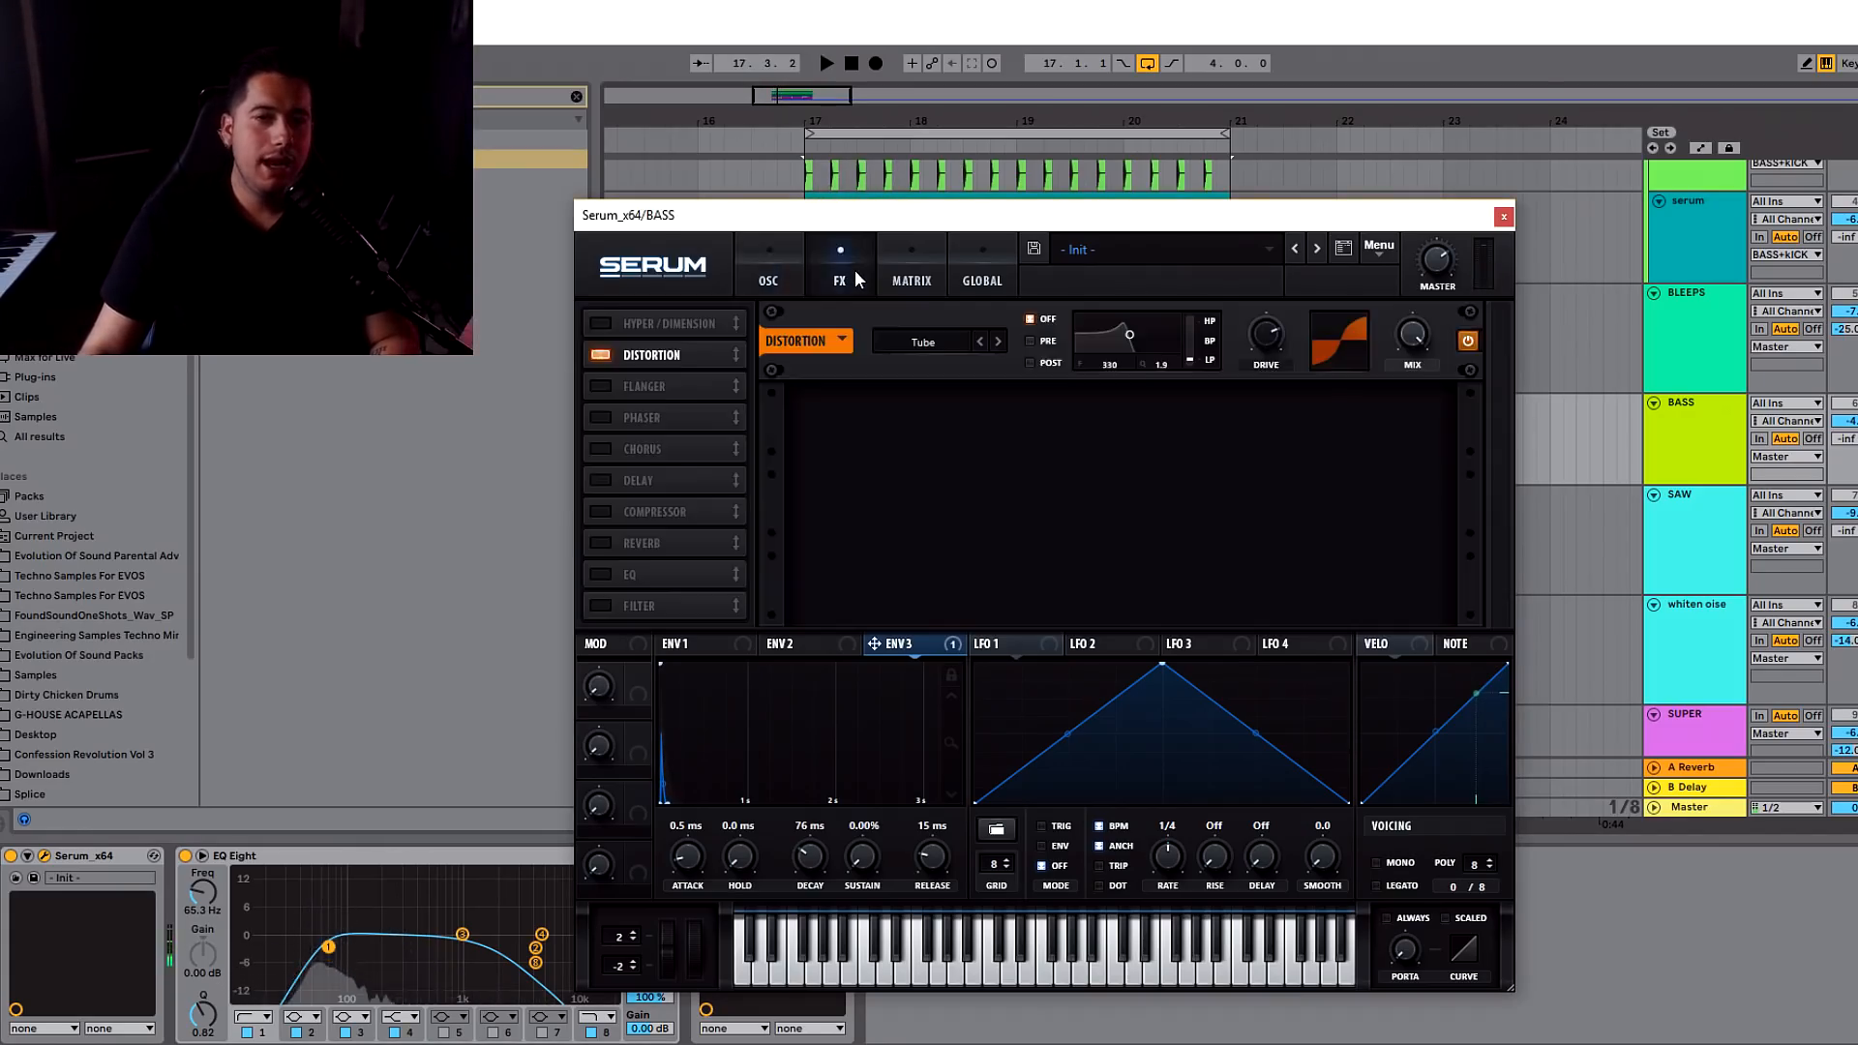
click(771, 275)
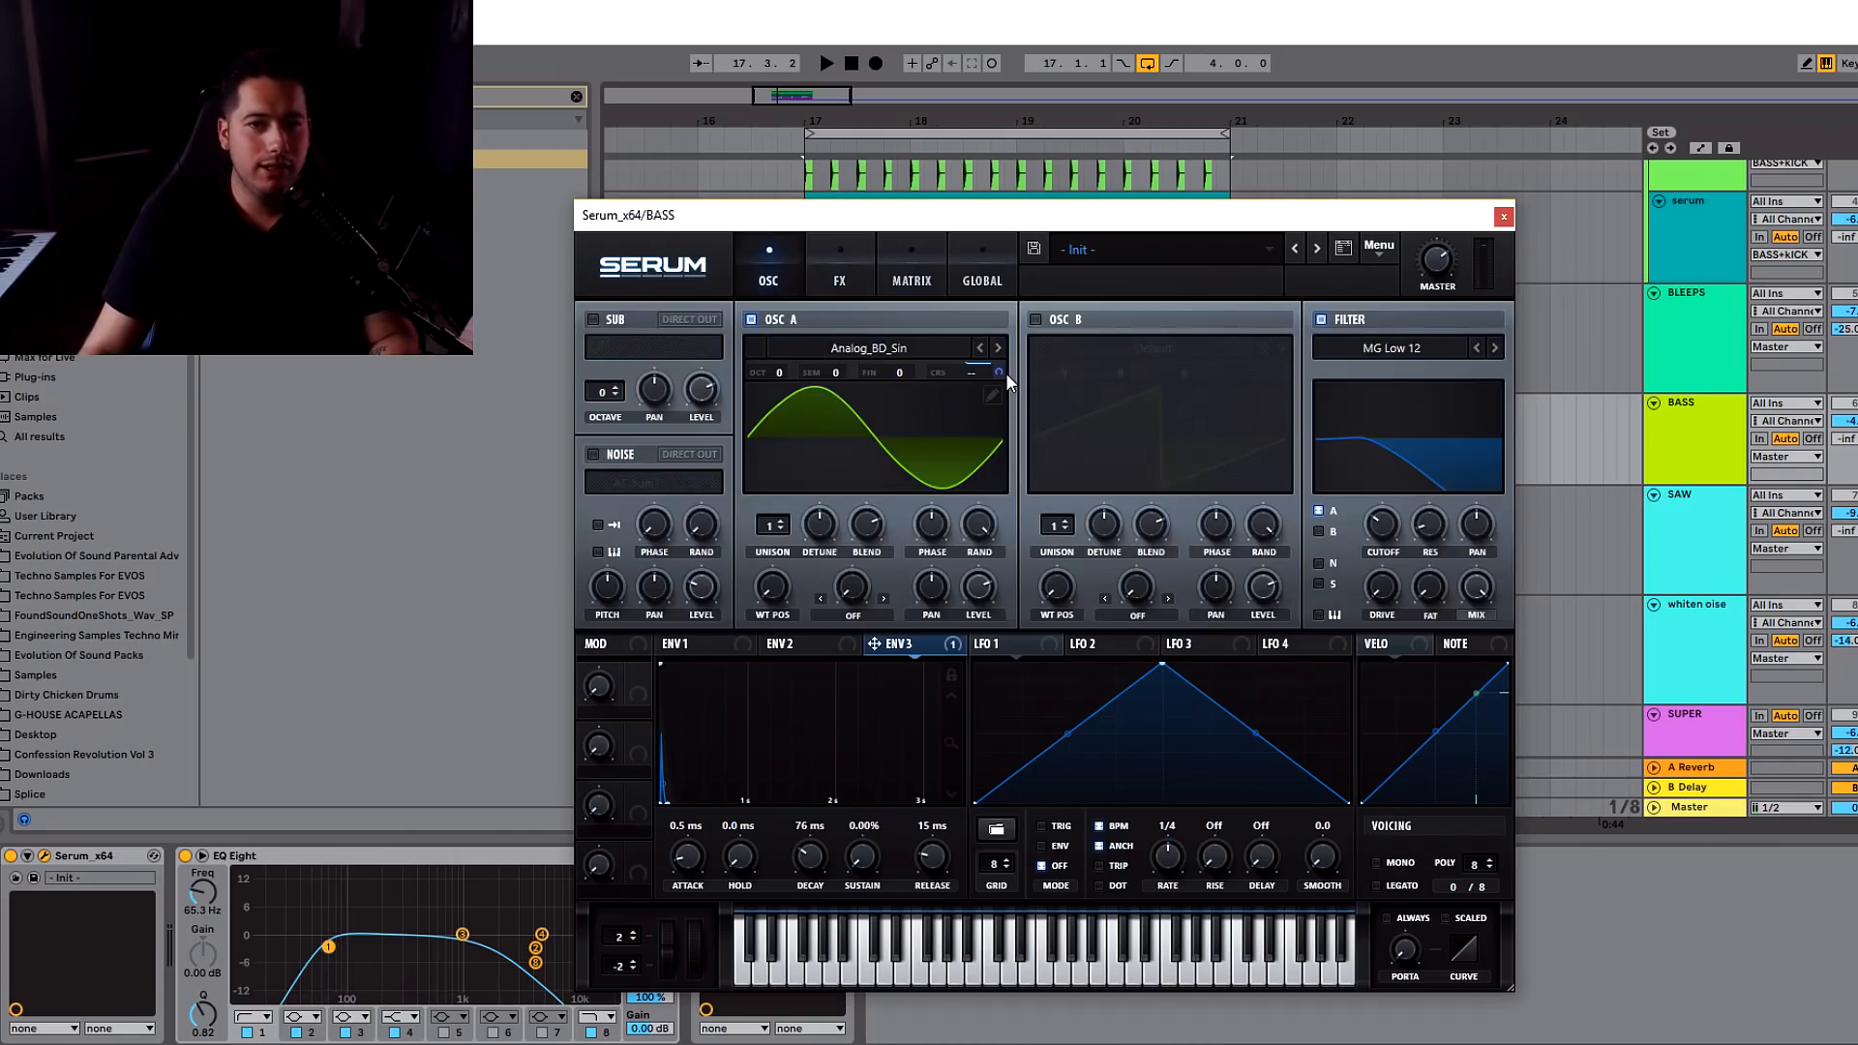
key(space)
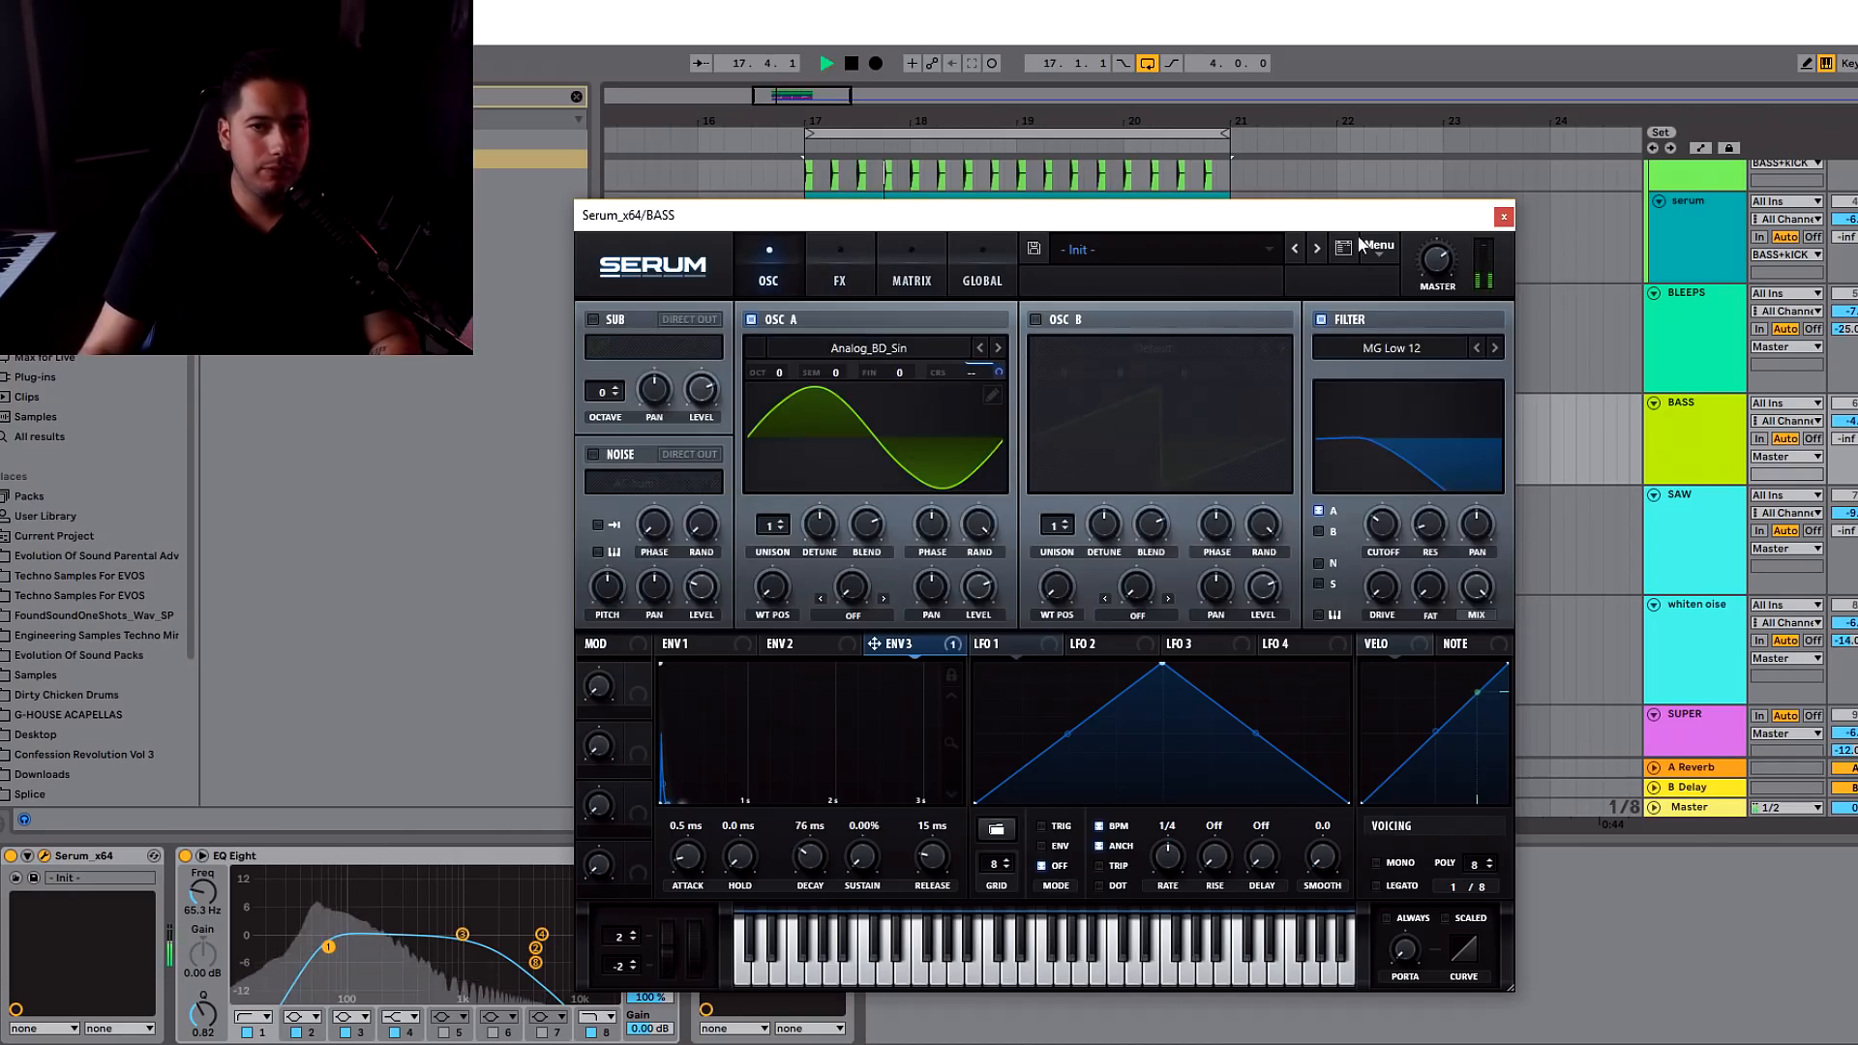
key(space)
click(1504, 217)
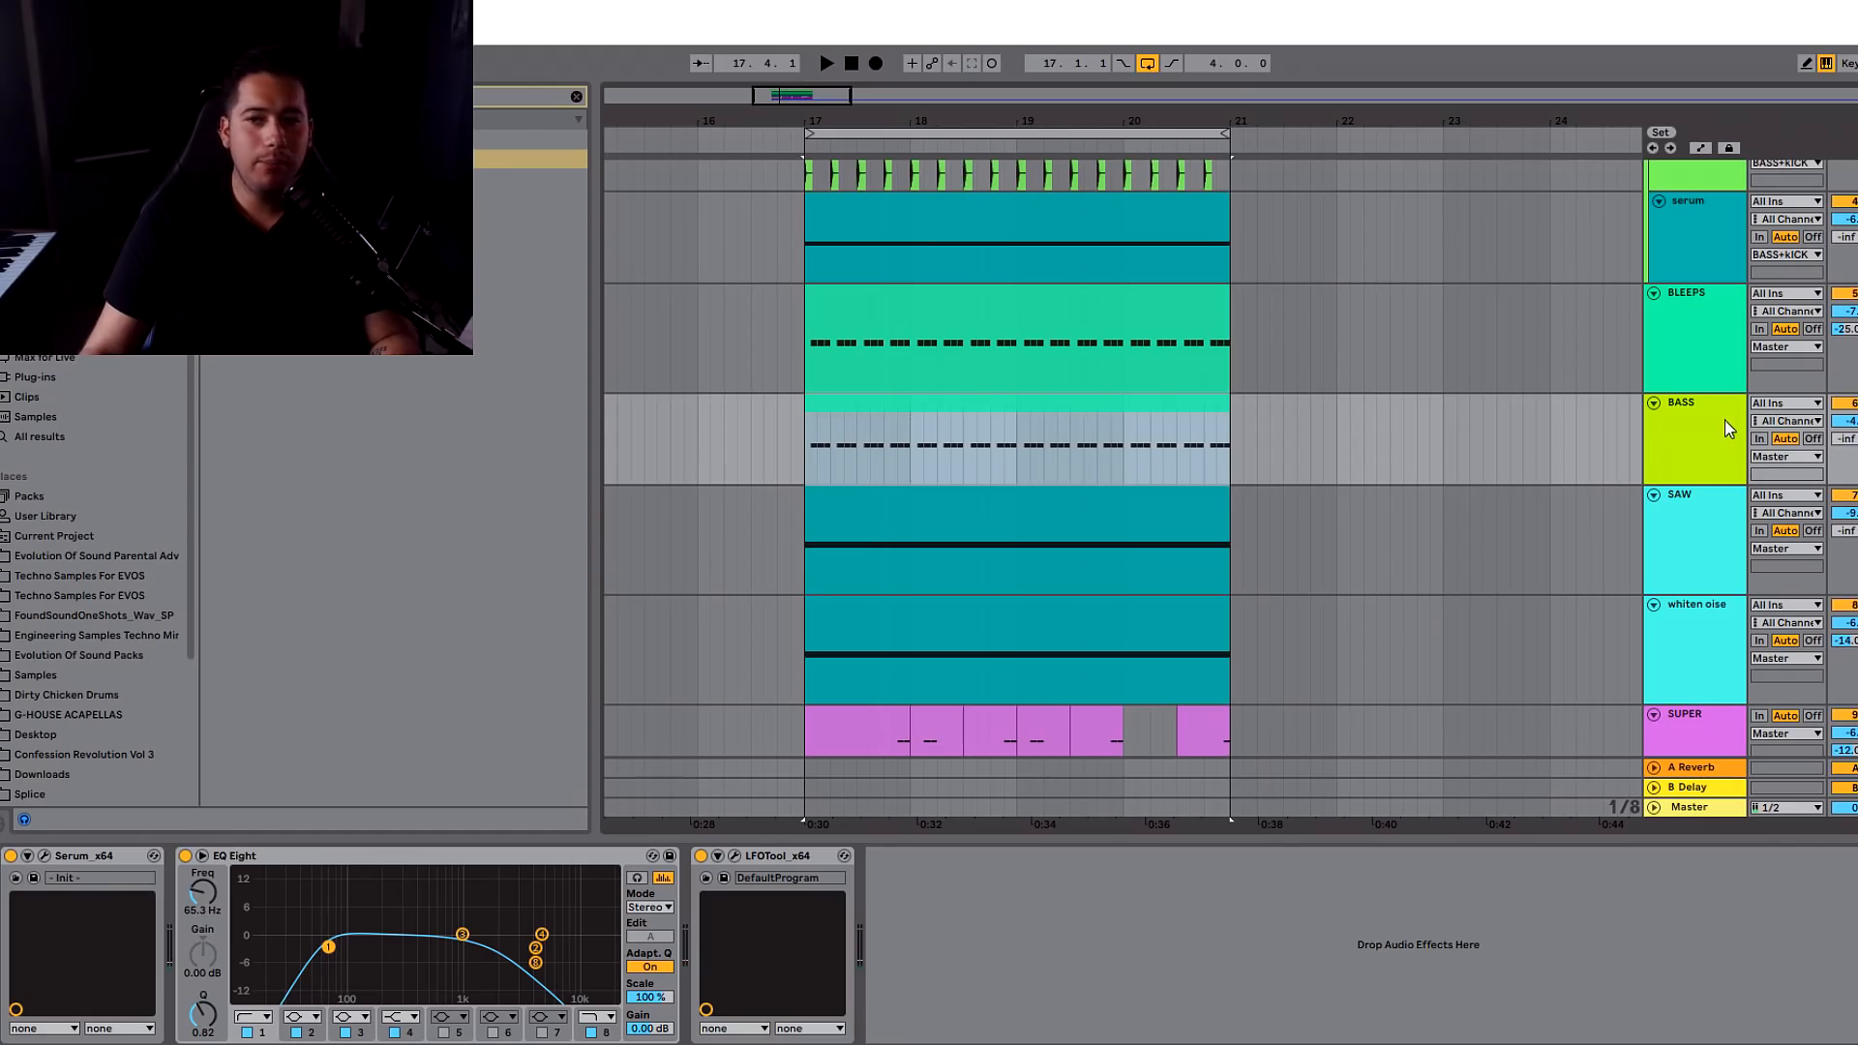
- Listen to the BLEEPS layer and check its Sylenth1 instrument for comparison with the BASS layer
click(935, 349)
key(space)
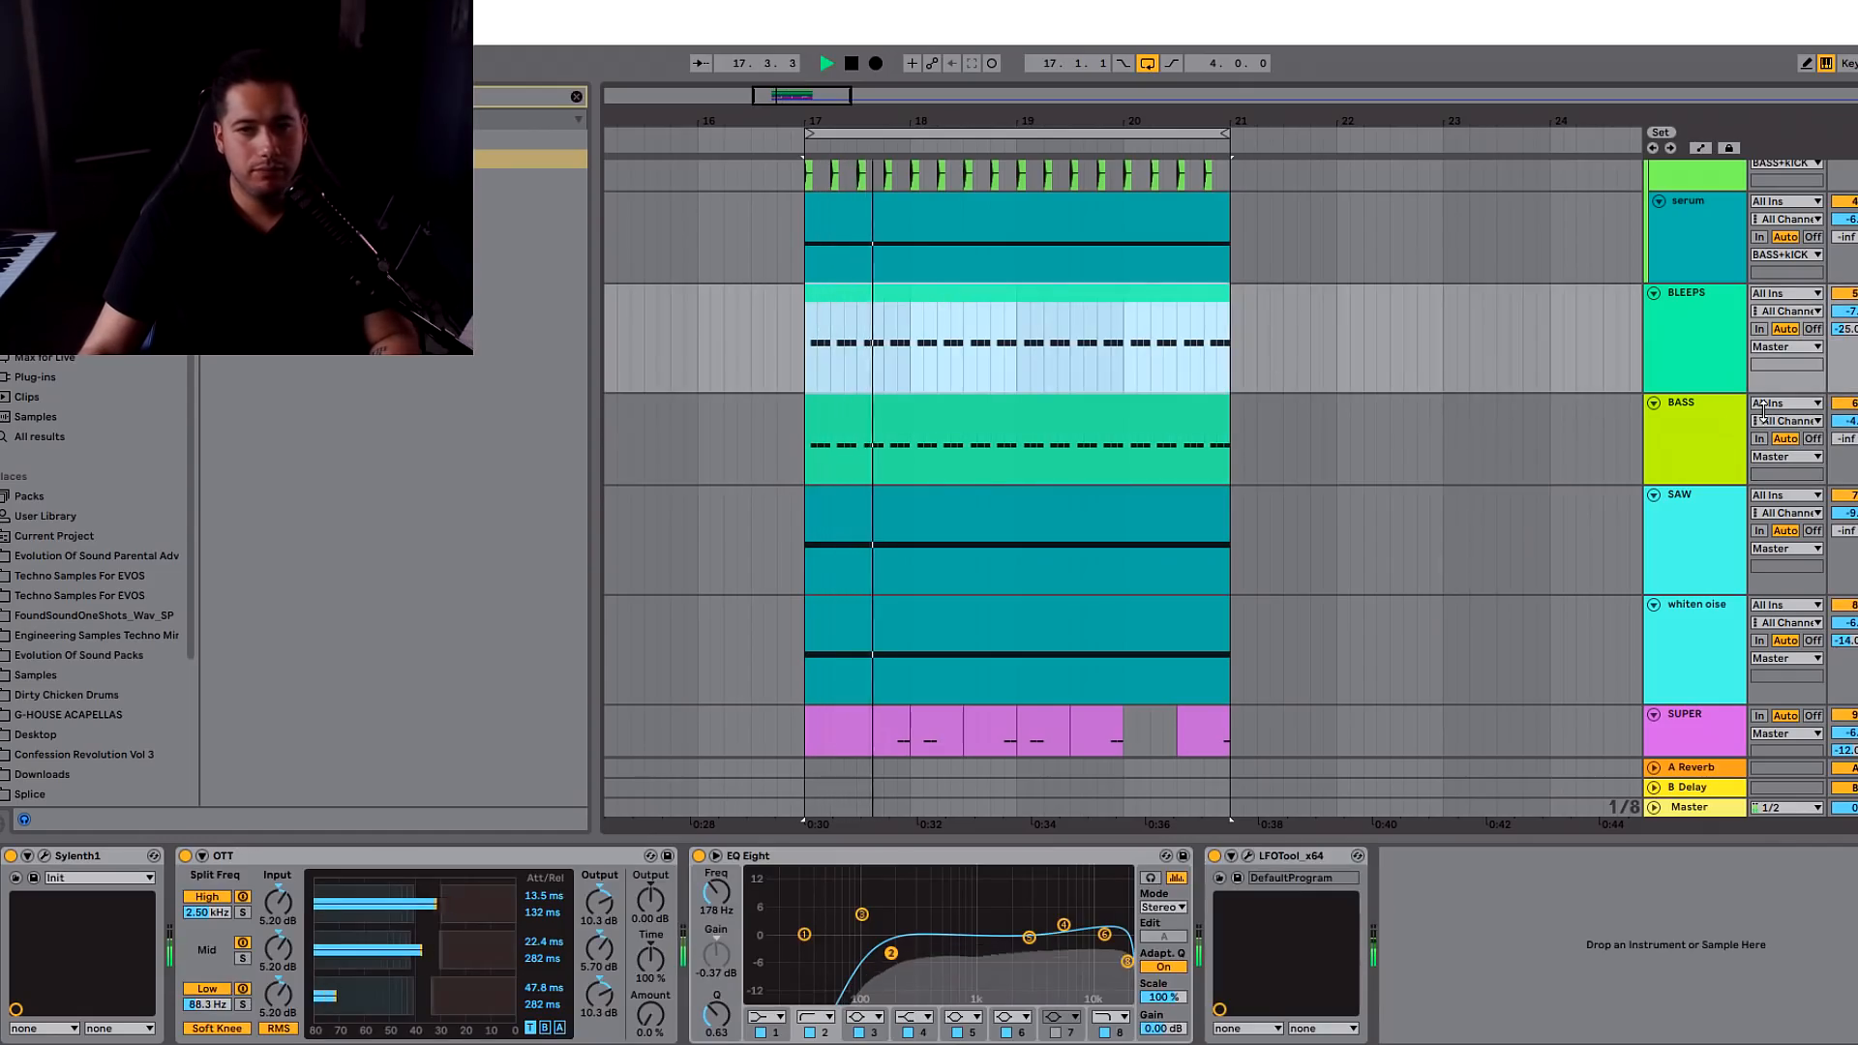
key(space)
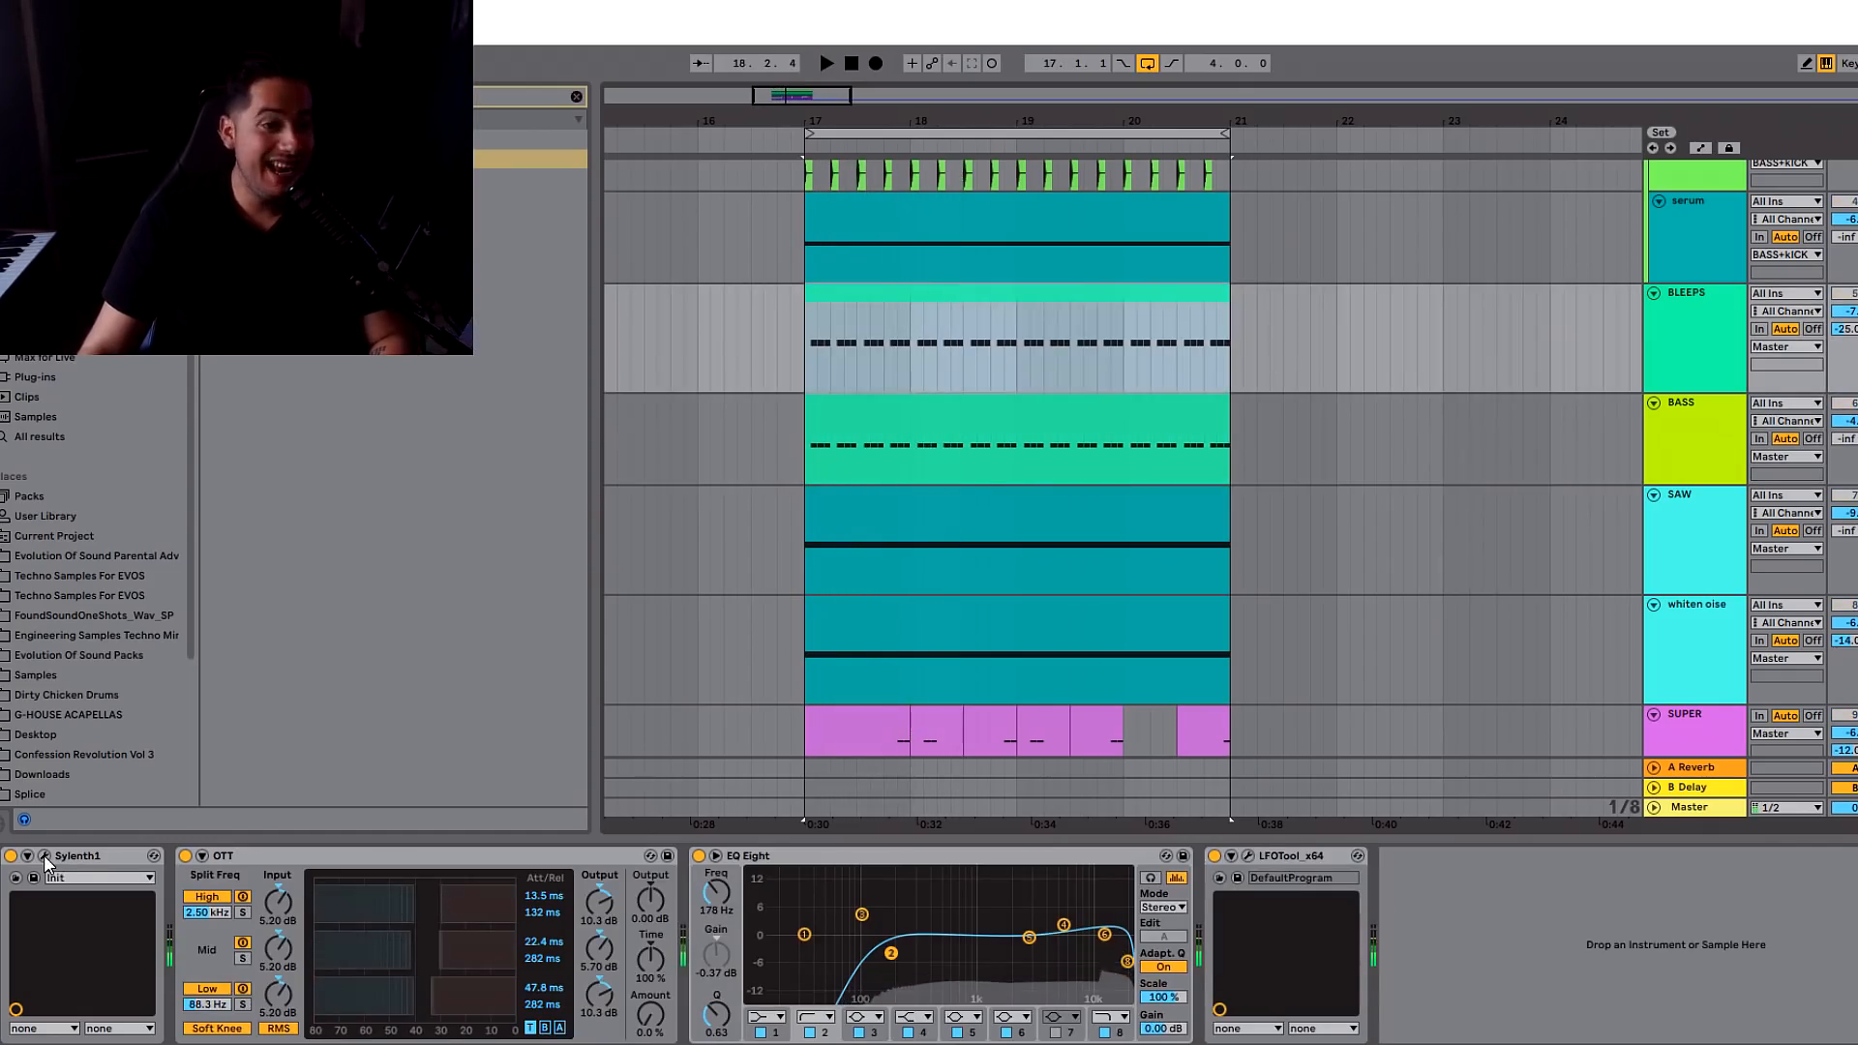
click(44, 855)
click(1487, 333)
- Set Env 1's decay to 141 ms in the BASS track's Serum, listen, and close the plugin
click(1724, 449)
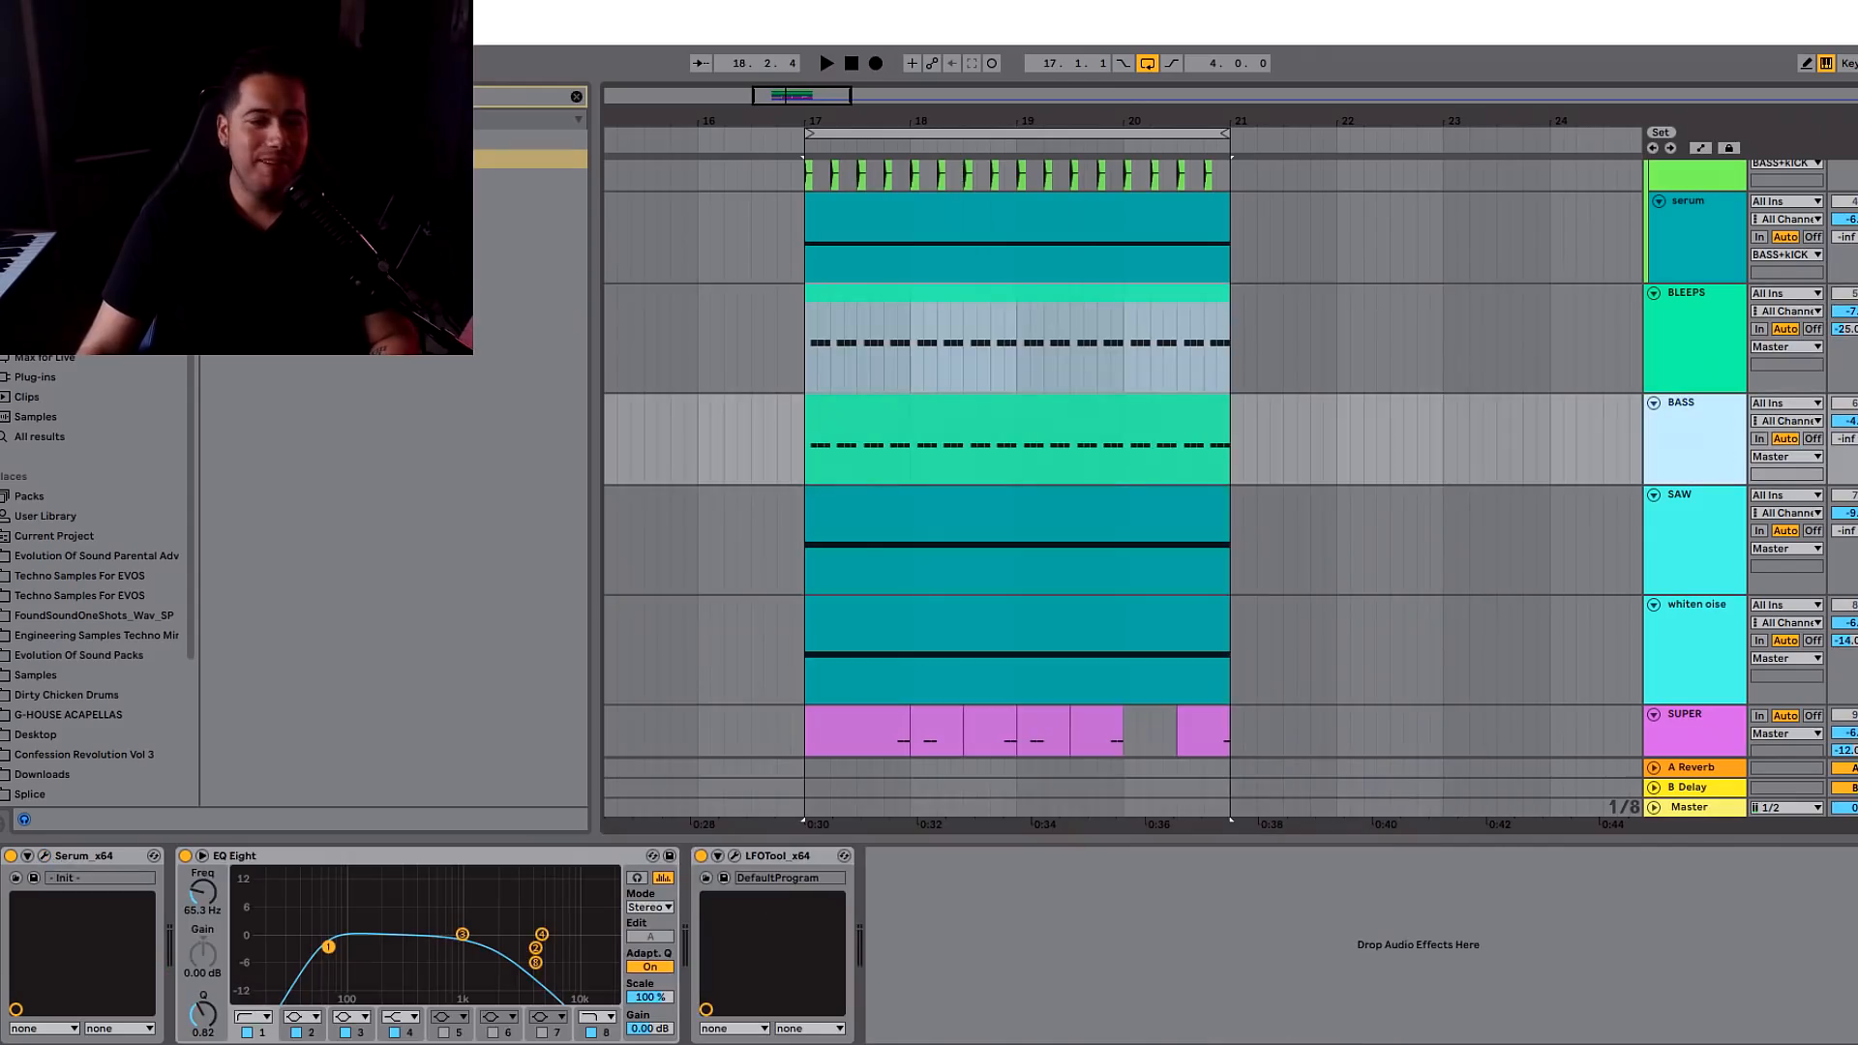
click(43, 855)
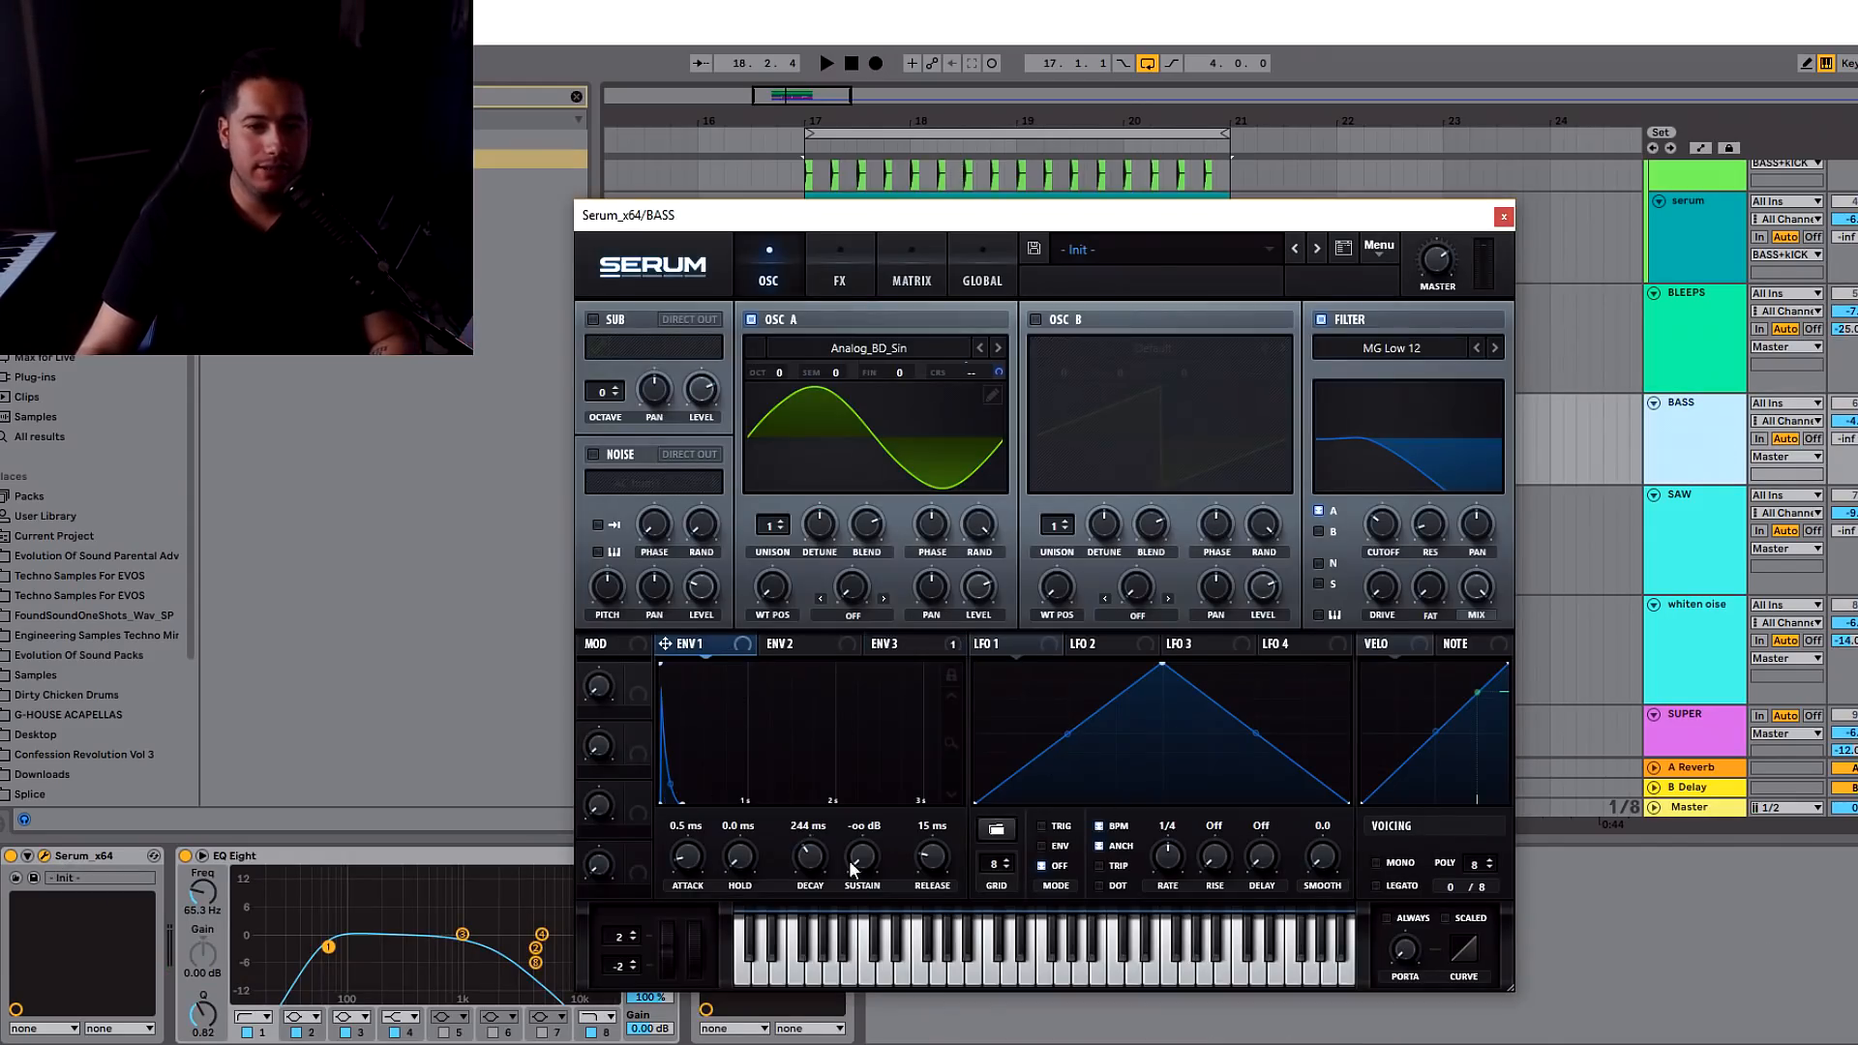
drag(792, 851, 791, 868)
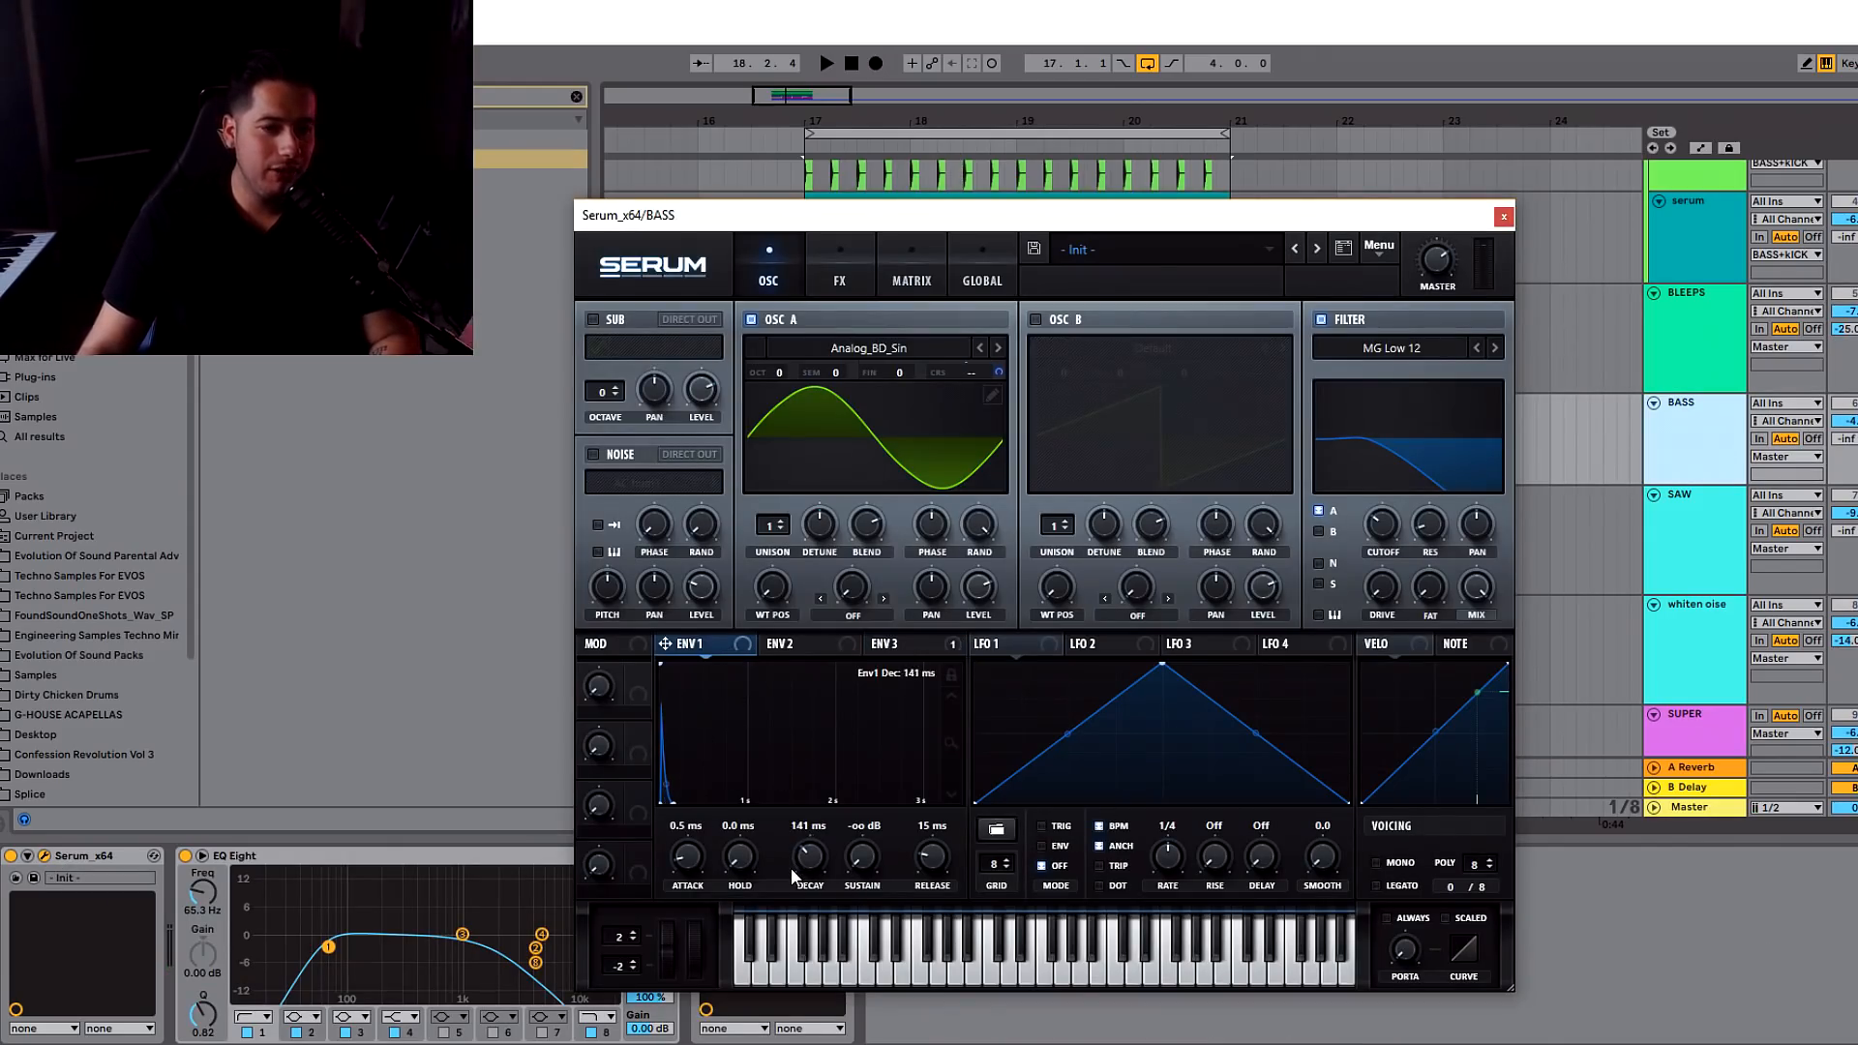
key(space)
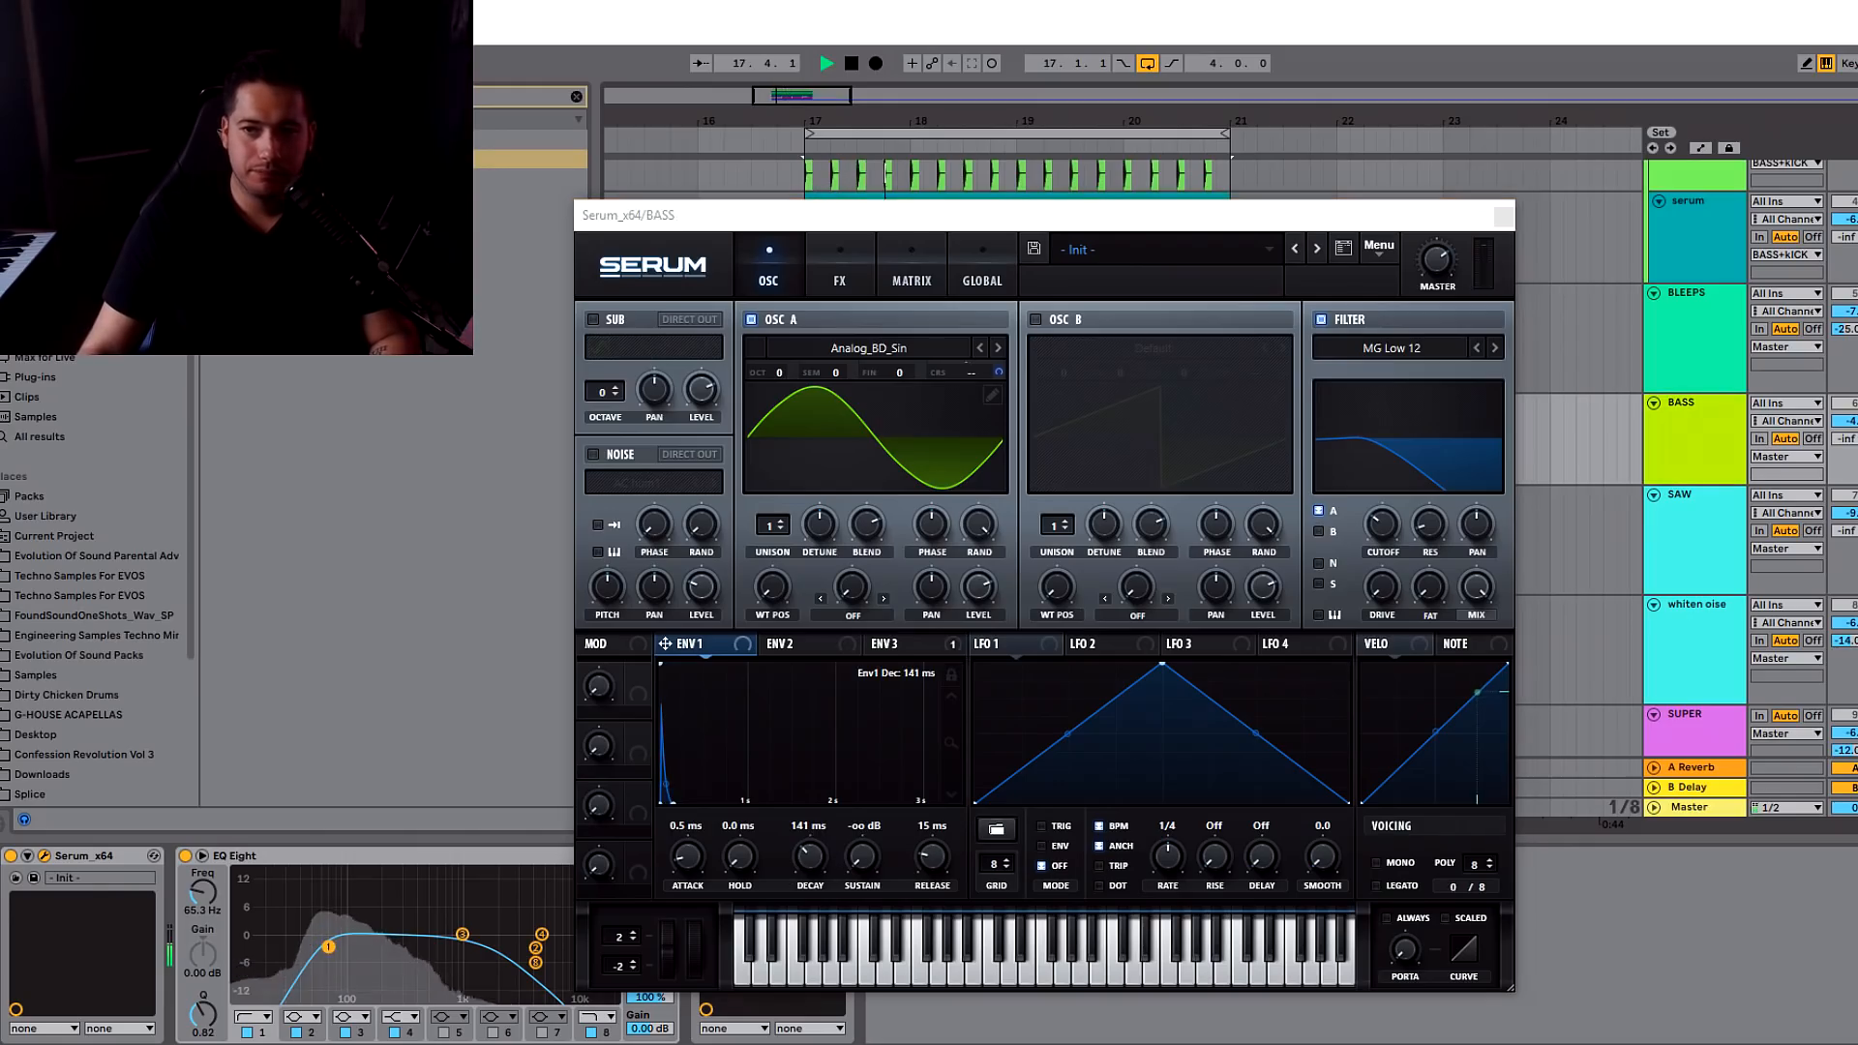
click(1504, 211)
- Try a higher volume of about -5 dB on the BLEEPS track during playback
drag(1845, 312, 1846, 295)
click(1717, 324)
key(space)
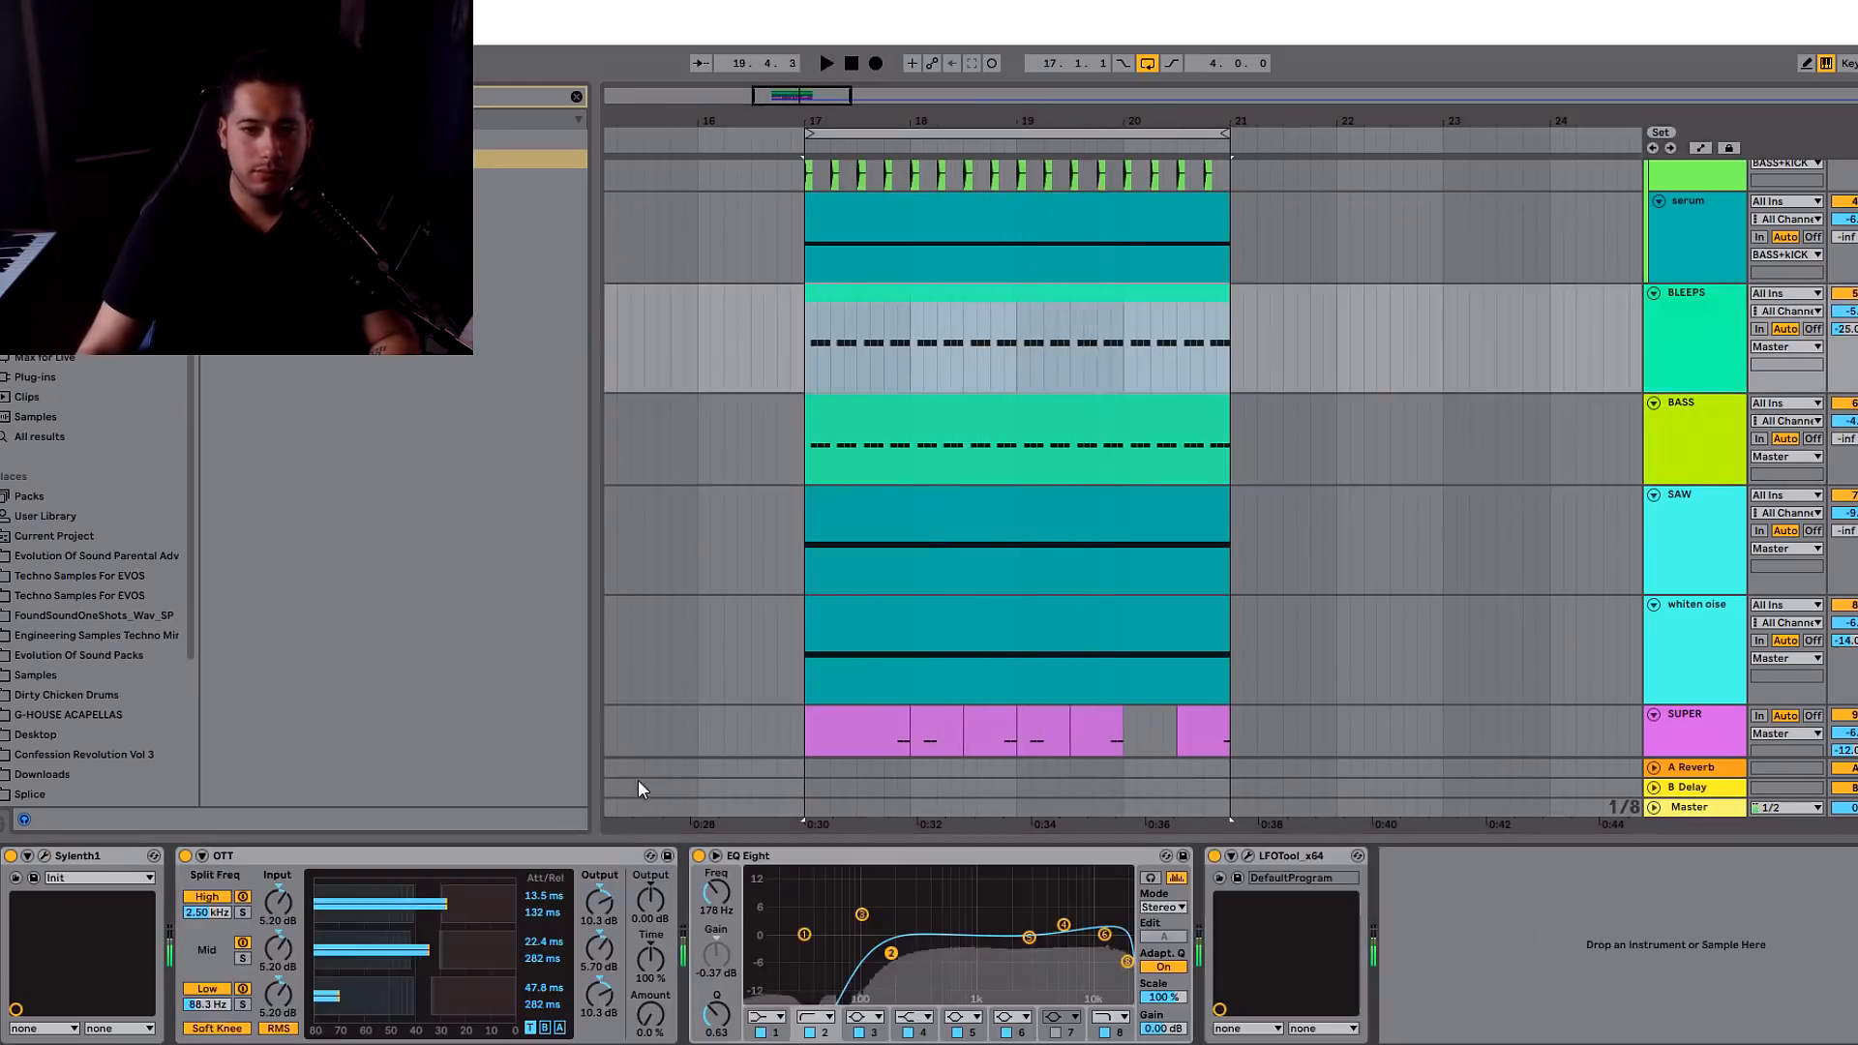
- Open the SAW track's Serum, examine its distortion and multiband compressor effects, and listen to the layer
click(45, 856)
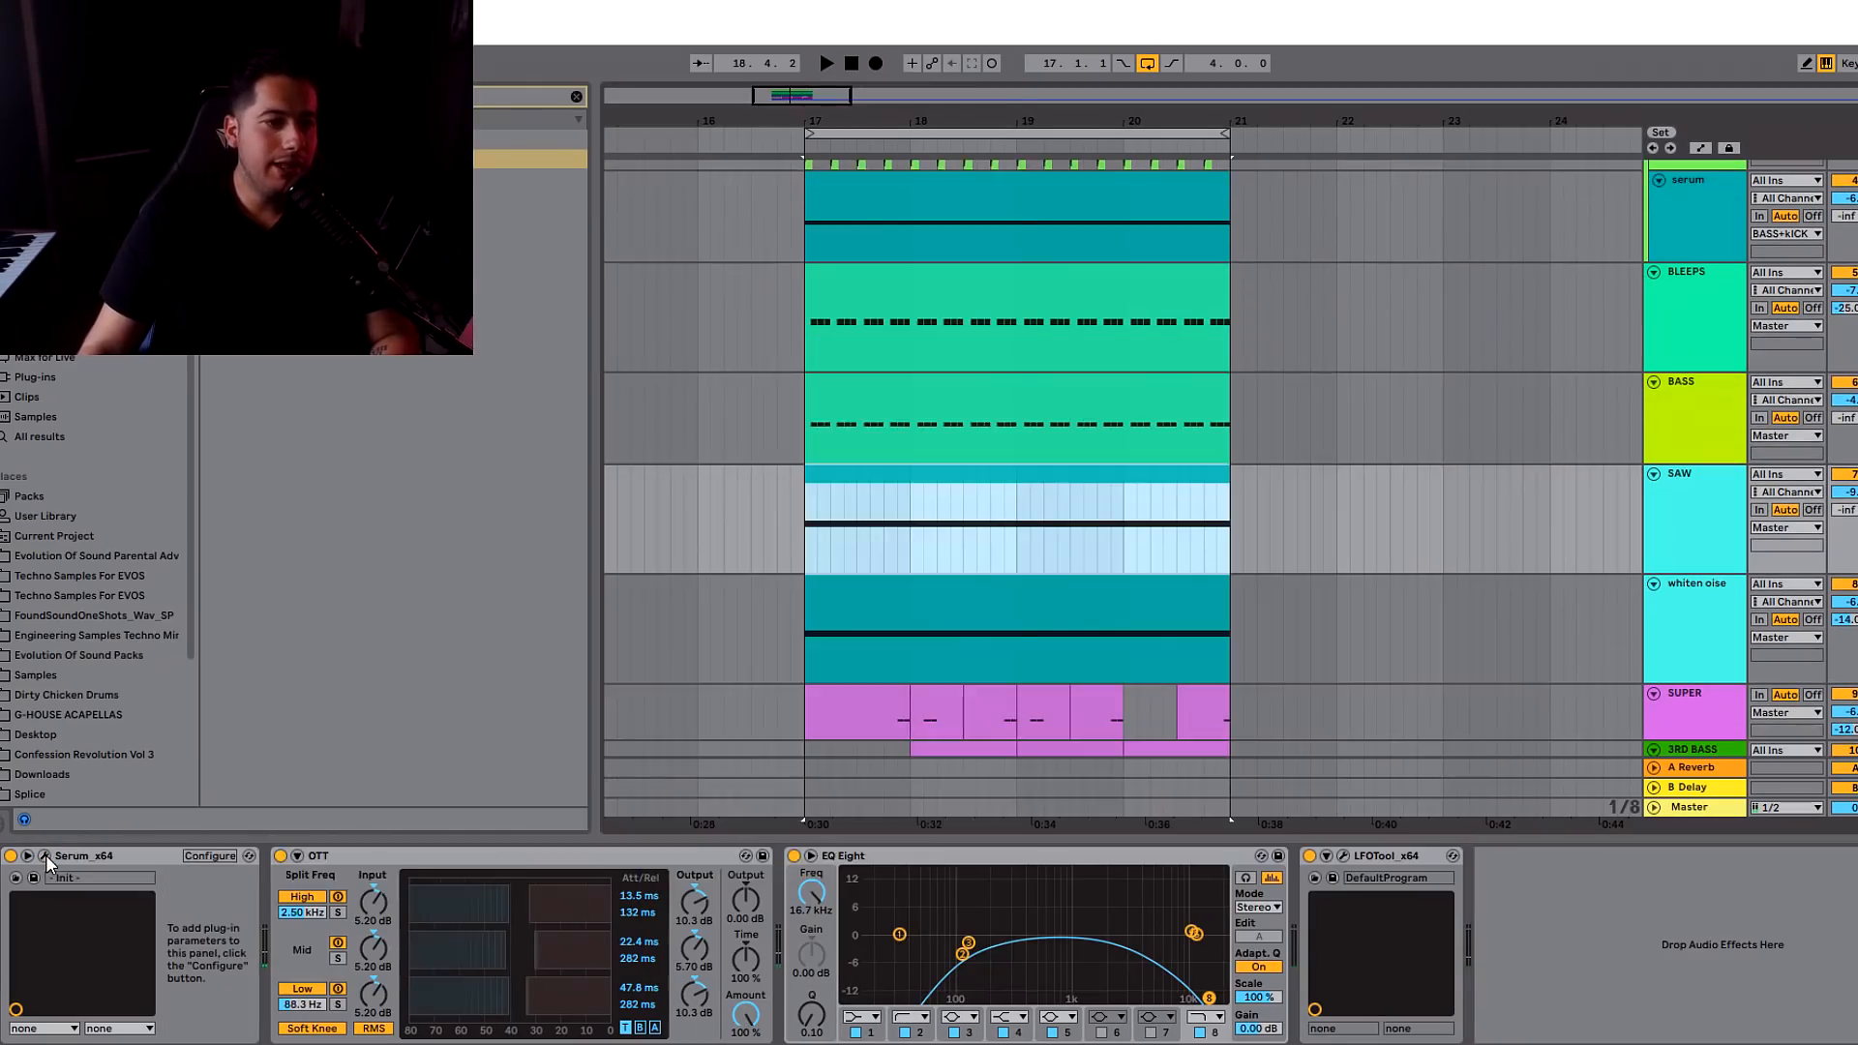
click(44, 856)
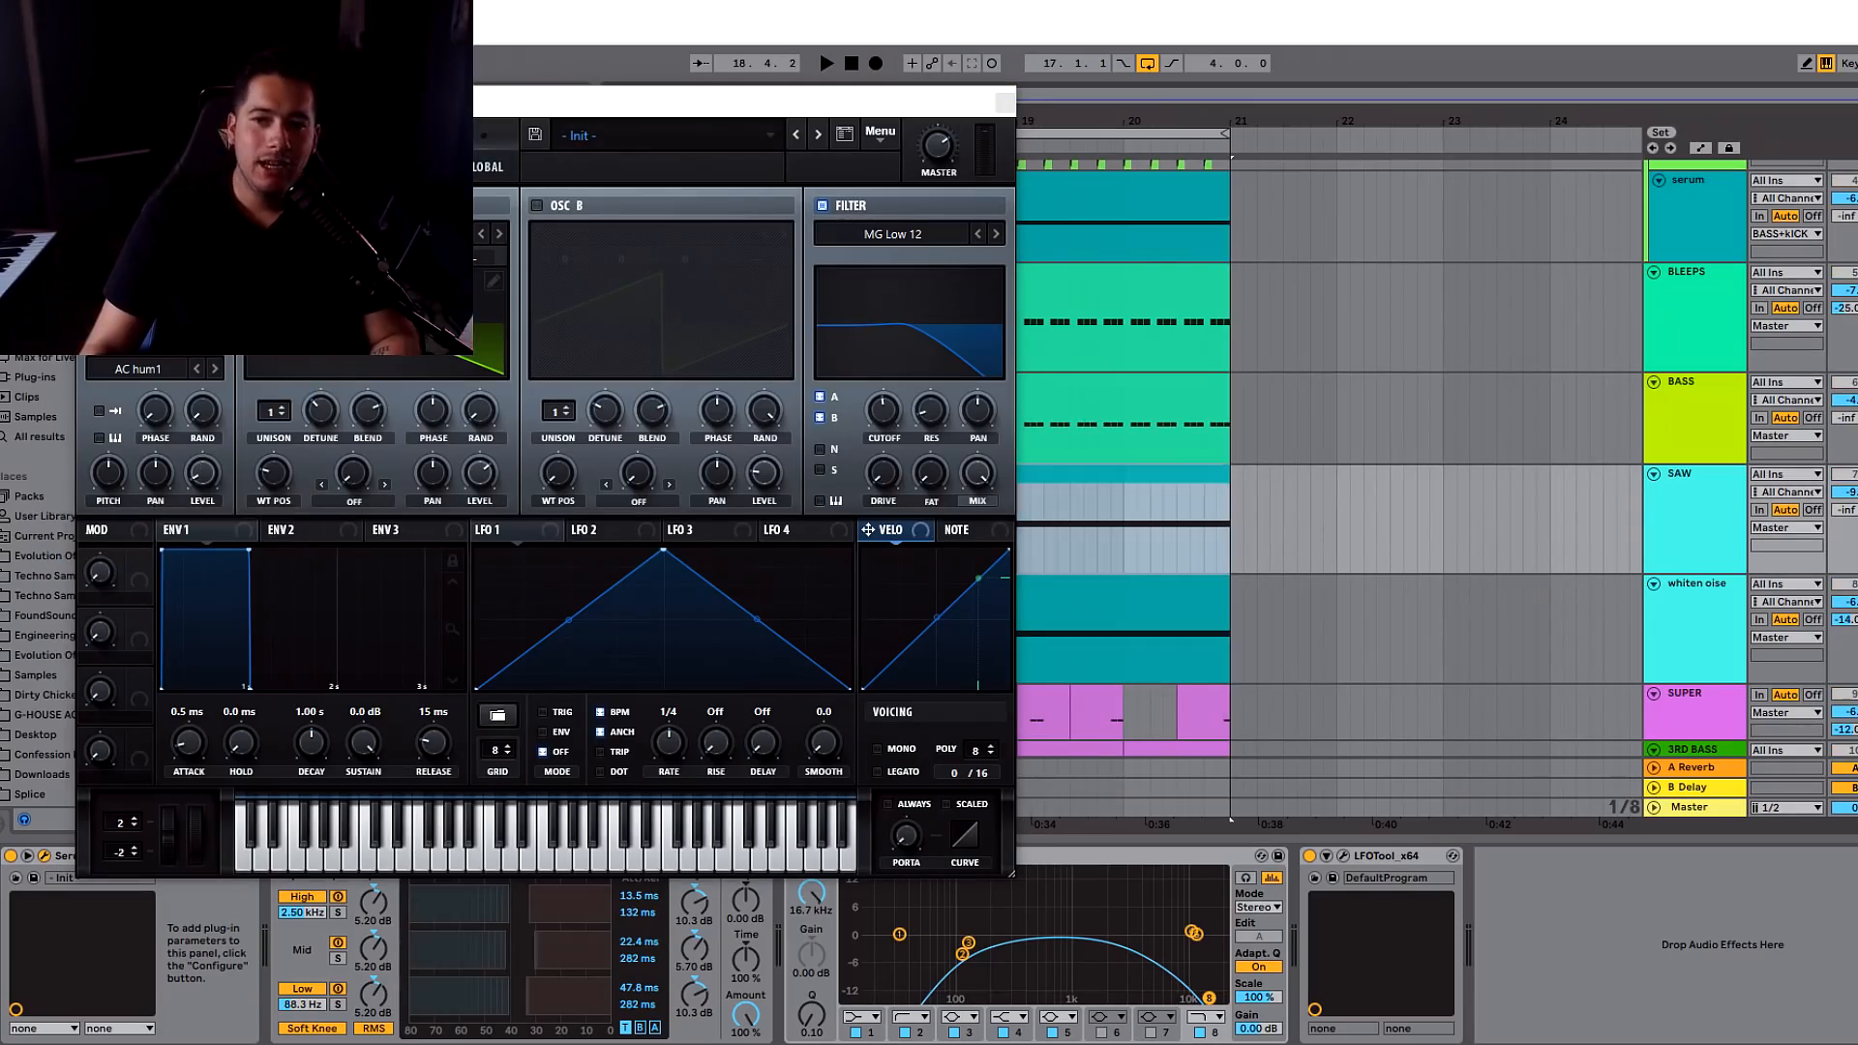
click(344, 163)
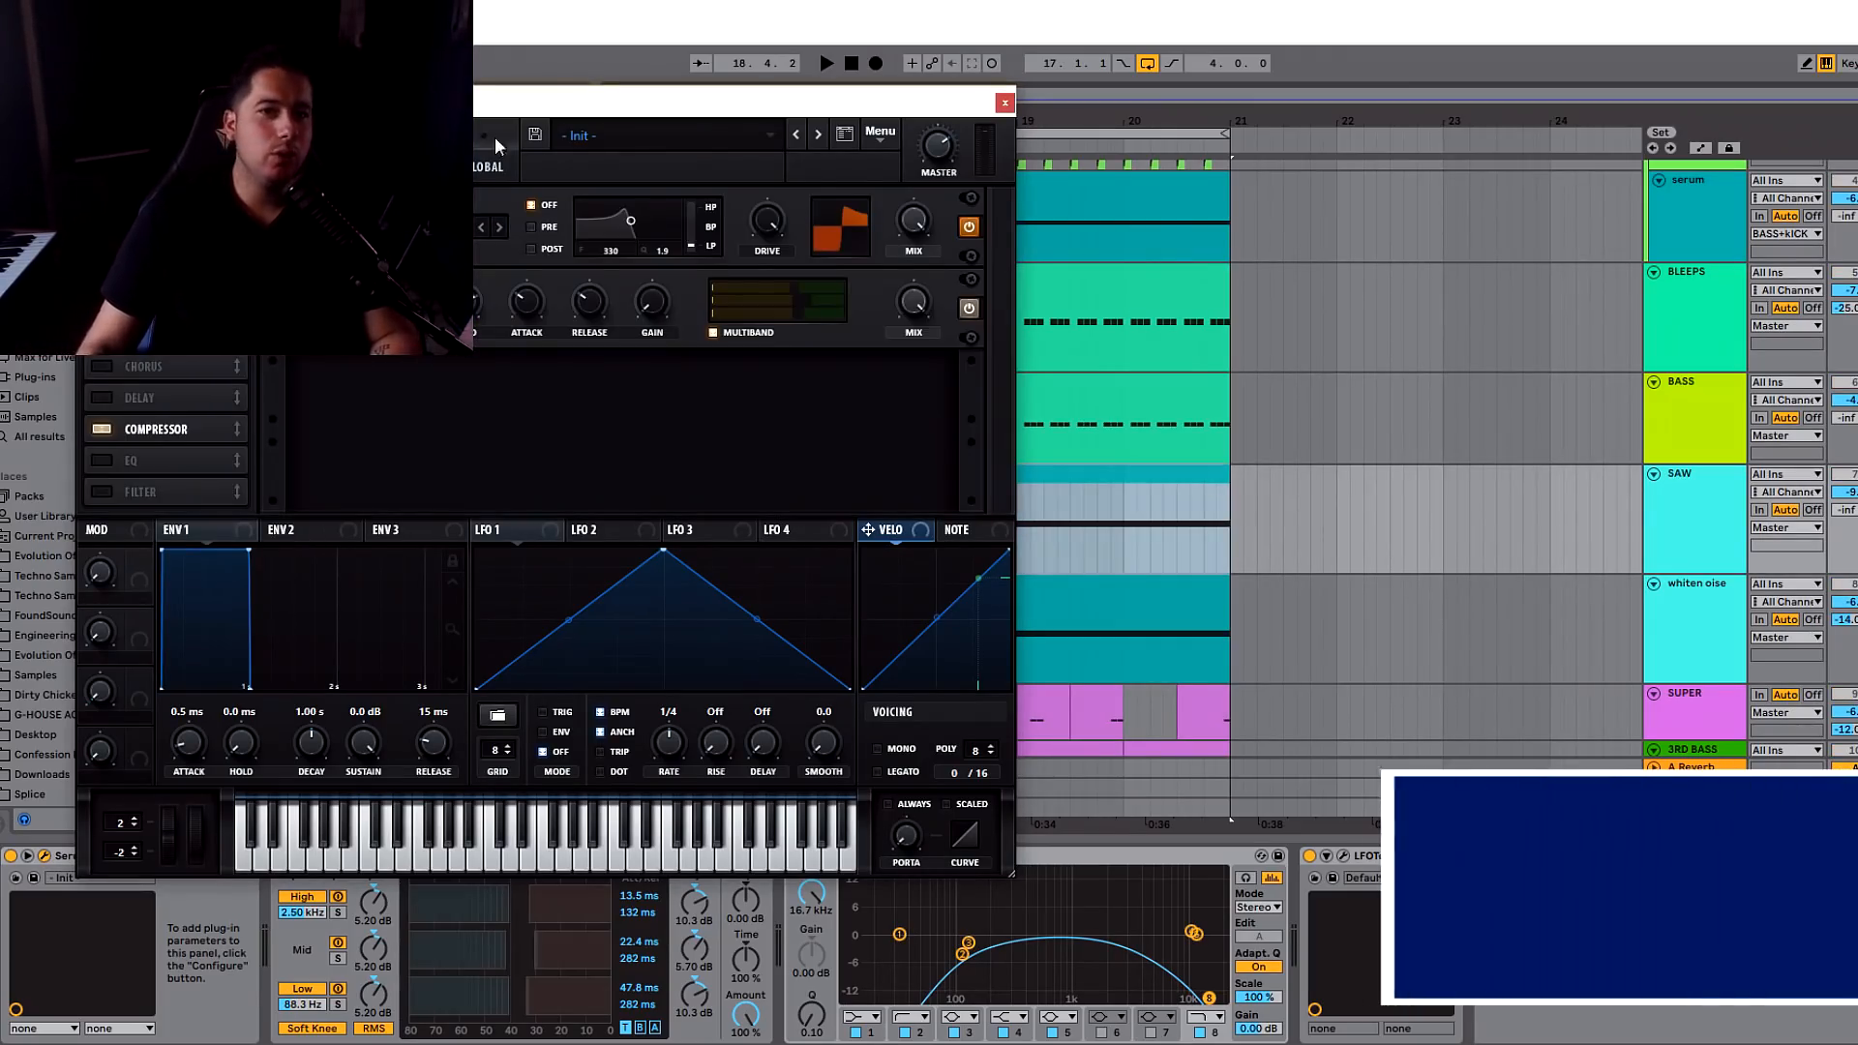
key(space)
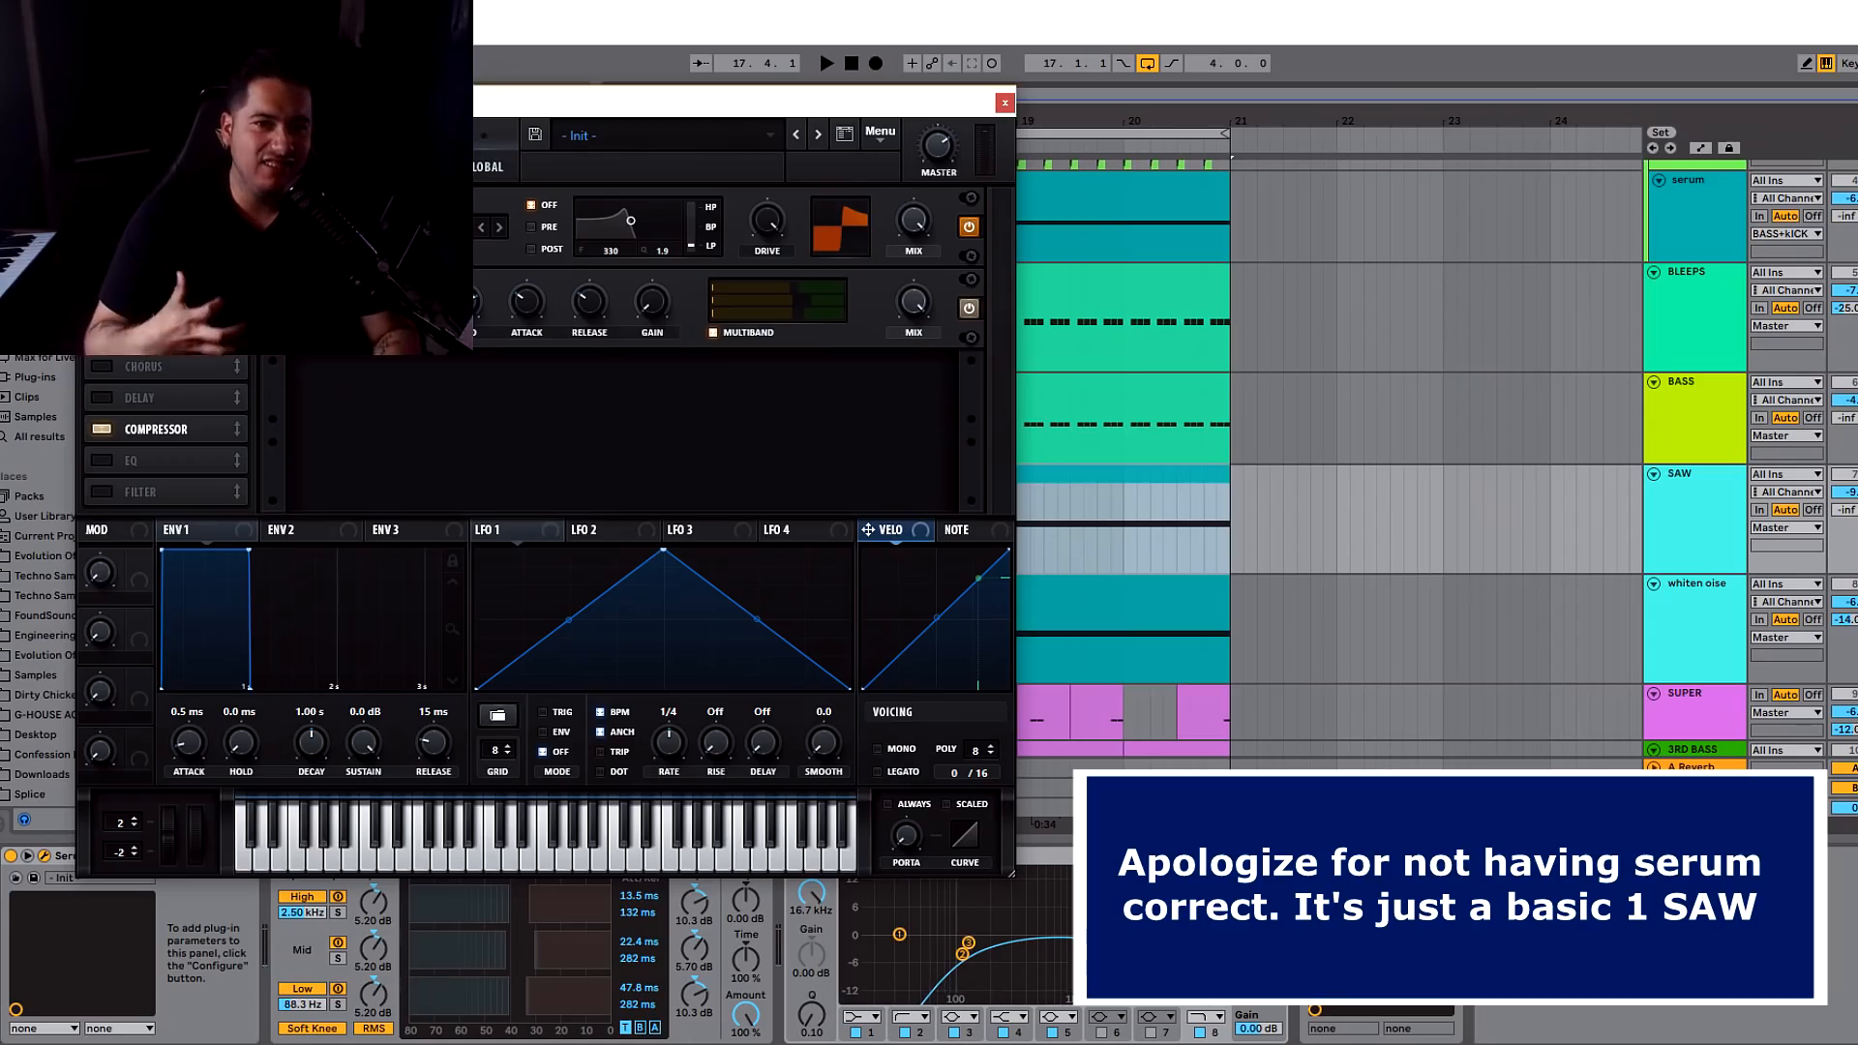
key(space)
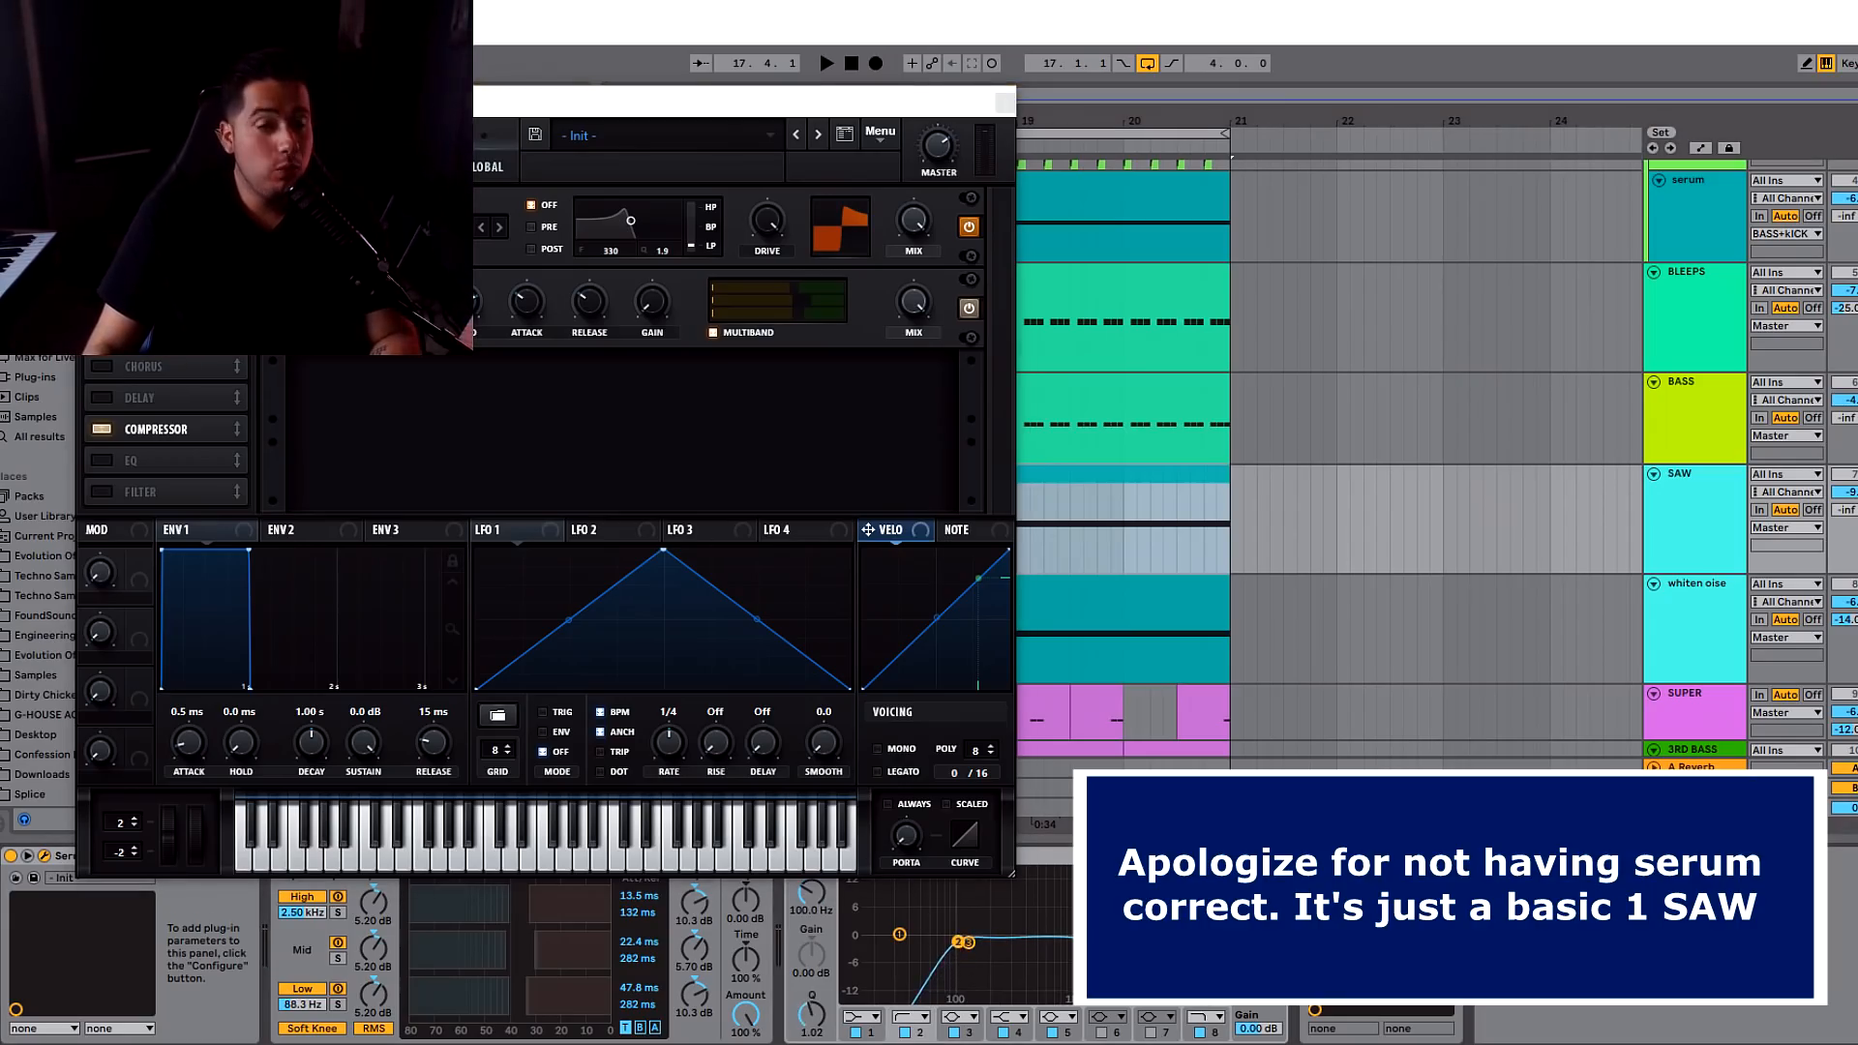
key(space)
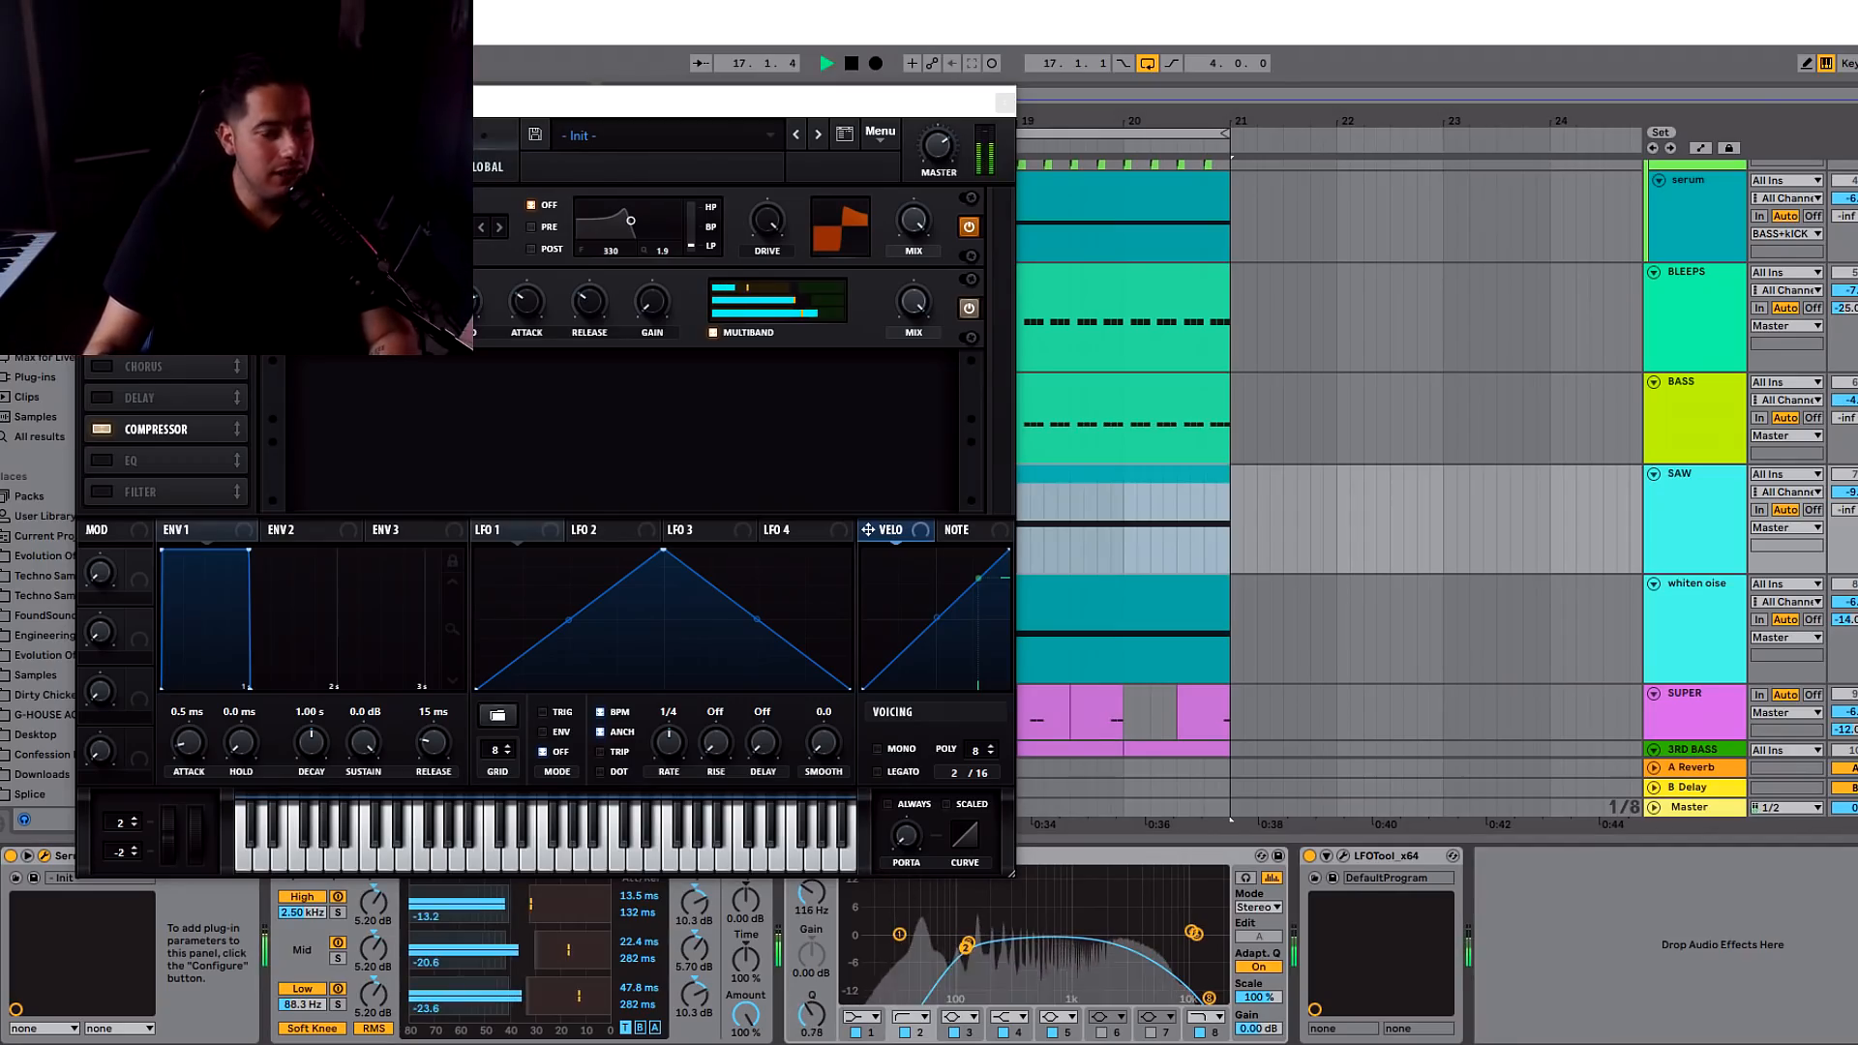
key(space)
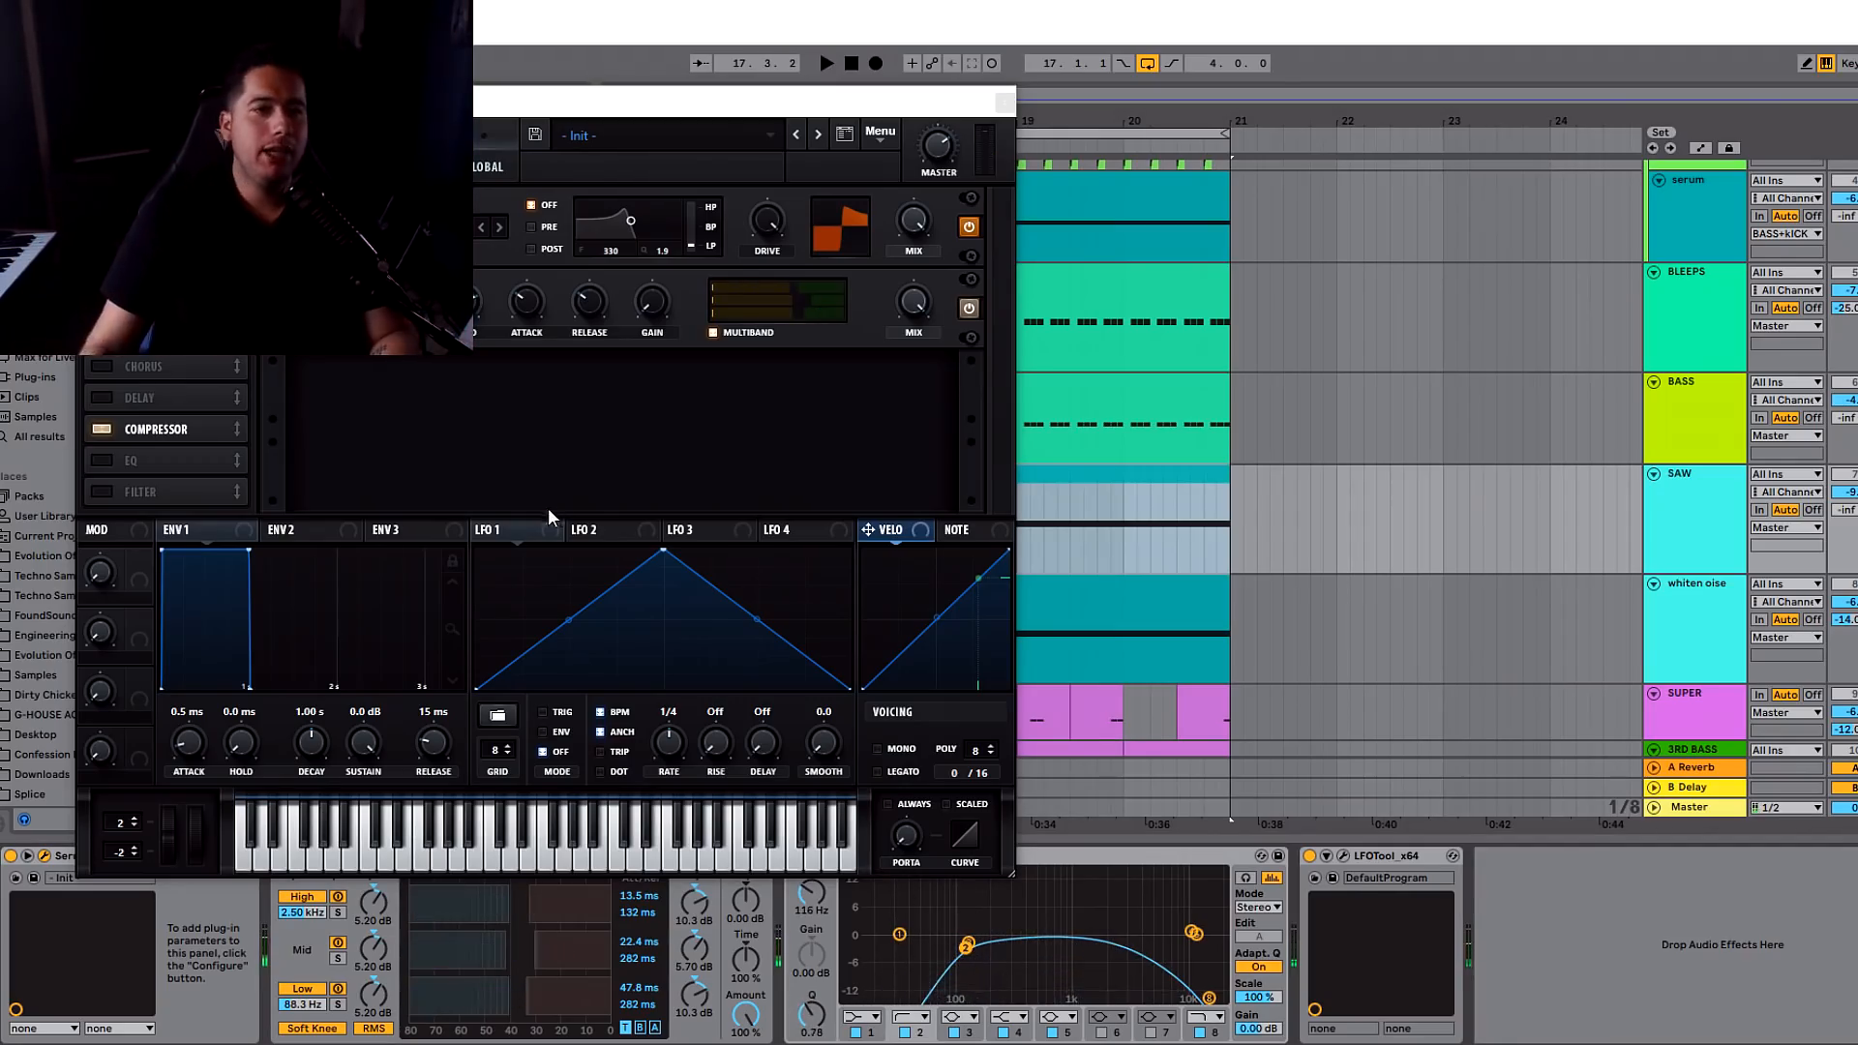
- Examine the oscillator, AC hum1 noise and filter settings of the SAW layer's Serum during playback
click(268, 159)
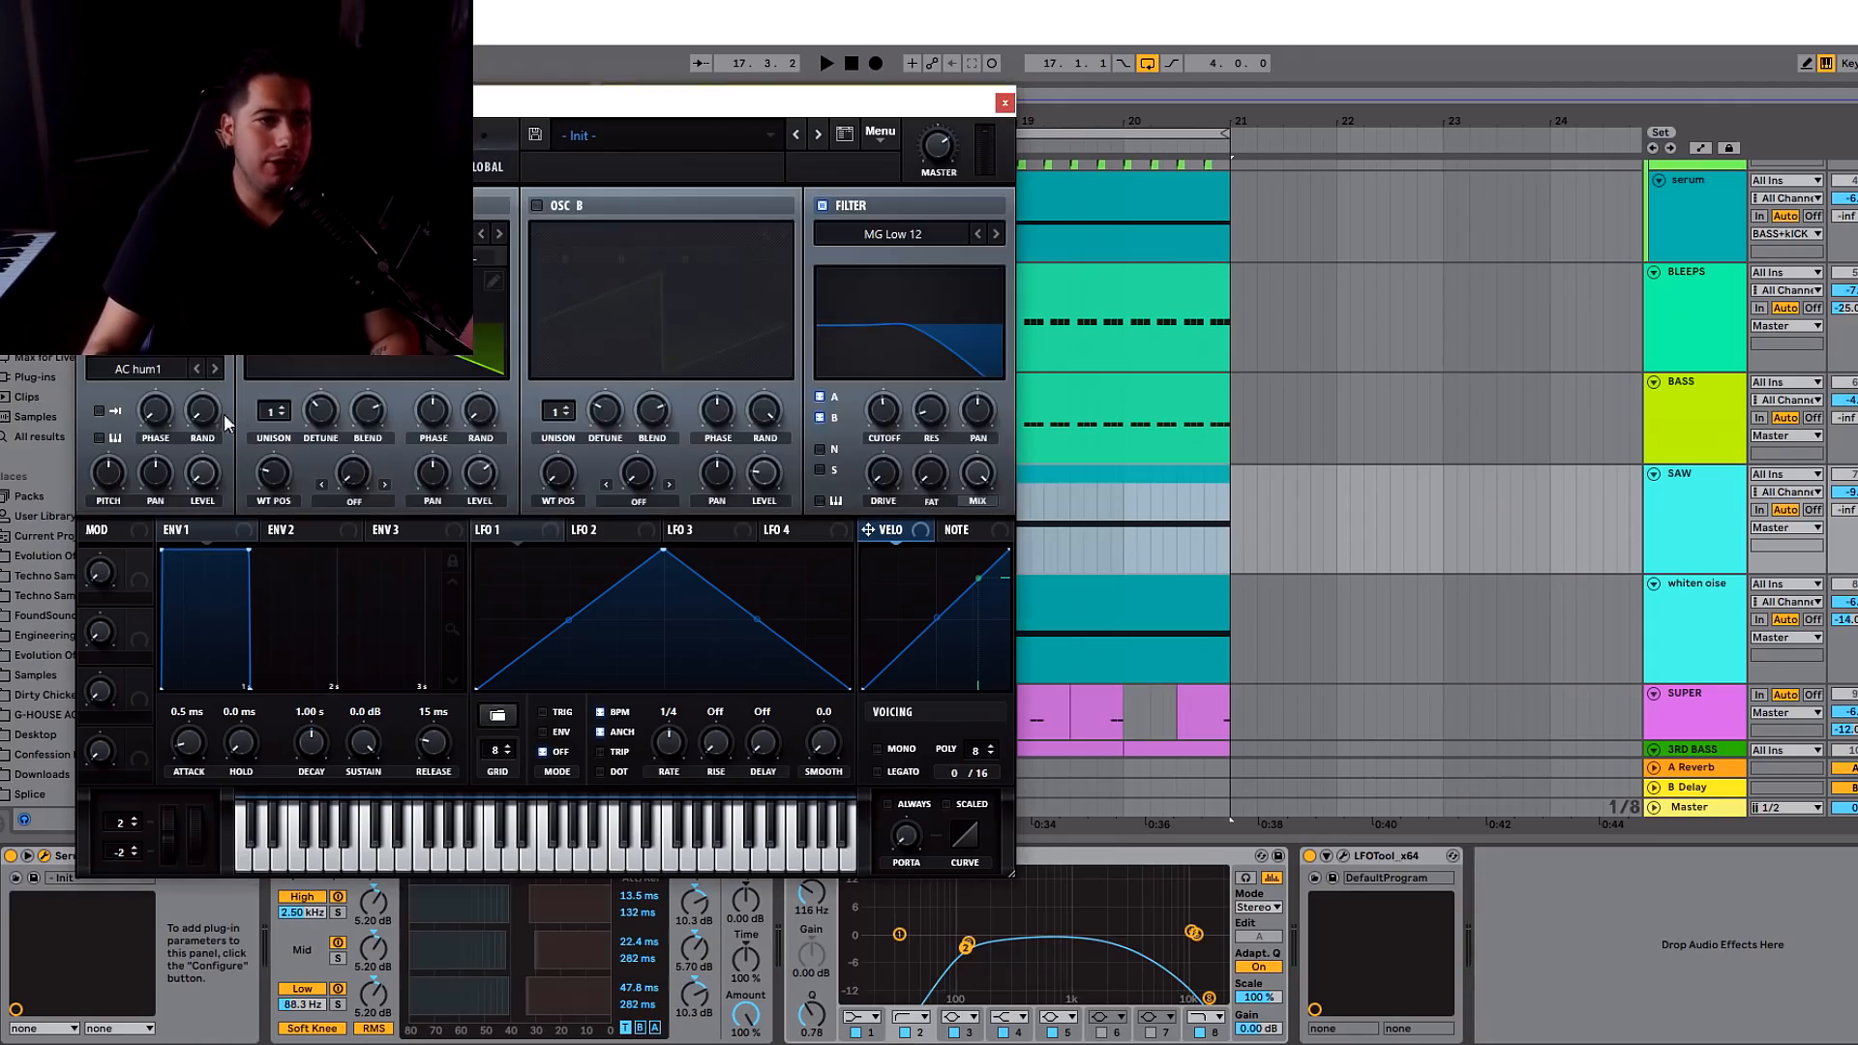
key(space)
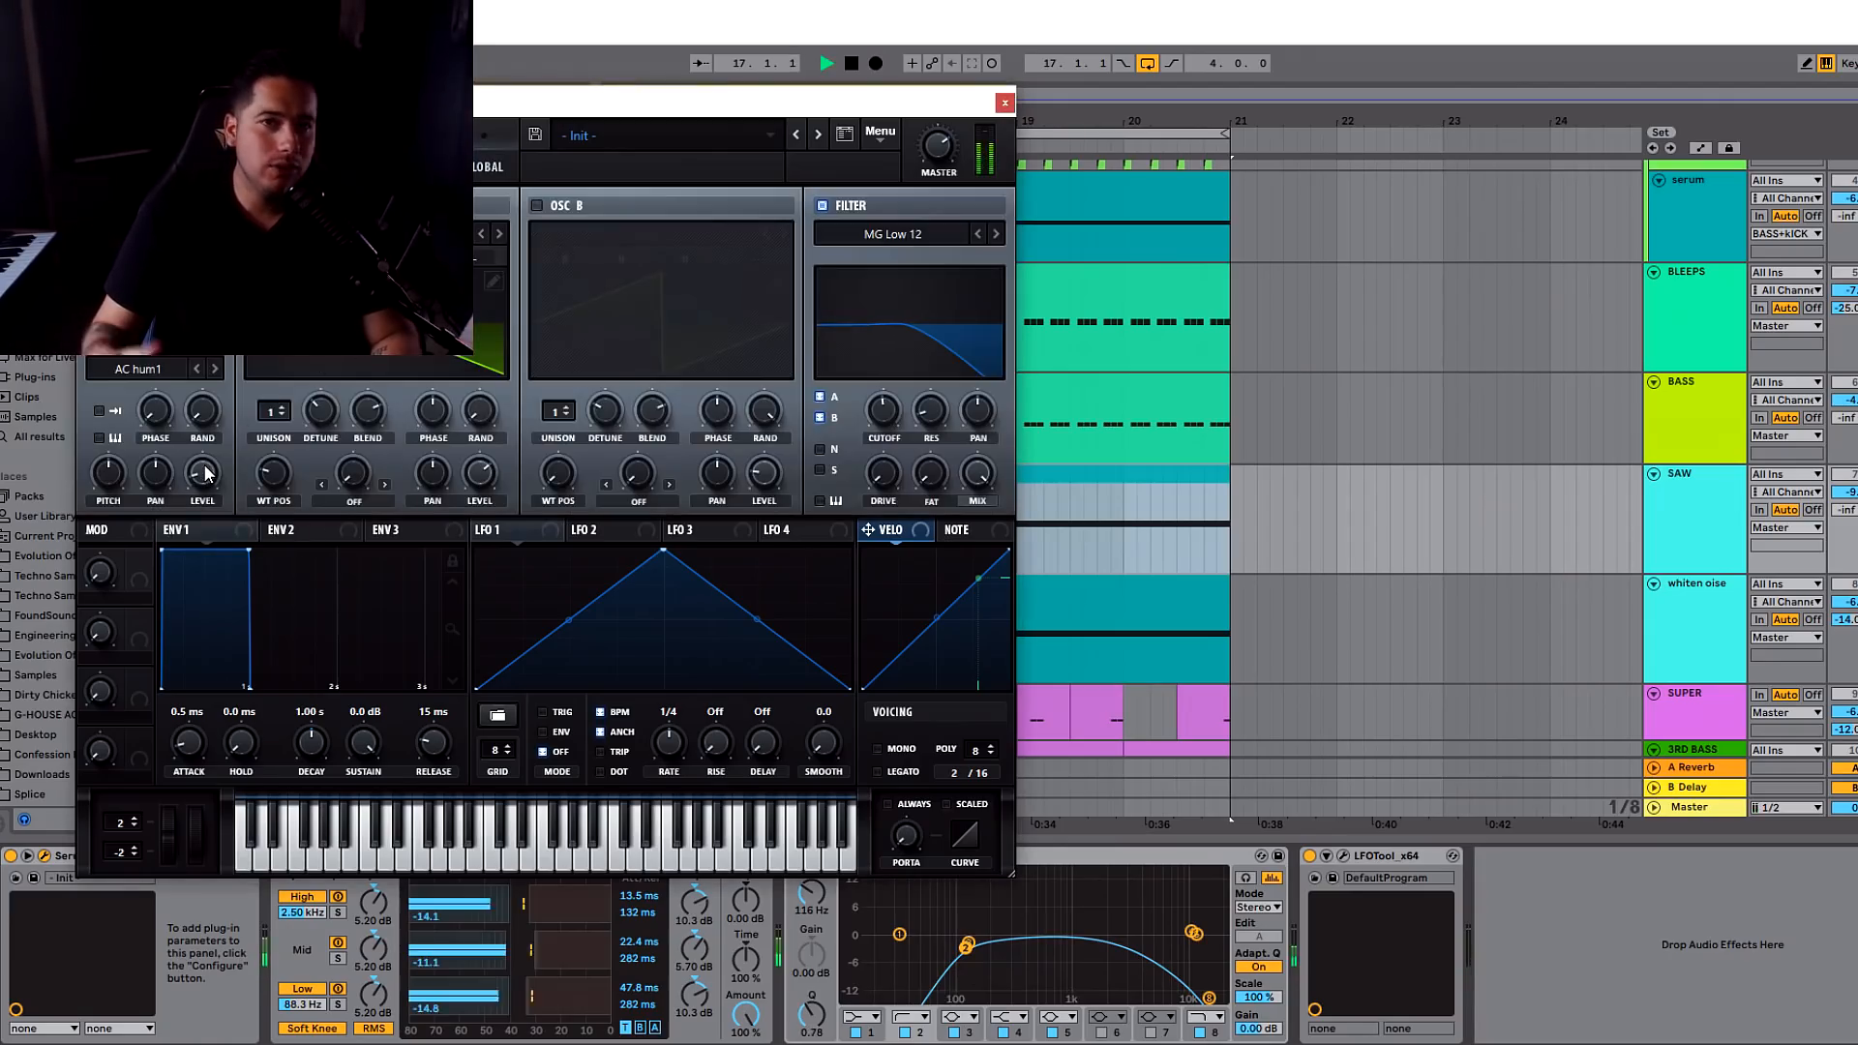
key(space)
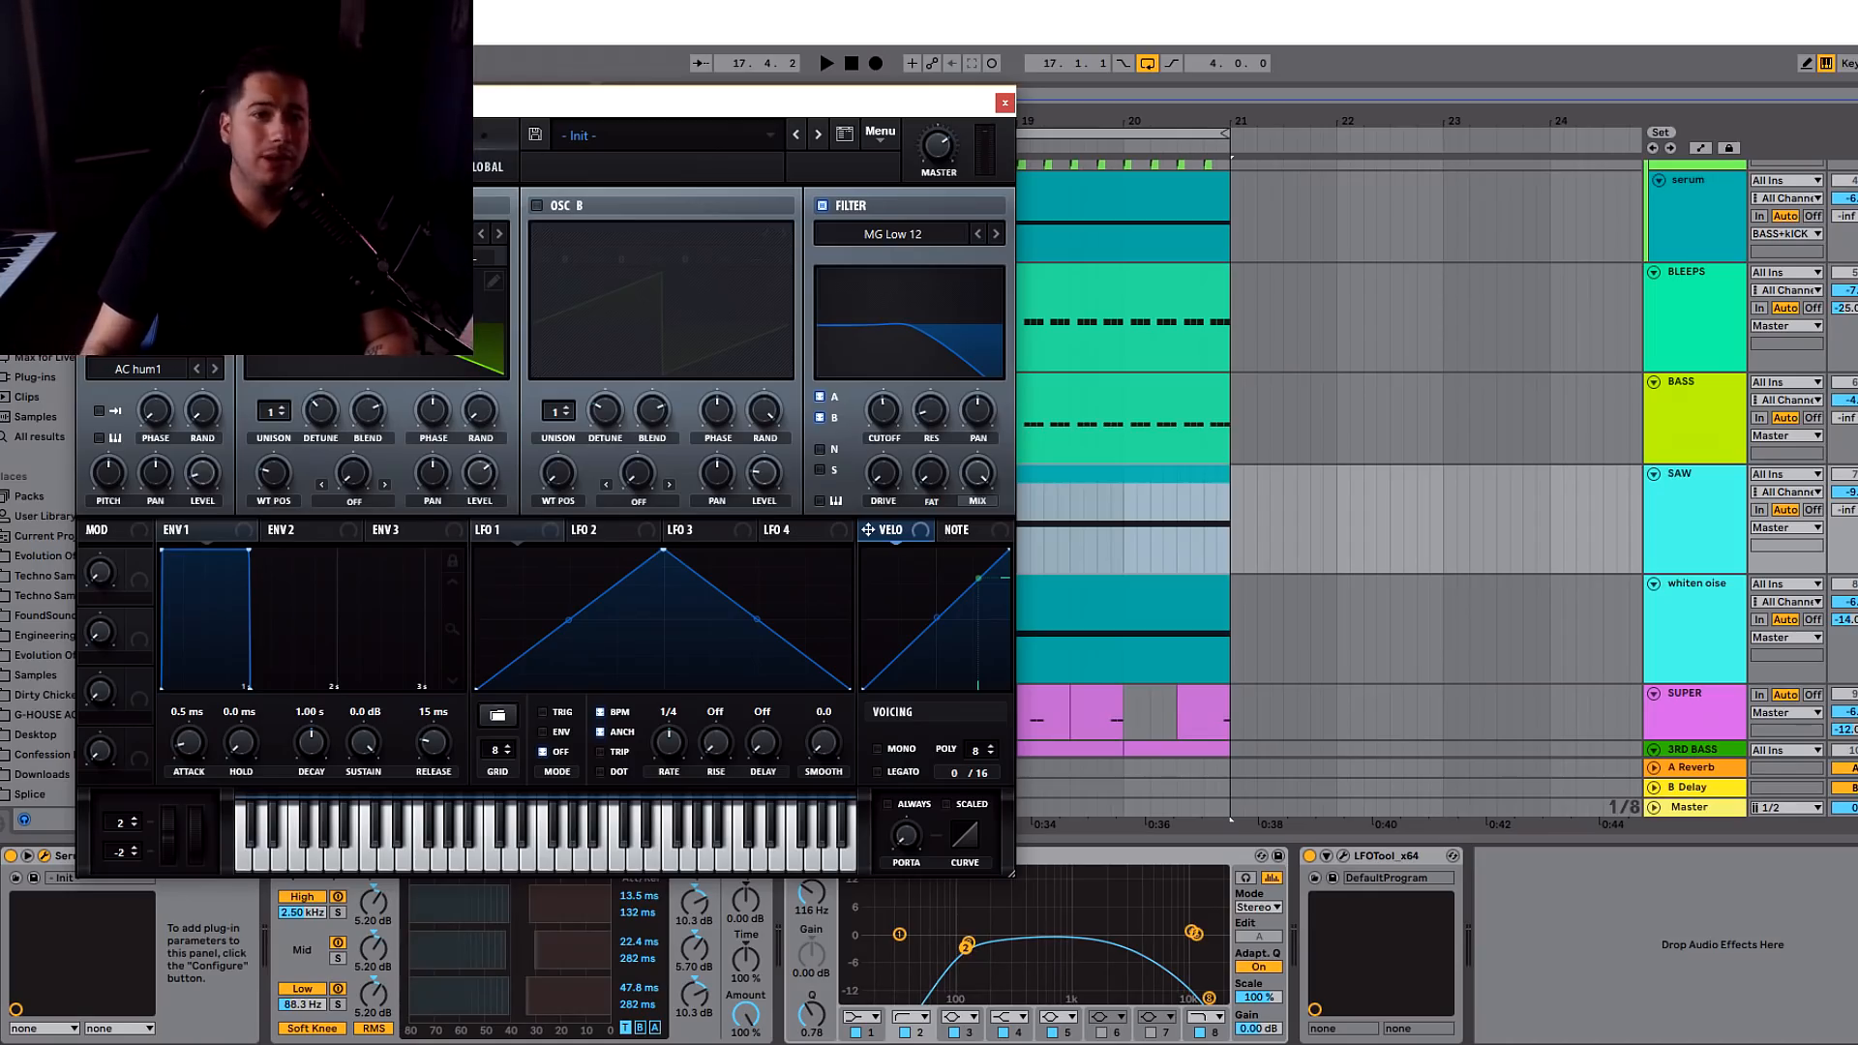
- Compare the SAW layer with Serum's compressor and distortion effects bypassed and enabled during playback
click(373, 166)
key(space)
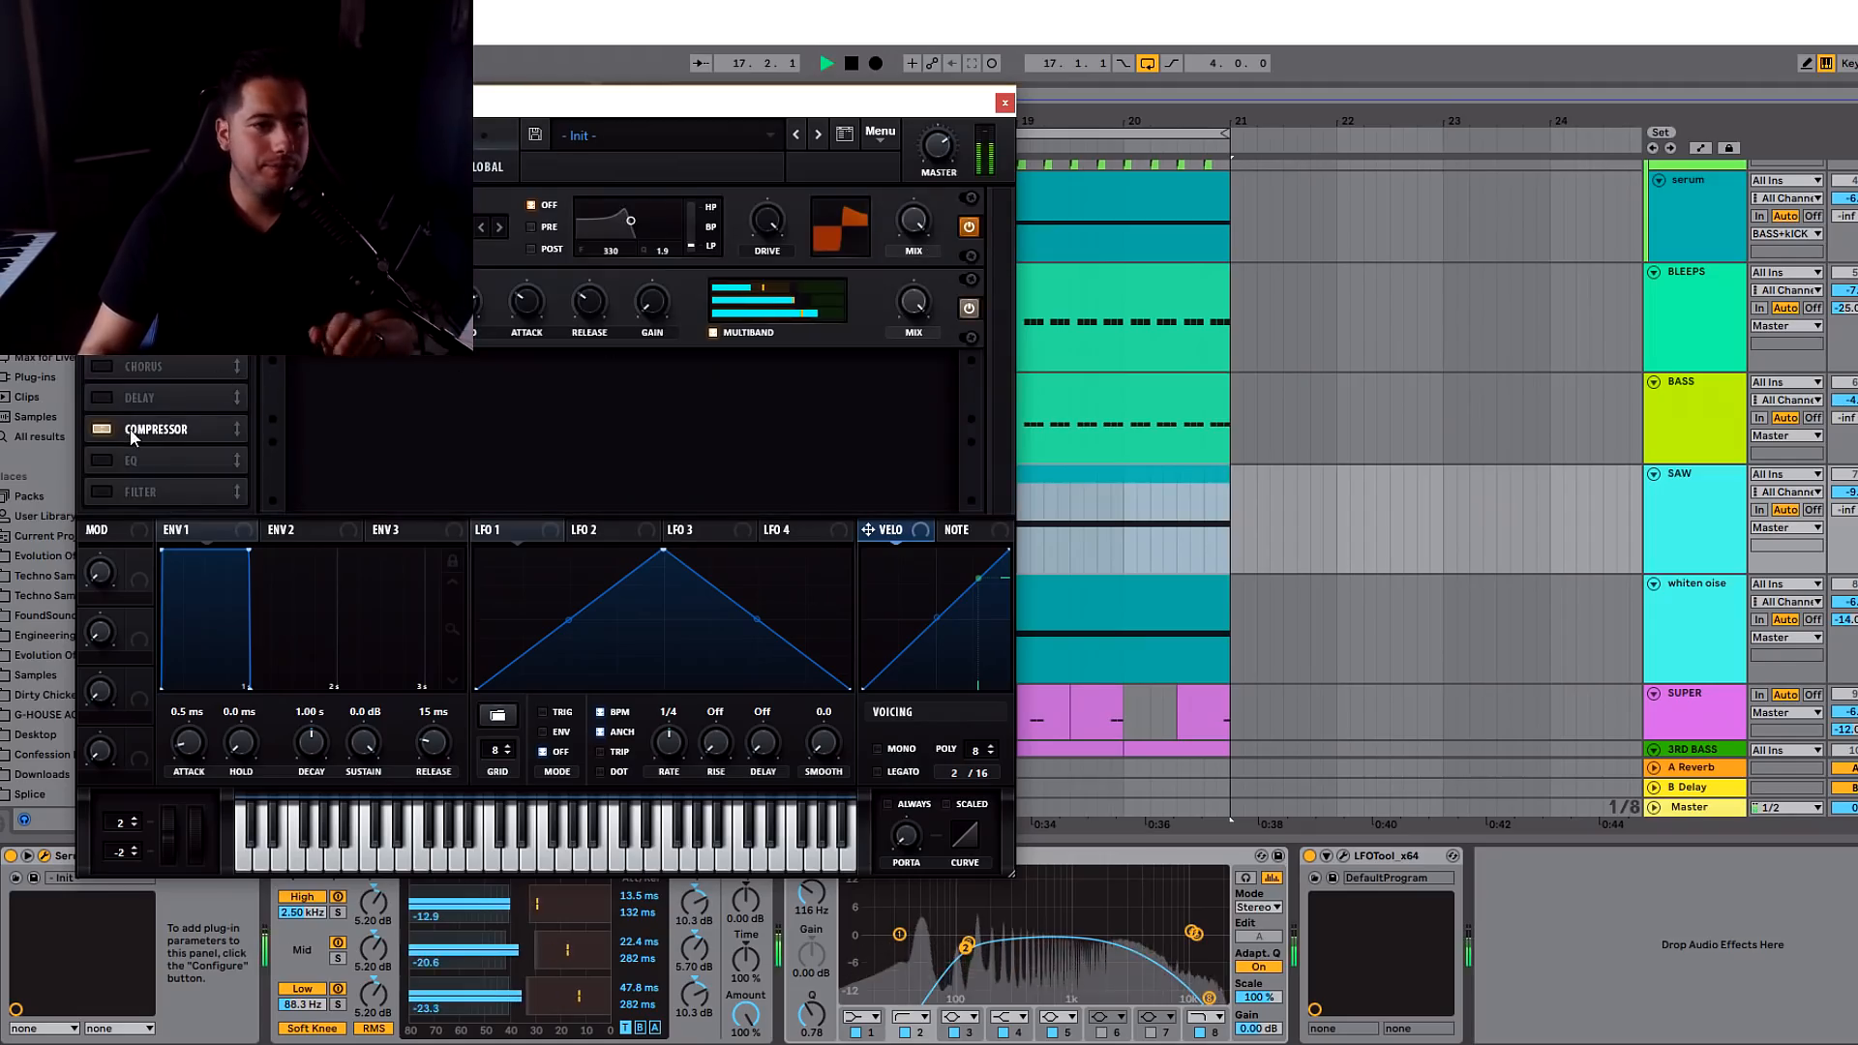
click(104, 429)
click(101, 335)
click(102, 335)
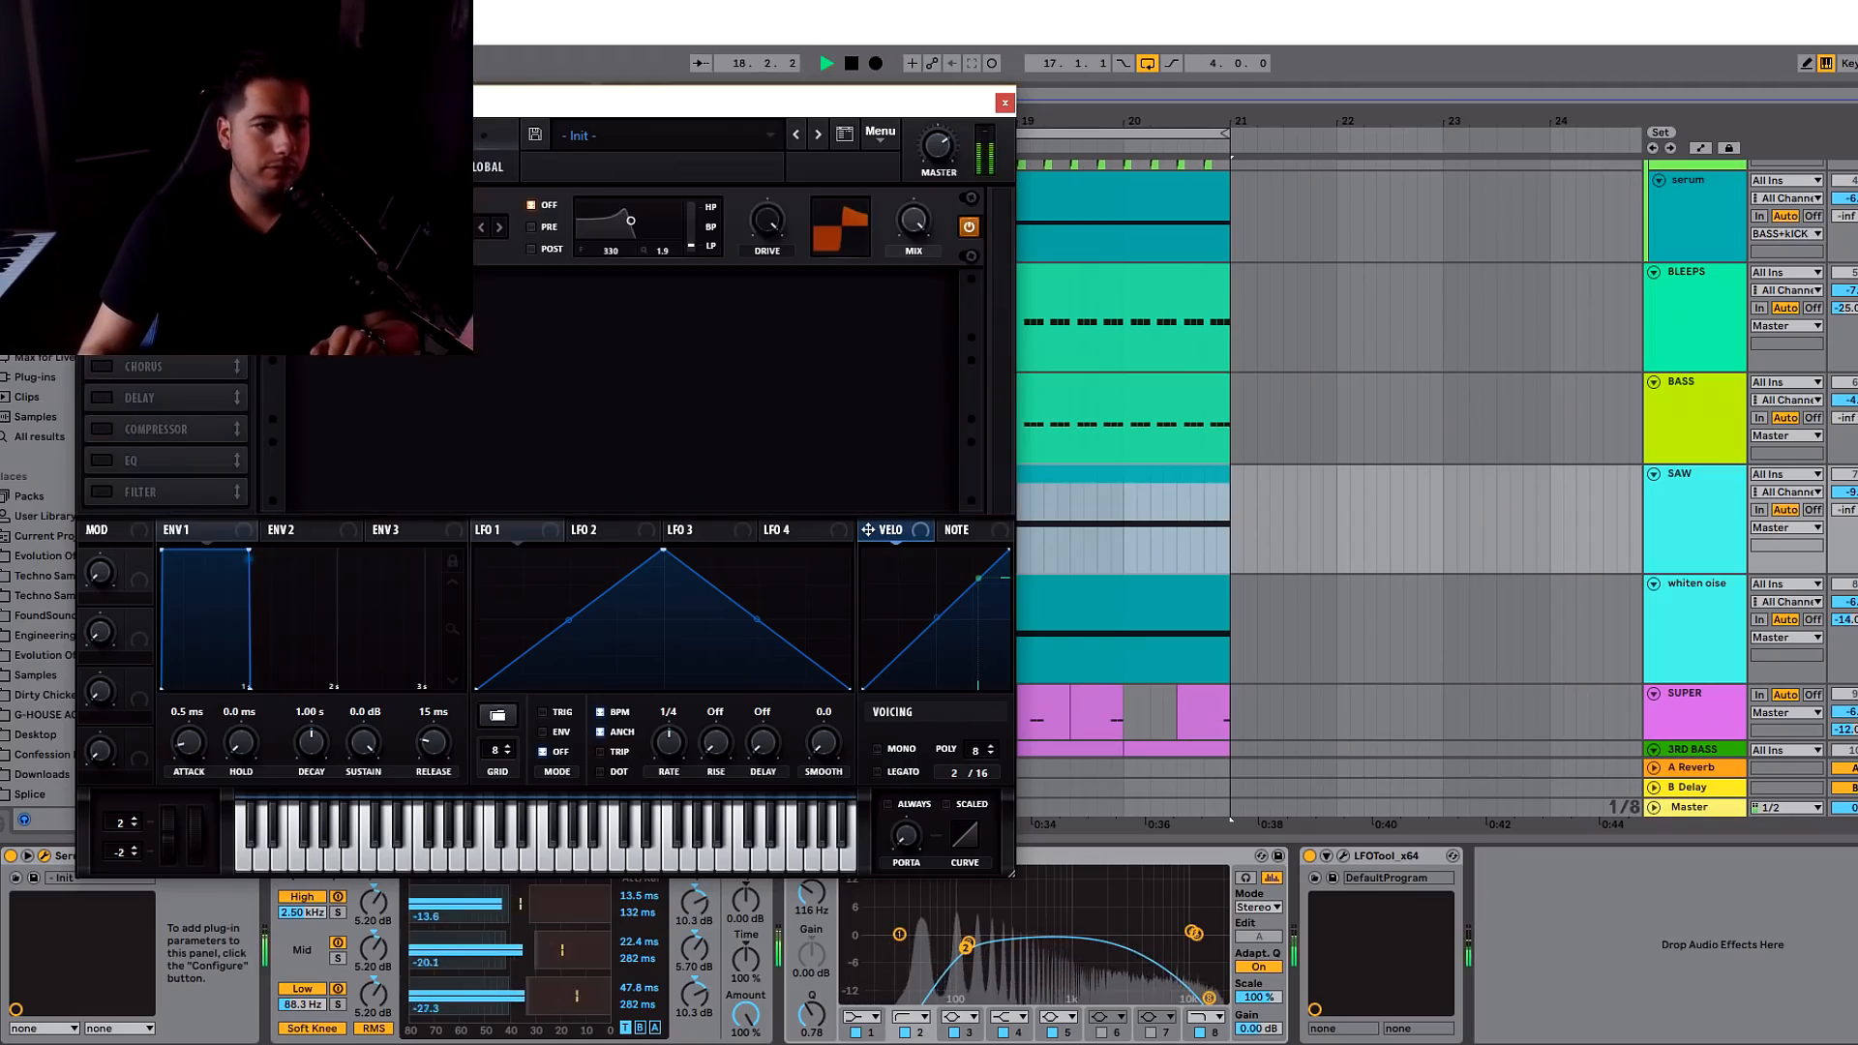
click(105, 429)
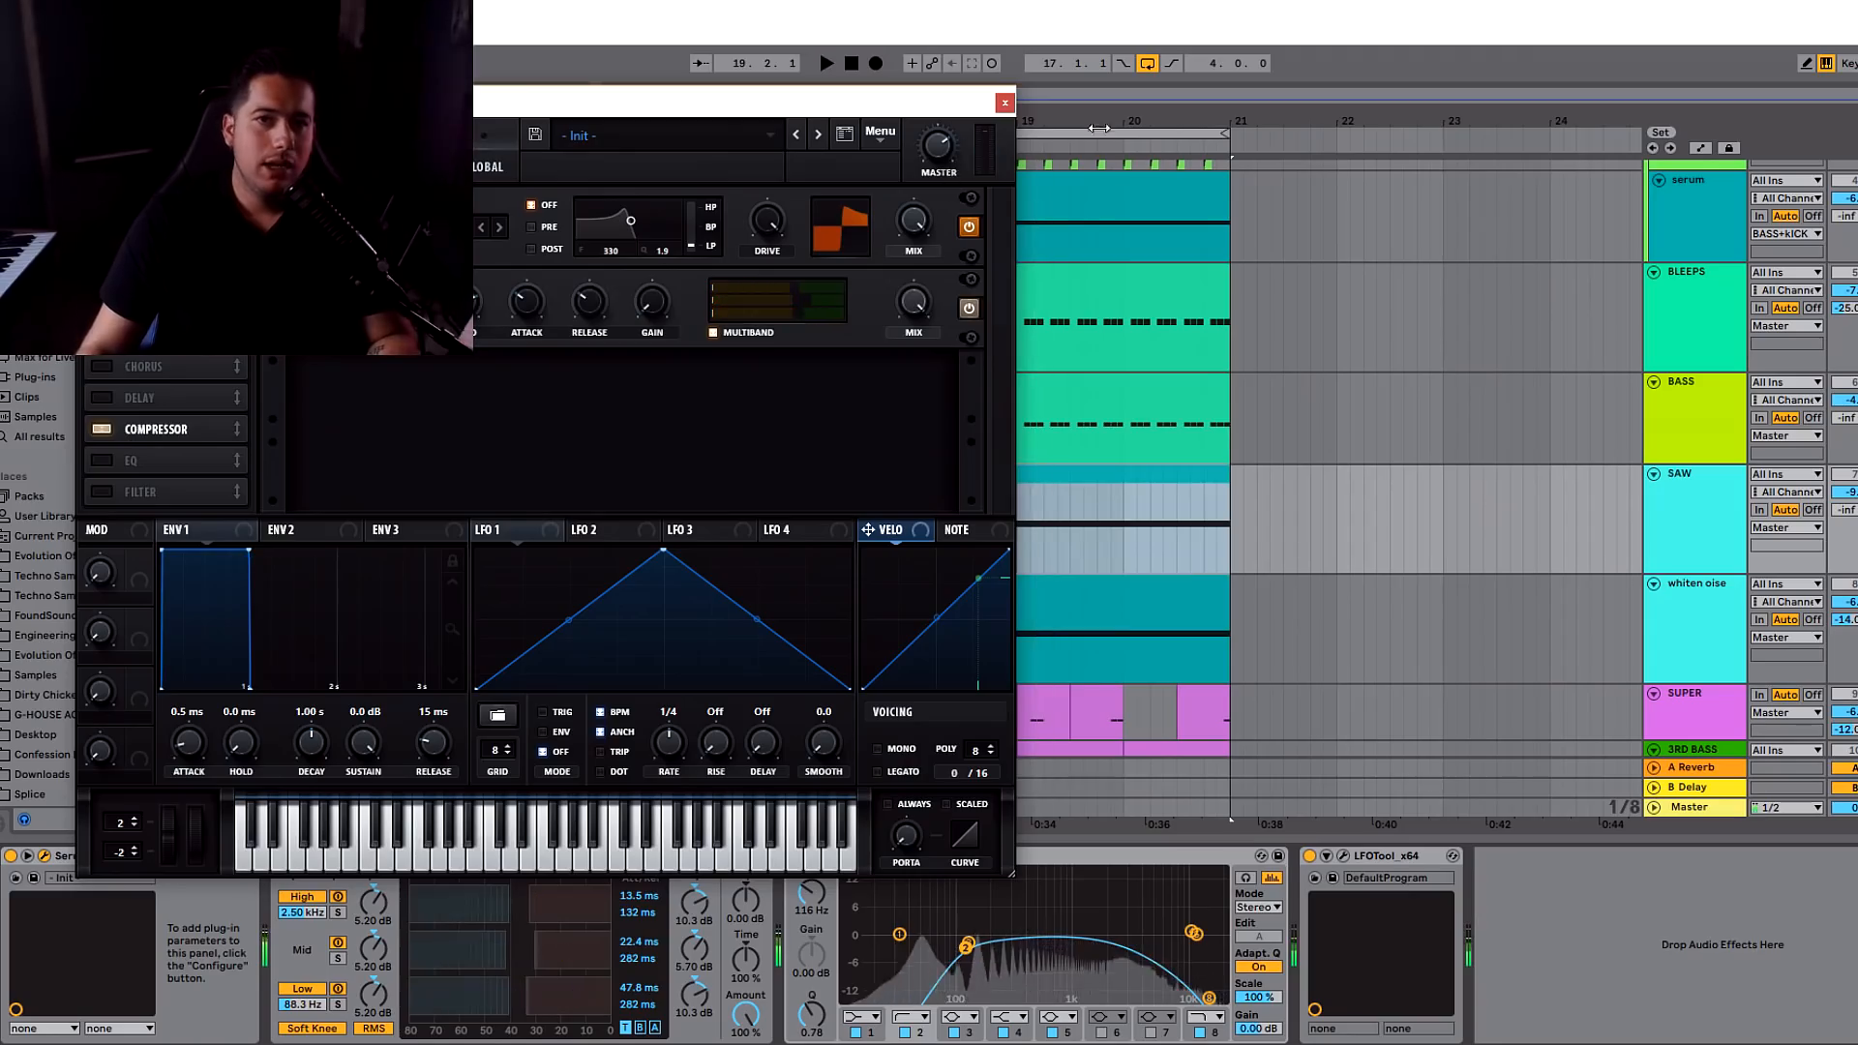
- Close the SAW track's Serum, check its EQ Eight, and open its LFOTool to view the volume-ducking curve
click(1004, 102)
key(space)
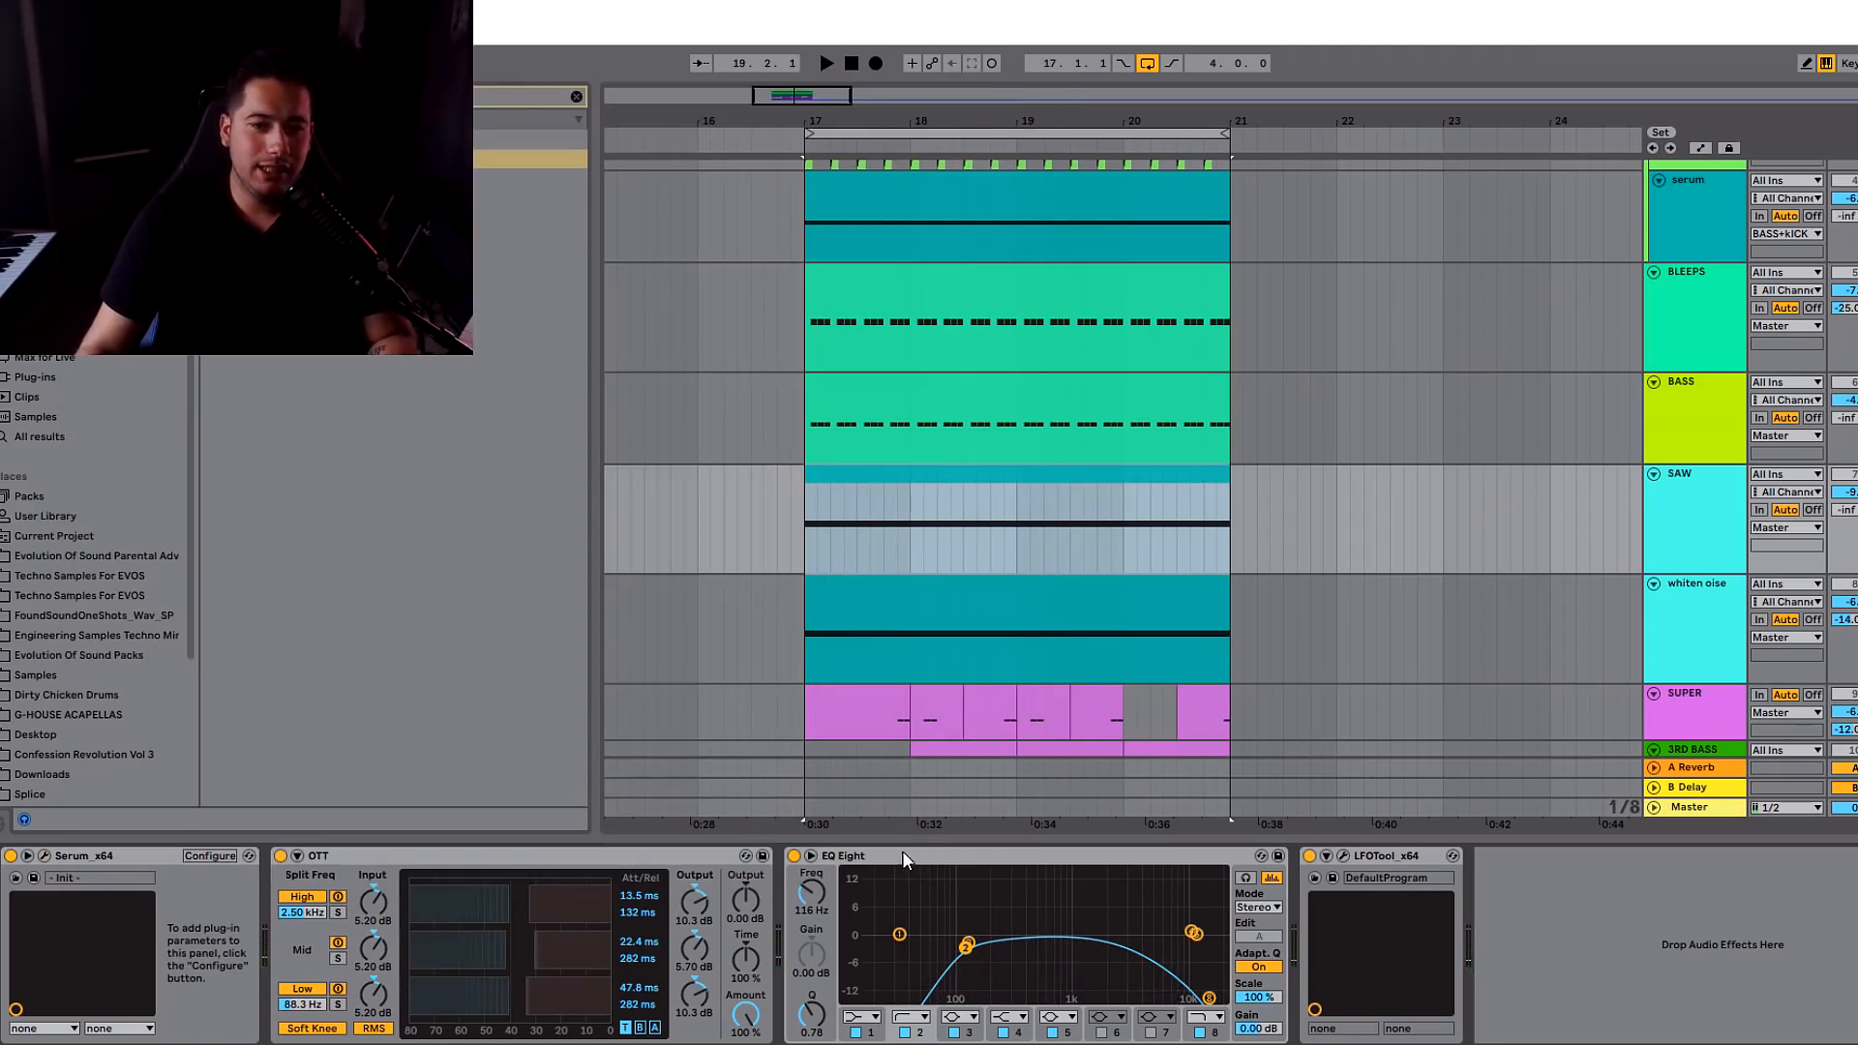
click(902, 851)
click(1344, 855)
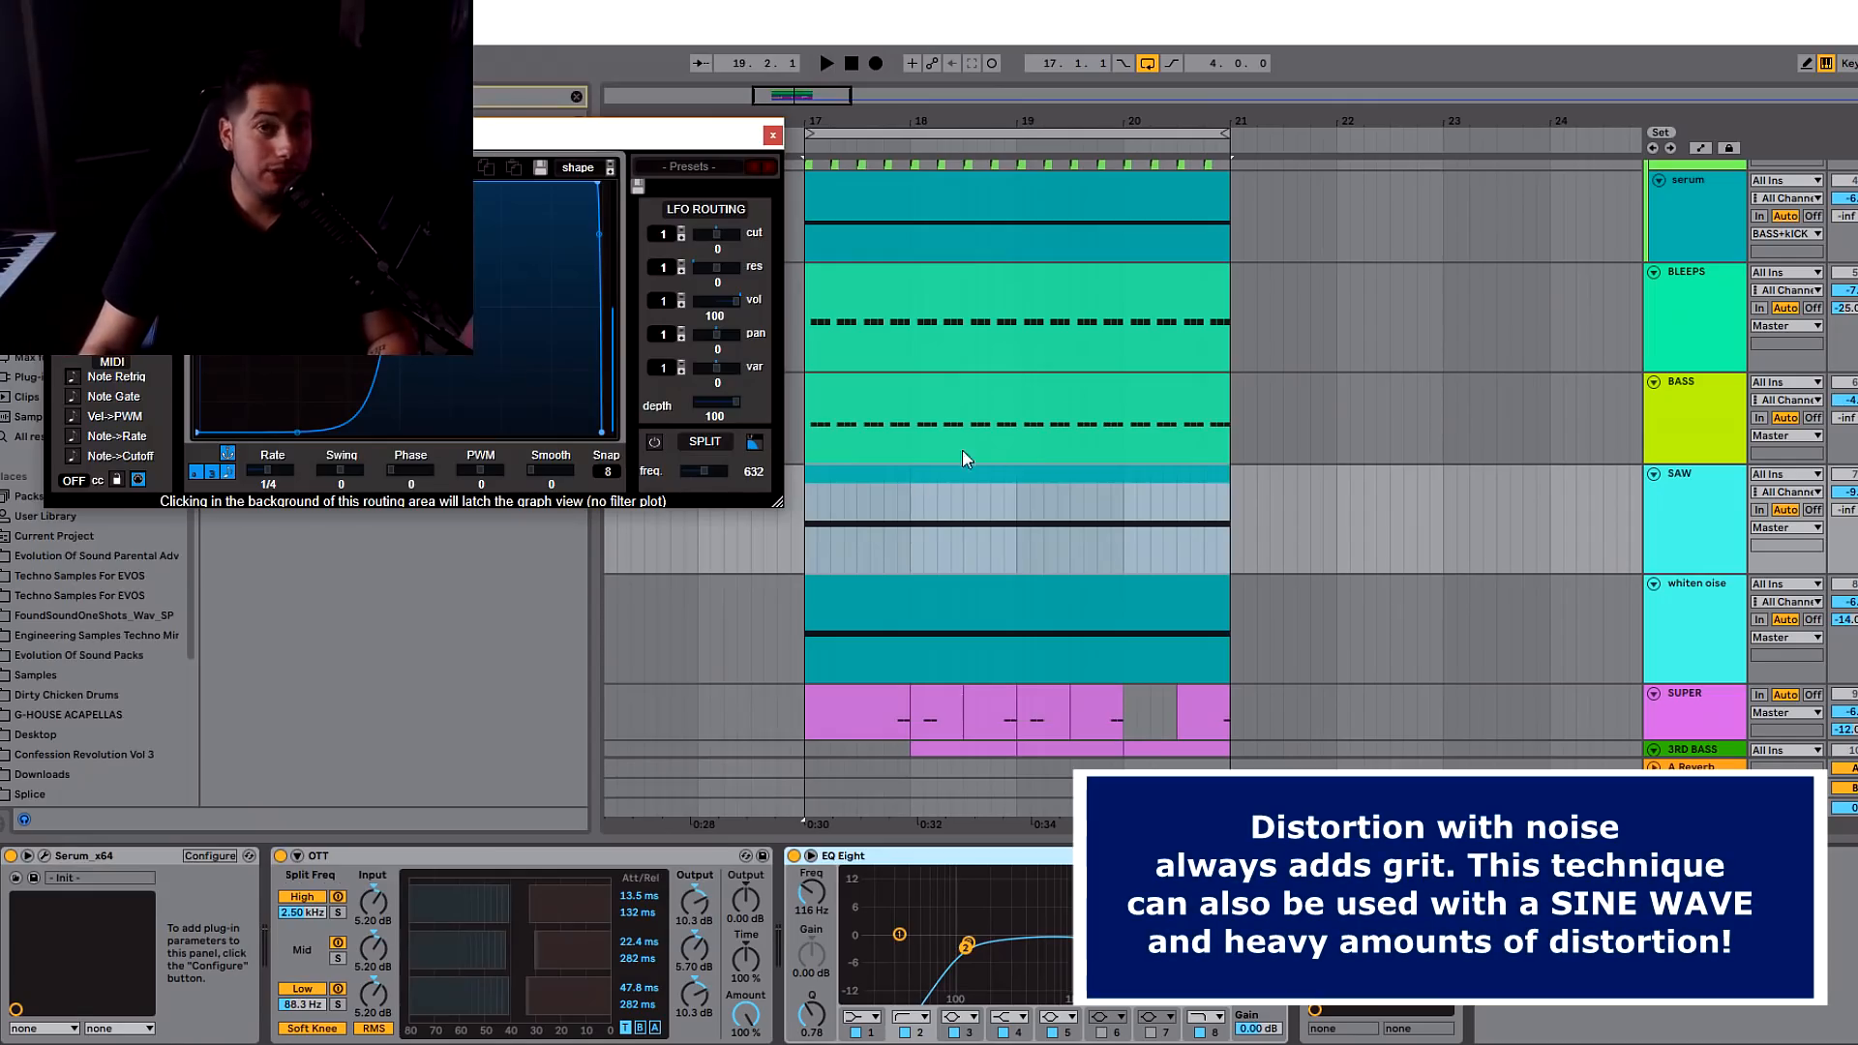
key(space)
- Open the whiten oise track's Serum, listen to the layer while viewing its settings, and close the plugin
click(1697, 602)
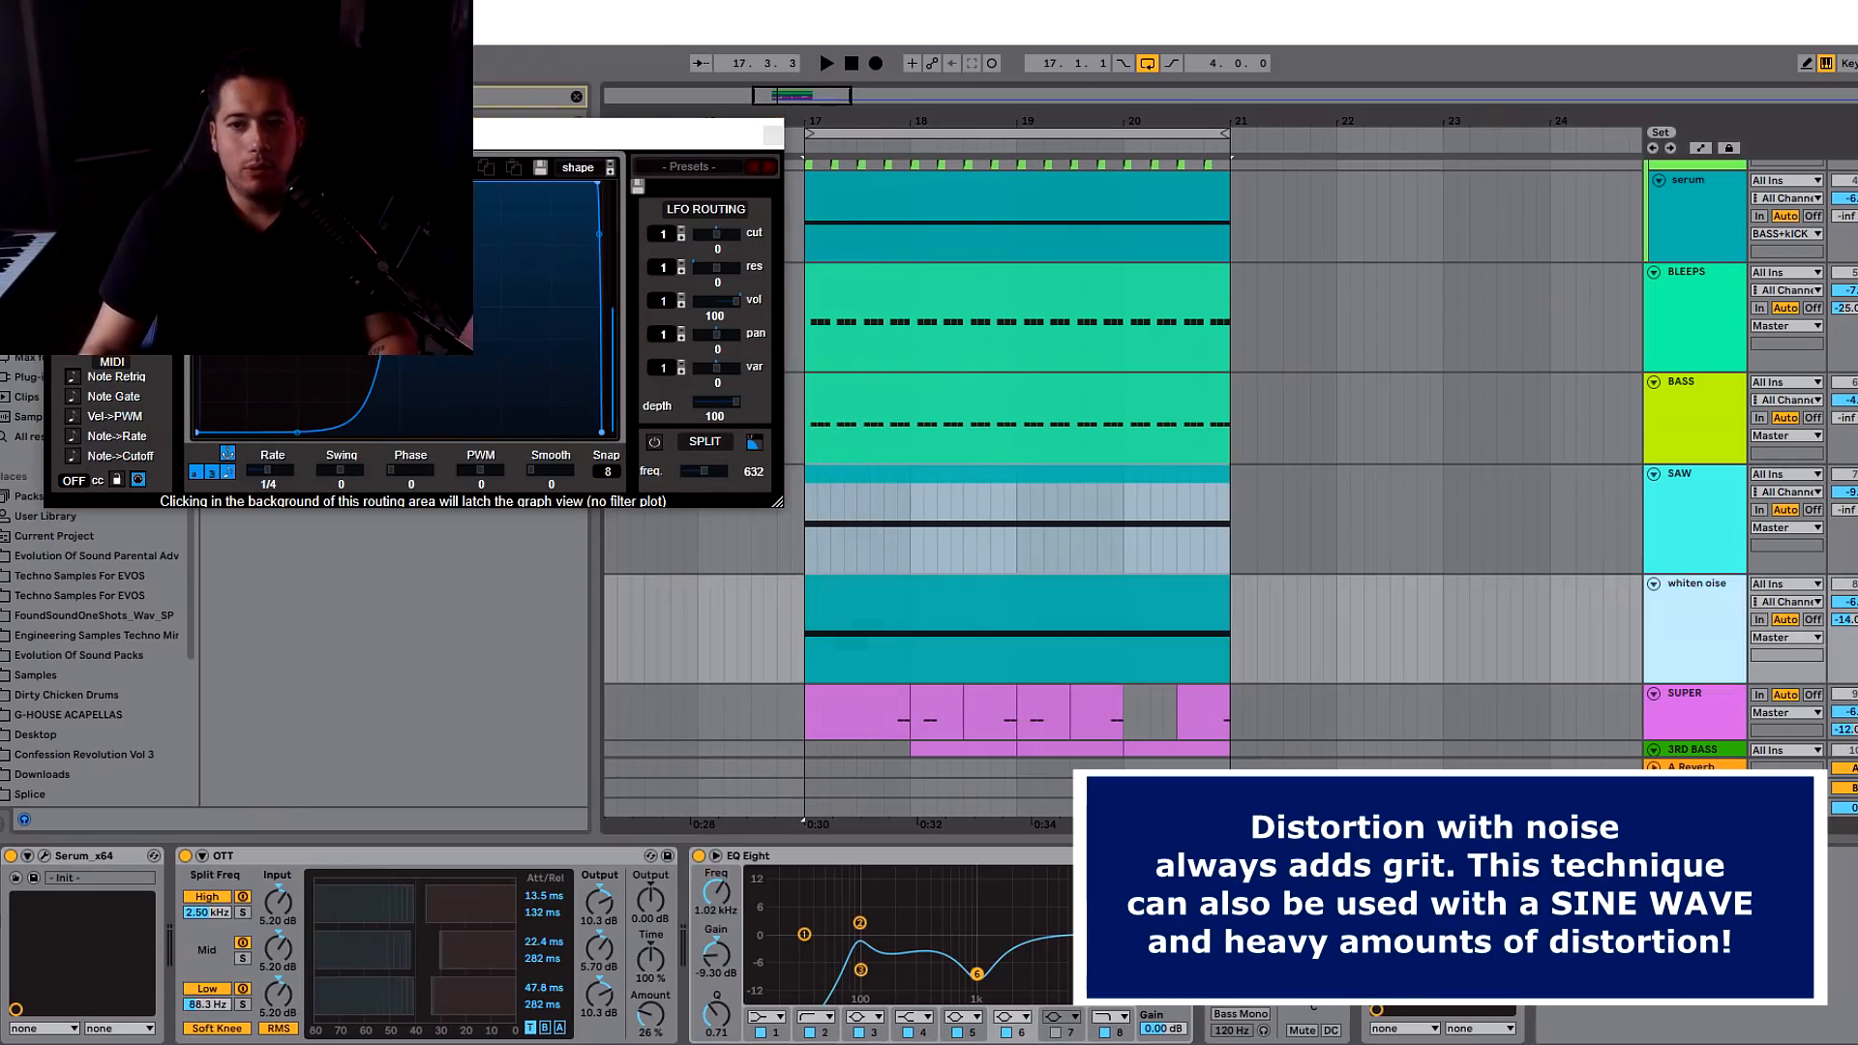
click(46, 856)
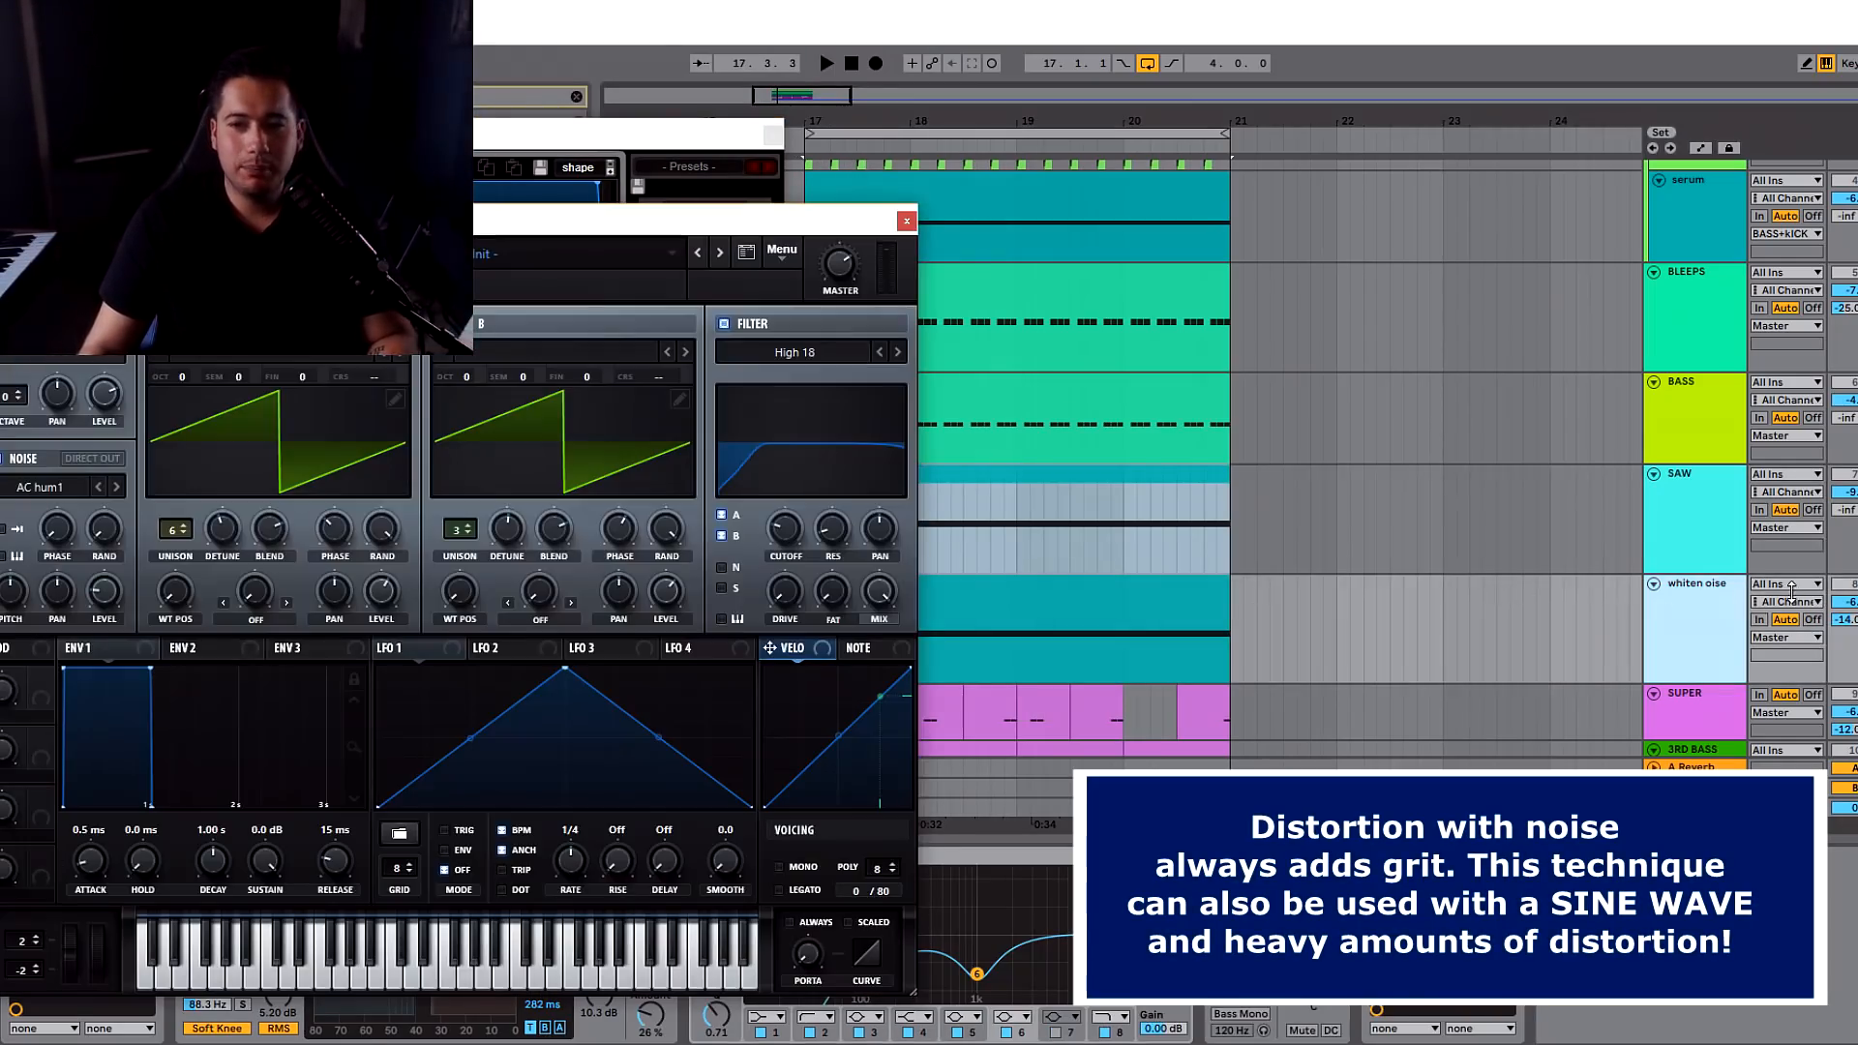
key(space)
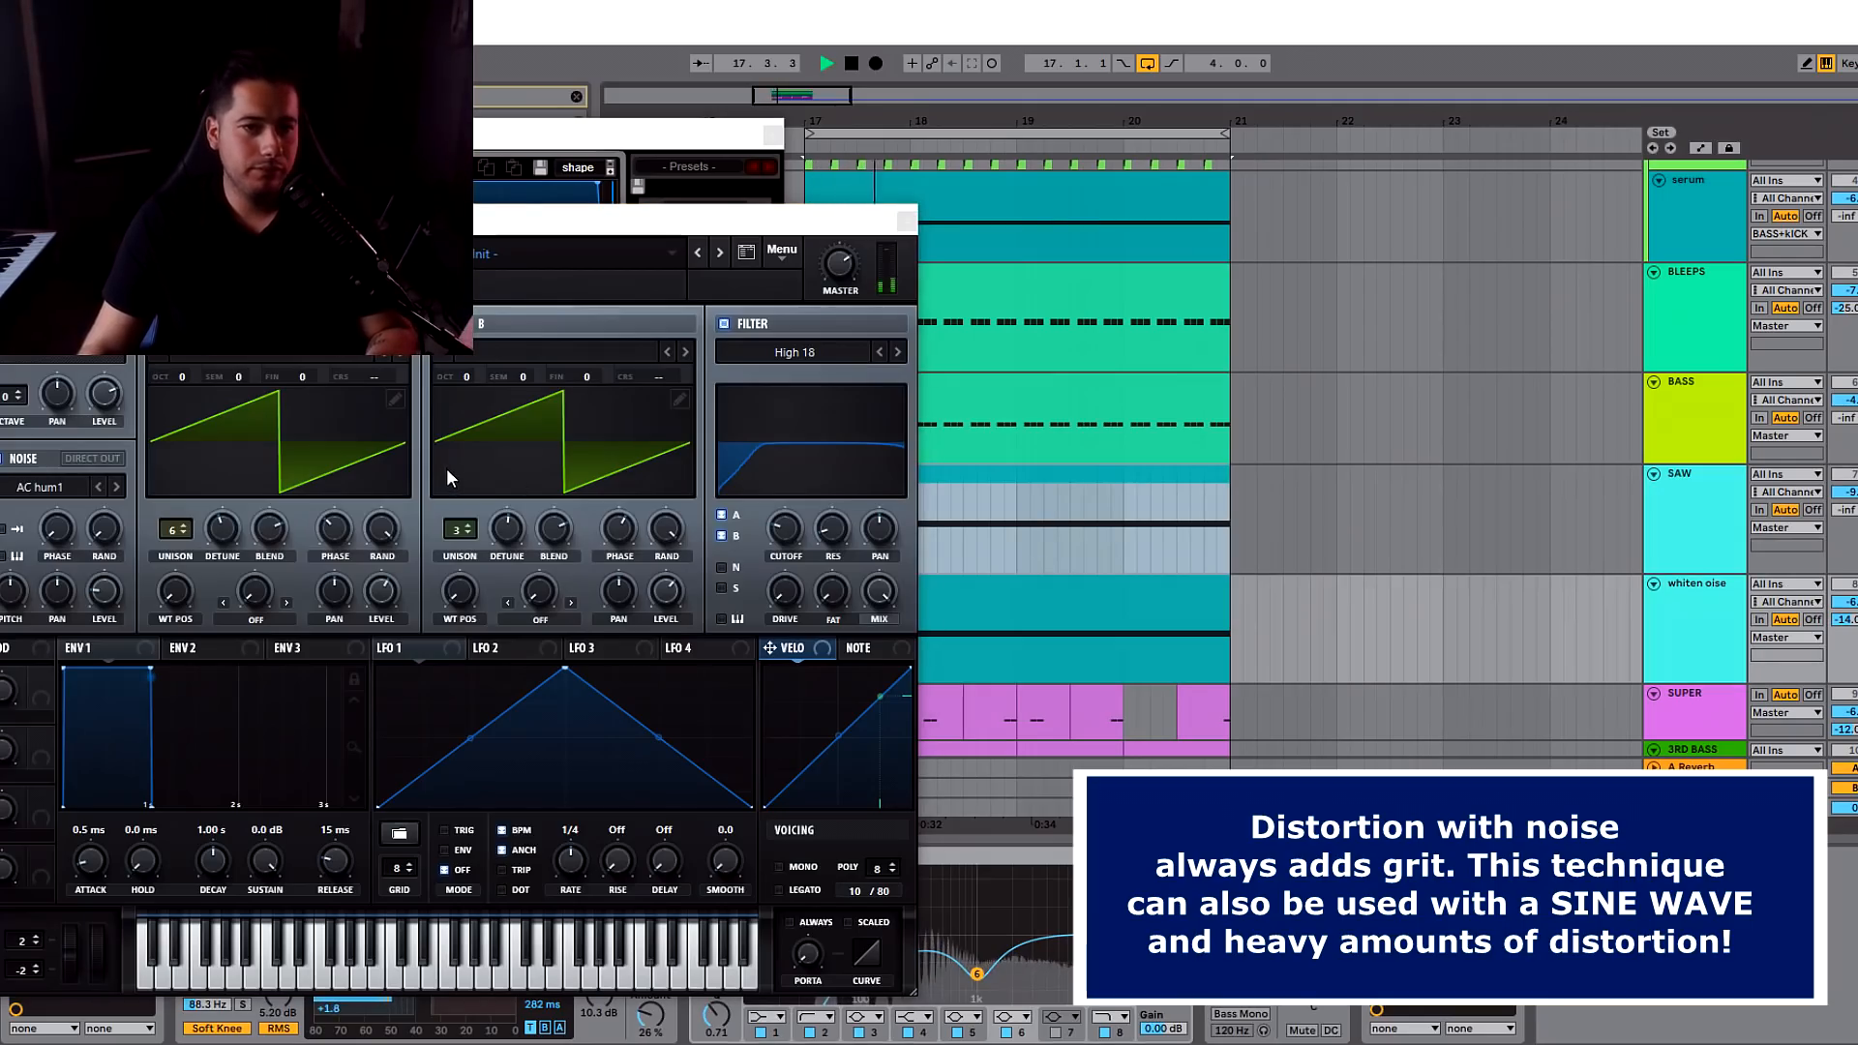
click(234, 263)
click(906, 221)
- Lower the whiten oise track's send to A Reverb to about -49 dB during playback
key(Tab)
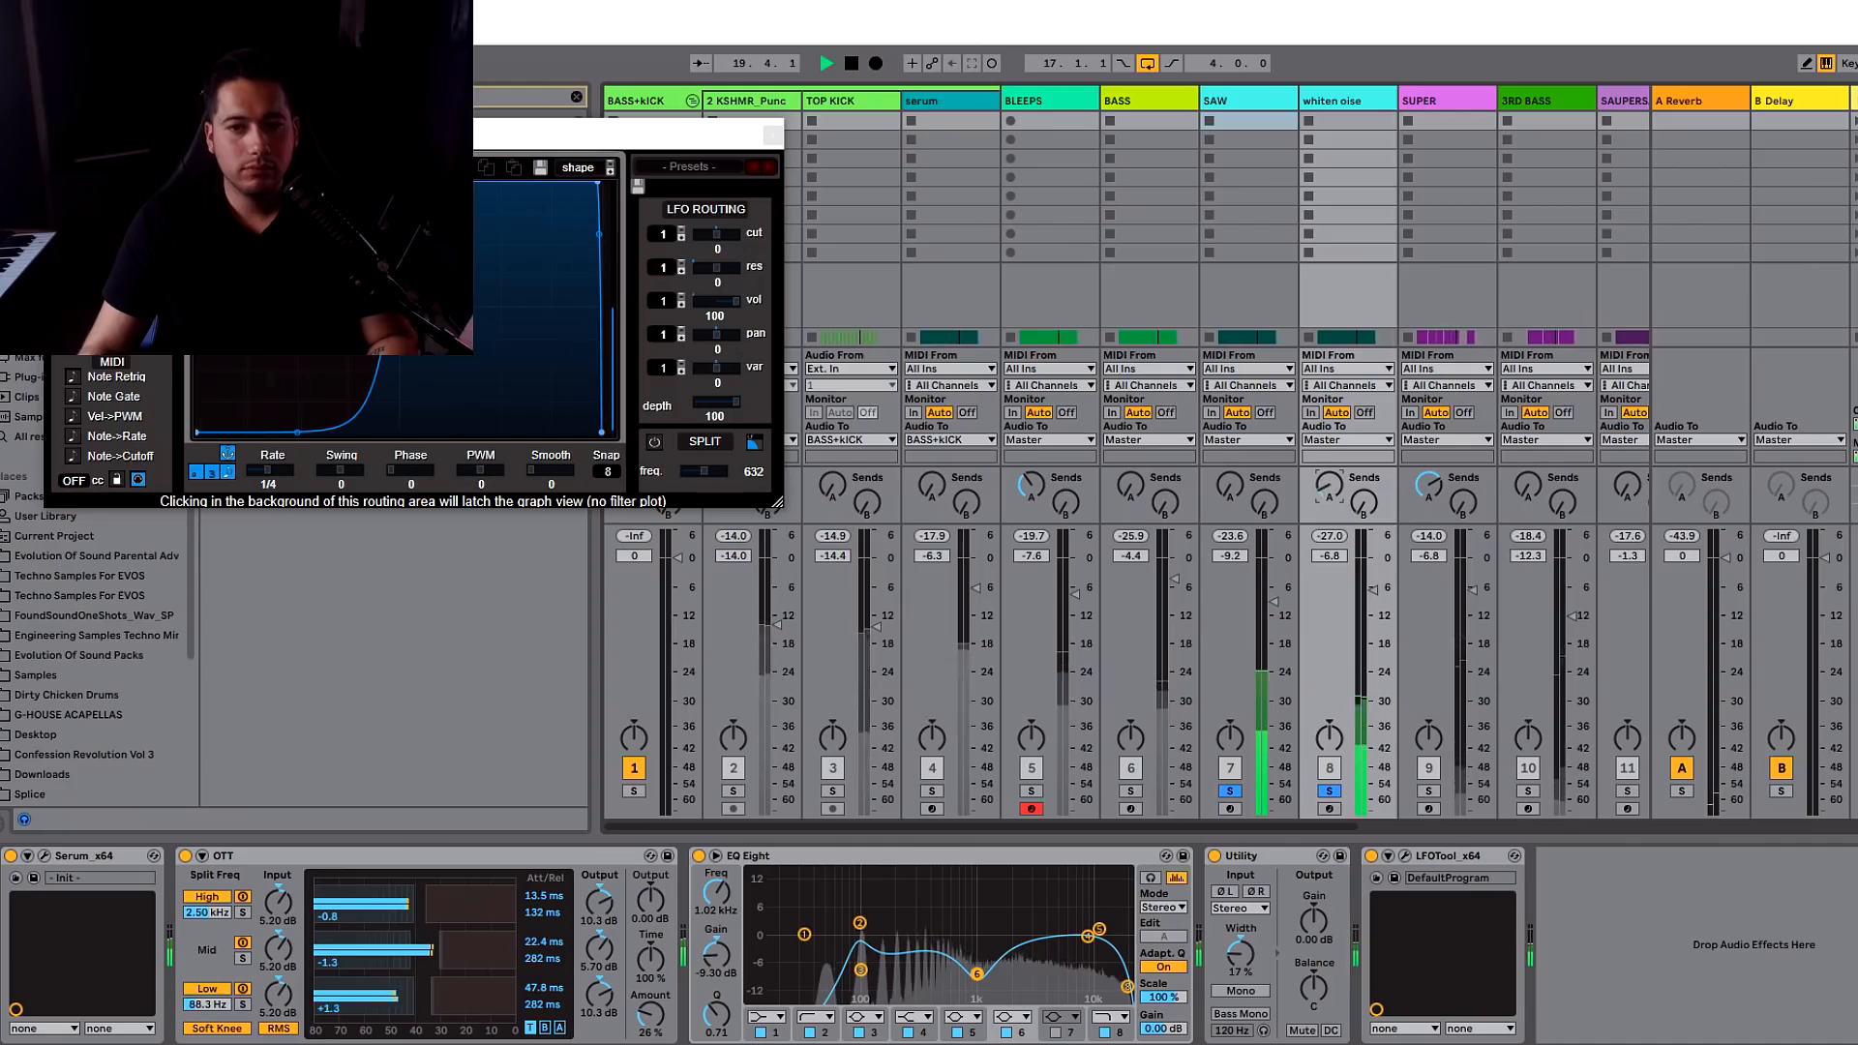
key(Tab)
key(space)
- Reopen the whiten oise track's Serum and listen to its two saw oscillators with the AC hum1 noise
click(1707, 608)
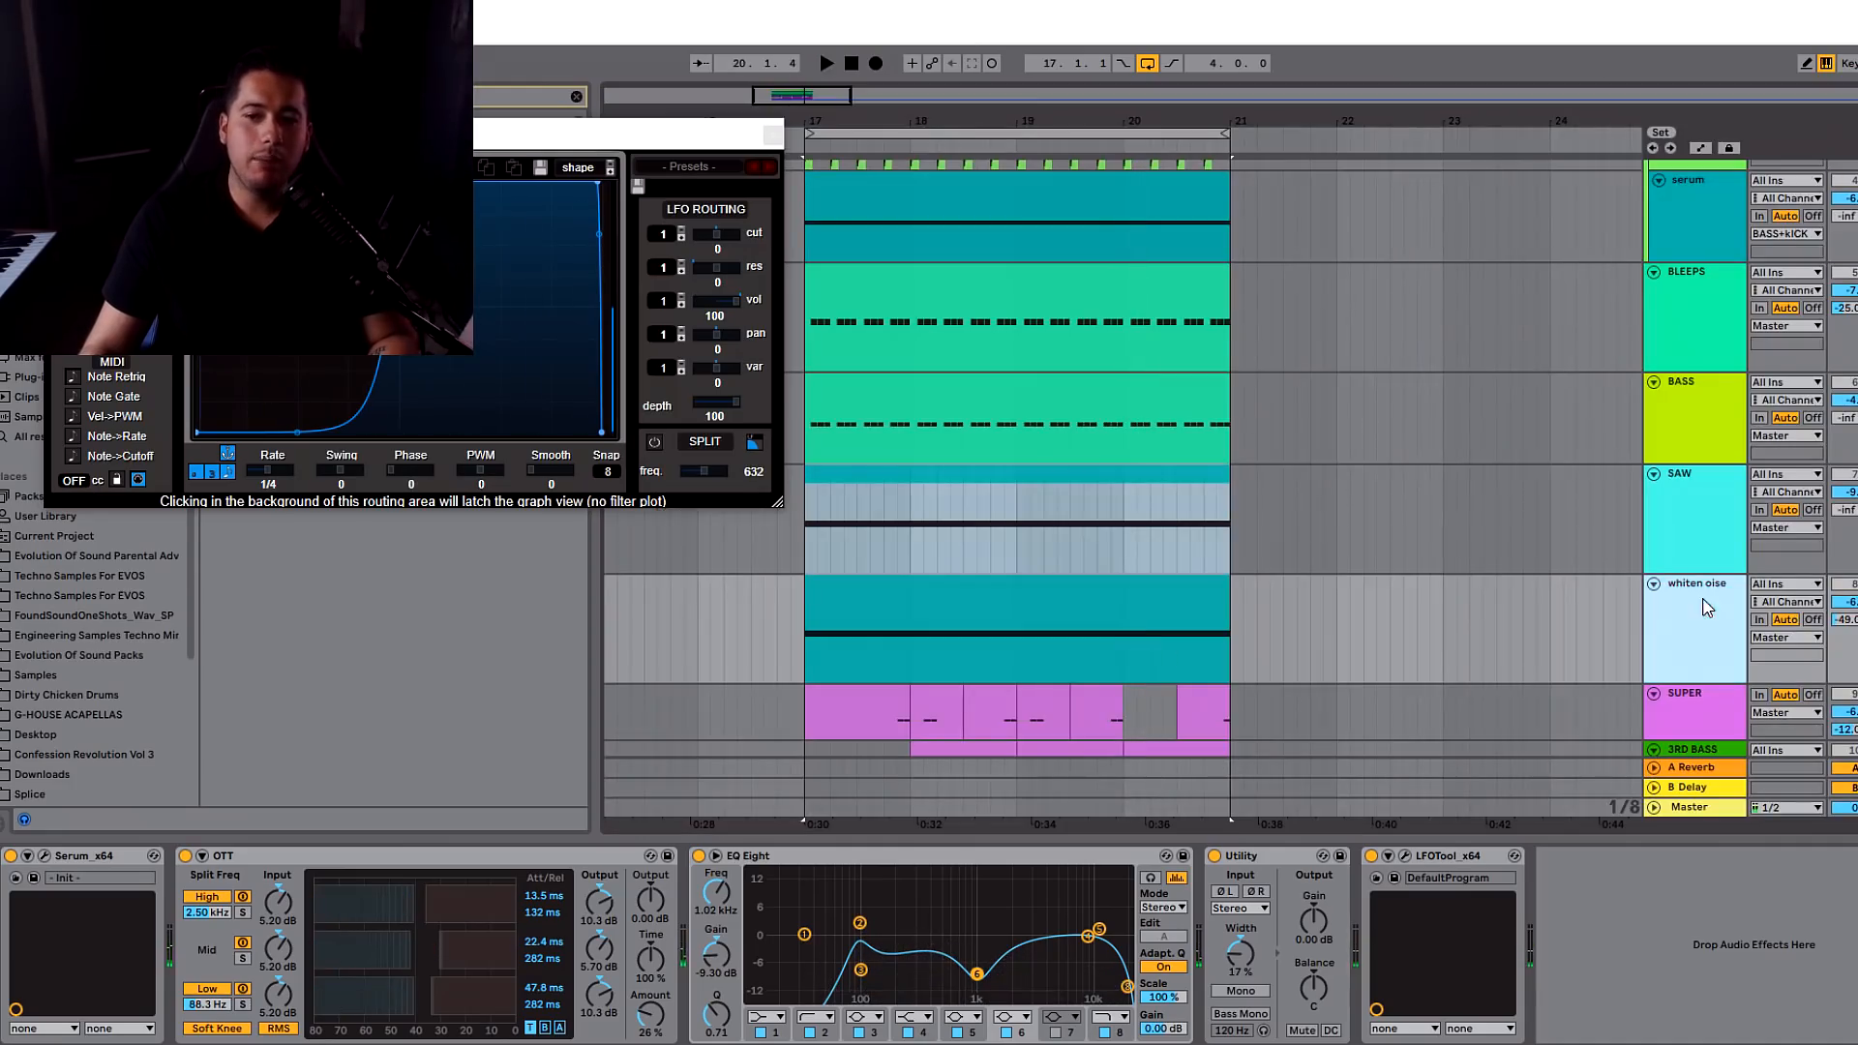
click(34, 877)
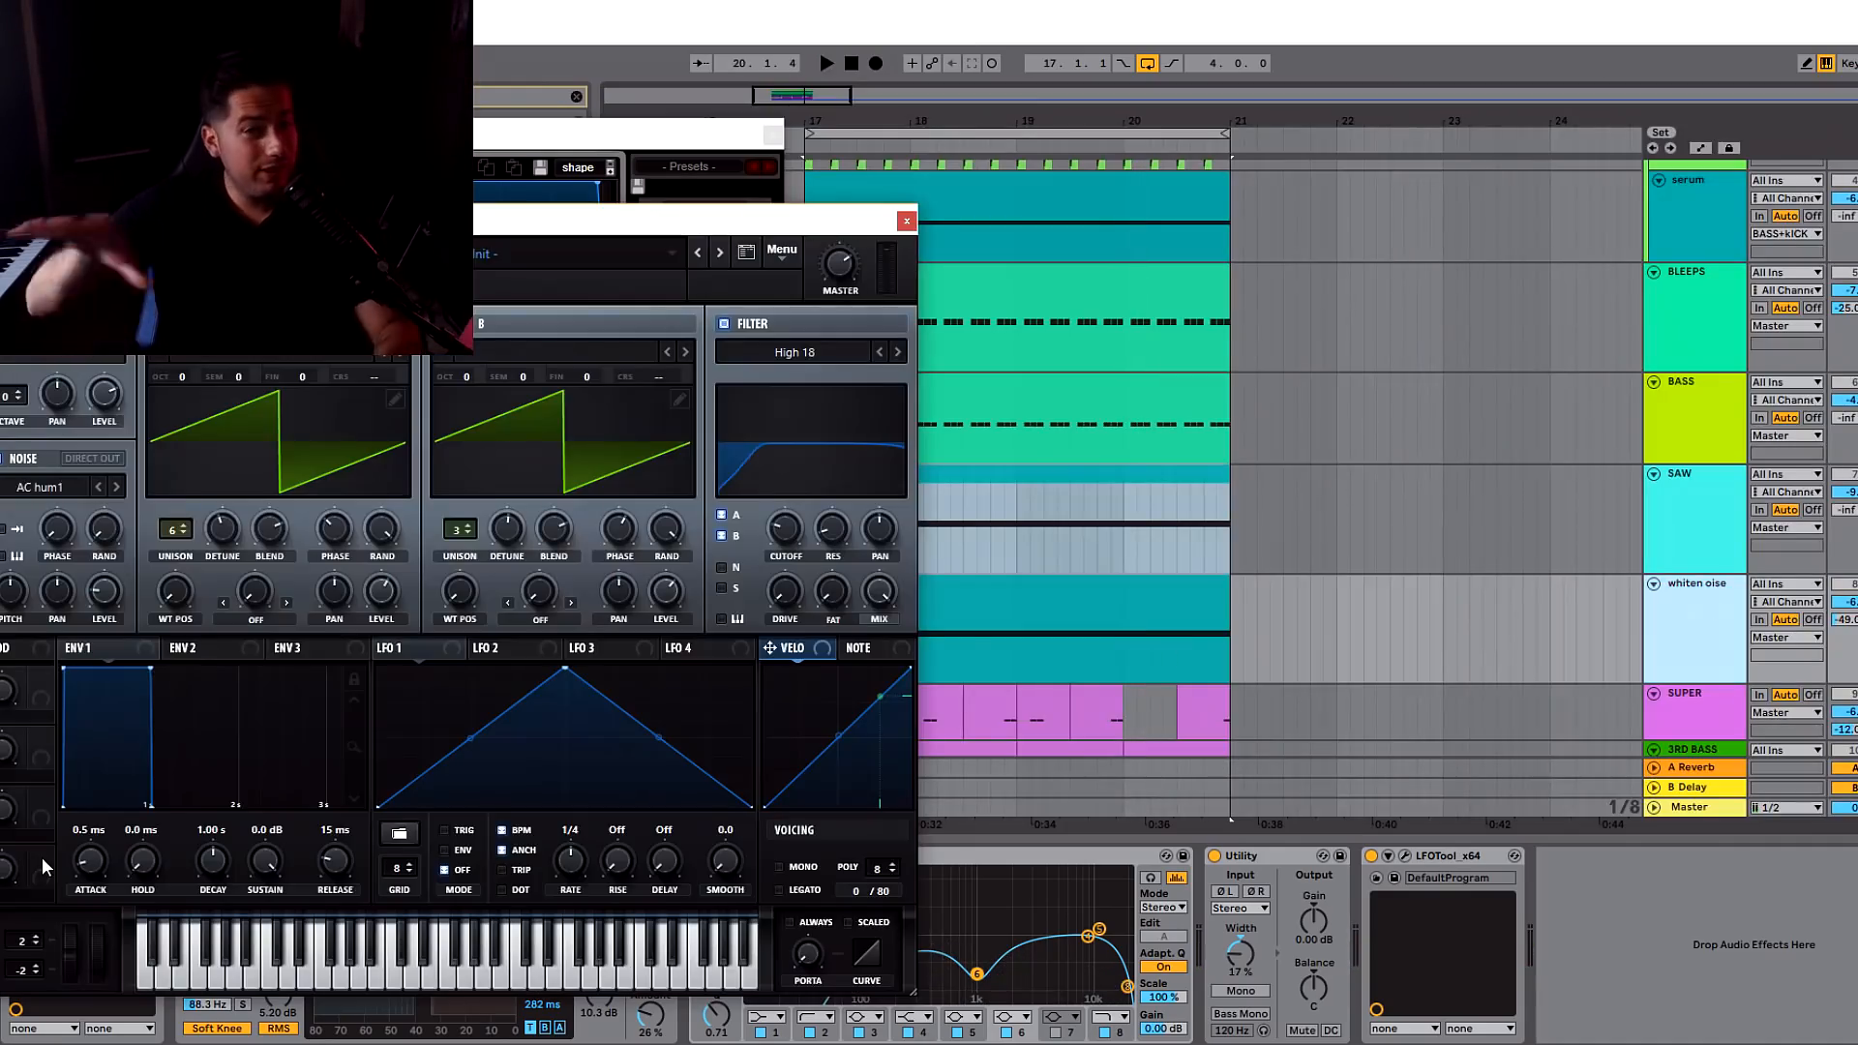
key(space)
key(space)
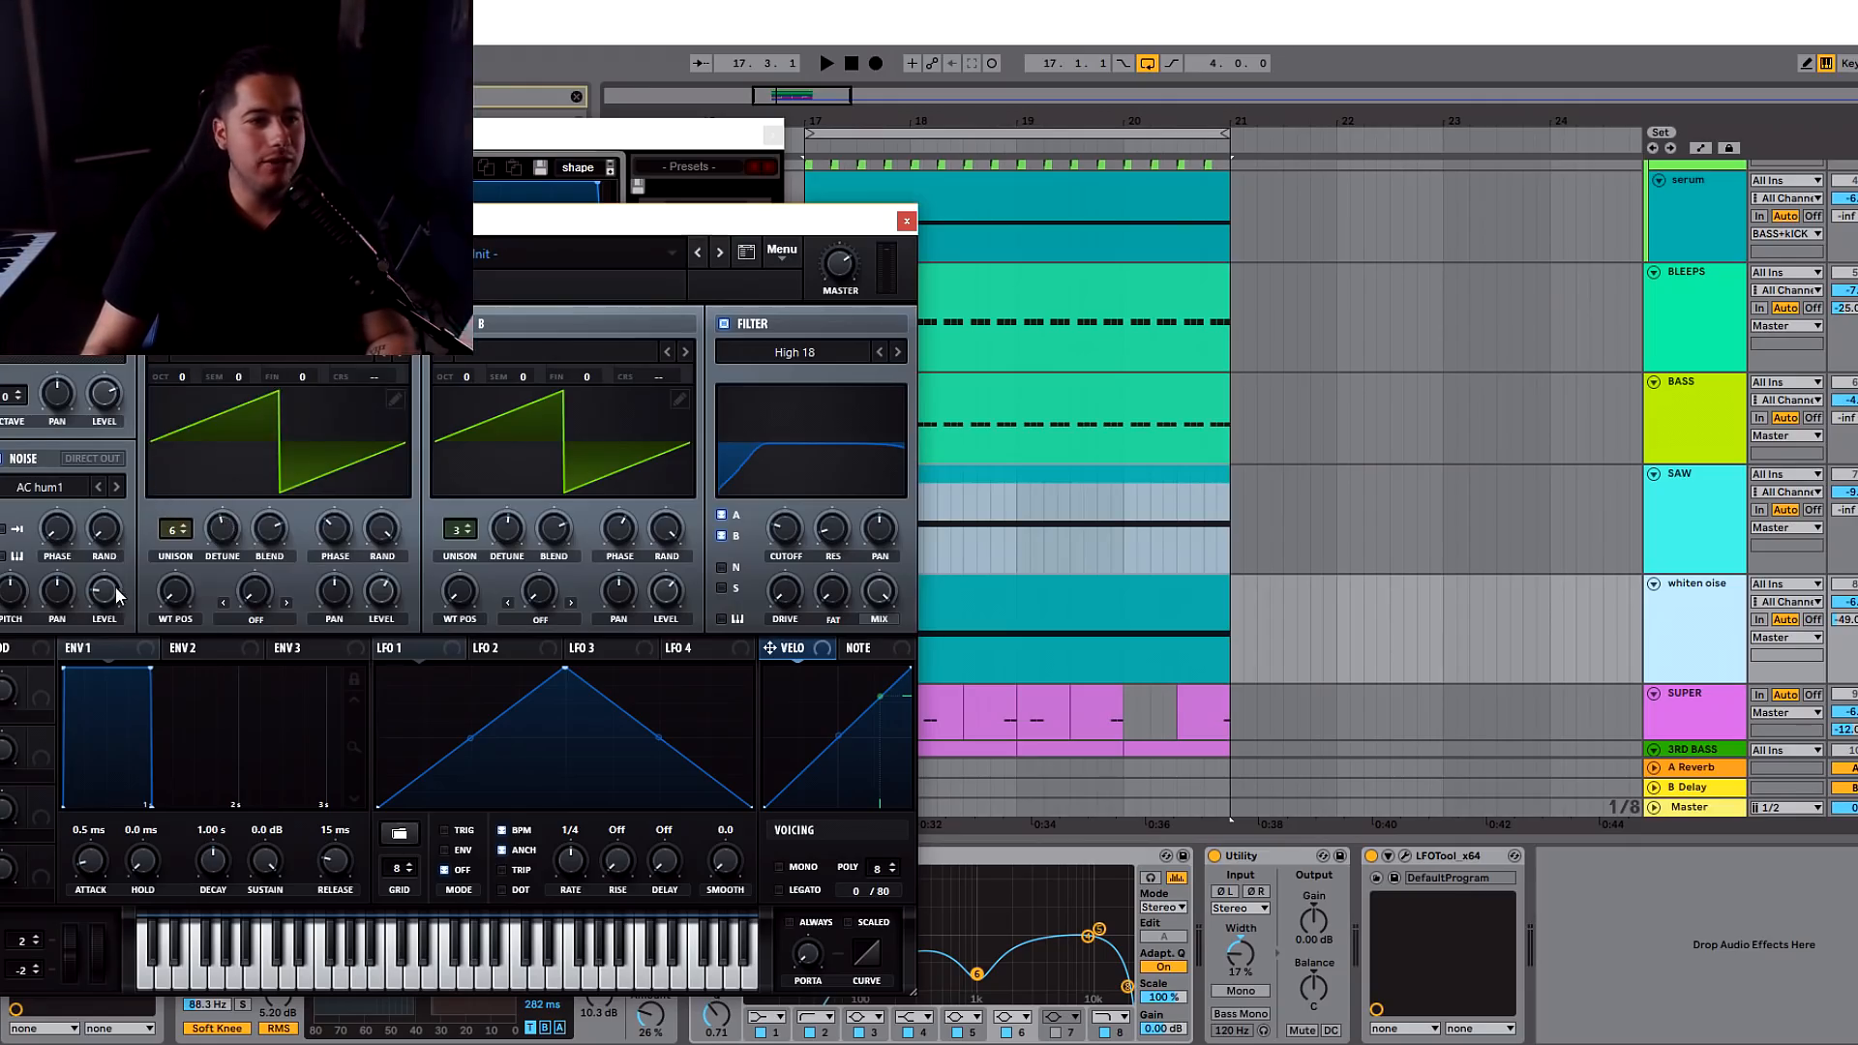
- Turn off the distortion effect in the whiten oise track's Serum and listen to the layer
key(space)
click(319, 281)
key(space)
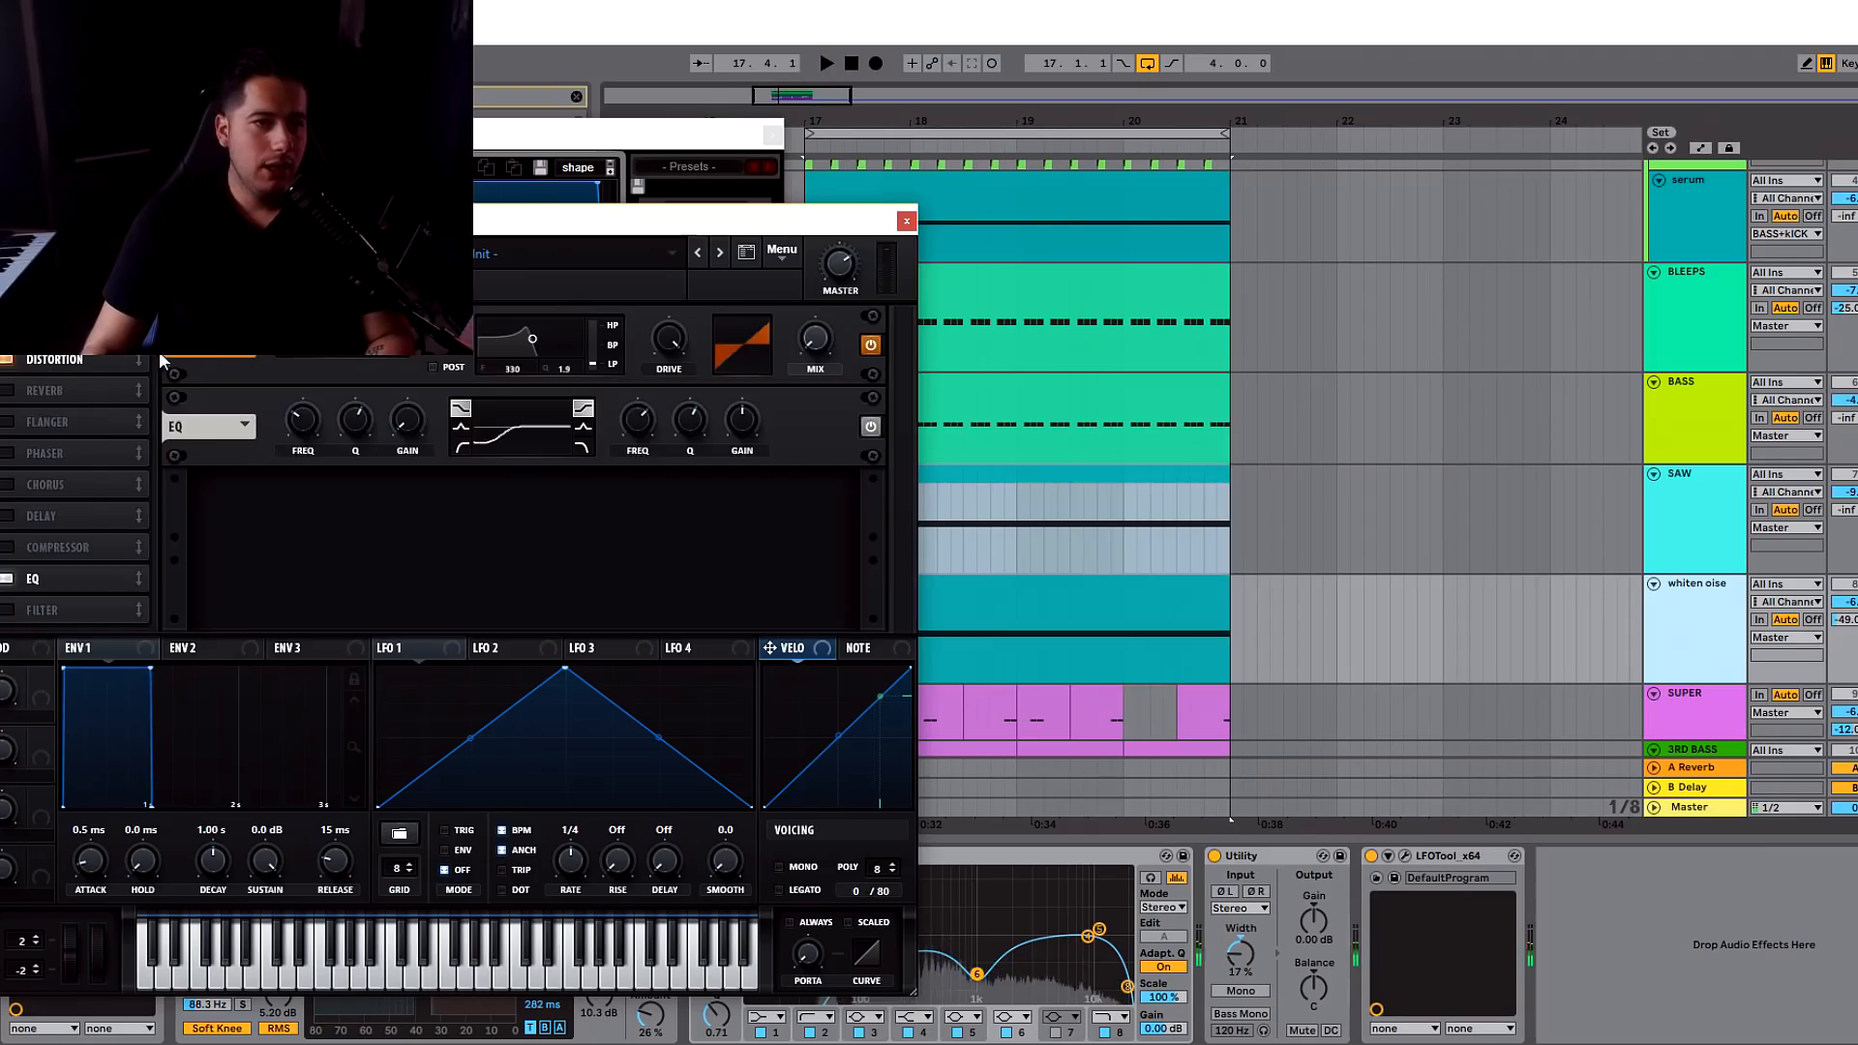
click(13, 354)
key(space)
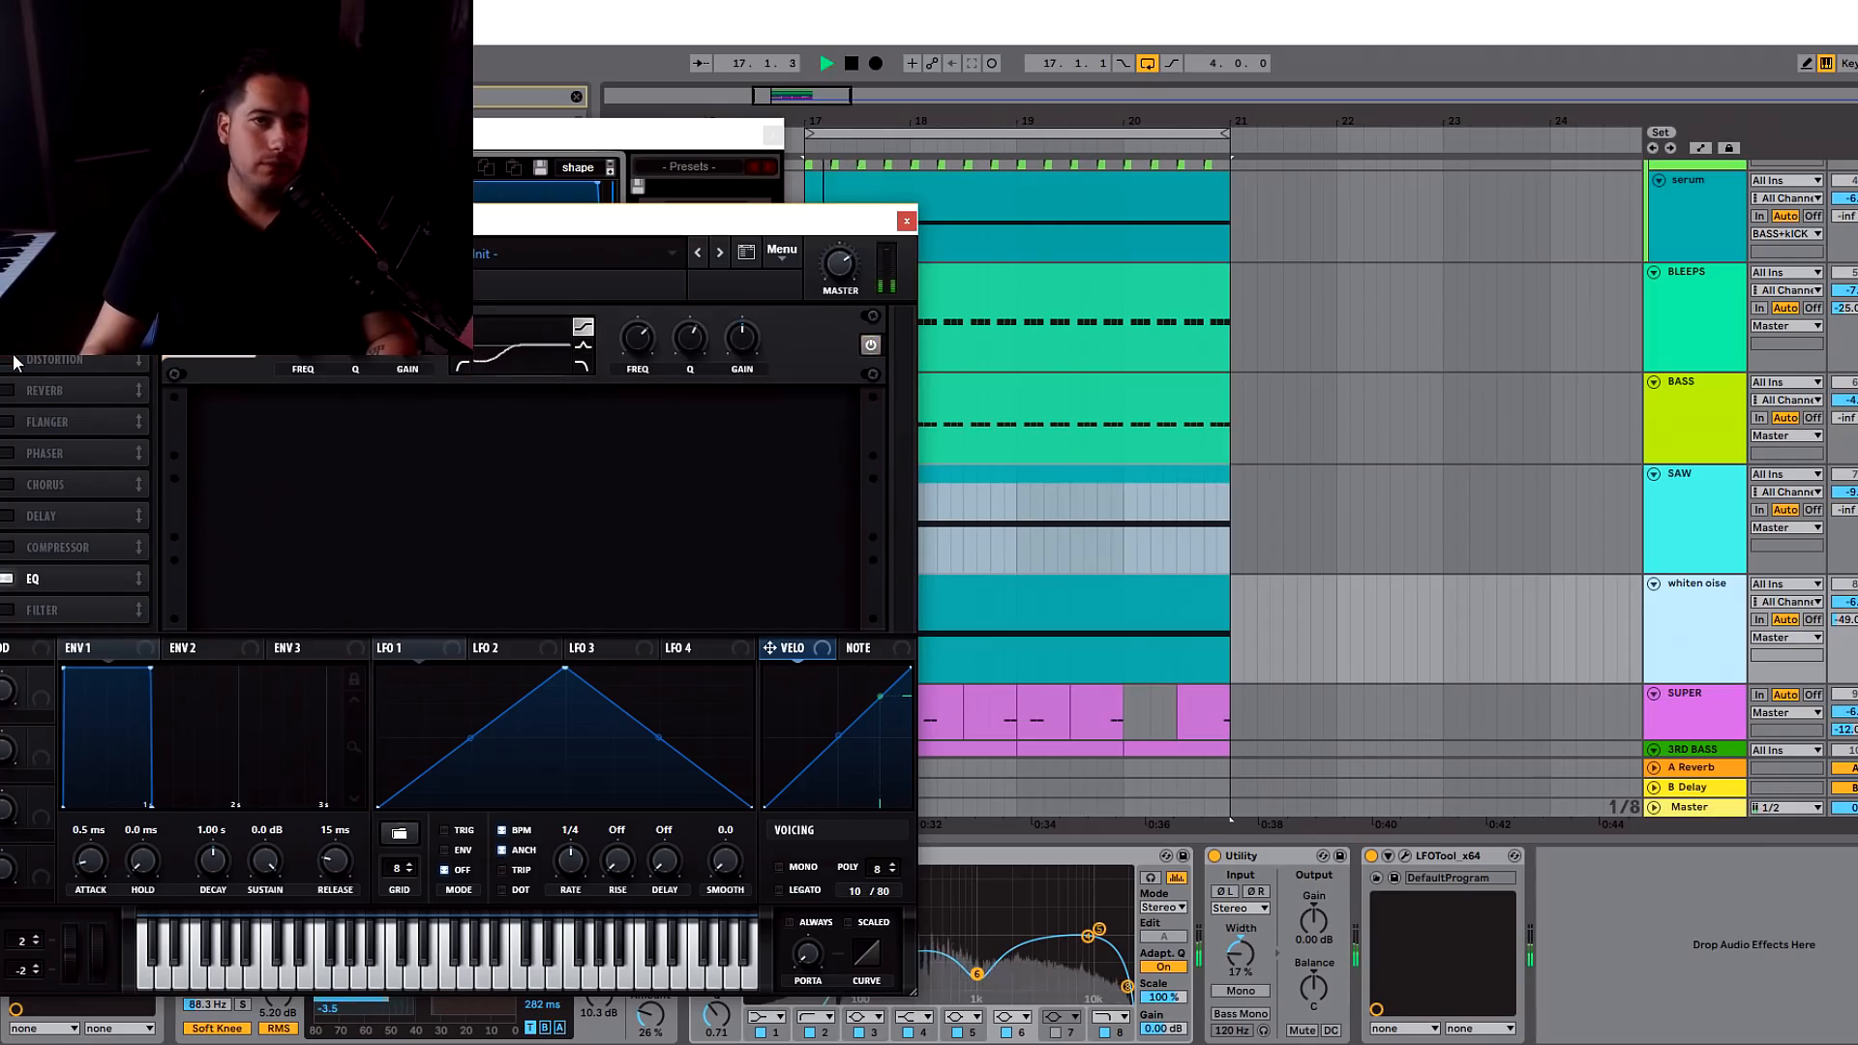
- Turn the distortion effect back on in the whiten oise track's Serum, listen to the layer, and close the plugin
click(13, 354)
key(space)
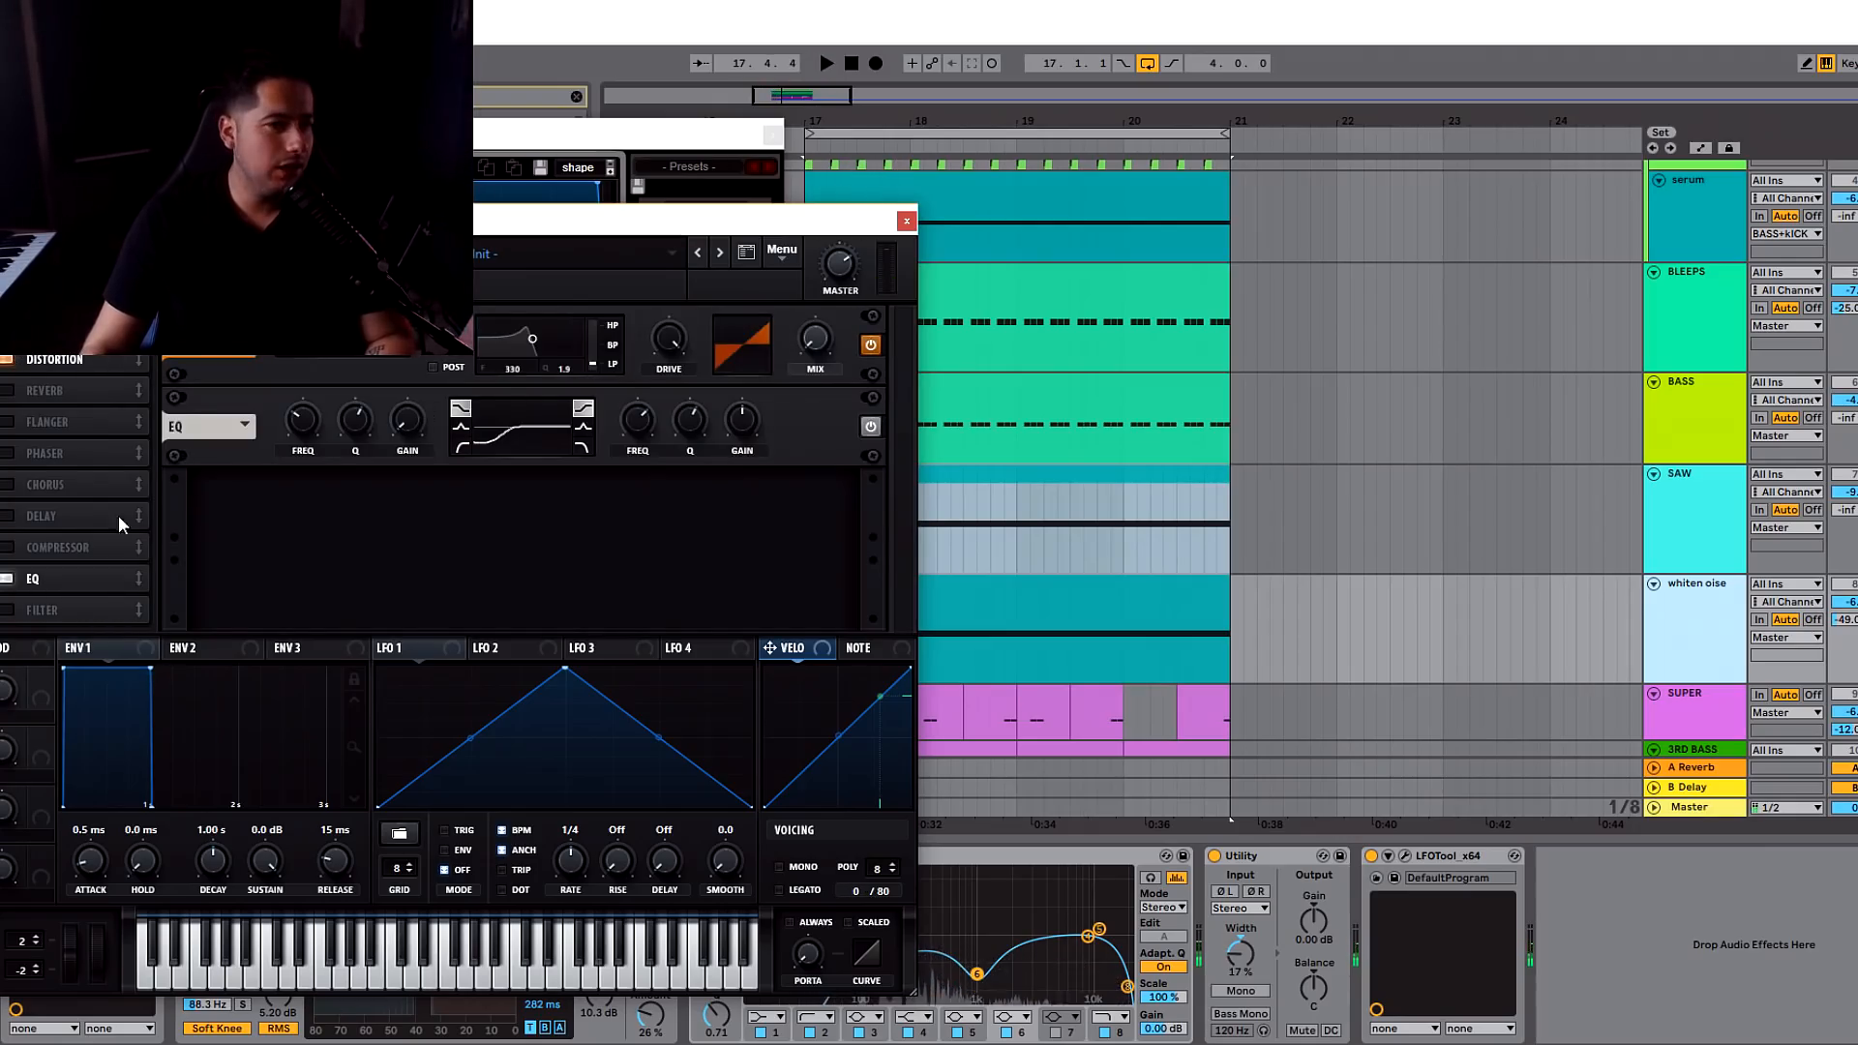
key(space)
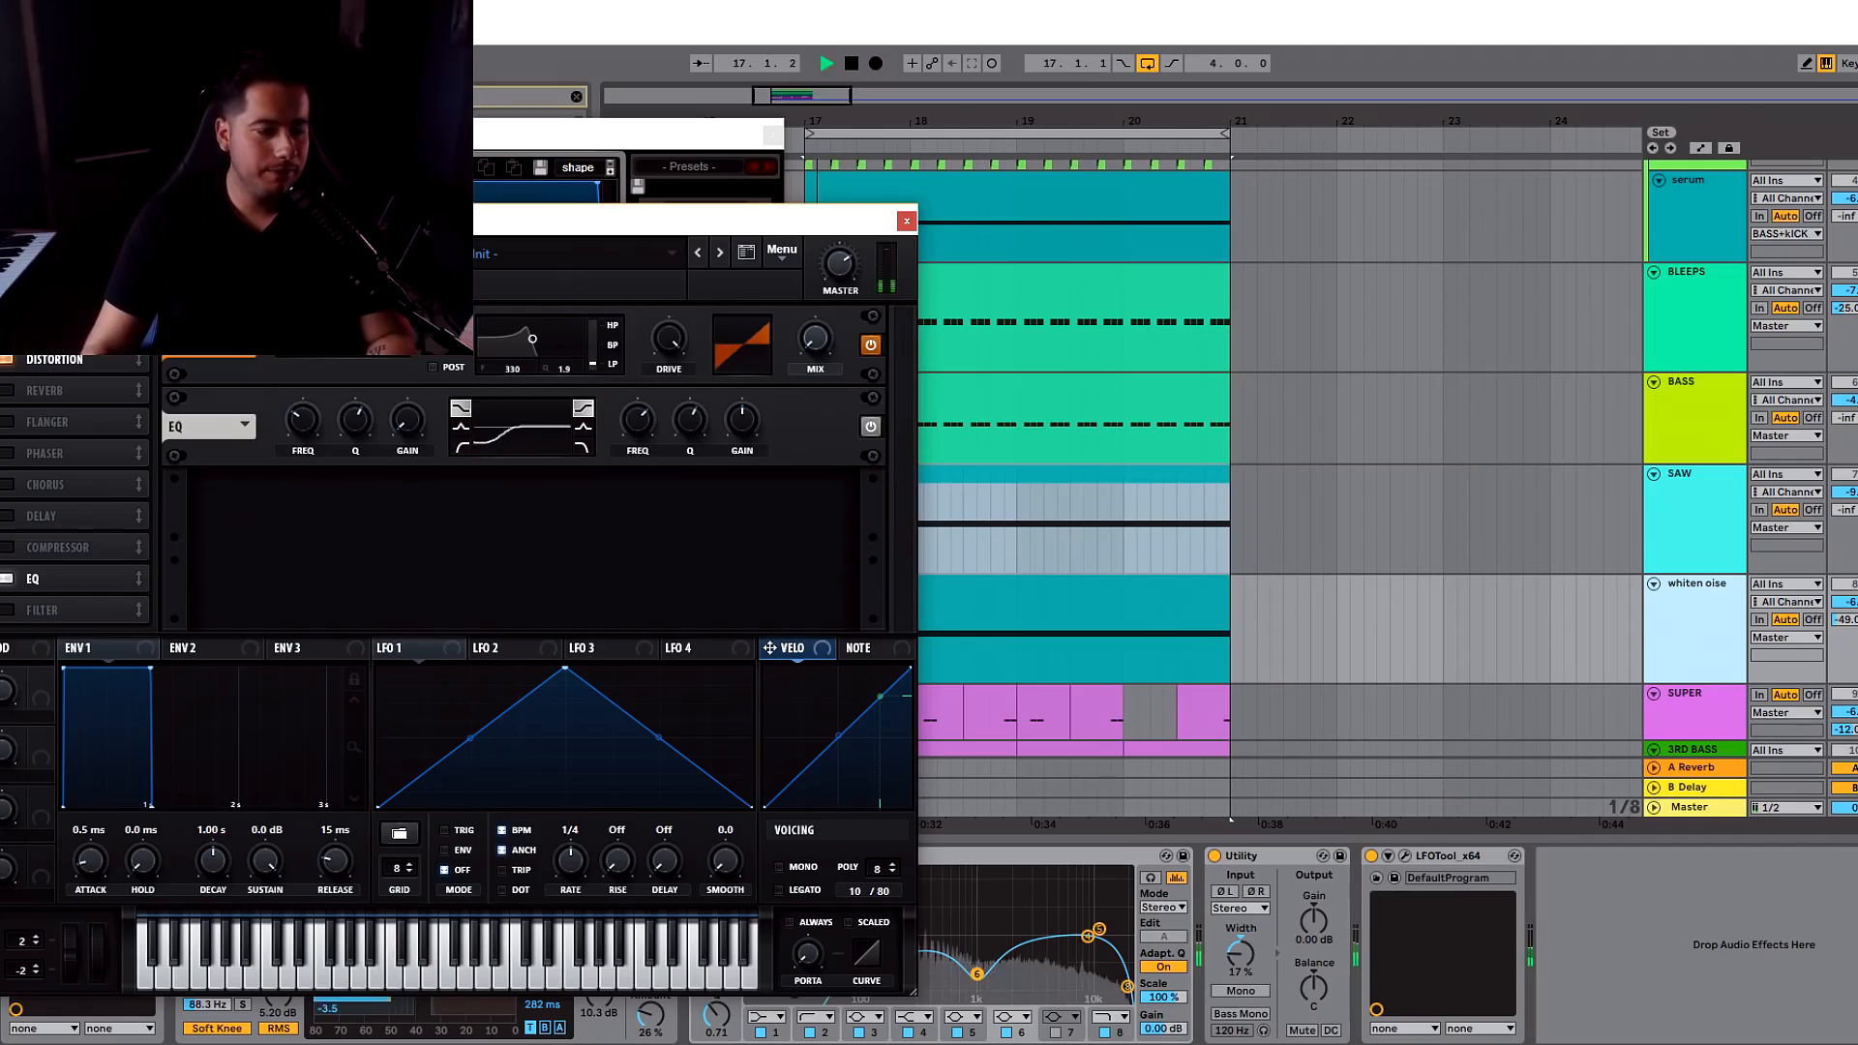
click(166, 266)
key(space)
click(906, 221)
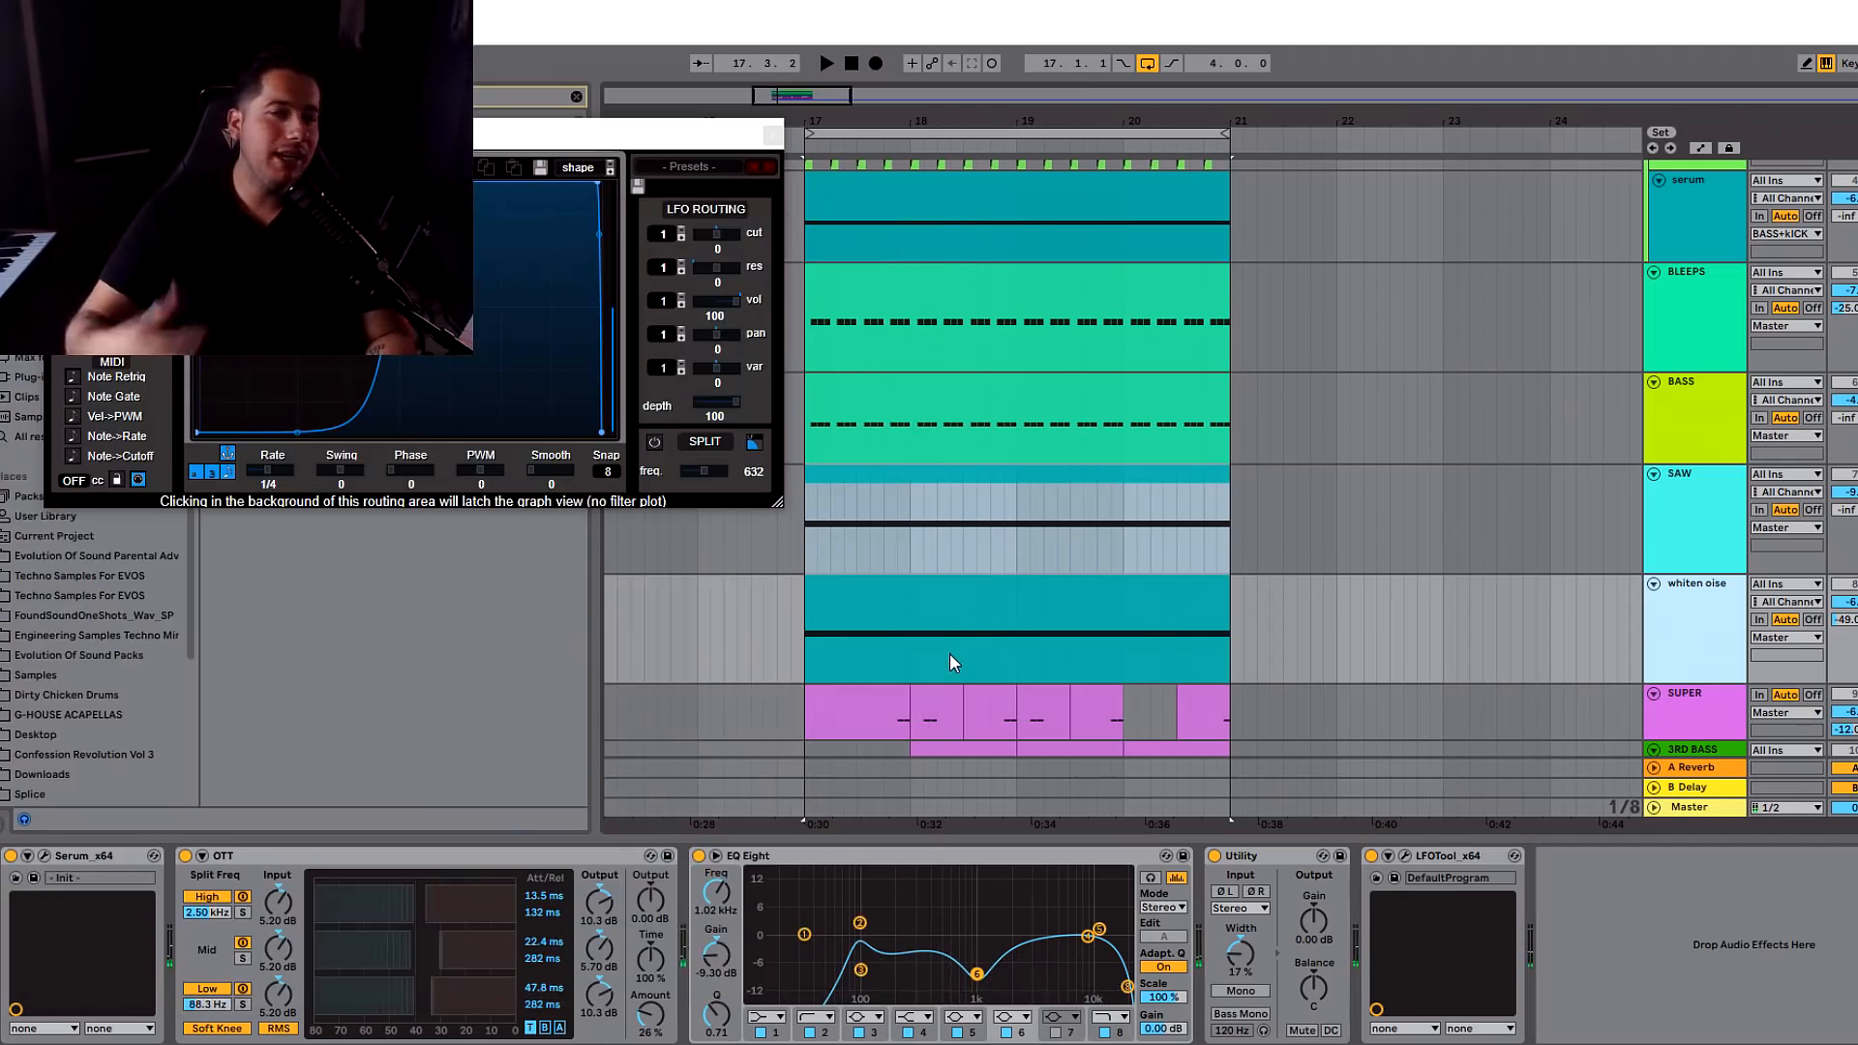
- Bypass the whiten oise track's Utility during playback, and switch it back on to compare the stereo width
click(1215, 856)
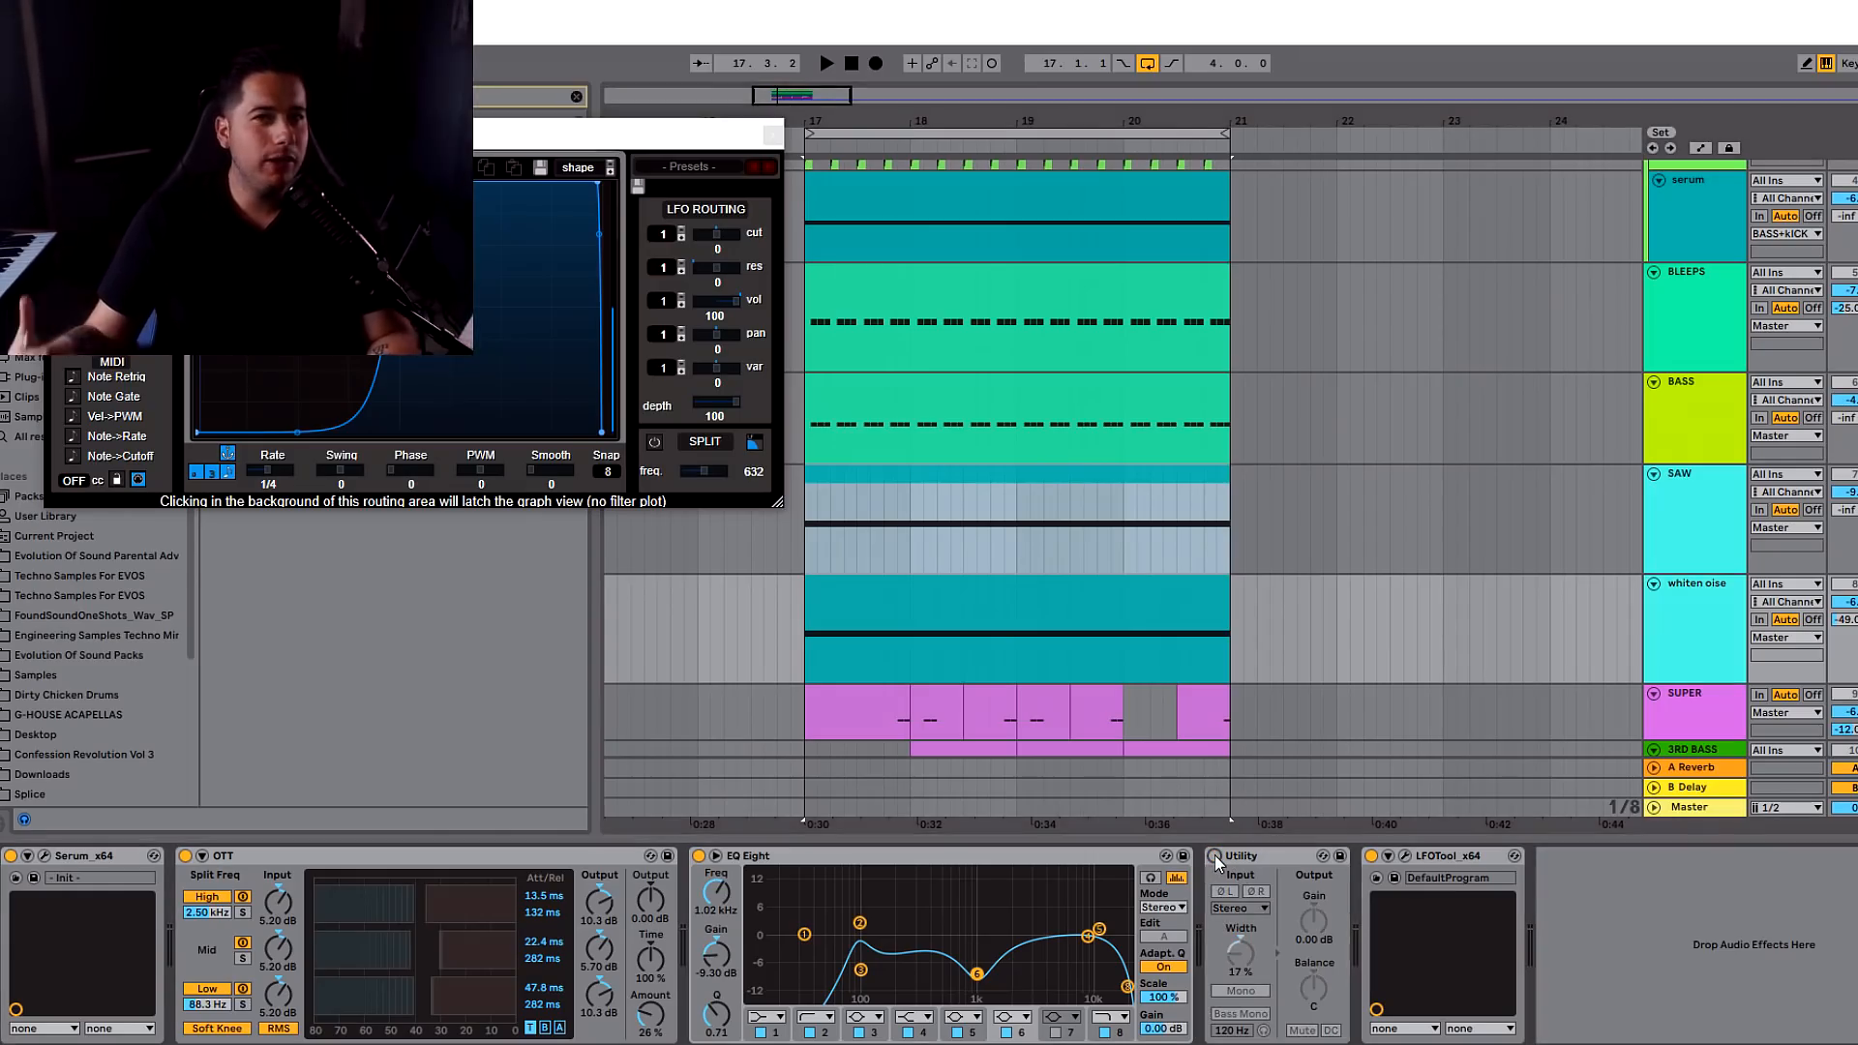
key(space)
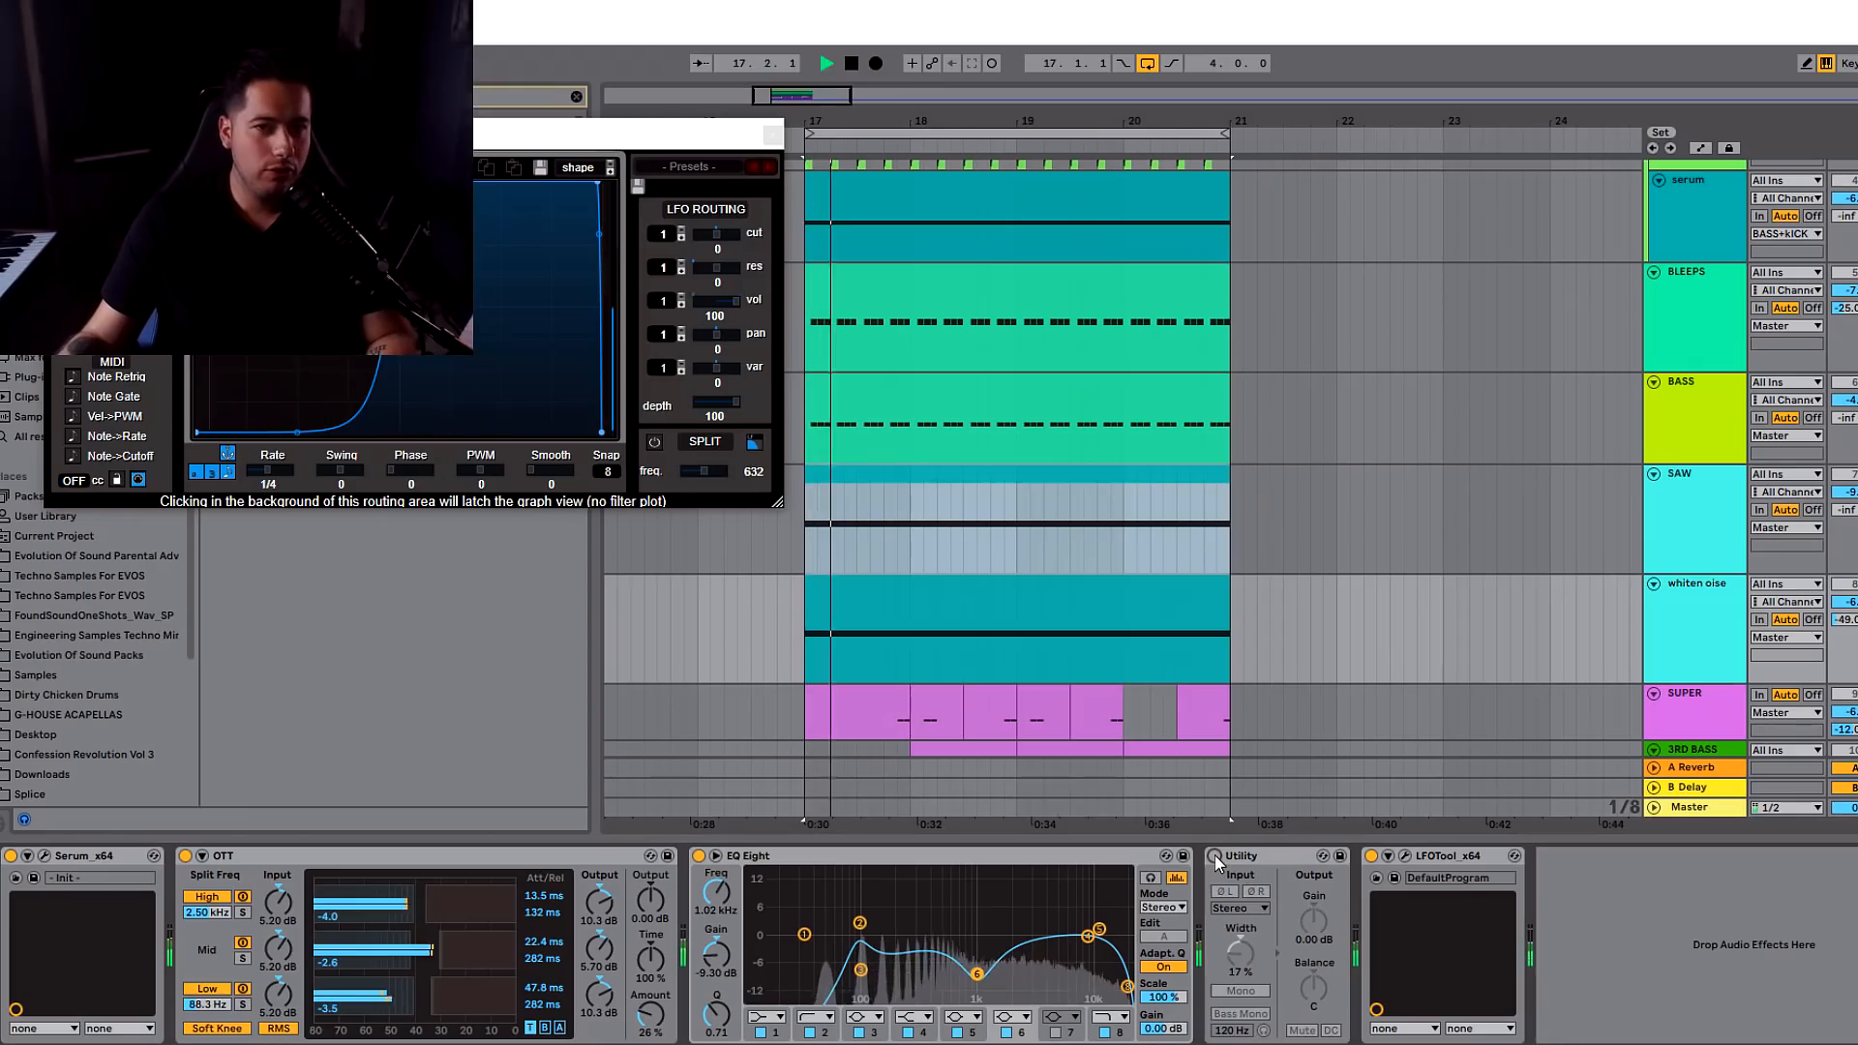
key(space)
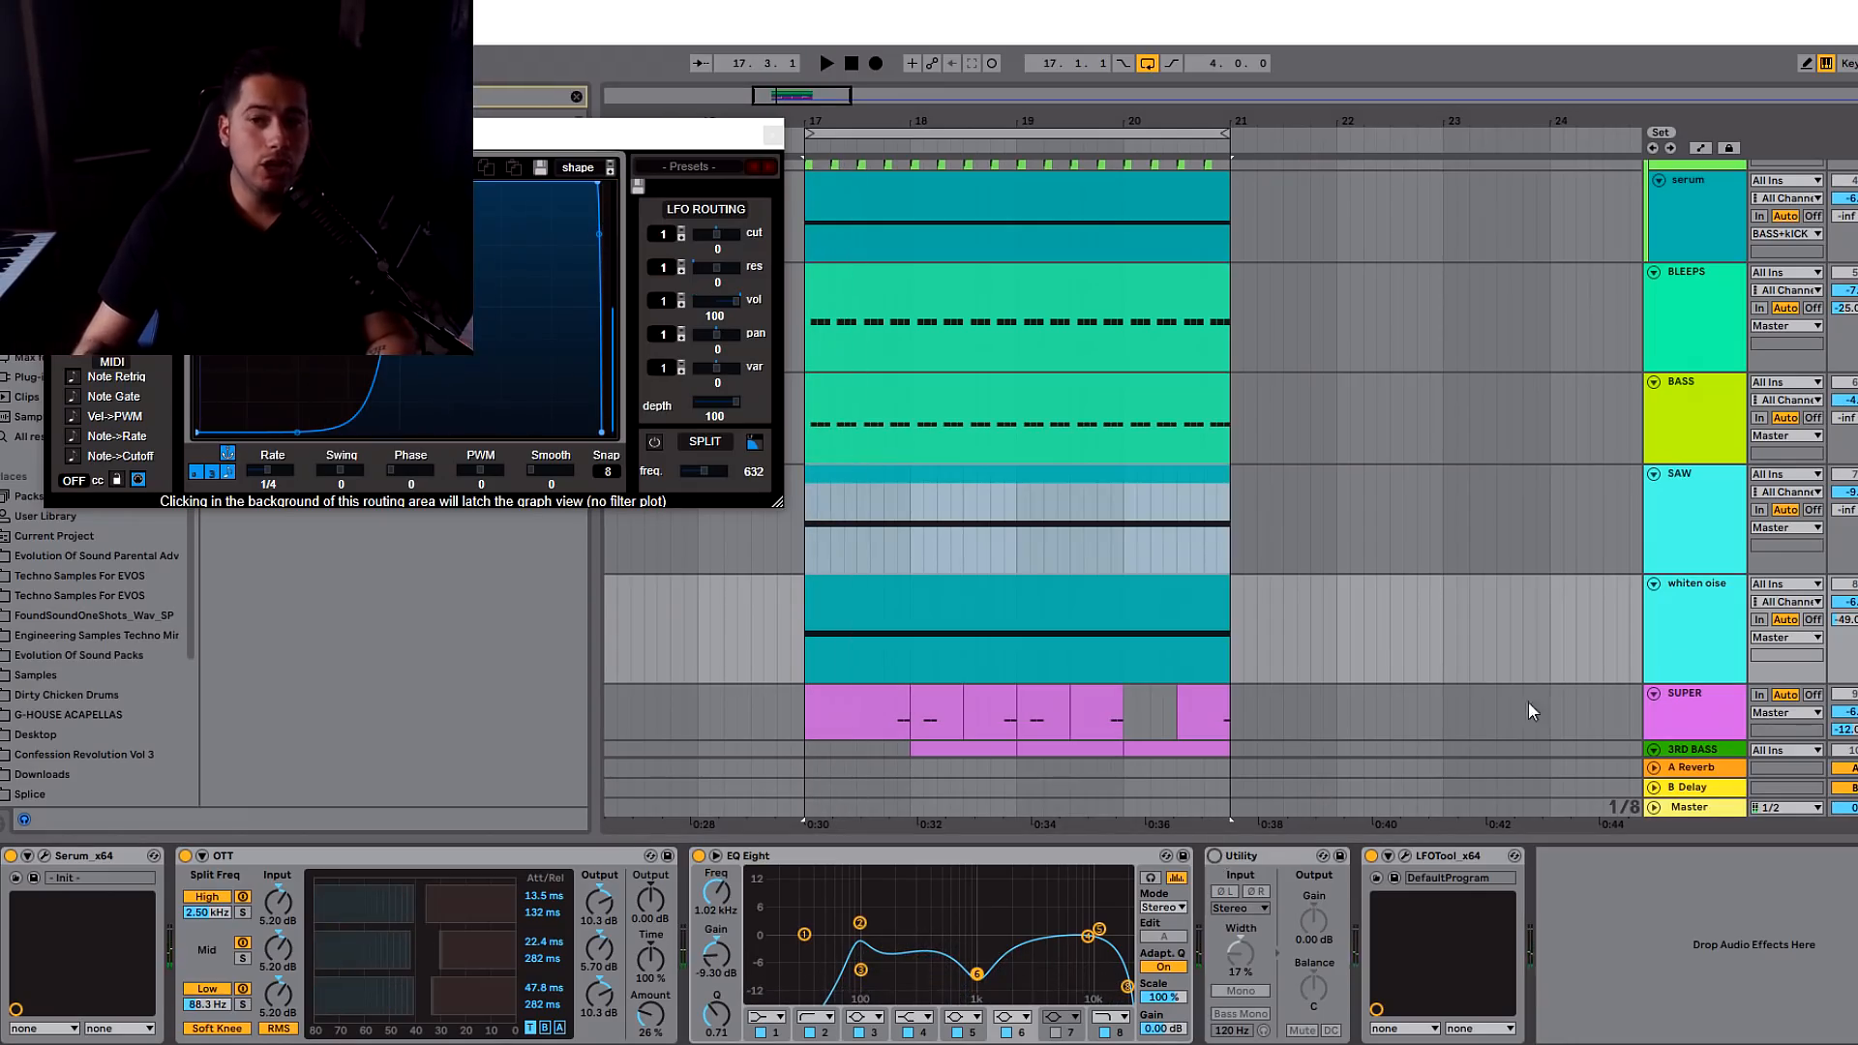
key(space)
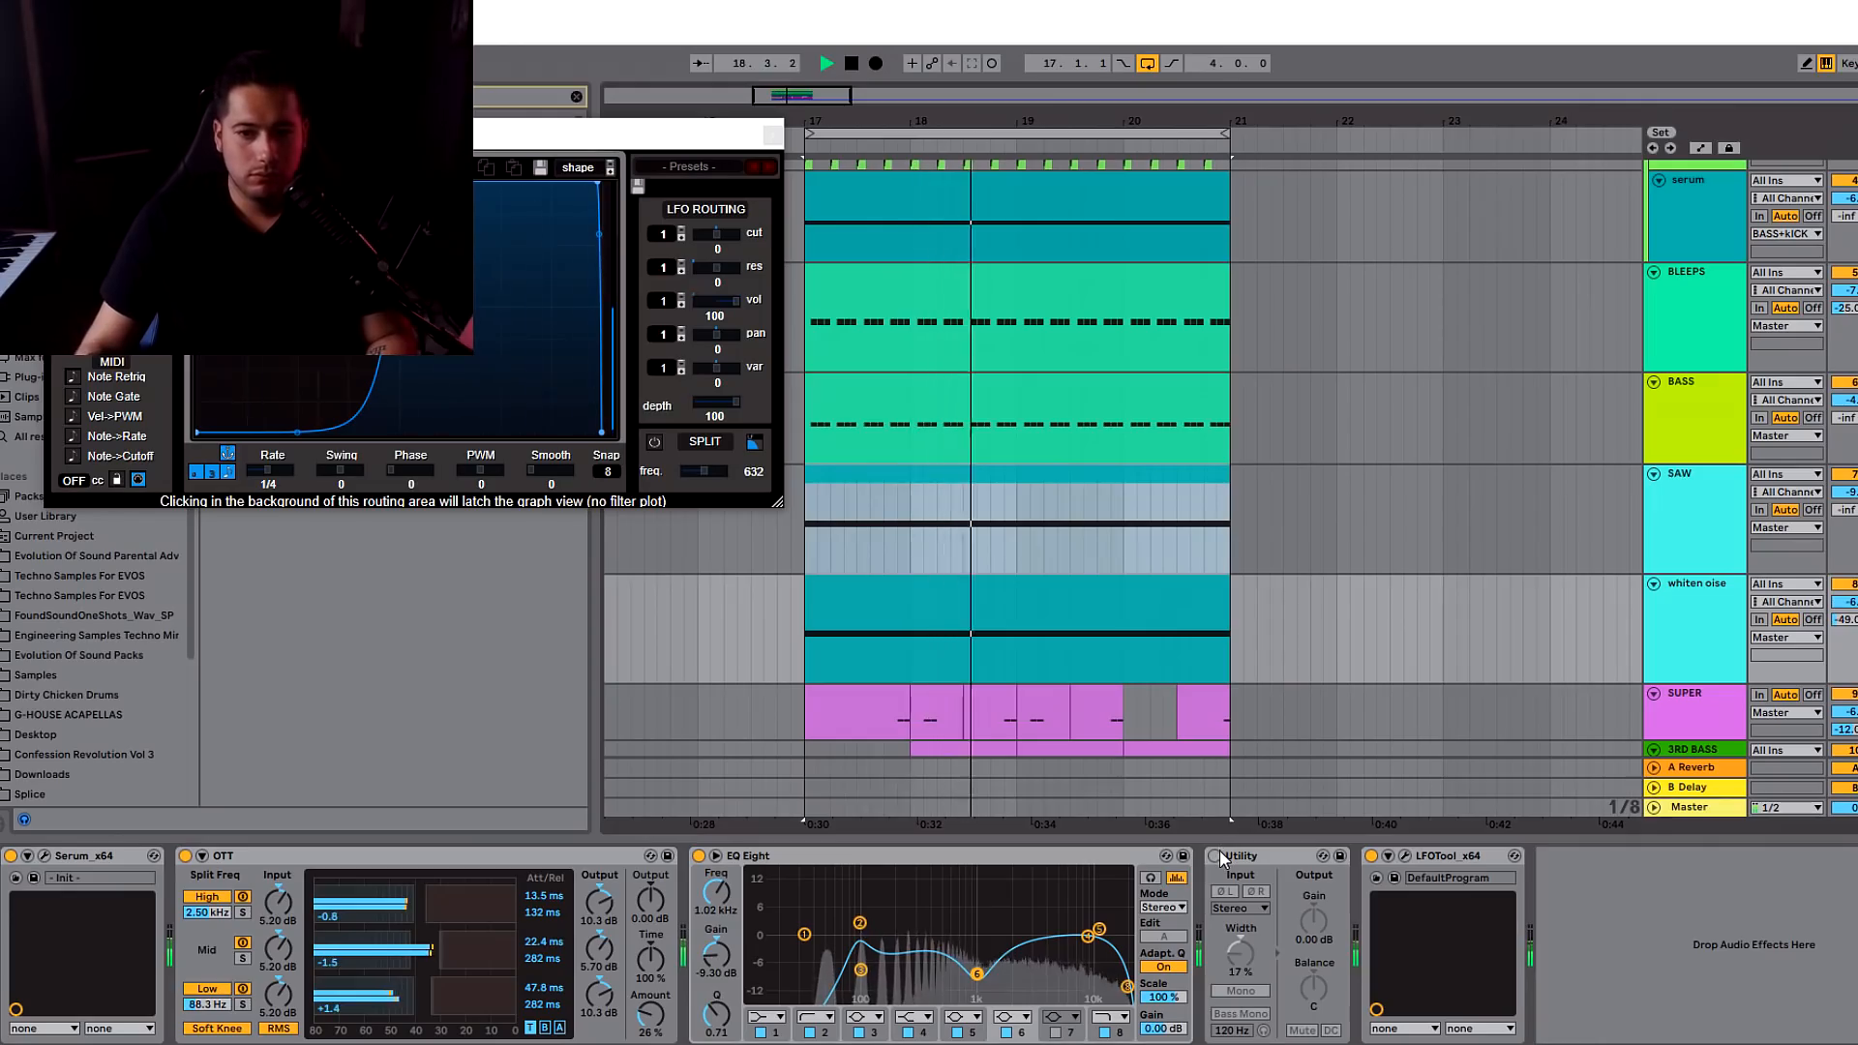
click(1216, 855)
key(space)
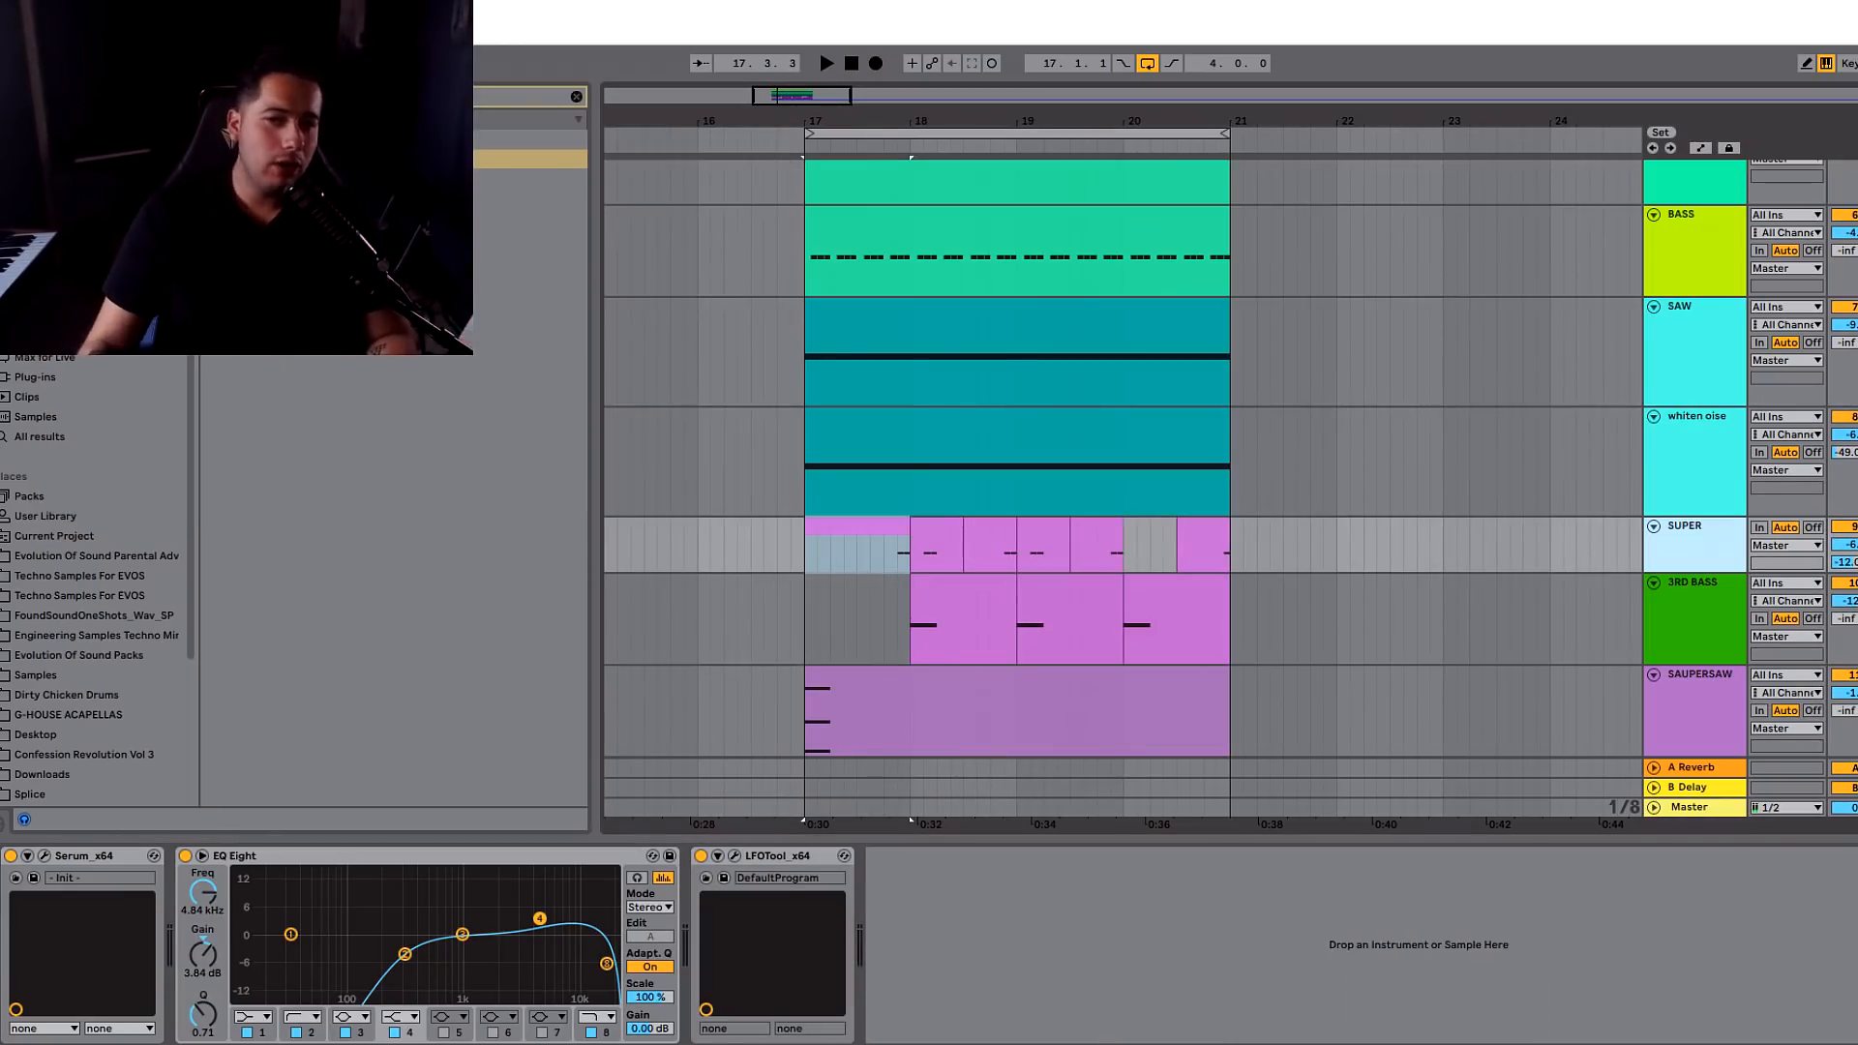
- Open the SUPER track's Serum, audition its saw oscillators with the MG Low 24 filter off, and turn the filter back on
click(680, 565)
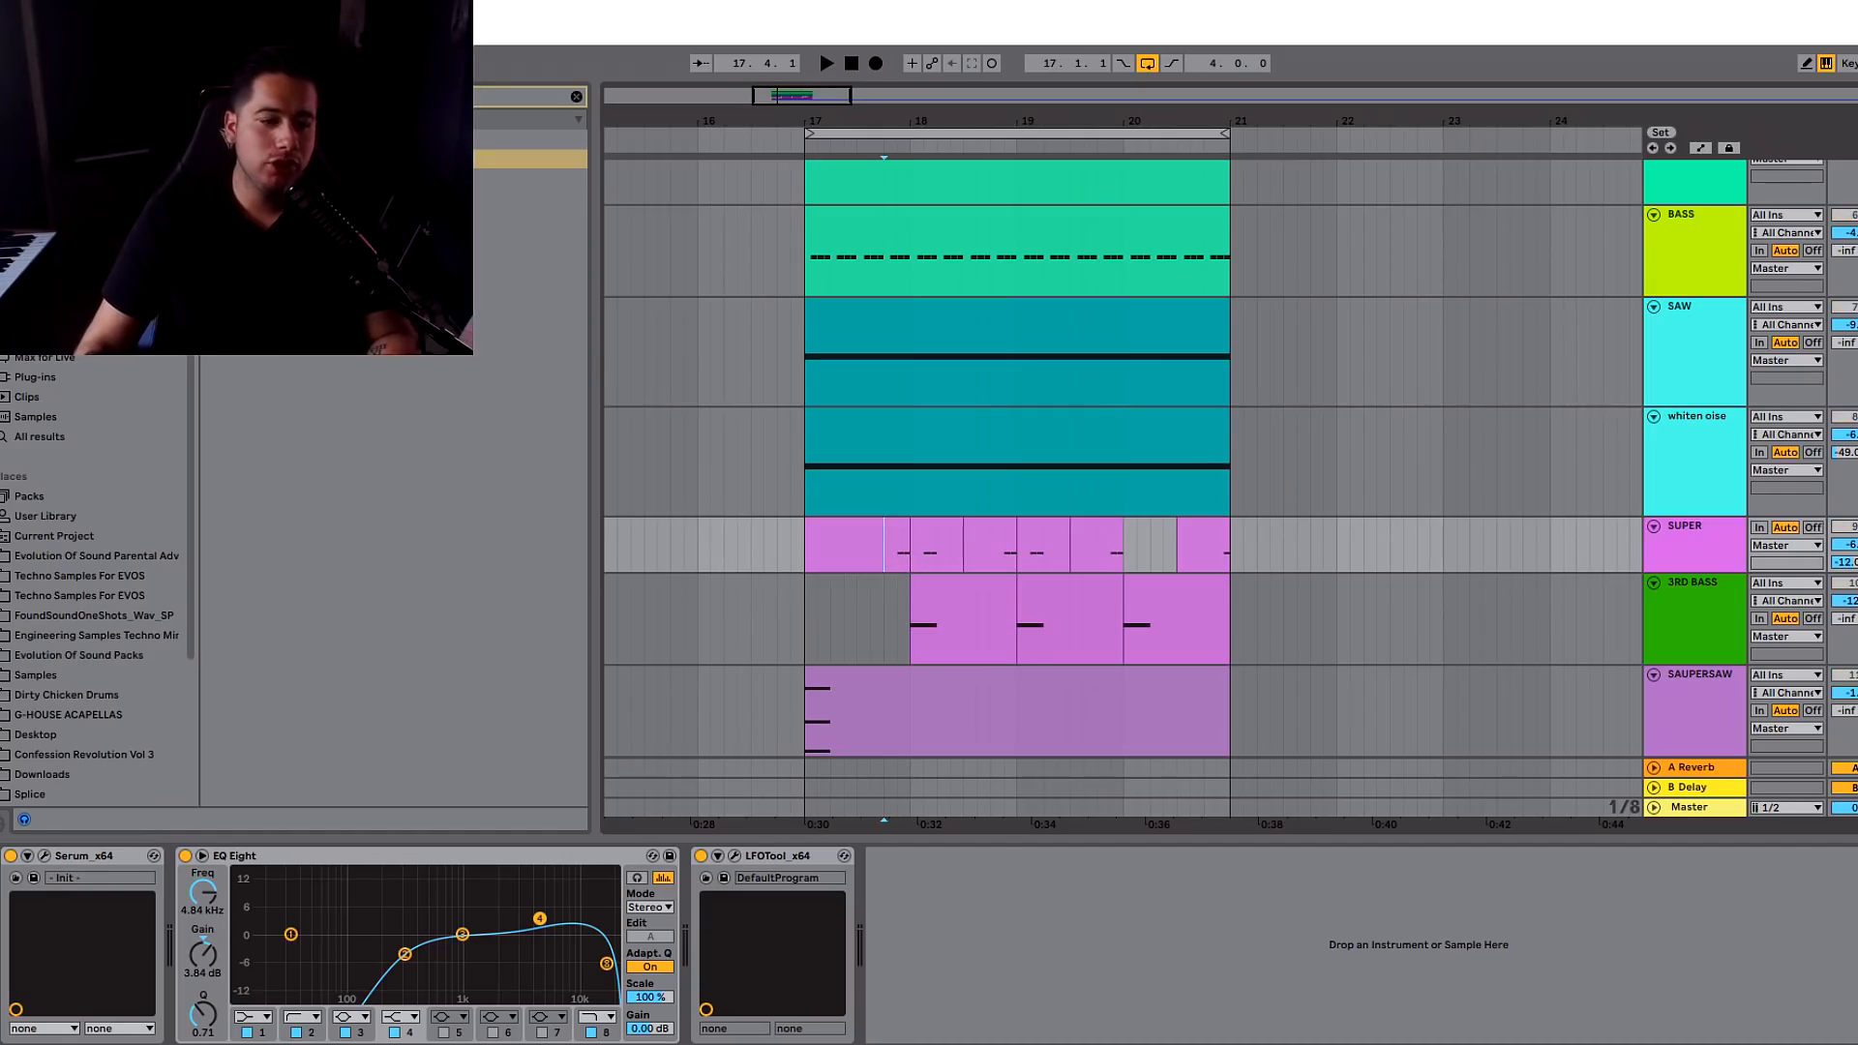
click(43, 856)
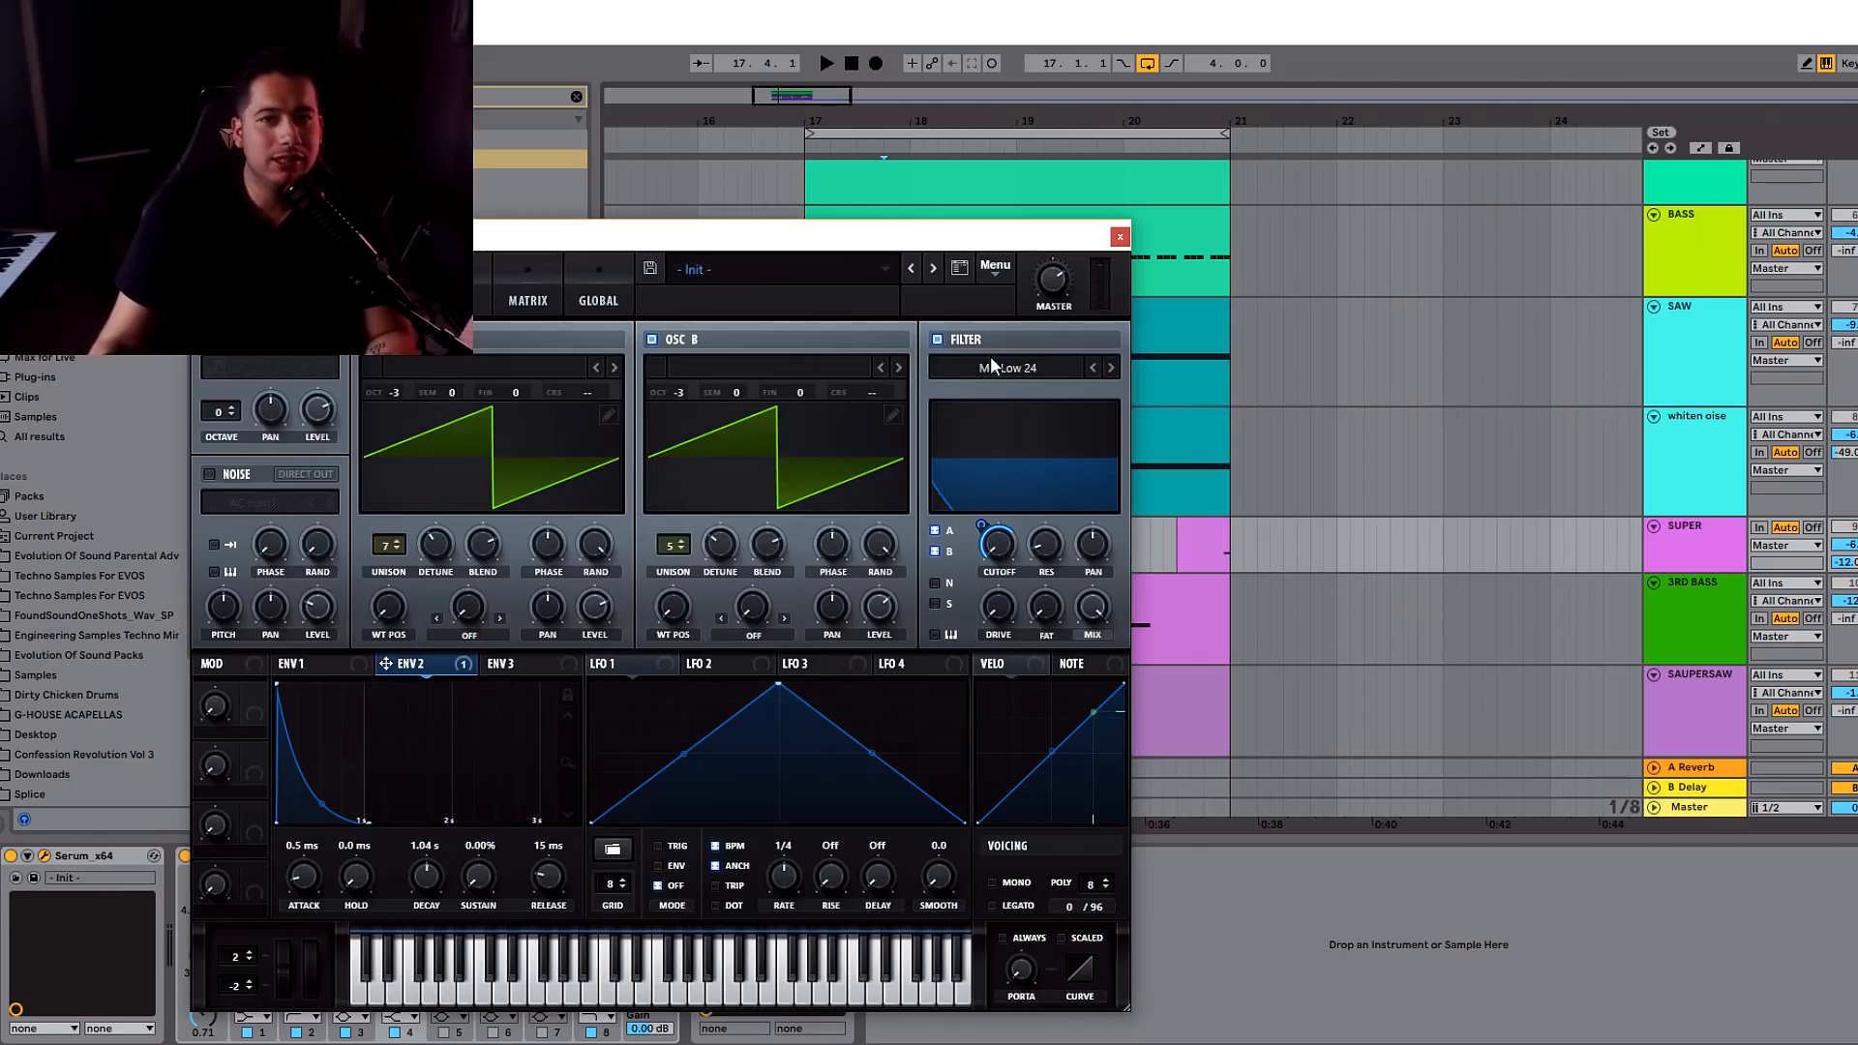
click(937, 339)
click(1855, 551)
key(s)
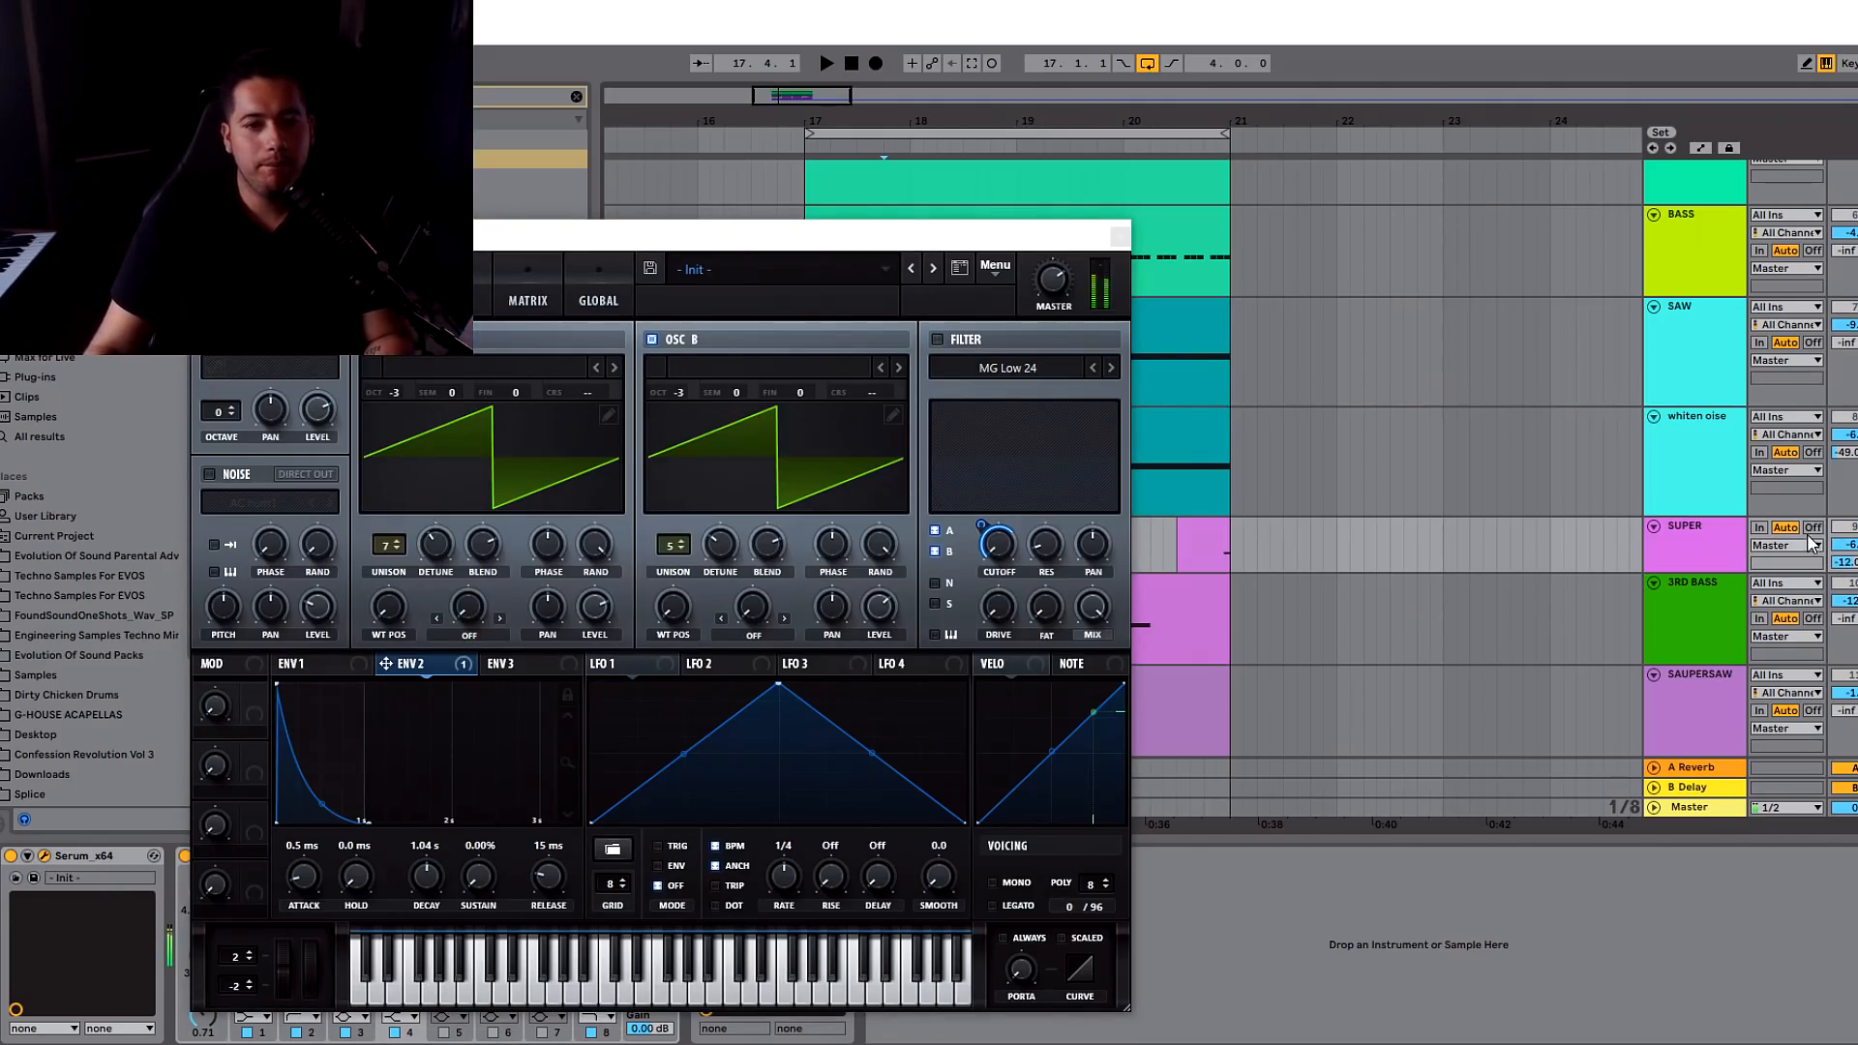
key(s)
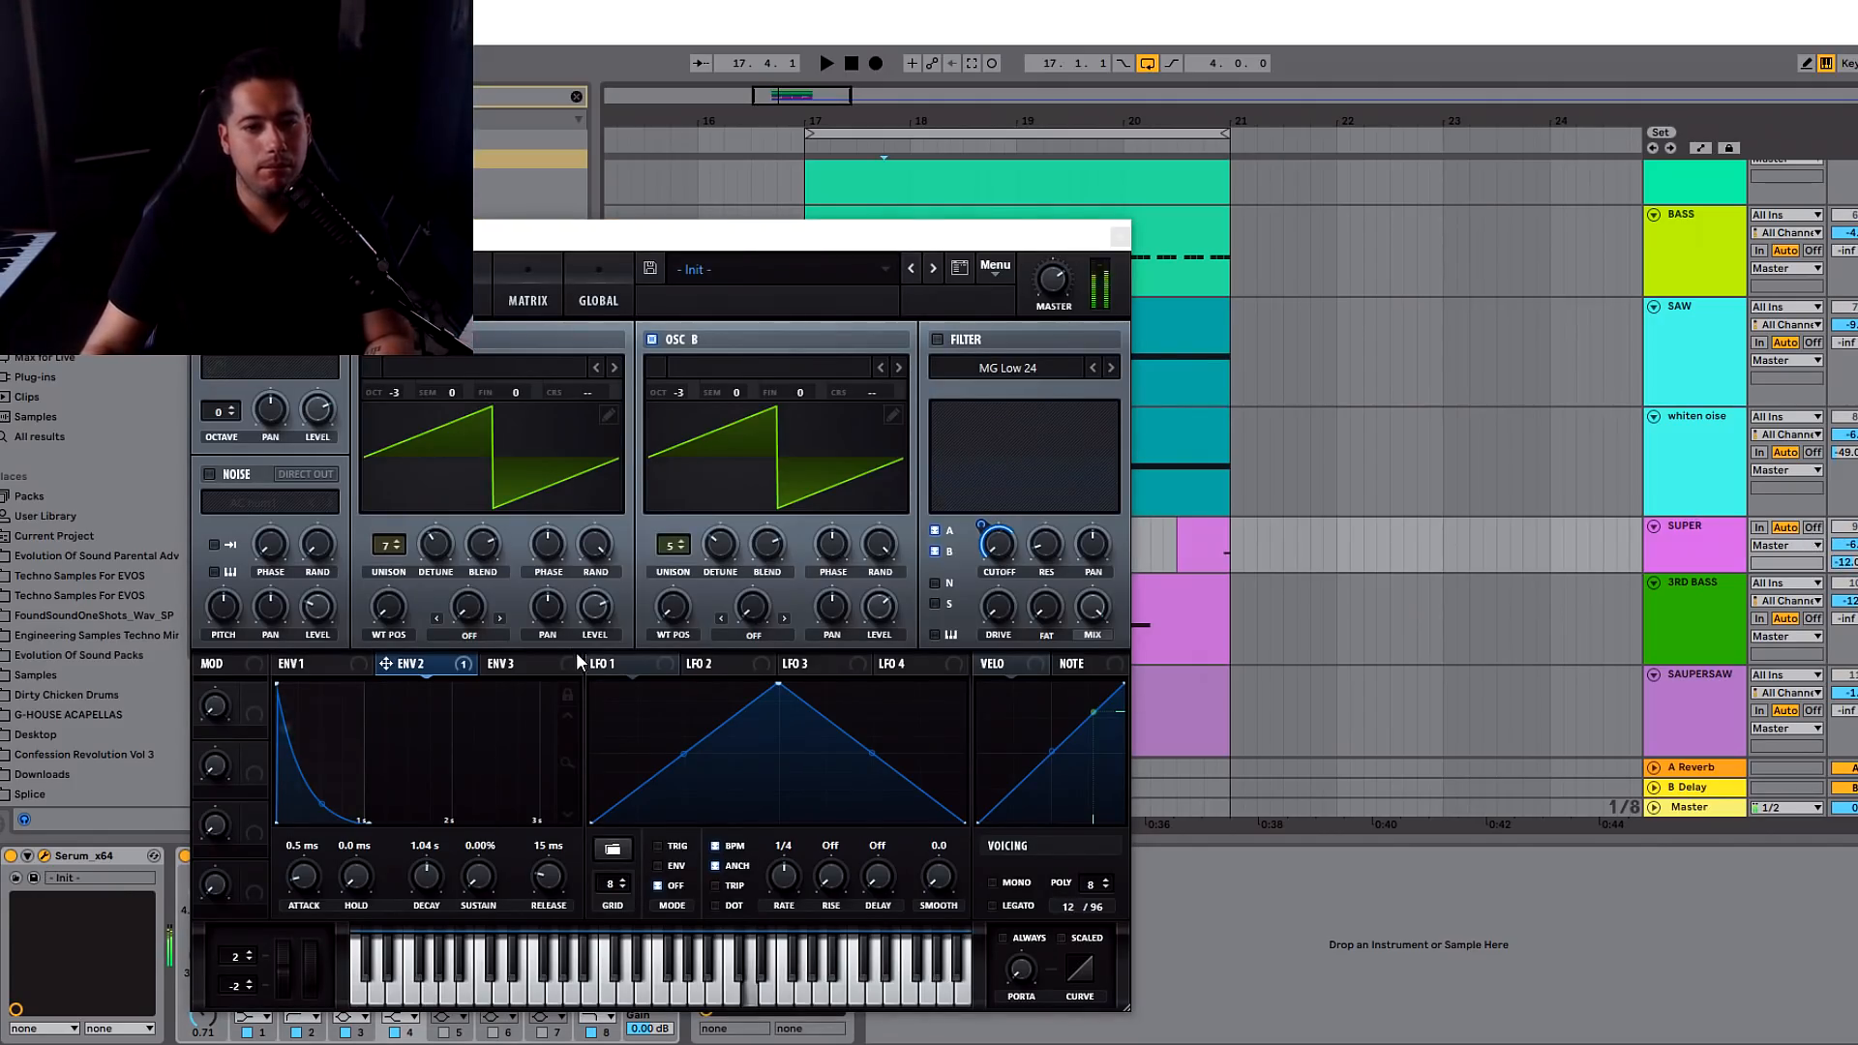
click(395, 664)
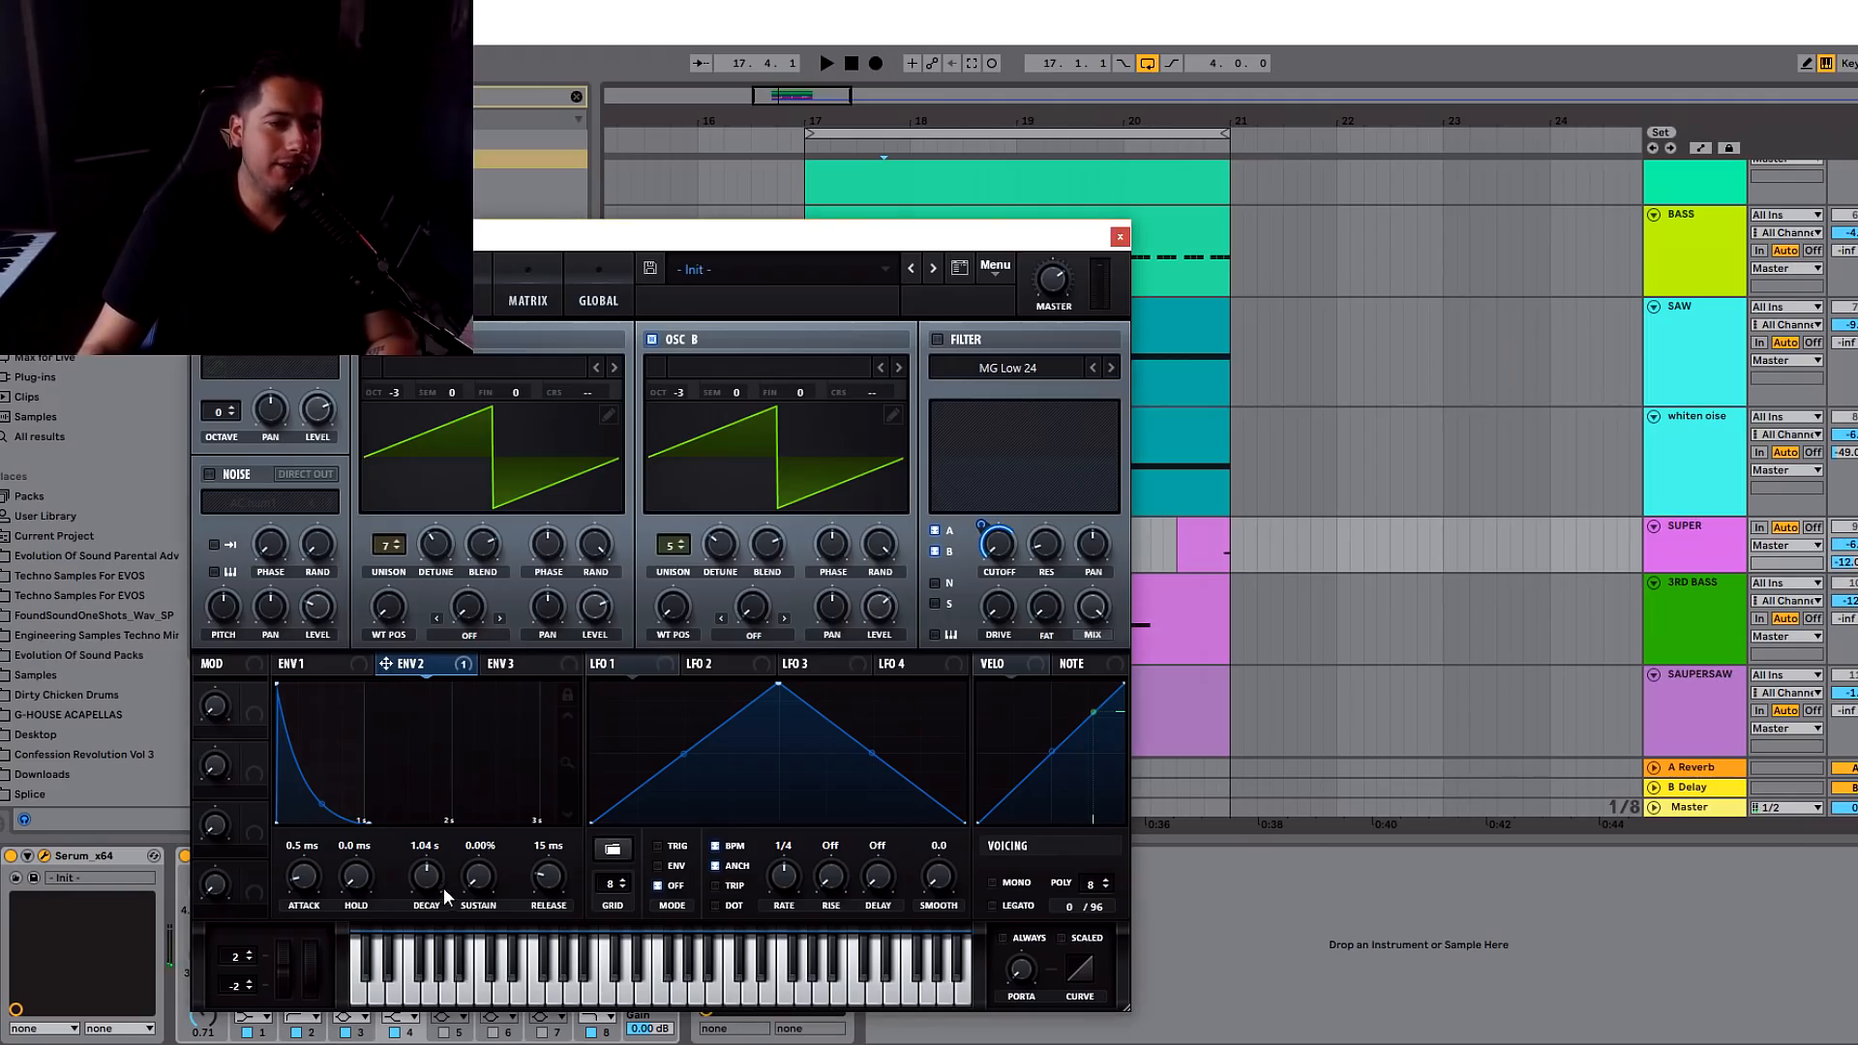
click(936, 340)
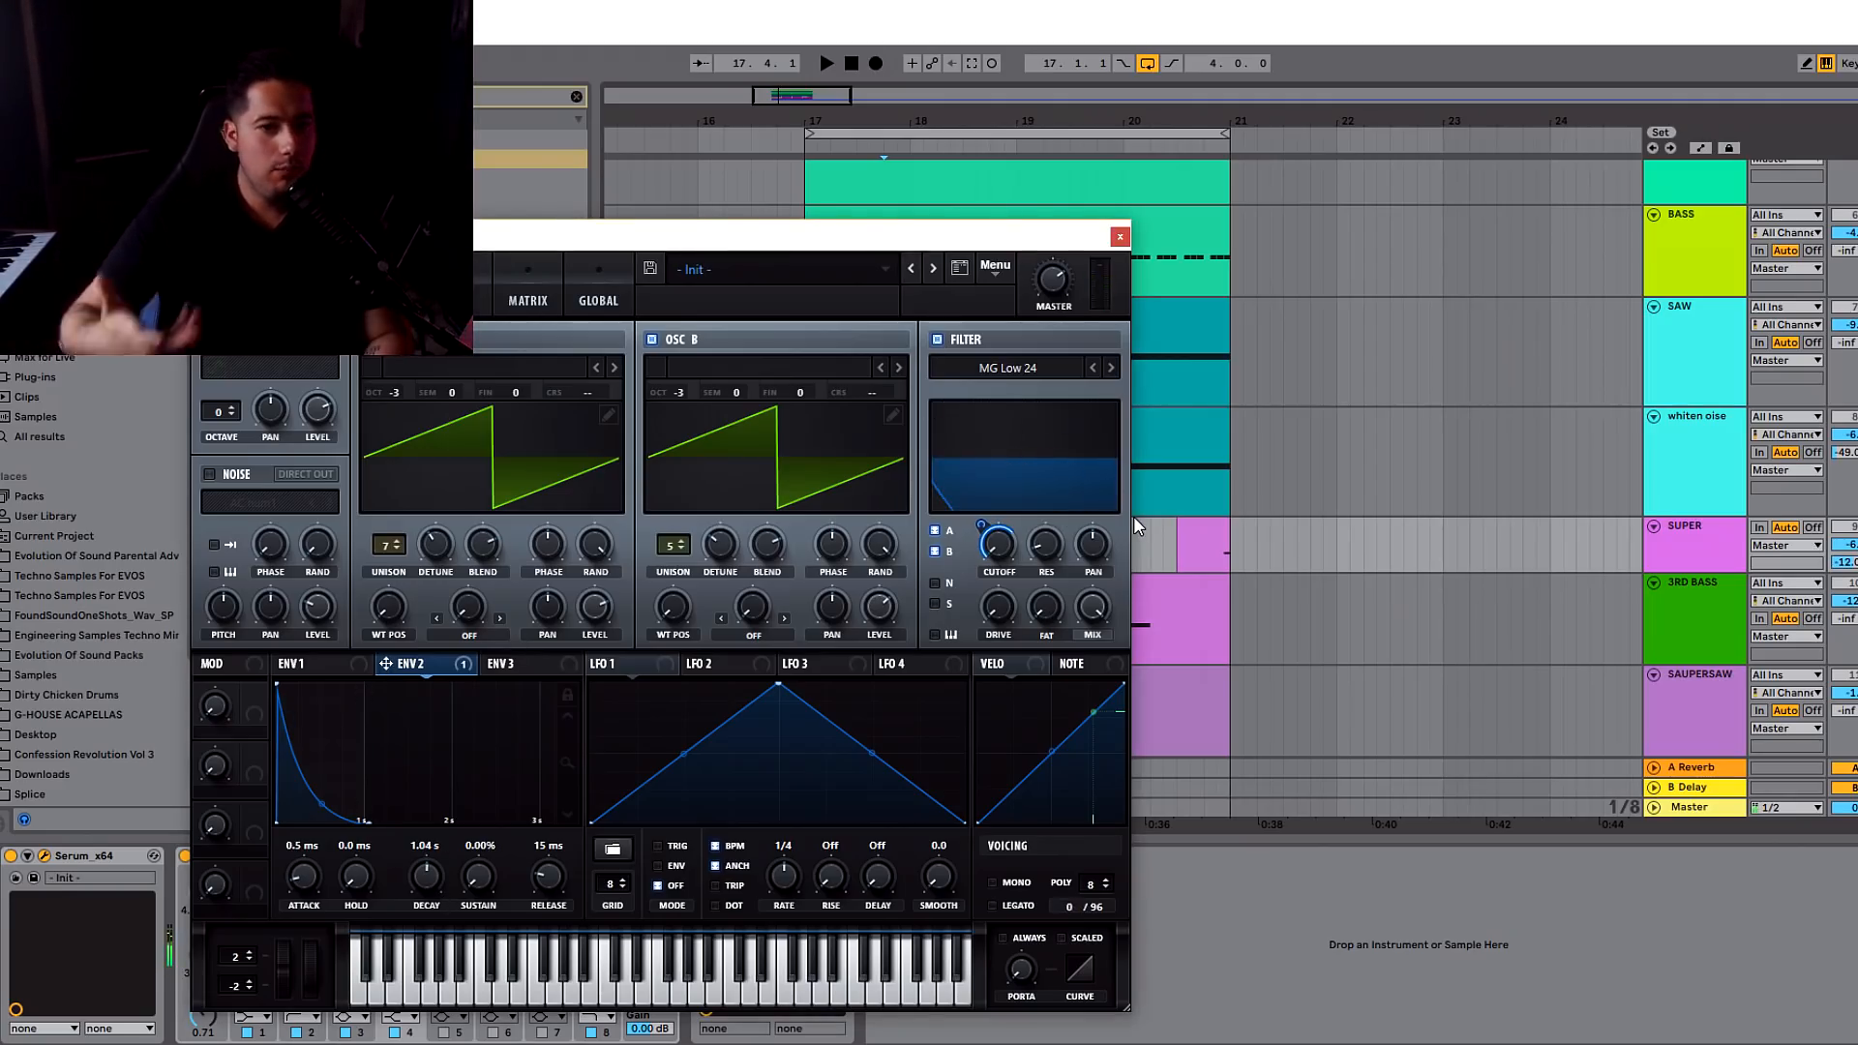
- Play the SUPER layer while viewing the effects in its Serum, and close the plugin
key(space)
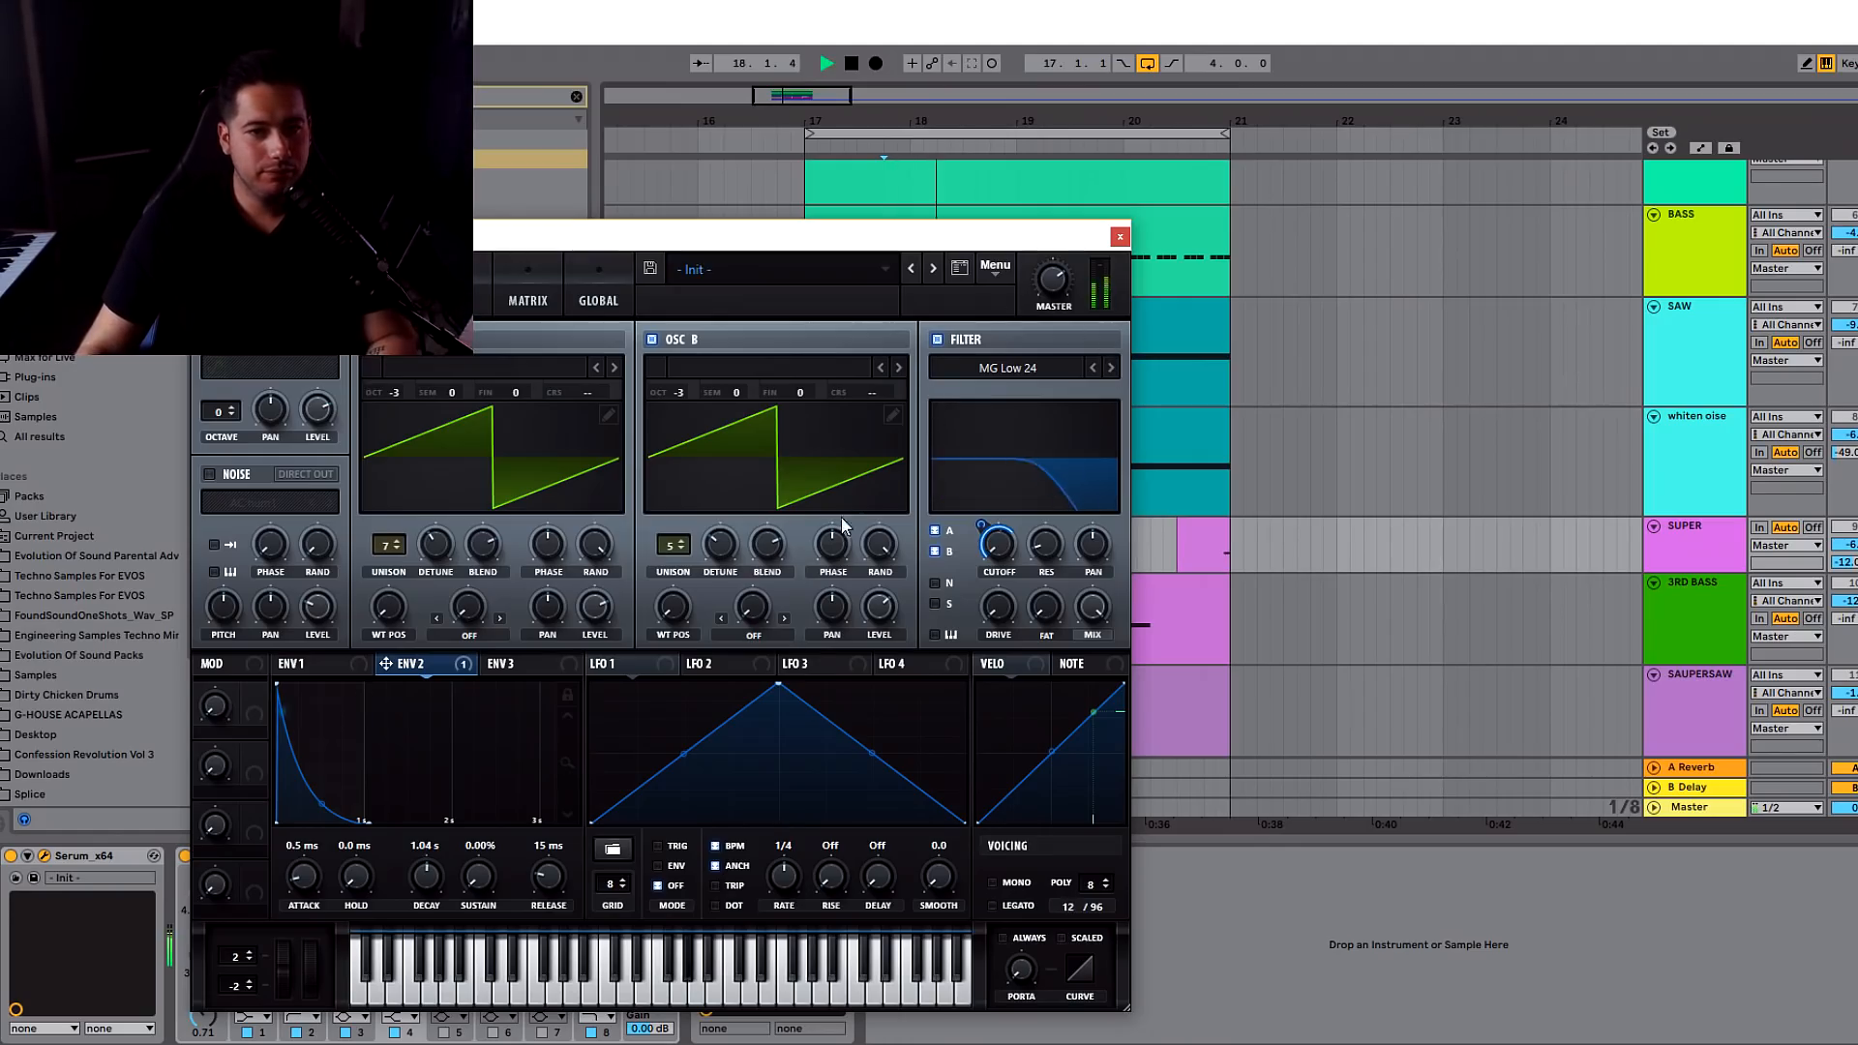
click(473, 303)
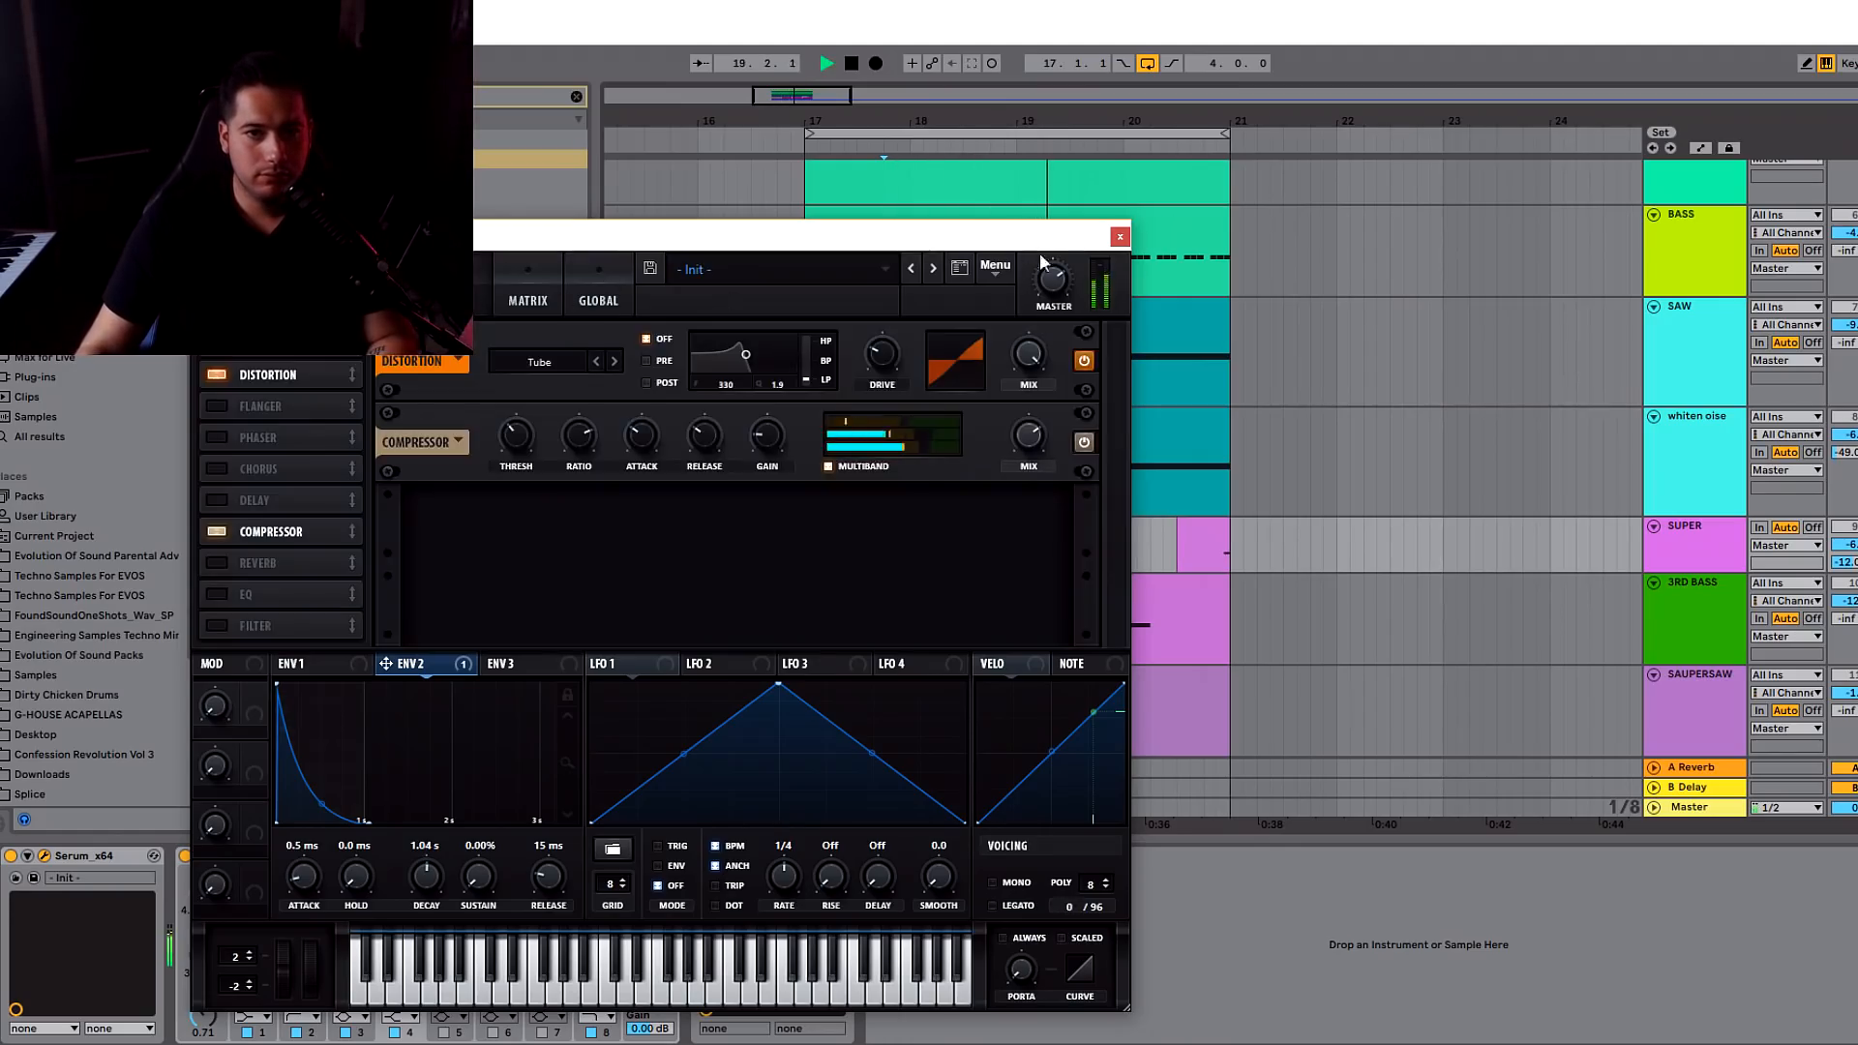
click(1120, 237)
key(space)
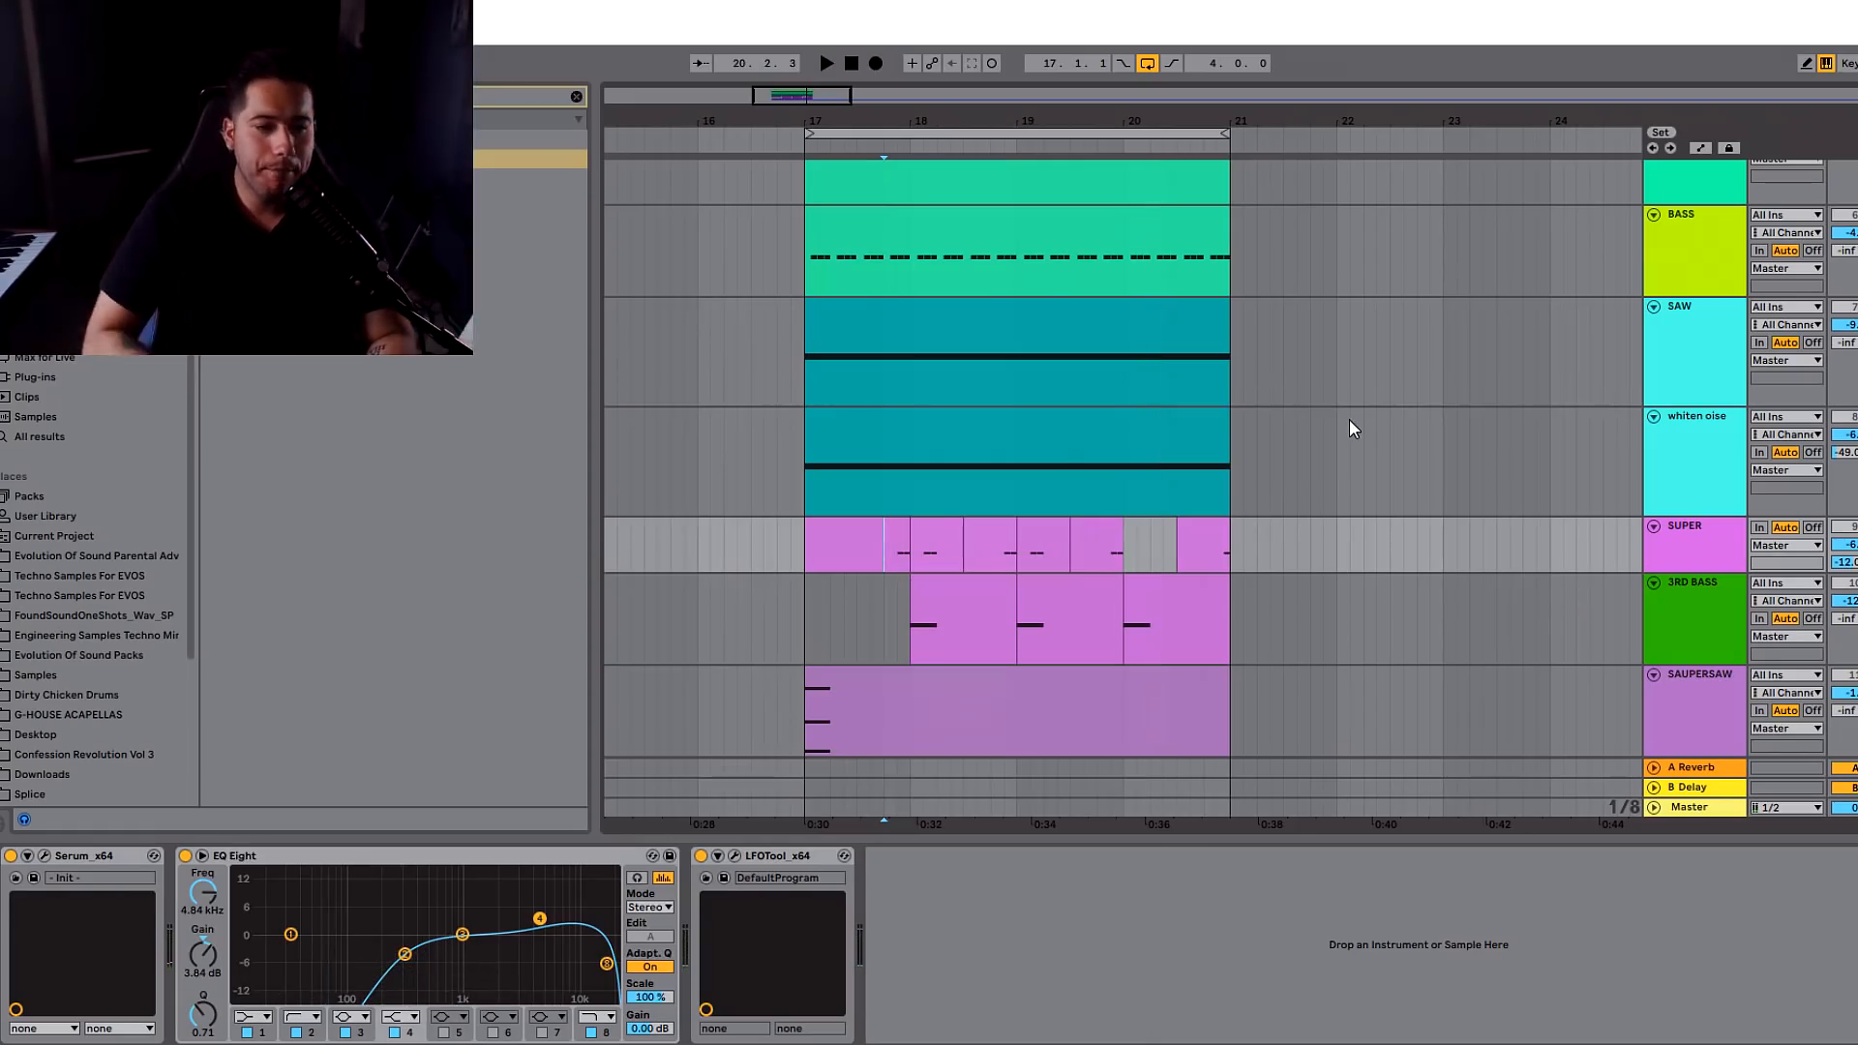
- Lower band 2 of the SUPER track's EQ Eight to about 167 Hz with a Q of 0.36 while listening
mouse_move(401, 954)
mouse_down()
mouse_move(310, 953)
mouse_move(394, 953)
mouse_up()
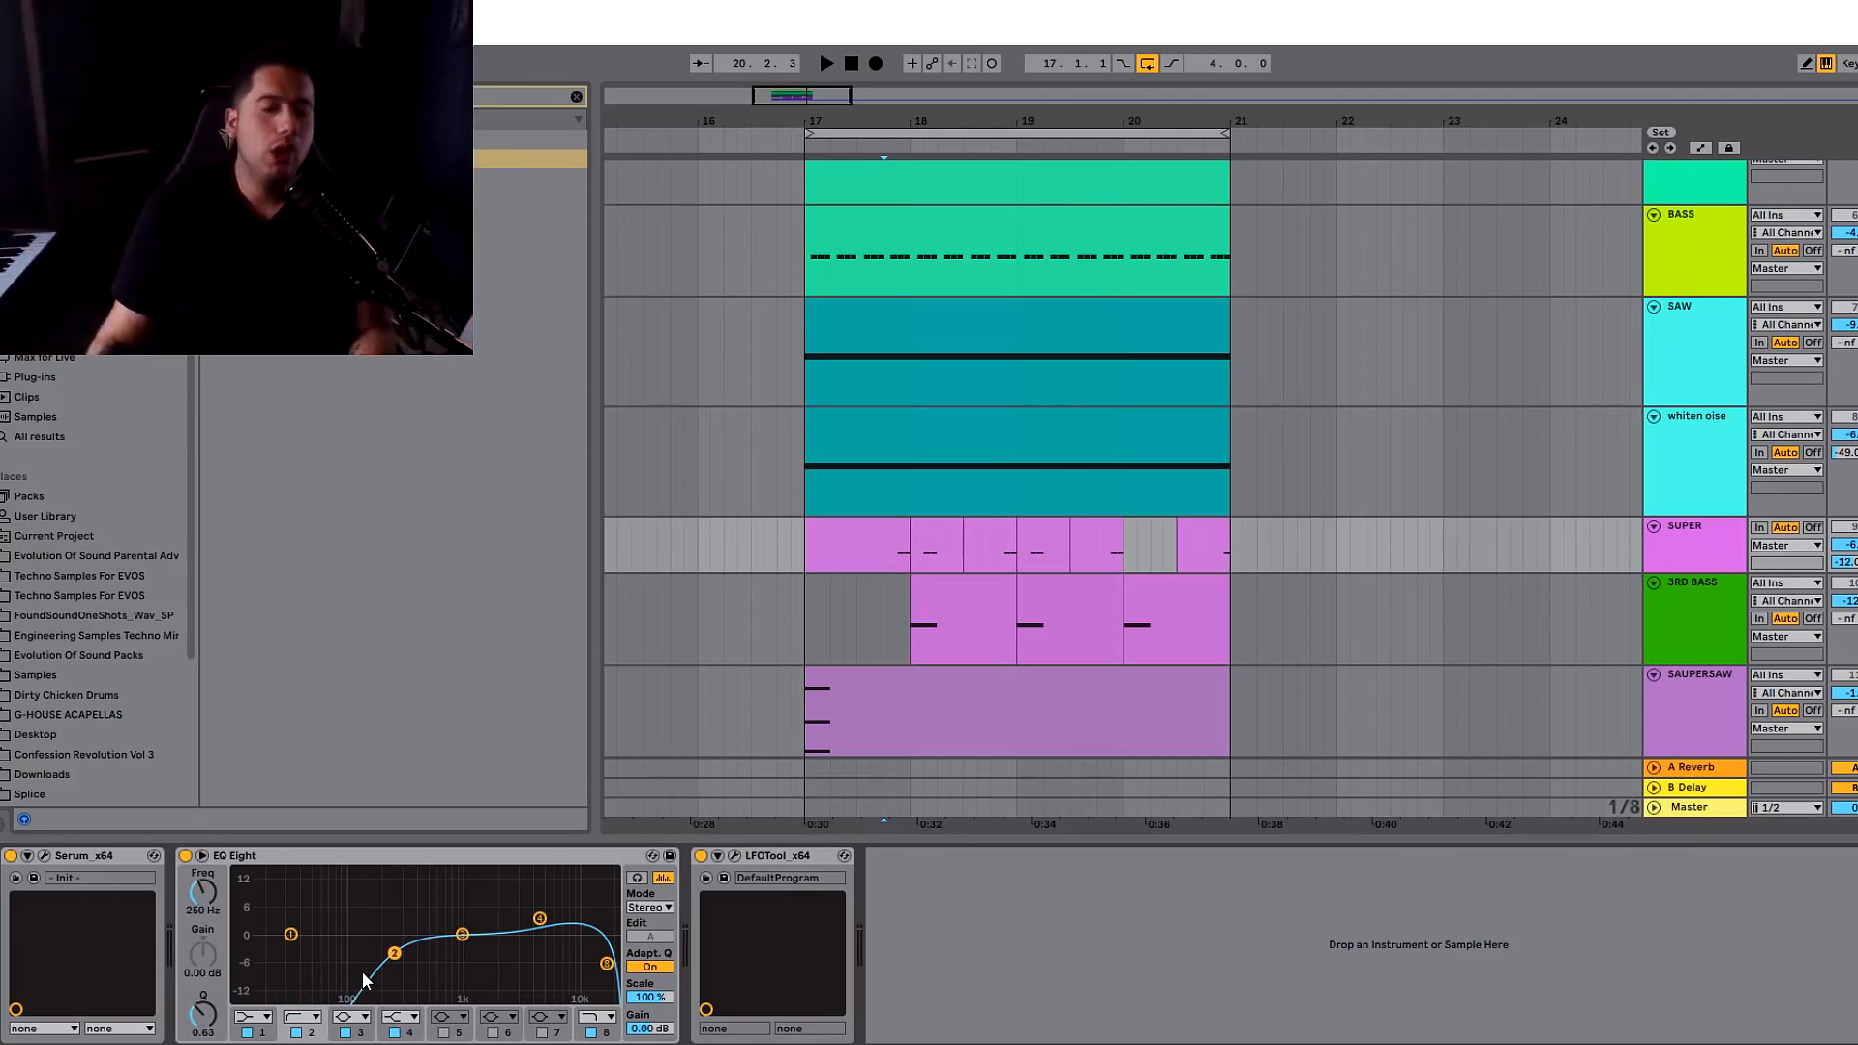
drag(394, 953, 400, 953)
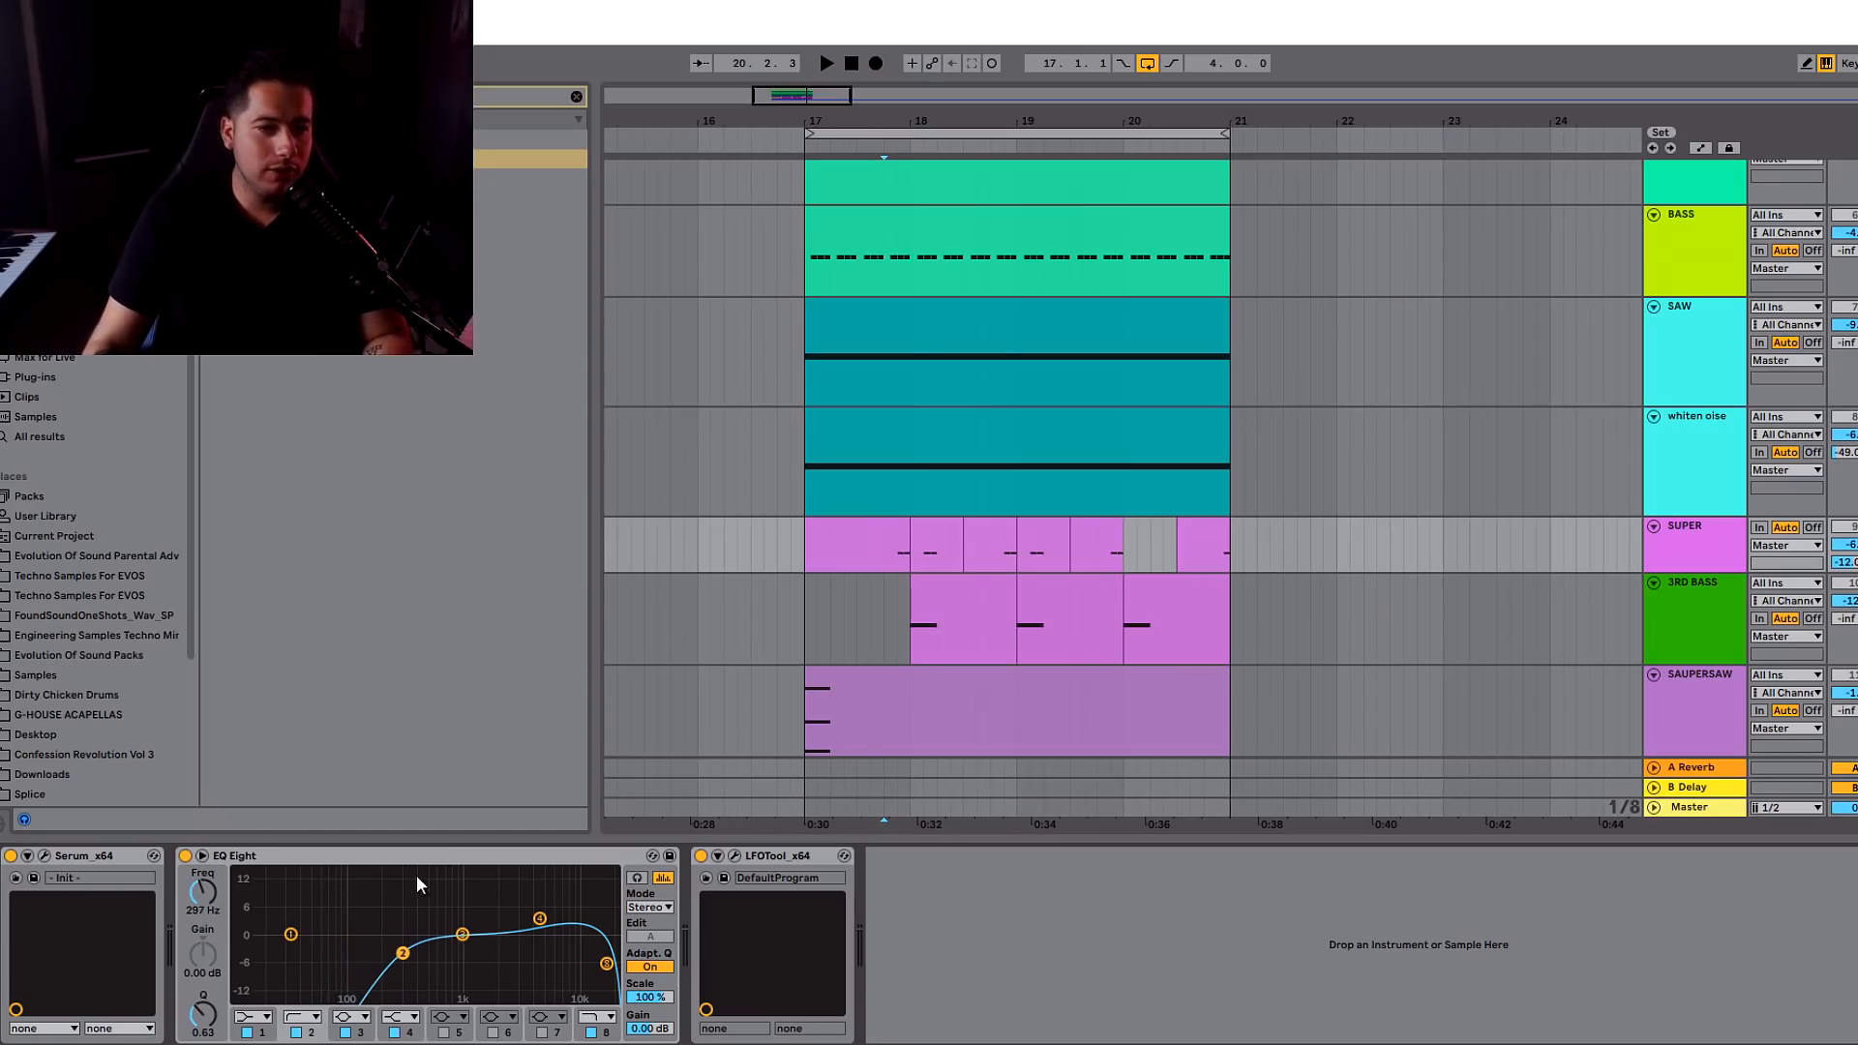
click(896, 566)
key(space)
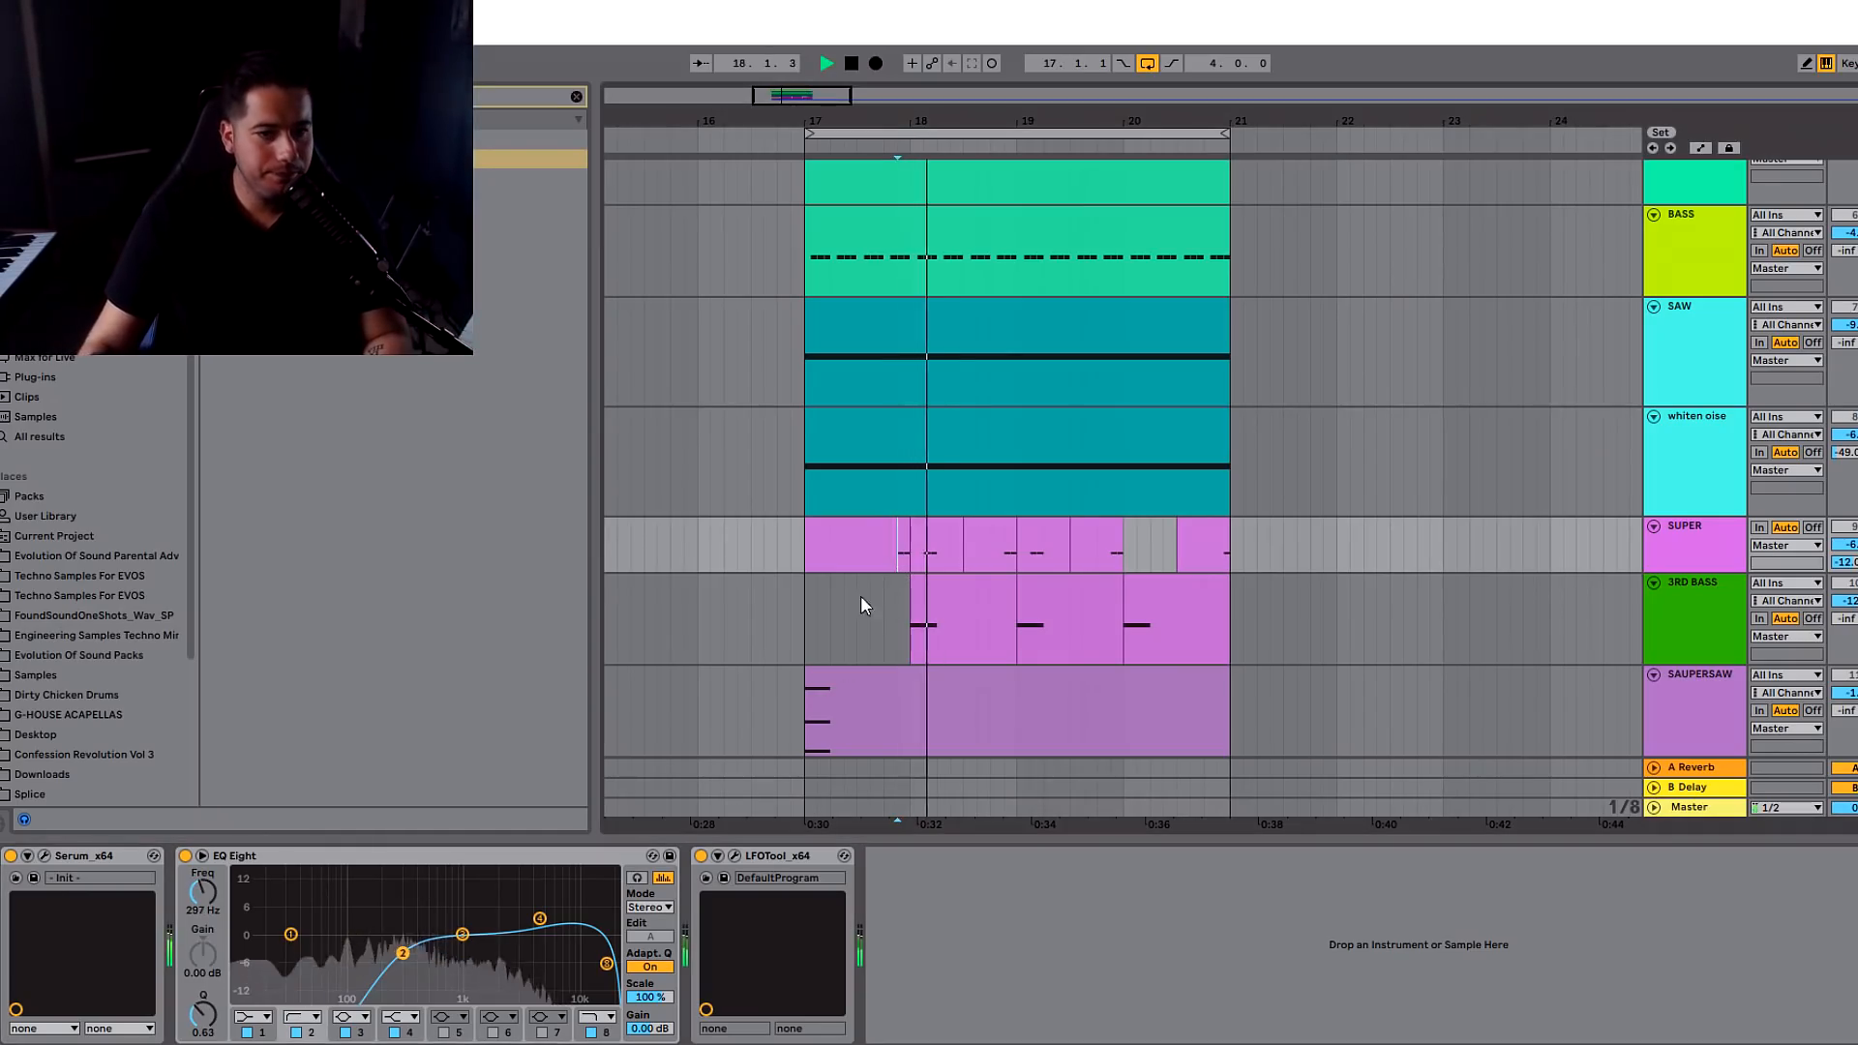
drag(403, 954, 374, 967)
key(space)
key(space)
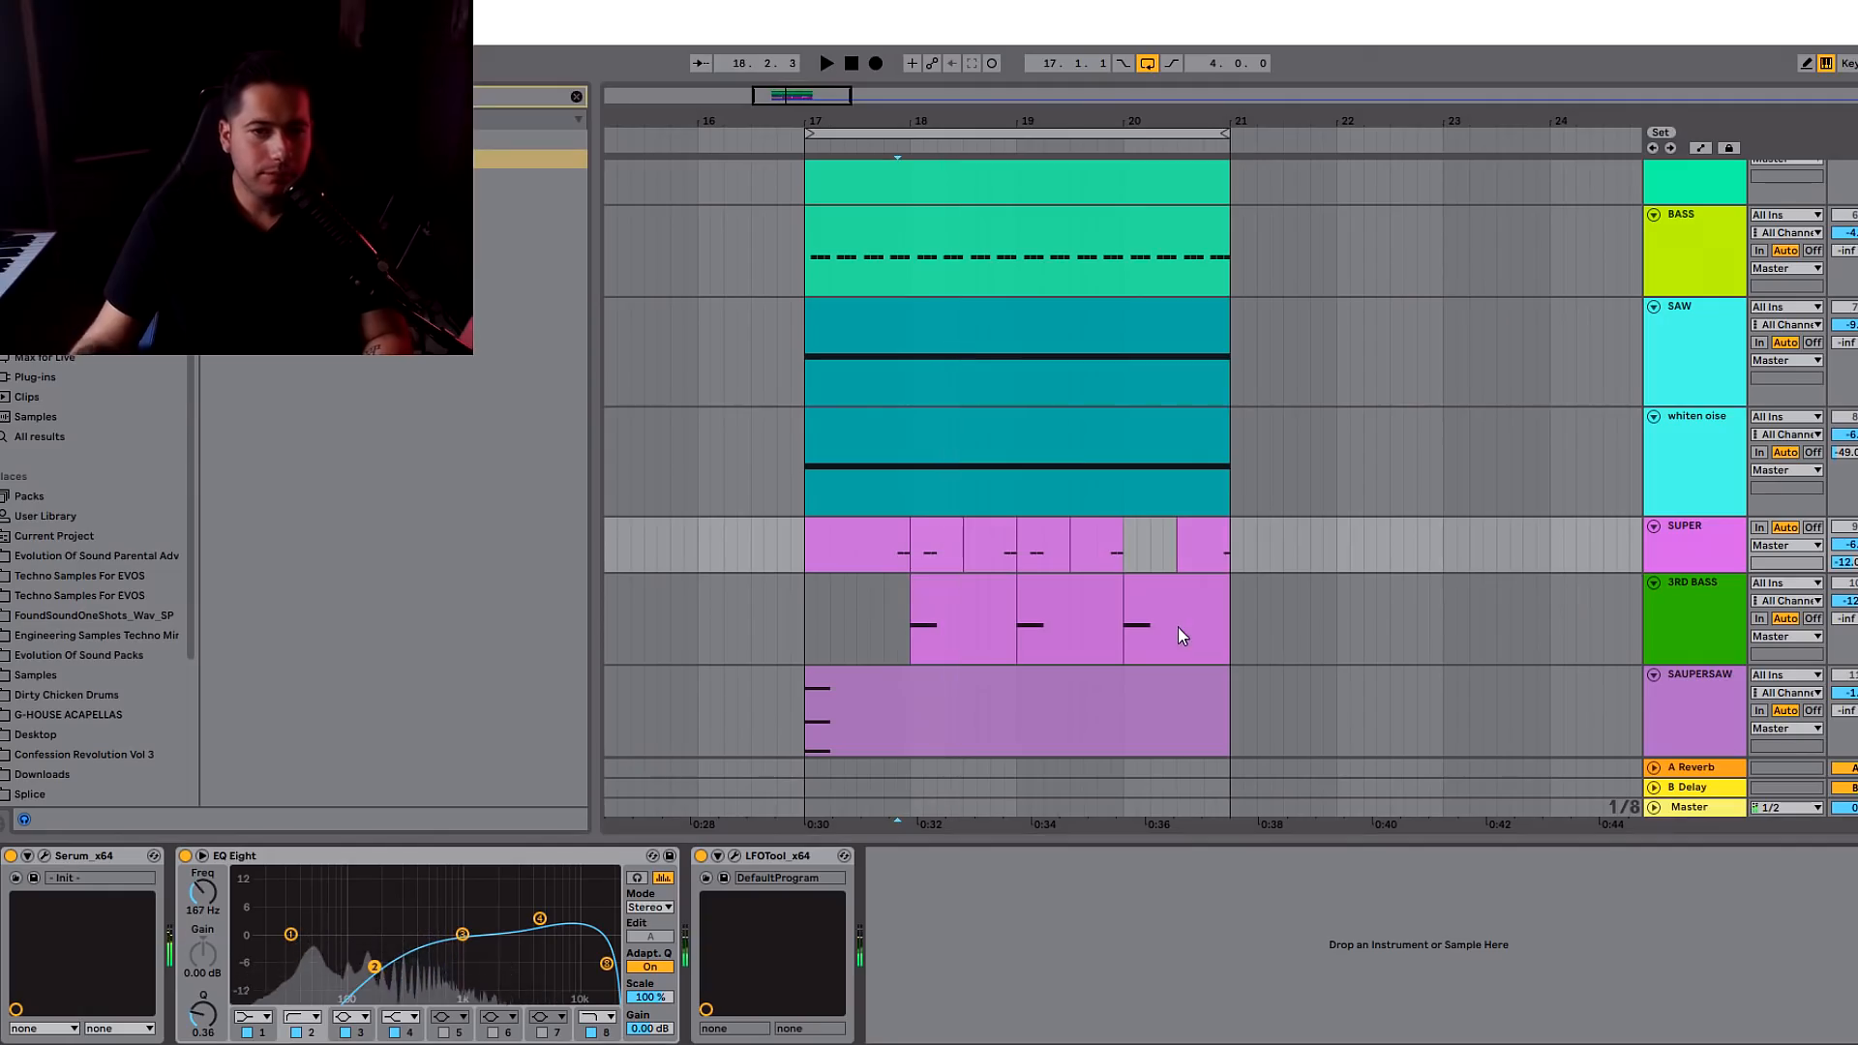
- Reopen the SUPER track's Serum to review its MG Low 24 filter, distortion and compressor, and close it
click(45, 857)
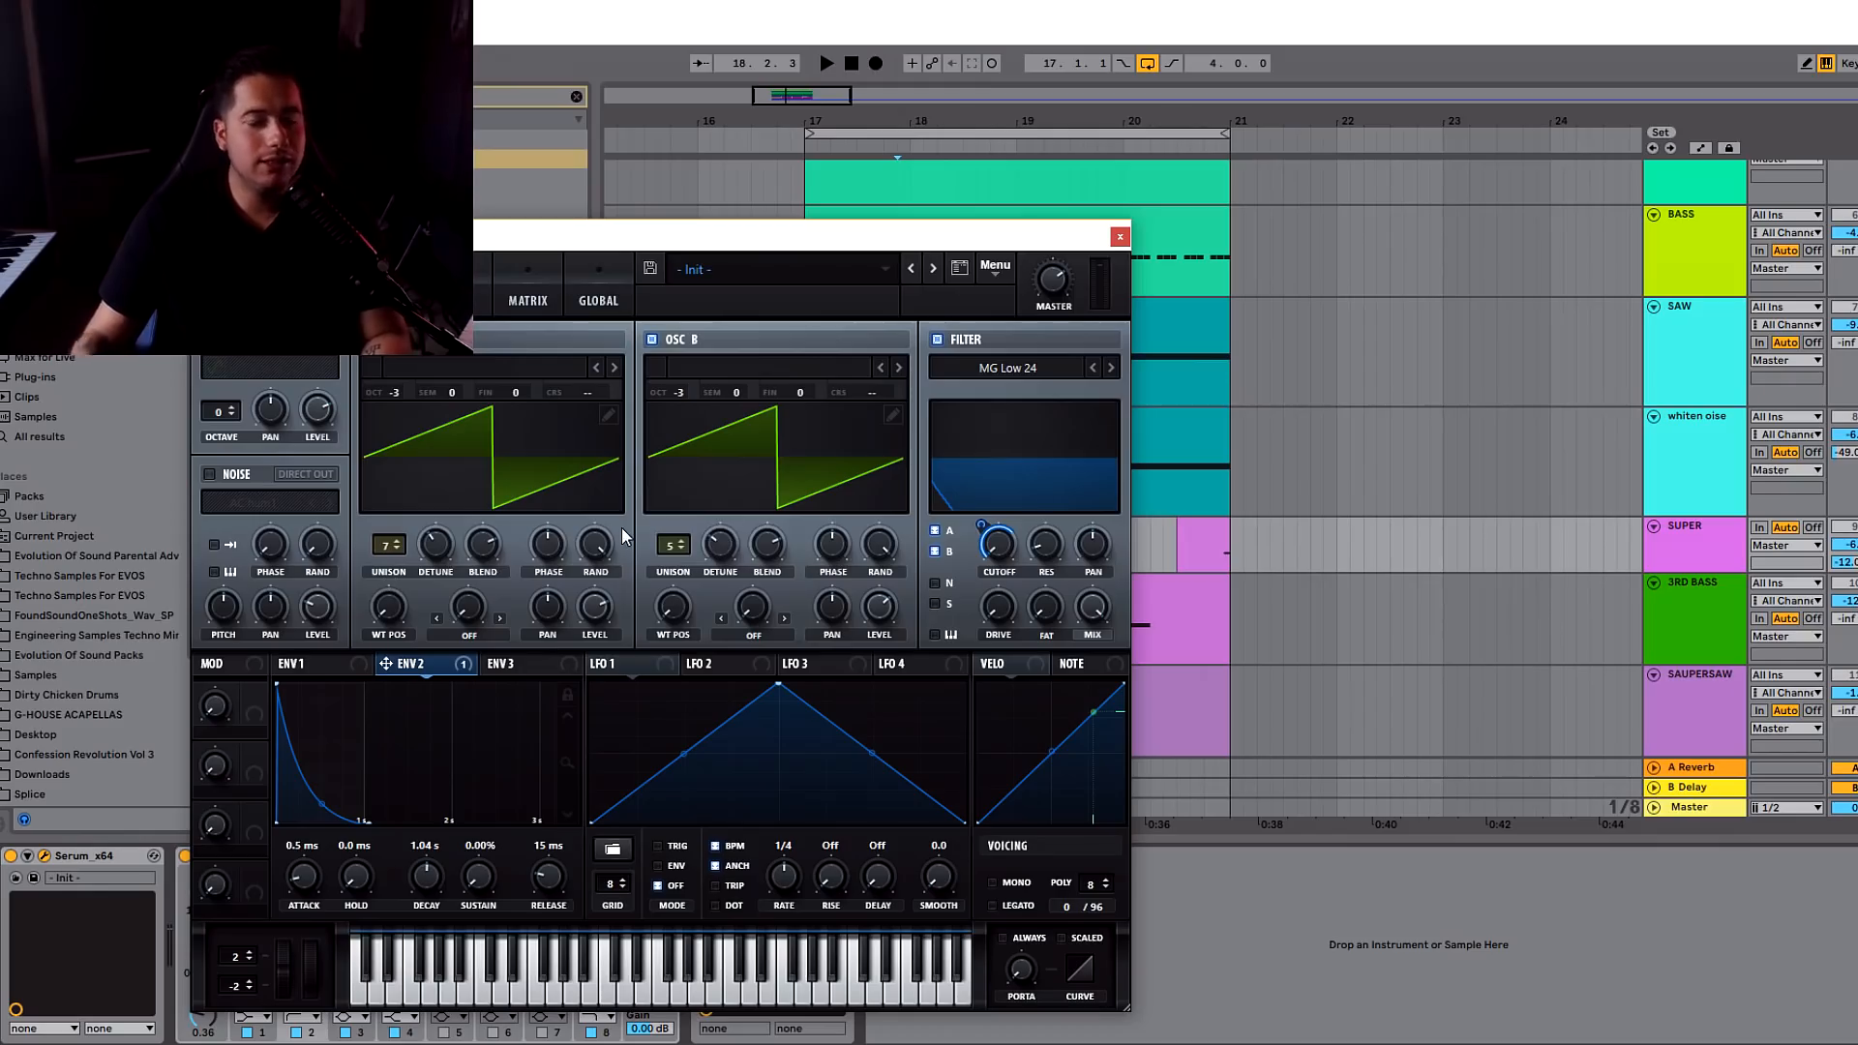
click(1092, 368)
click(1092, 368)
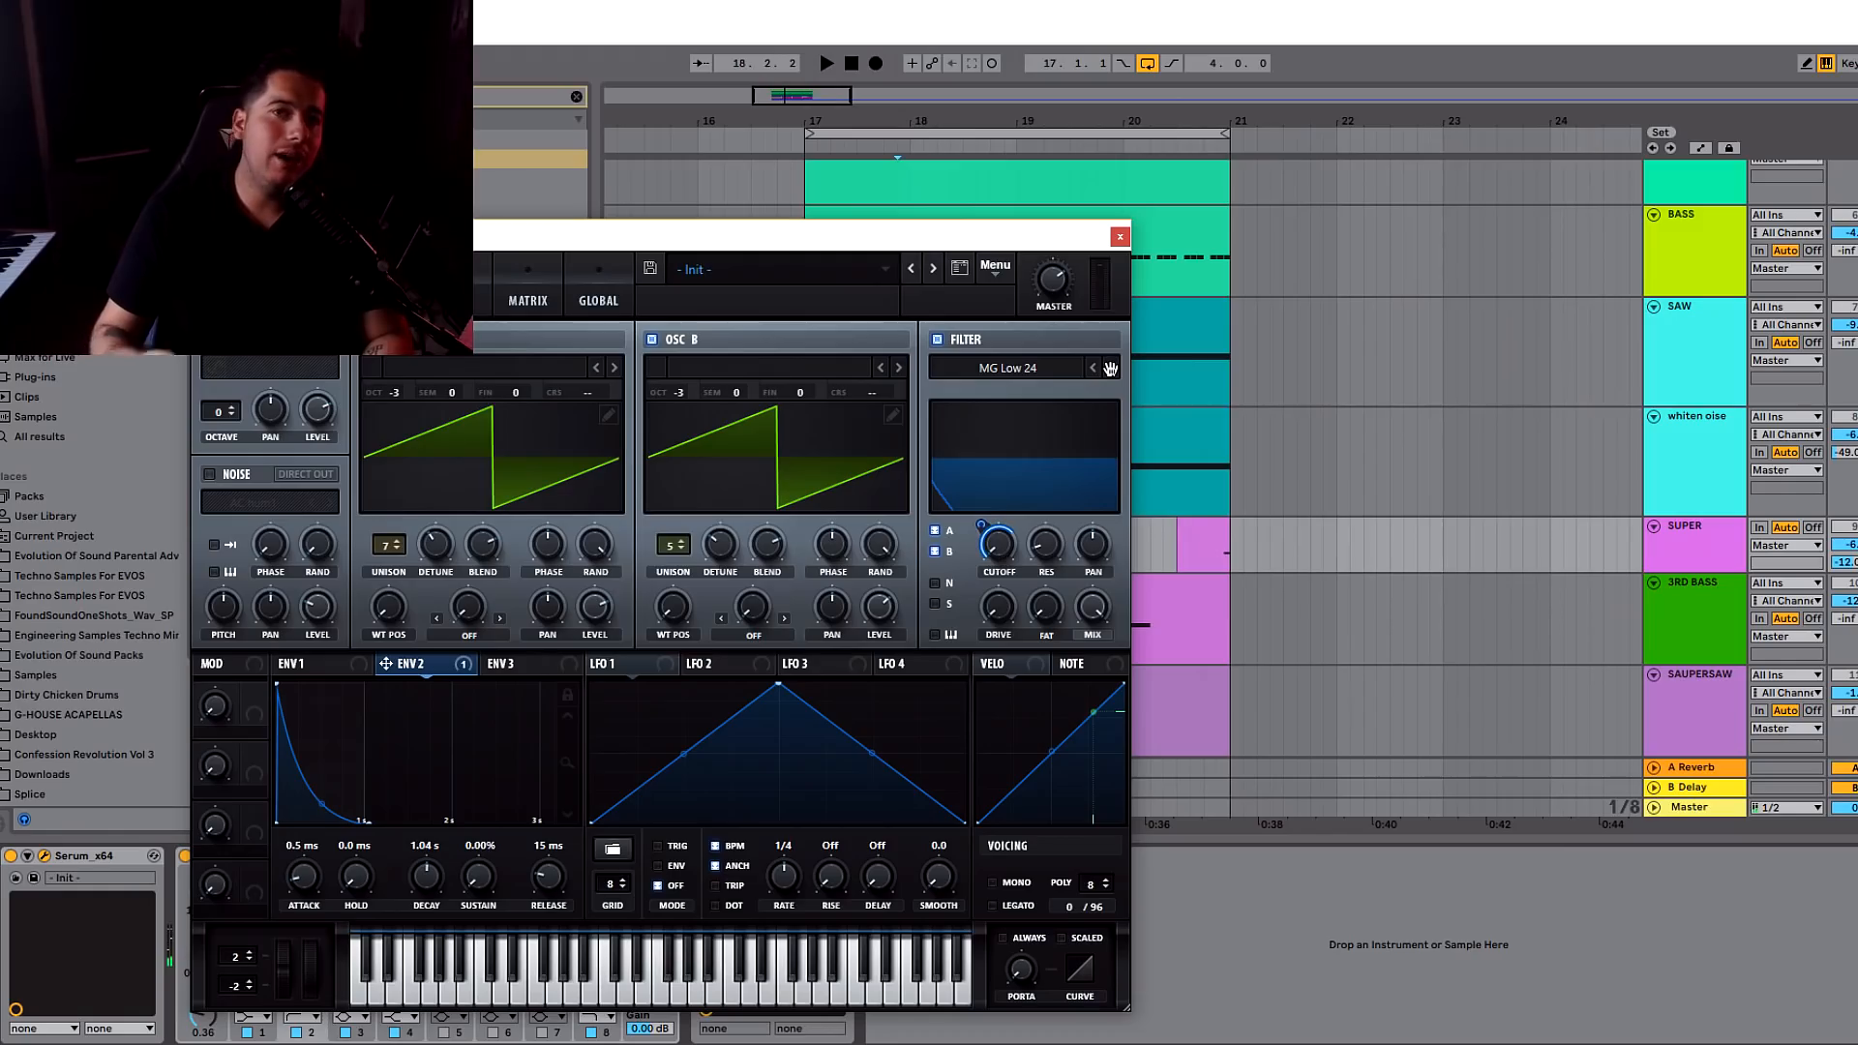
click(456, 300)
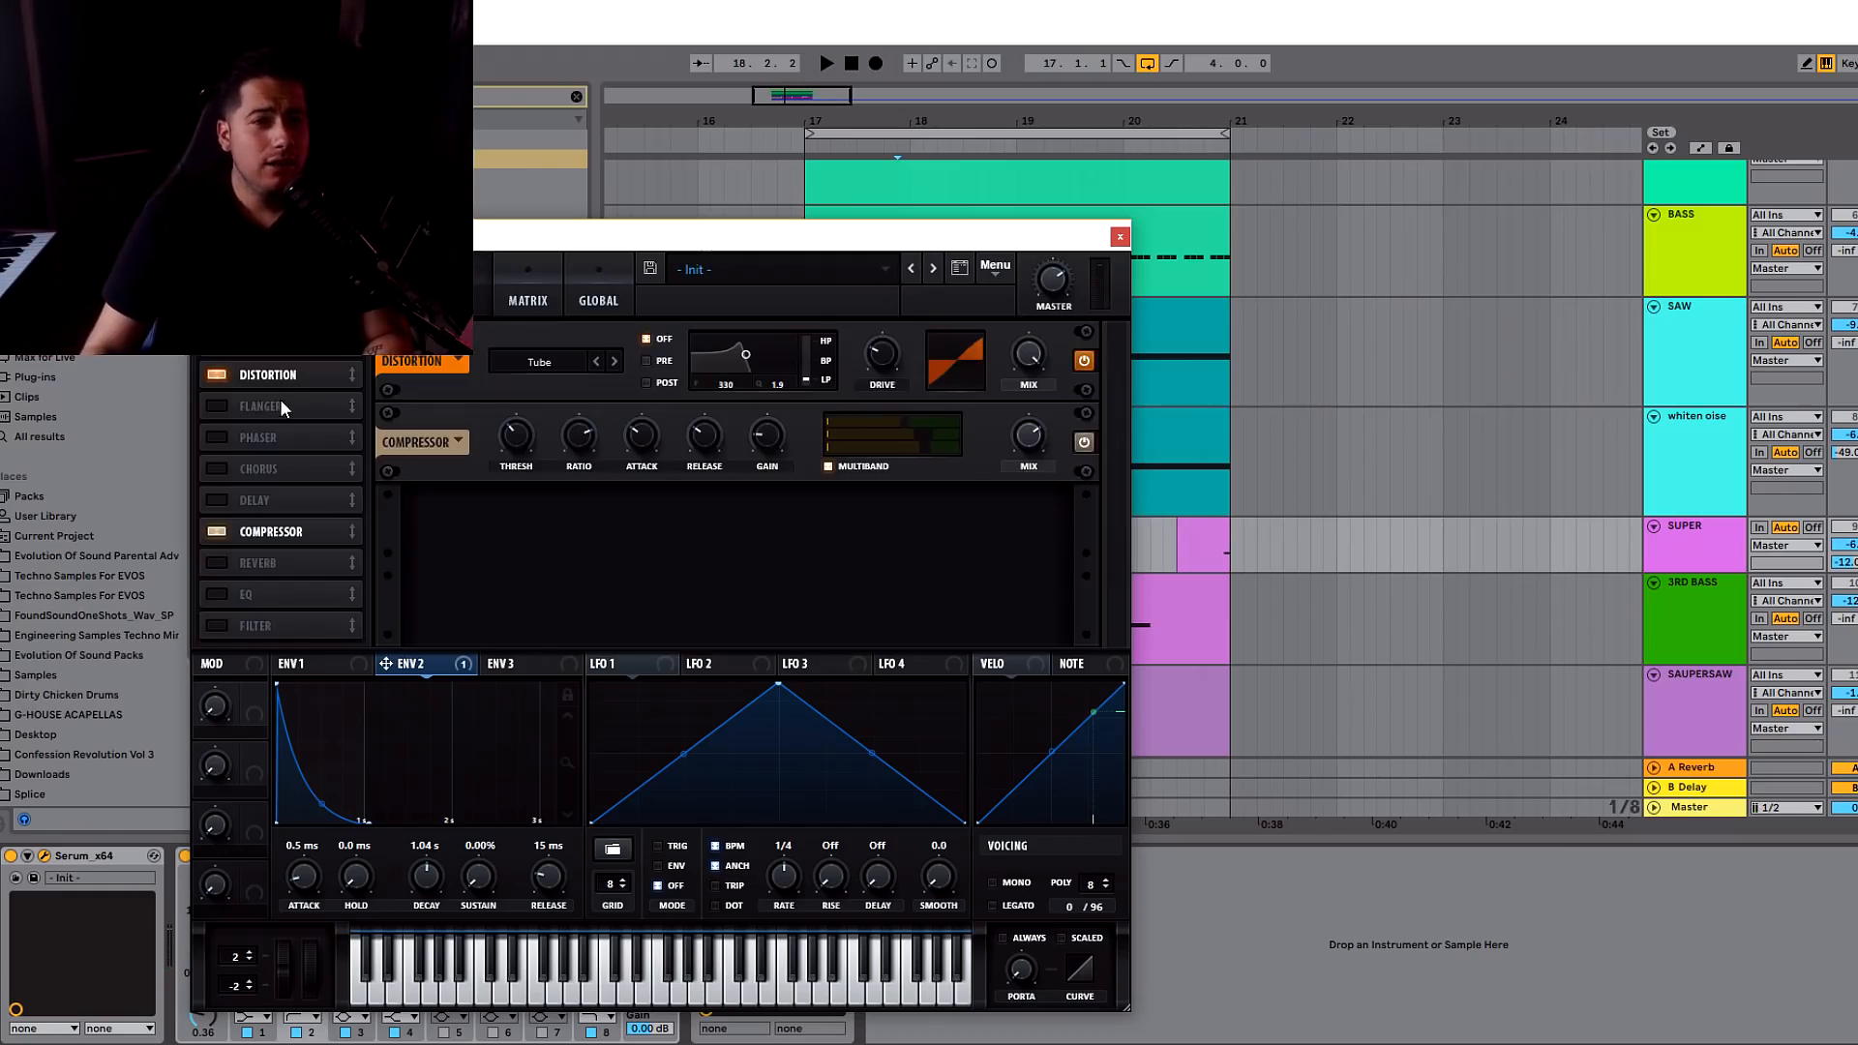
click(1119, 238)
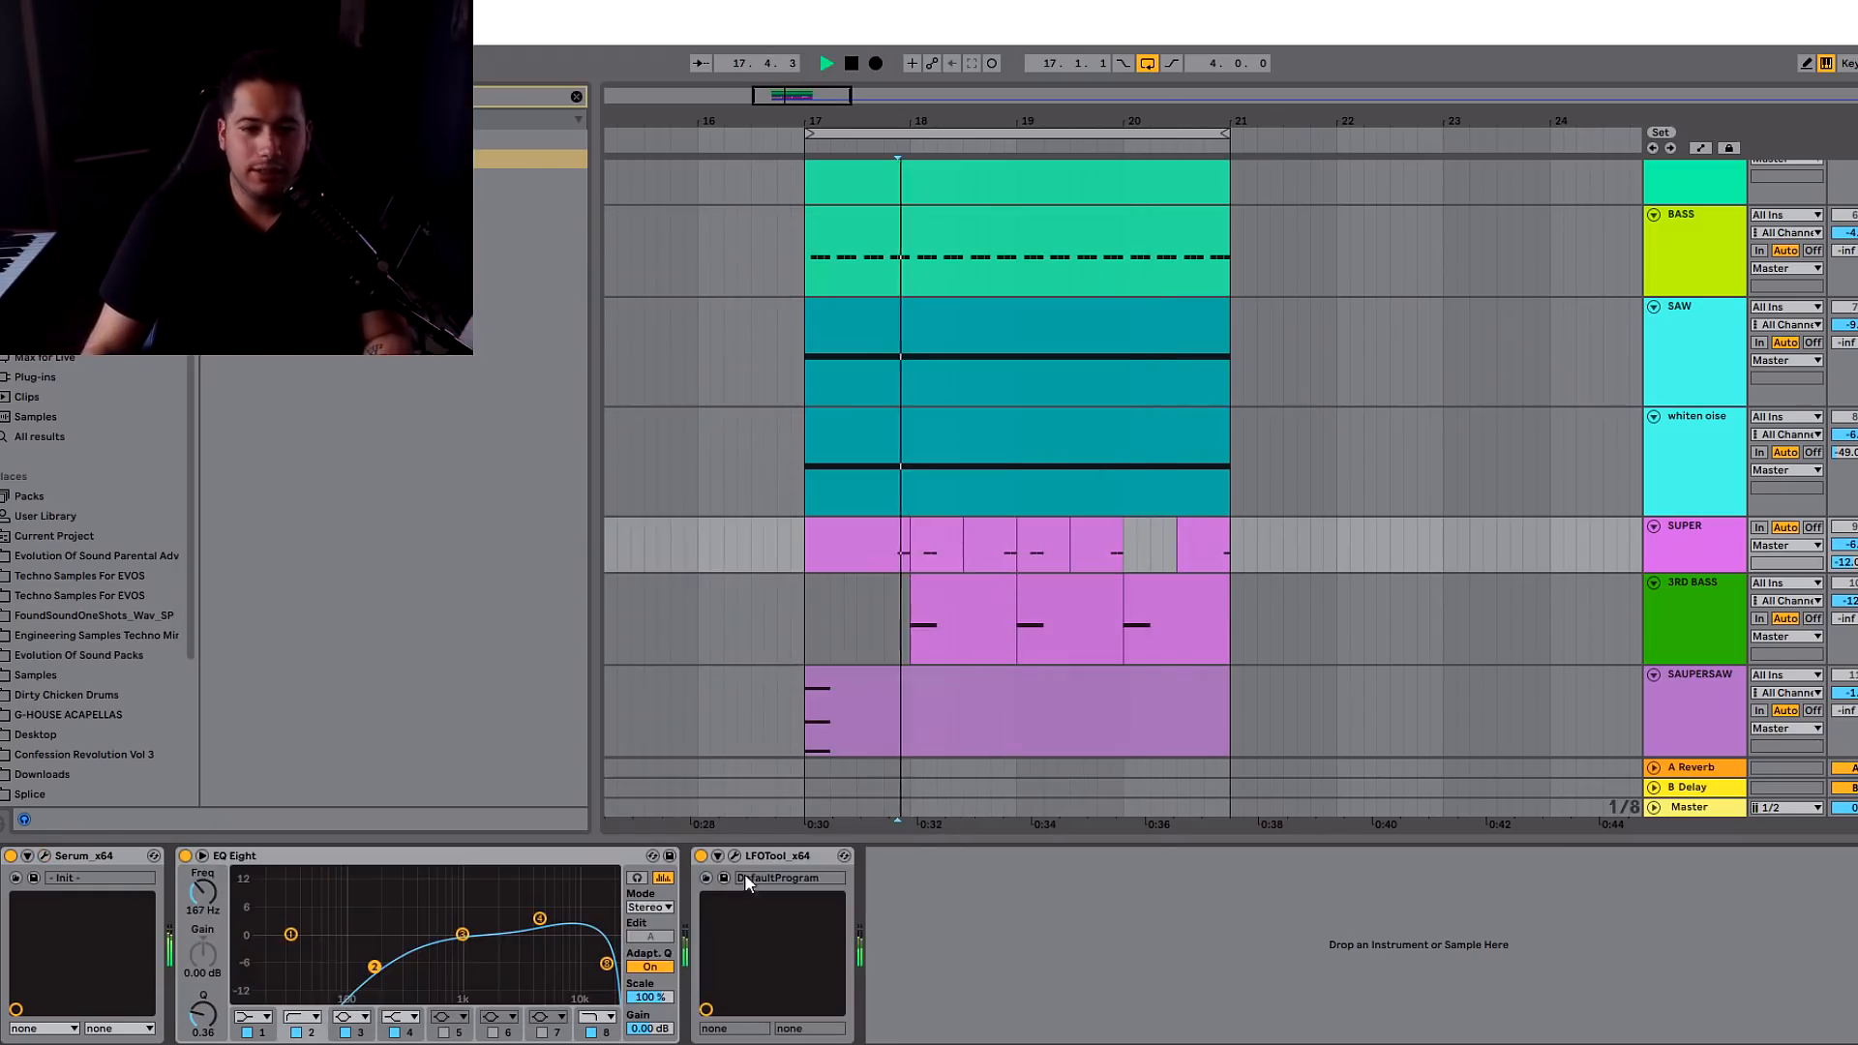
- Adjust the start point of the SUPER track's LFOTool volume curve, listen to the result, and close the plugin
click(736, 855)
mouse_move(151, 502)
mouse_down()
mouse_move(131, 604)
mouse_move(141, 496)
mouse_up()
key(space)
key(space)
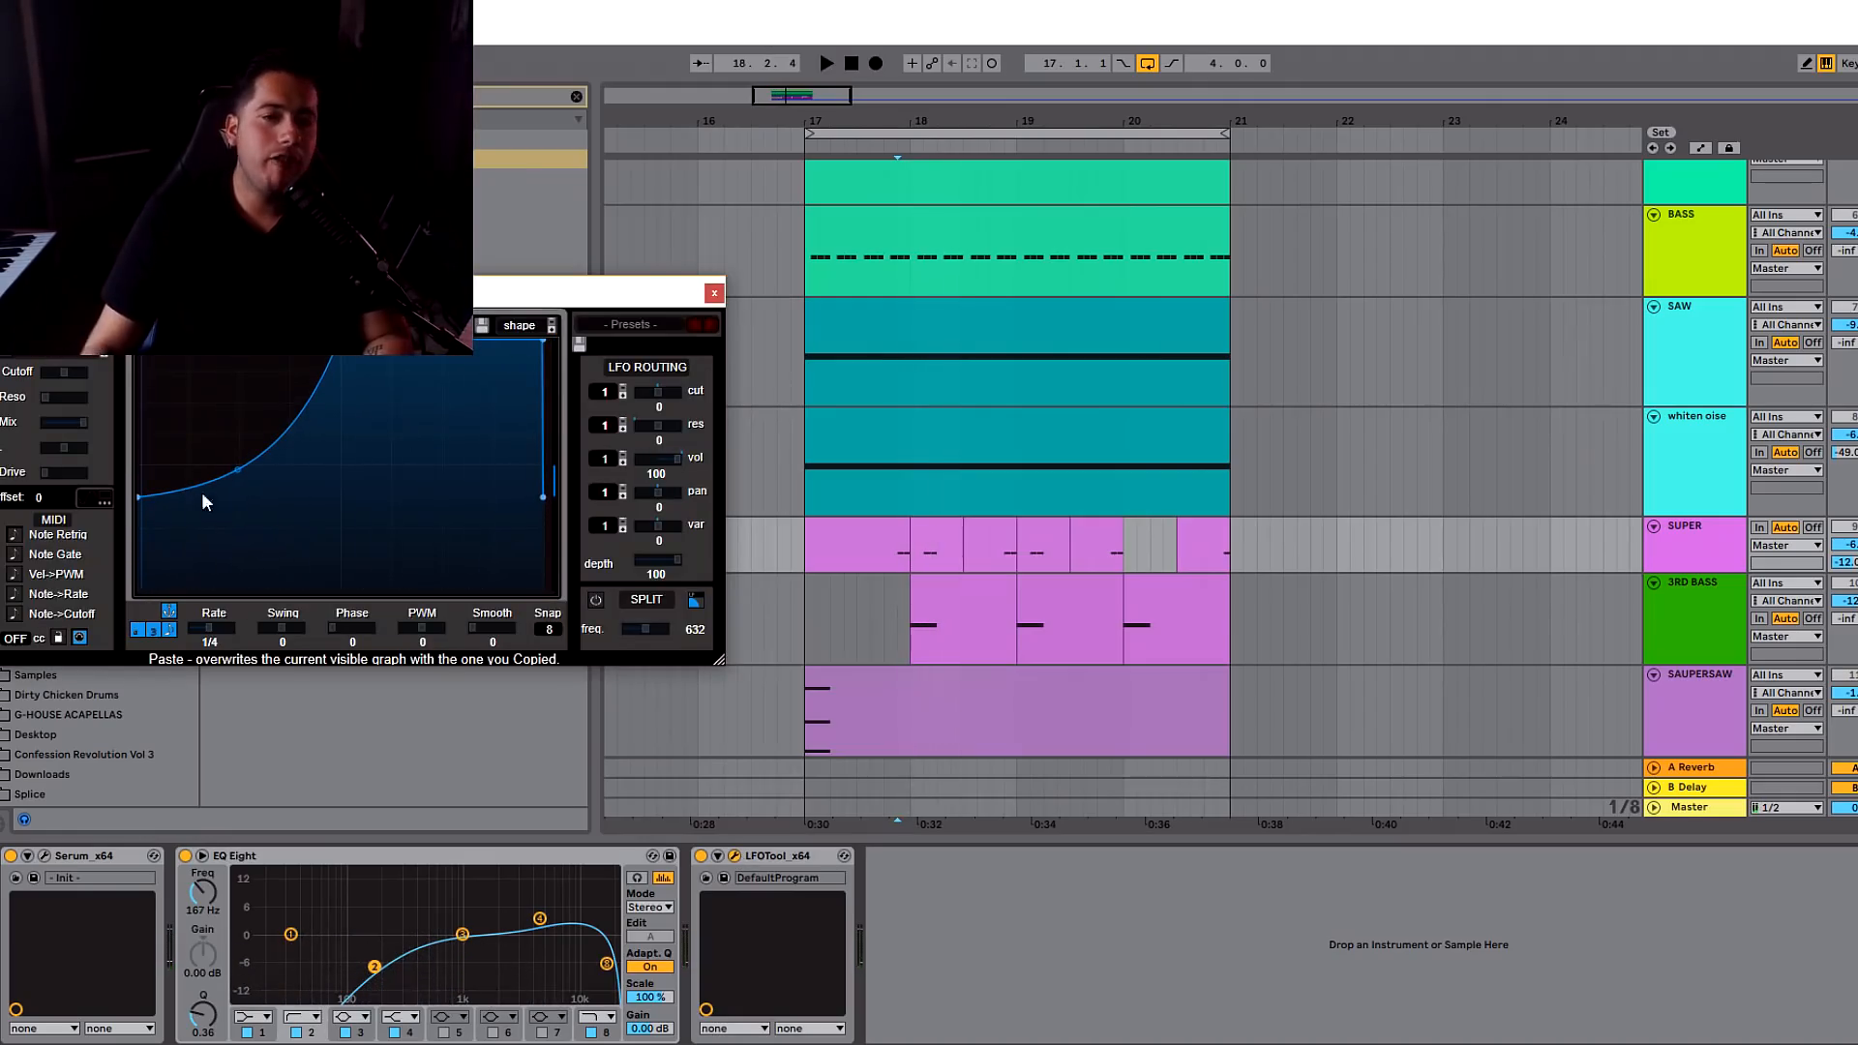
click(714, 292)
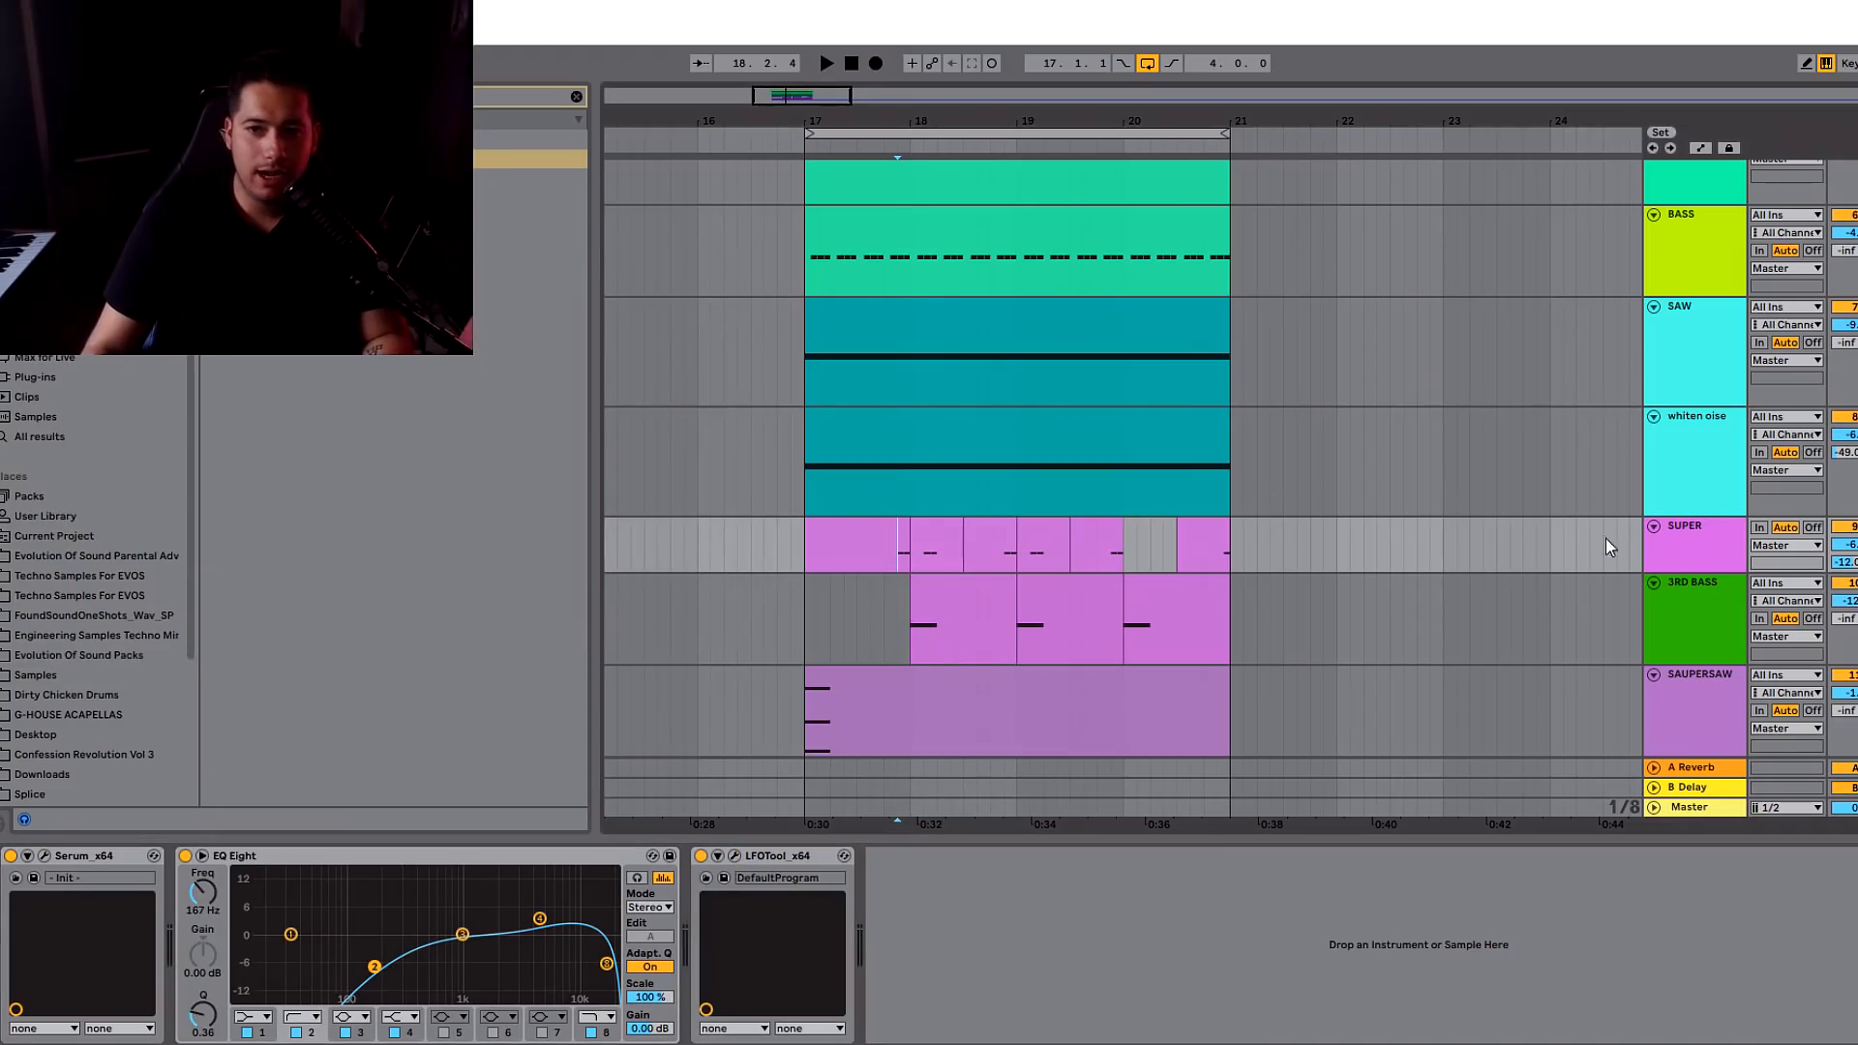
- Raise the SUPER track's volume to about -3 dB and listen to its first clip
click(856, 525)
key(space)
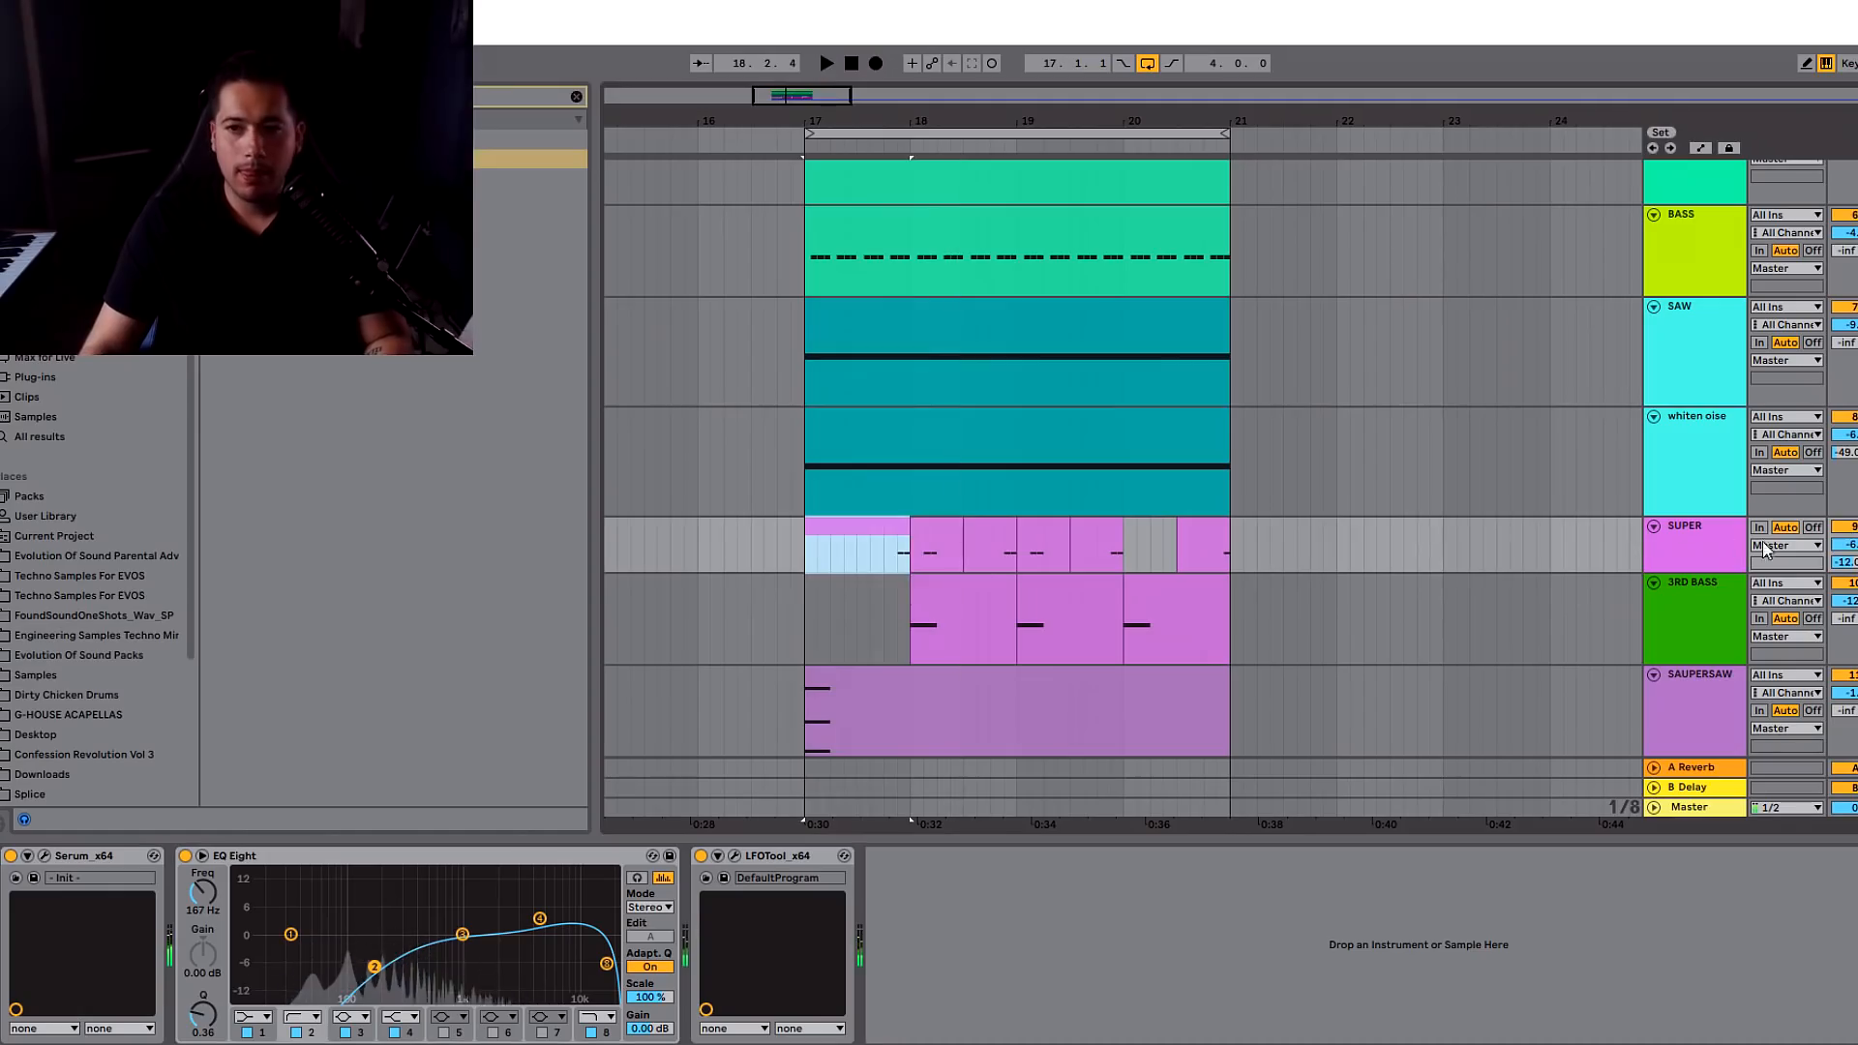
key(space)
click(897, 561)
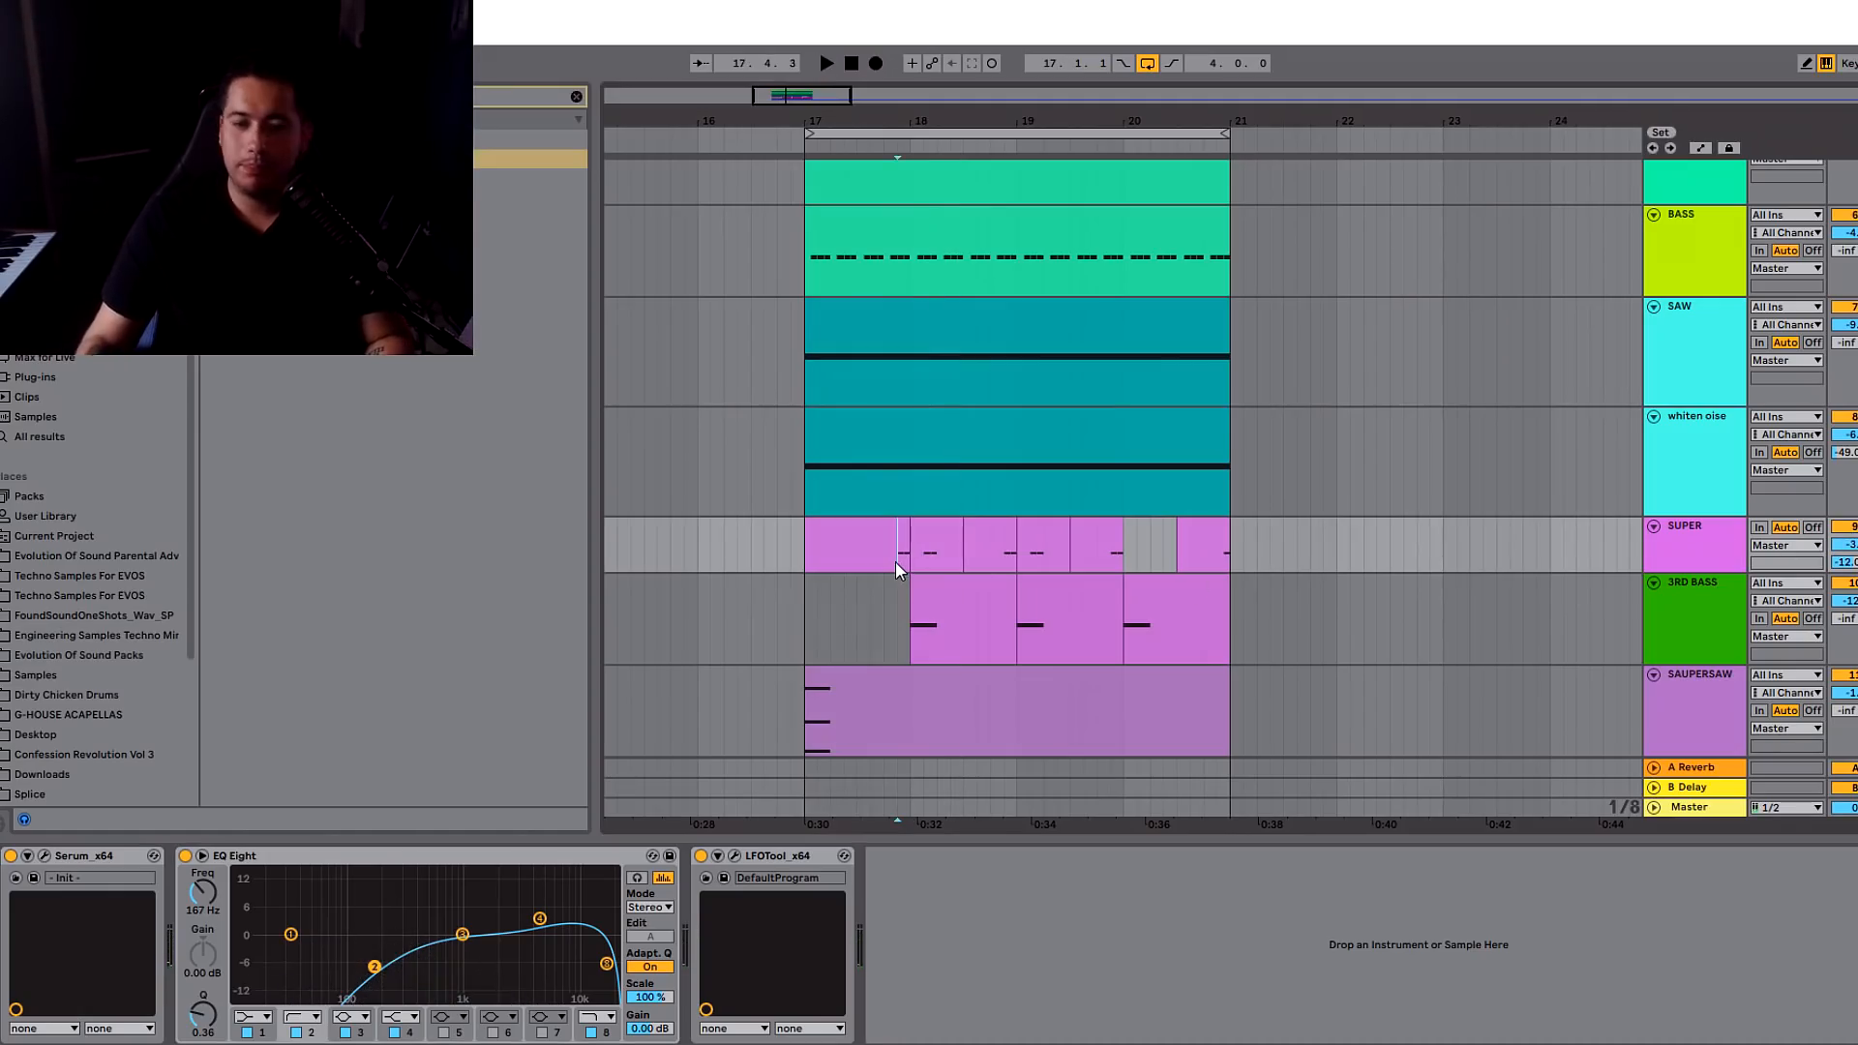
key(space)
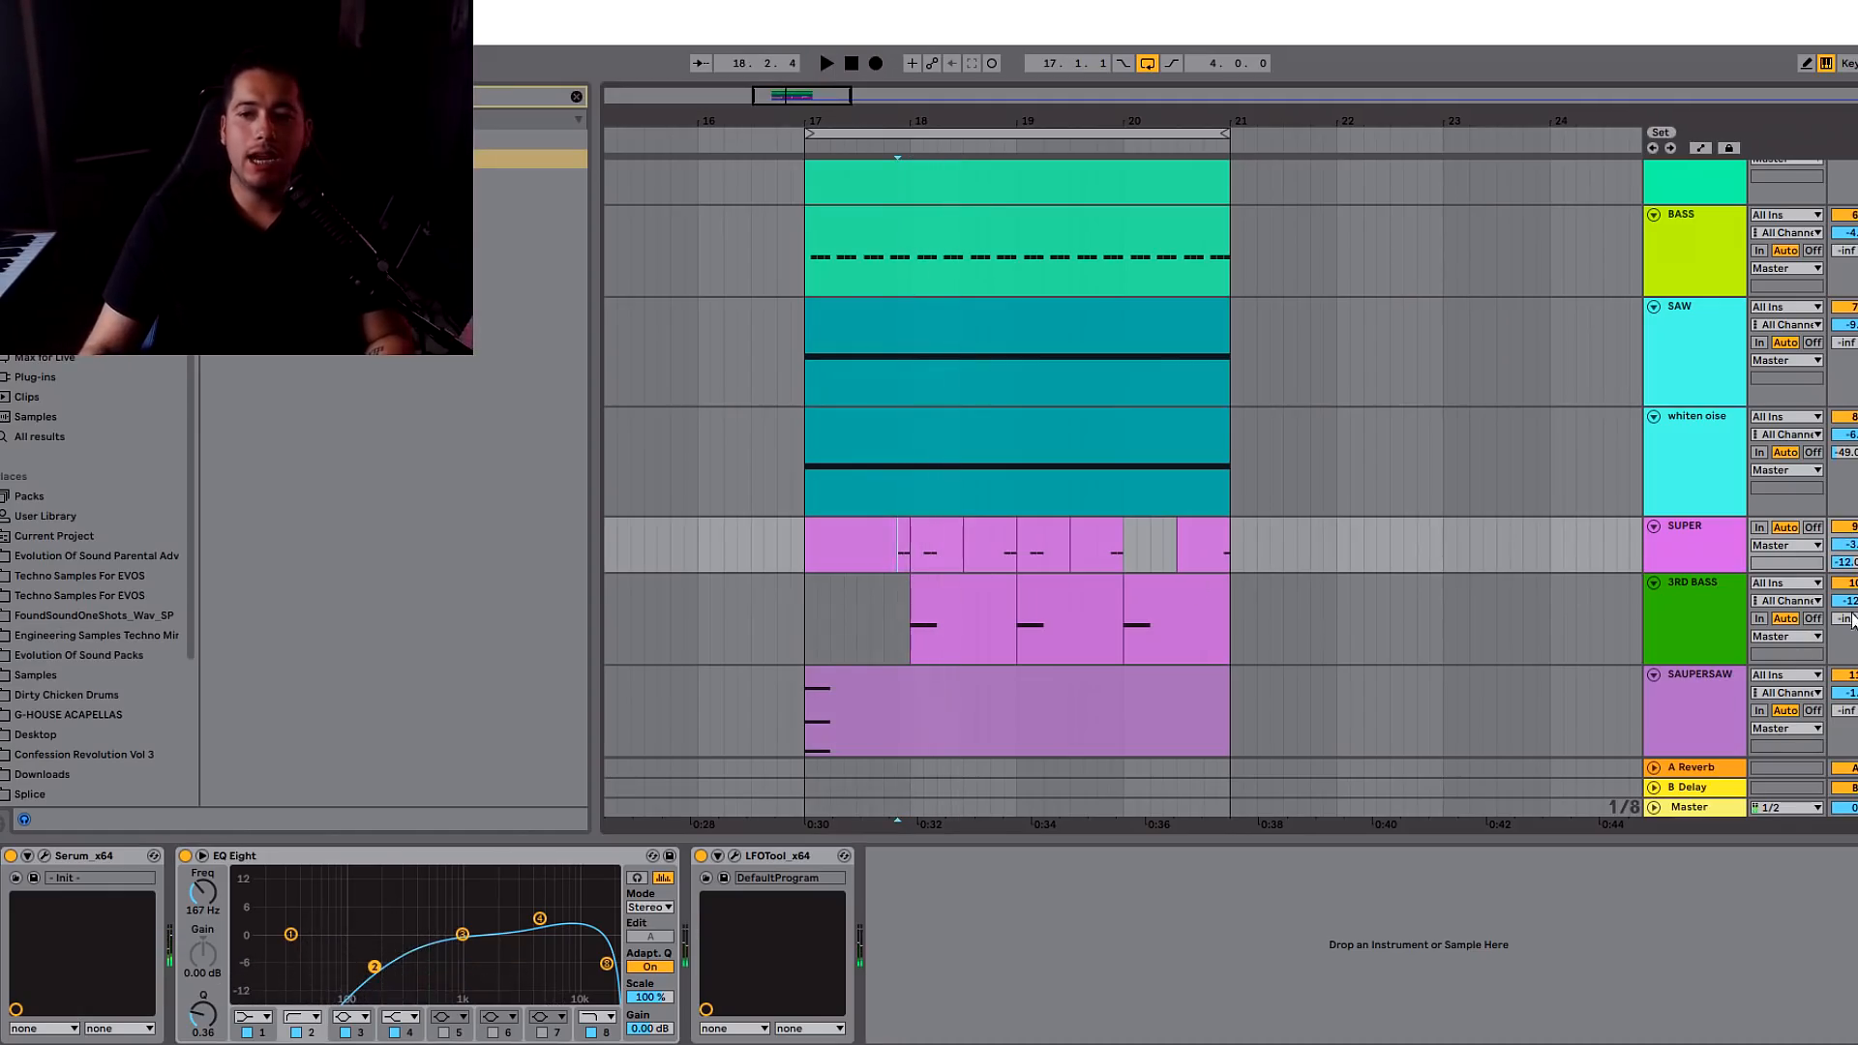
- Select the first clip on the 3RD BASS track and listen to the layer
click(1705, 612)
click(953, 580)
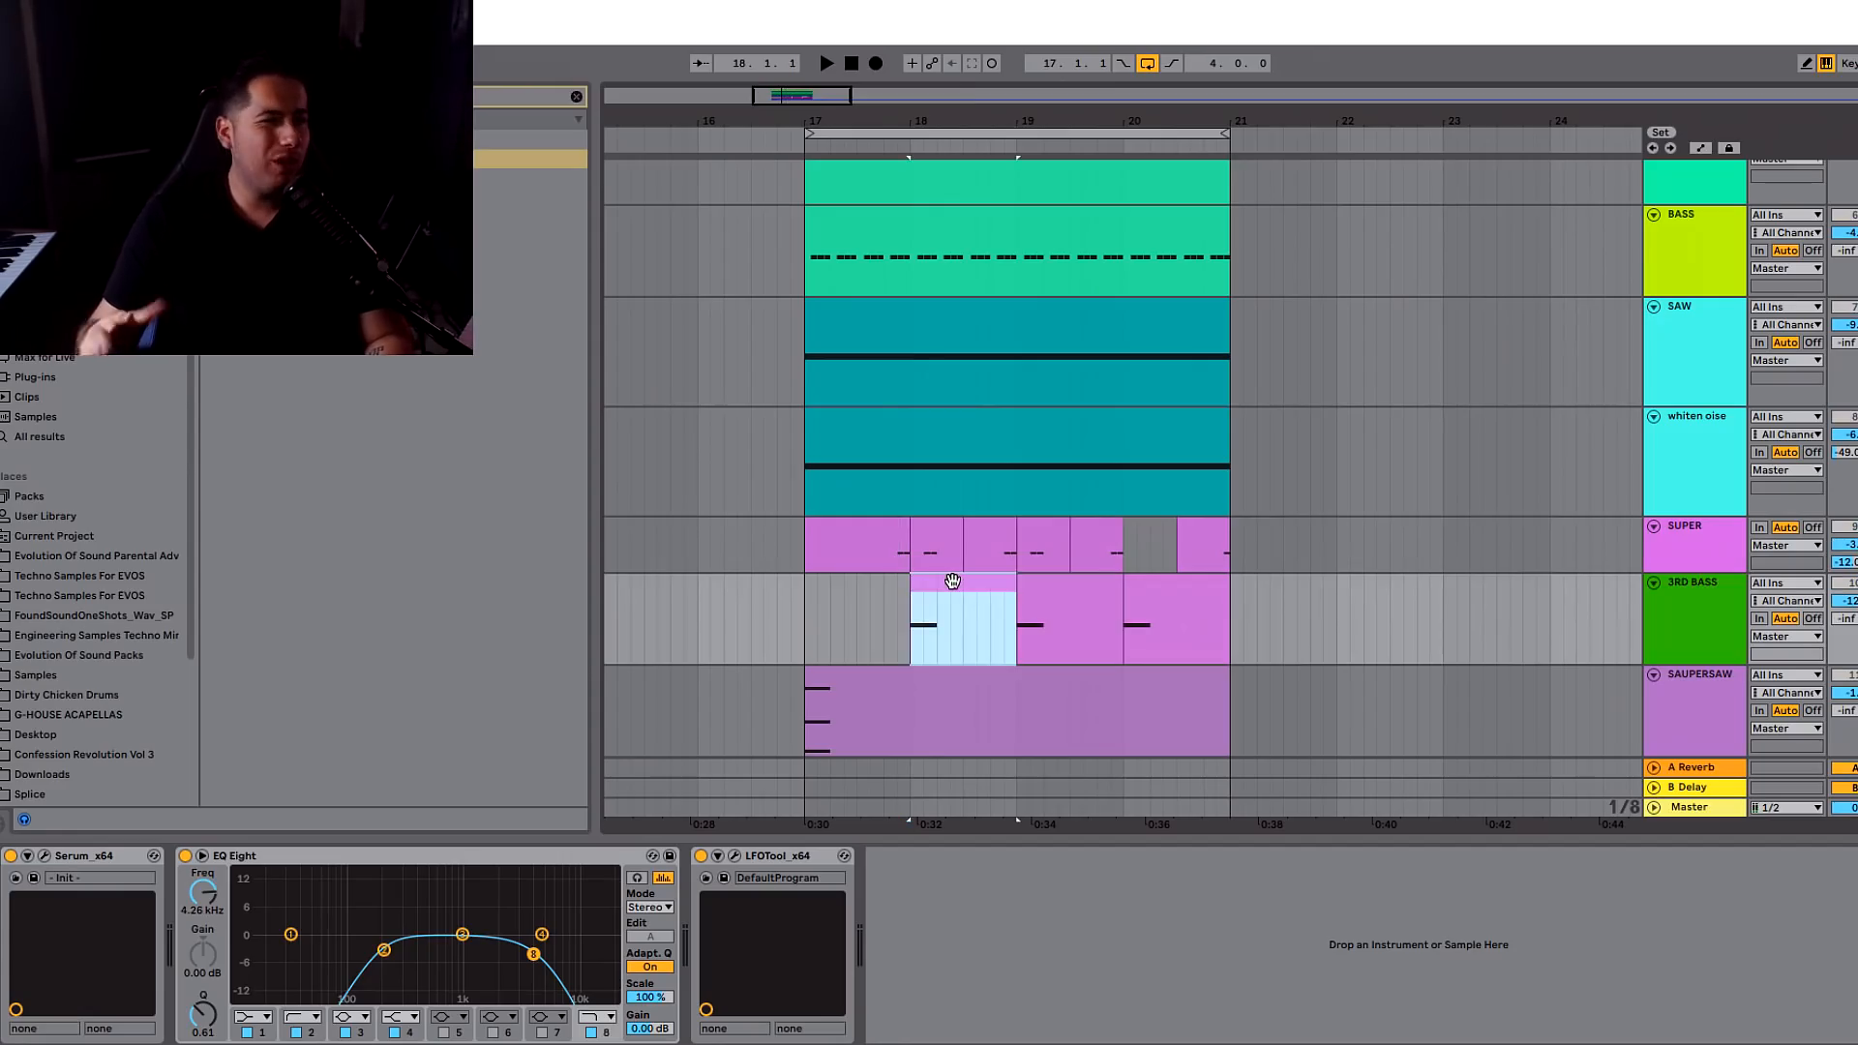
key(space)
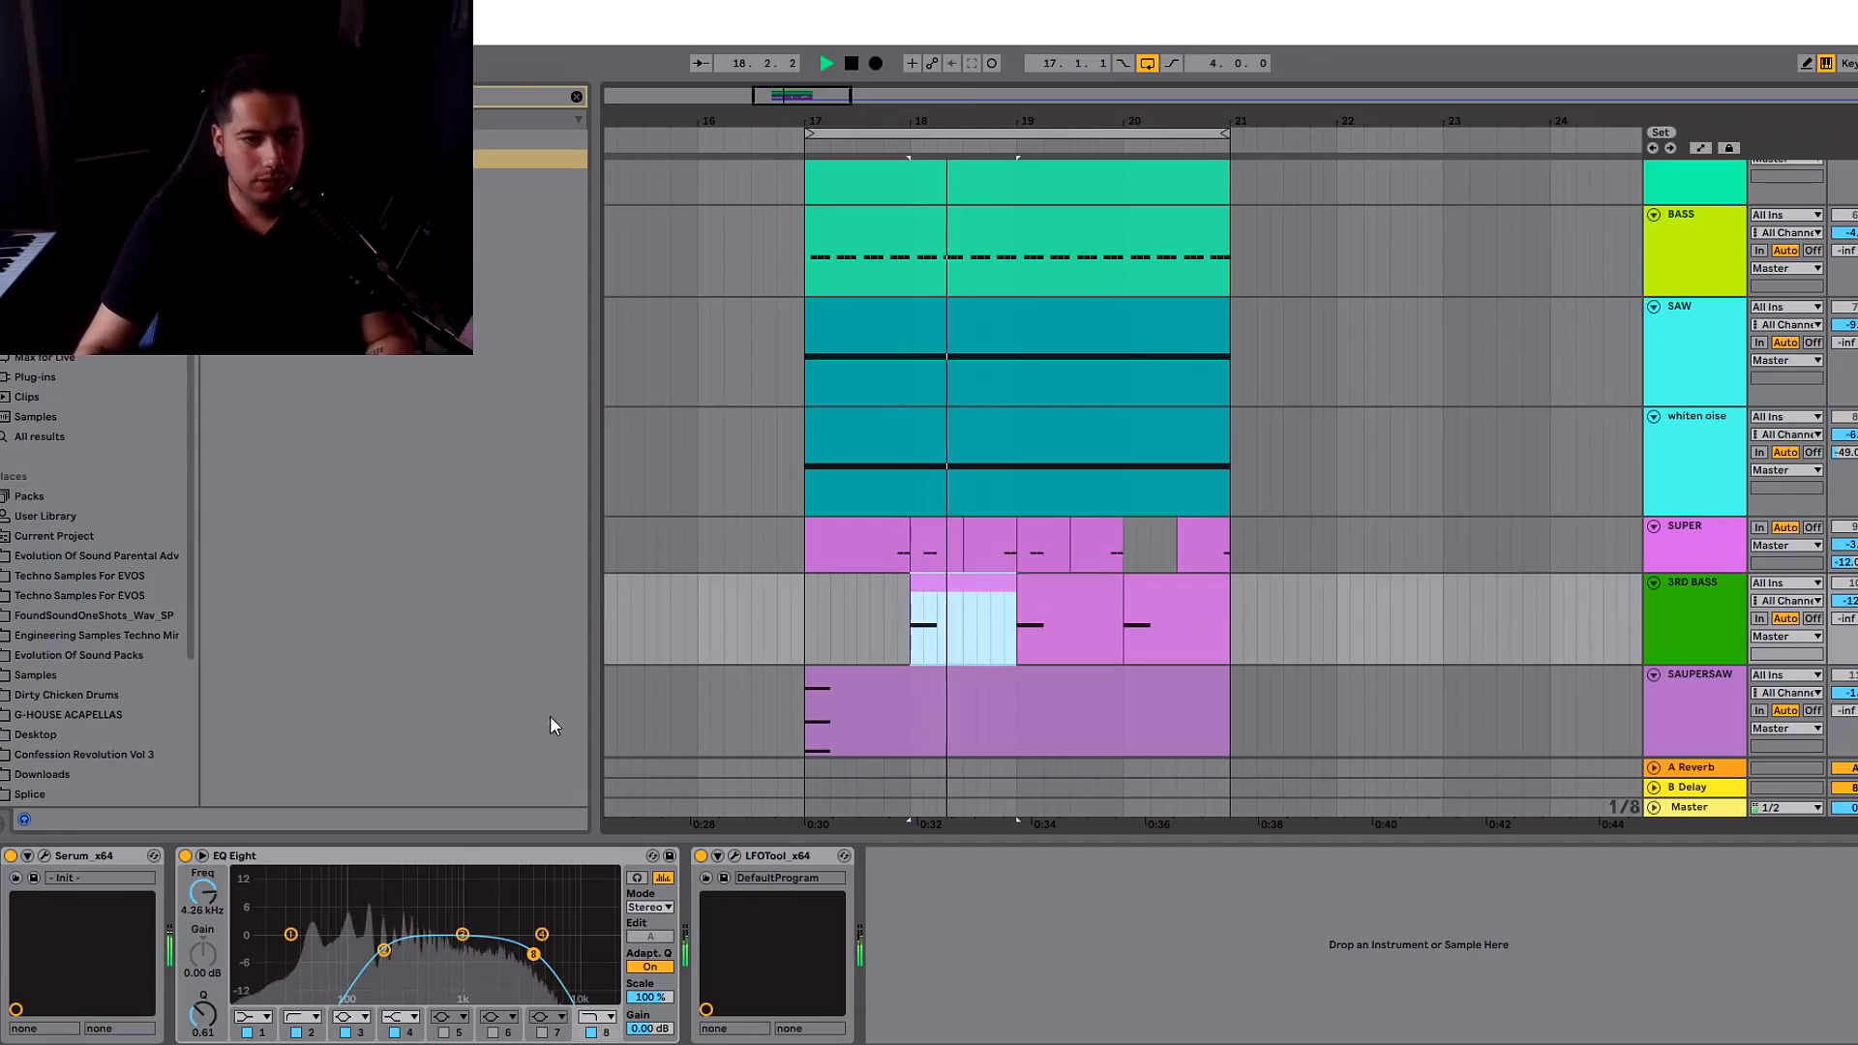
key(space)
- Open the 3RD BASS track's Serum and listen while viewing LFO 1 and its filter cutoff modulation
click(42, 856)
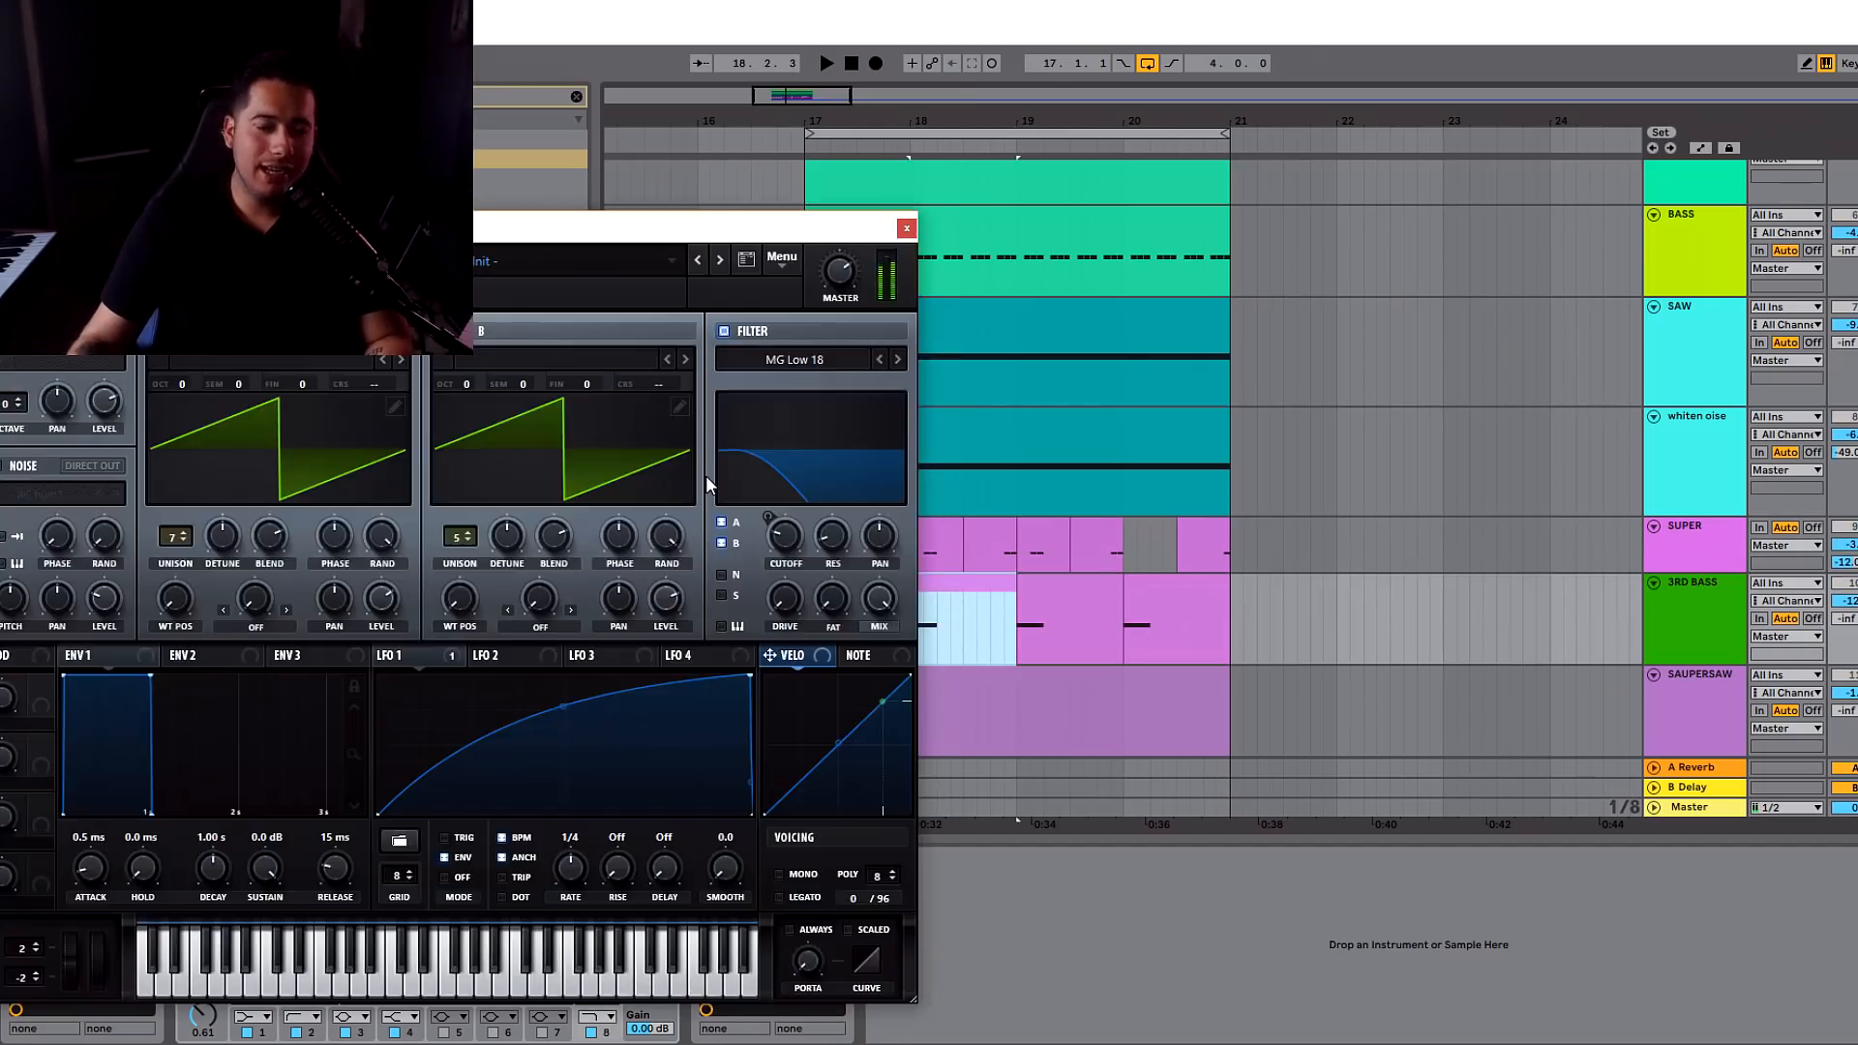
drag(428, 659, 566, 627)
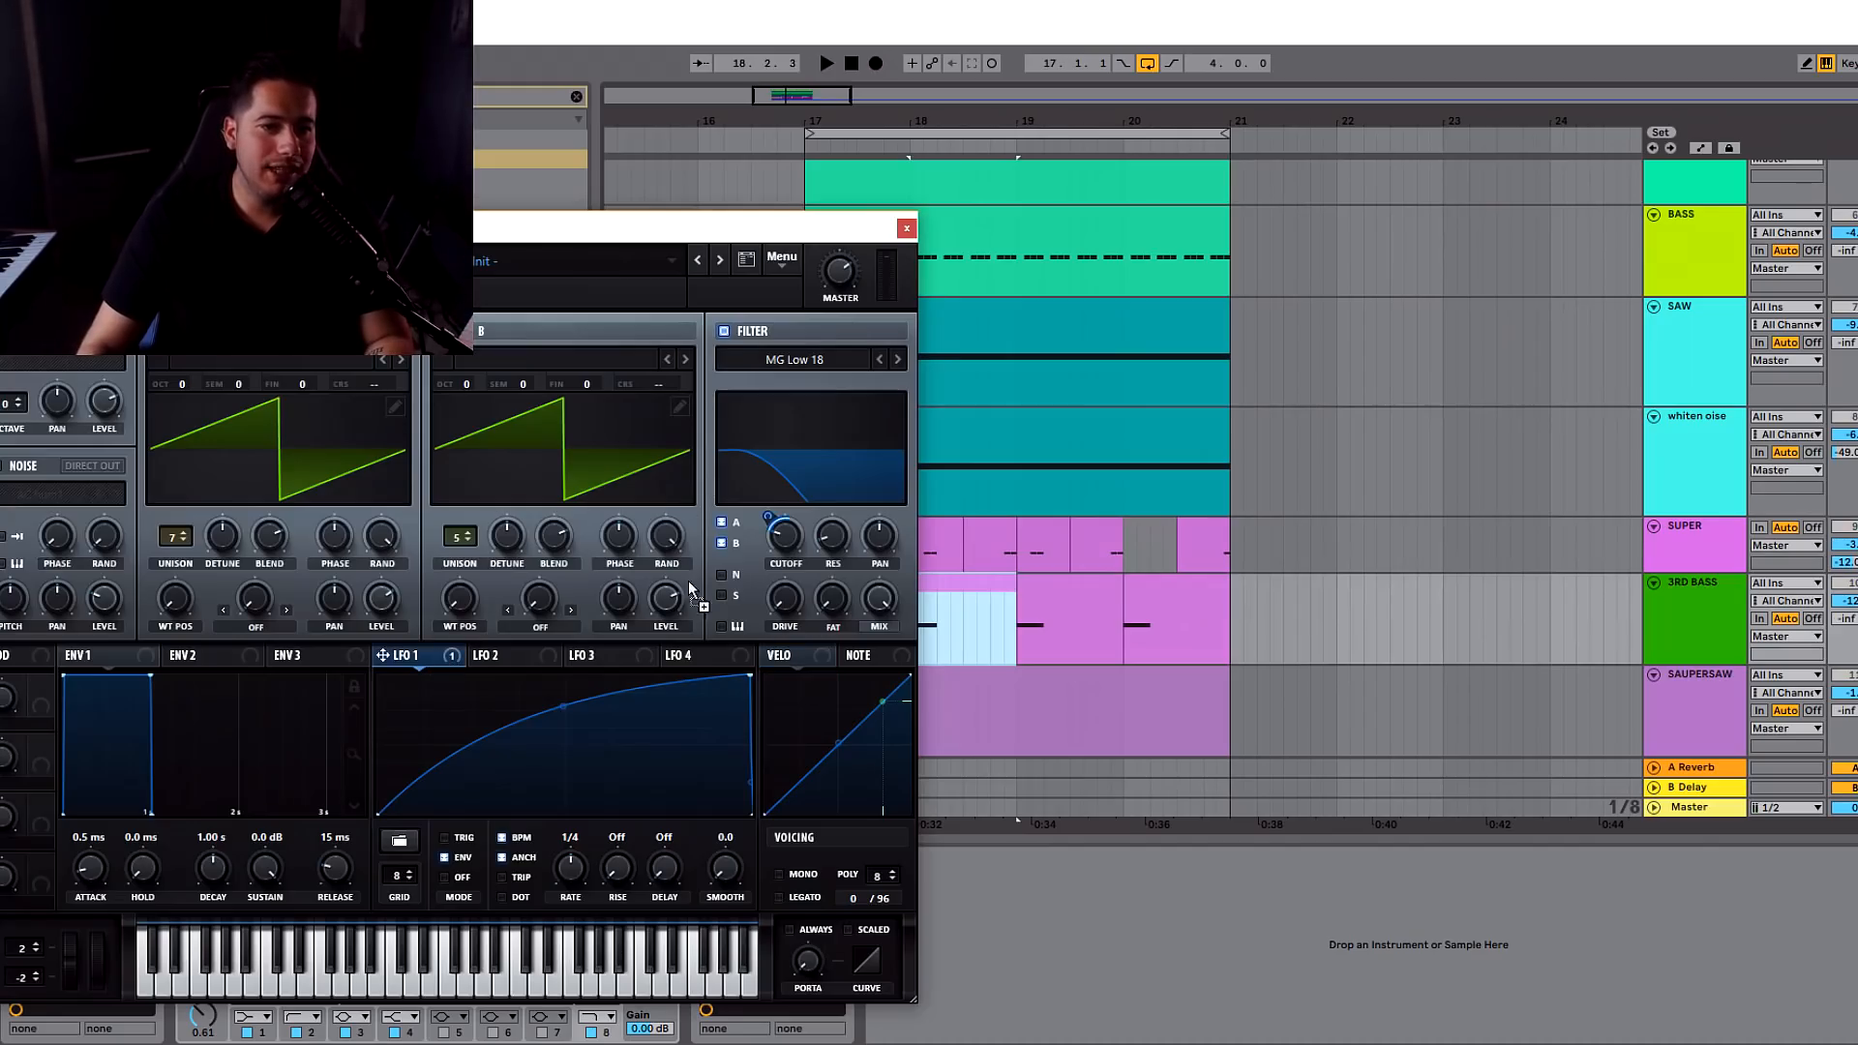
key(space)
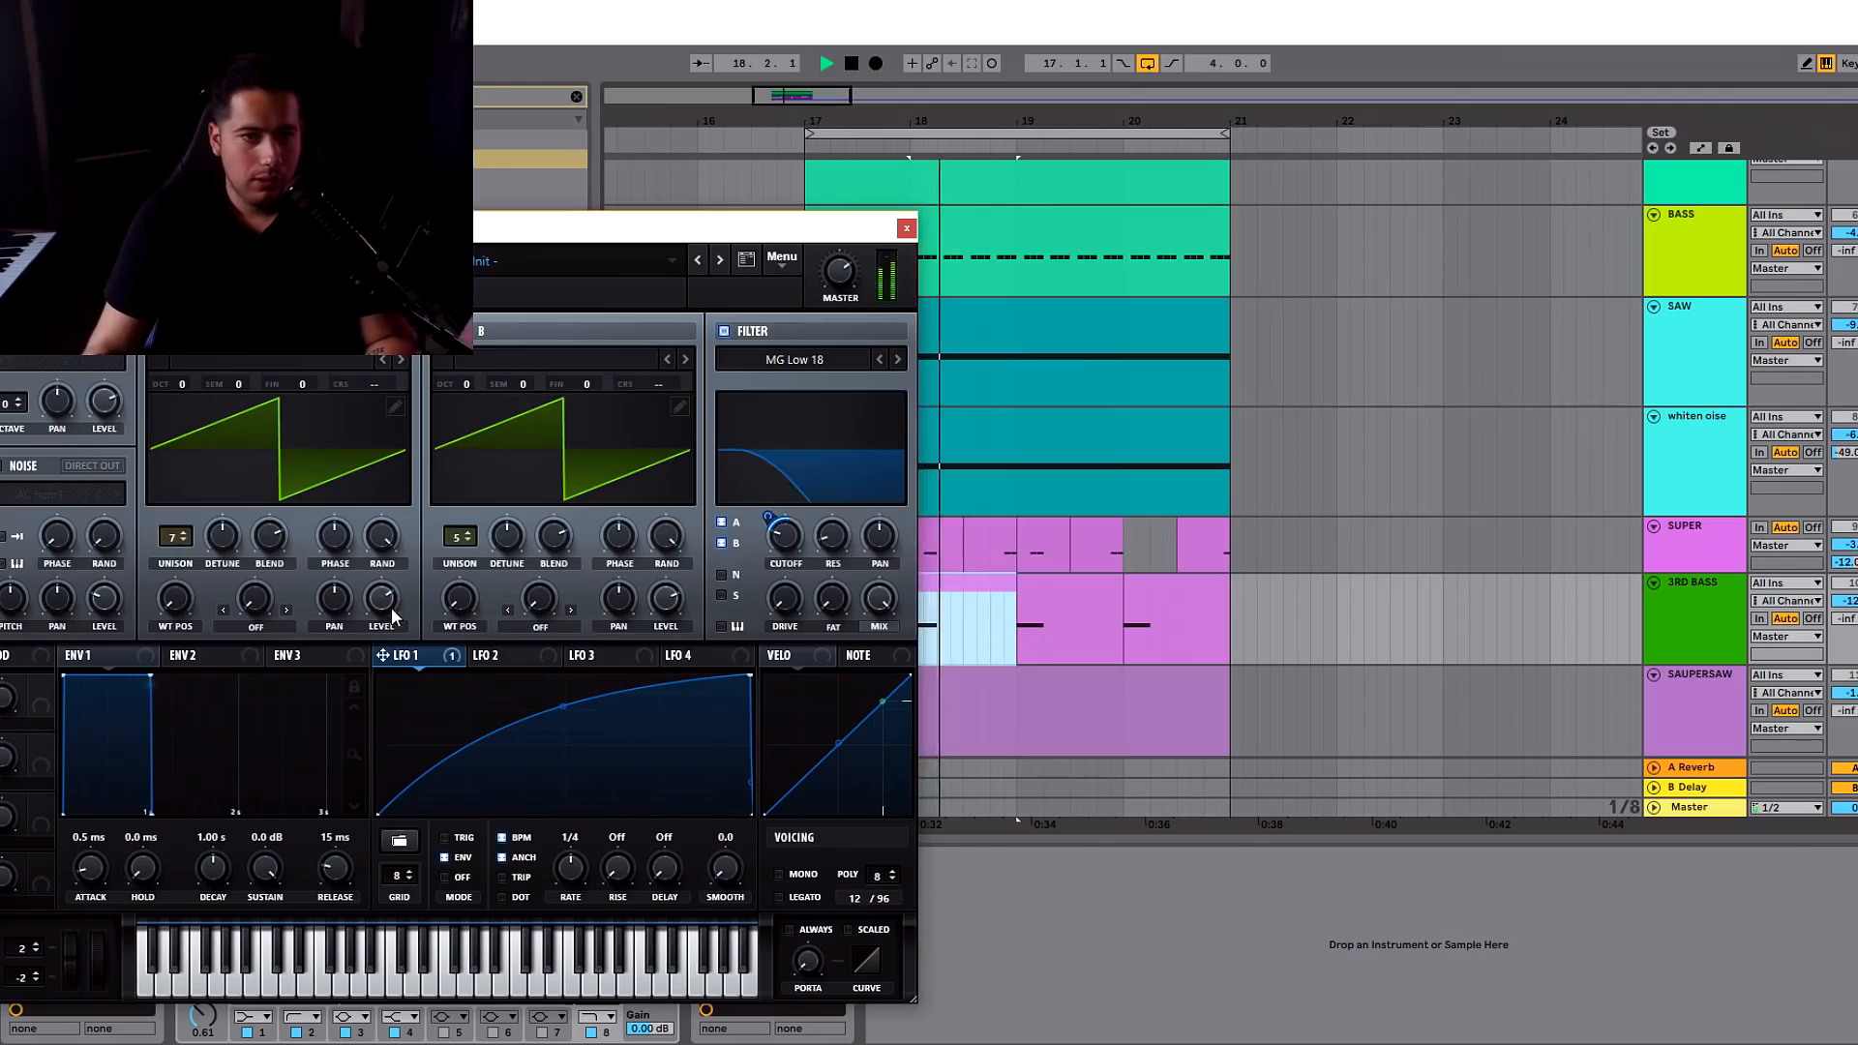
- Close the 3RD BASS track's Serum and play the layers from within the first SUPER clip
key(space)
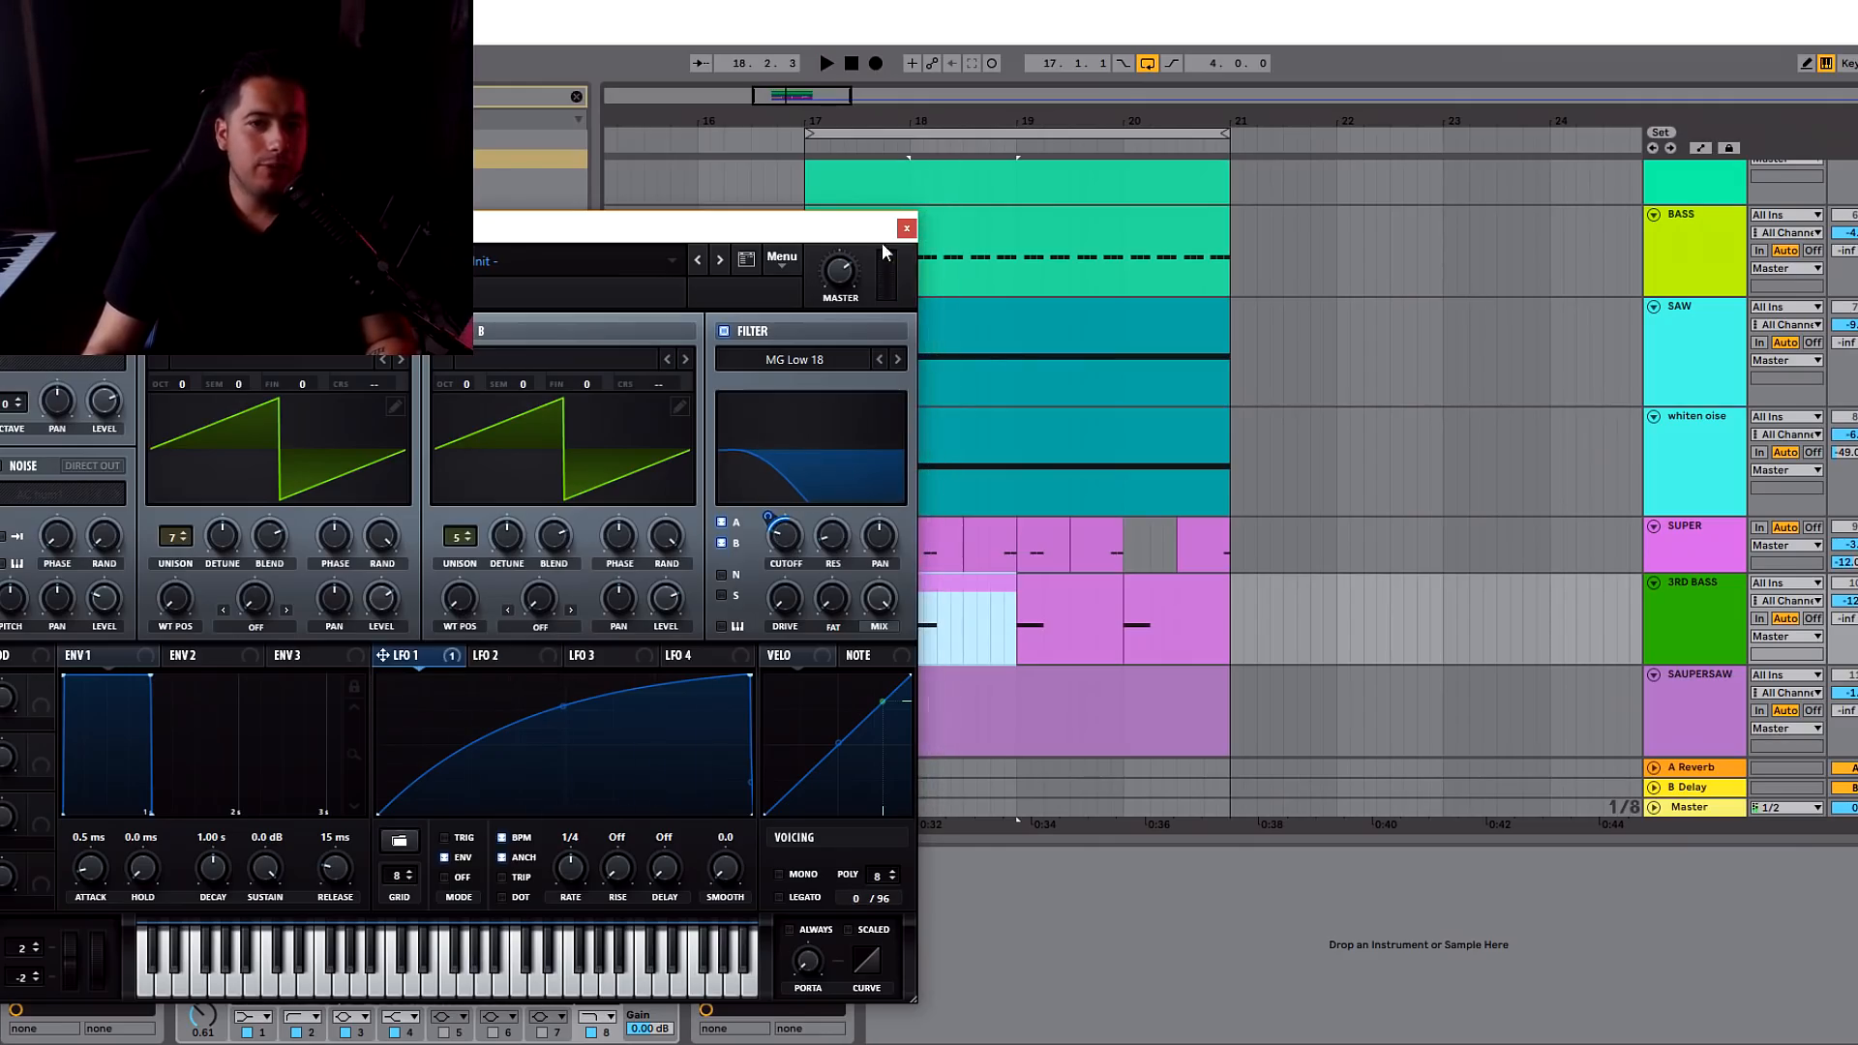
click(906, 228)
click(869, 567)
key(space)
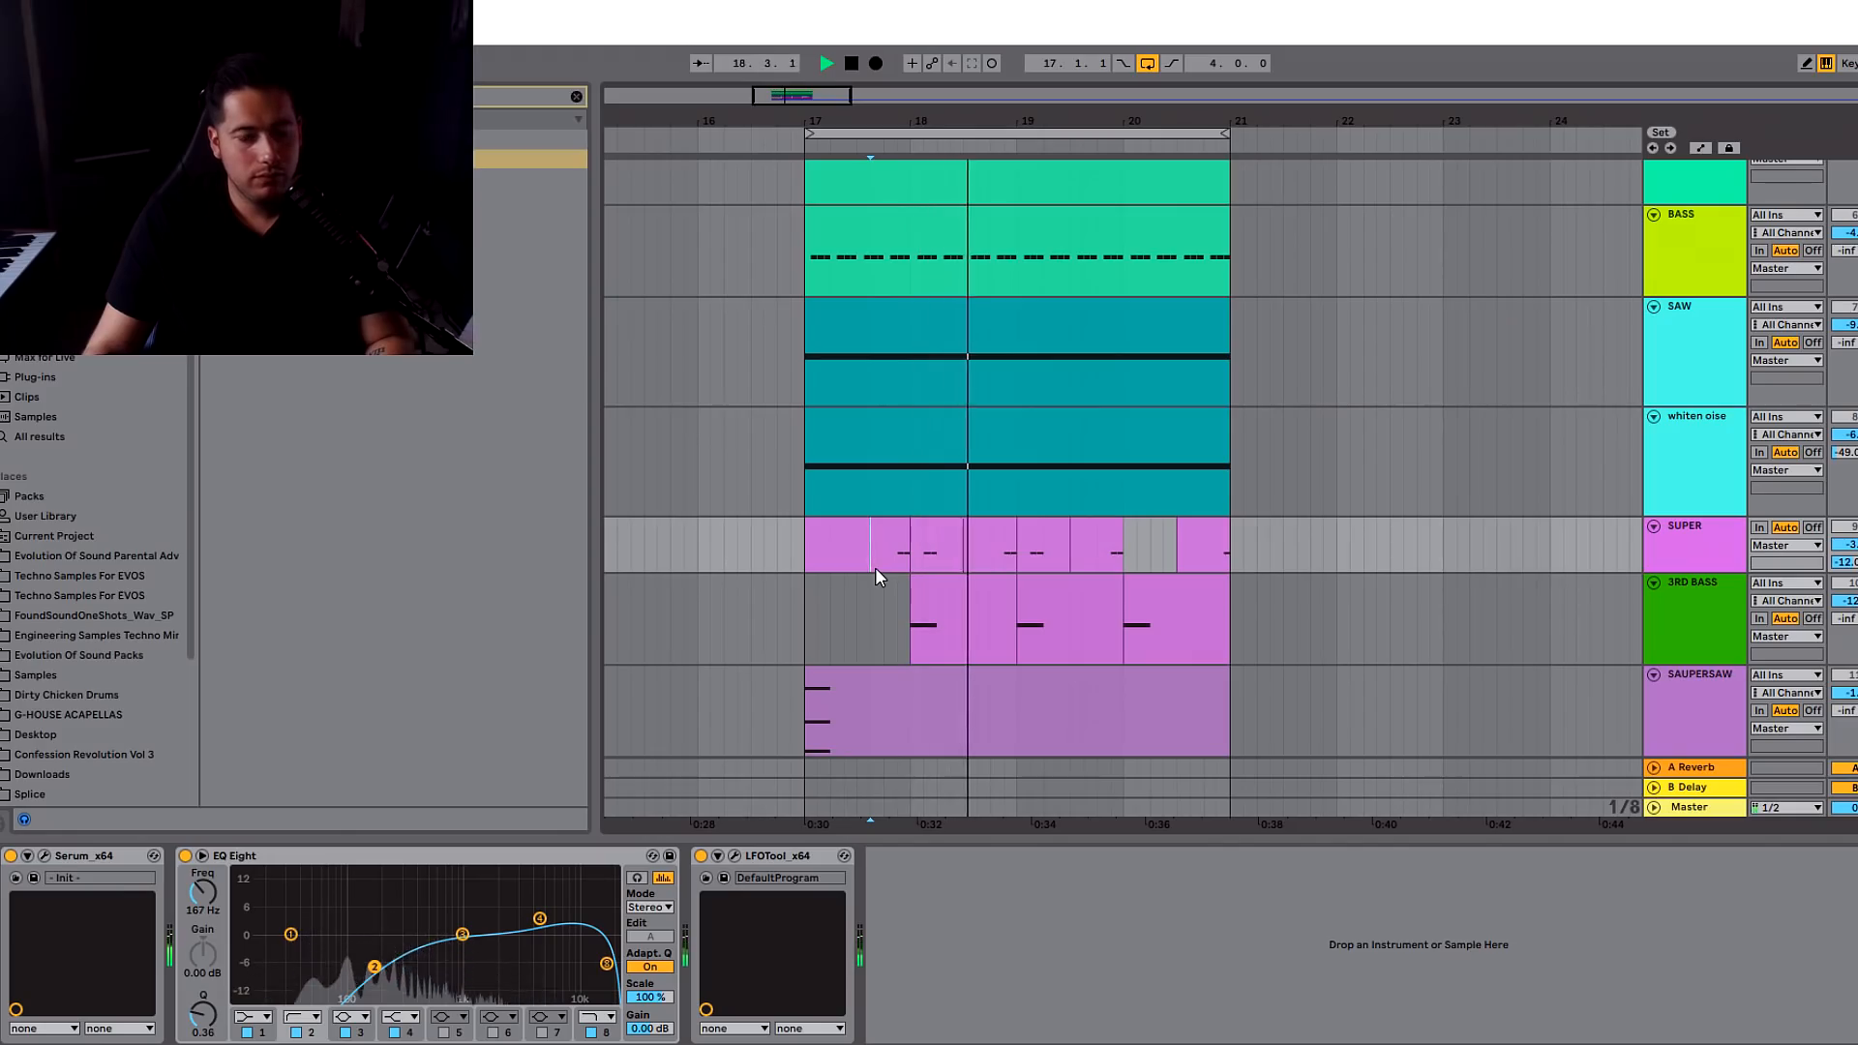
key(space)
- Listen to the SAUPERSAW clip and fold the White Noise track below it
scroll(867, 607, down, 3)
click(869, 588)
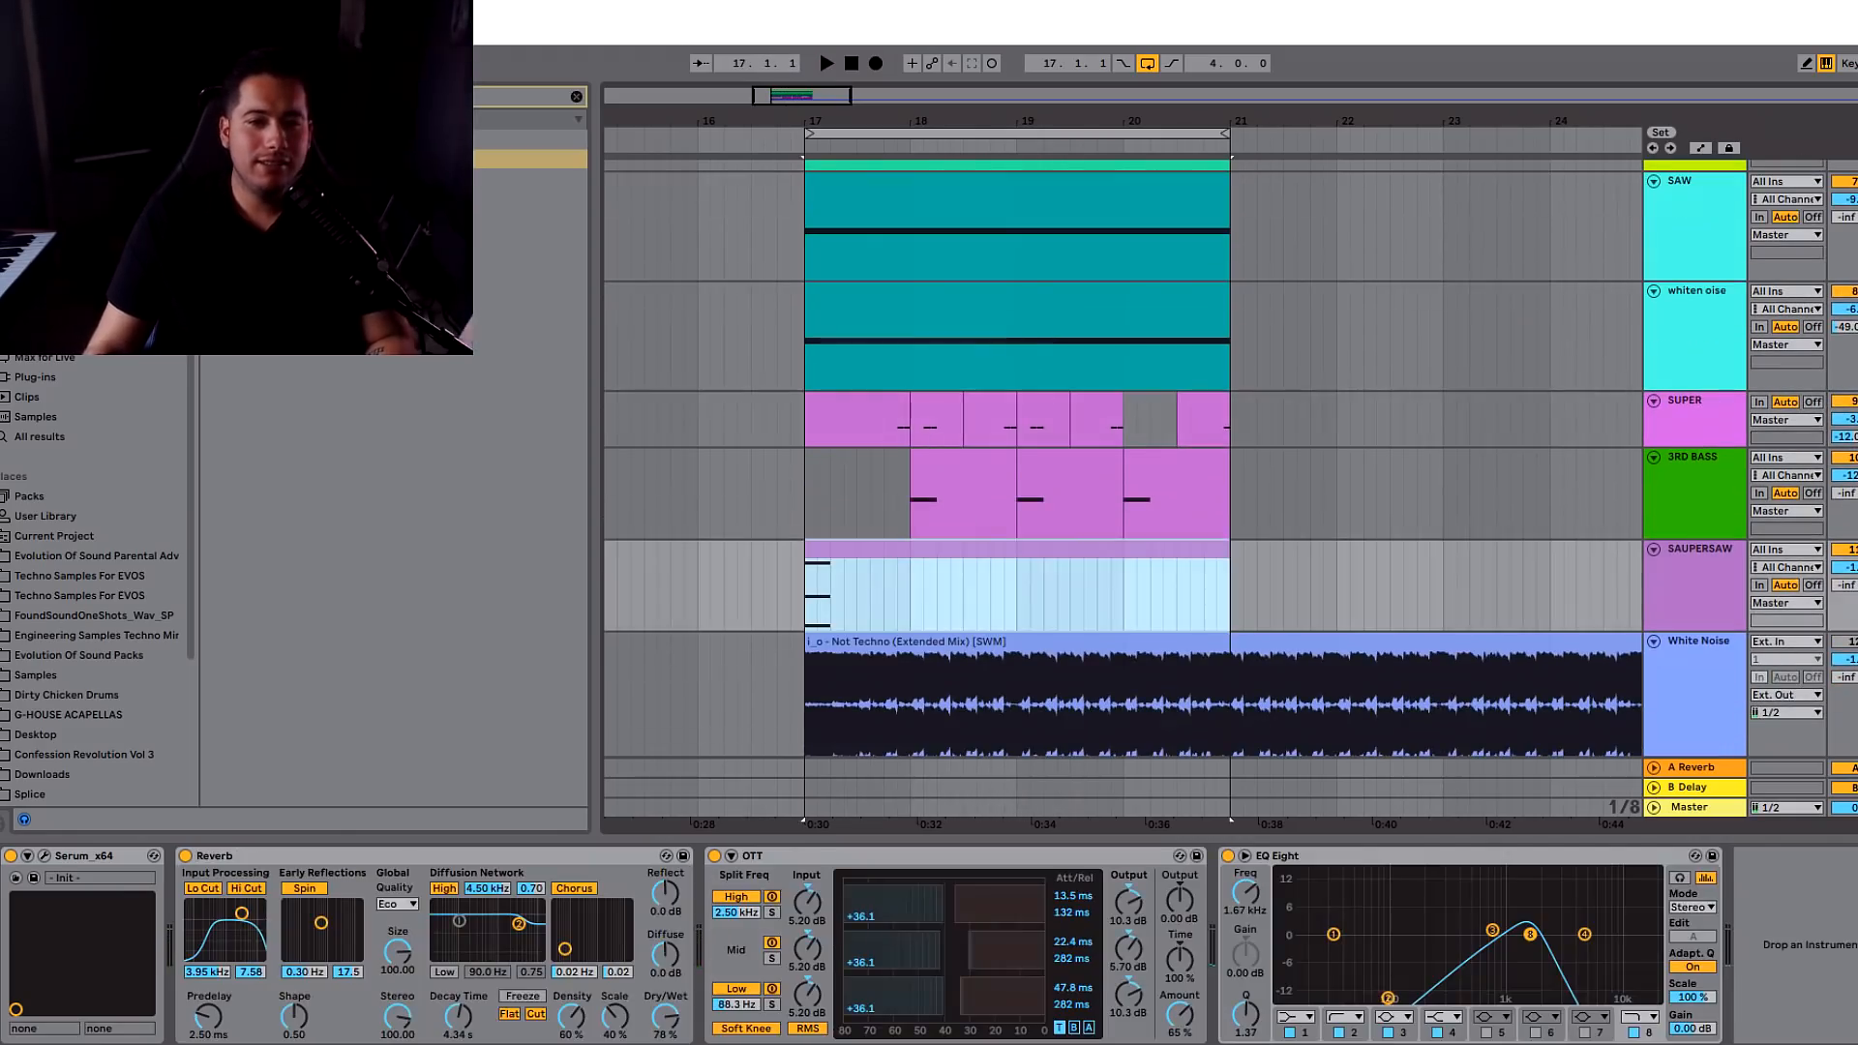
key(space)
click(1654, 640)
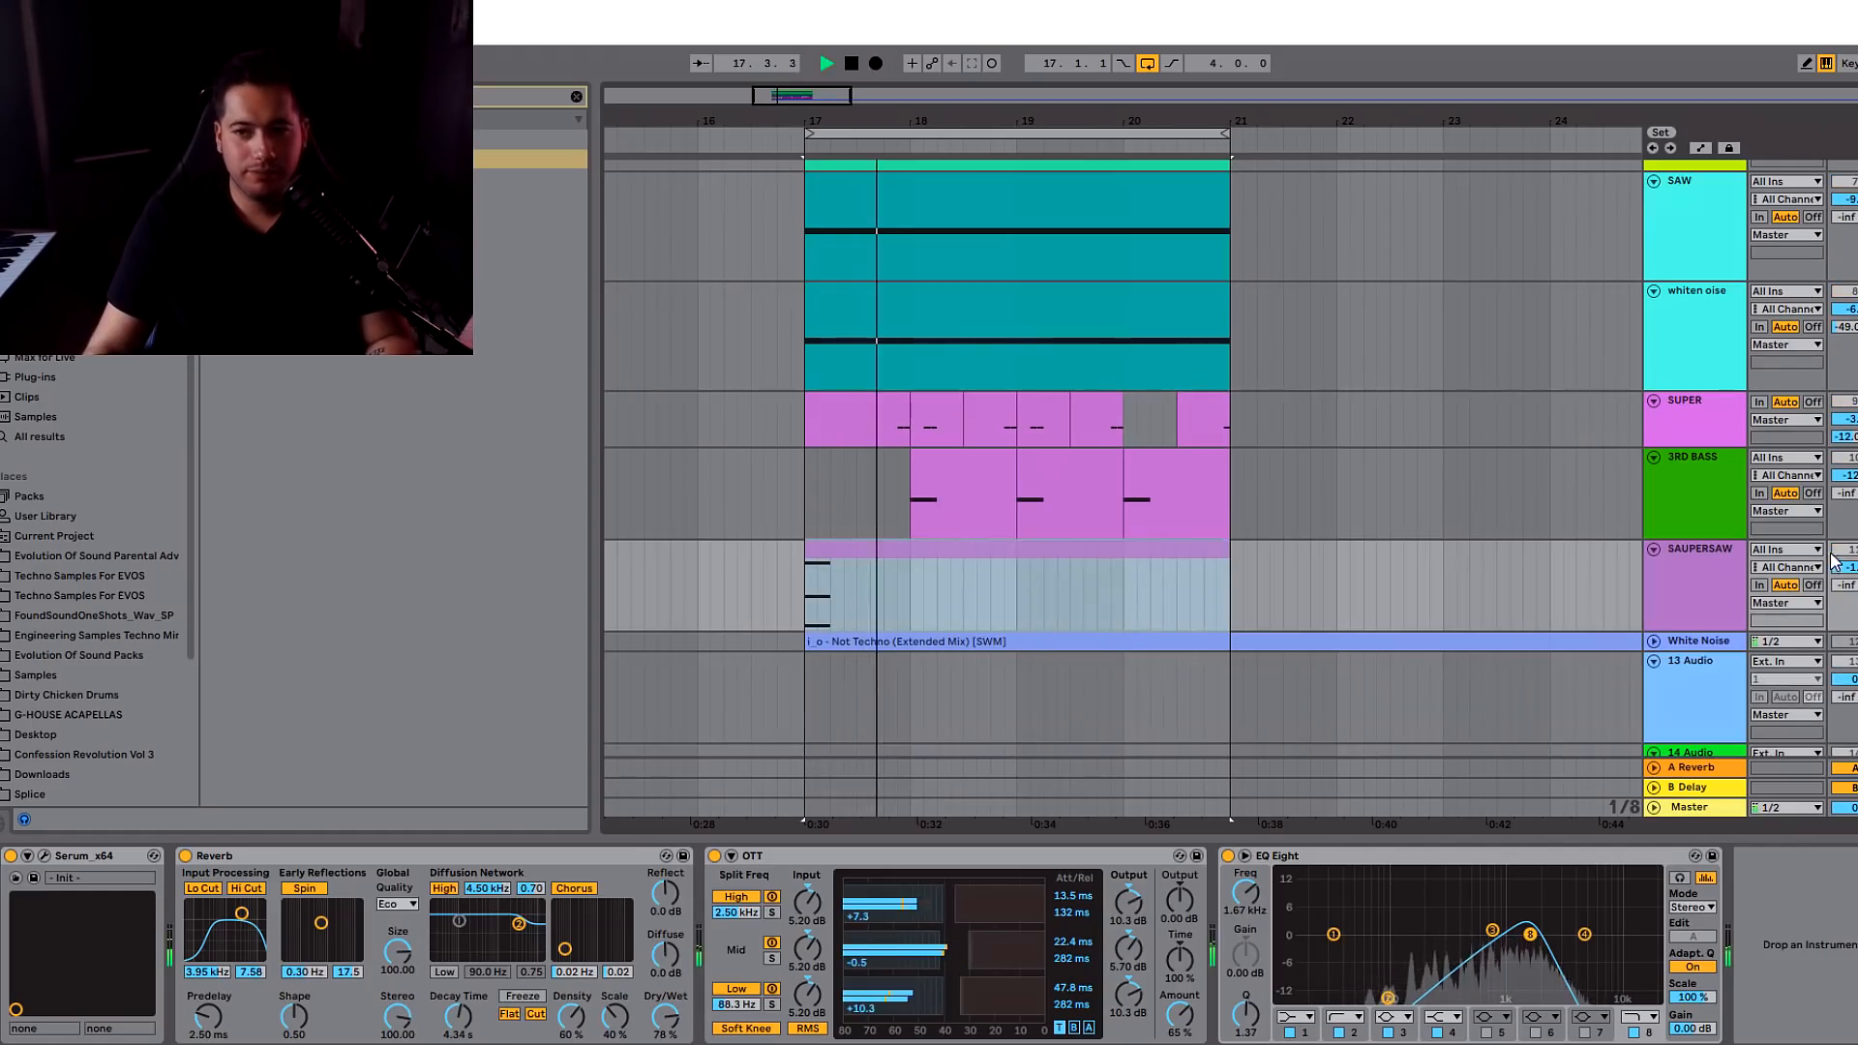
click(1706, 572)
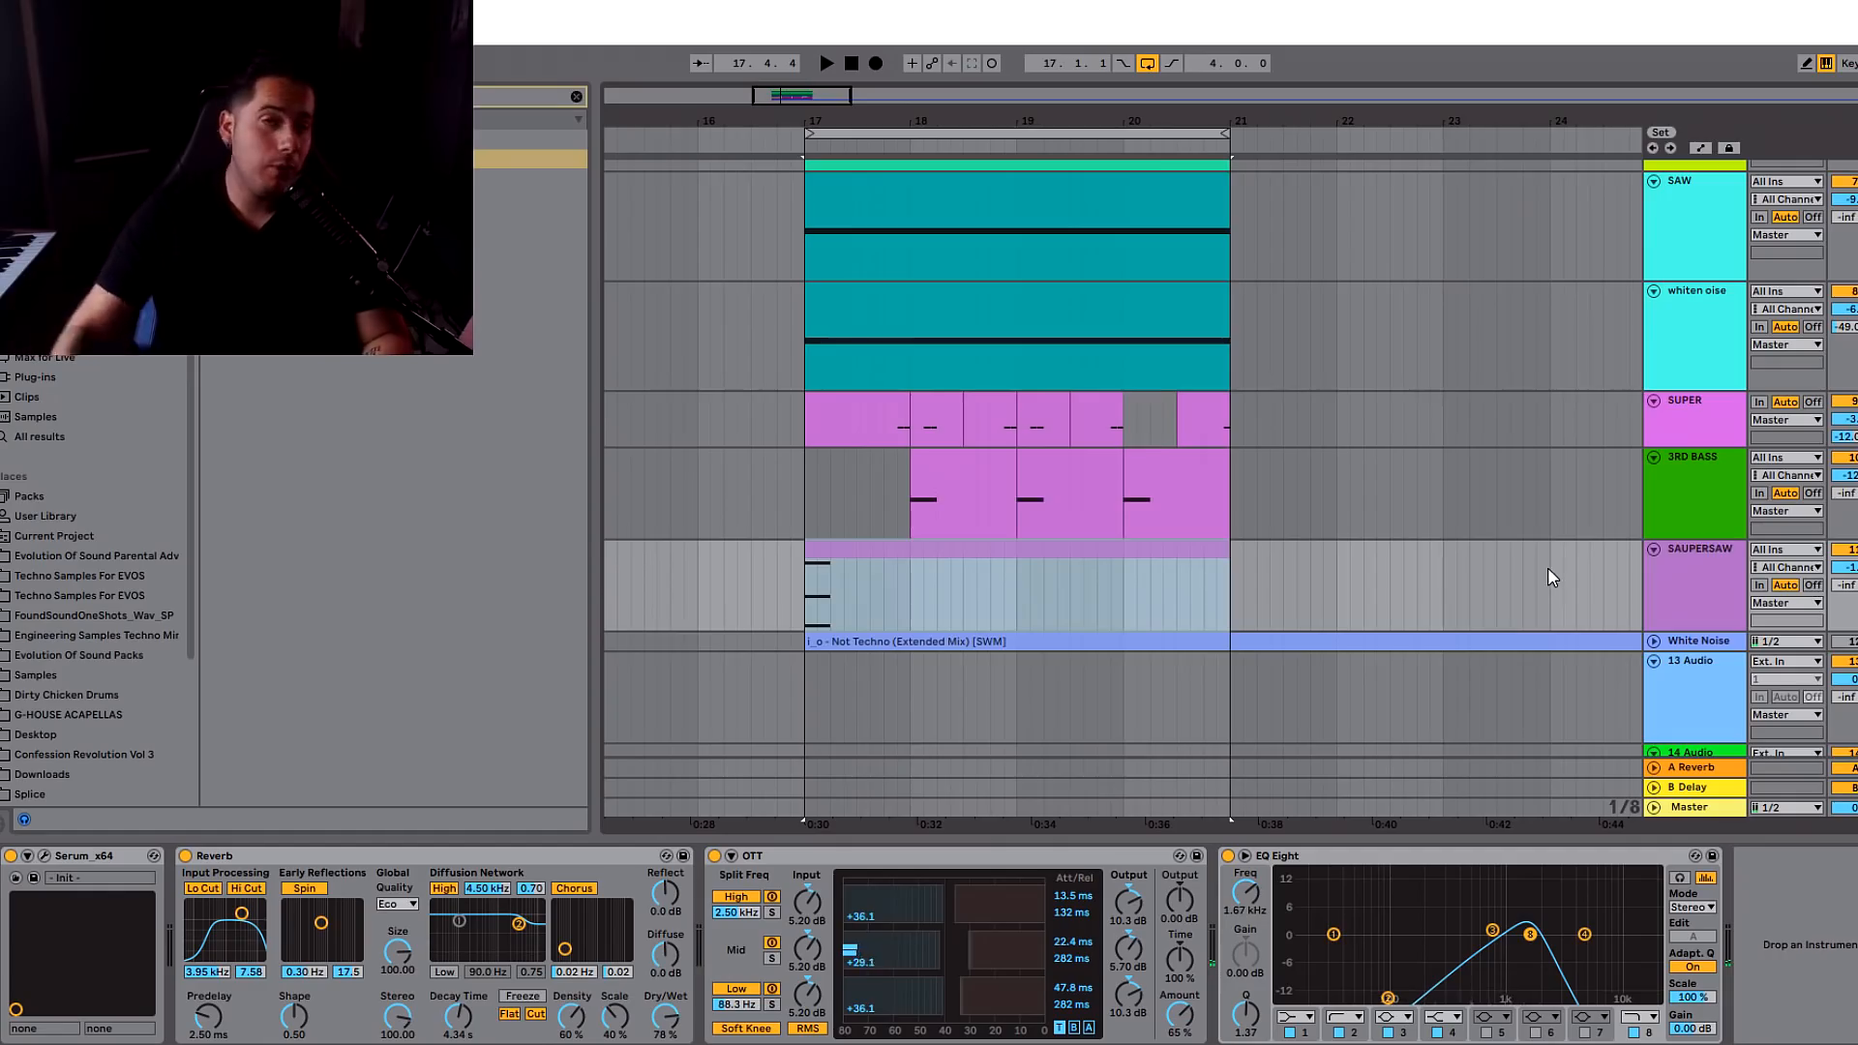
- Review the 3RD BASS, SUPER and BLEEPS layers and select the BASS clip
scroll(1149, 627, up, 3)
click(931, 666)
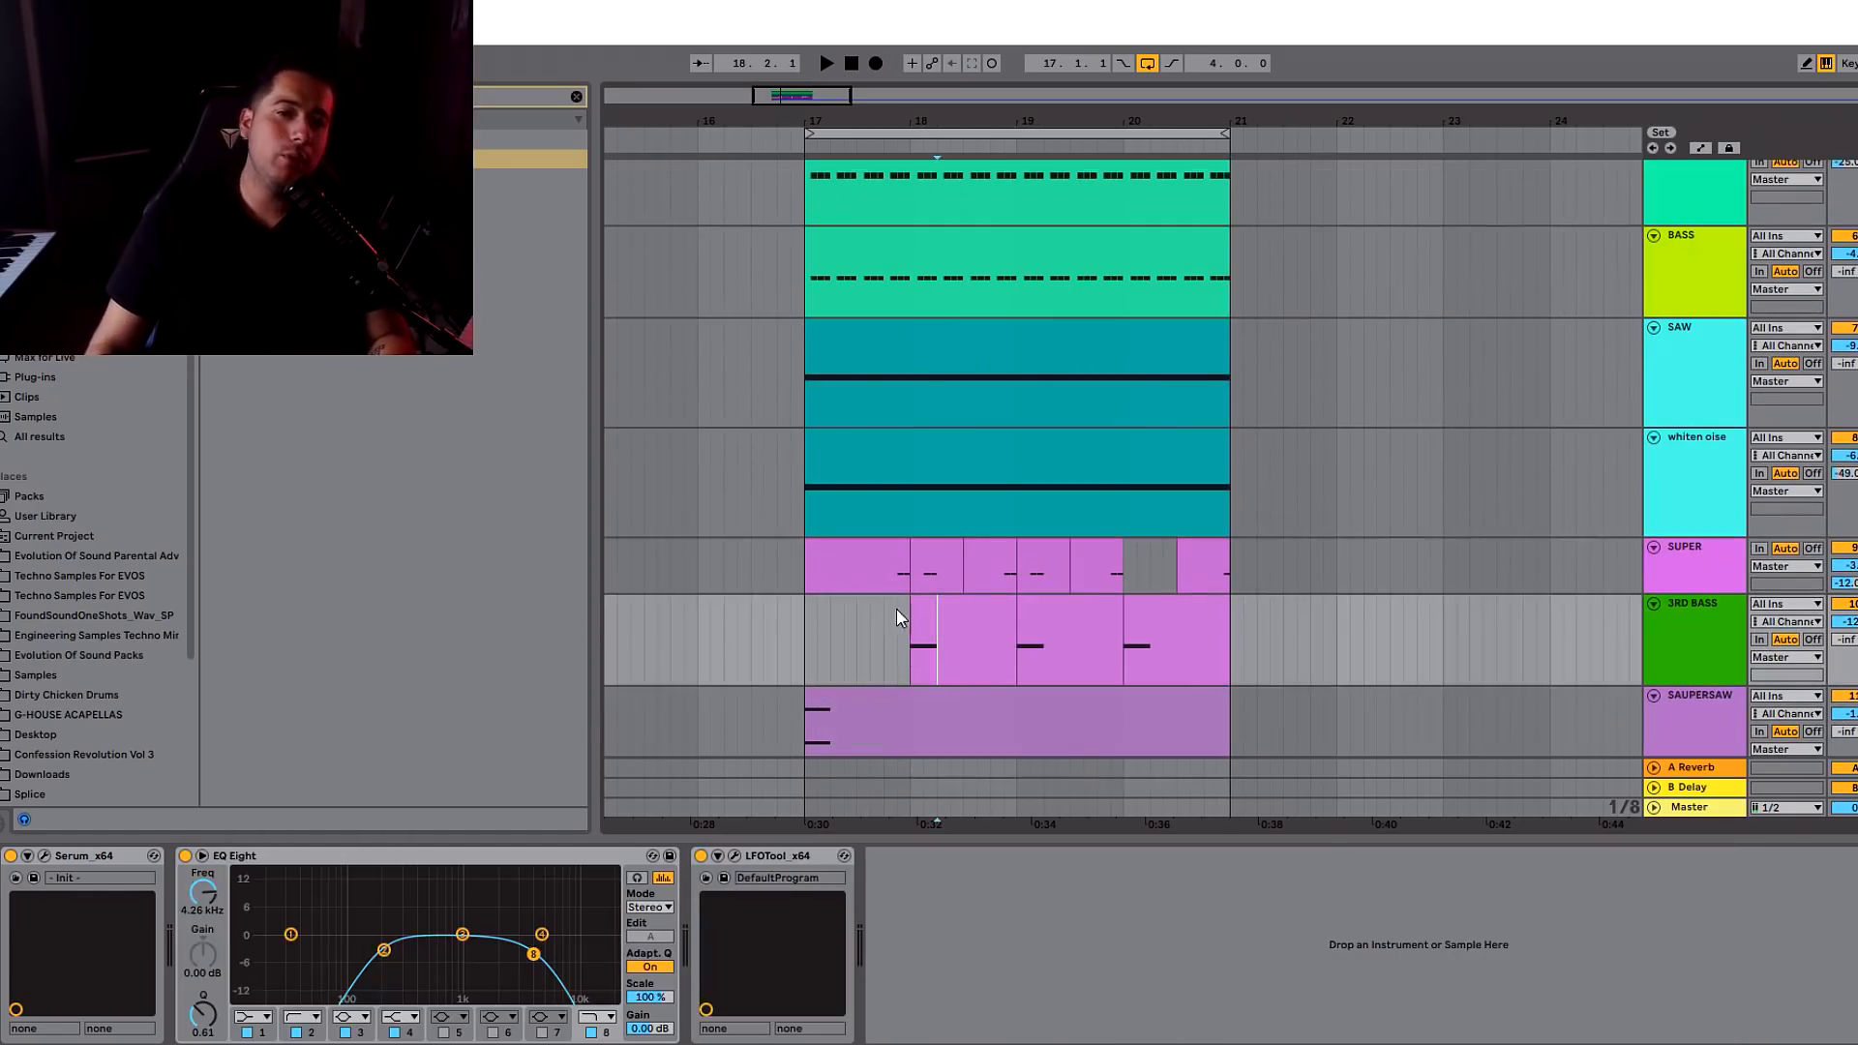
click(871, 562)
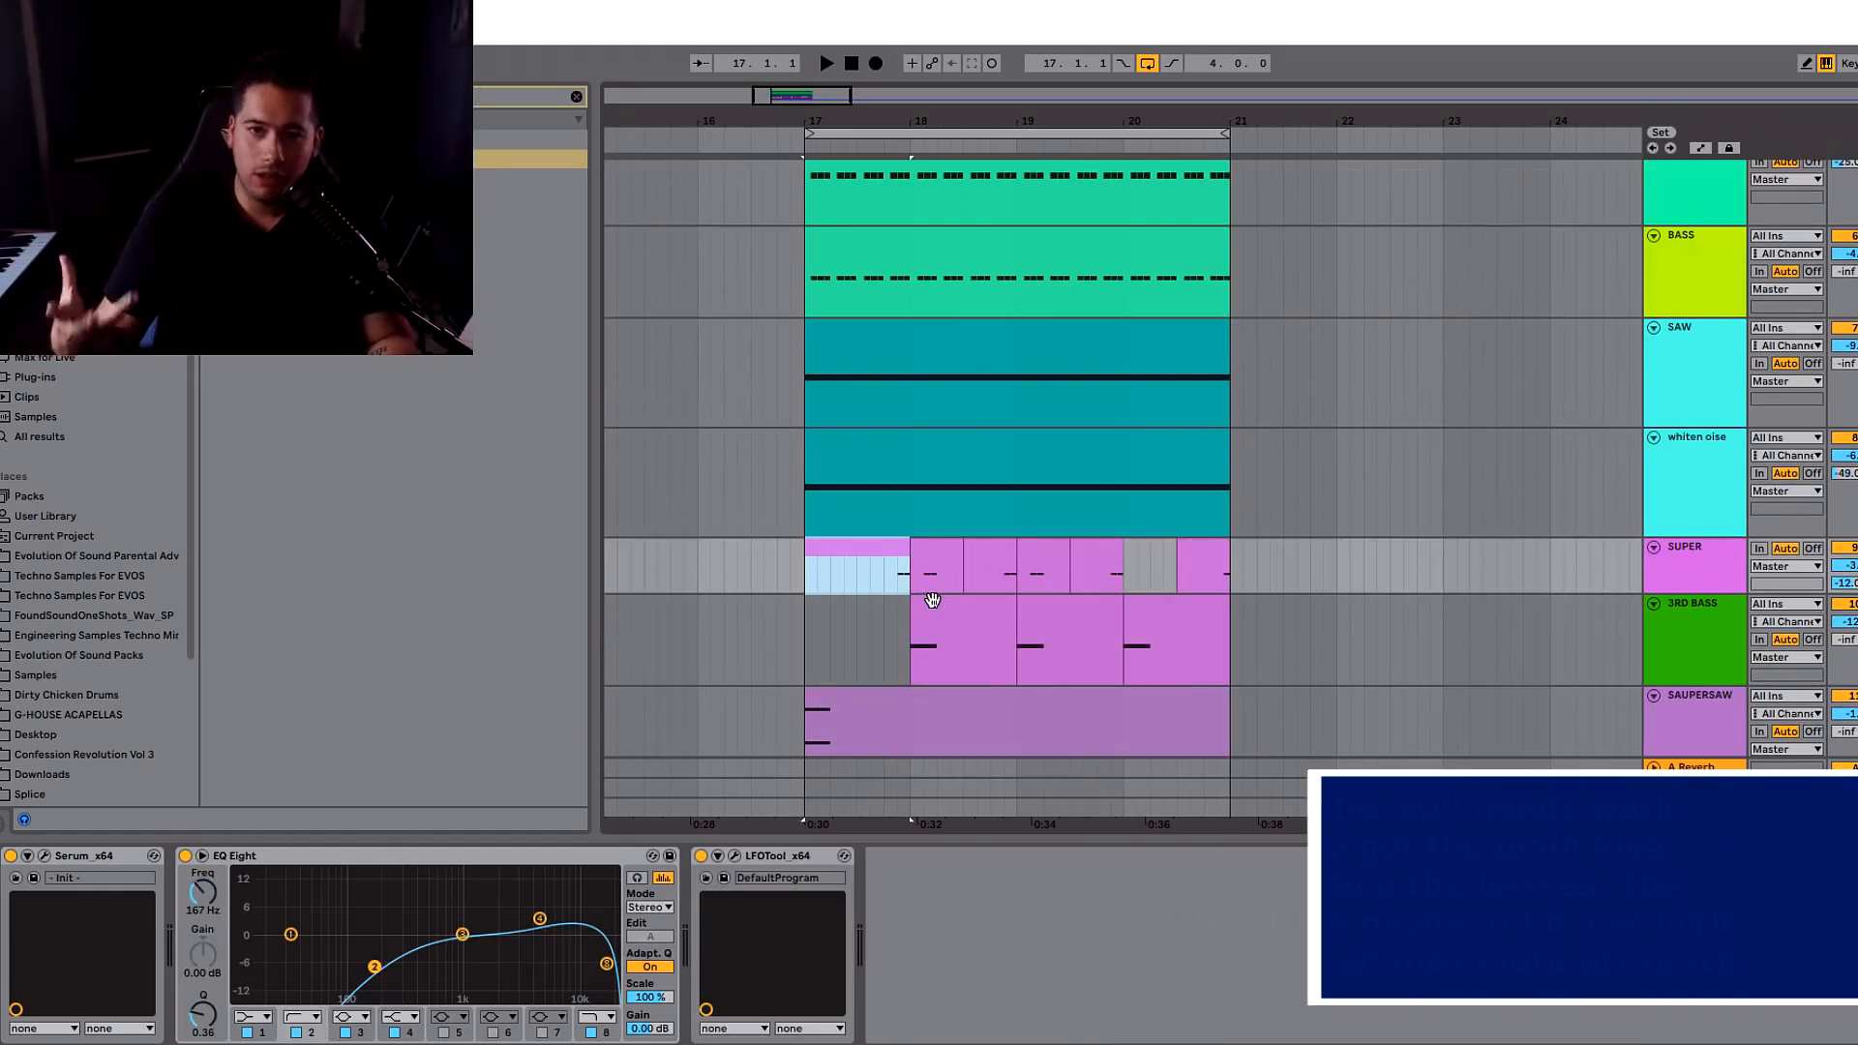
scroll(929, 600, up, 4)
click(936, 426)
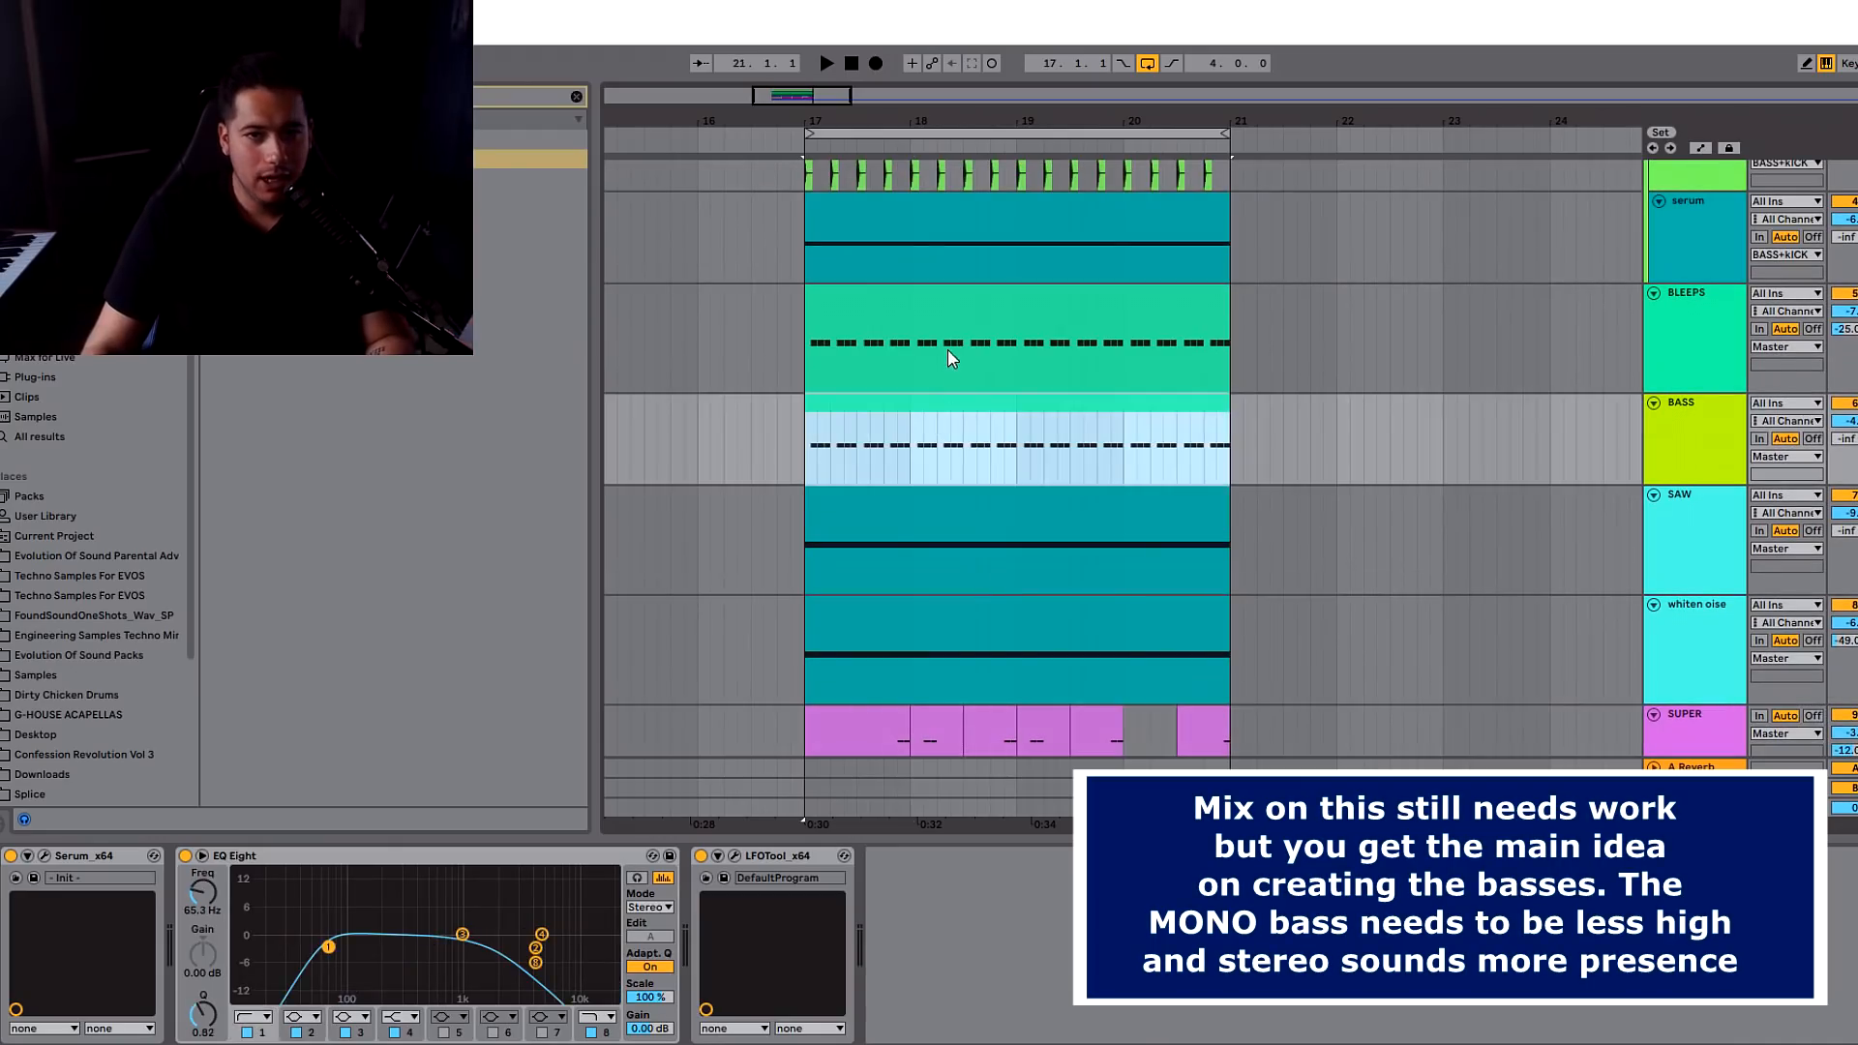
click(953, 350)
click(1000, 405)
- Play the bass loop and lower the BLEEPS track's volume to about -10 dB while listening
key(space)
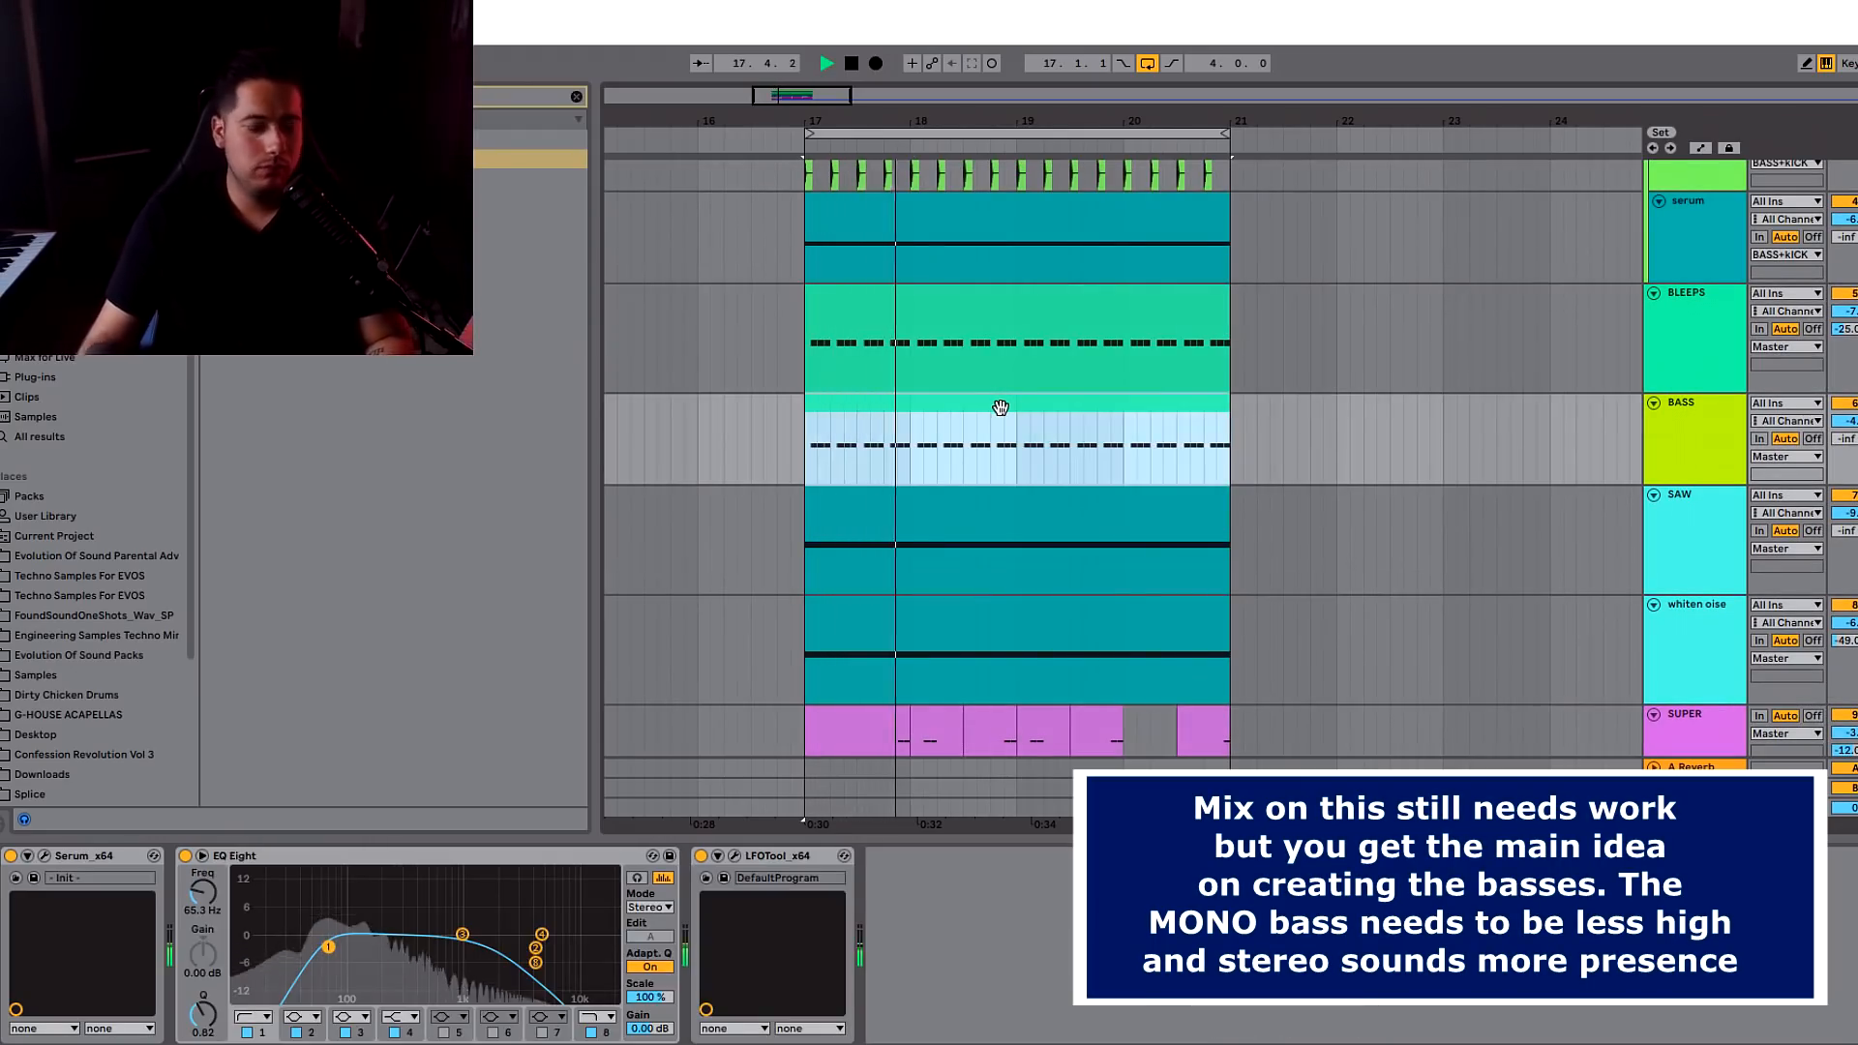
click(1697, 329)
scroll(1611, 403, up, 1)
scroll(1611, 403, up, 2)
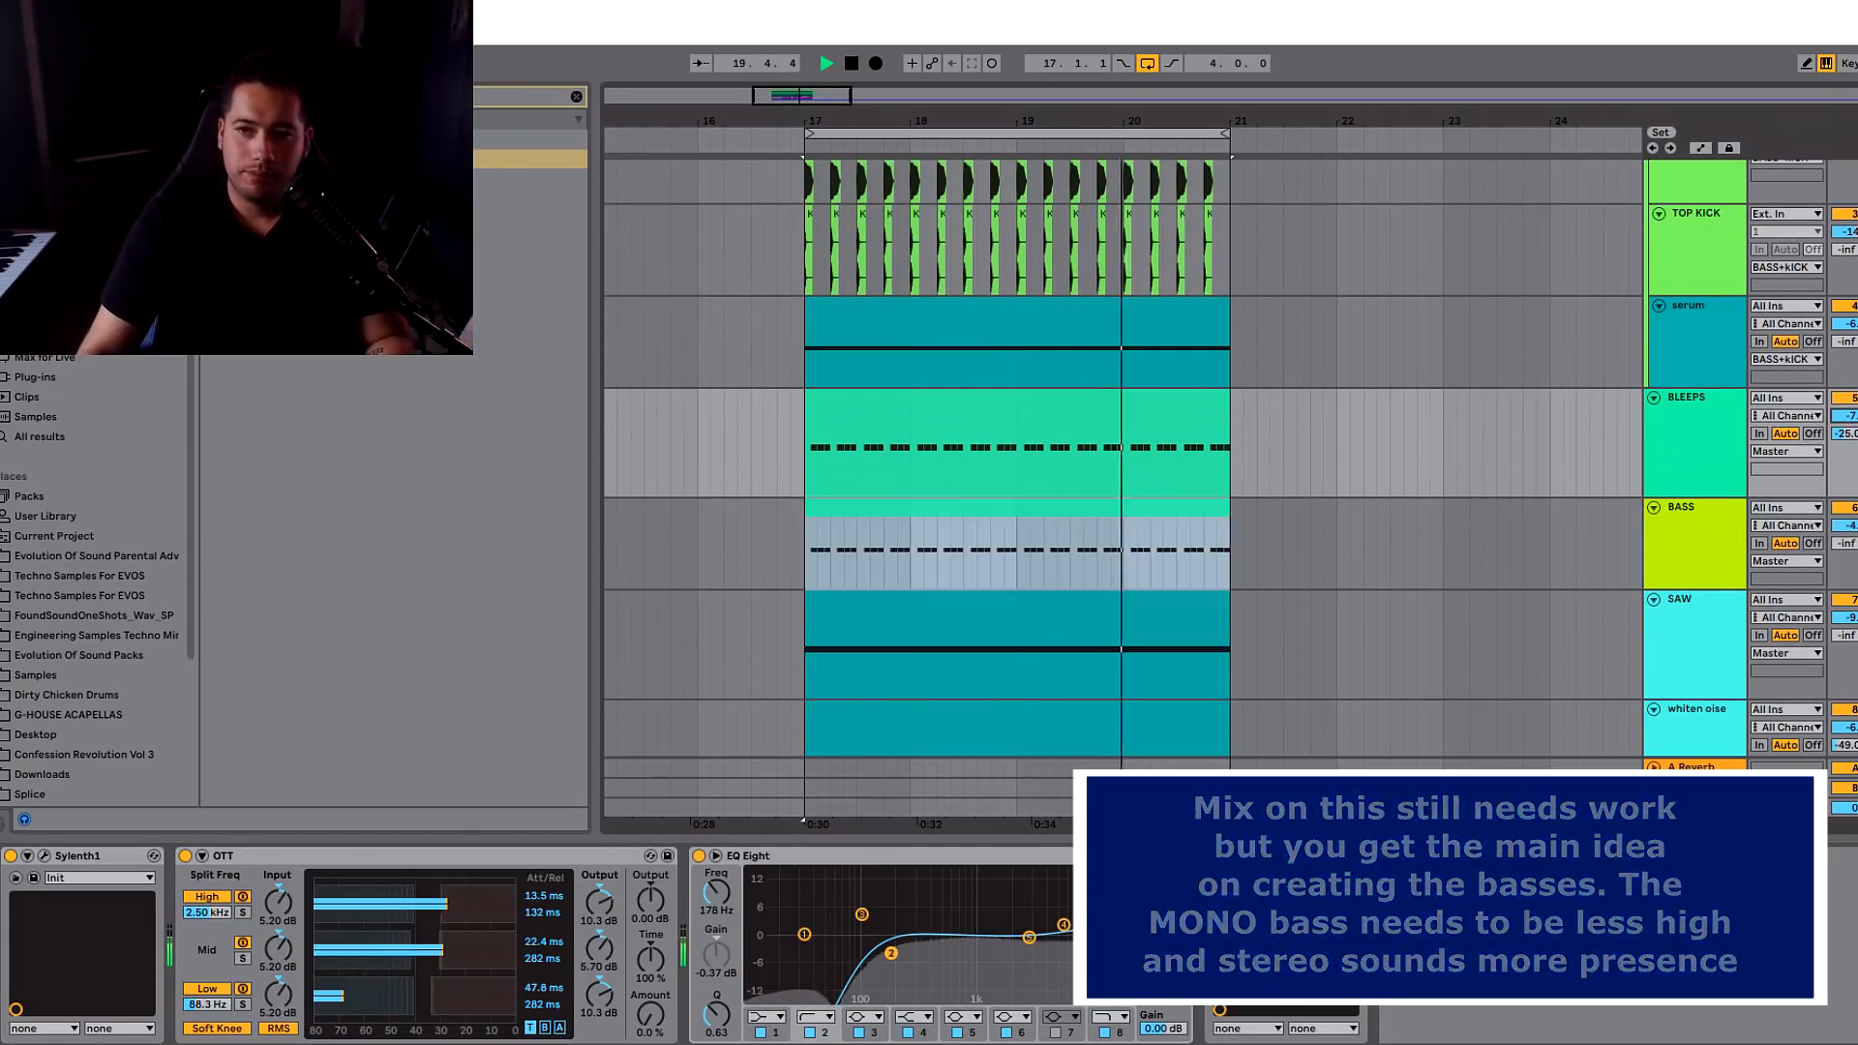
key(space)
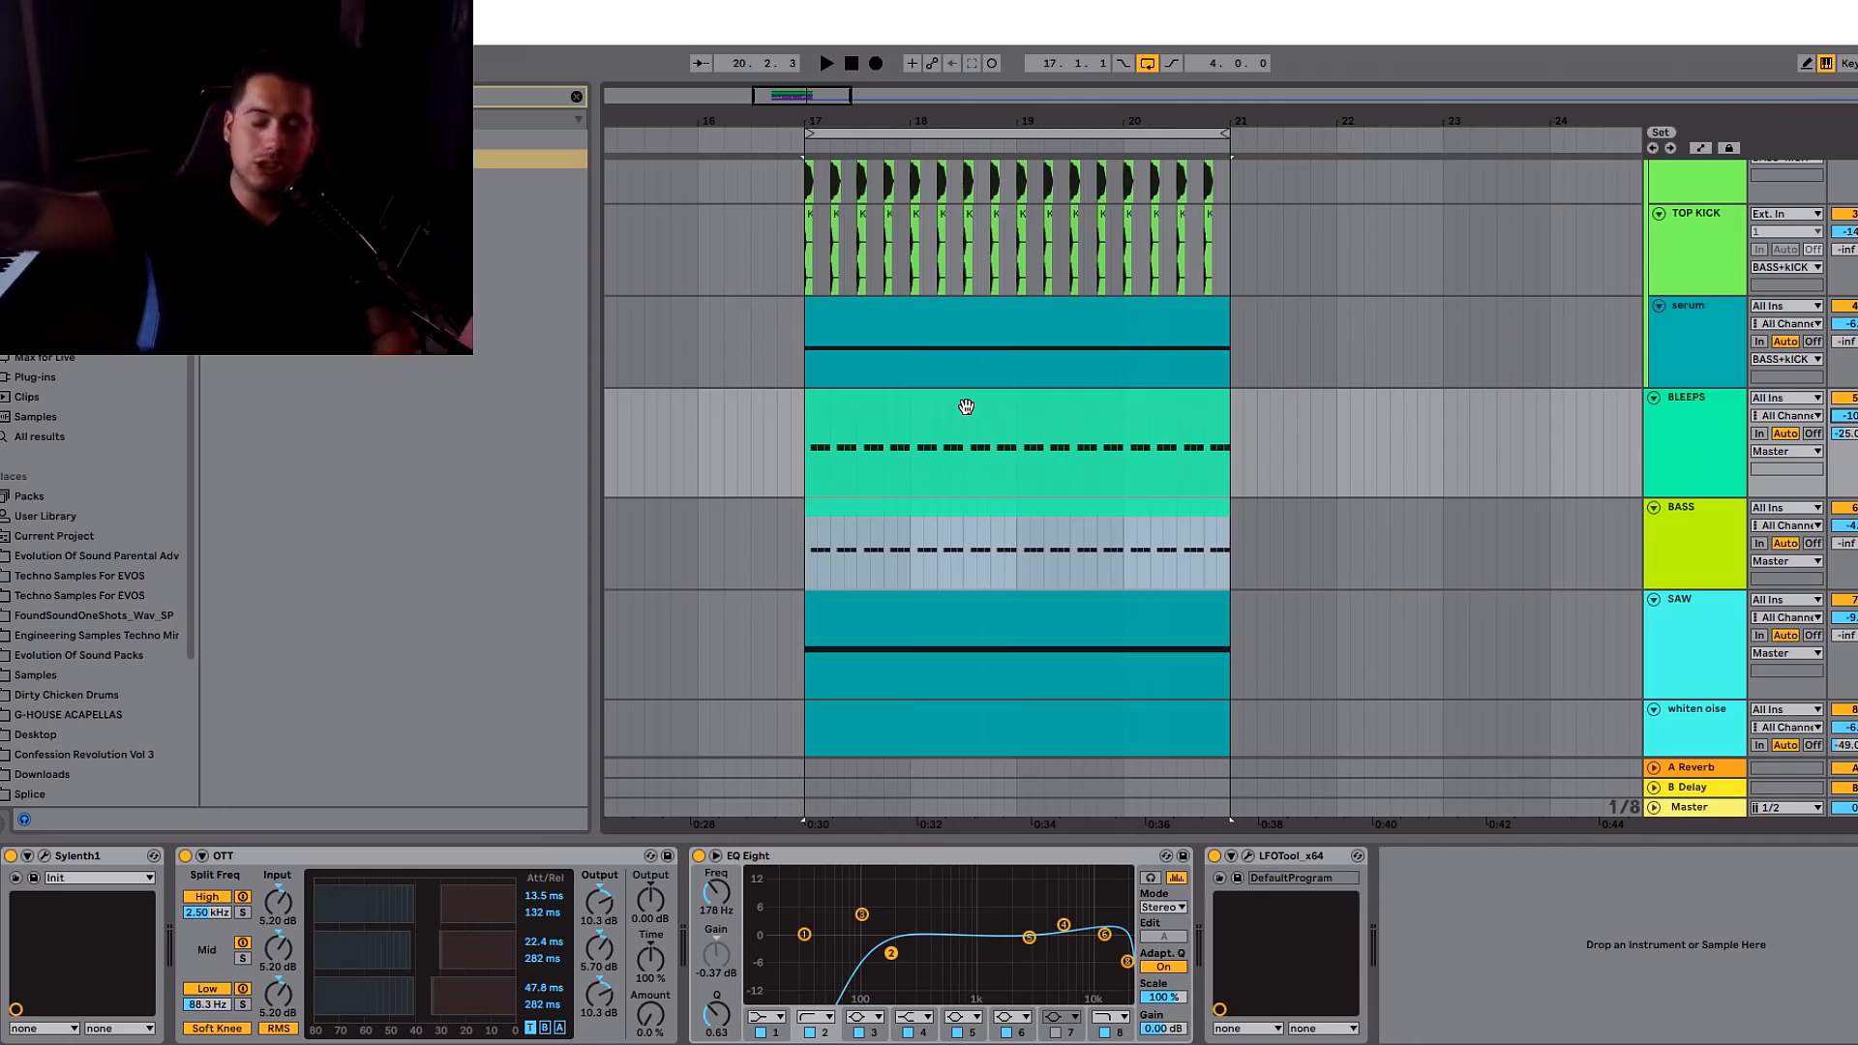
- Look over the layered arrangement from the BASS+kICK group down to SAUPERSAW, zoomed out, with the BASS track selected
scroll(1001, 413, down, 2)
scroll(1001, 413, down, 7)
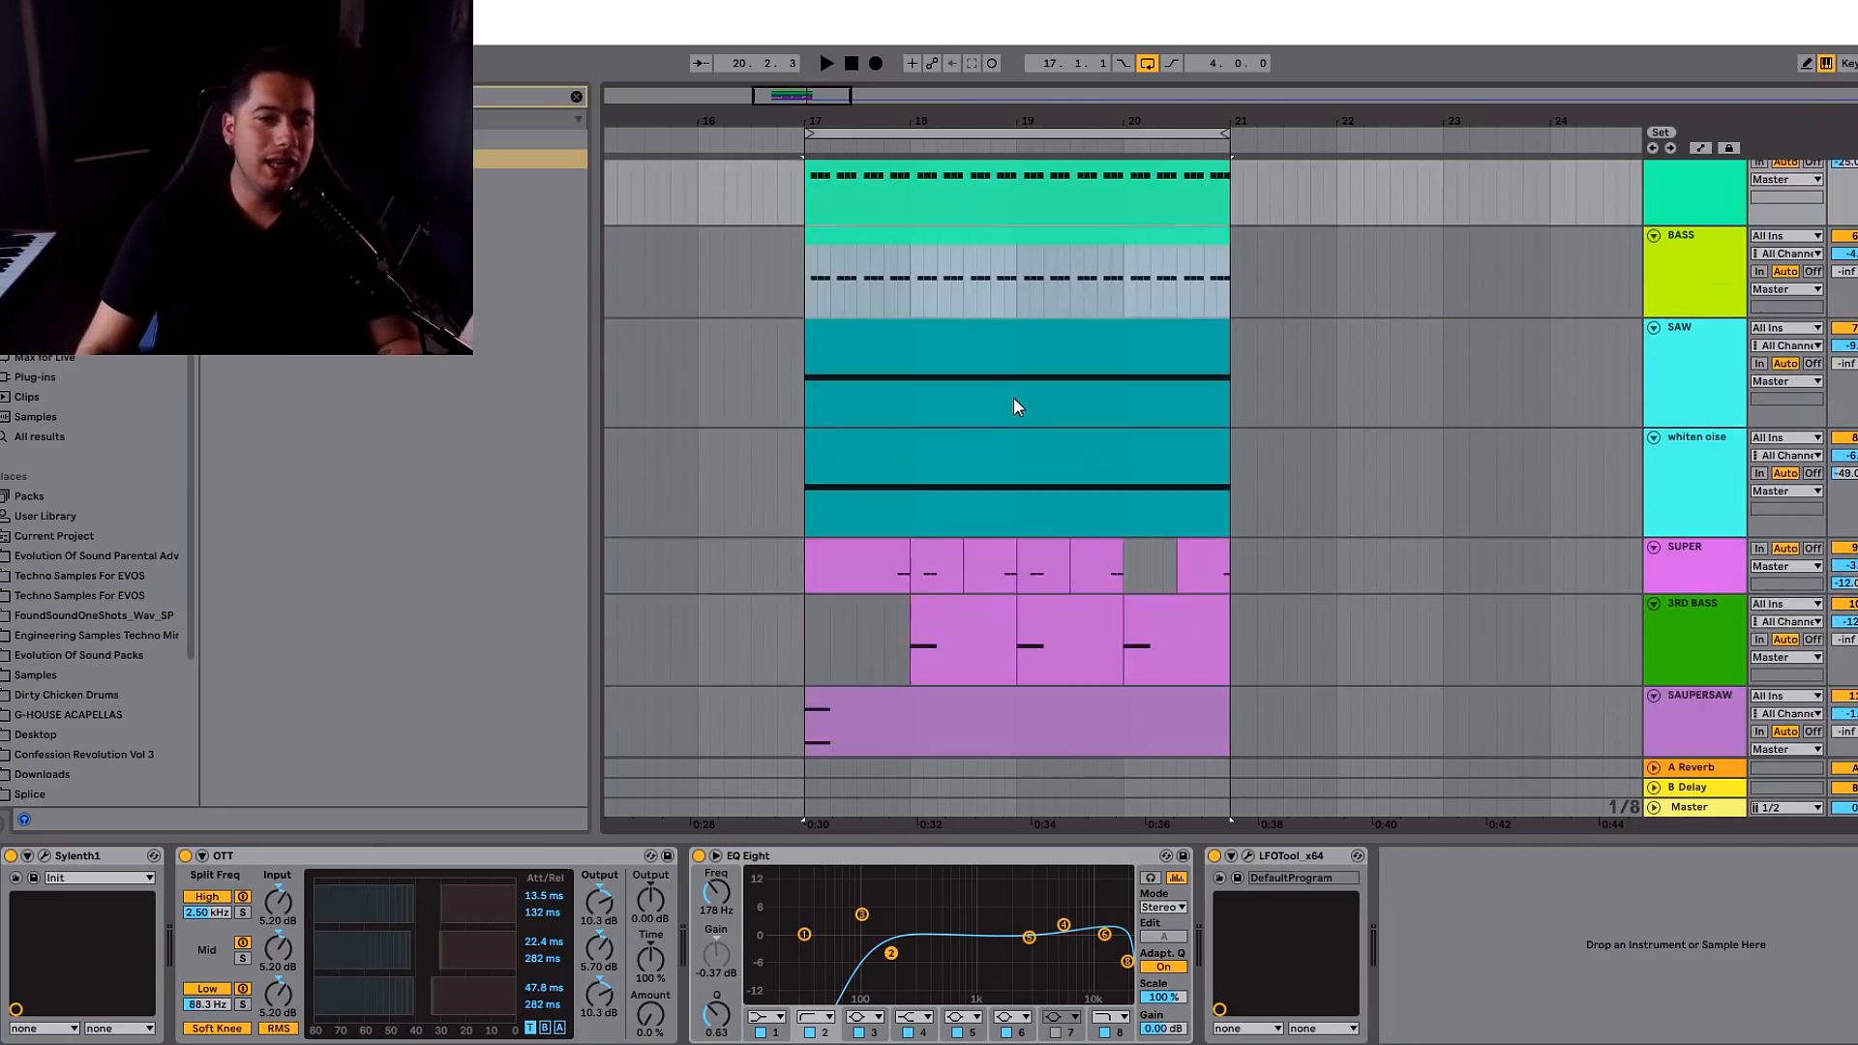
scroll(1016, 403, up, 10)
drag(796, 93, 767, 293)
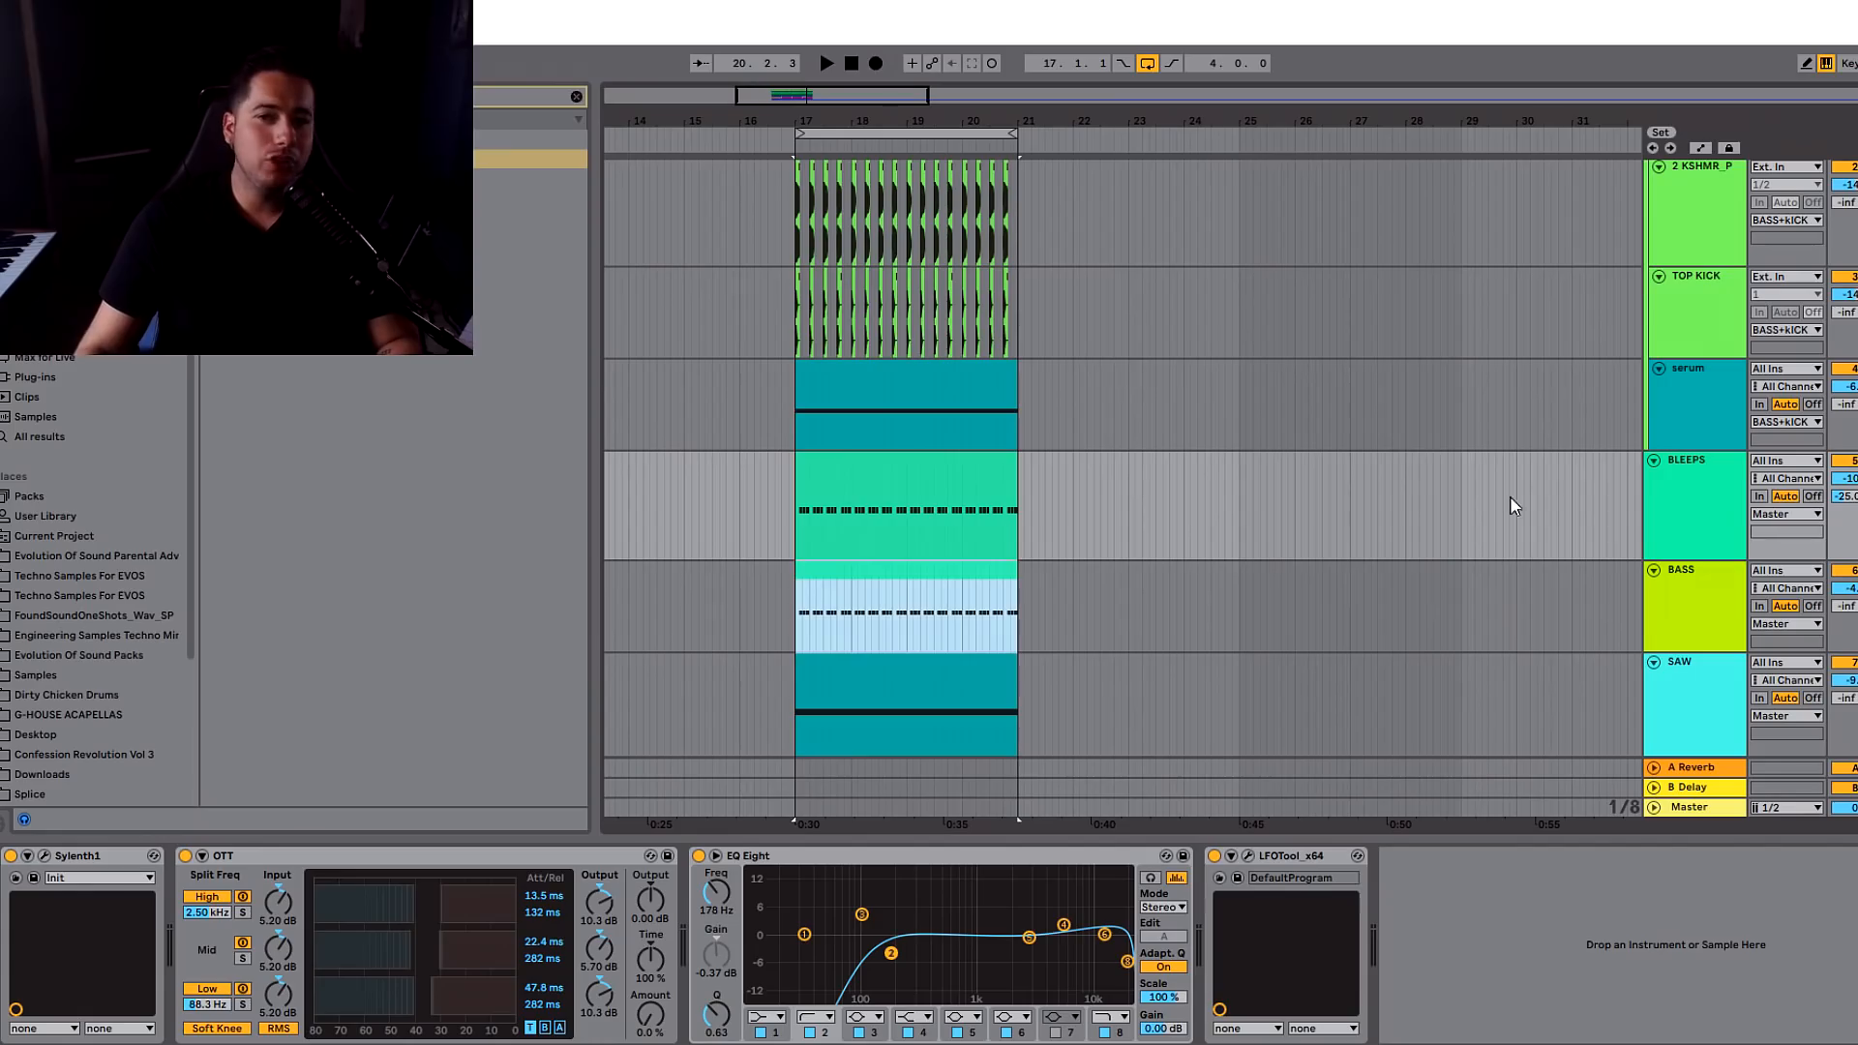
click(1737, 523)
click(1688, 622)
scroll(1689, 622, up, 2)
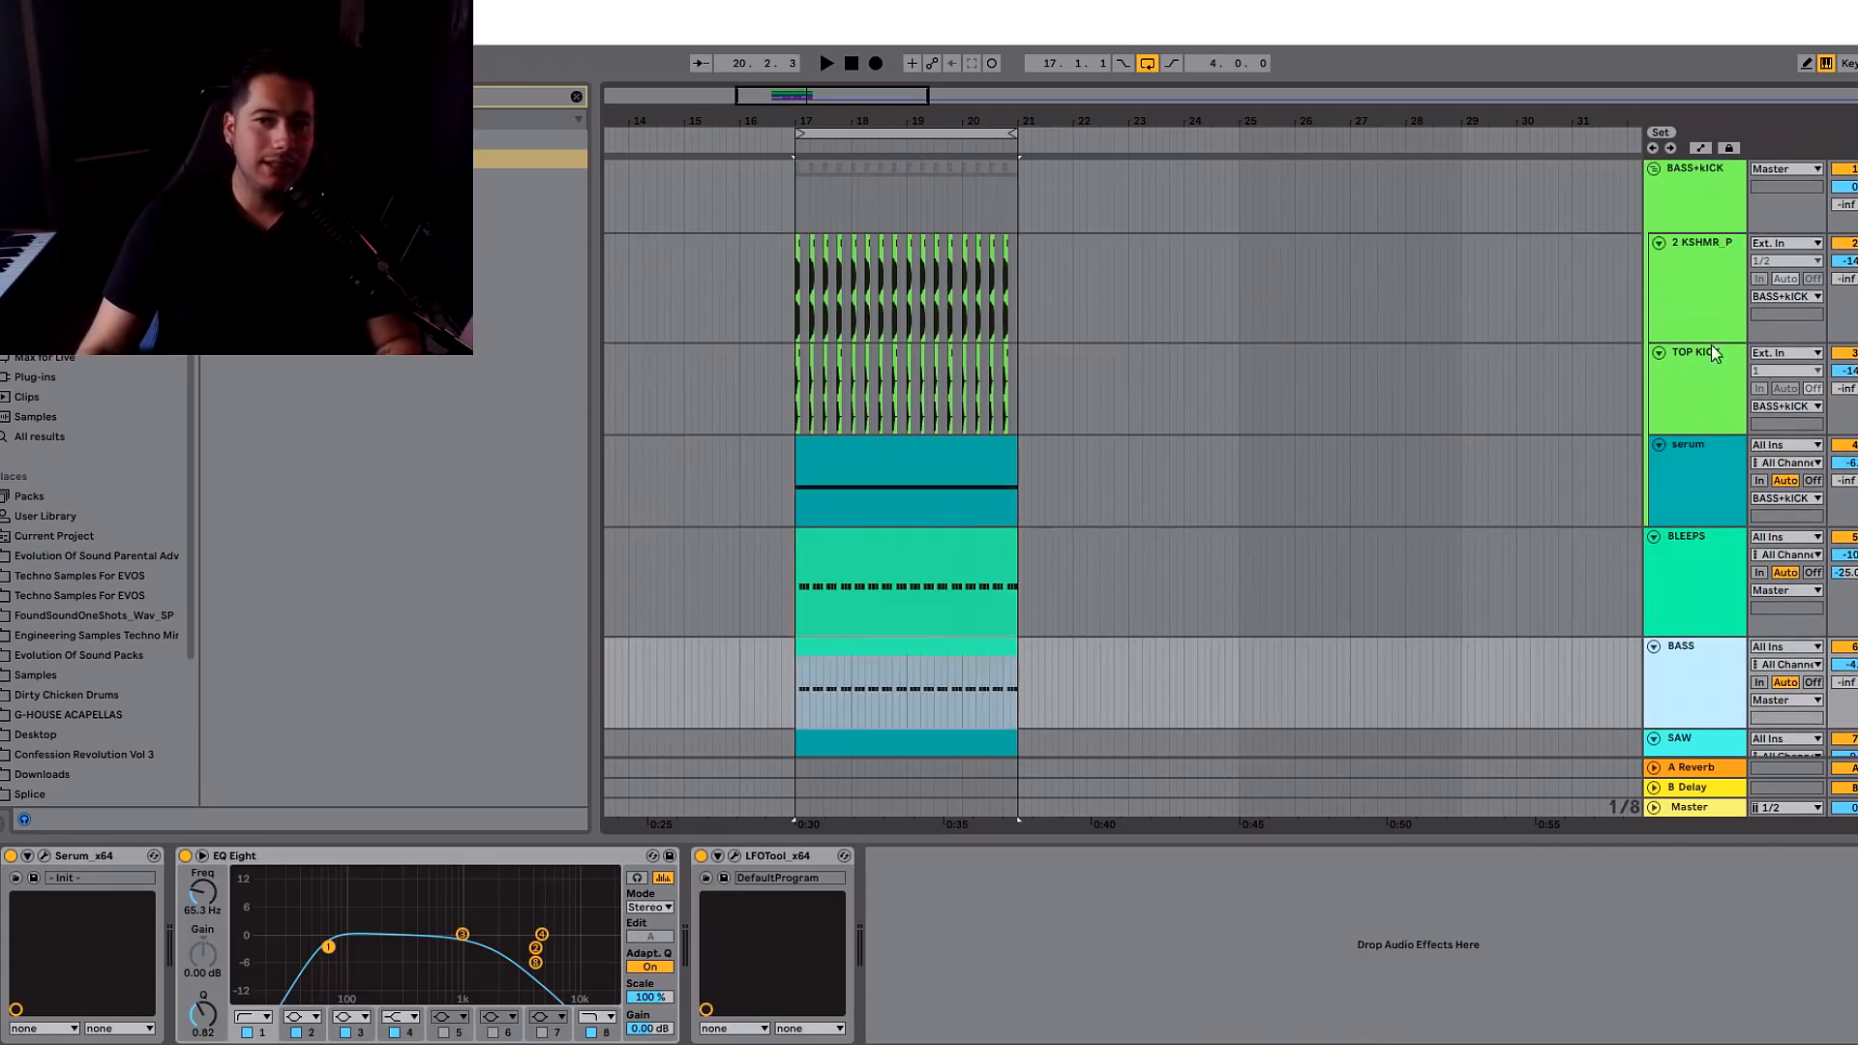
click(1656, 170)
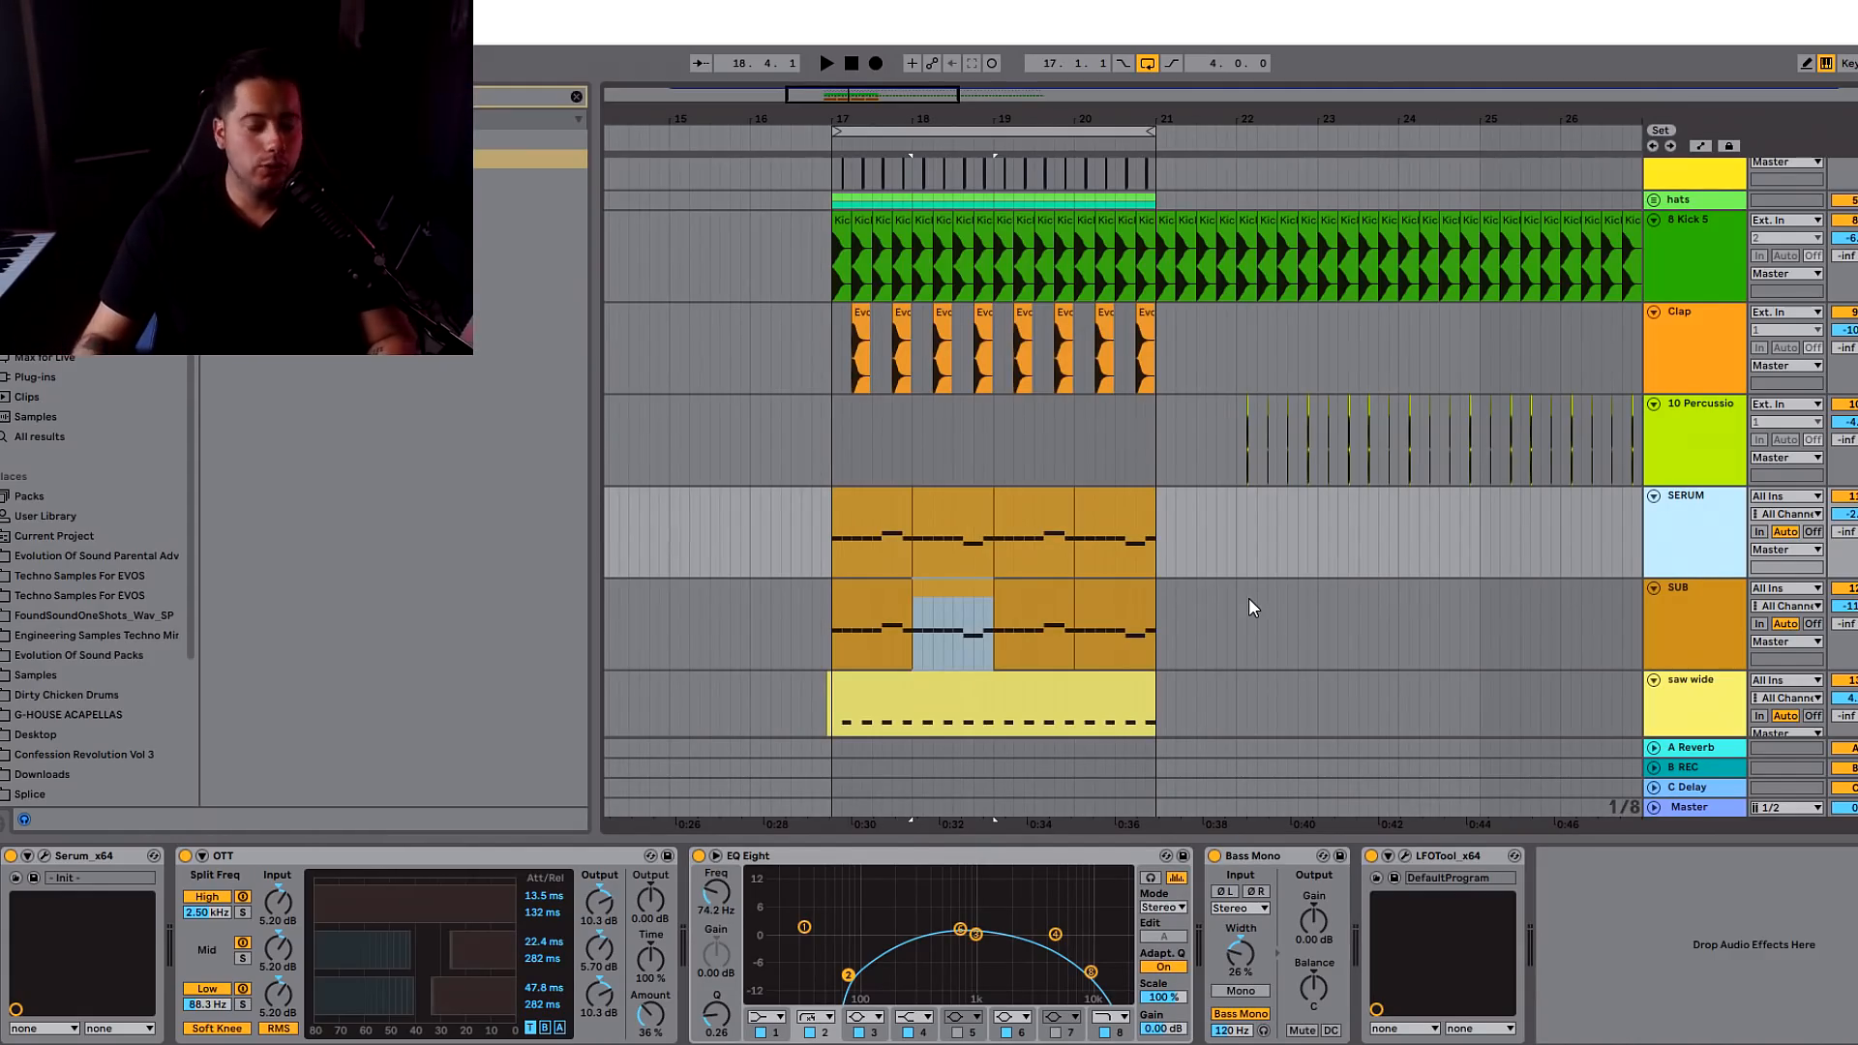
- Set the playback start at bar 17 in the second project and listen to its full loop
scroll(1250, 591, up, 5)
click(834, 327)
scroll(1065, 407, down, 4)
key(space)
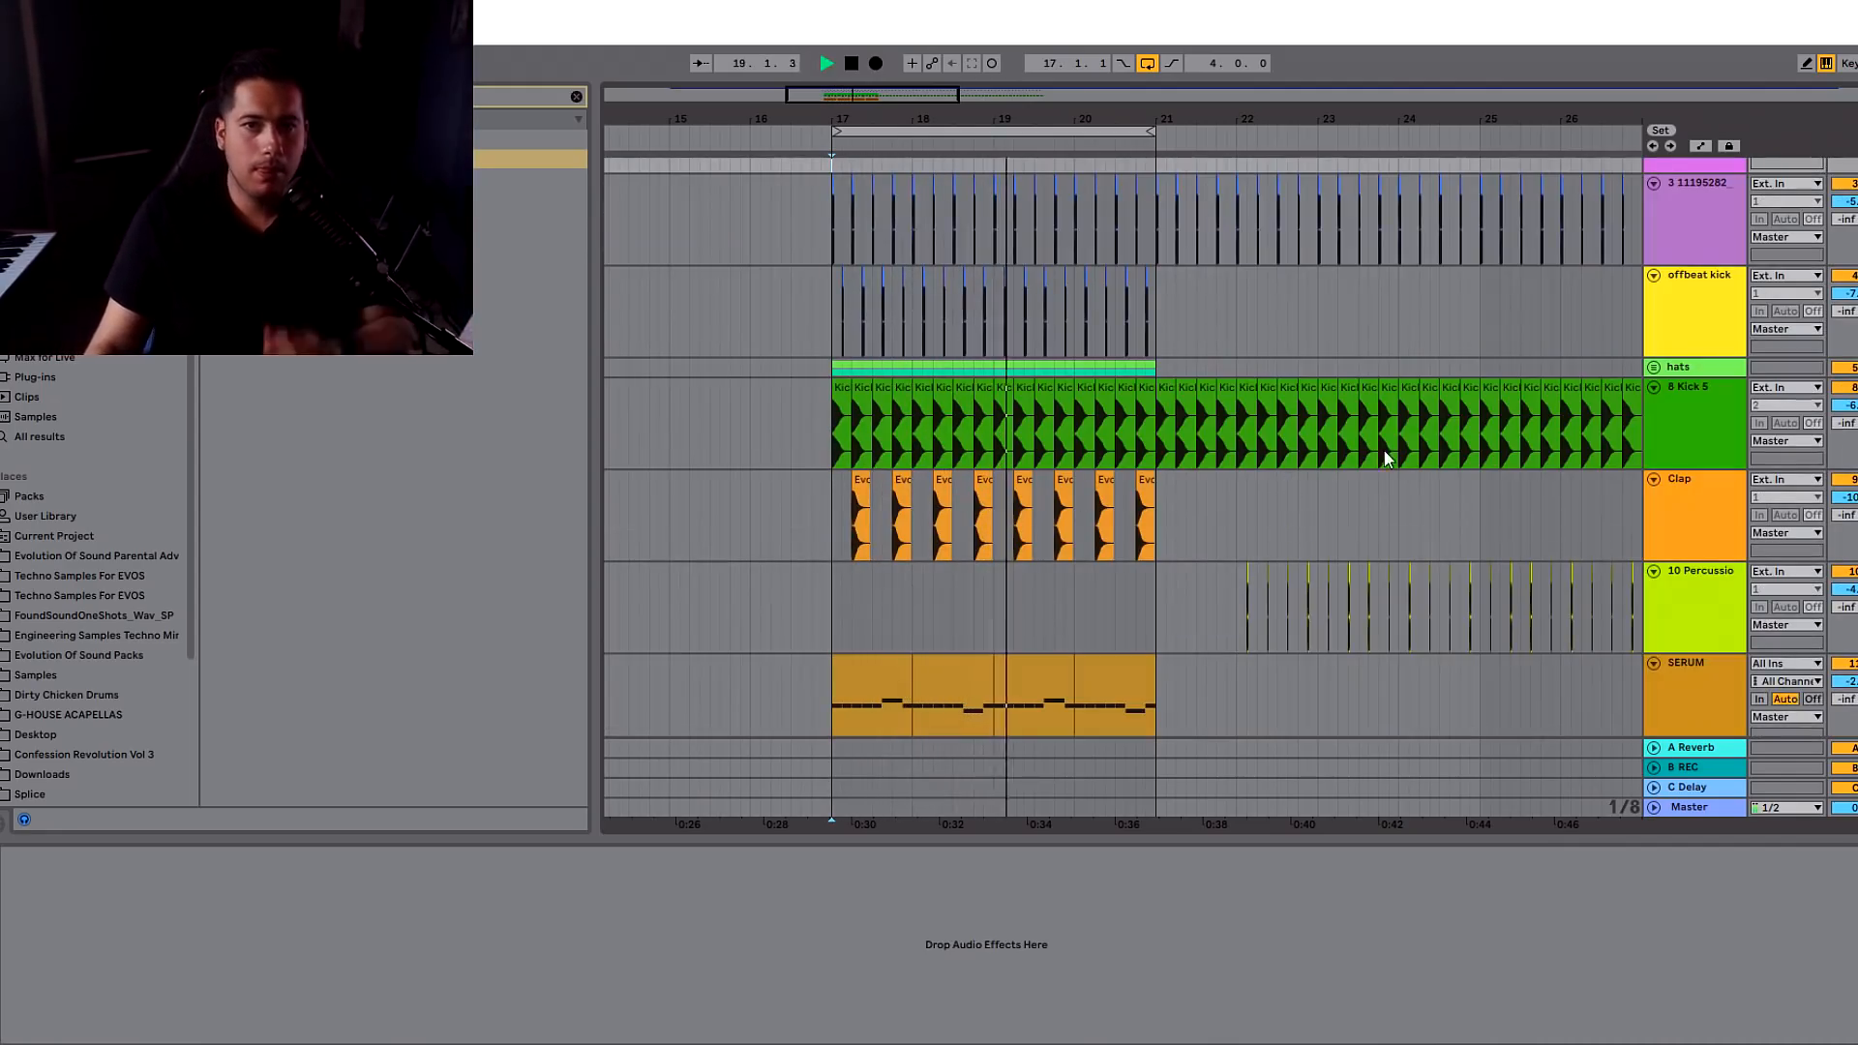
scroll(1789, 336, up, 3)
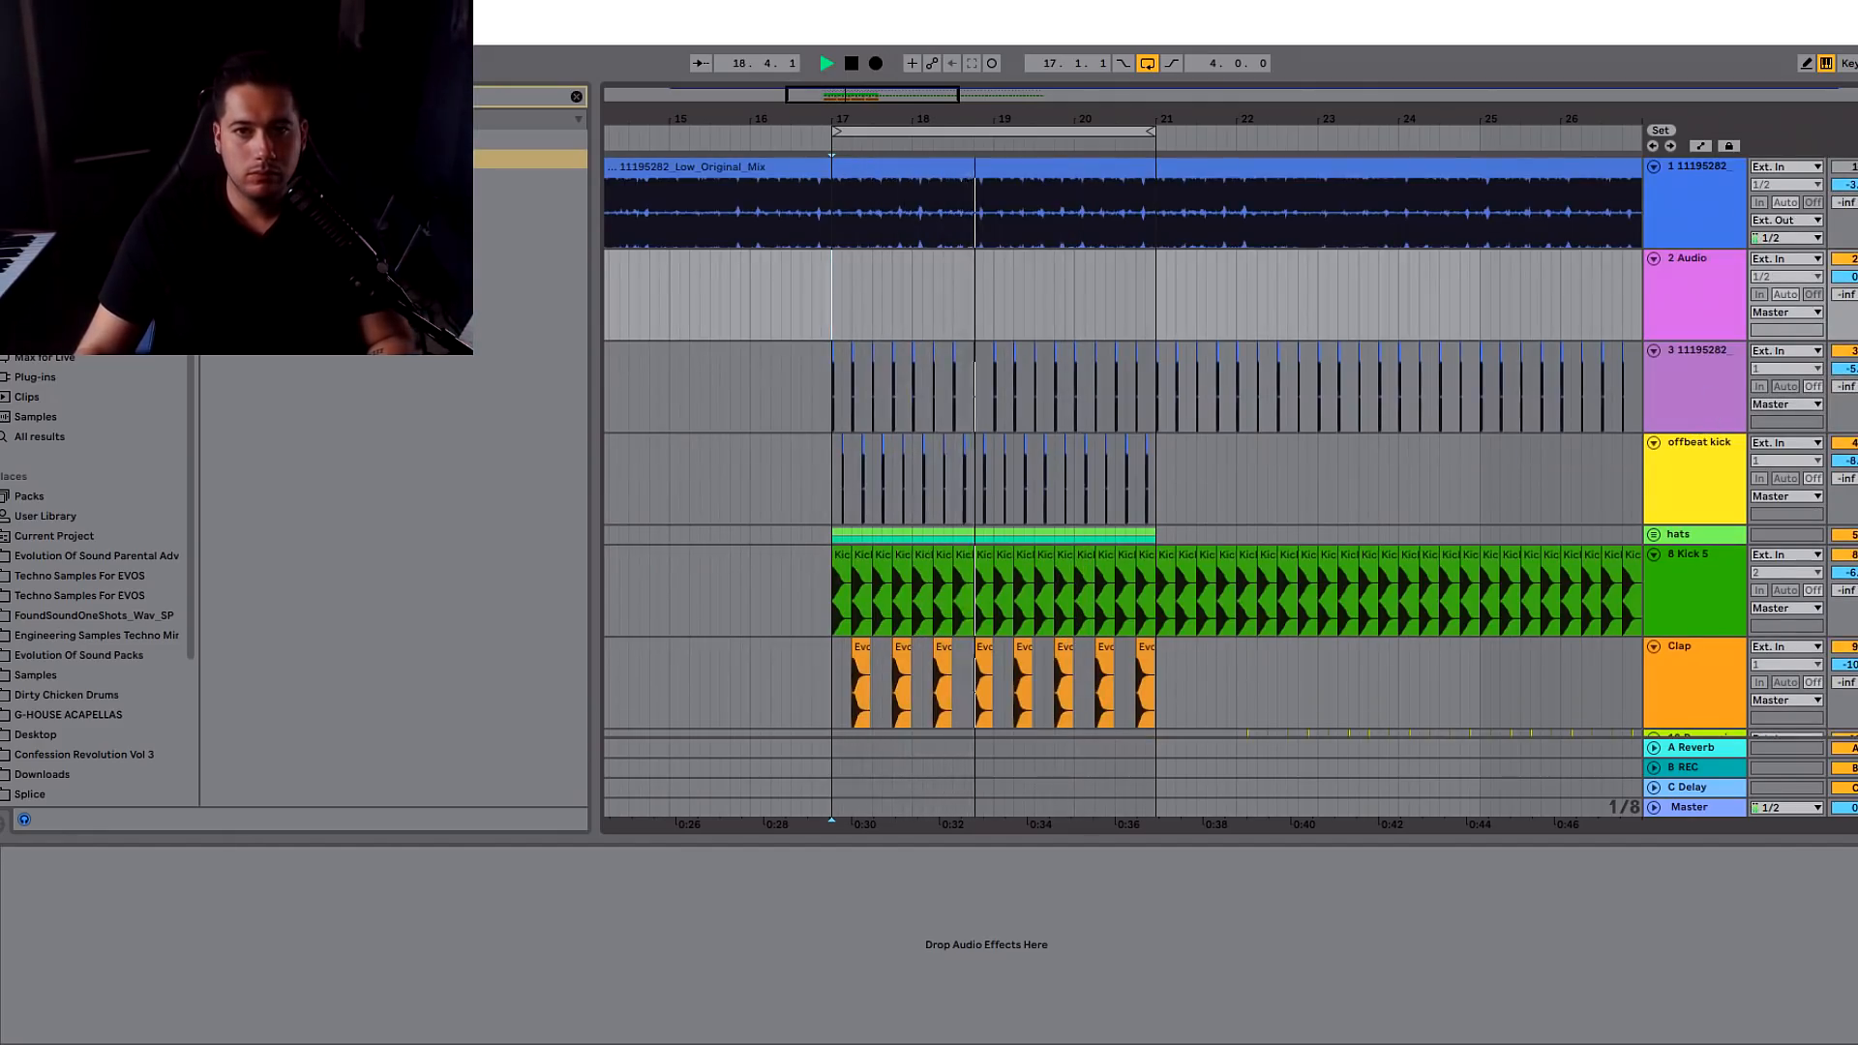
scroll(1416, 397, down, 7)
key(space)
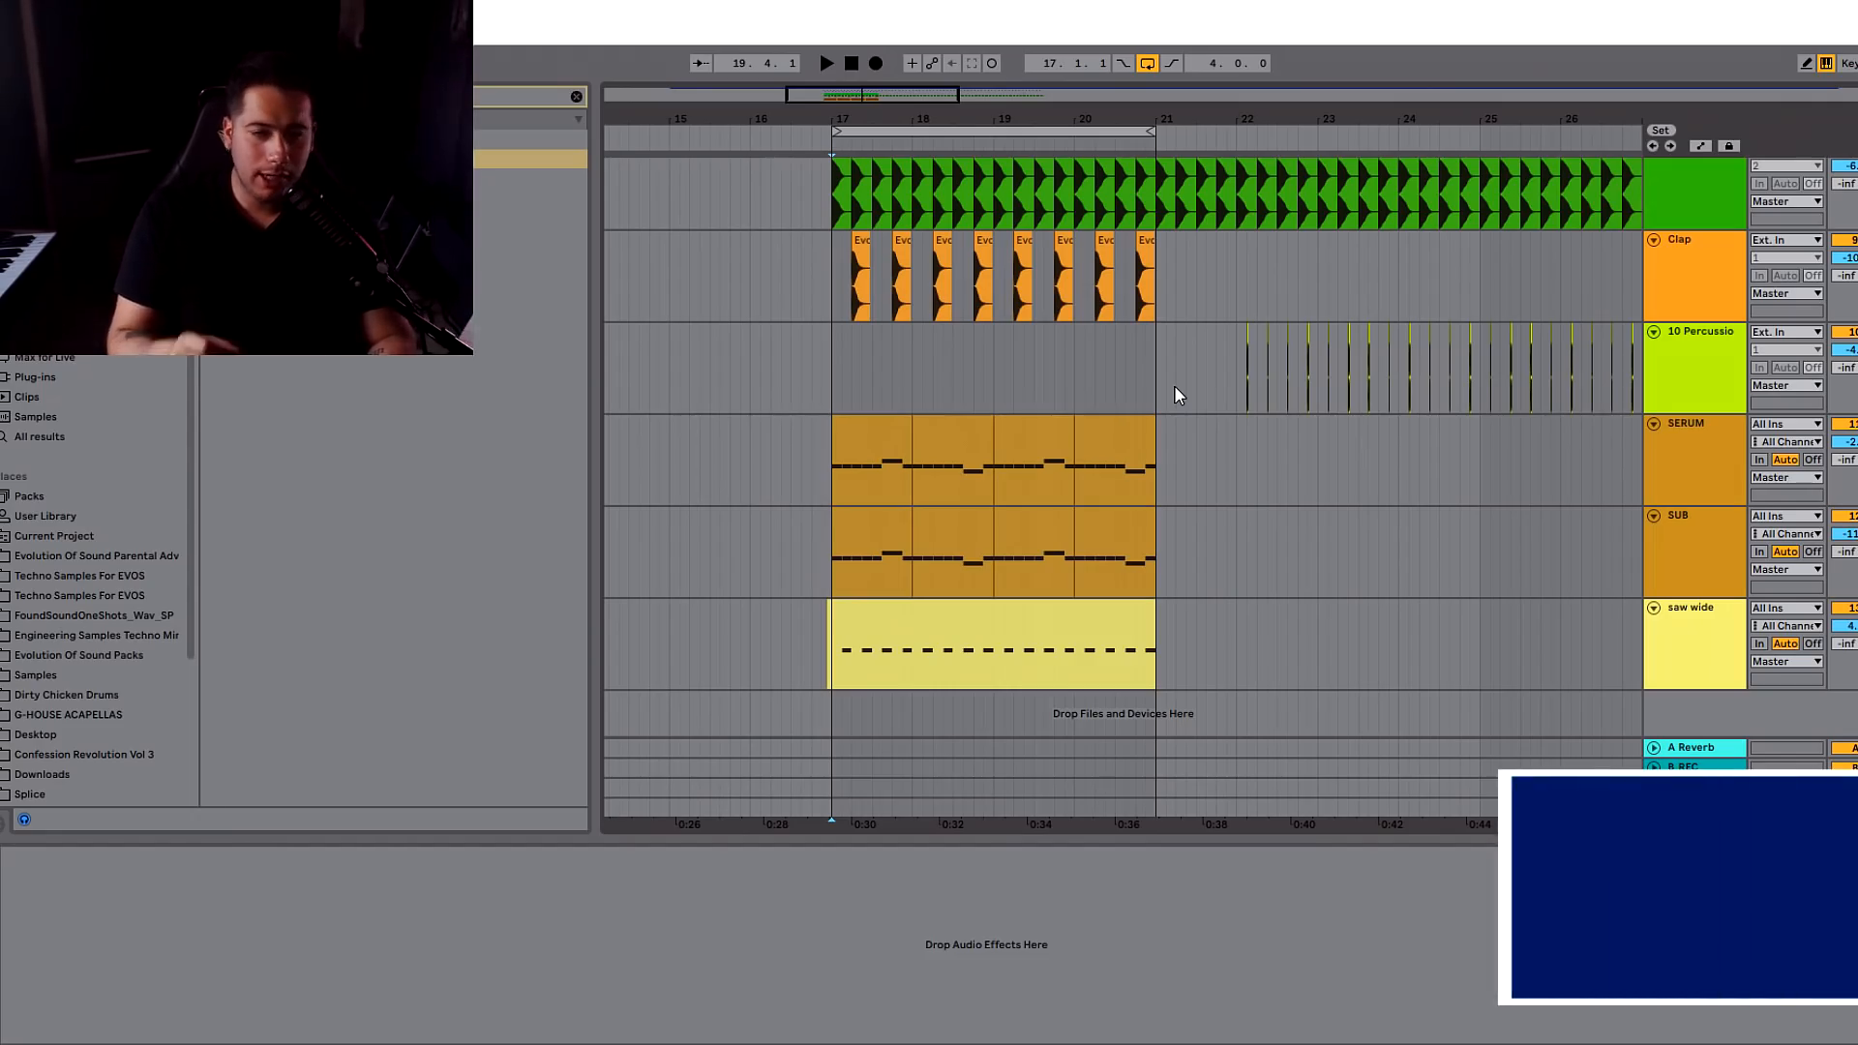
- Select the first Kick 5 clip at bar 17 and listen to the kick
scroll(1177, 387, up, 4)
drag(847, 117, 842, 166)
scroll(837, 245, down, 3)
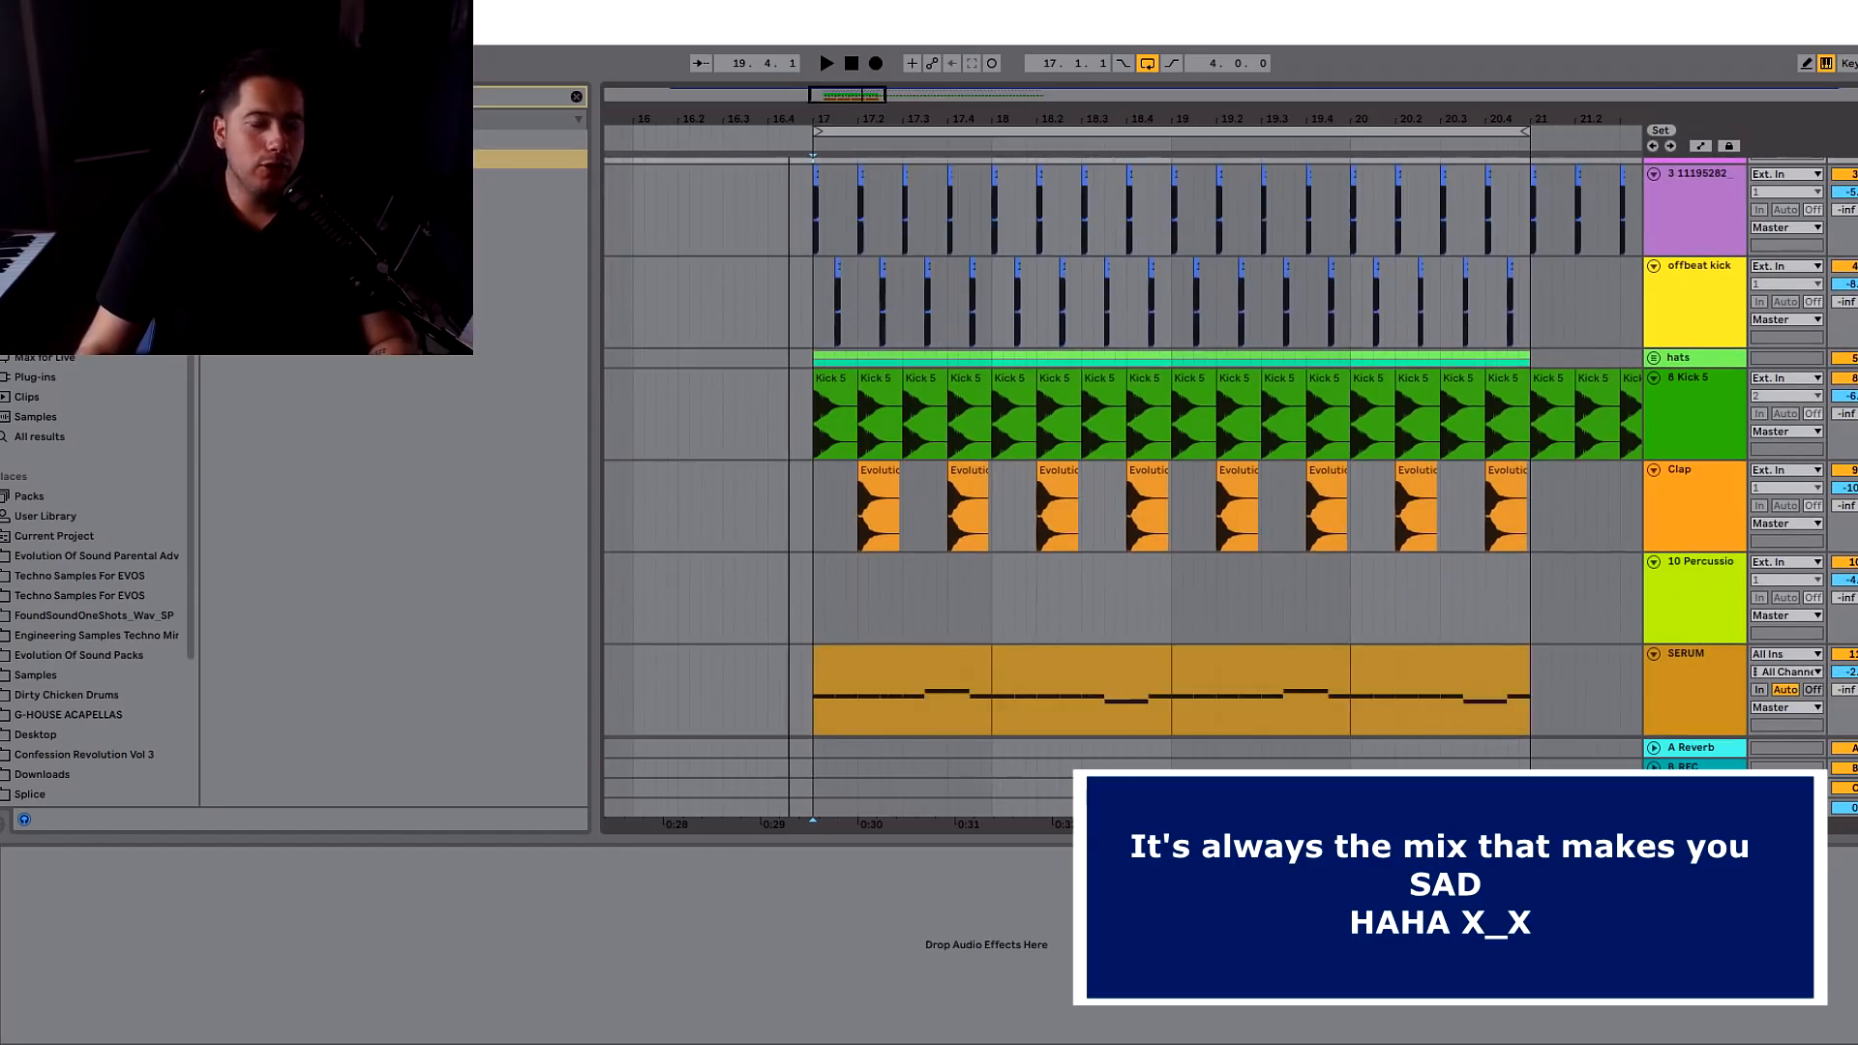
scroll(832, 375, up, 5)
click(846, 375)
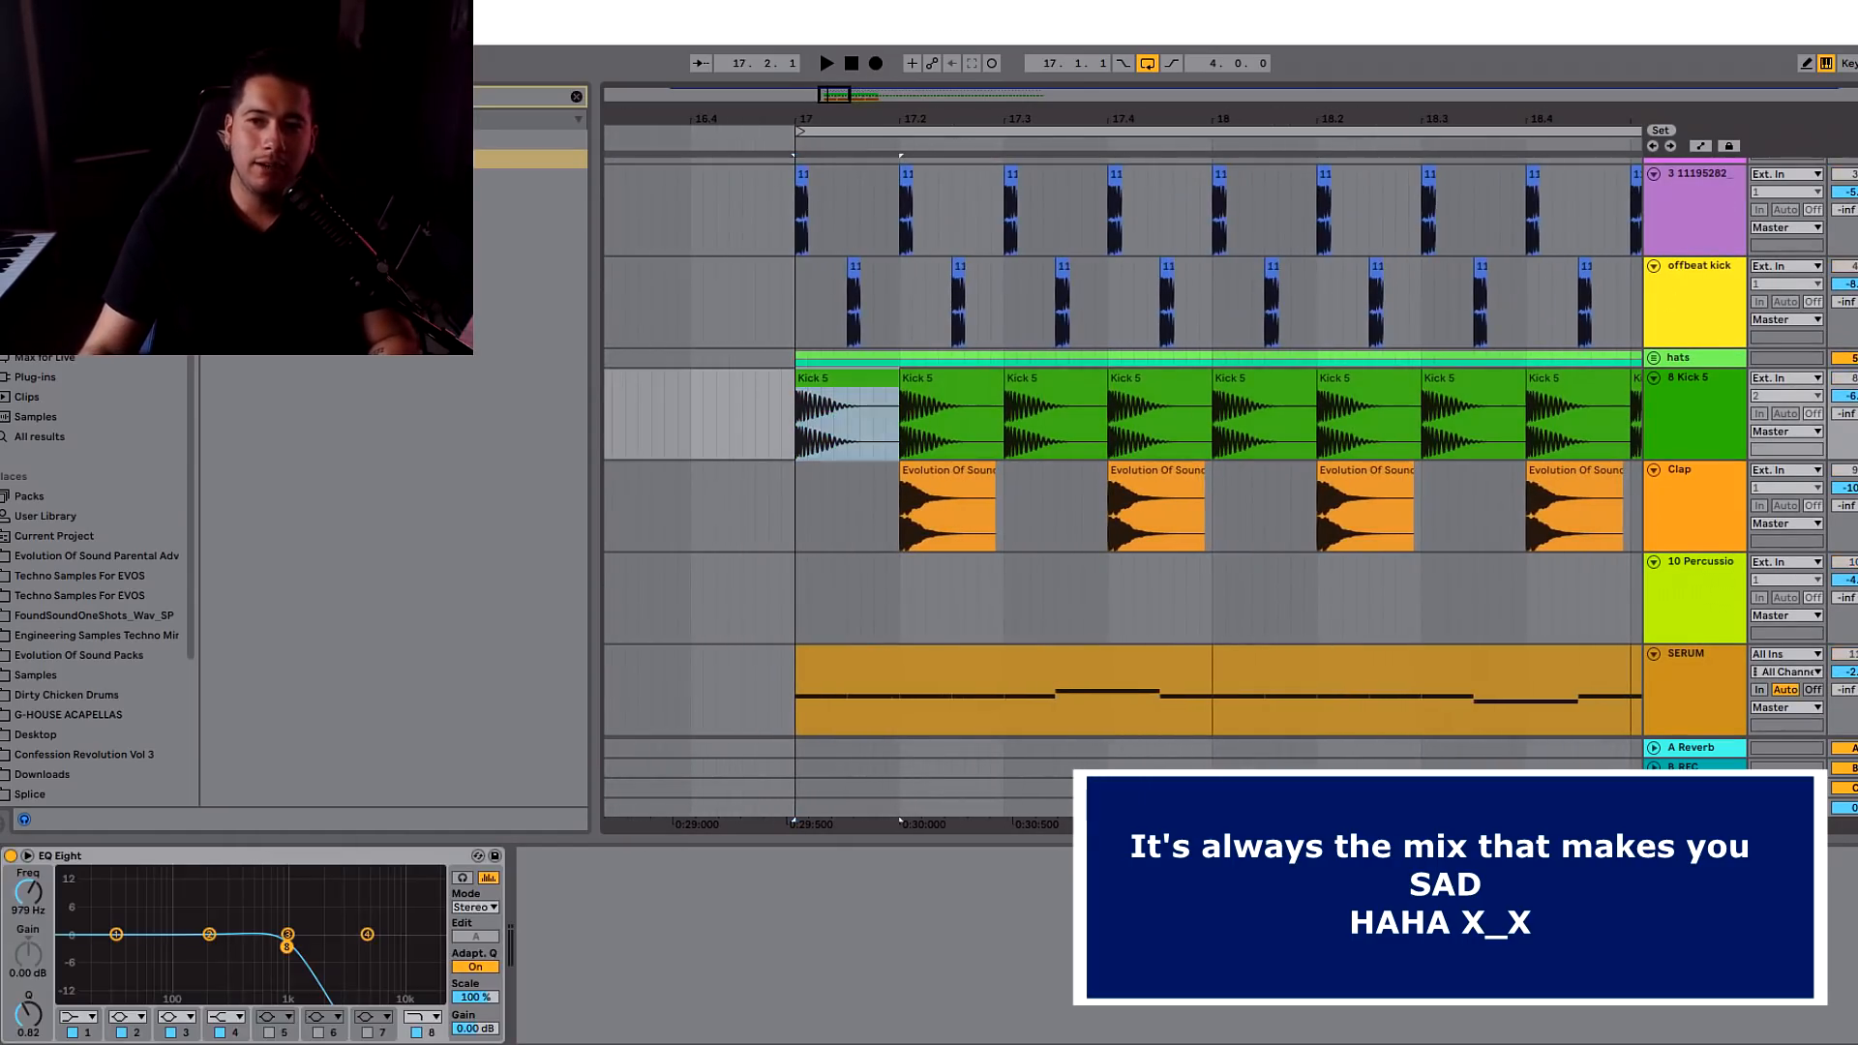
key(space)
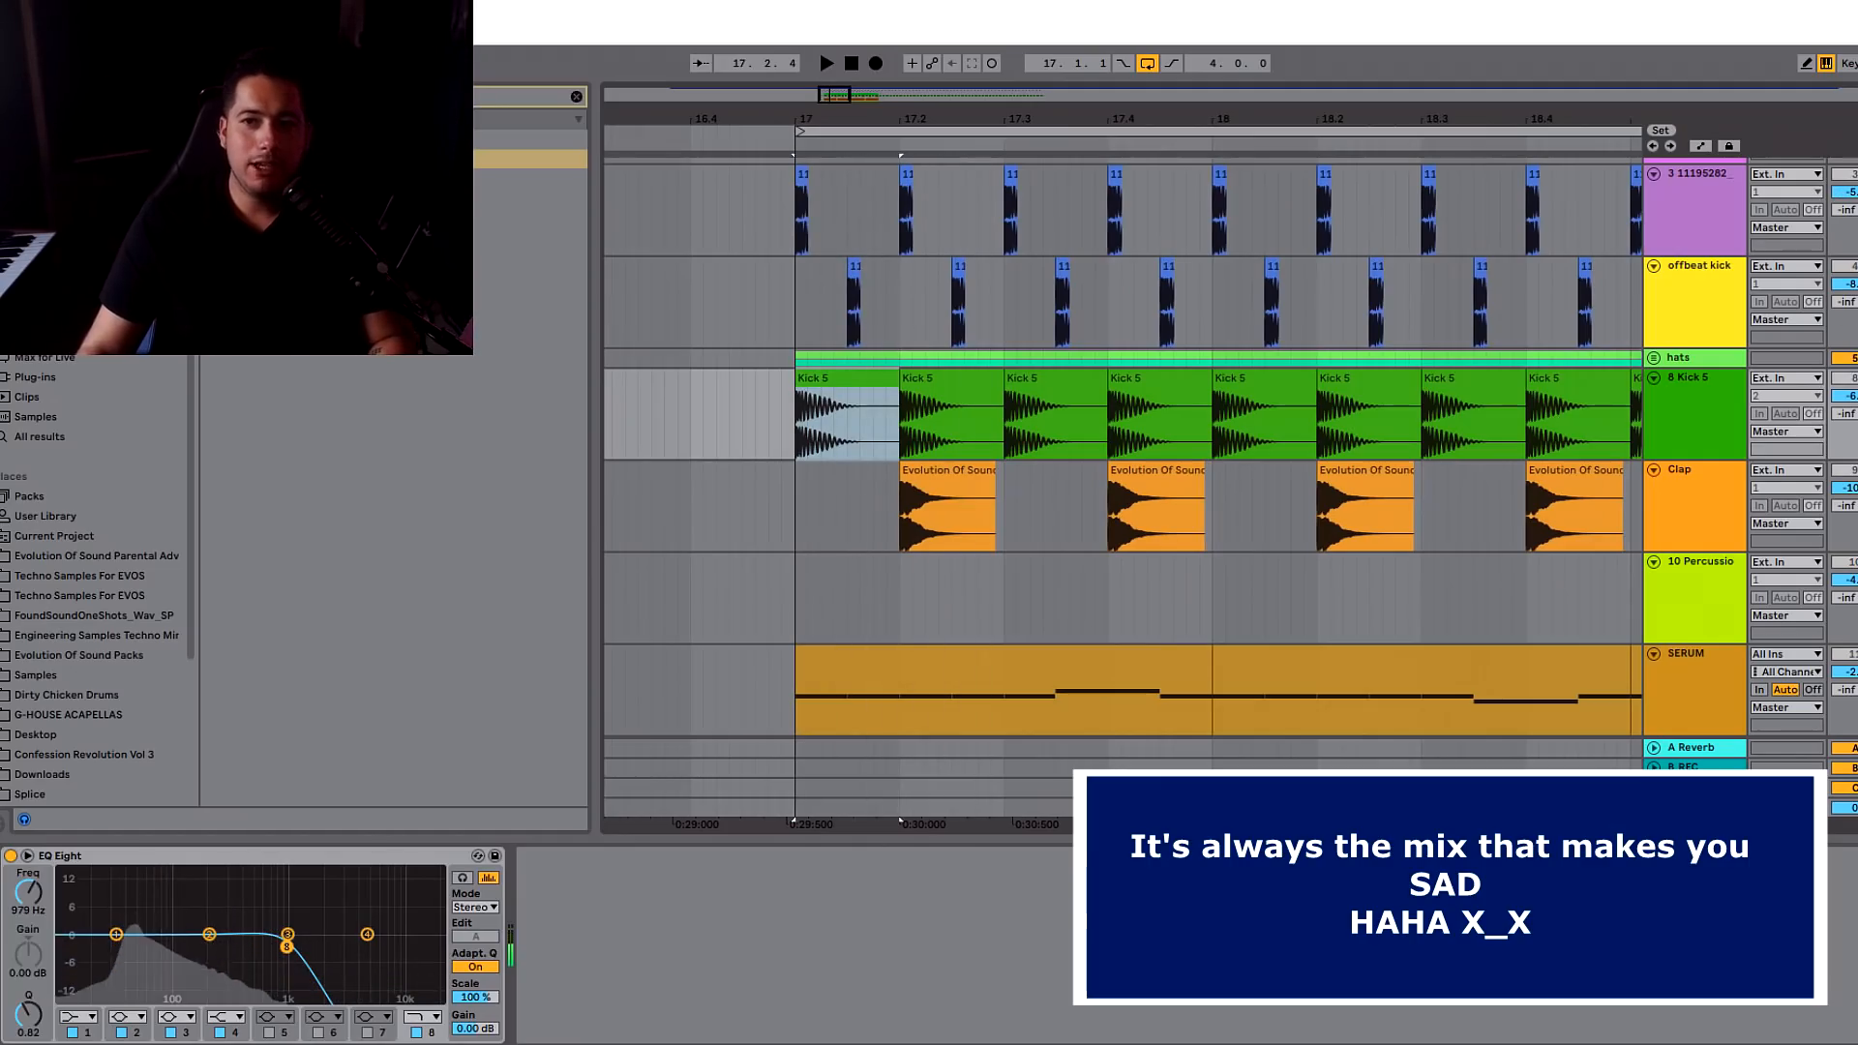
- Select the offbeat kick track and listen to it through its EQ Eight
scroll(828, 95, up, 2)
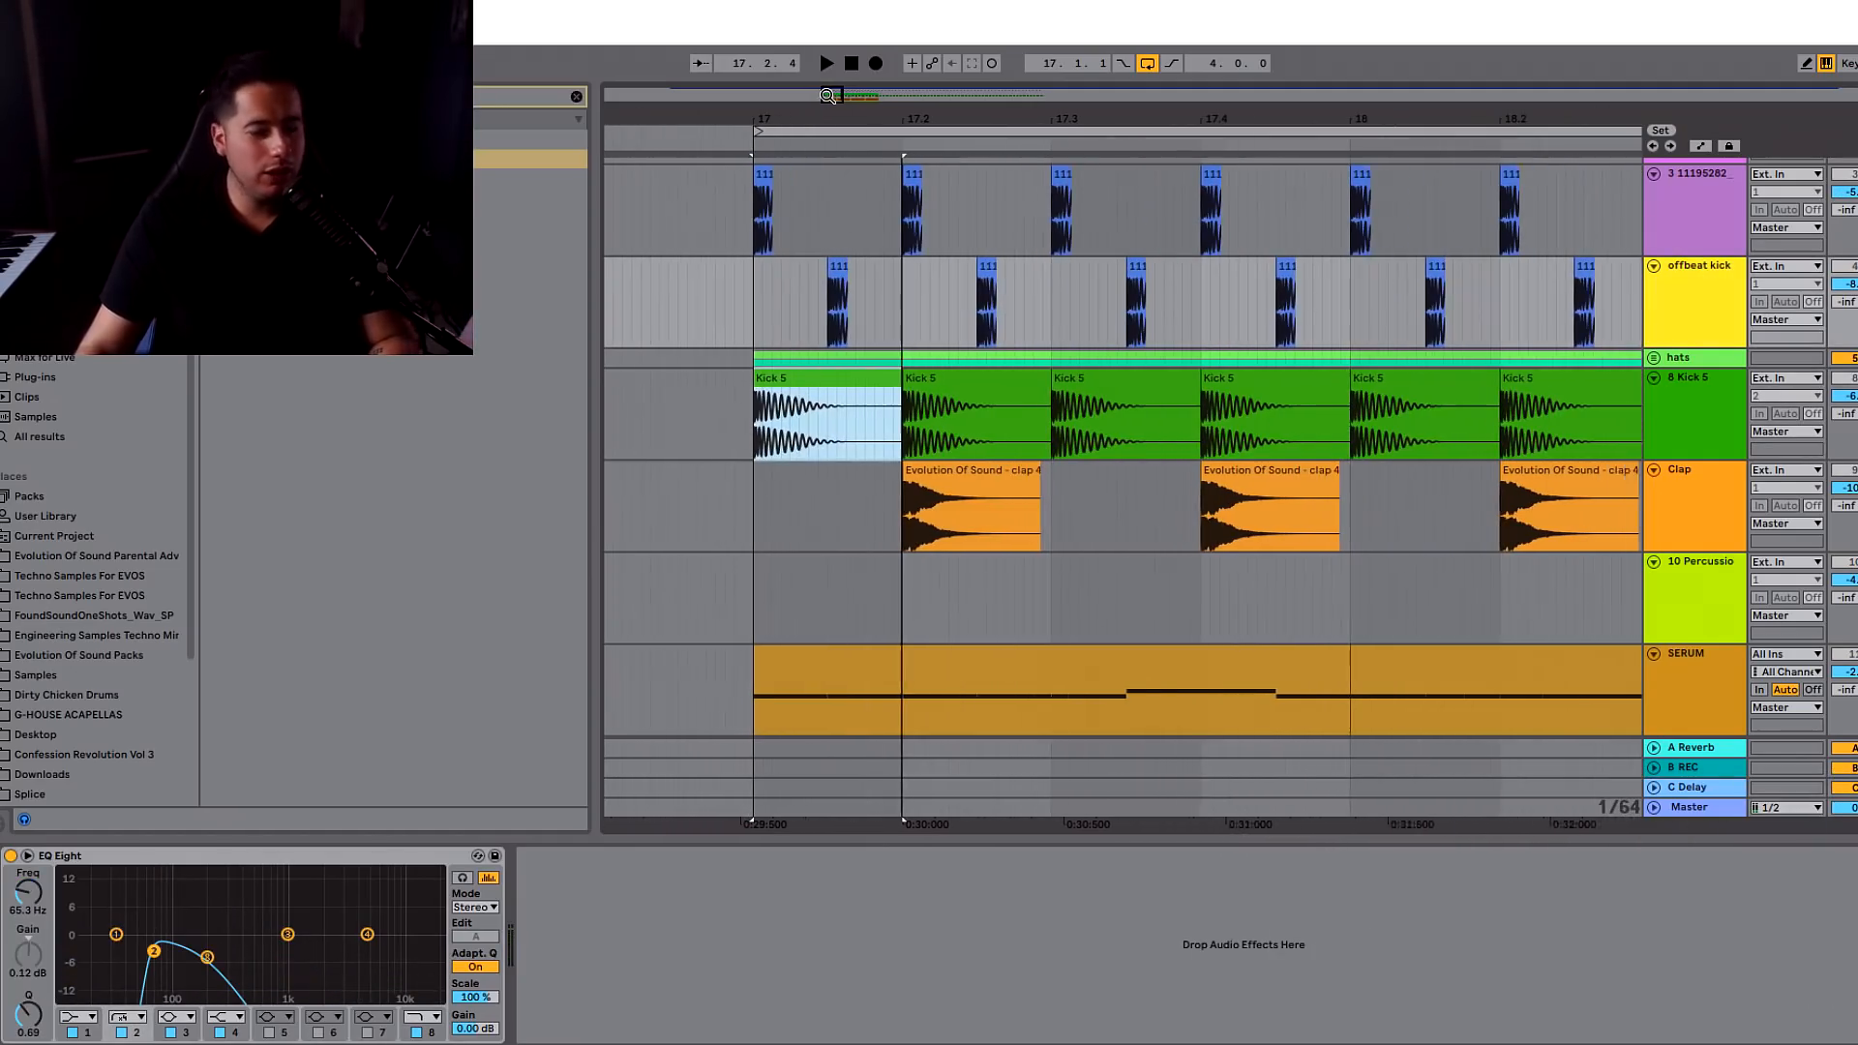
key(space)
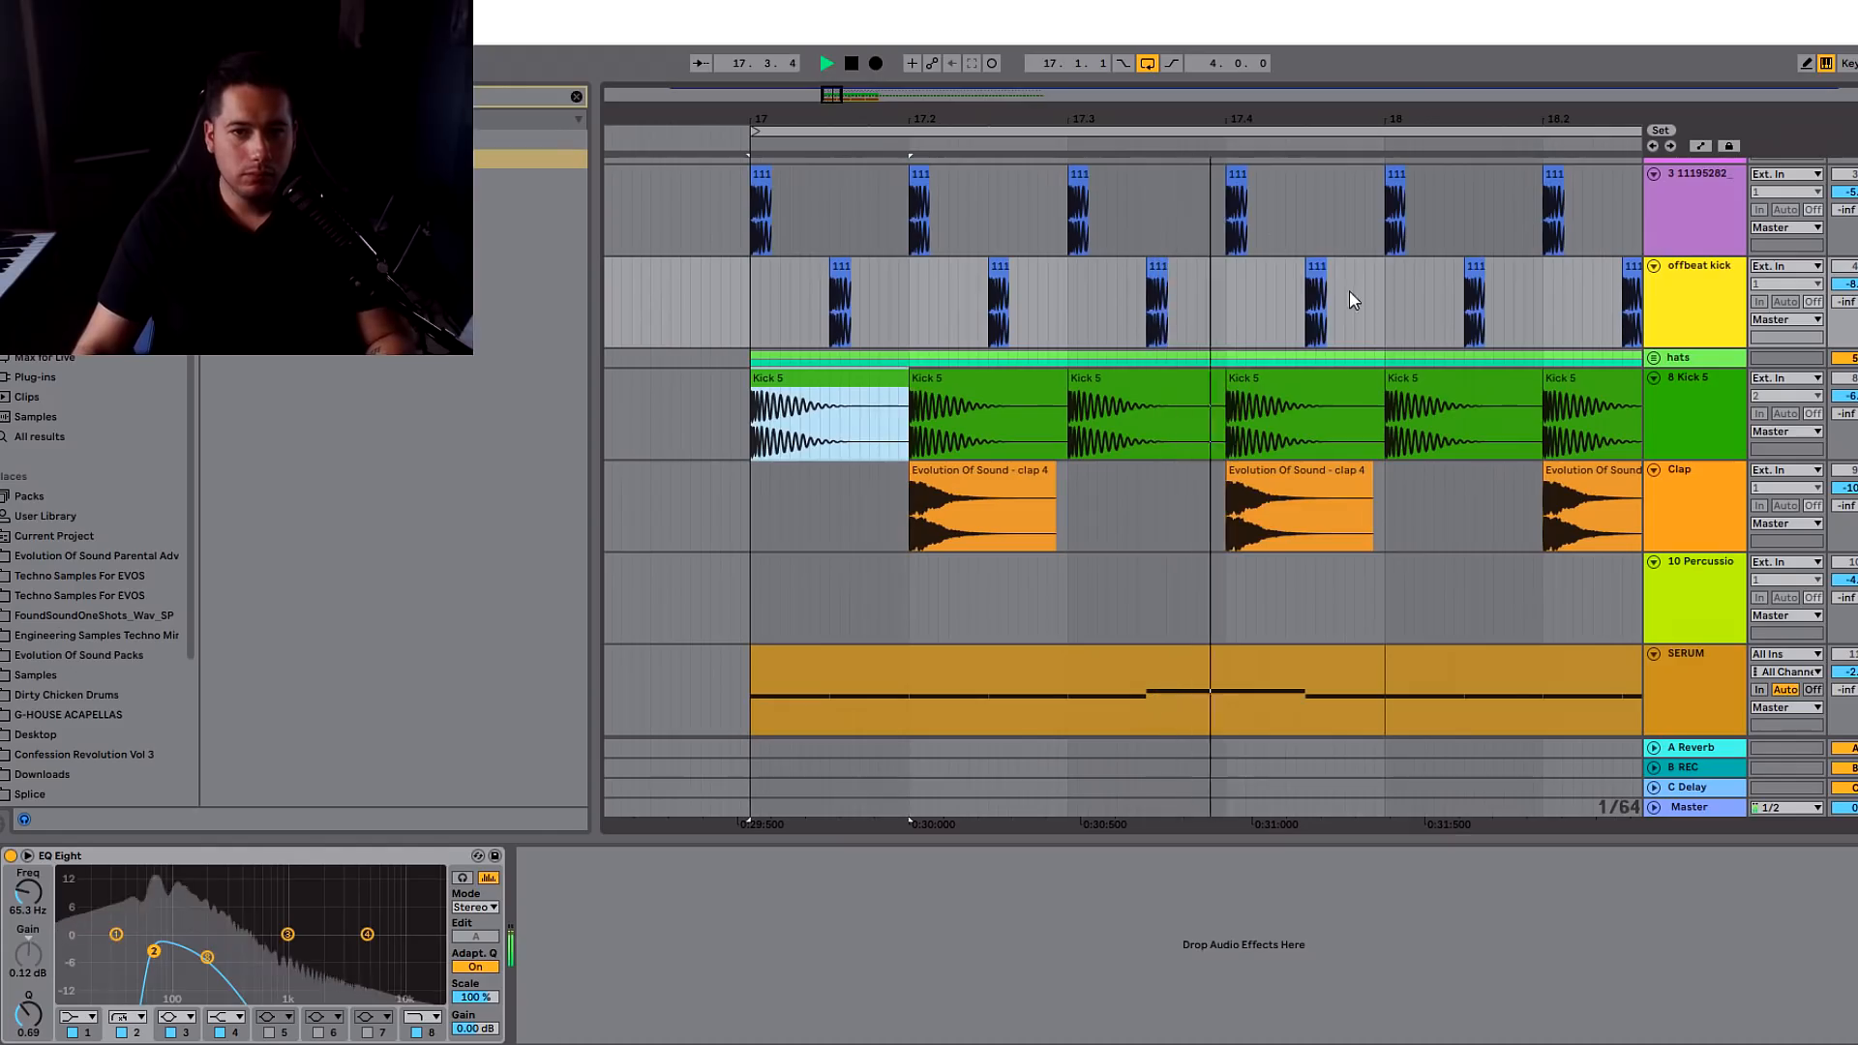
click(1682, 322)
key(space)
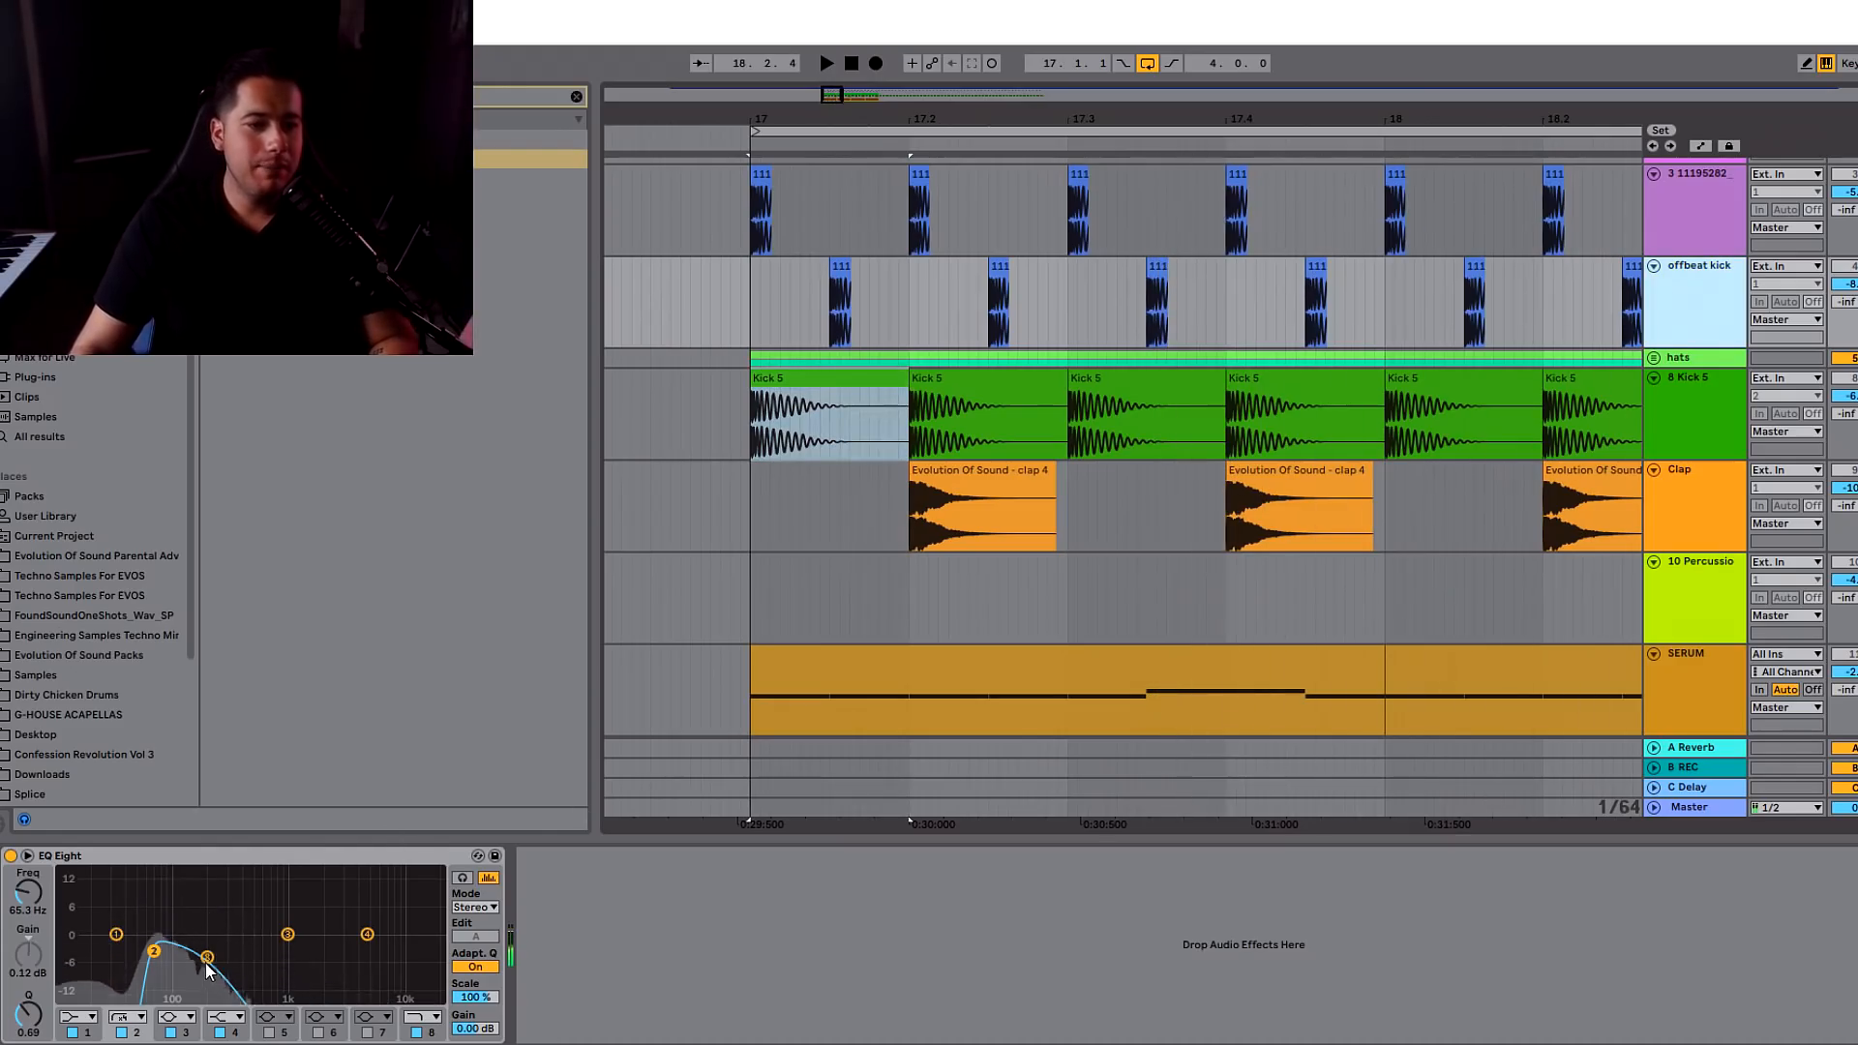
- Reshape the offbeat kick's EQ Eight into a narrow low band, with band 2 at 93.8 Hz, and audition it
drag(154, 953, 203, 946)
key(space)
drag(374, 957, 264, 951)
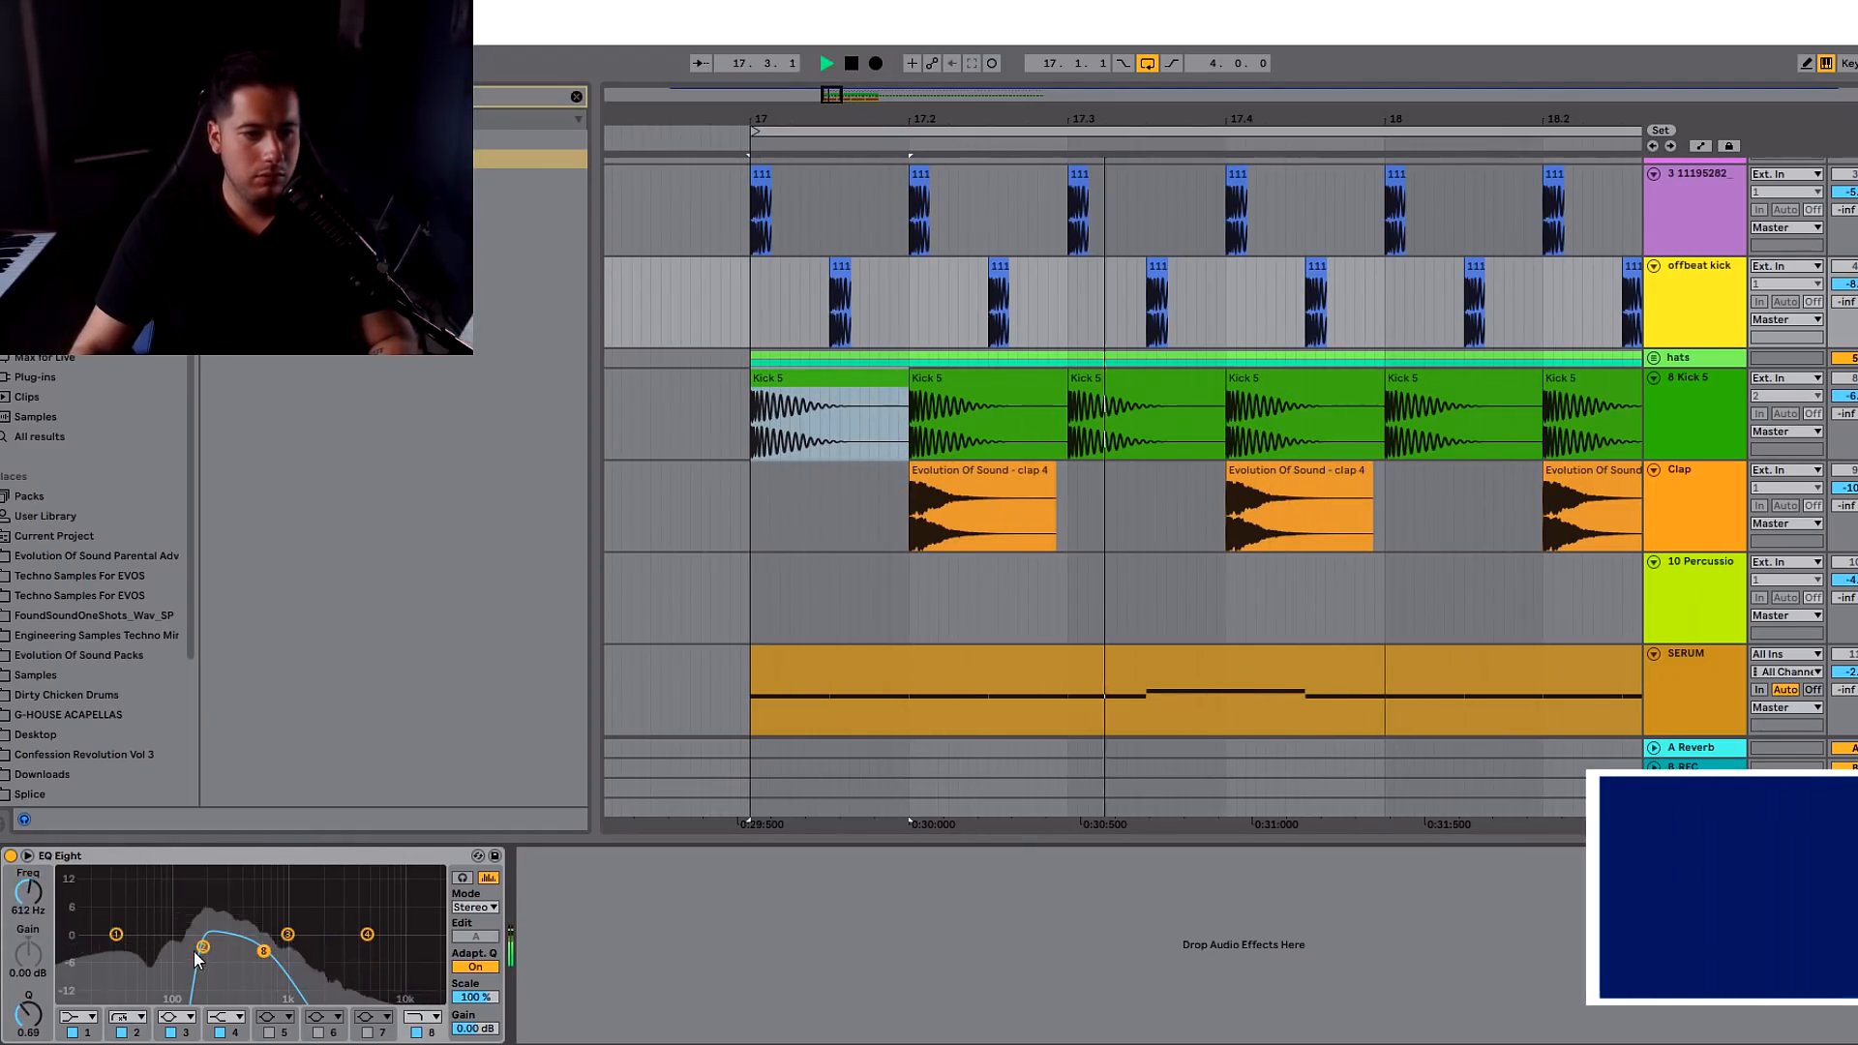
drag(202, 948, 171, 951)
key(space)
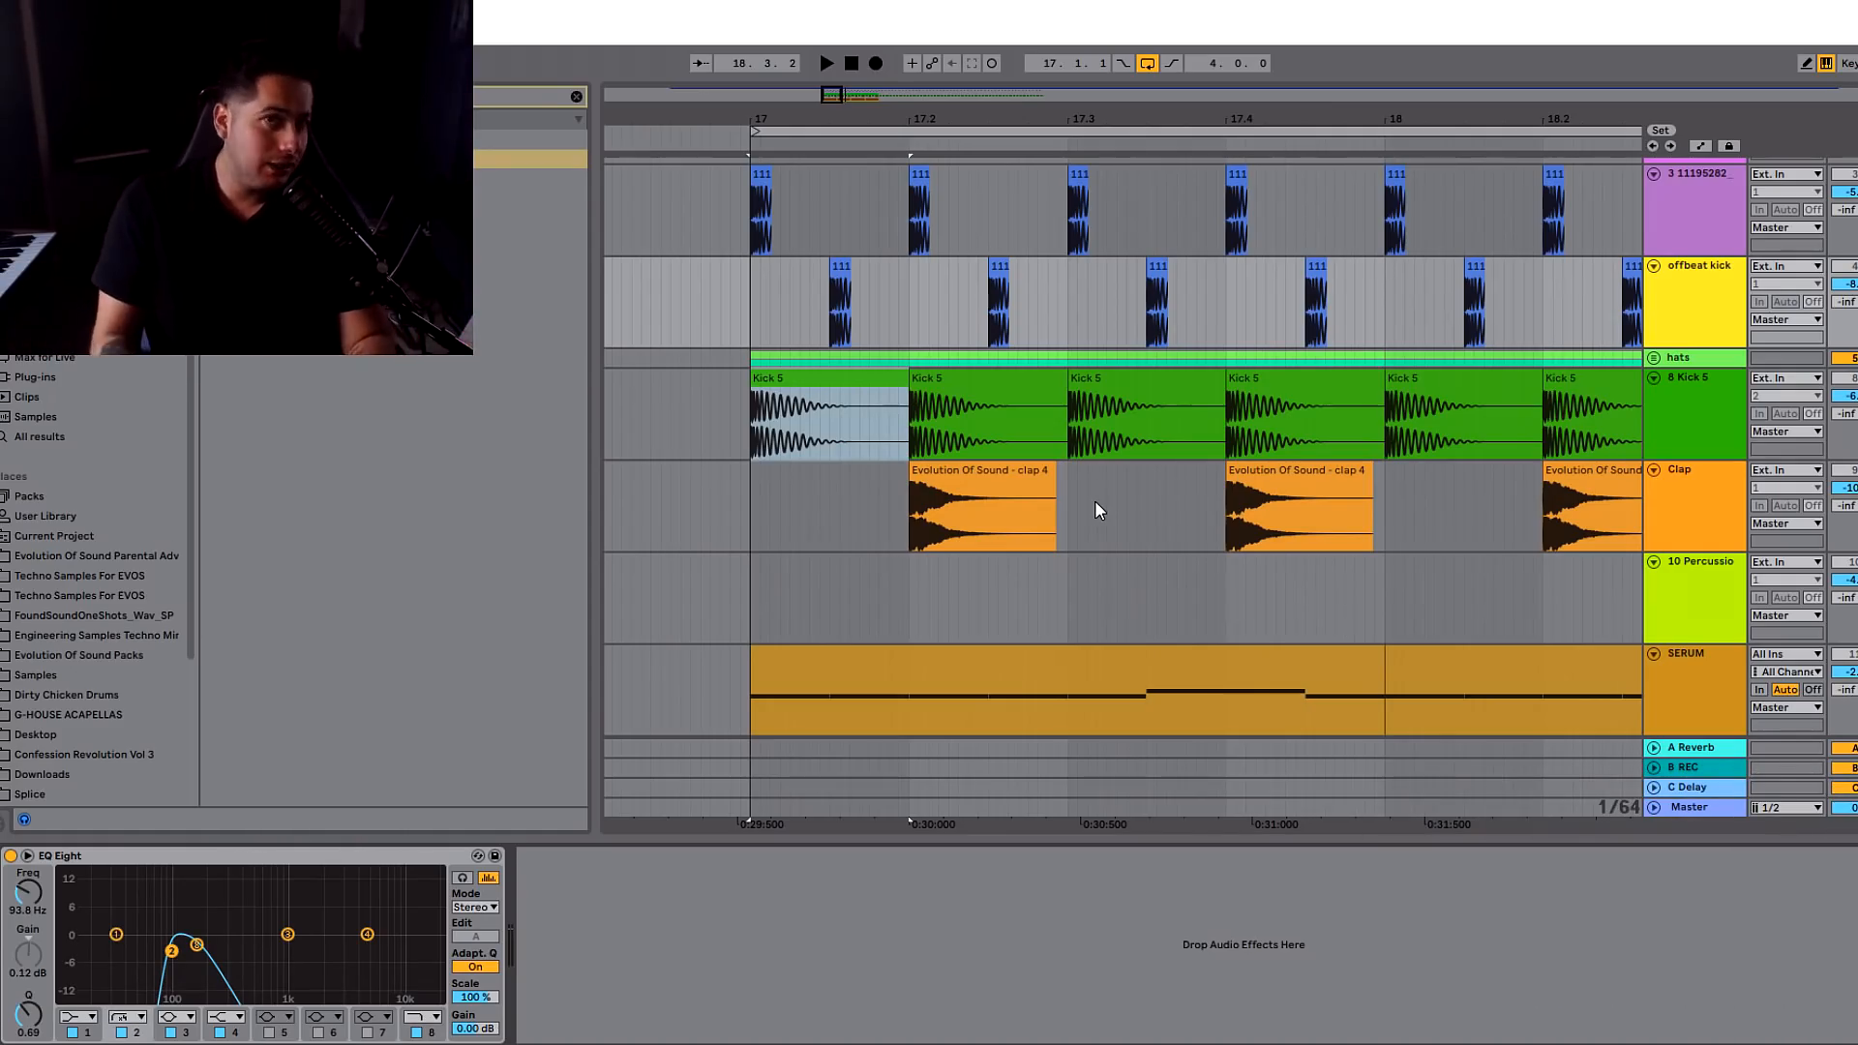
key(space)
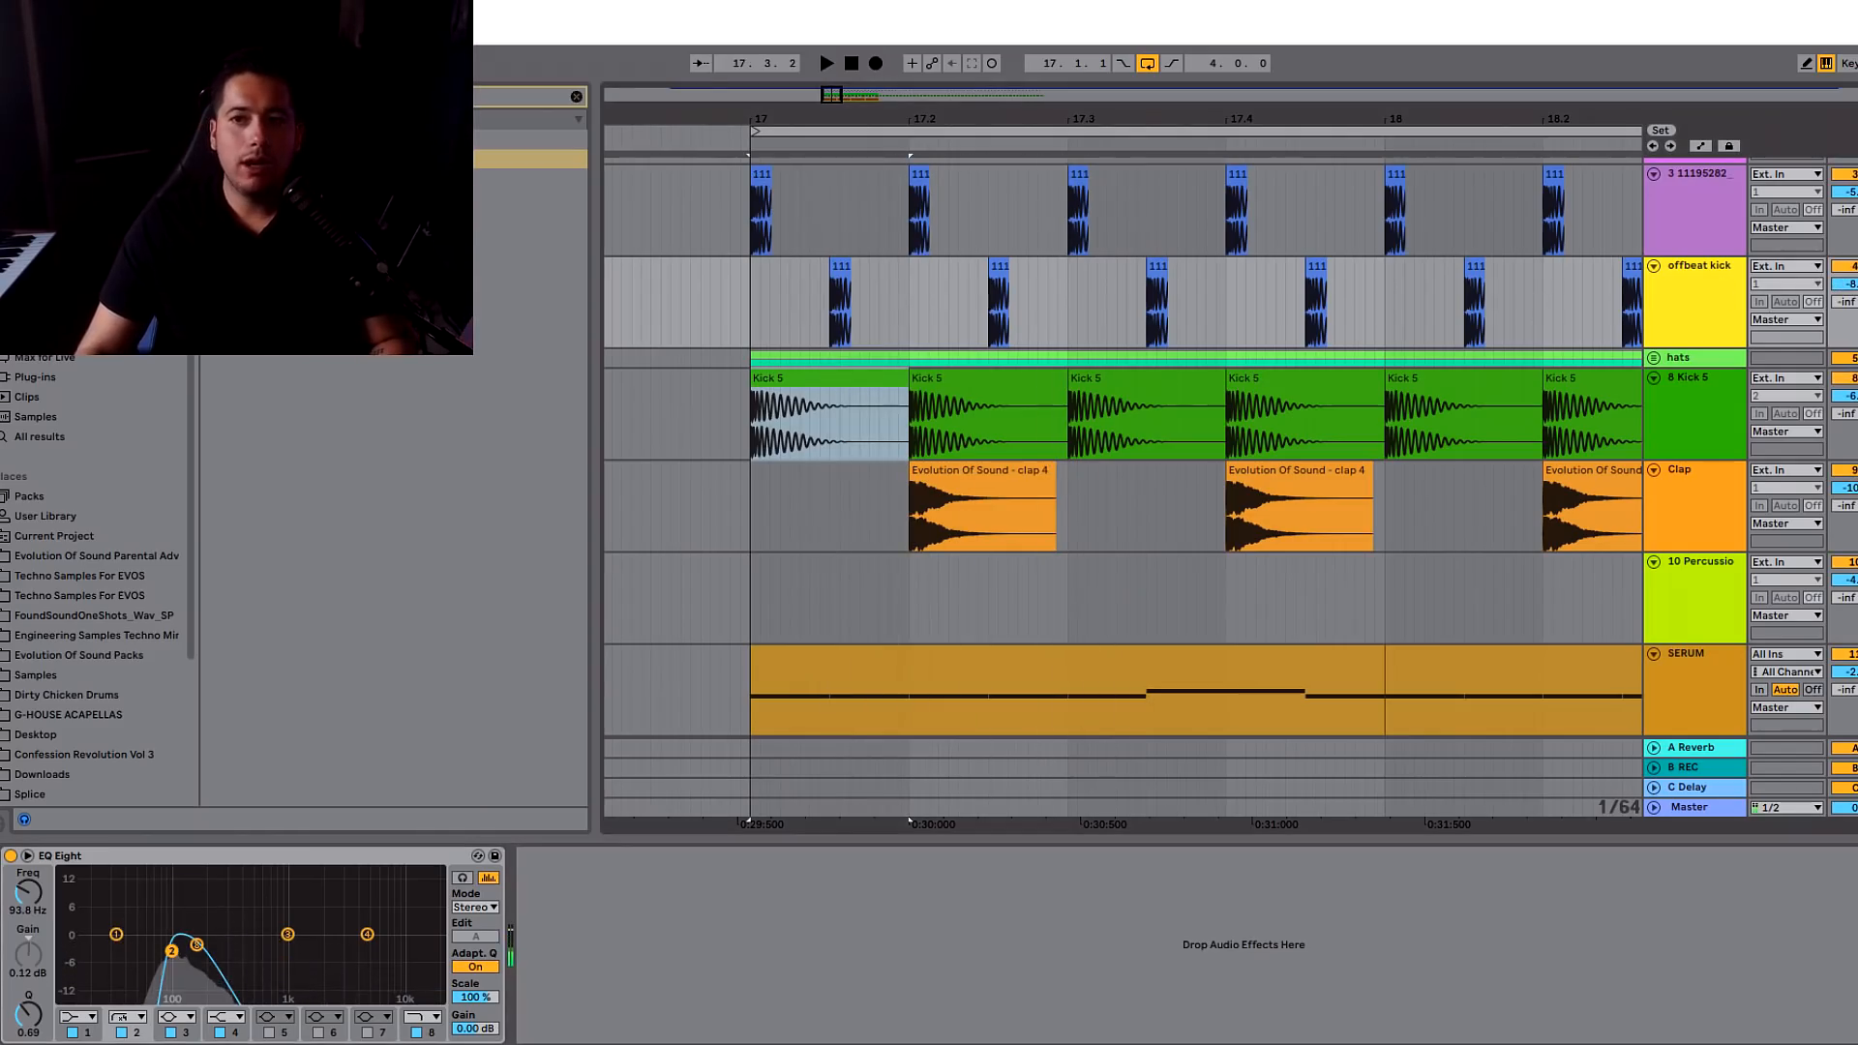
- Select the first clip on the SERUM track and listen to its bassline
scroll(1454, 507, down, 5)
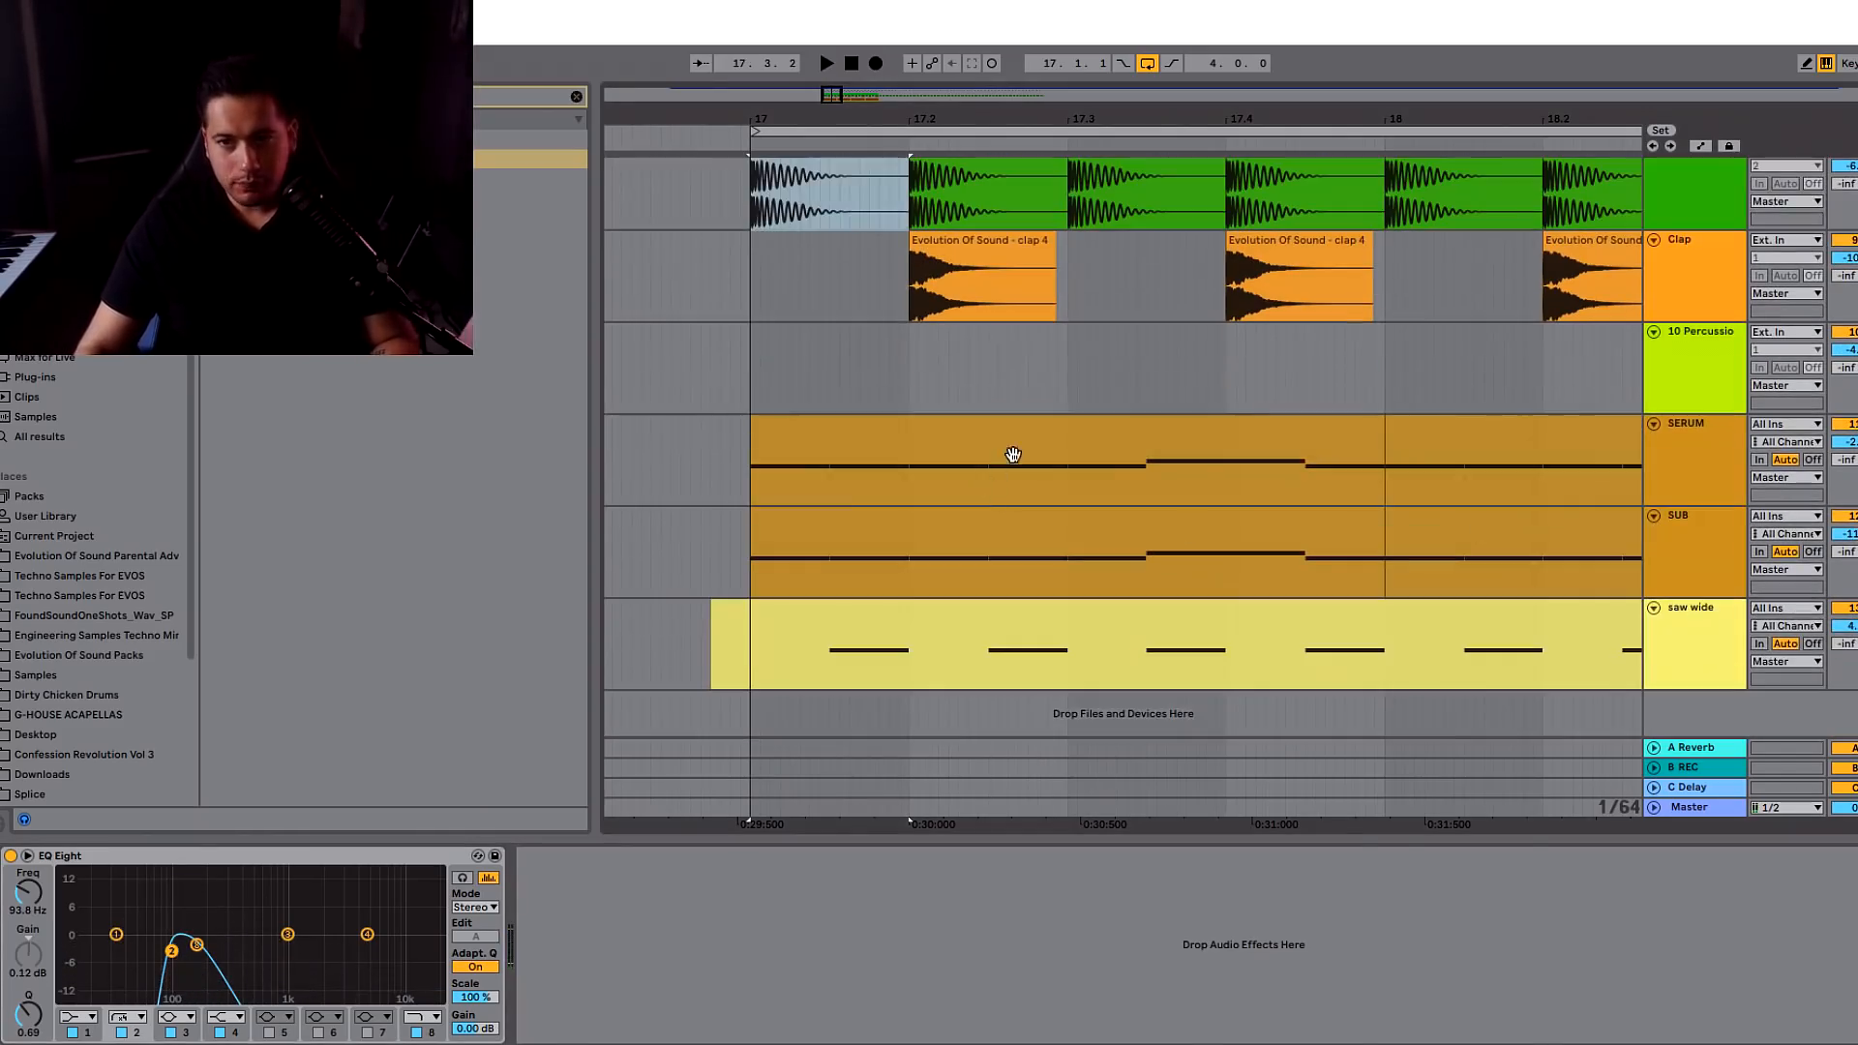
click(1012, 455)
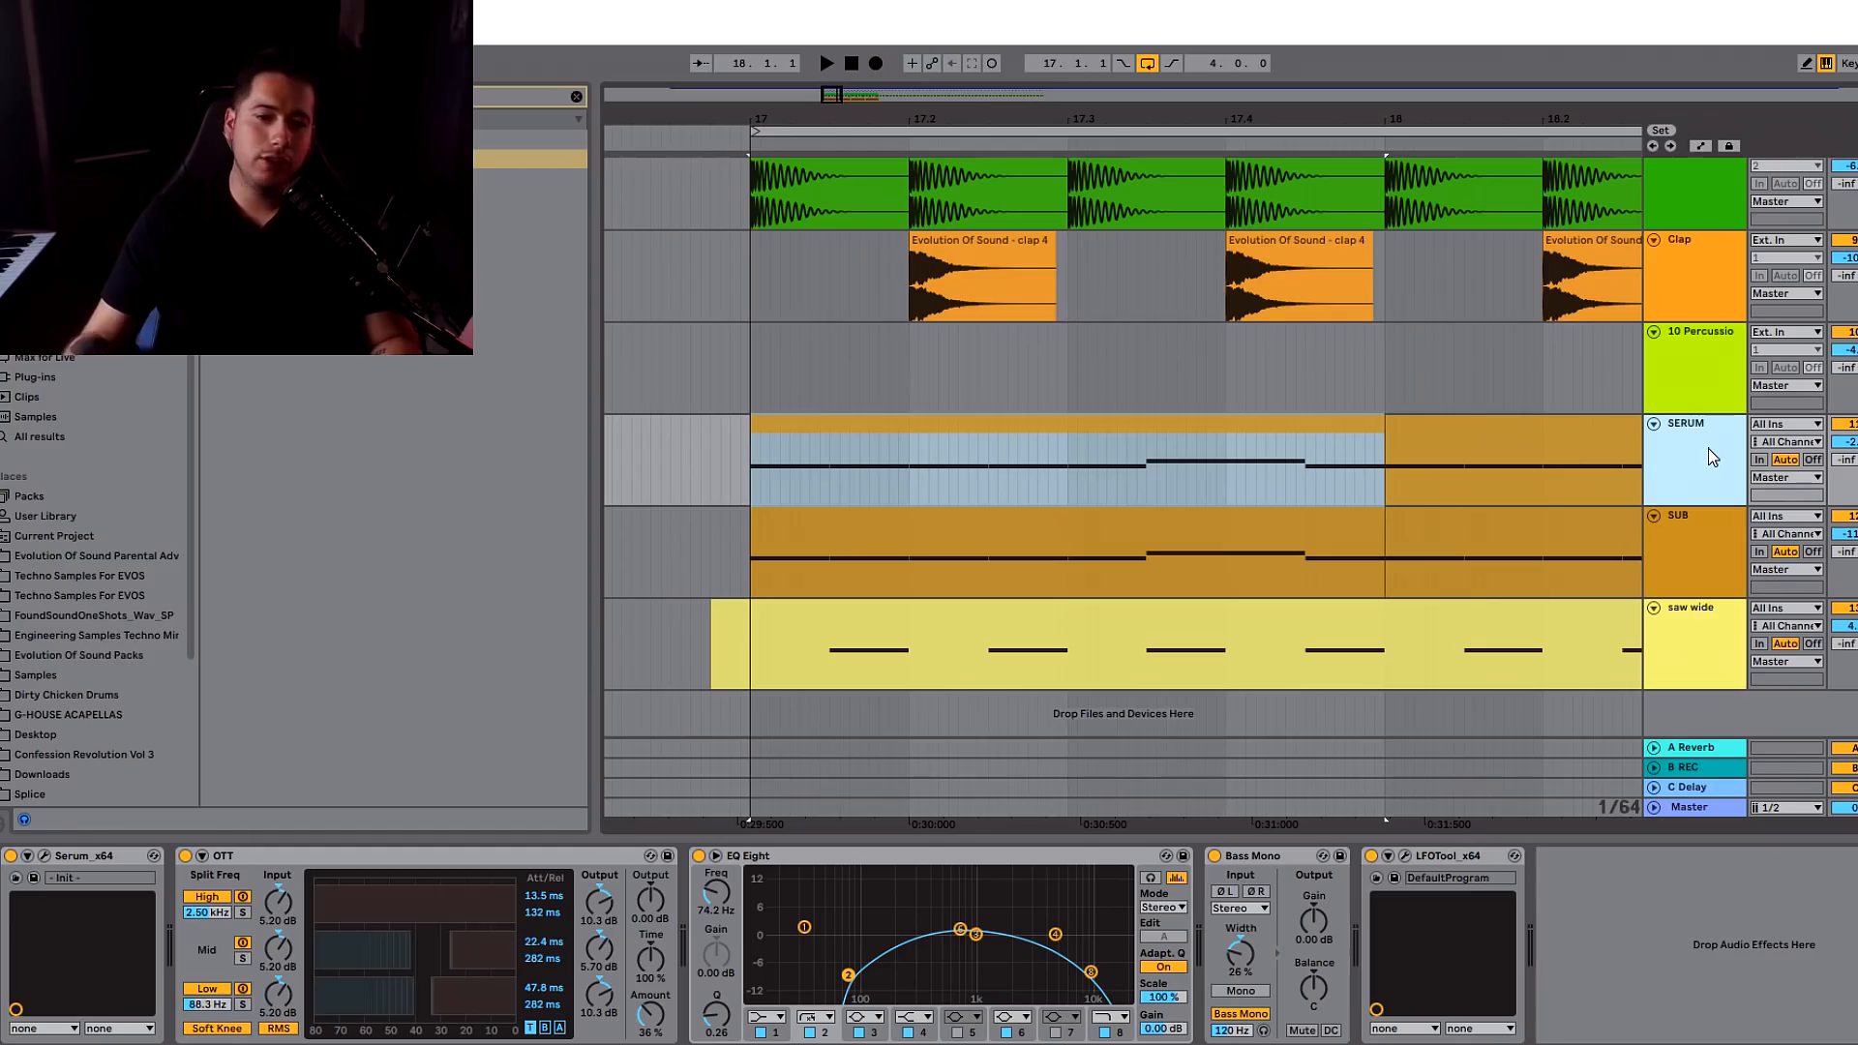
click(1841, 426)
click(1017, 438)
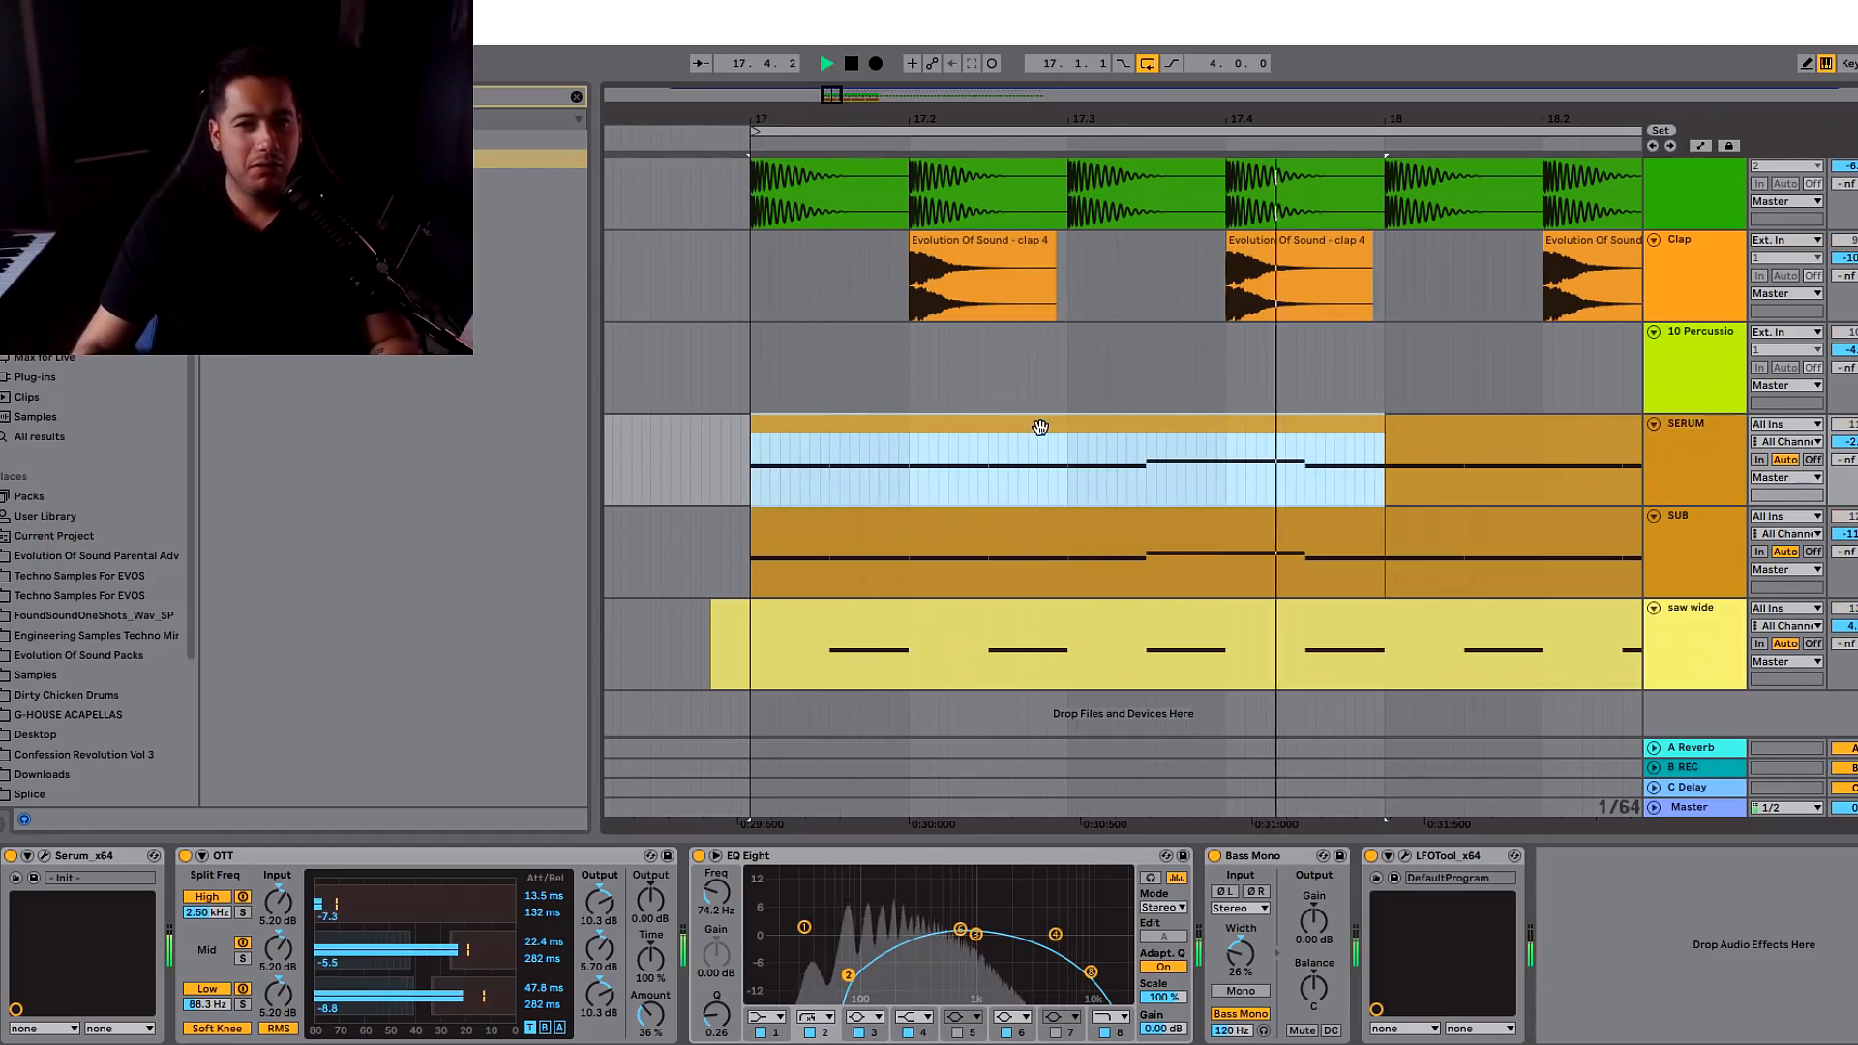
drag(870, 96, 869, 60)
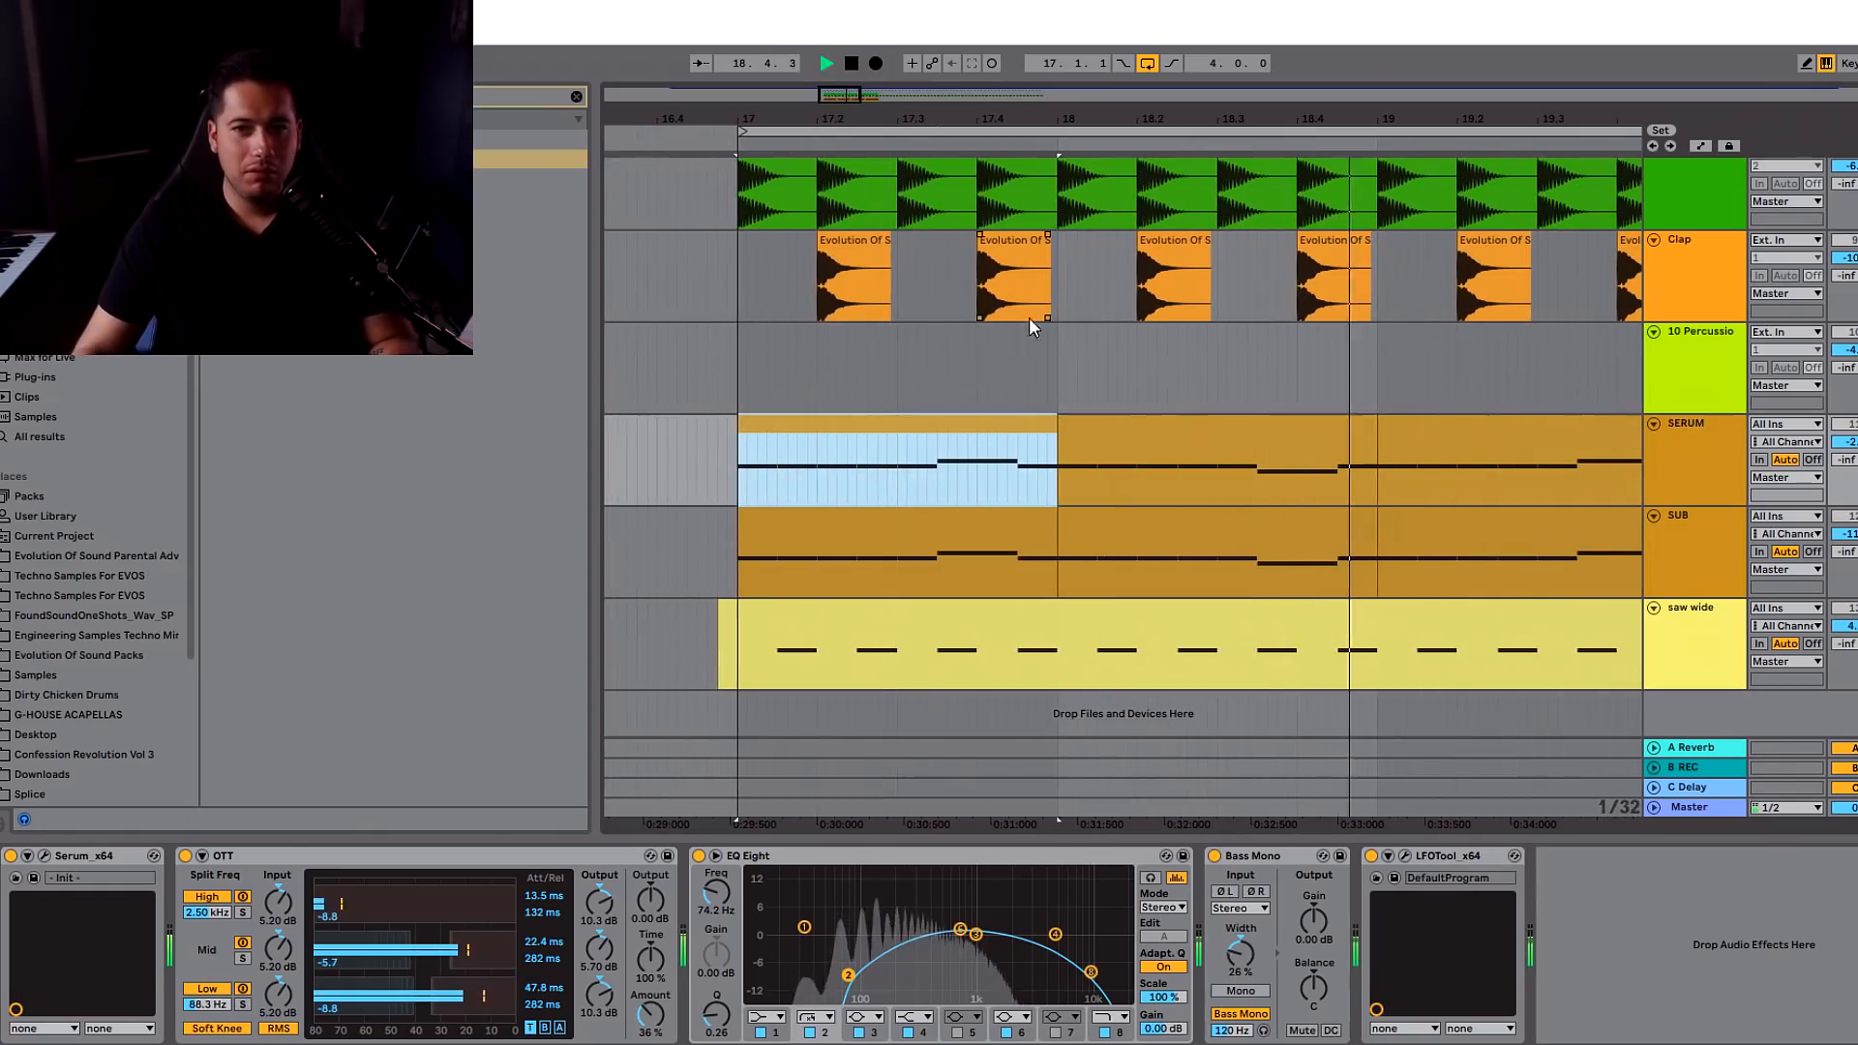
key(space)
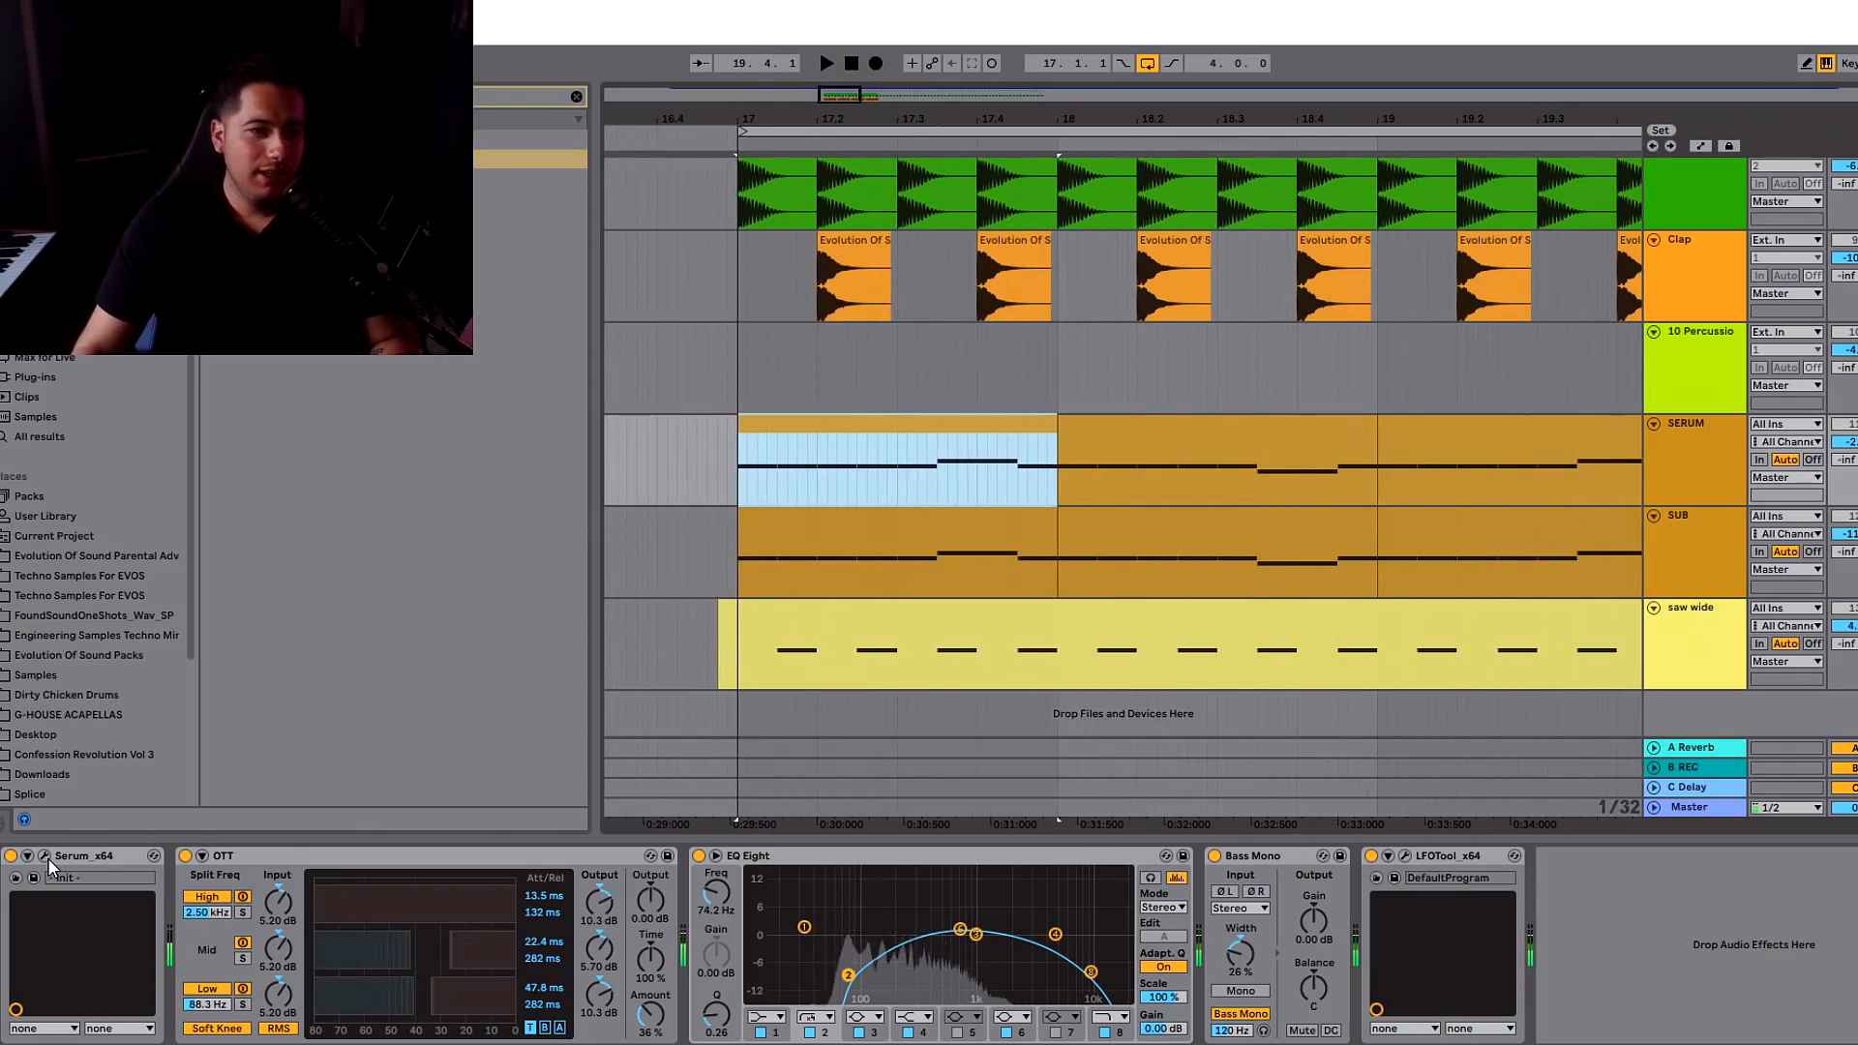
- Open the SERUM track's Serum, check oscillator A's unison, and move the plugin window so the whole synth is visible
click(46, 856)
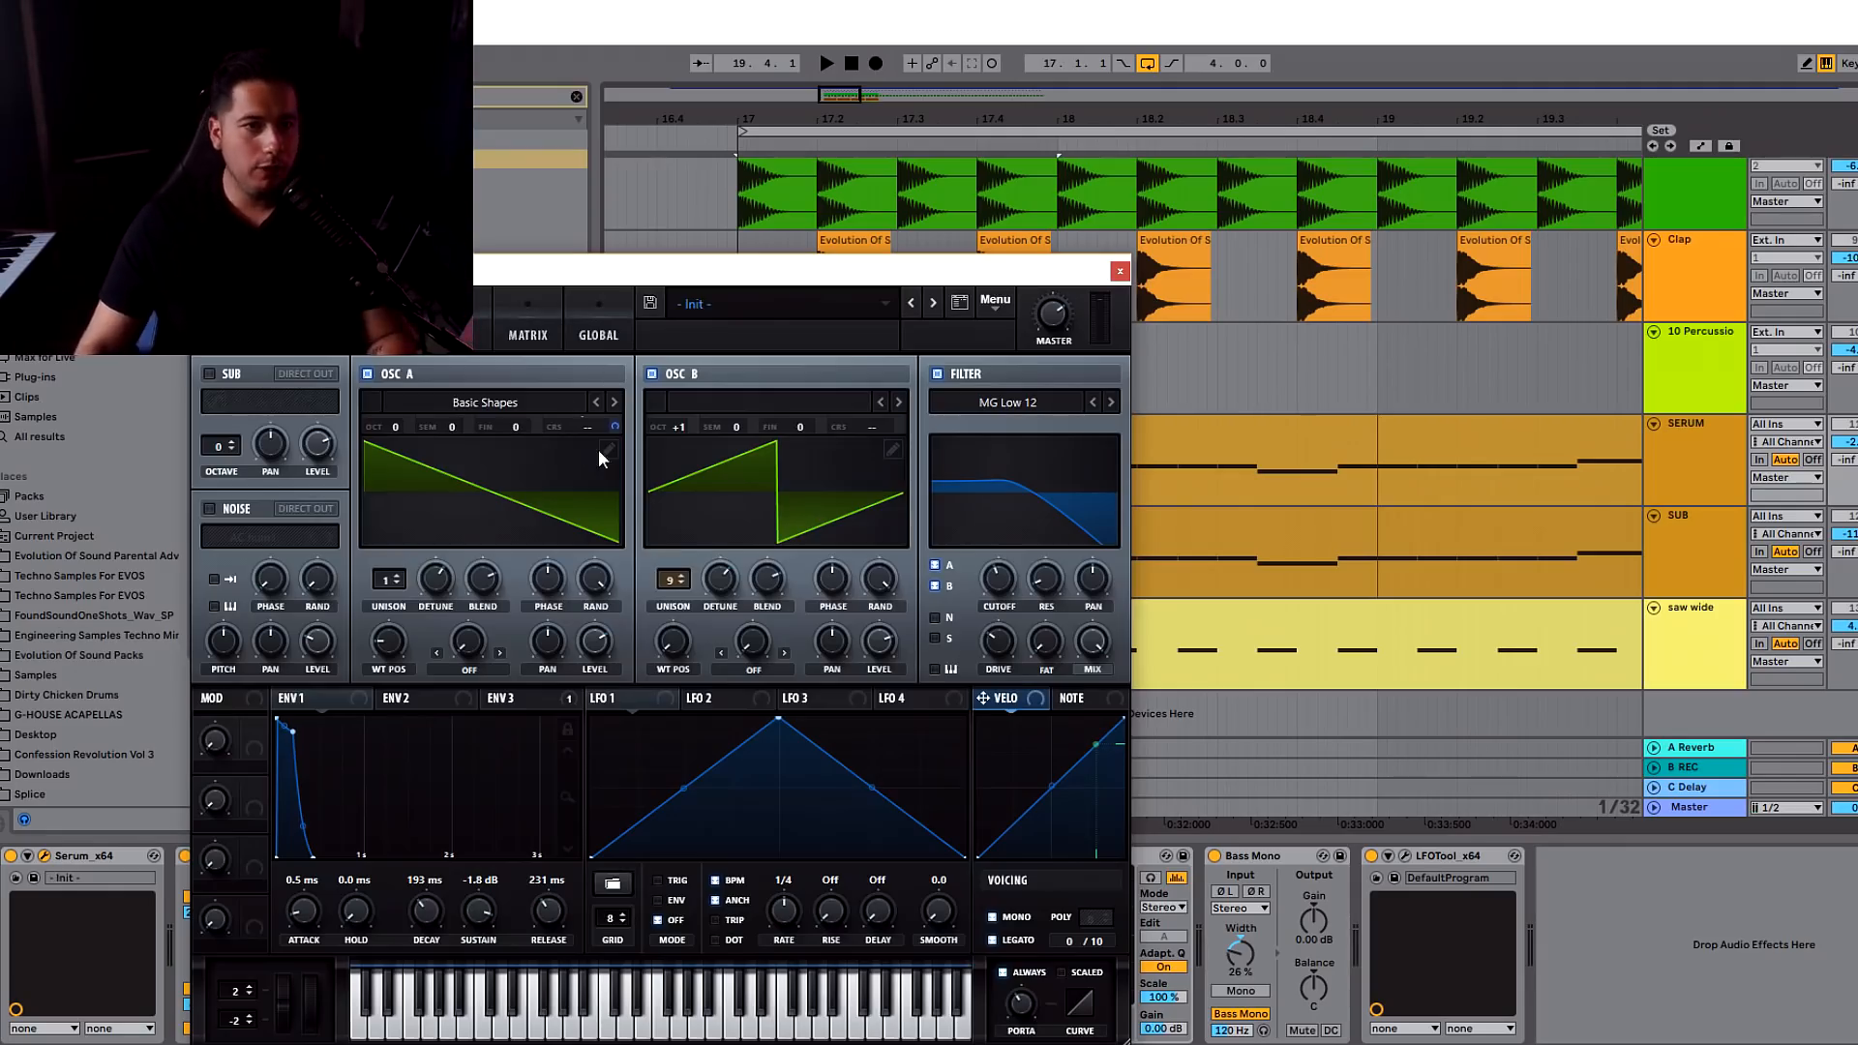
drag(393, 592, 393, 588)
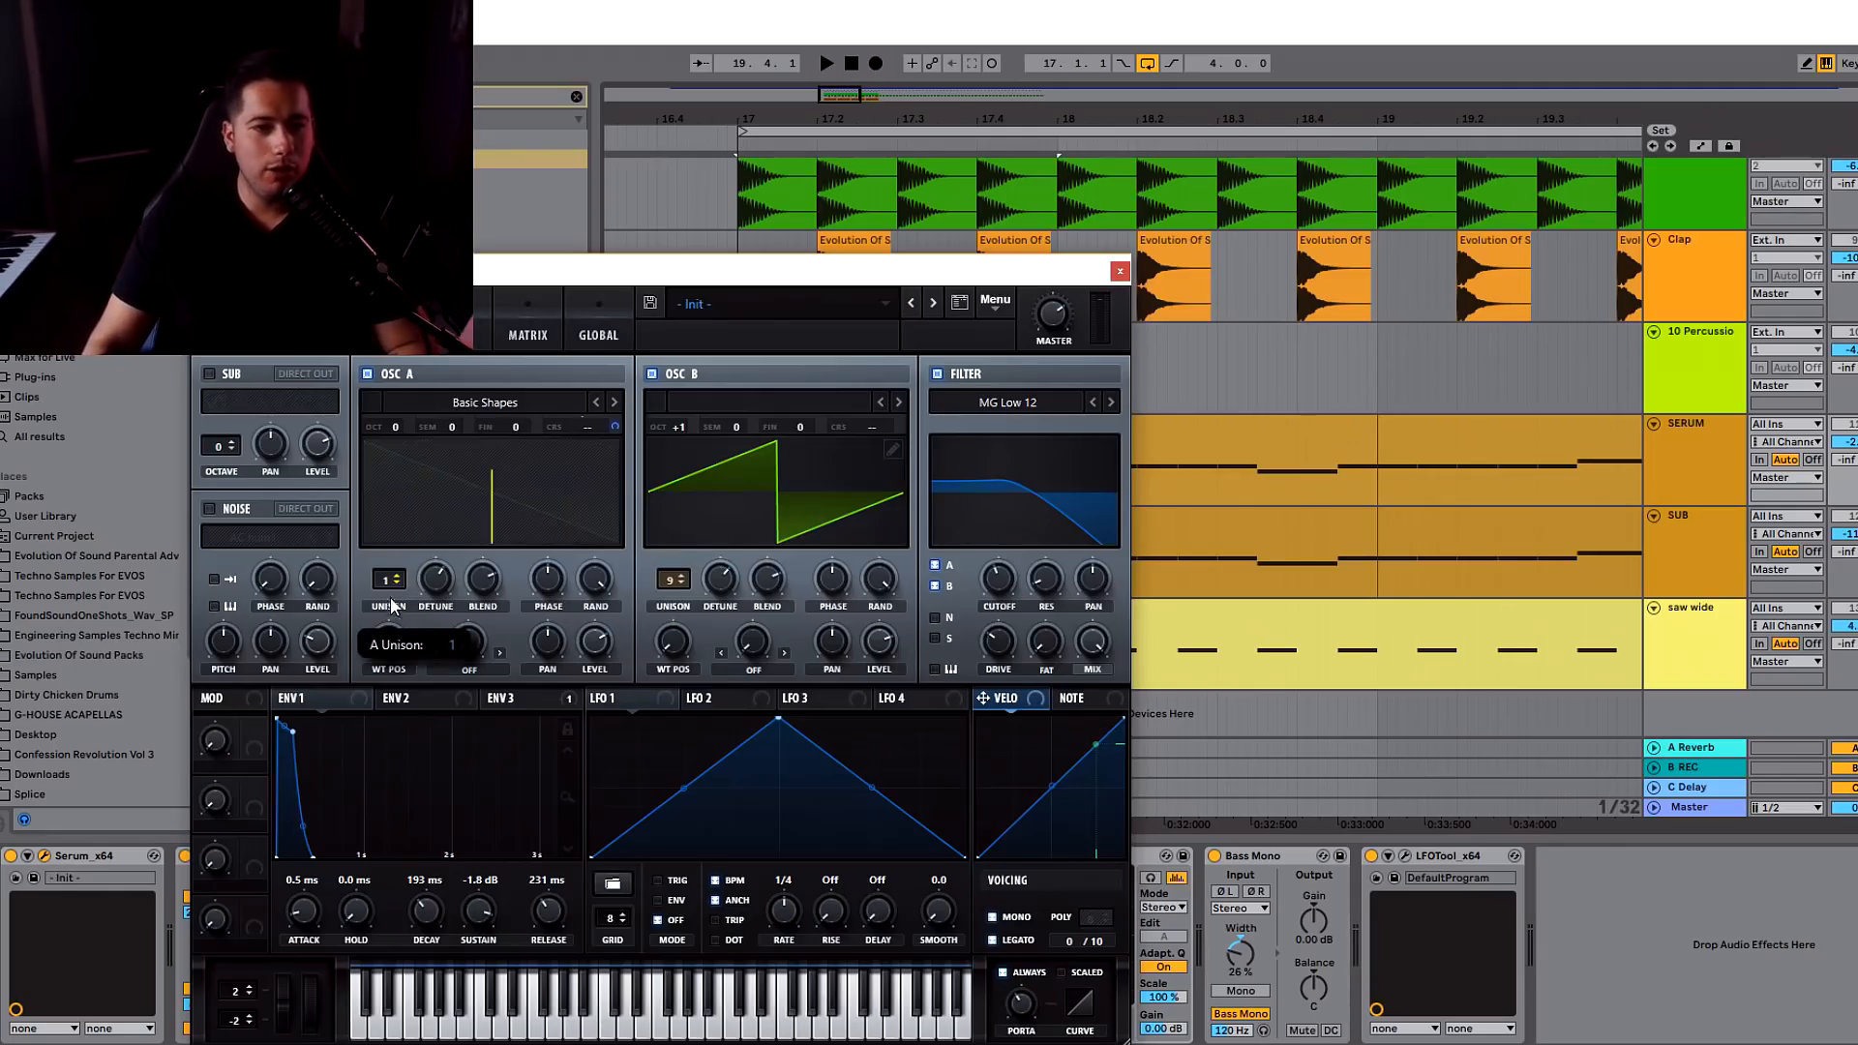
drag(706, 281, 1031, 239)
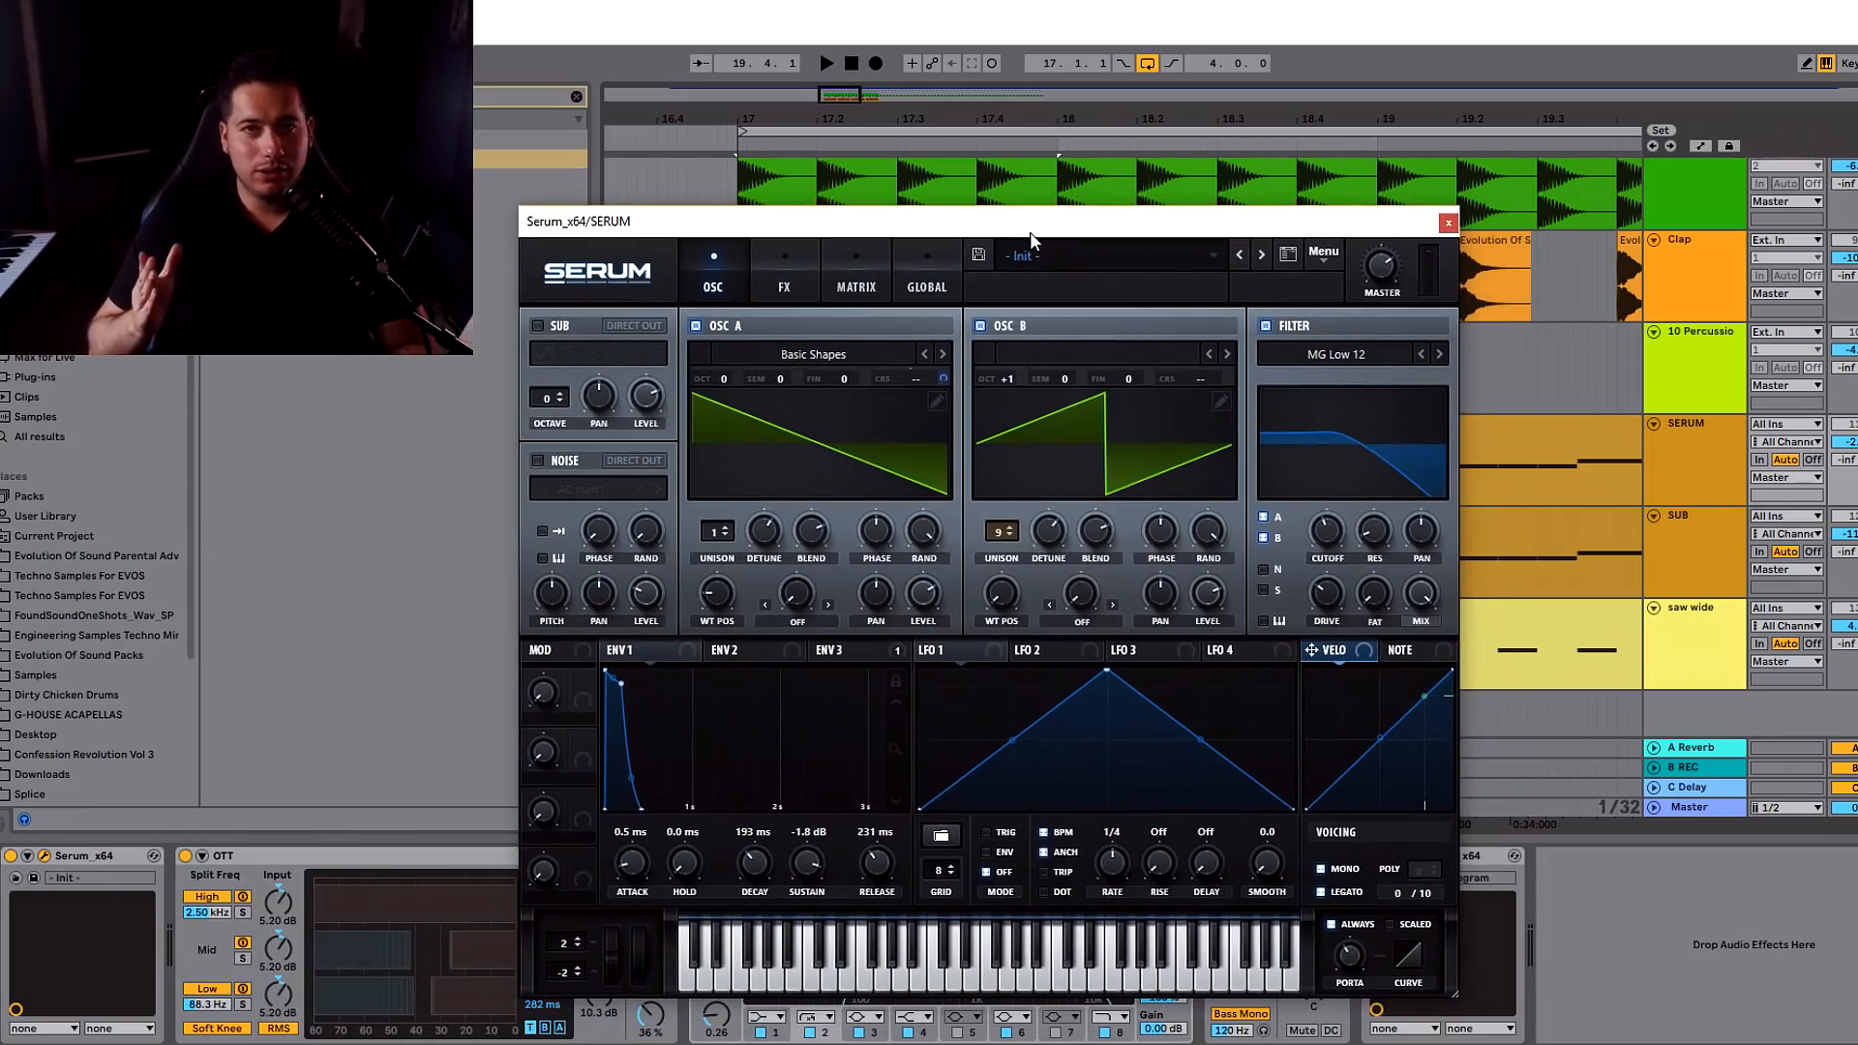
- Play the SERUM bassline and compare it with oscillator A switched off and back on
key(space)
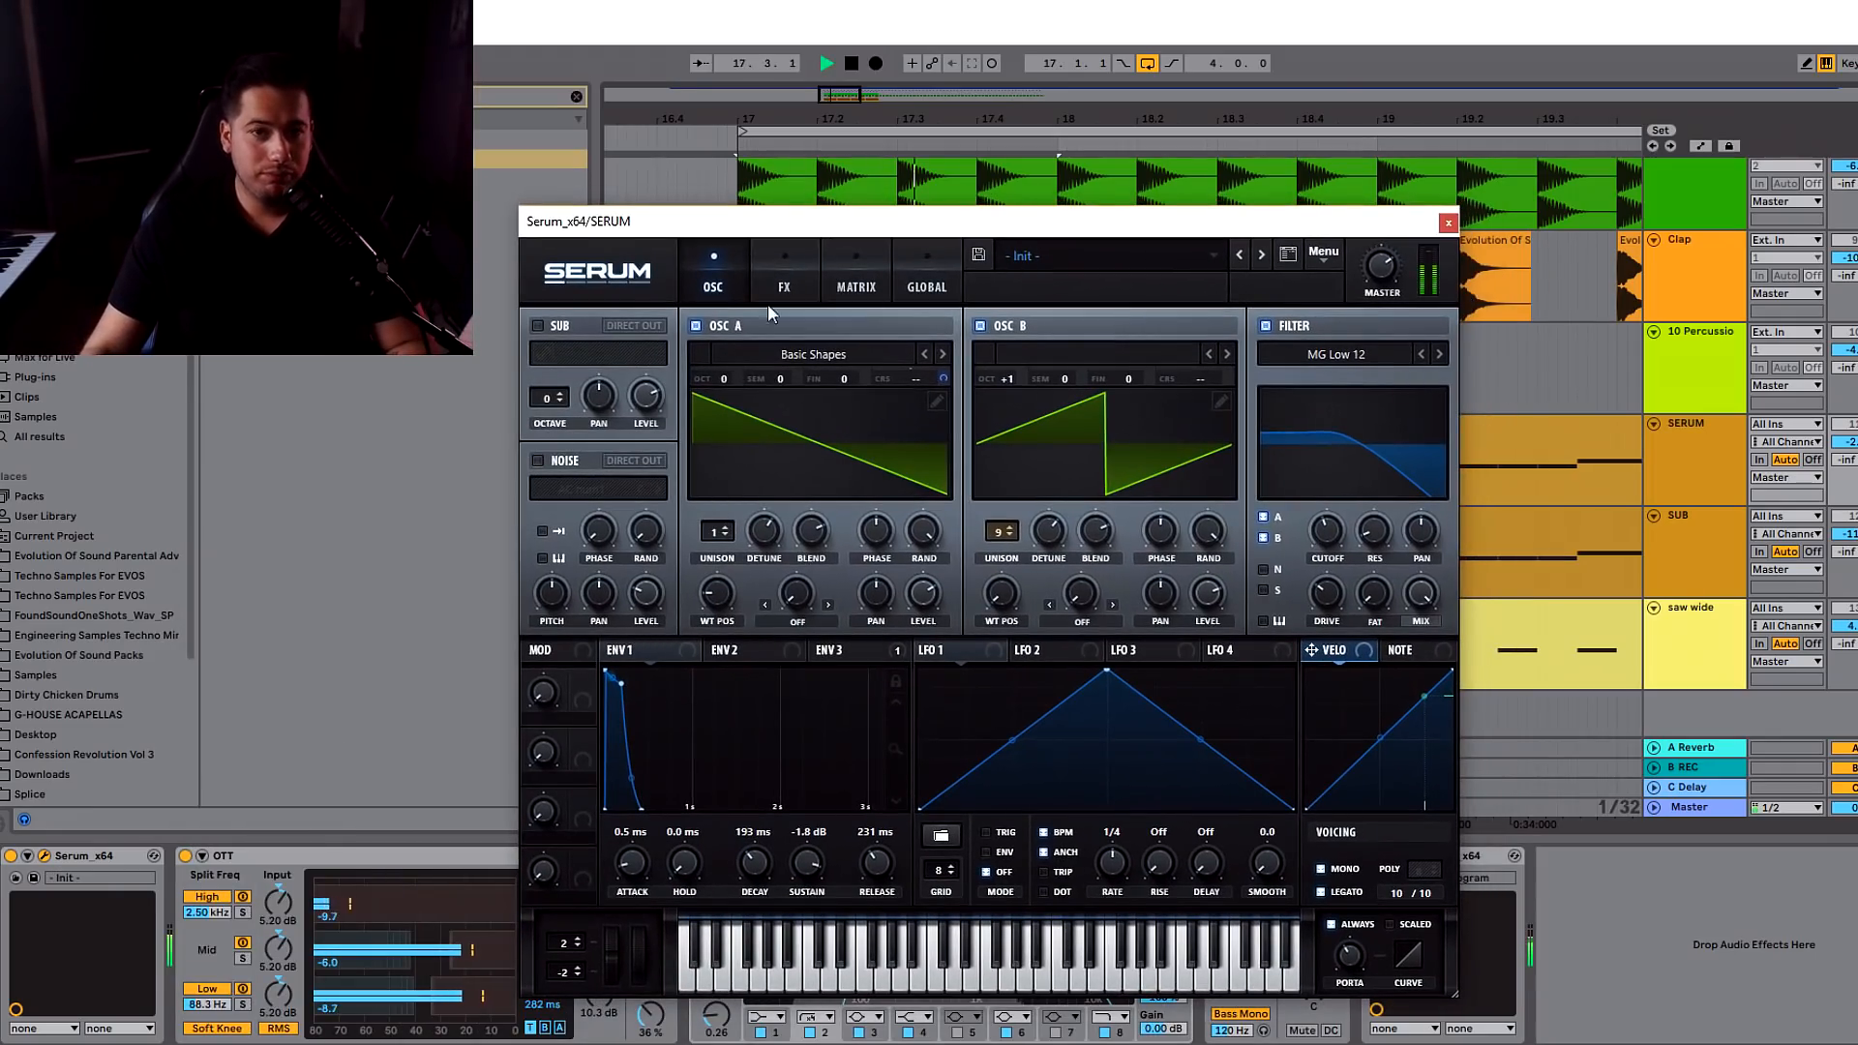
click(706, 326)
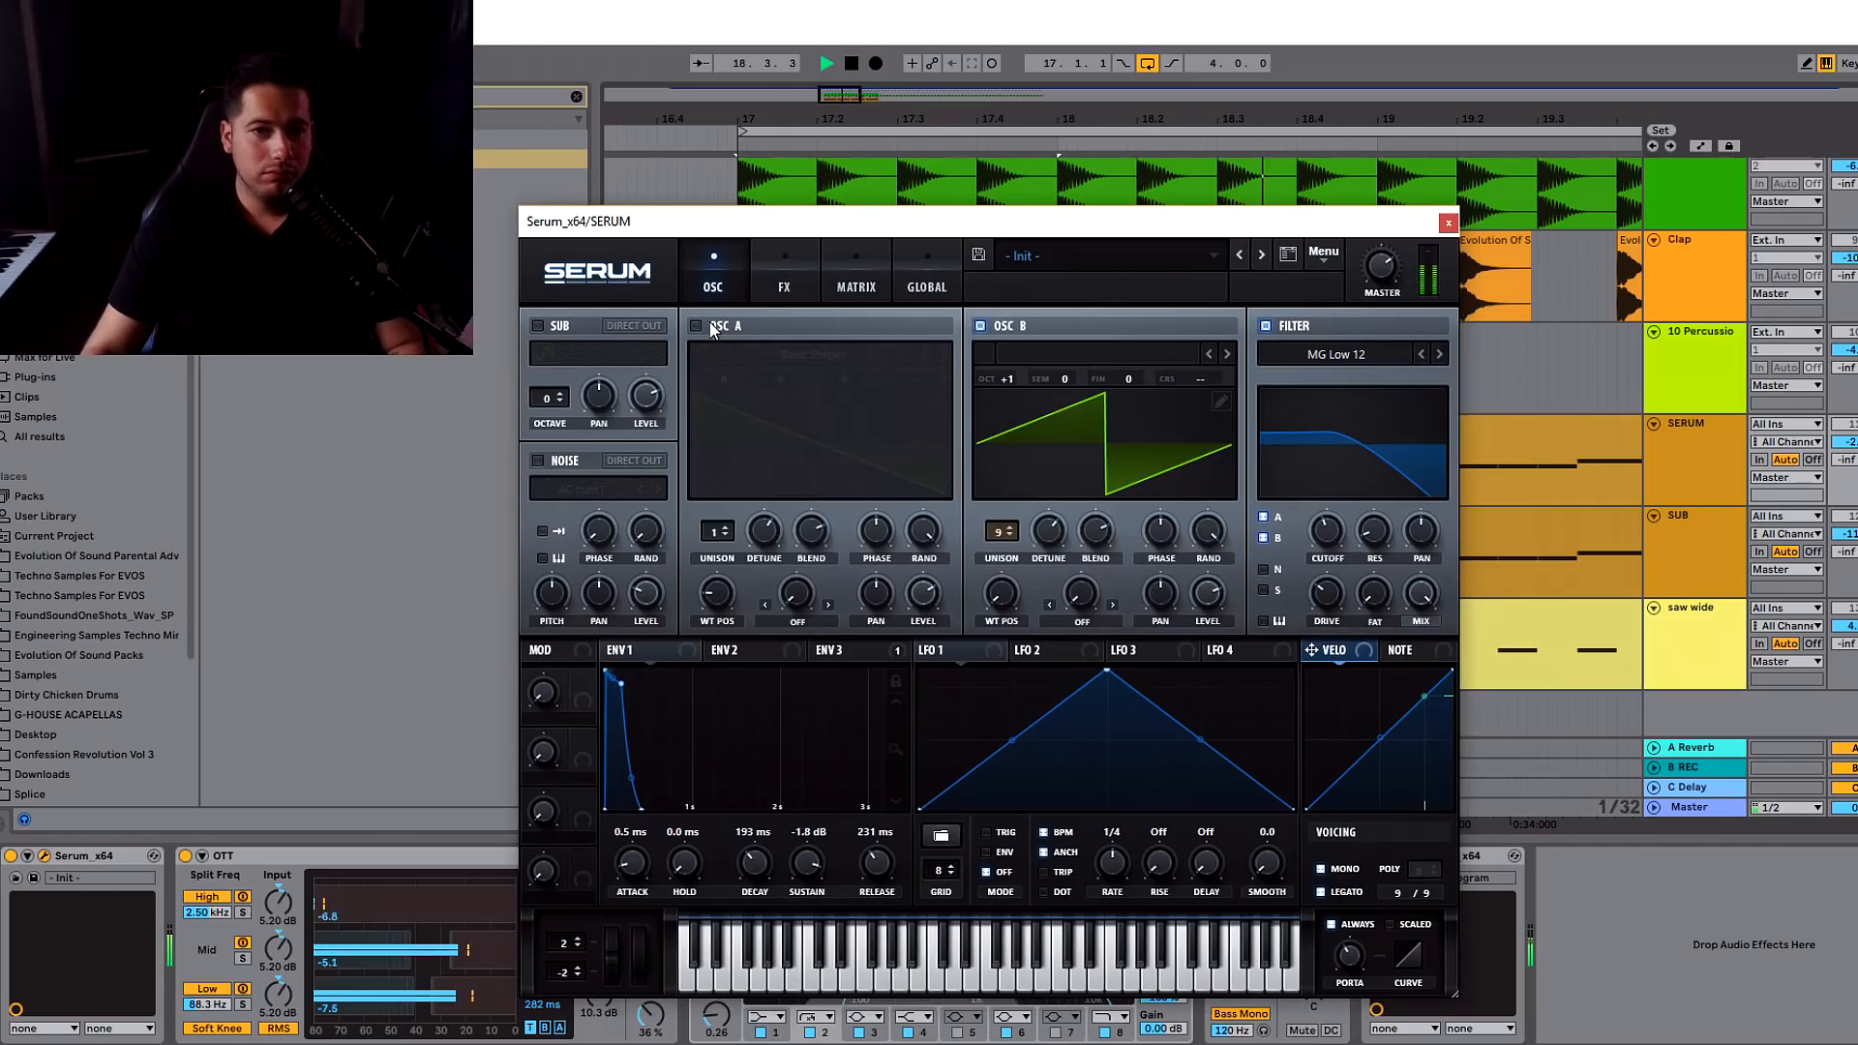
click(706, 326)
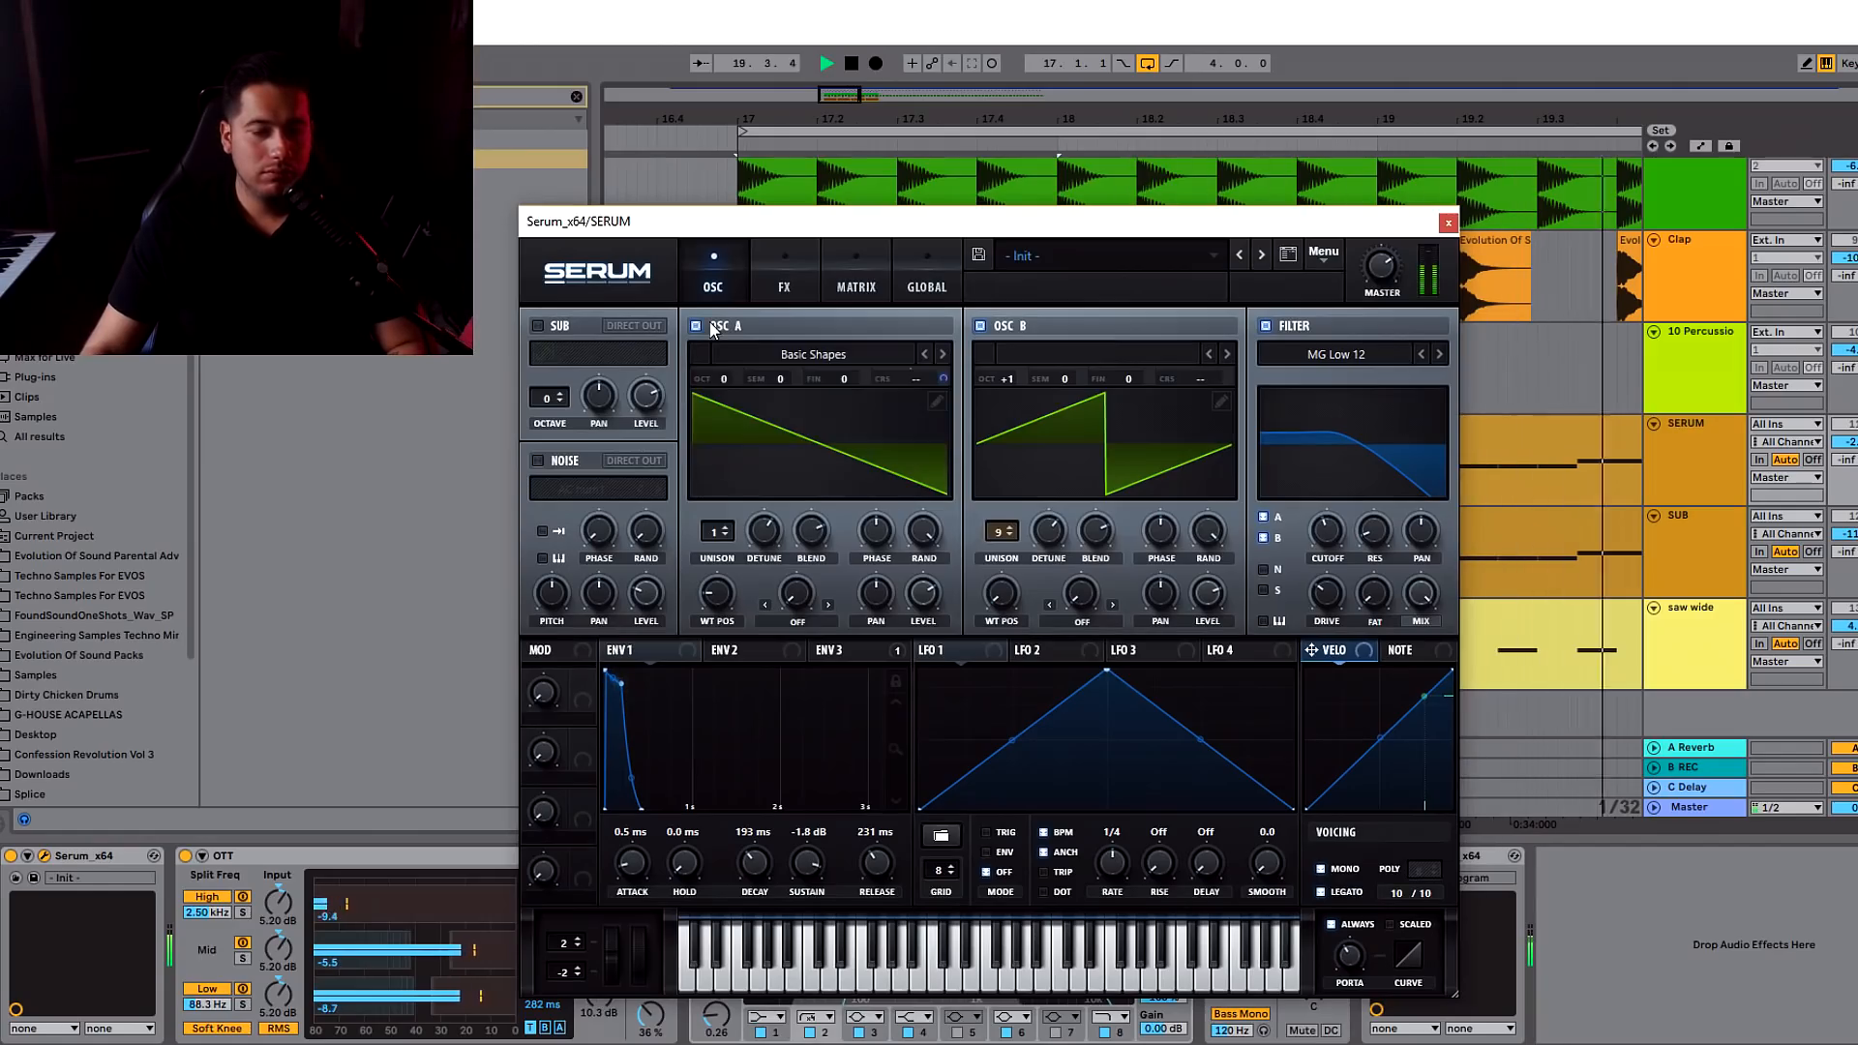
- Set oscillator B's octave to 0, listen to oscillator B on its own, and switch oscillator A back on
drag(1008, 380, 1012, 395)
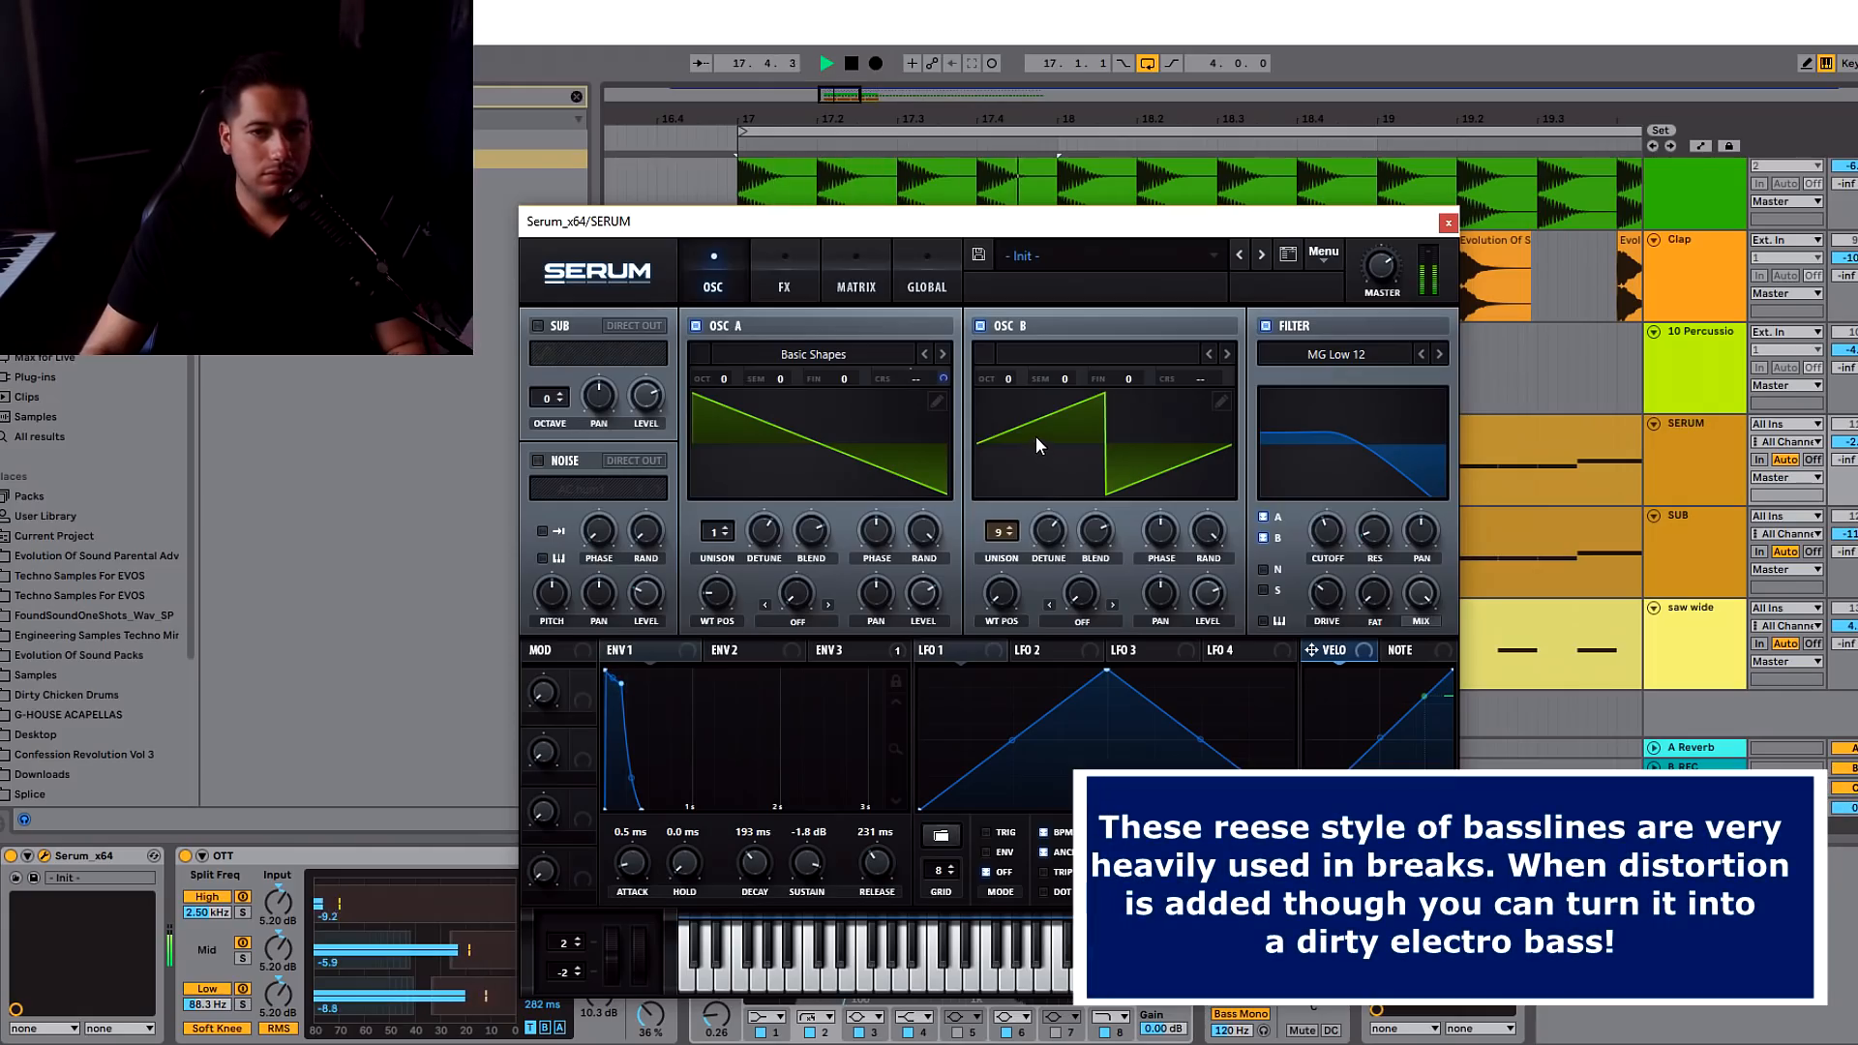
key(space)
click(708, 326)
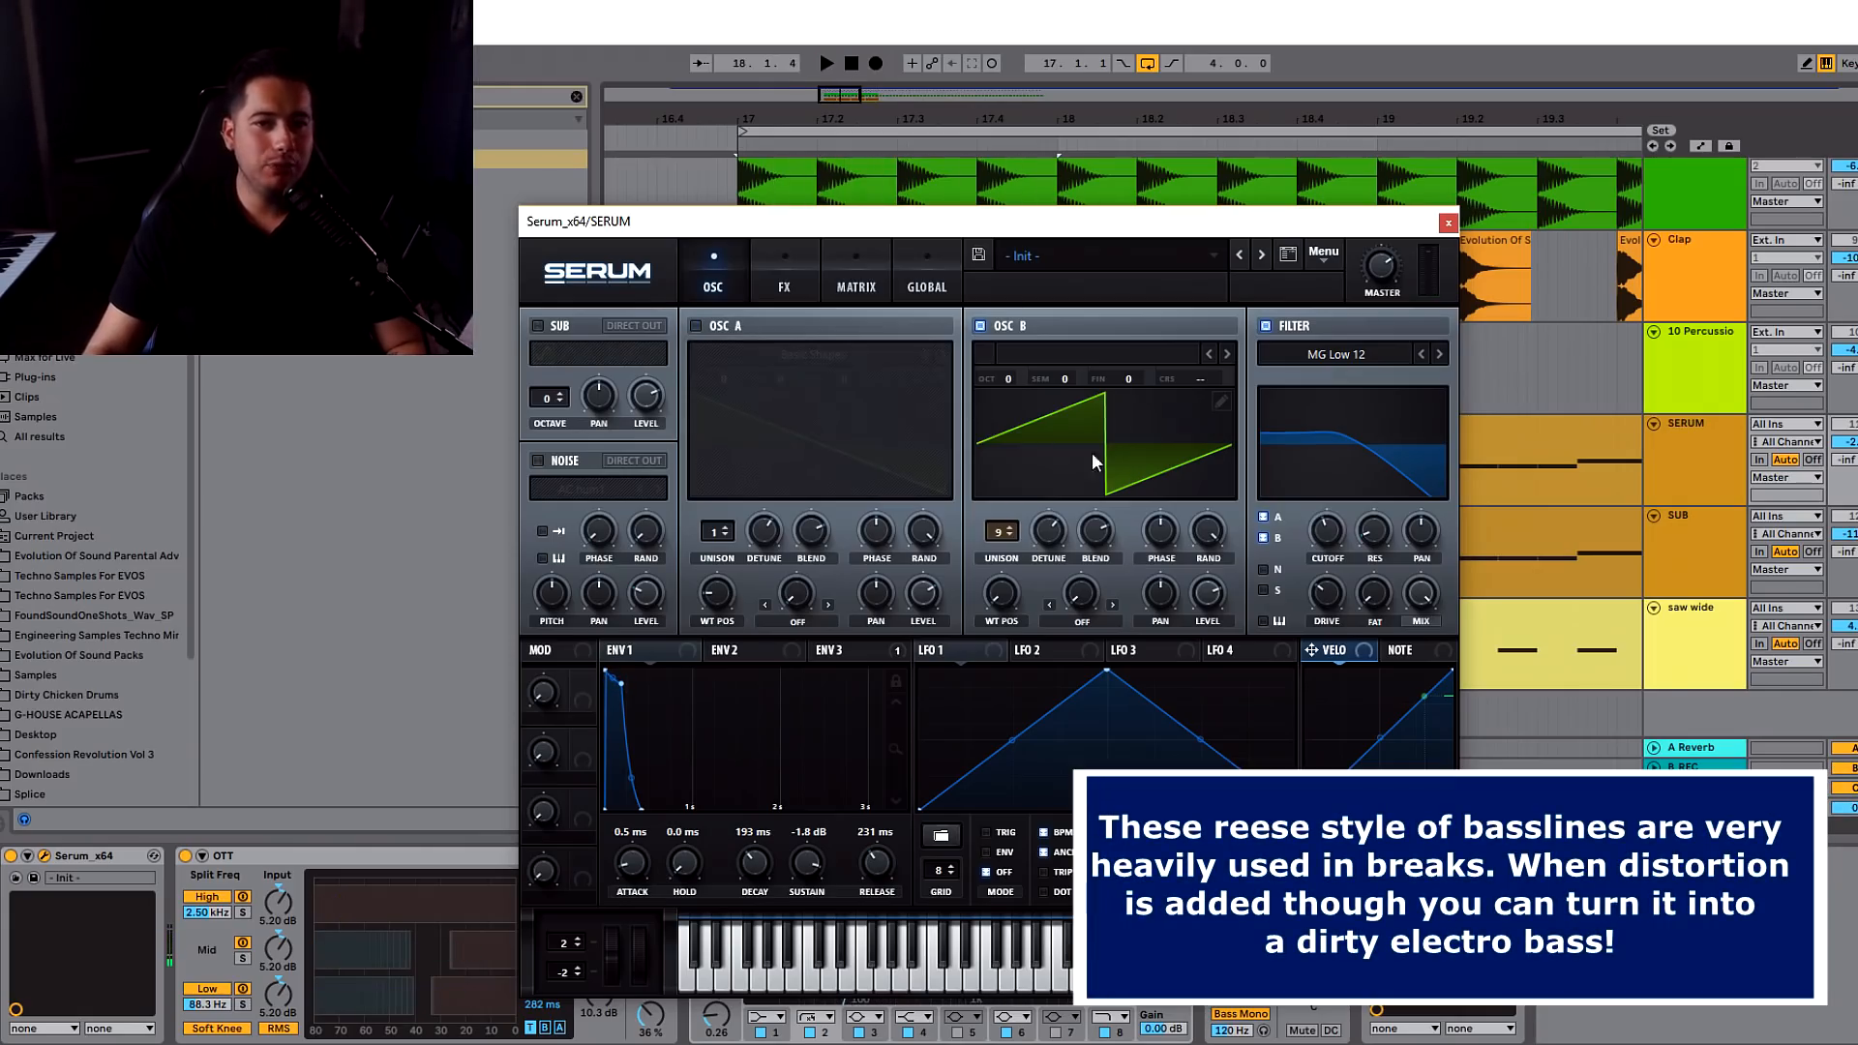
key(space)
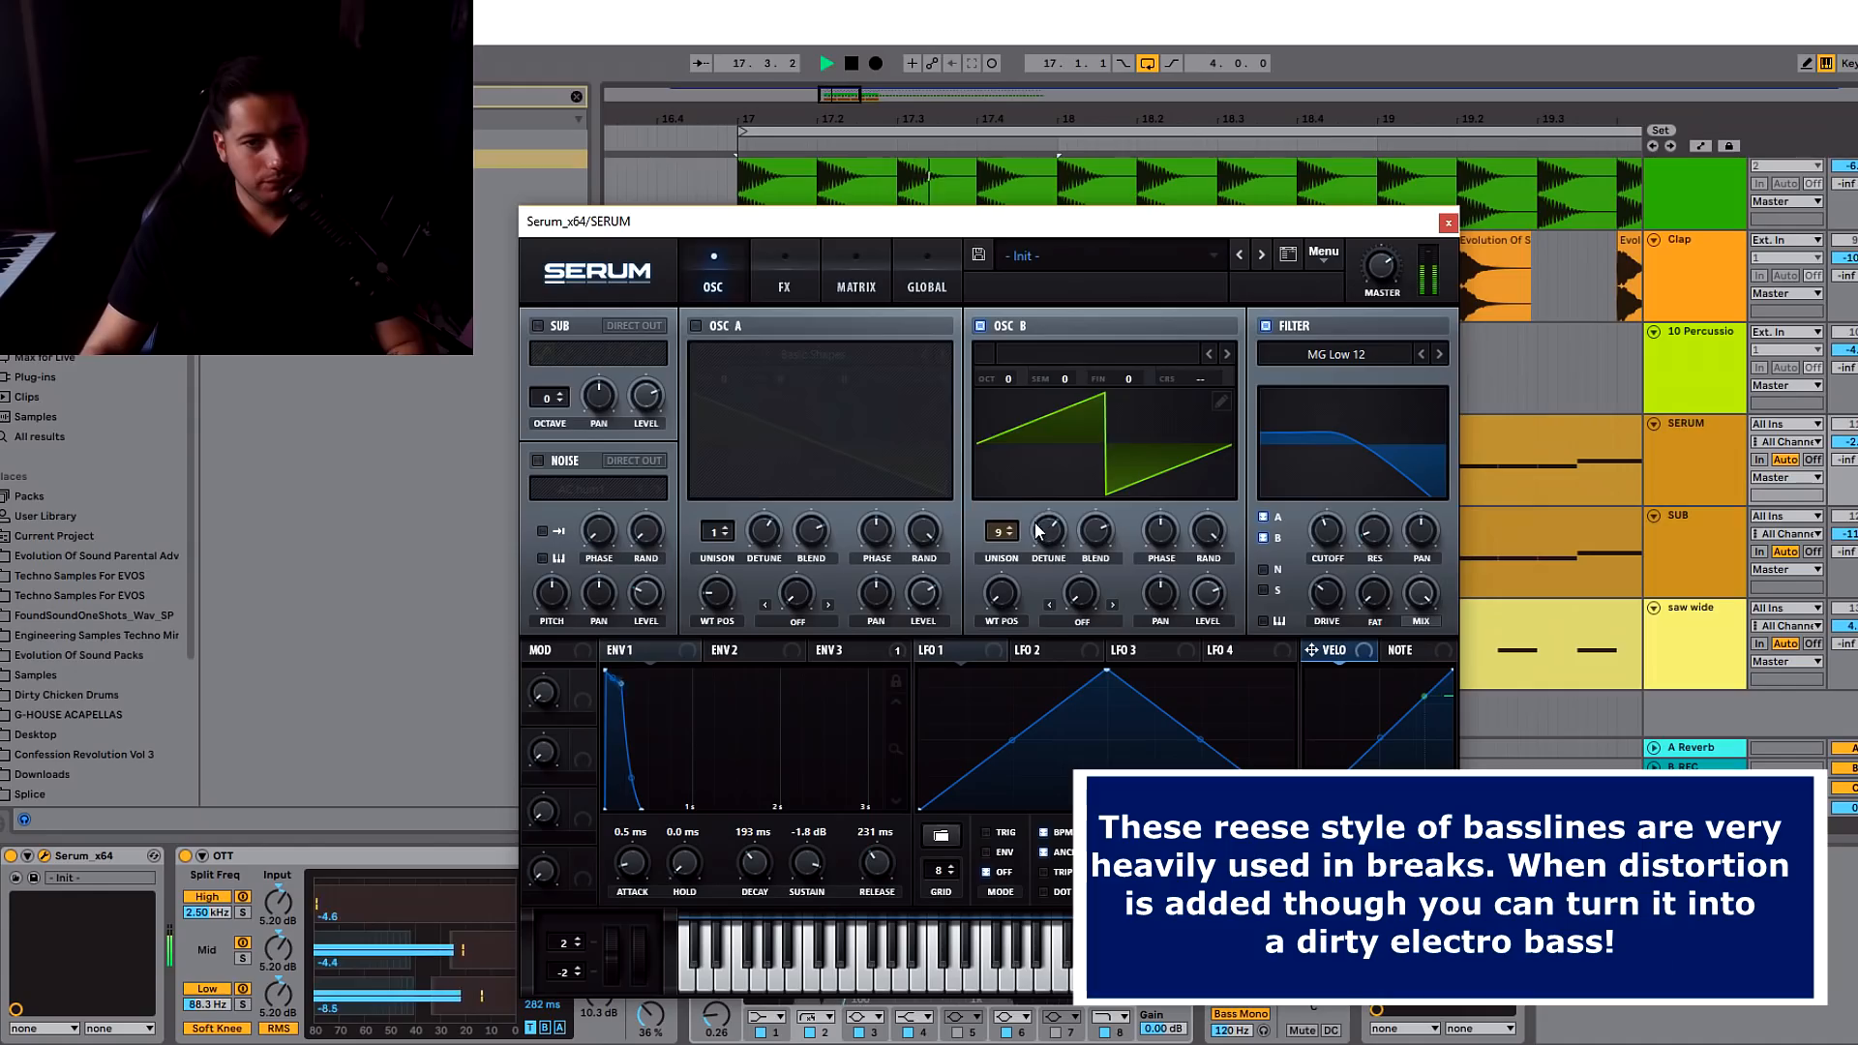
click(724, 326)
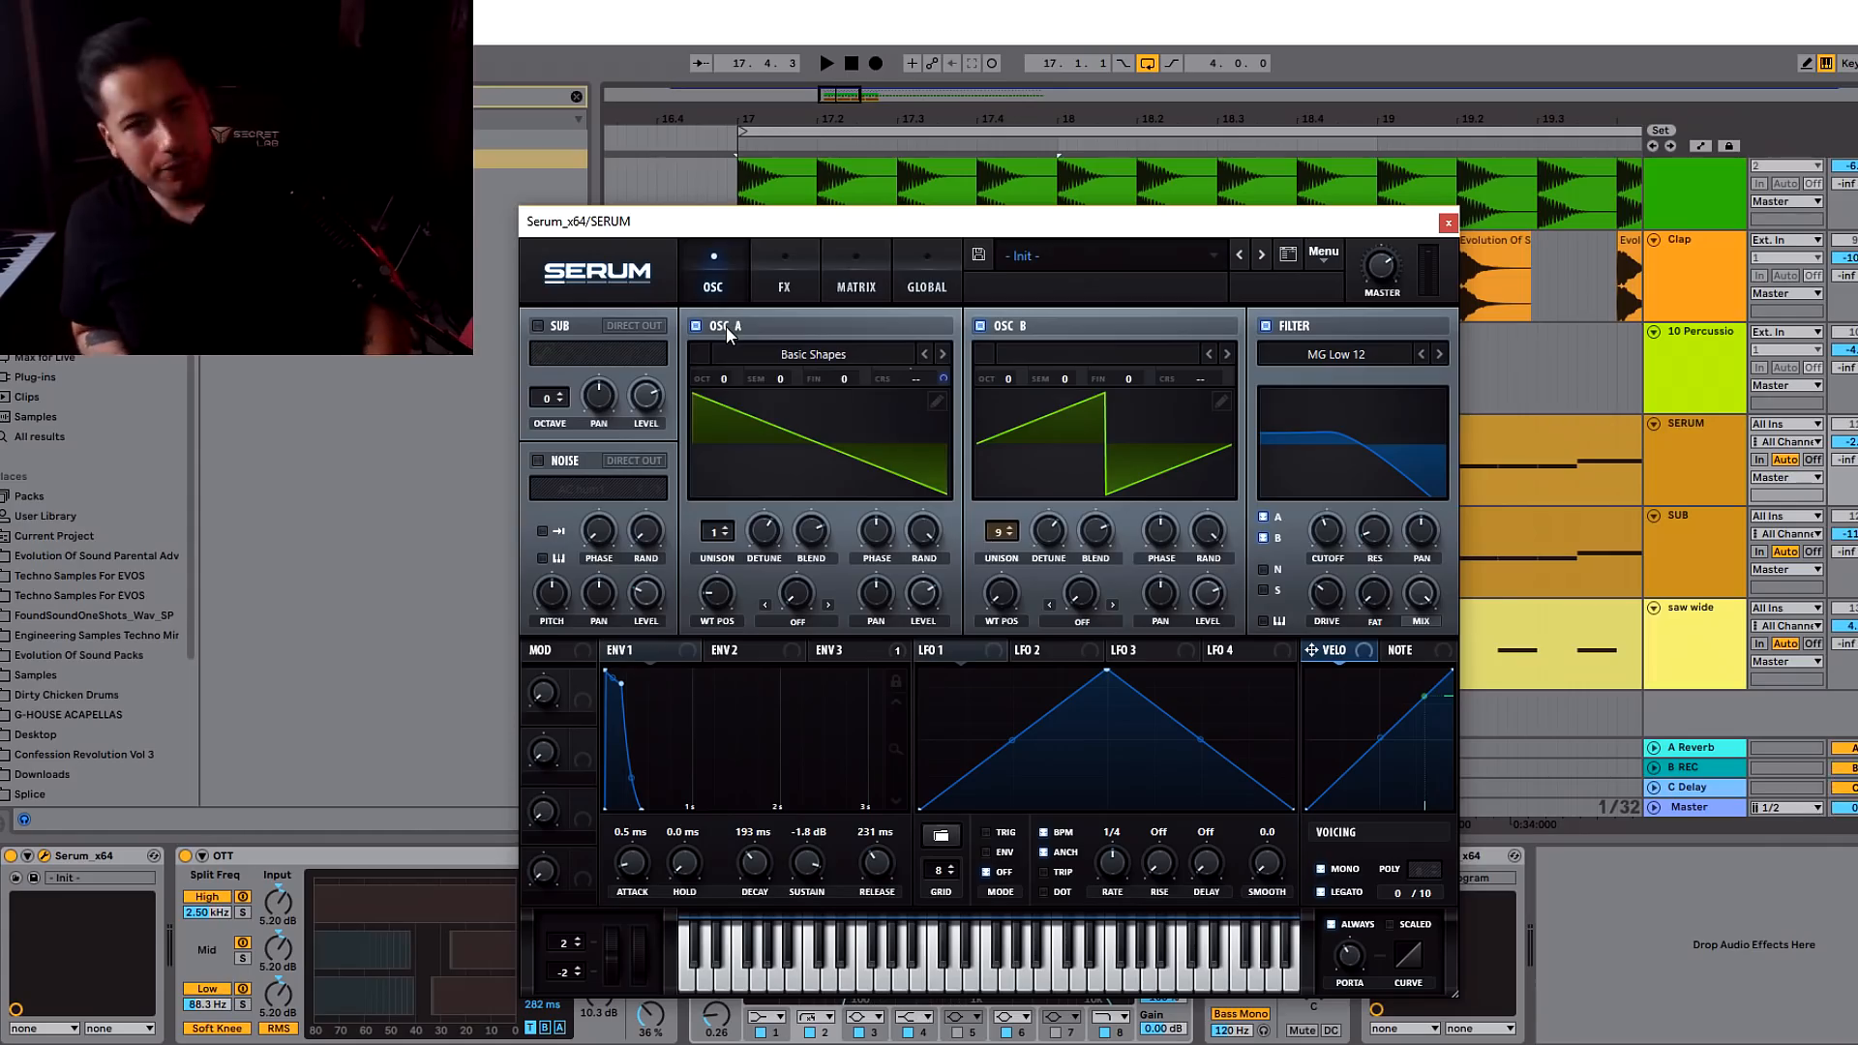
- Check Serum's global unison settings and examine oscillator B's unison detune
click(925, 257)
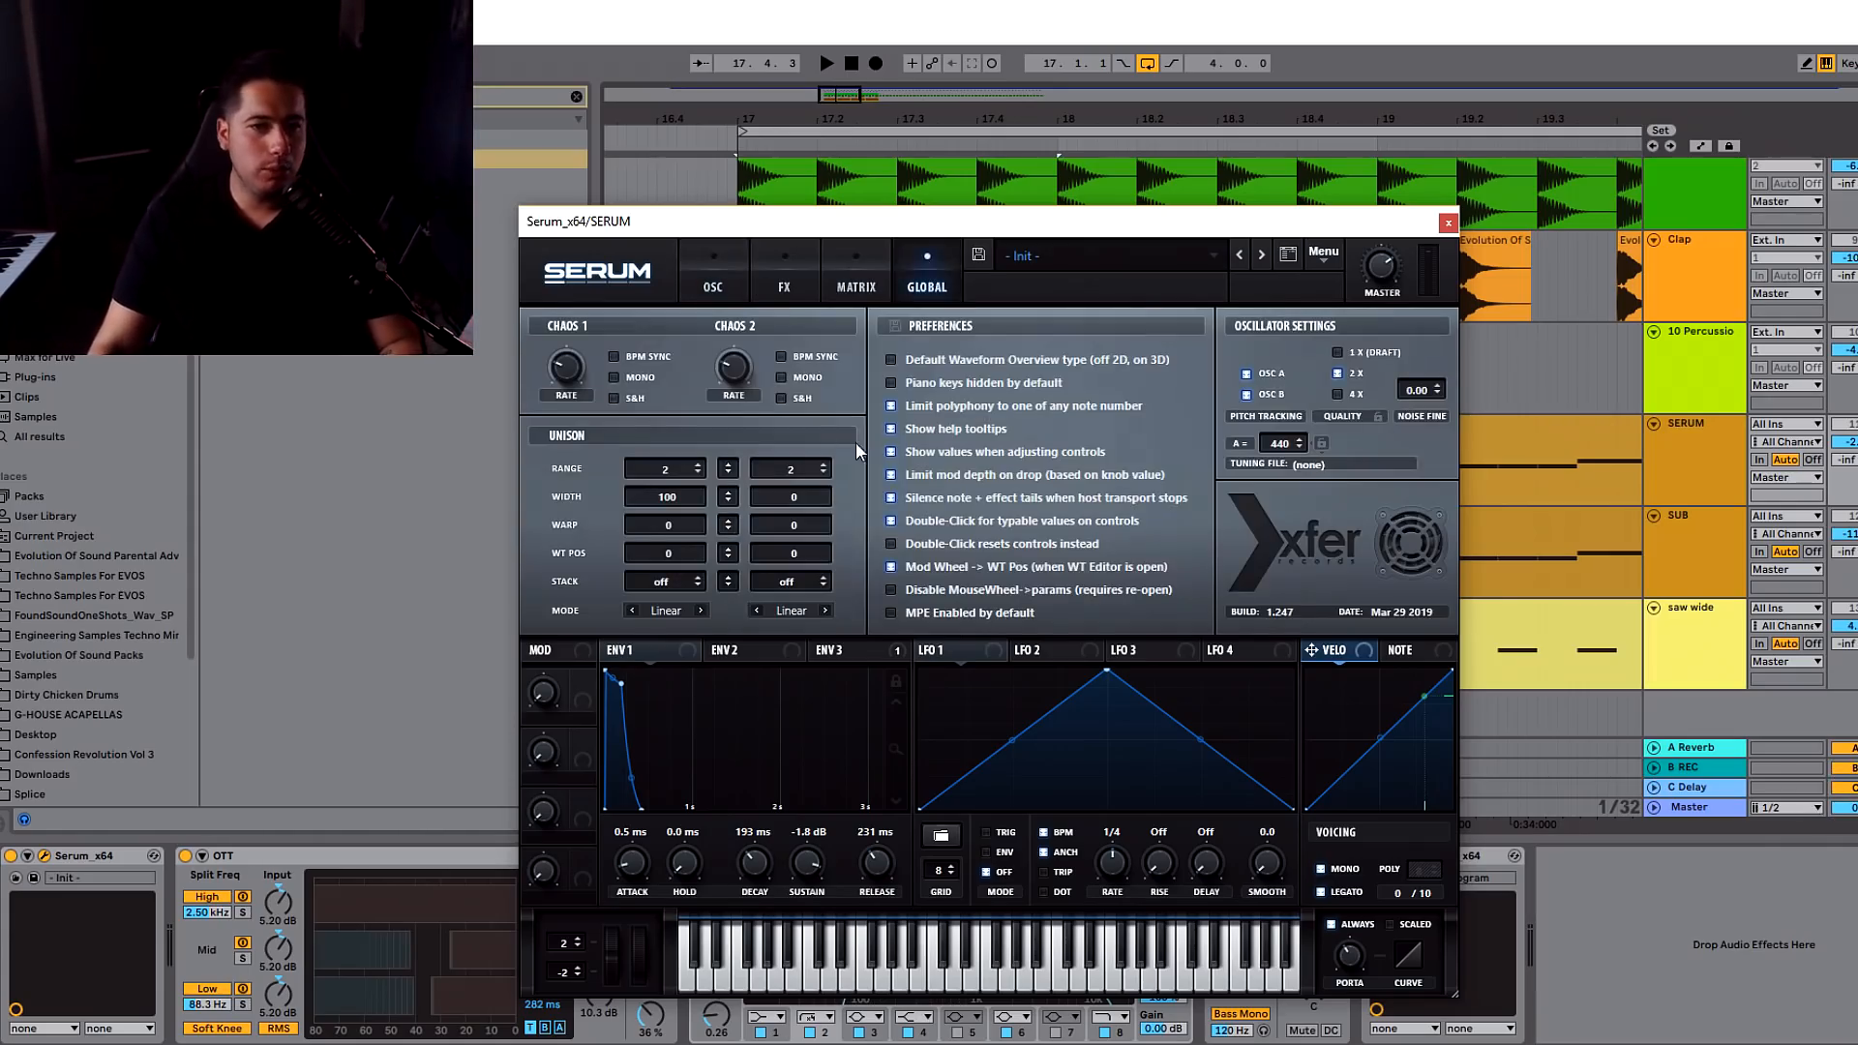
click(714, 273)
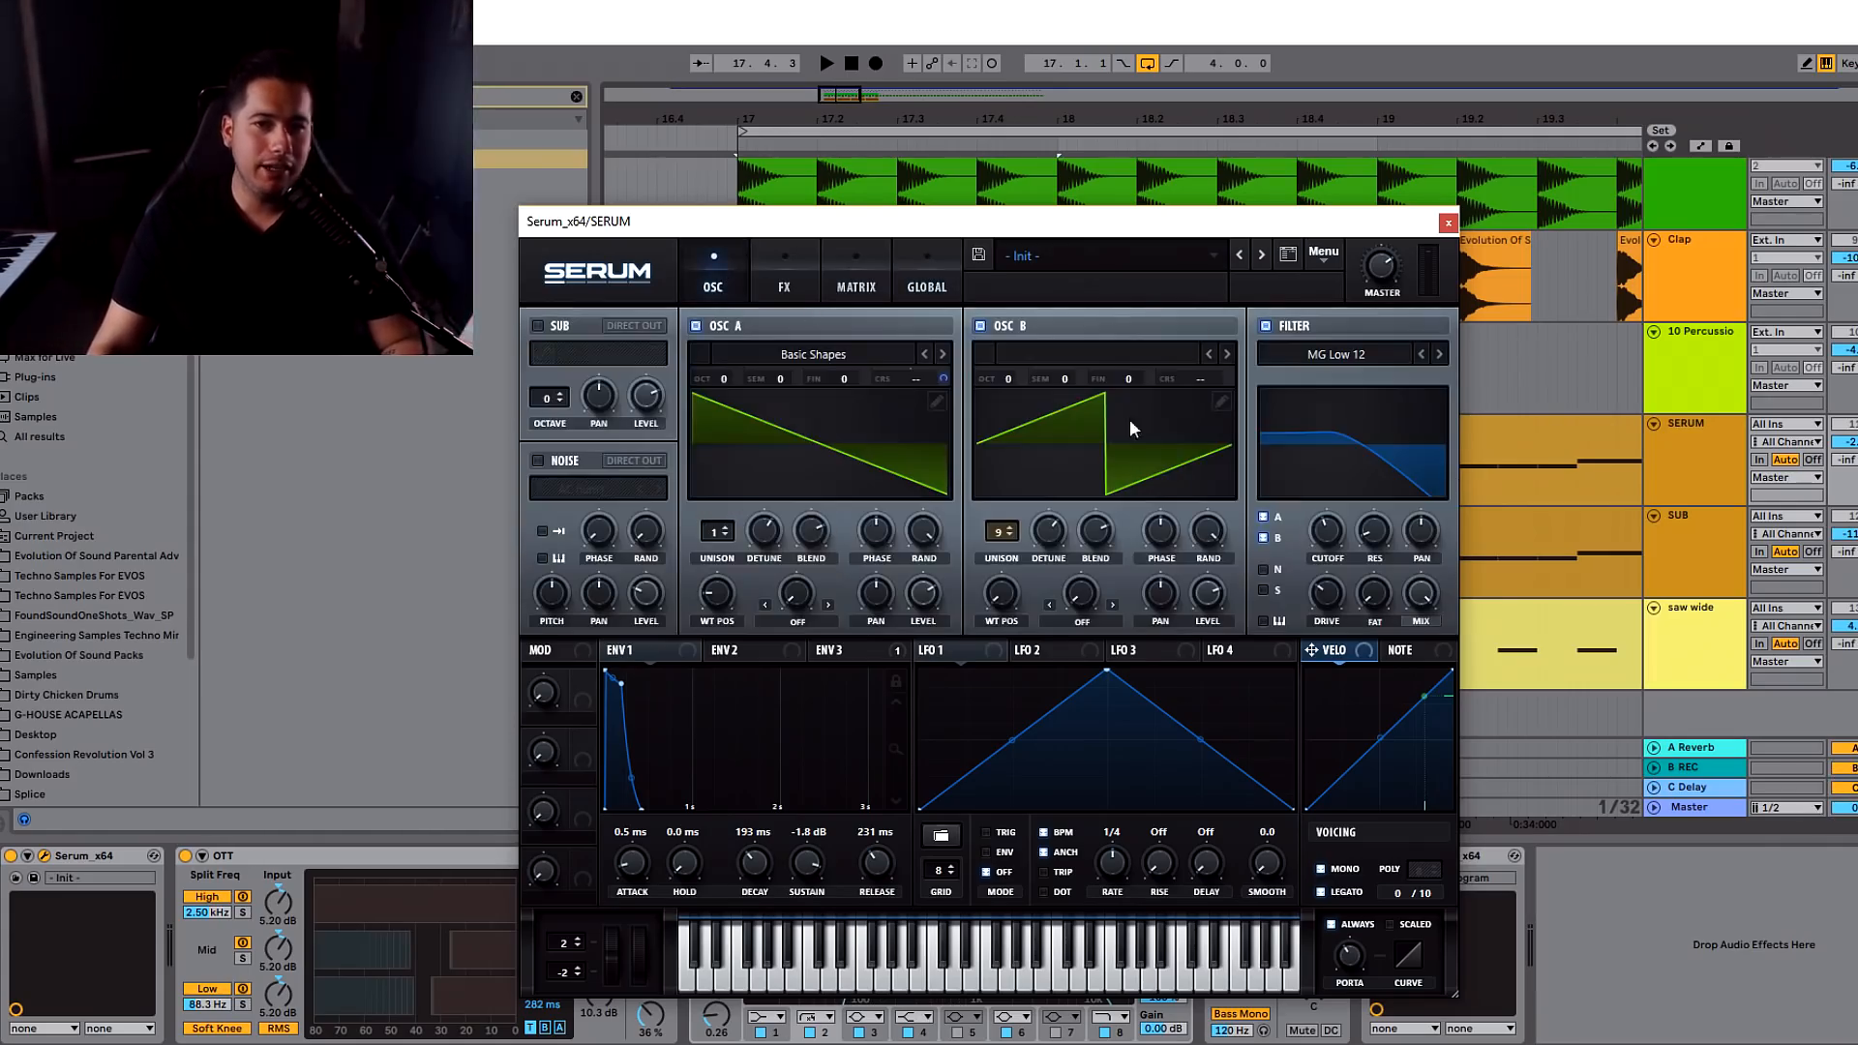
click(907, 267)
click(716, 280)
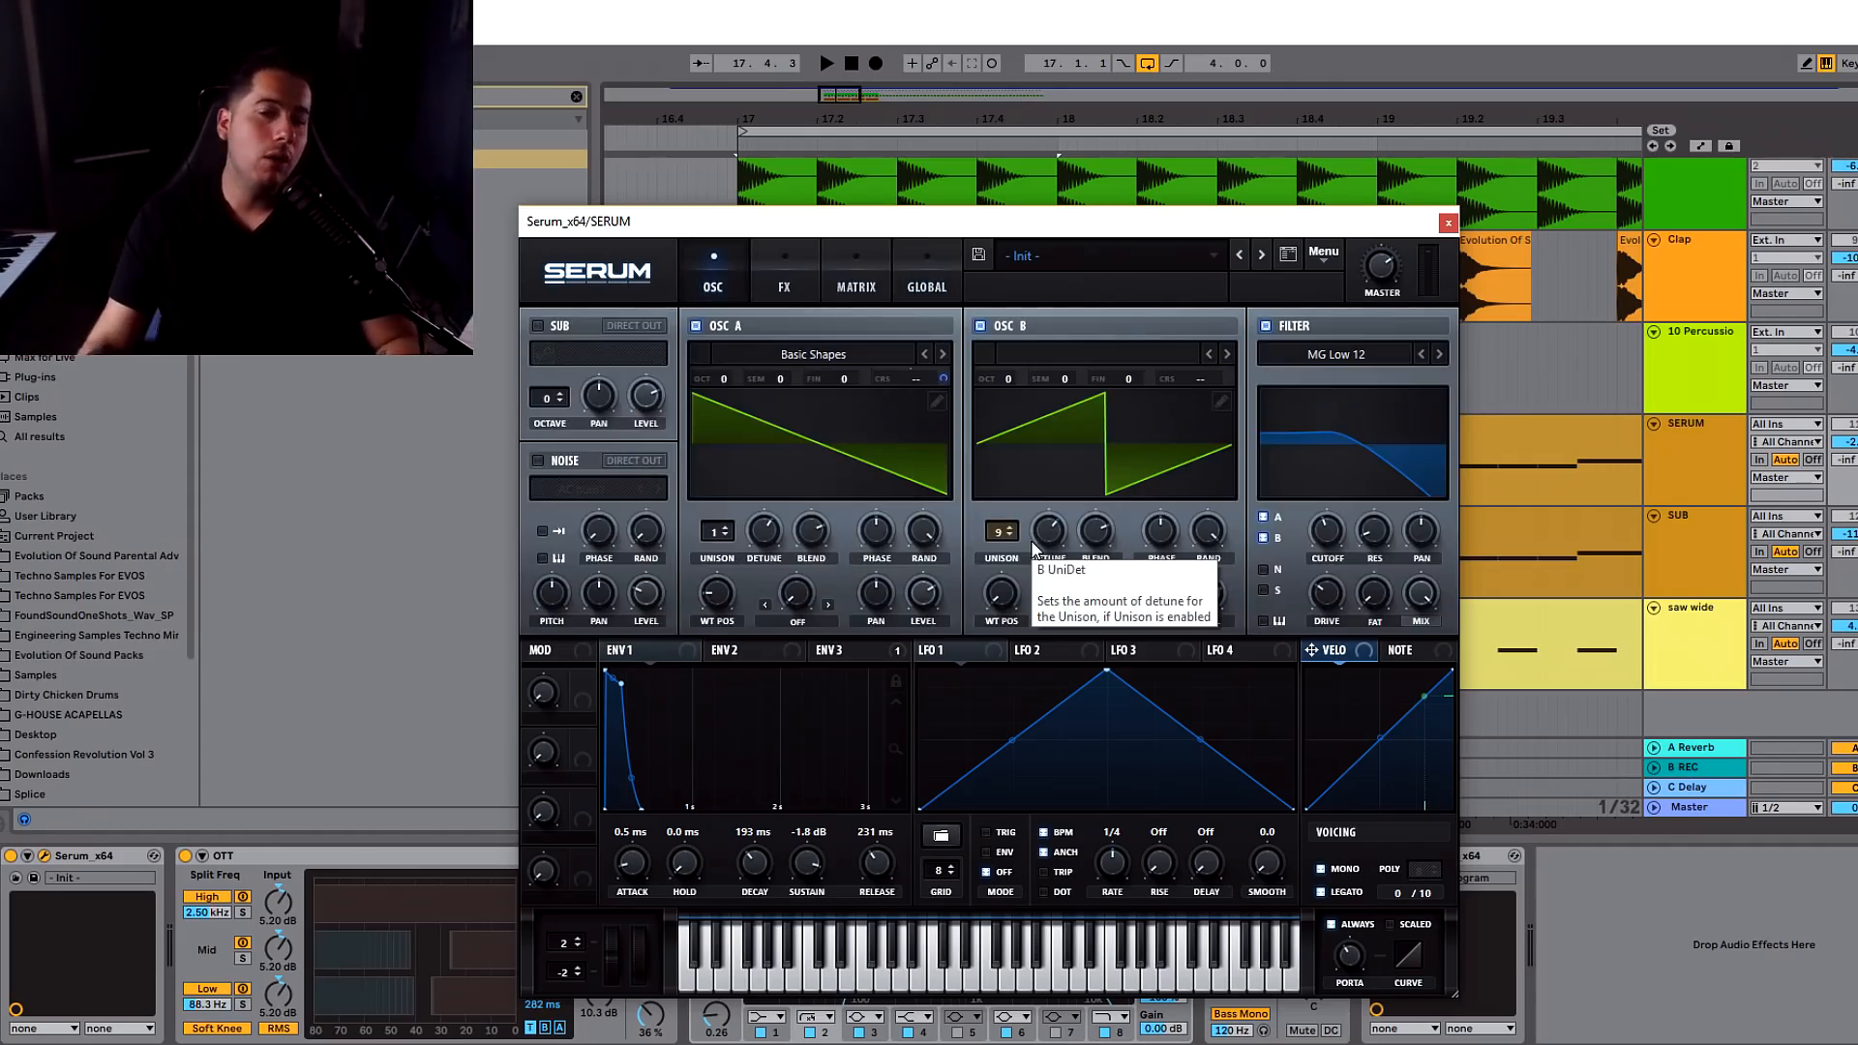
drag(1047, 538, 1041, 540)
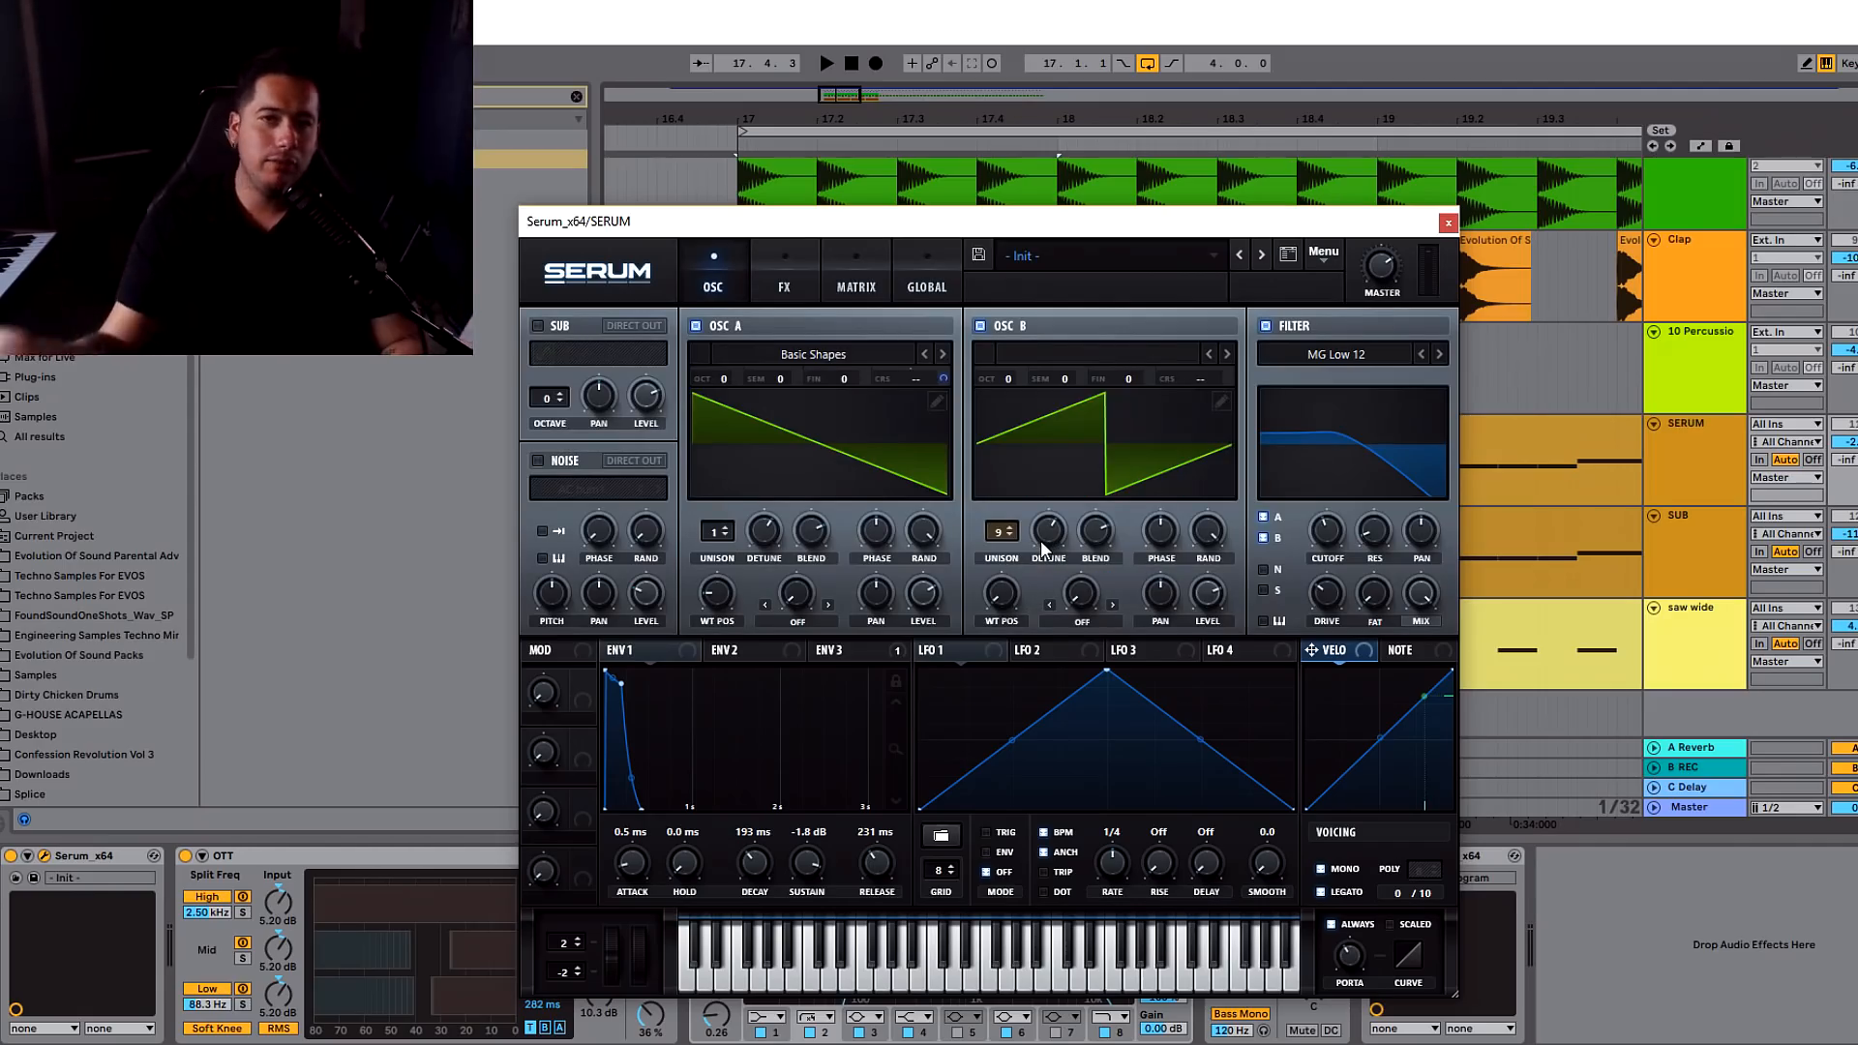
drag(1042, 540, 1041, 540)
- Try oscillator B's global unison width at 100, listen to it, and return the width to 0
key(space)
click(915, 281)
key(space)
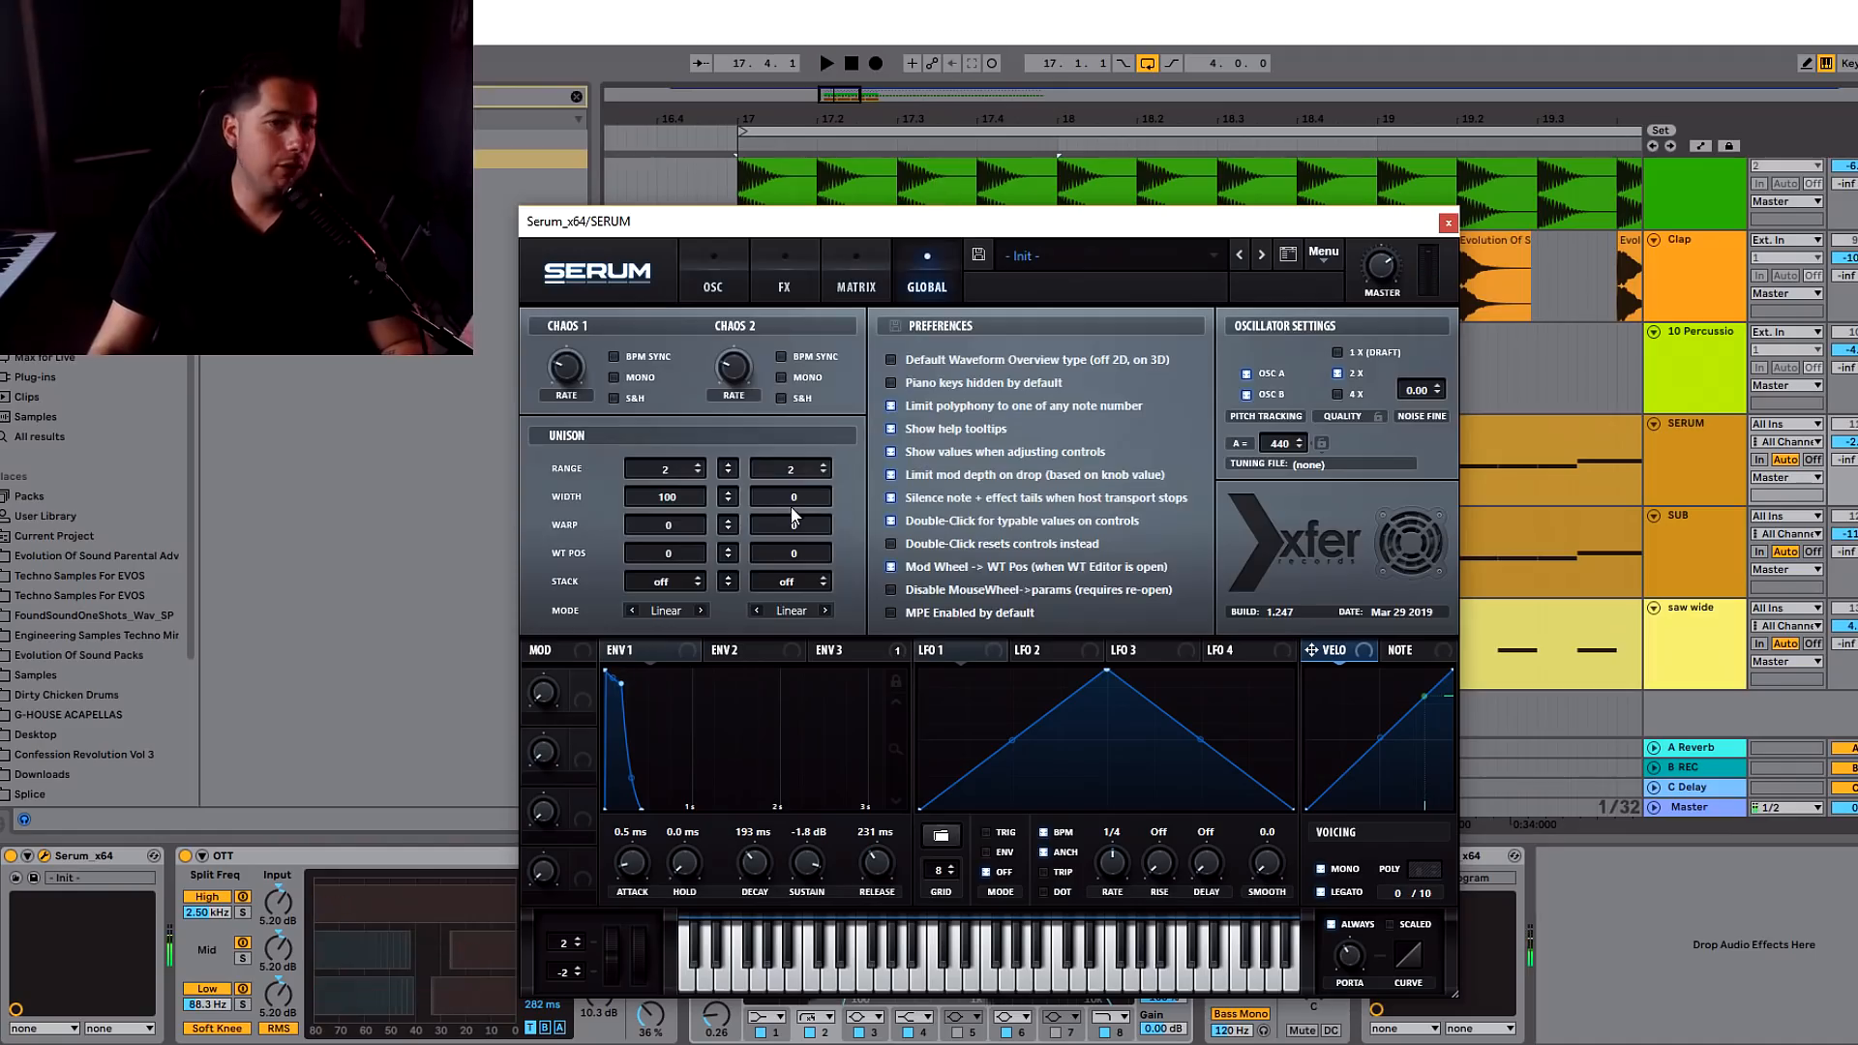
drag(795, 499, 917, 216)
key(space)
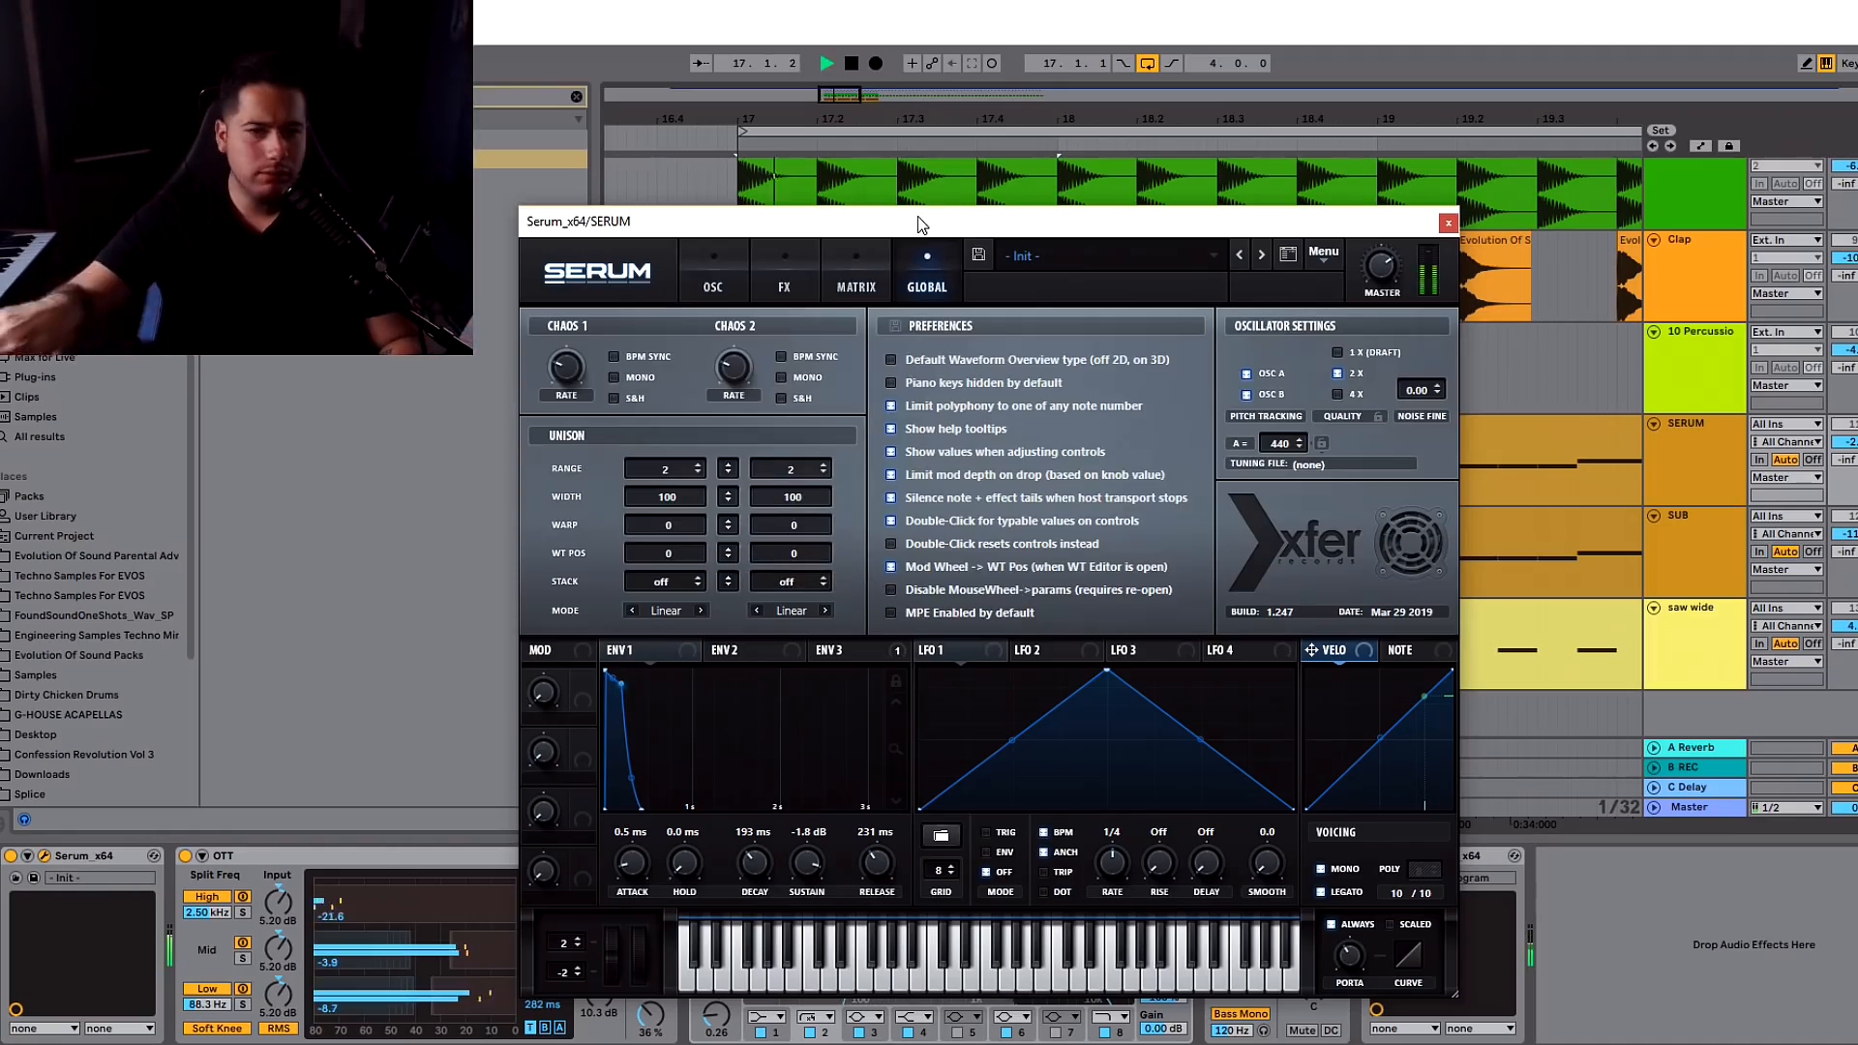
key(space)
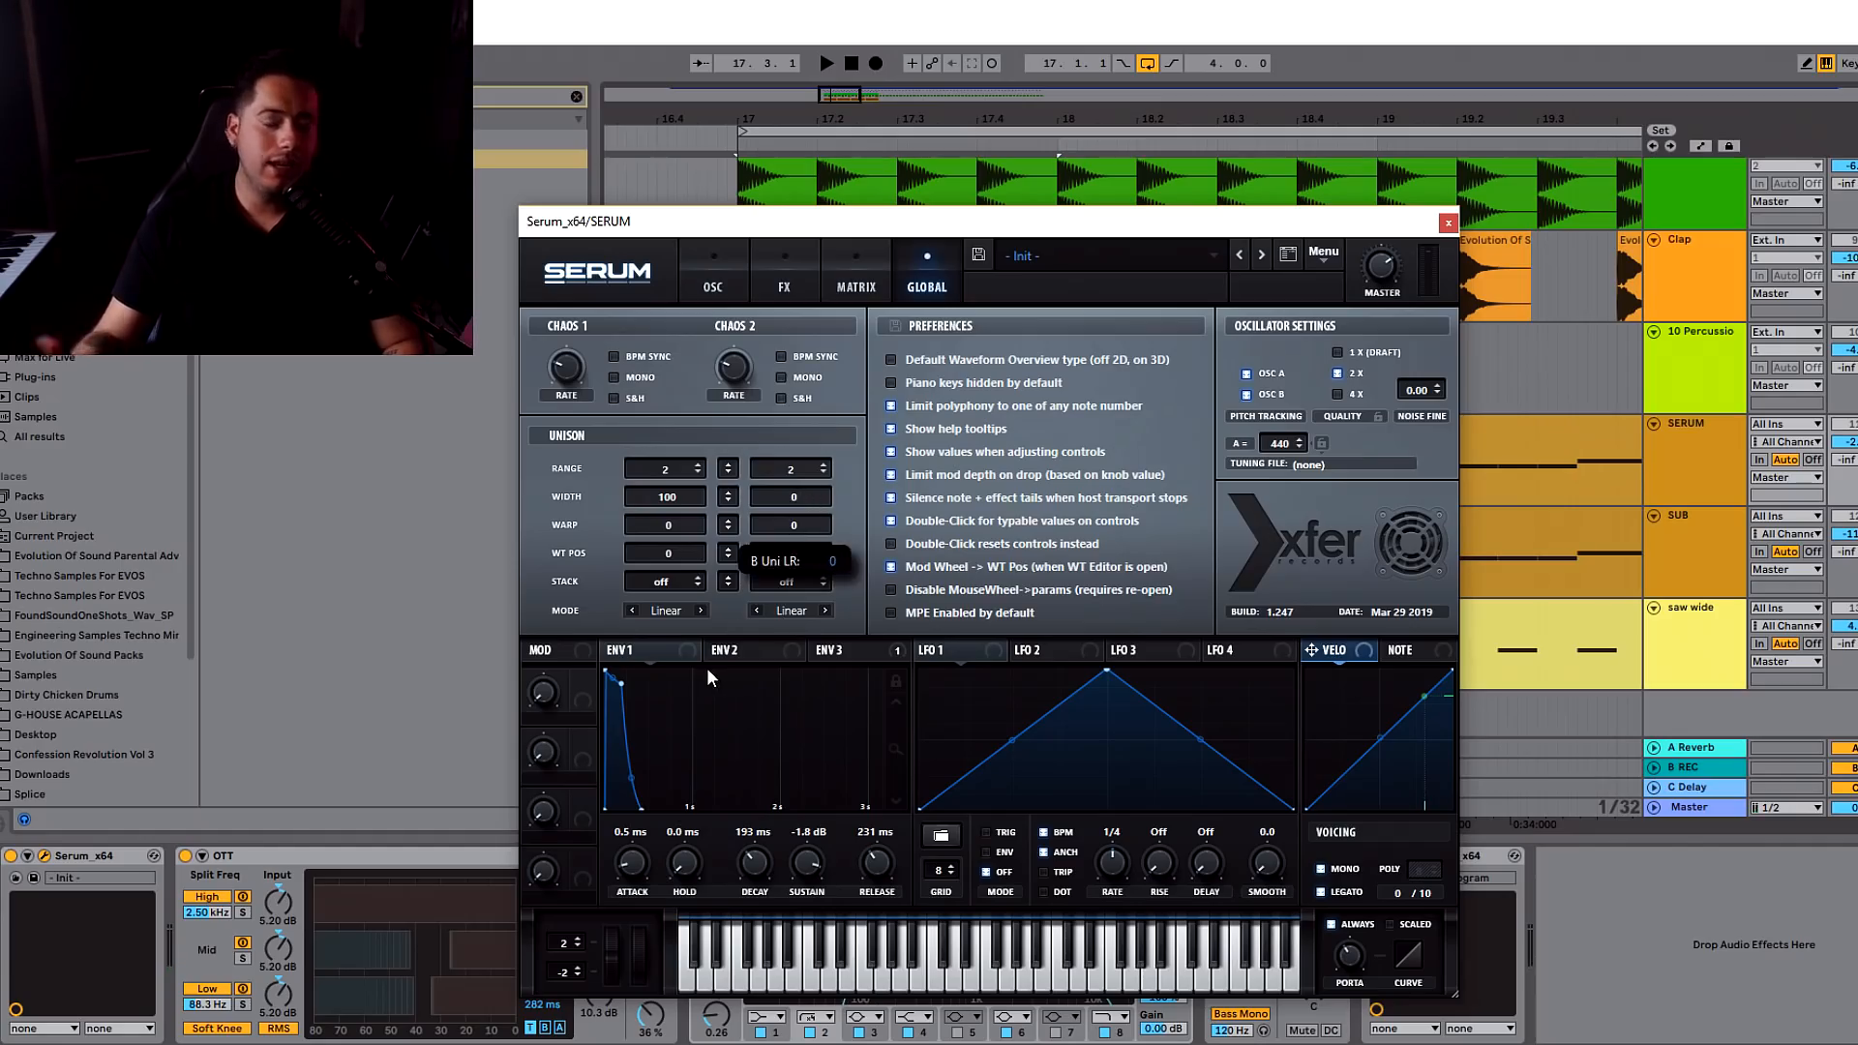
key(space)
- Listen to the bass with Serum's SoftClip distortion effect switched off and back on
click(713, 283)
key(space)
click(784, 281)
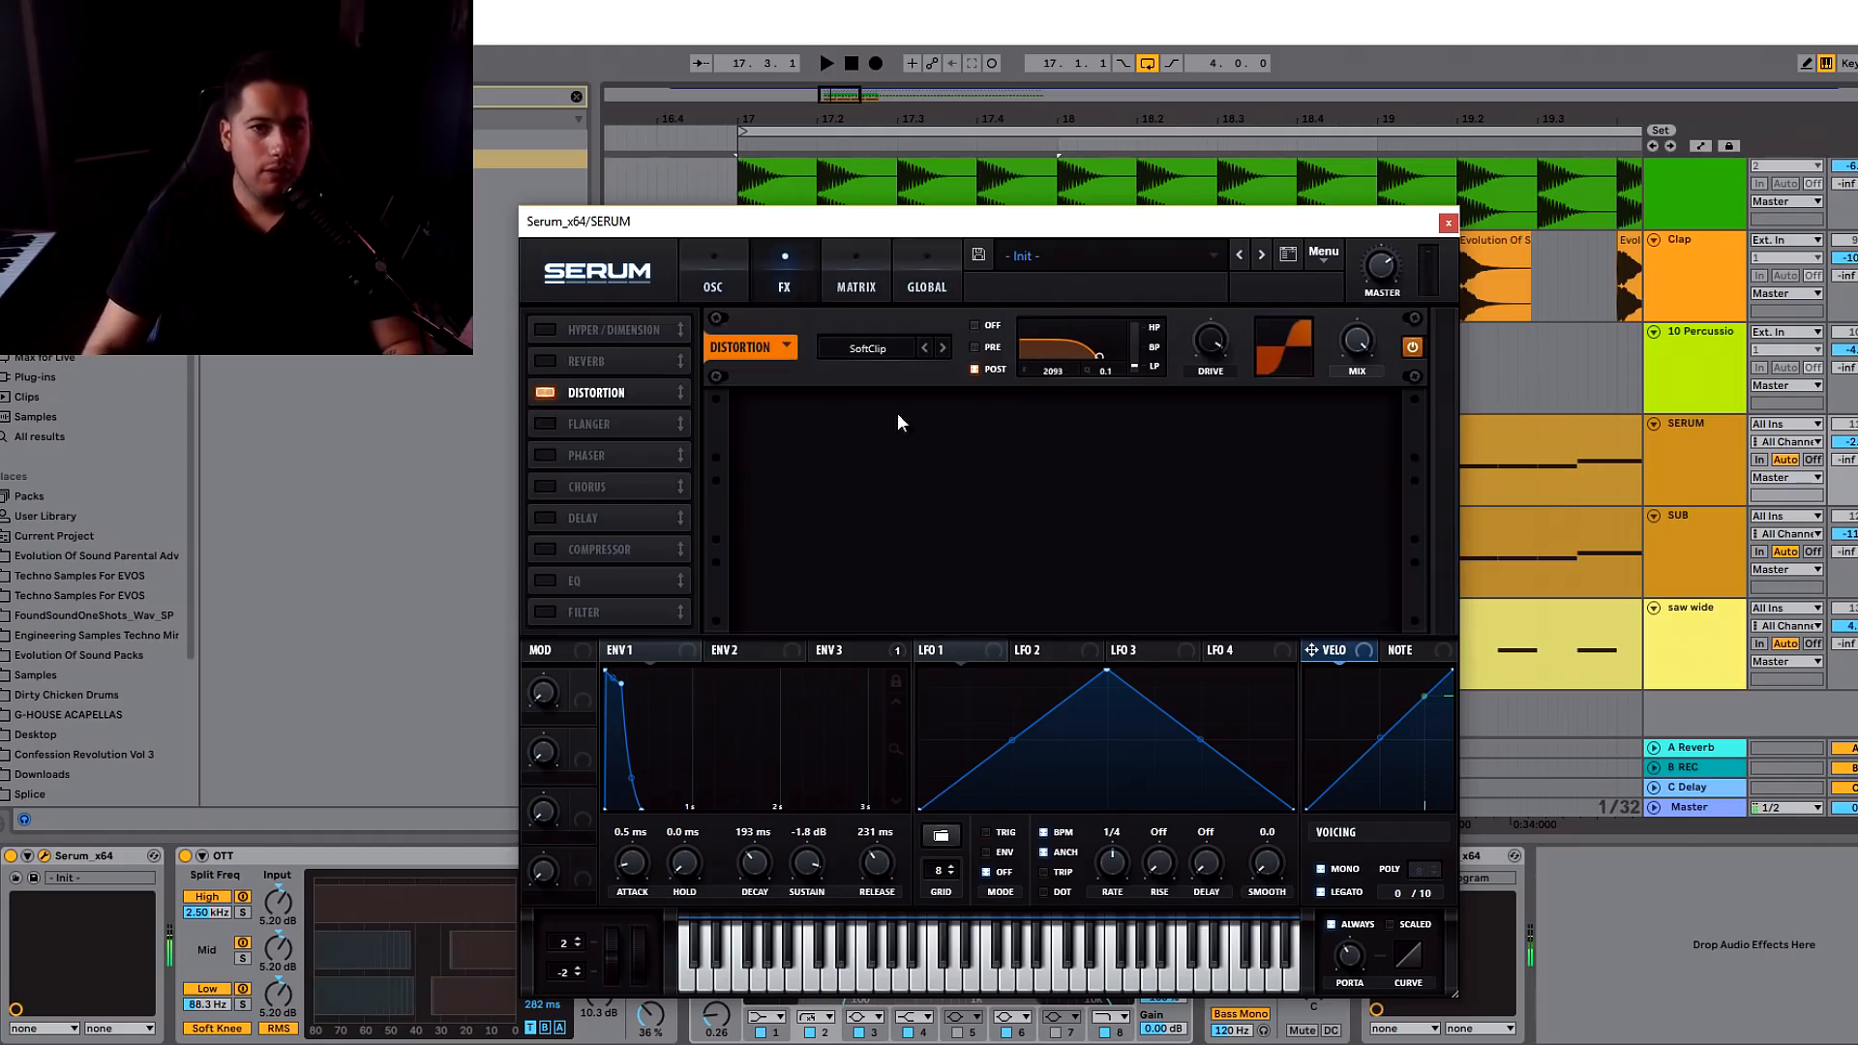
click(549, 392)
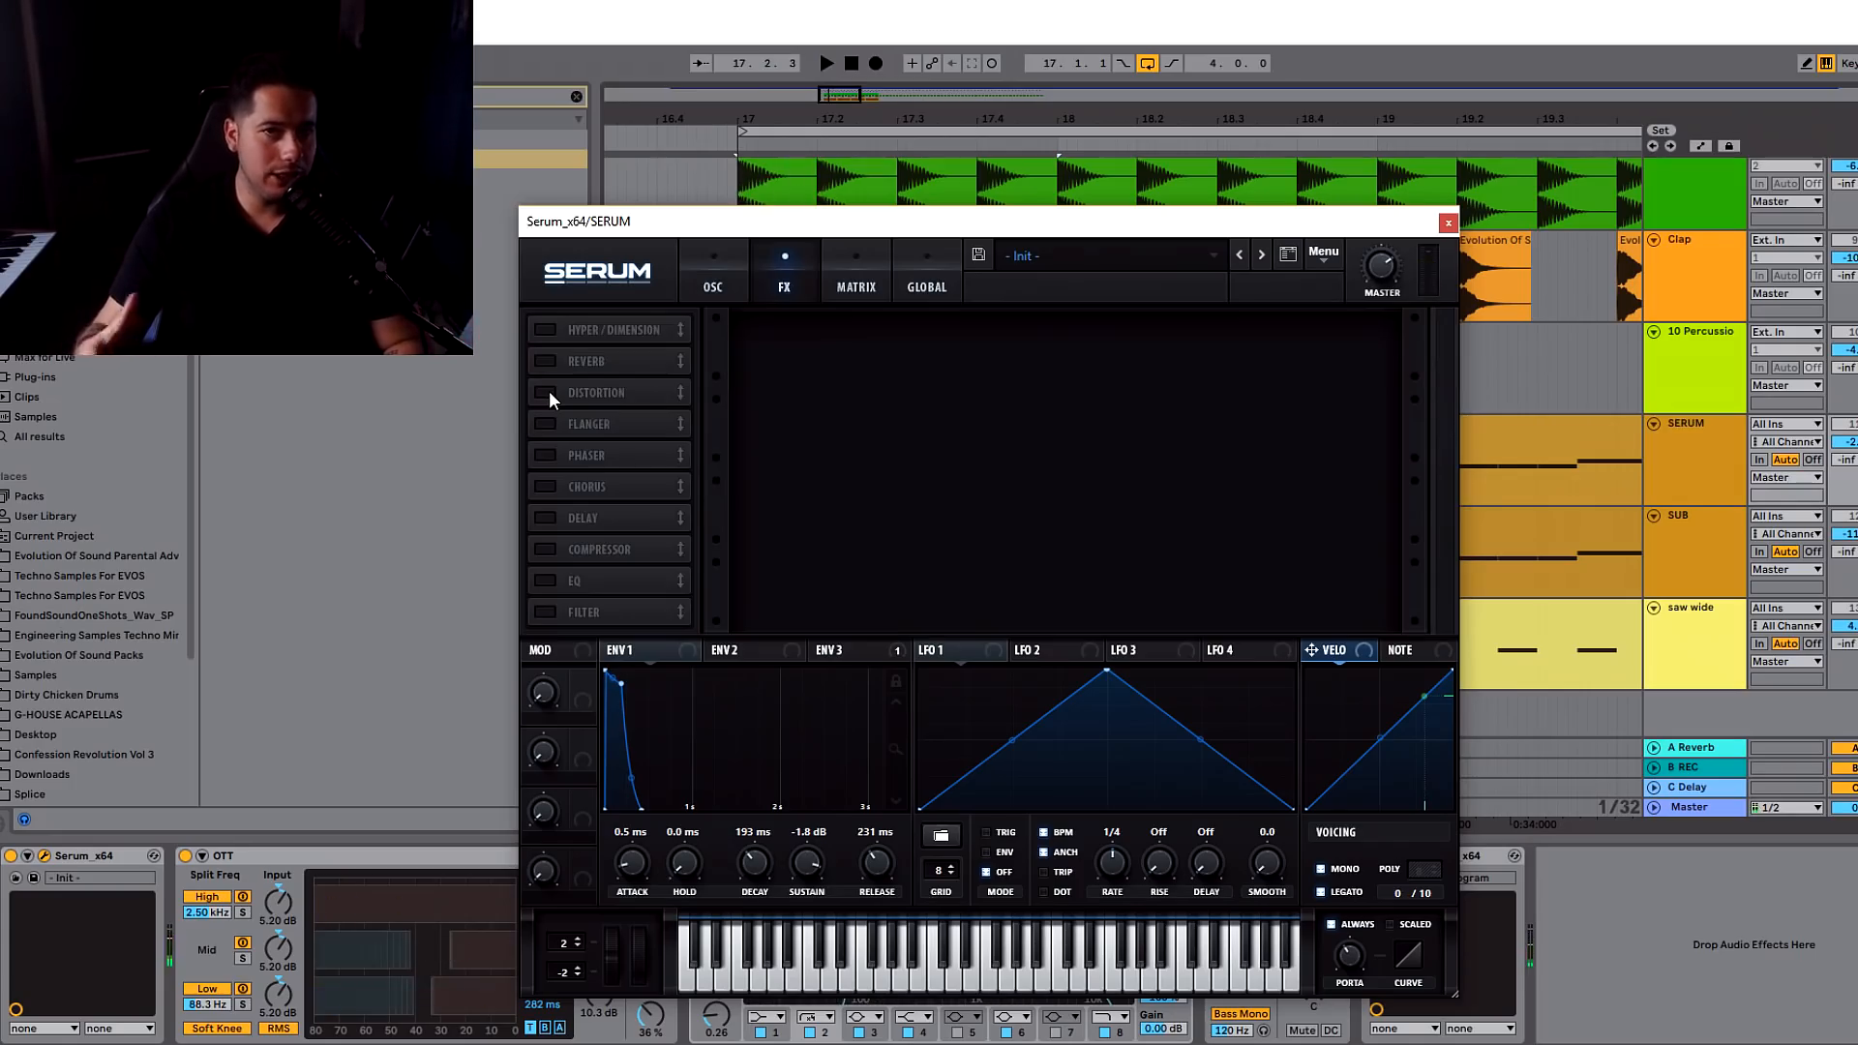
key(space)
click(549, 392)
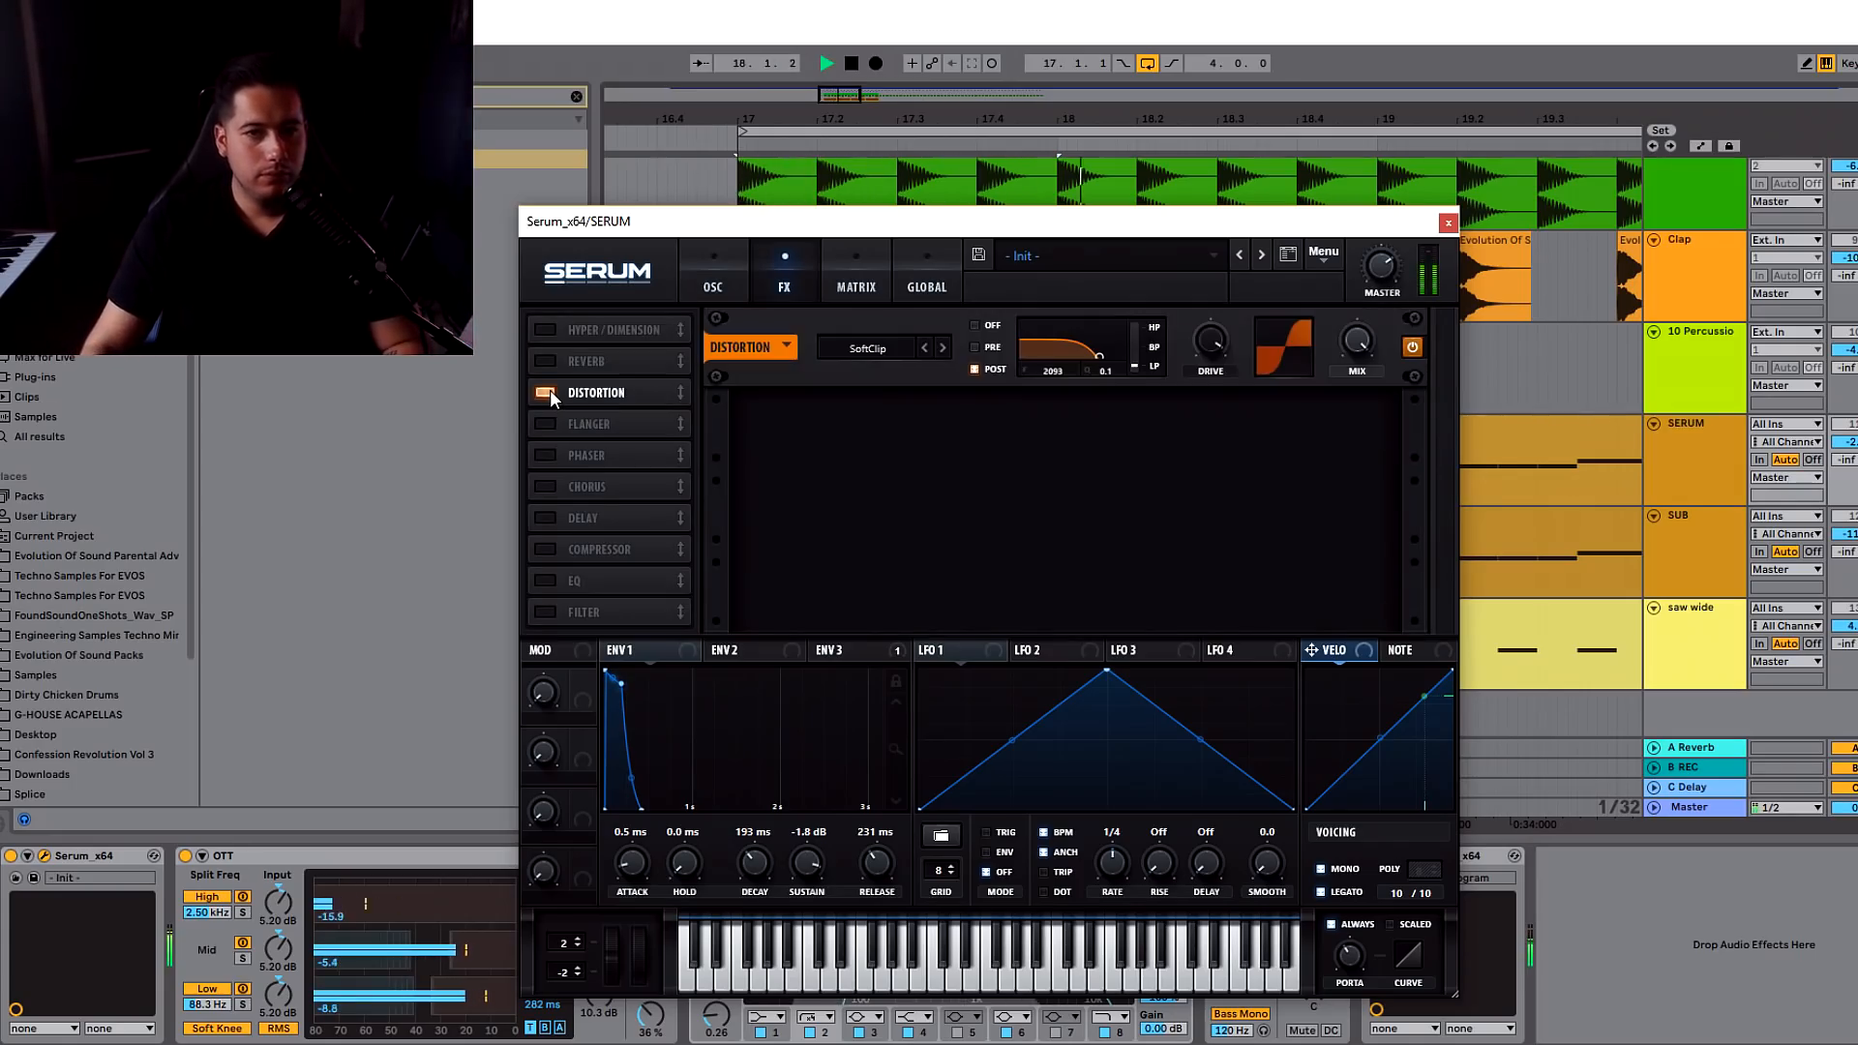
key(space)
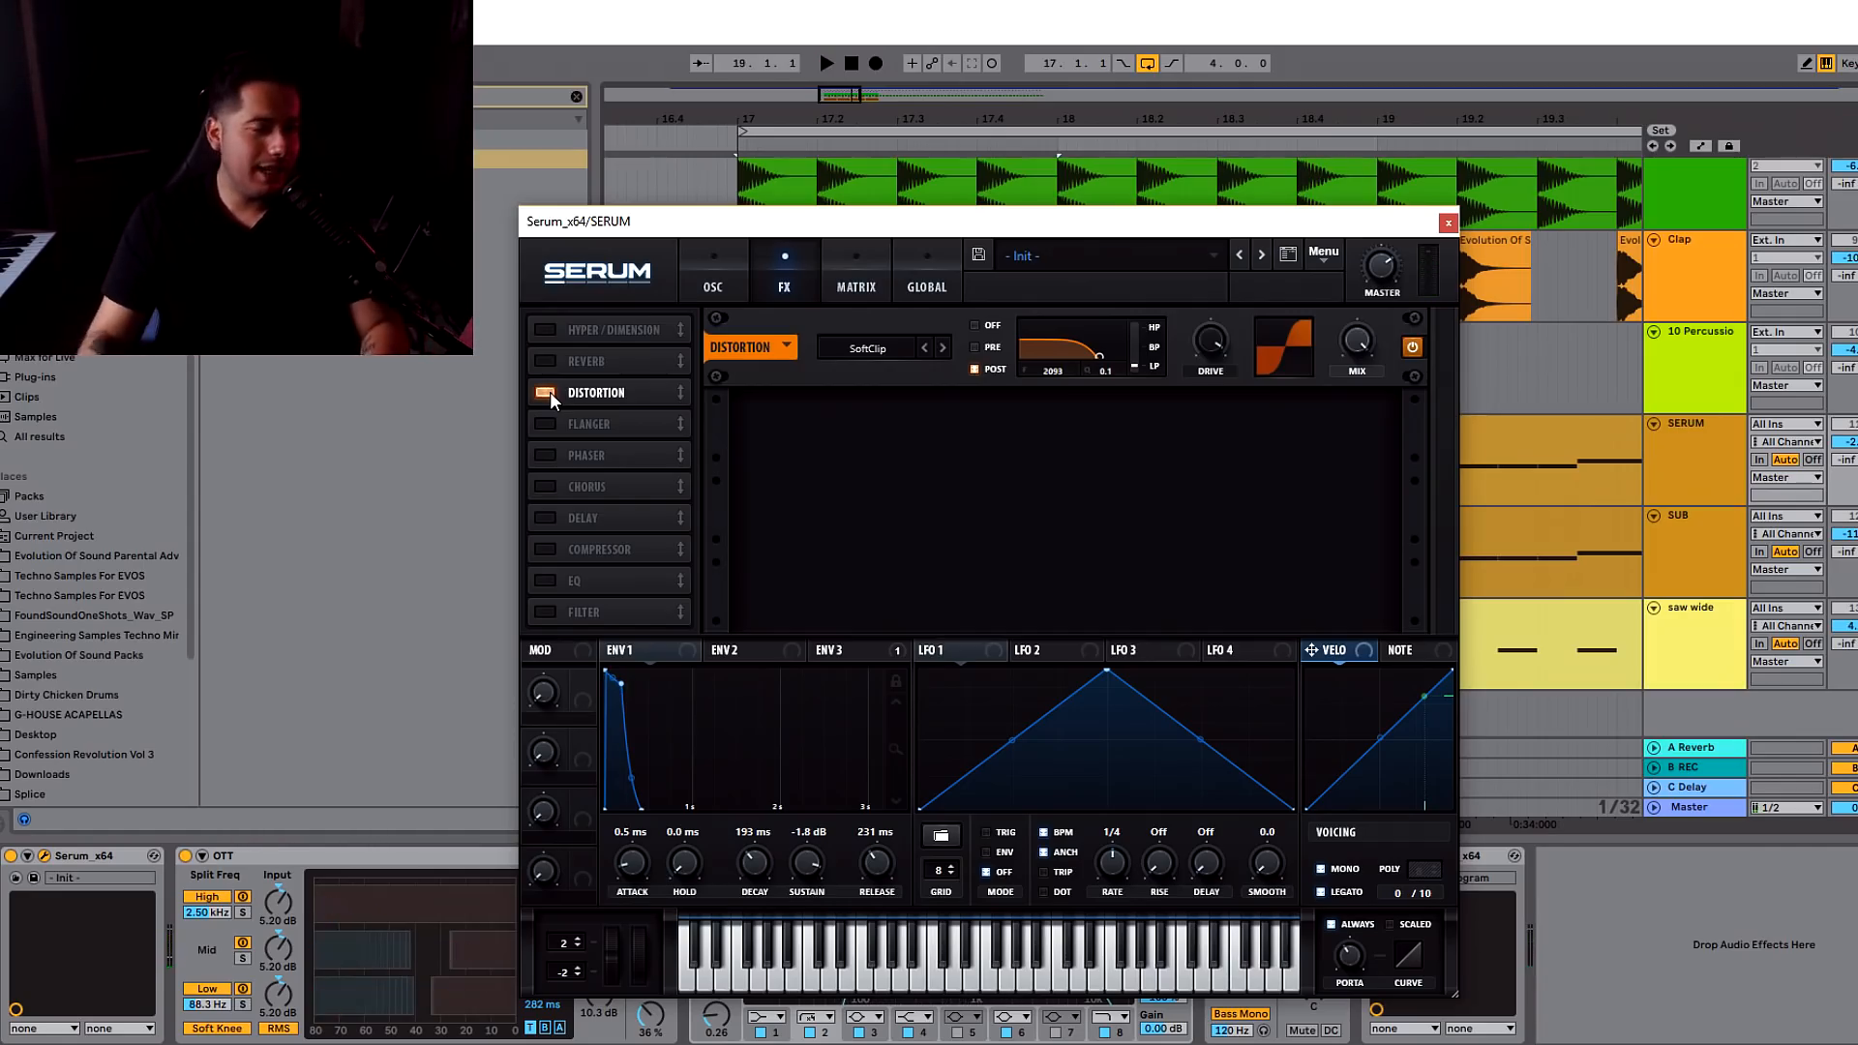
- Close Serum and listen to the SERUM track with OTT and EQ Eight bypassed, switching both back on to compare
key(space)
click(1448, 223)
key(space)
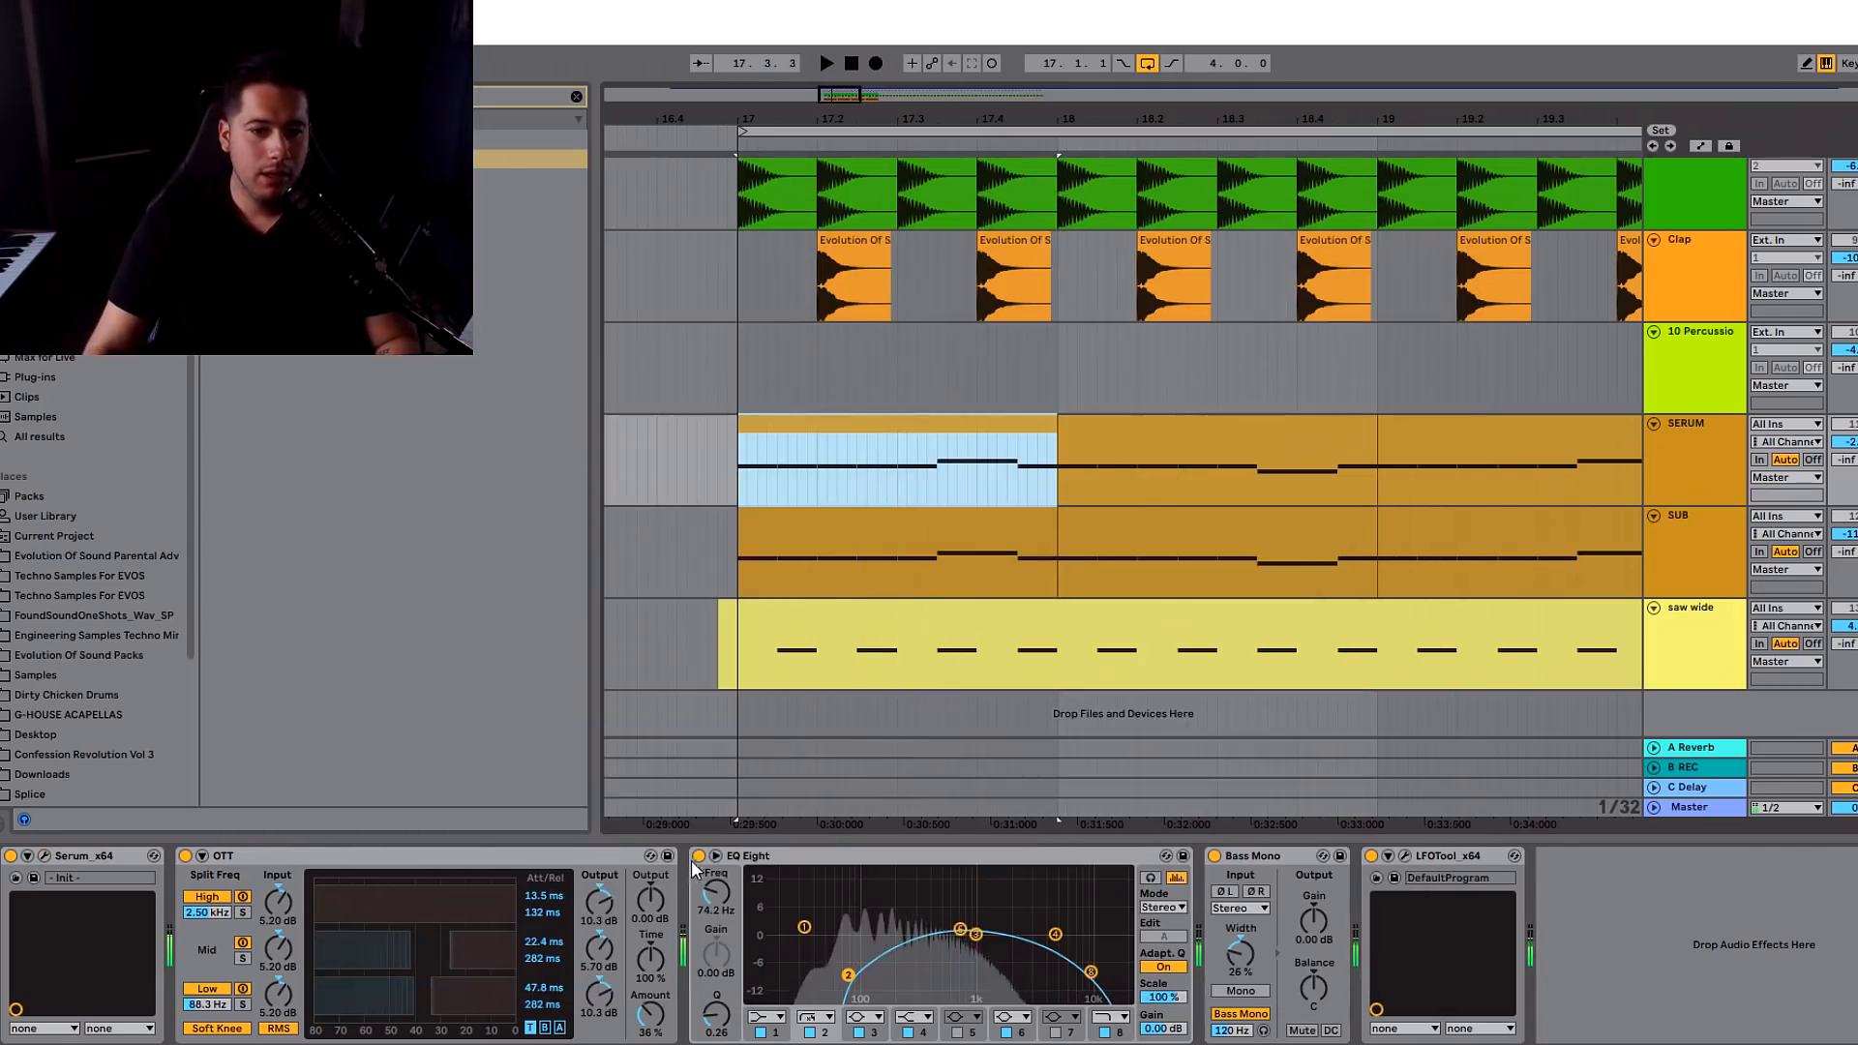
click(185, 855)
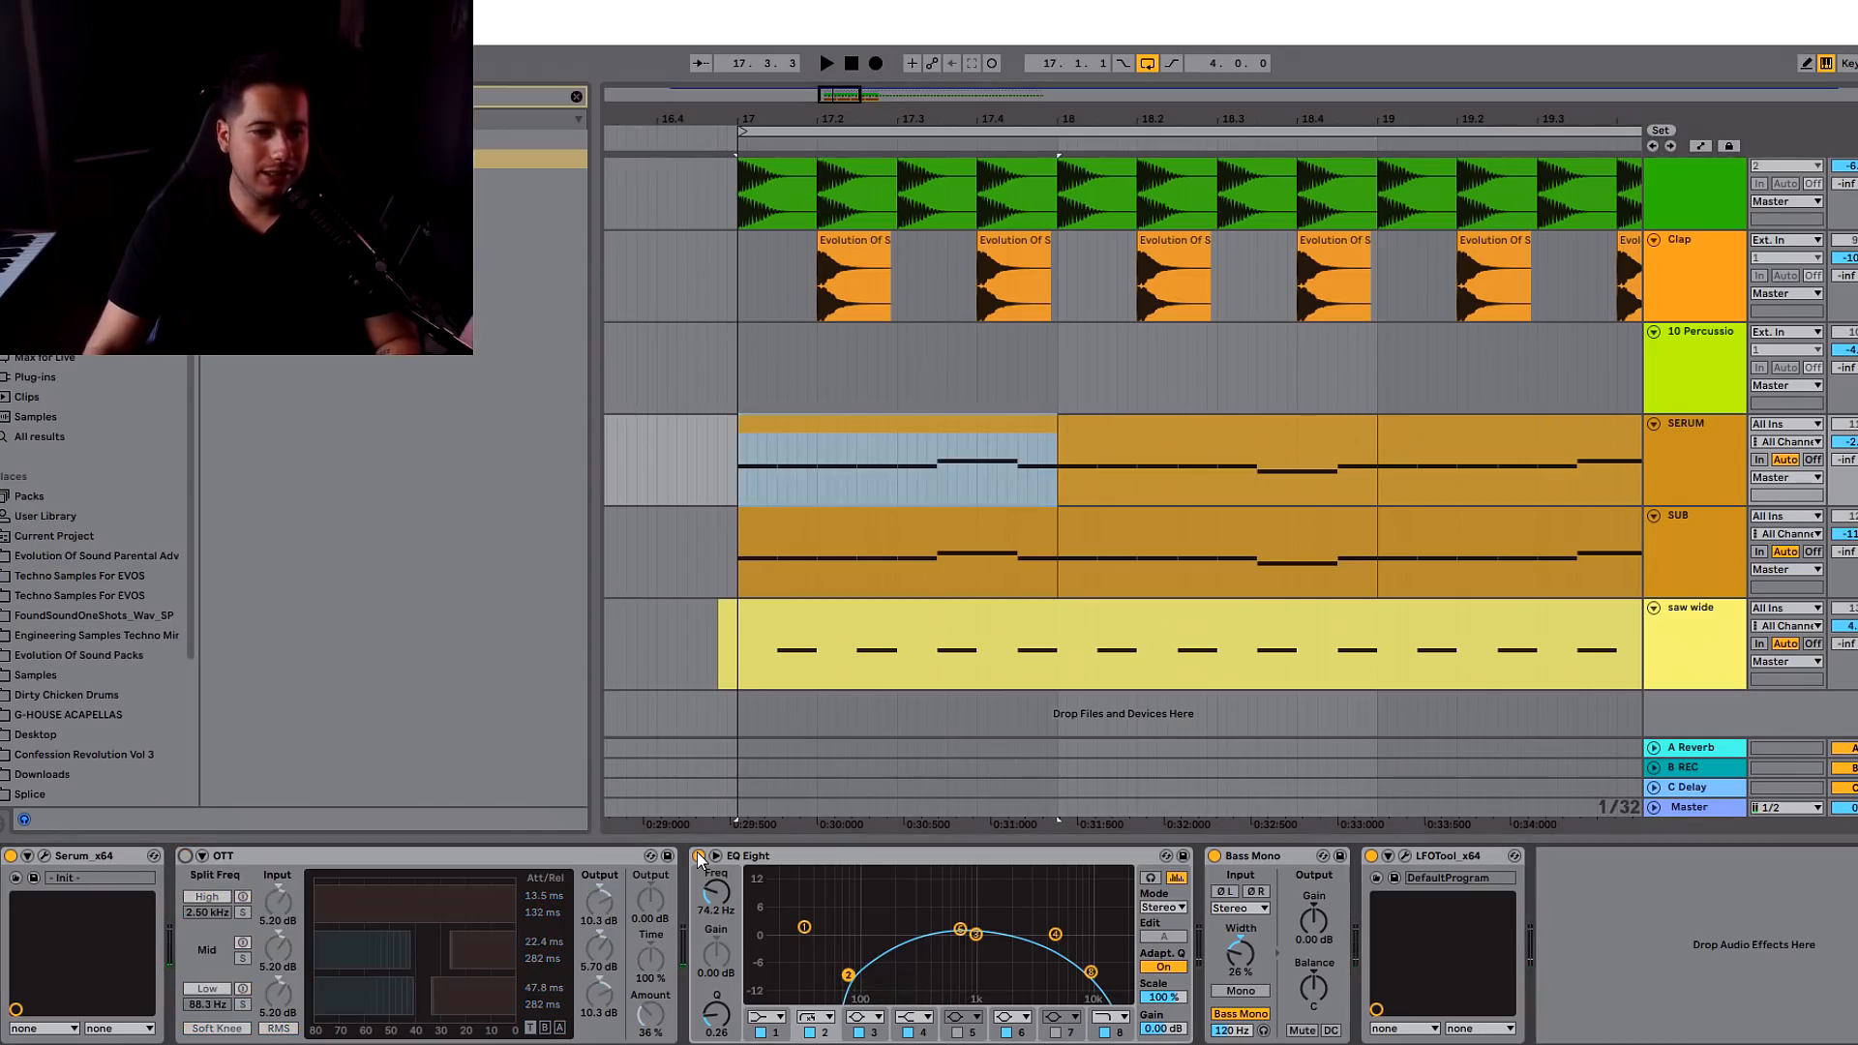
click(699, 855)
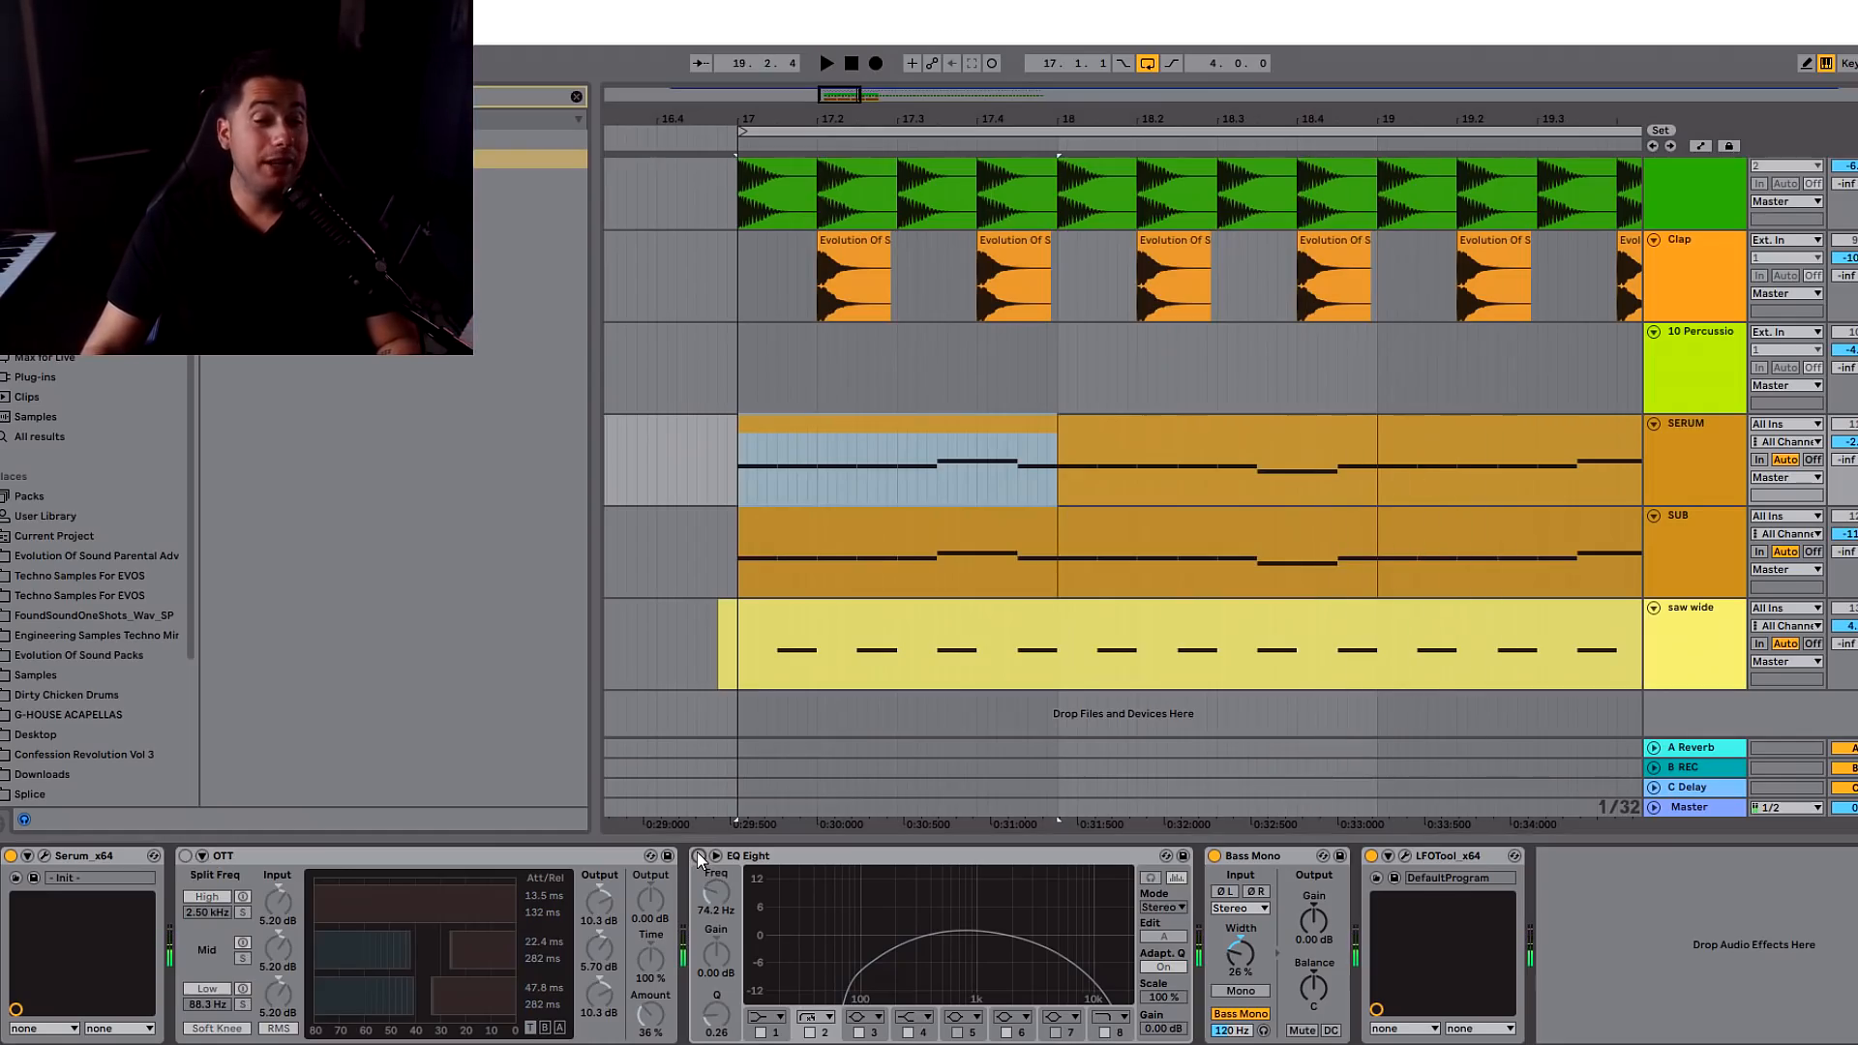
click(698, 857)
click(185, 856)
click(254, 859)
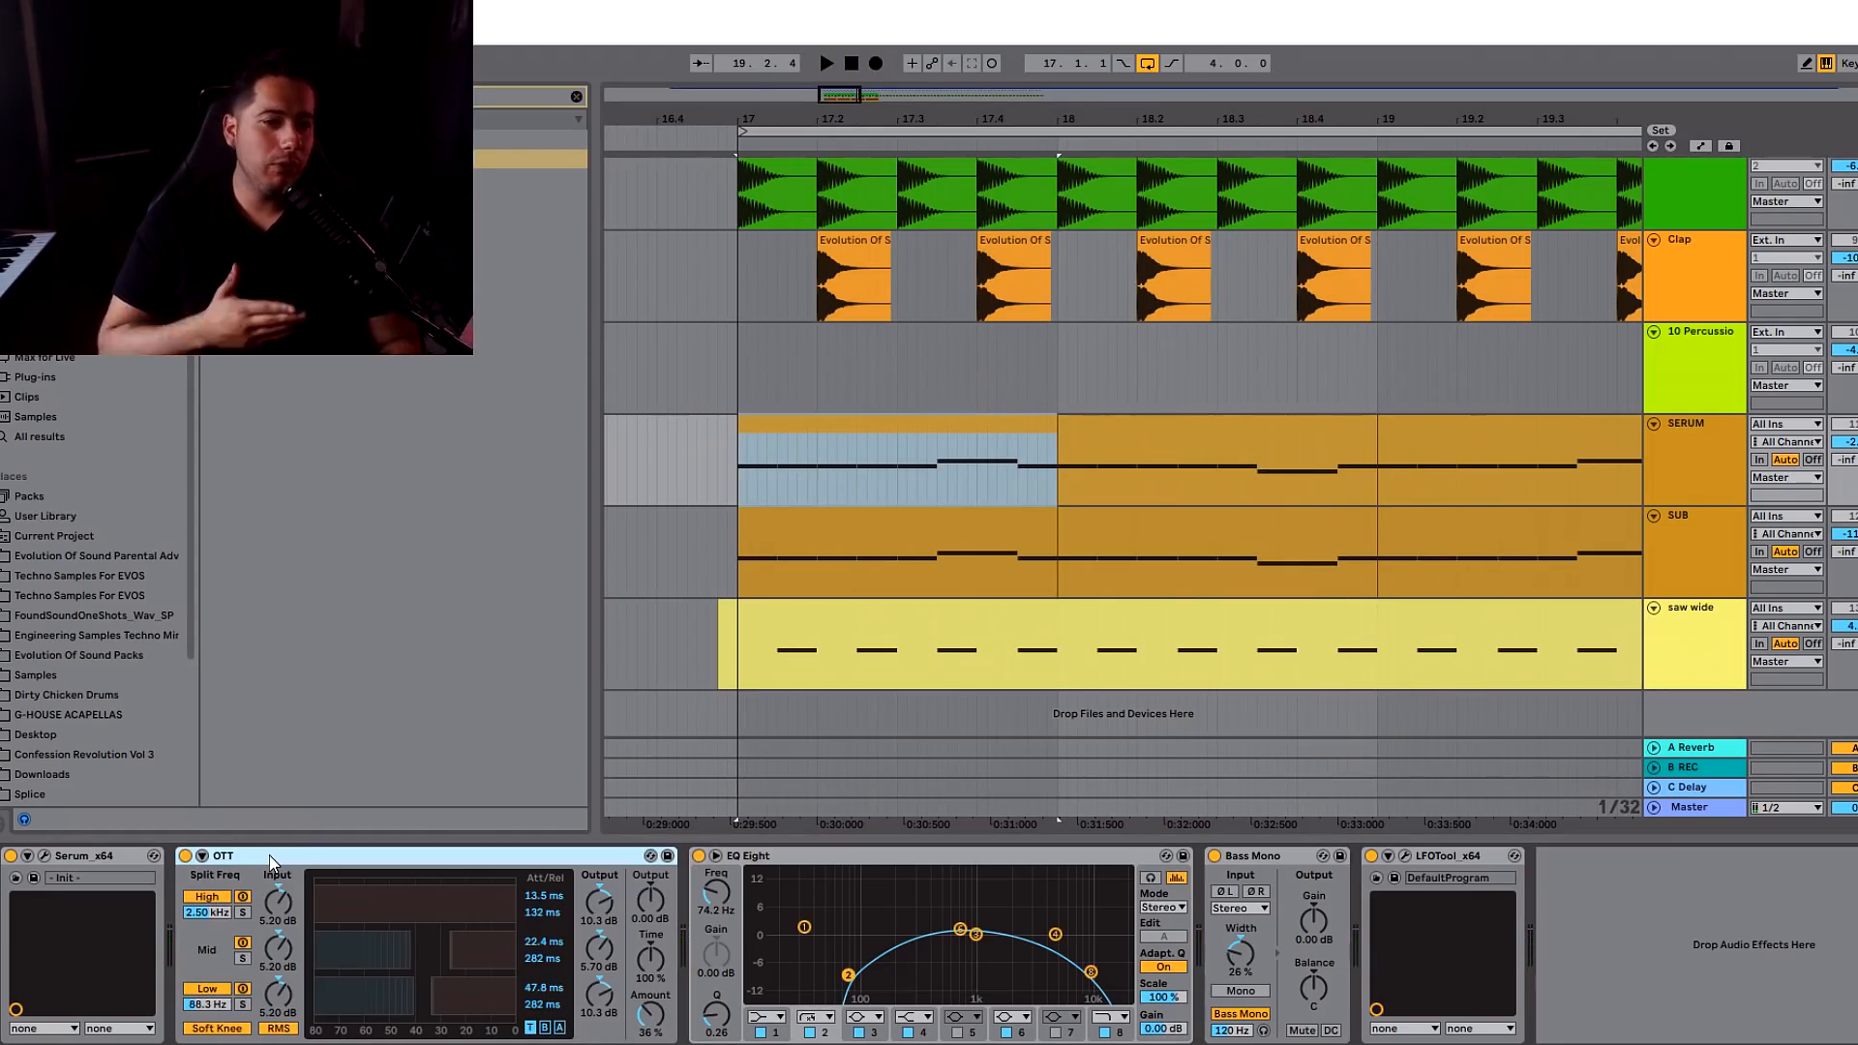
key(space)
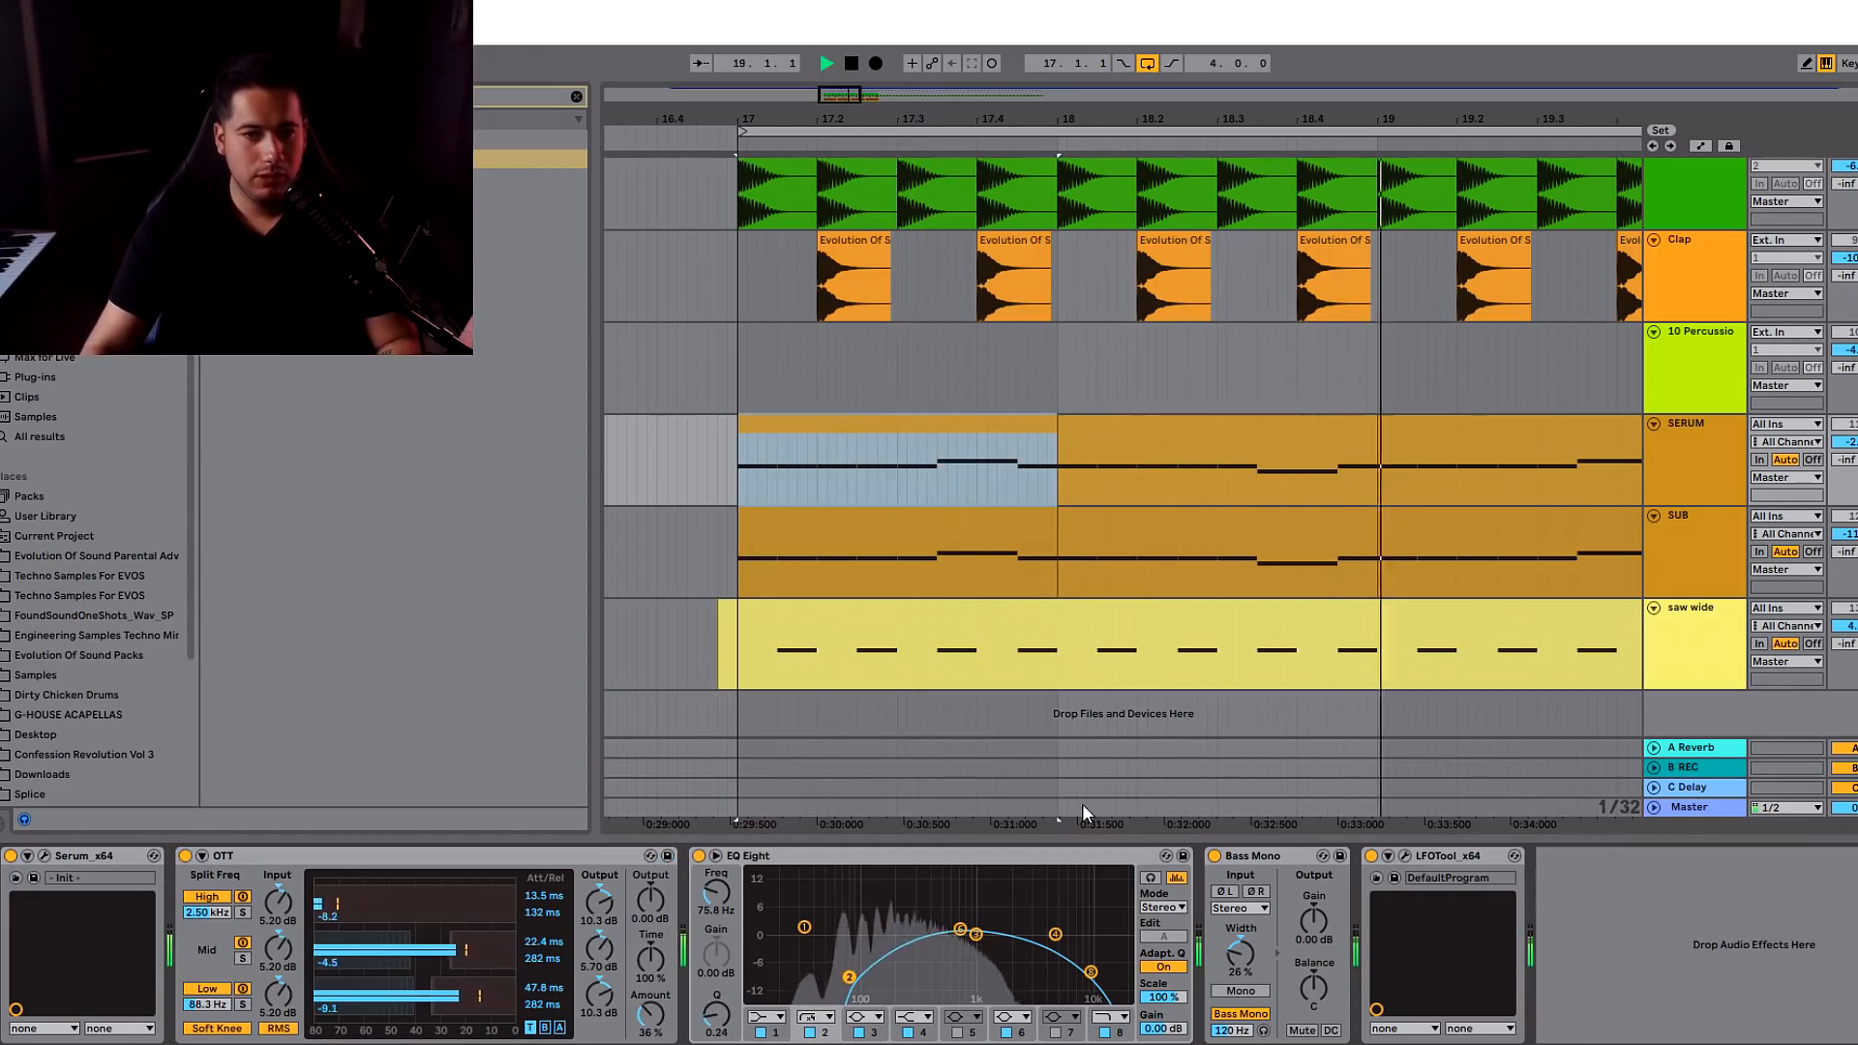
- Select the first clip on the SUB track and listen to its bassline
click(1697, 526)
key(space)
click(974, 518)
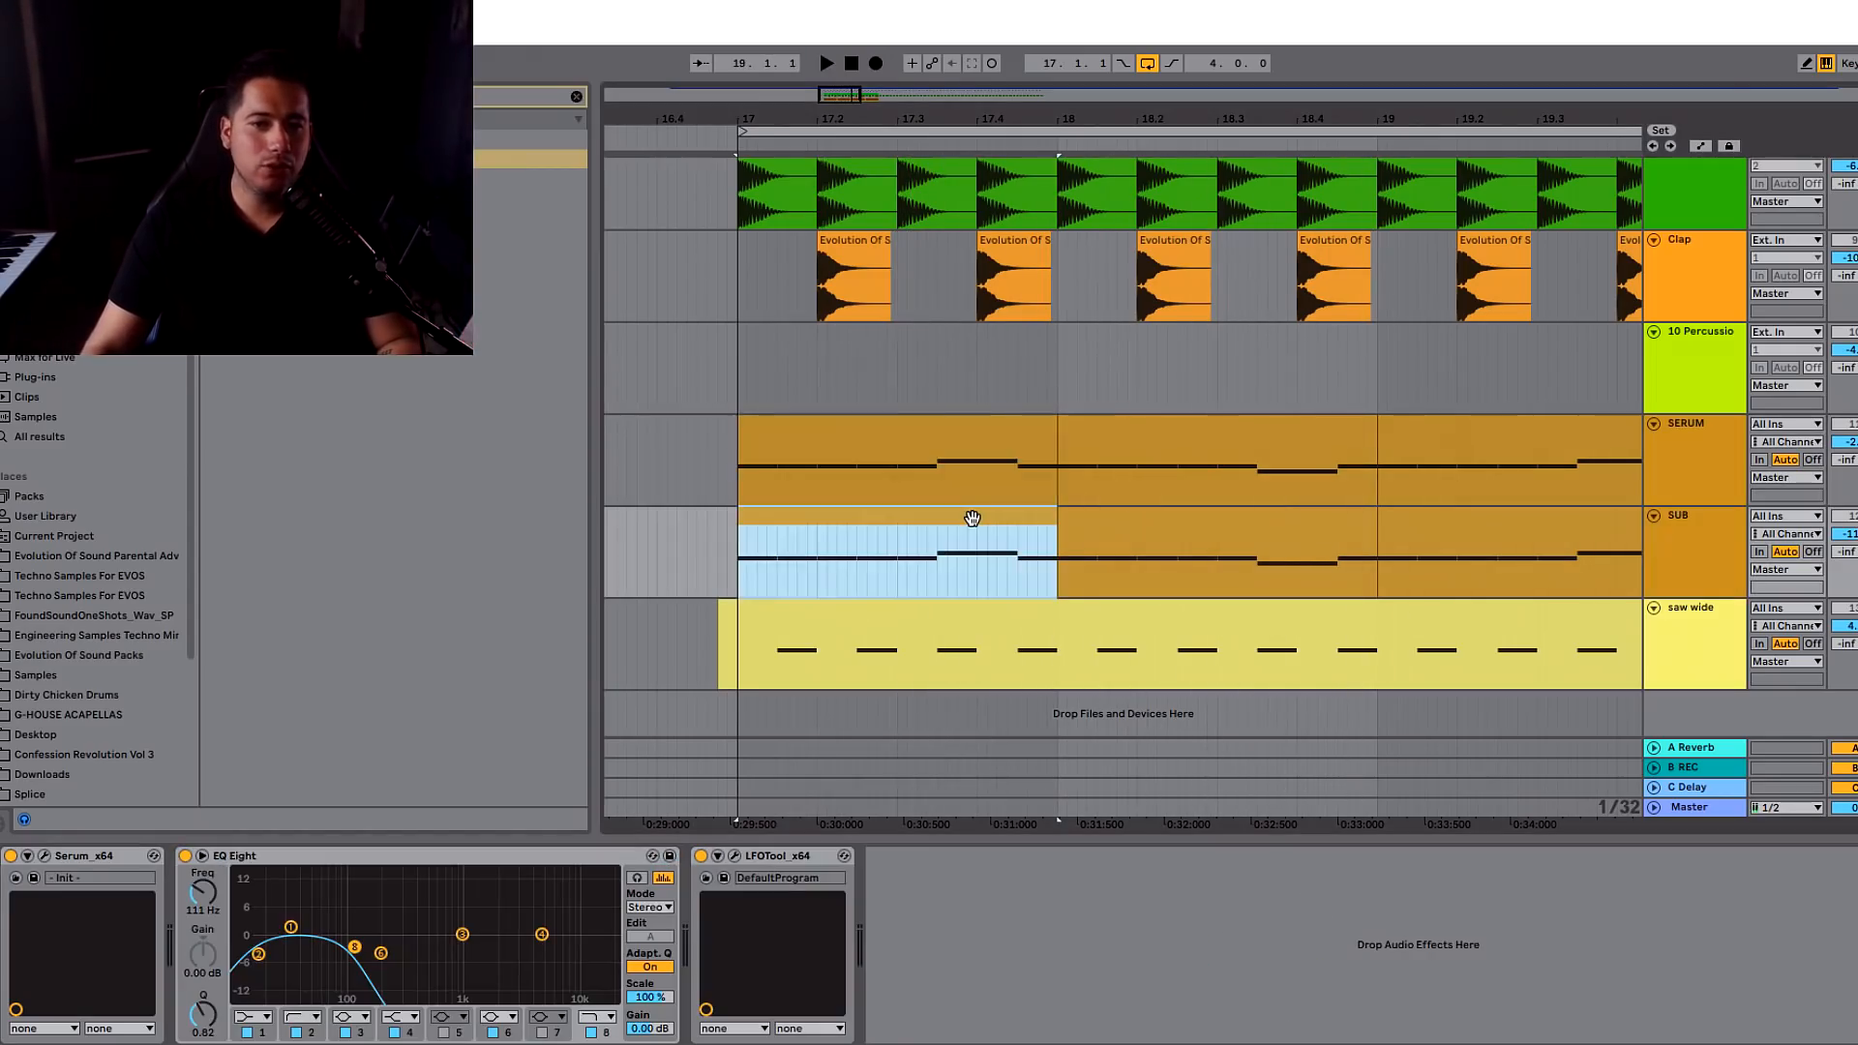
key(space)
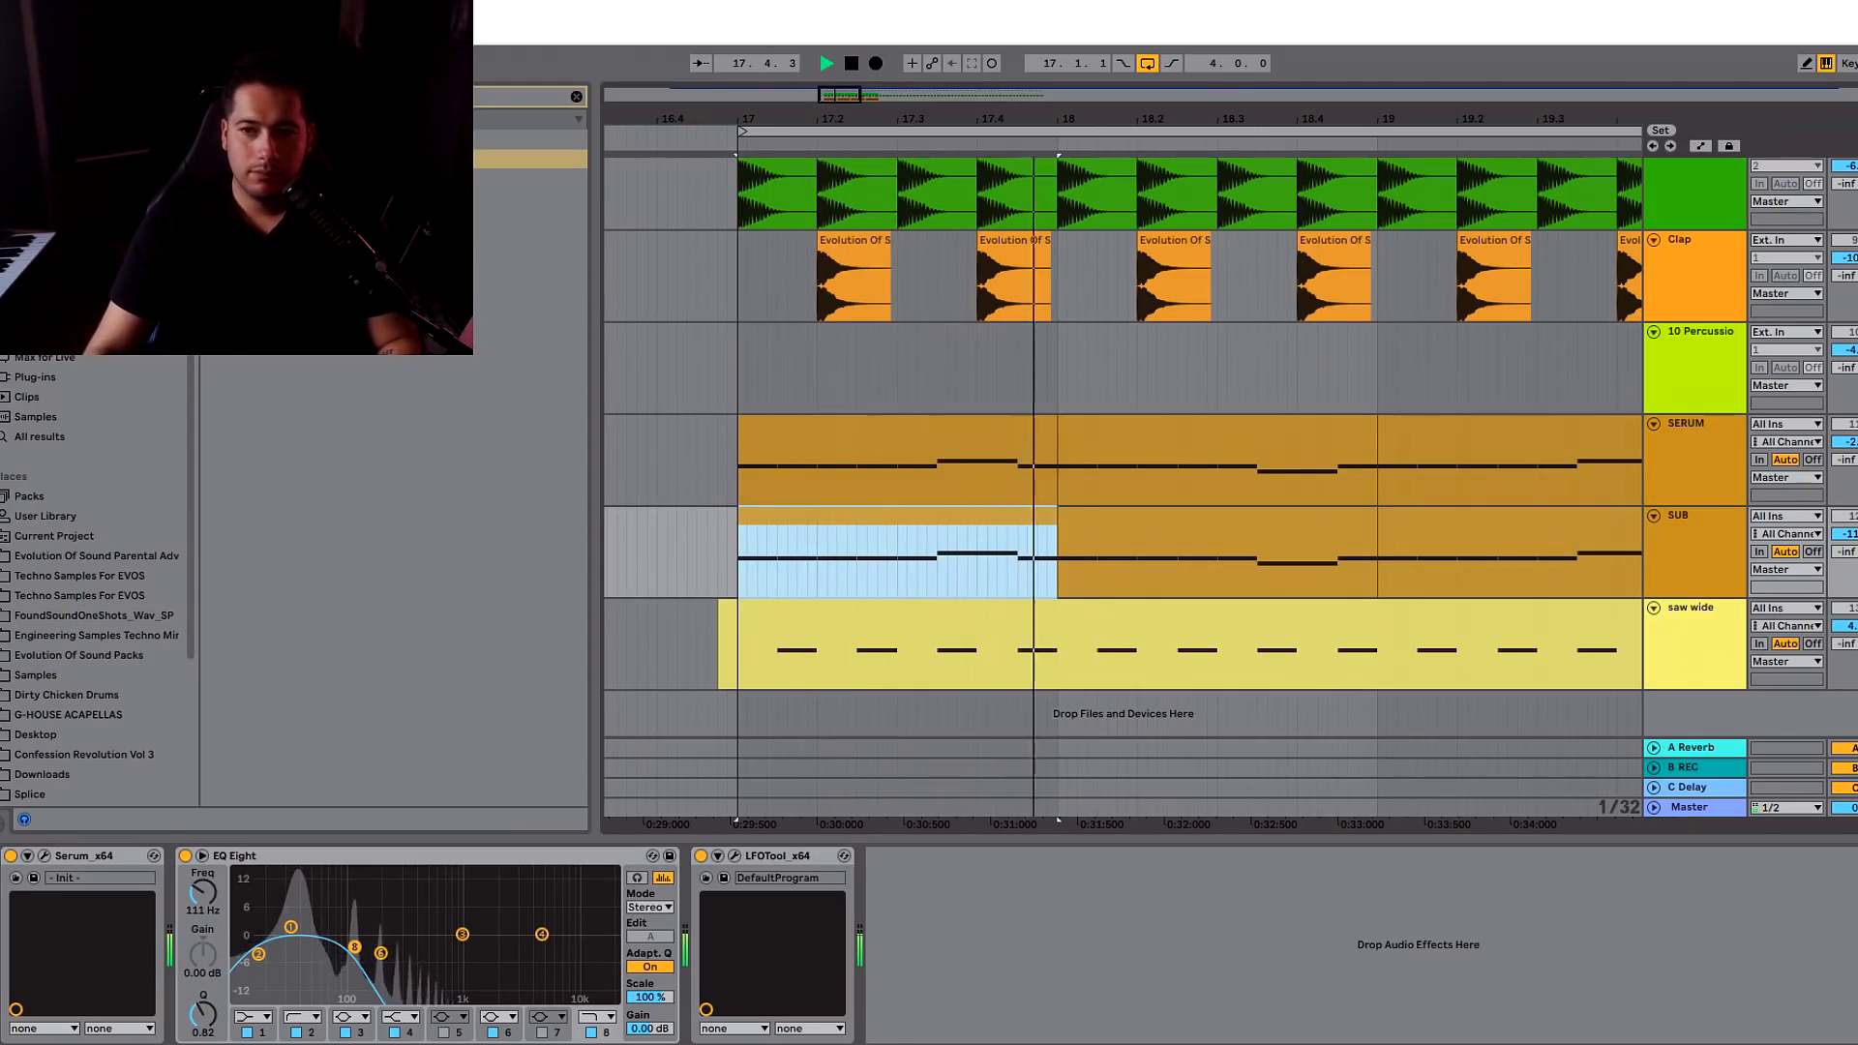
- Open the SUB track's Serum, reload the Analog Basic Shapes wavetable in oscillator A, and play it
click(44, 856)
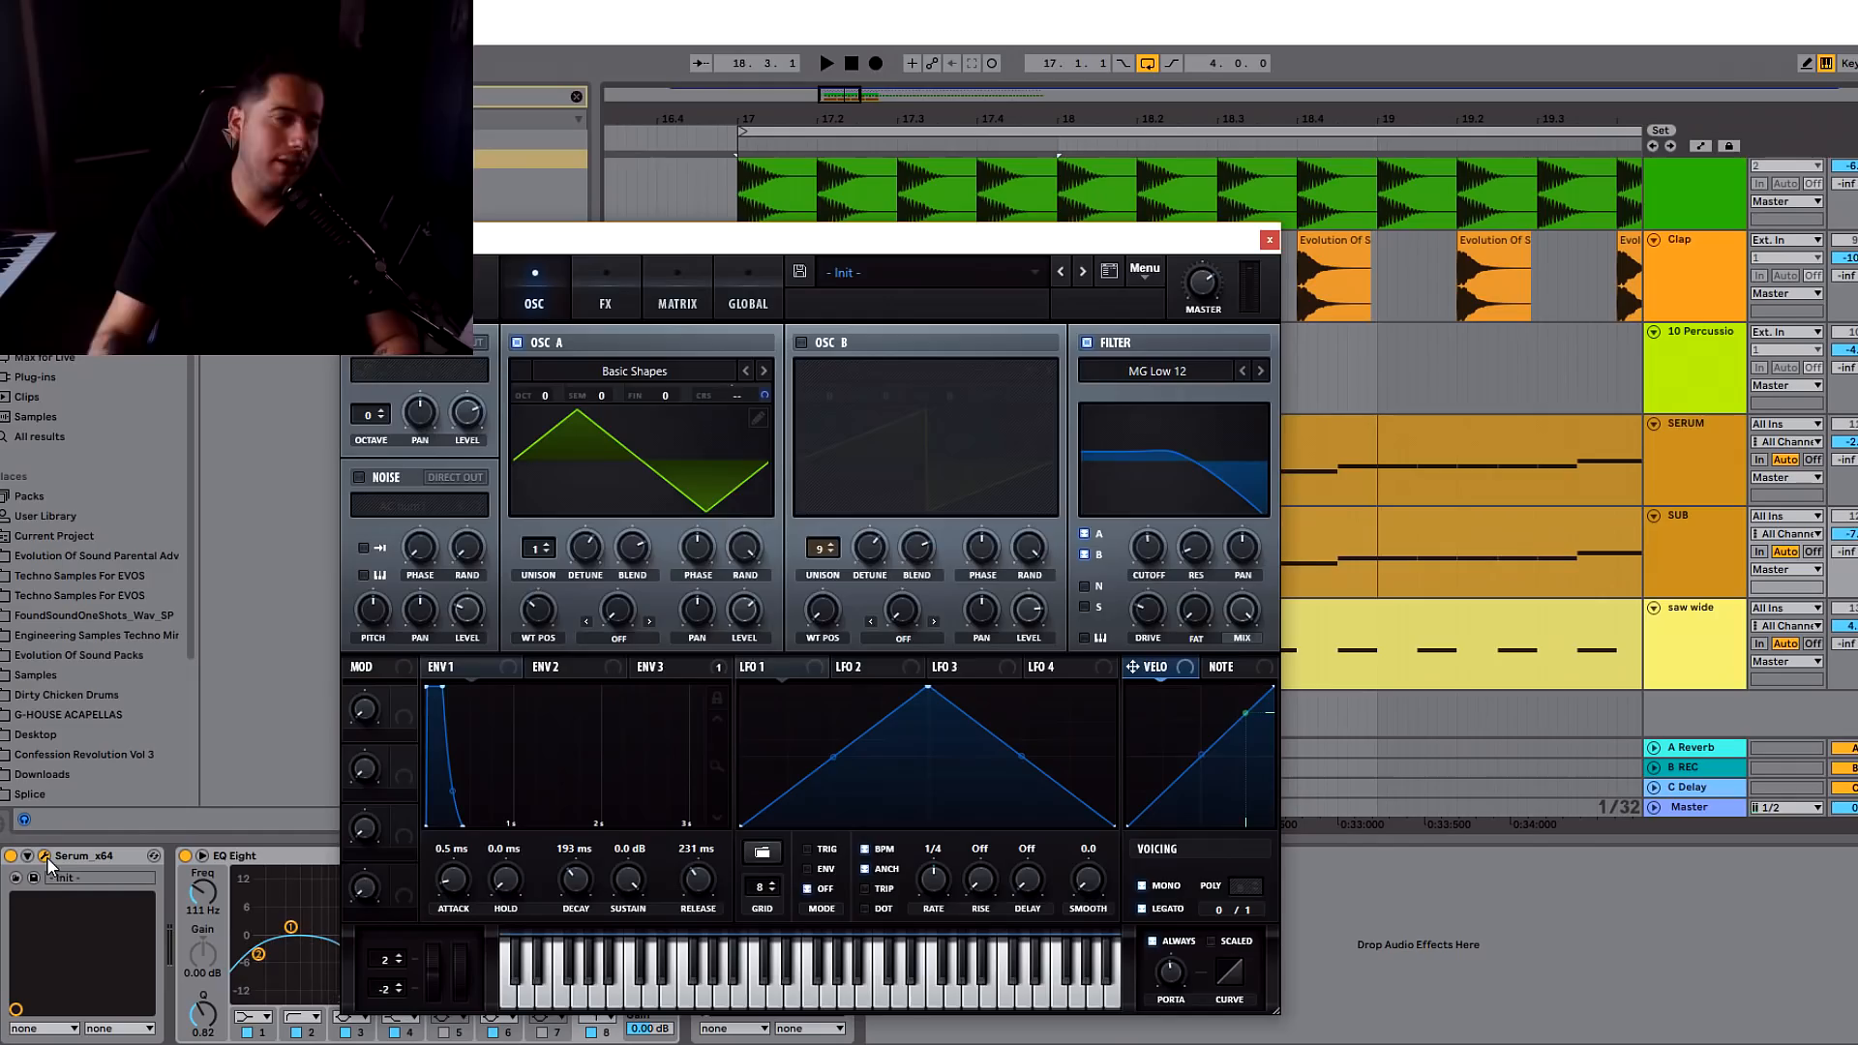
click(546, 459)
mouse_move(573, 393)
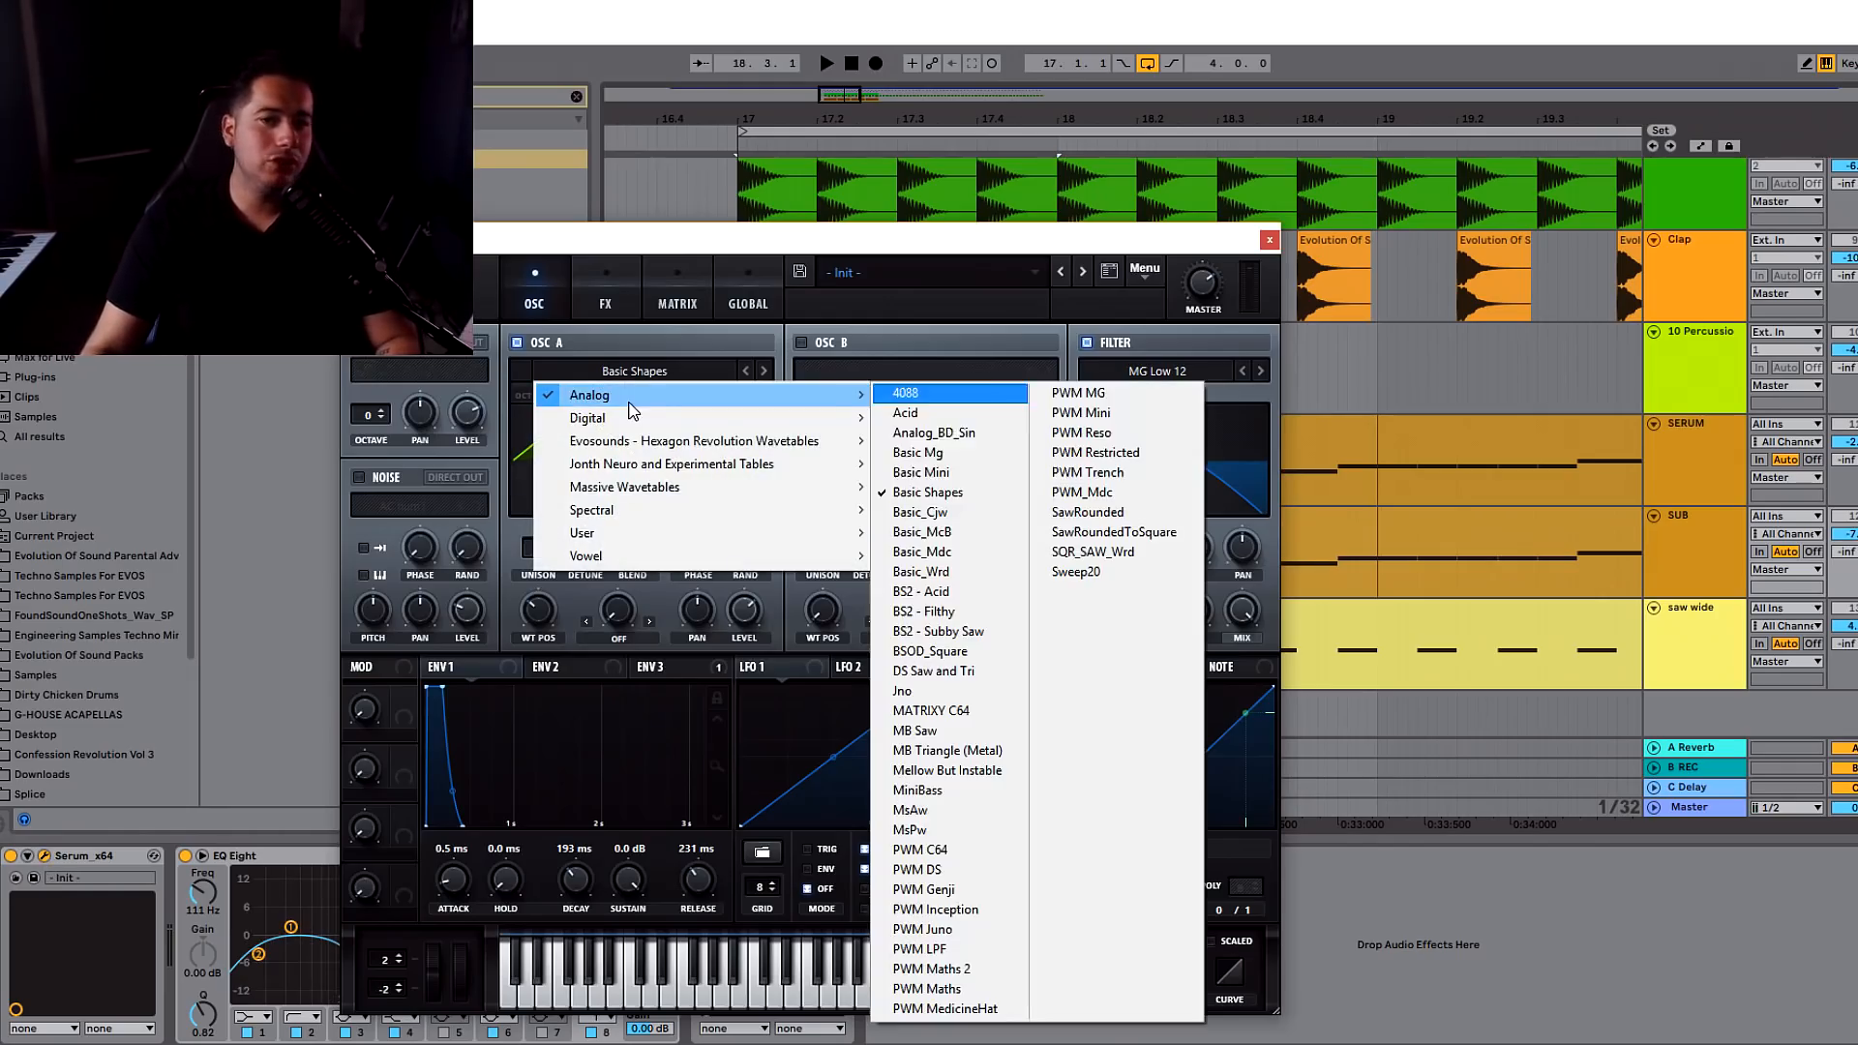
click(944, 493)
key(space)
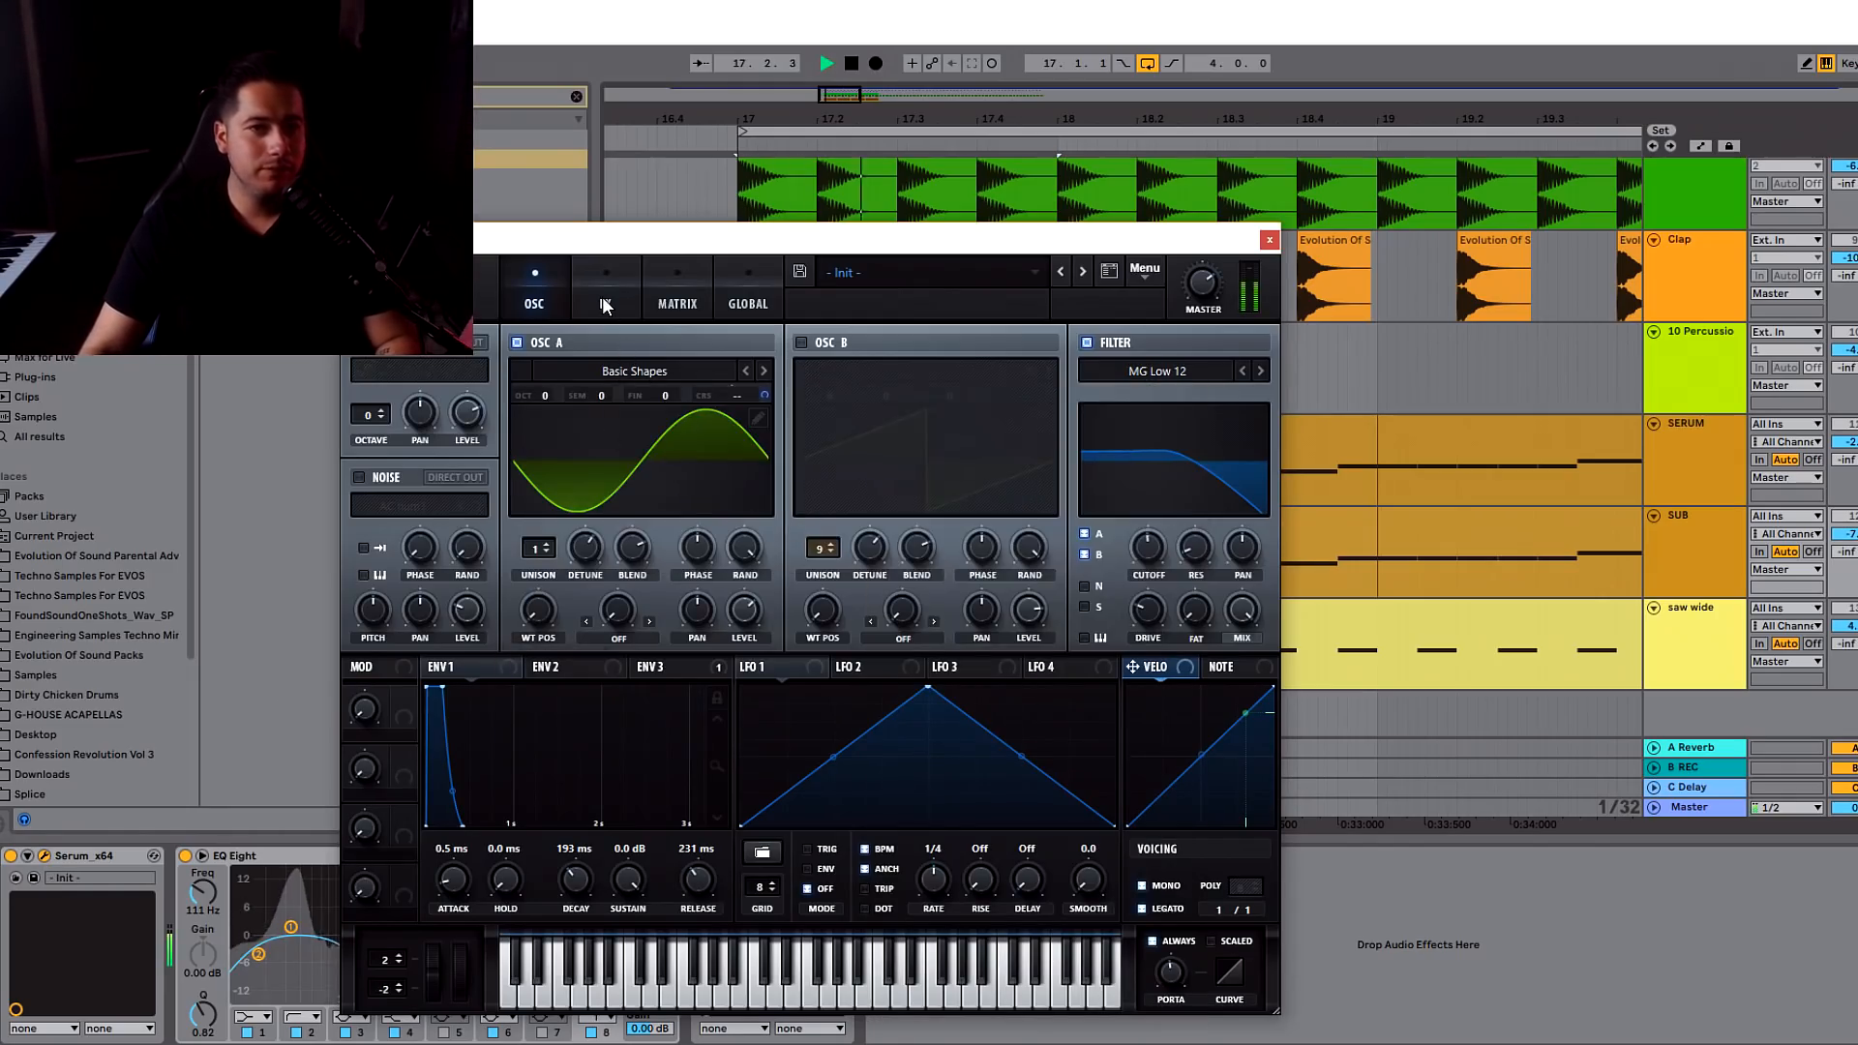
- Raise oscillator A's wavetable position in the SUB track's Serum while the bassline plays
click(605, 306)
click(542, 300)
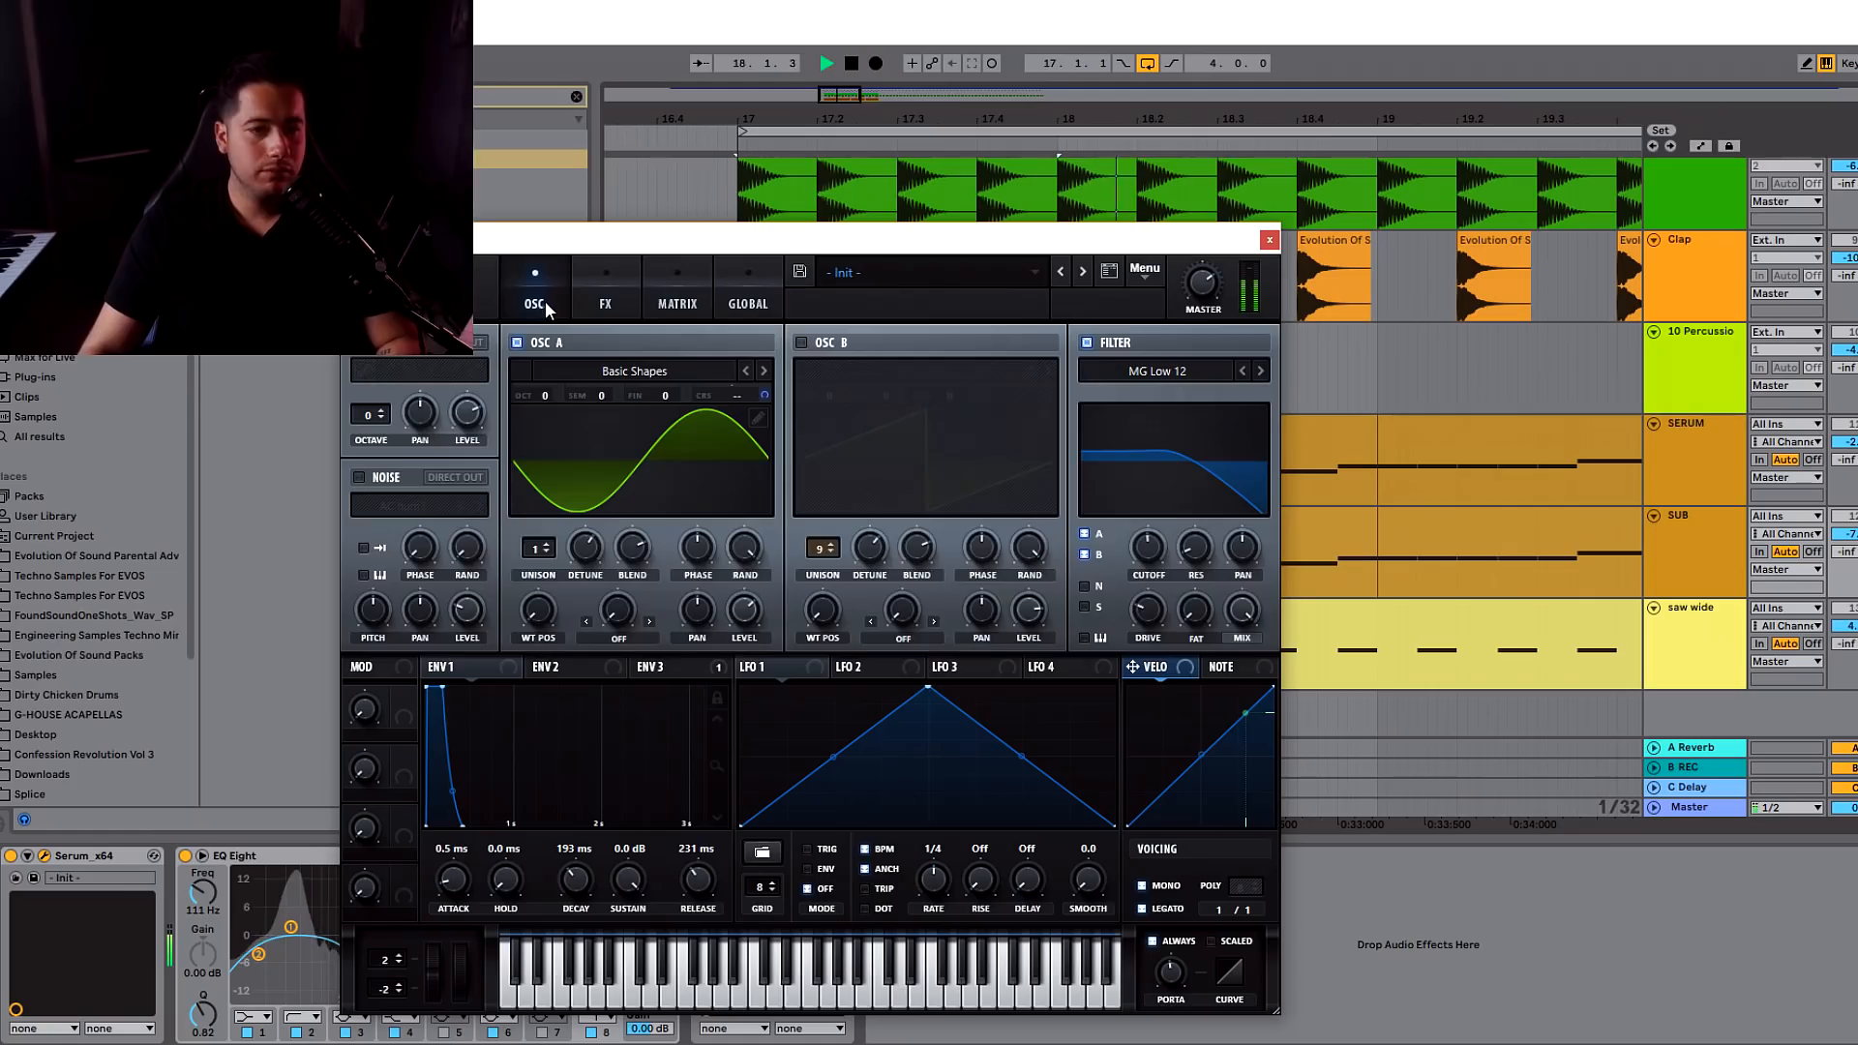
drag(538, 608, 556, 570)
- Enable the Diode 1 distortion effect in the SUB track's Serum, leaving reverb off, and close the plugin
click(612, 301)
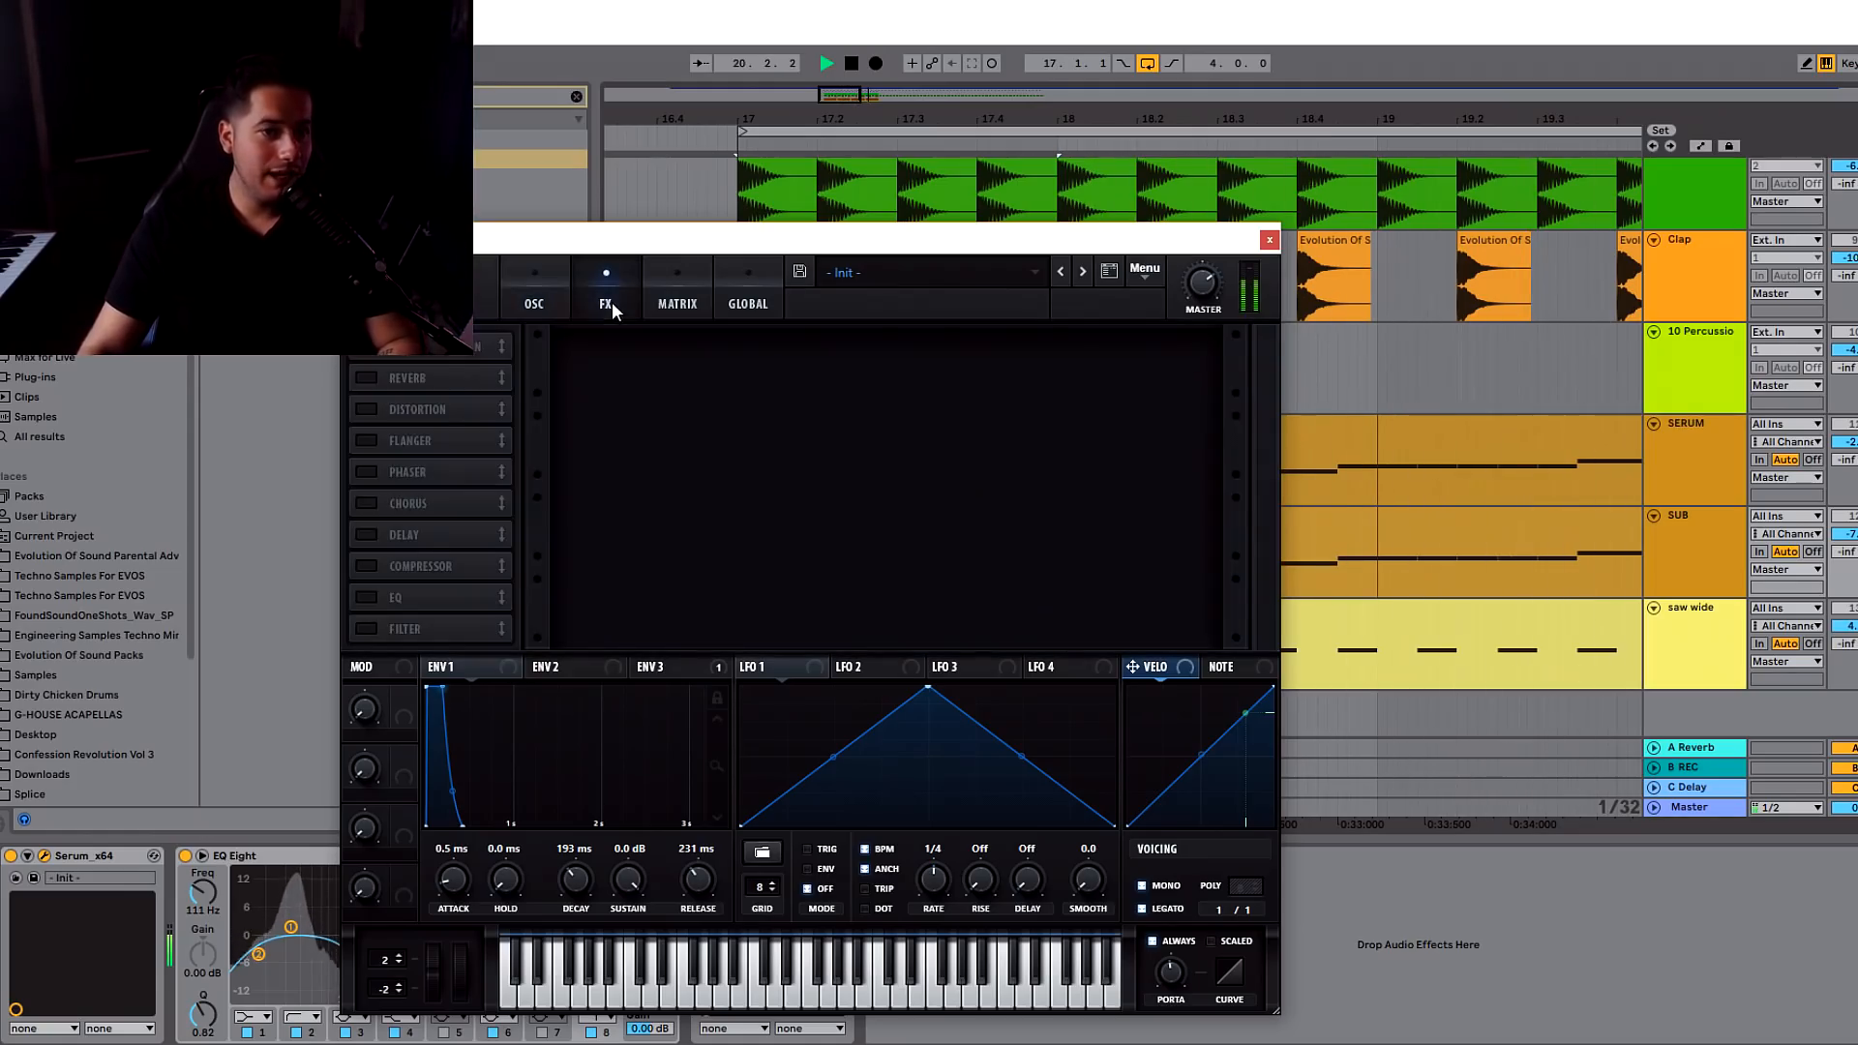
click(365, 378)
click(365, 379)
click(366, 409)
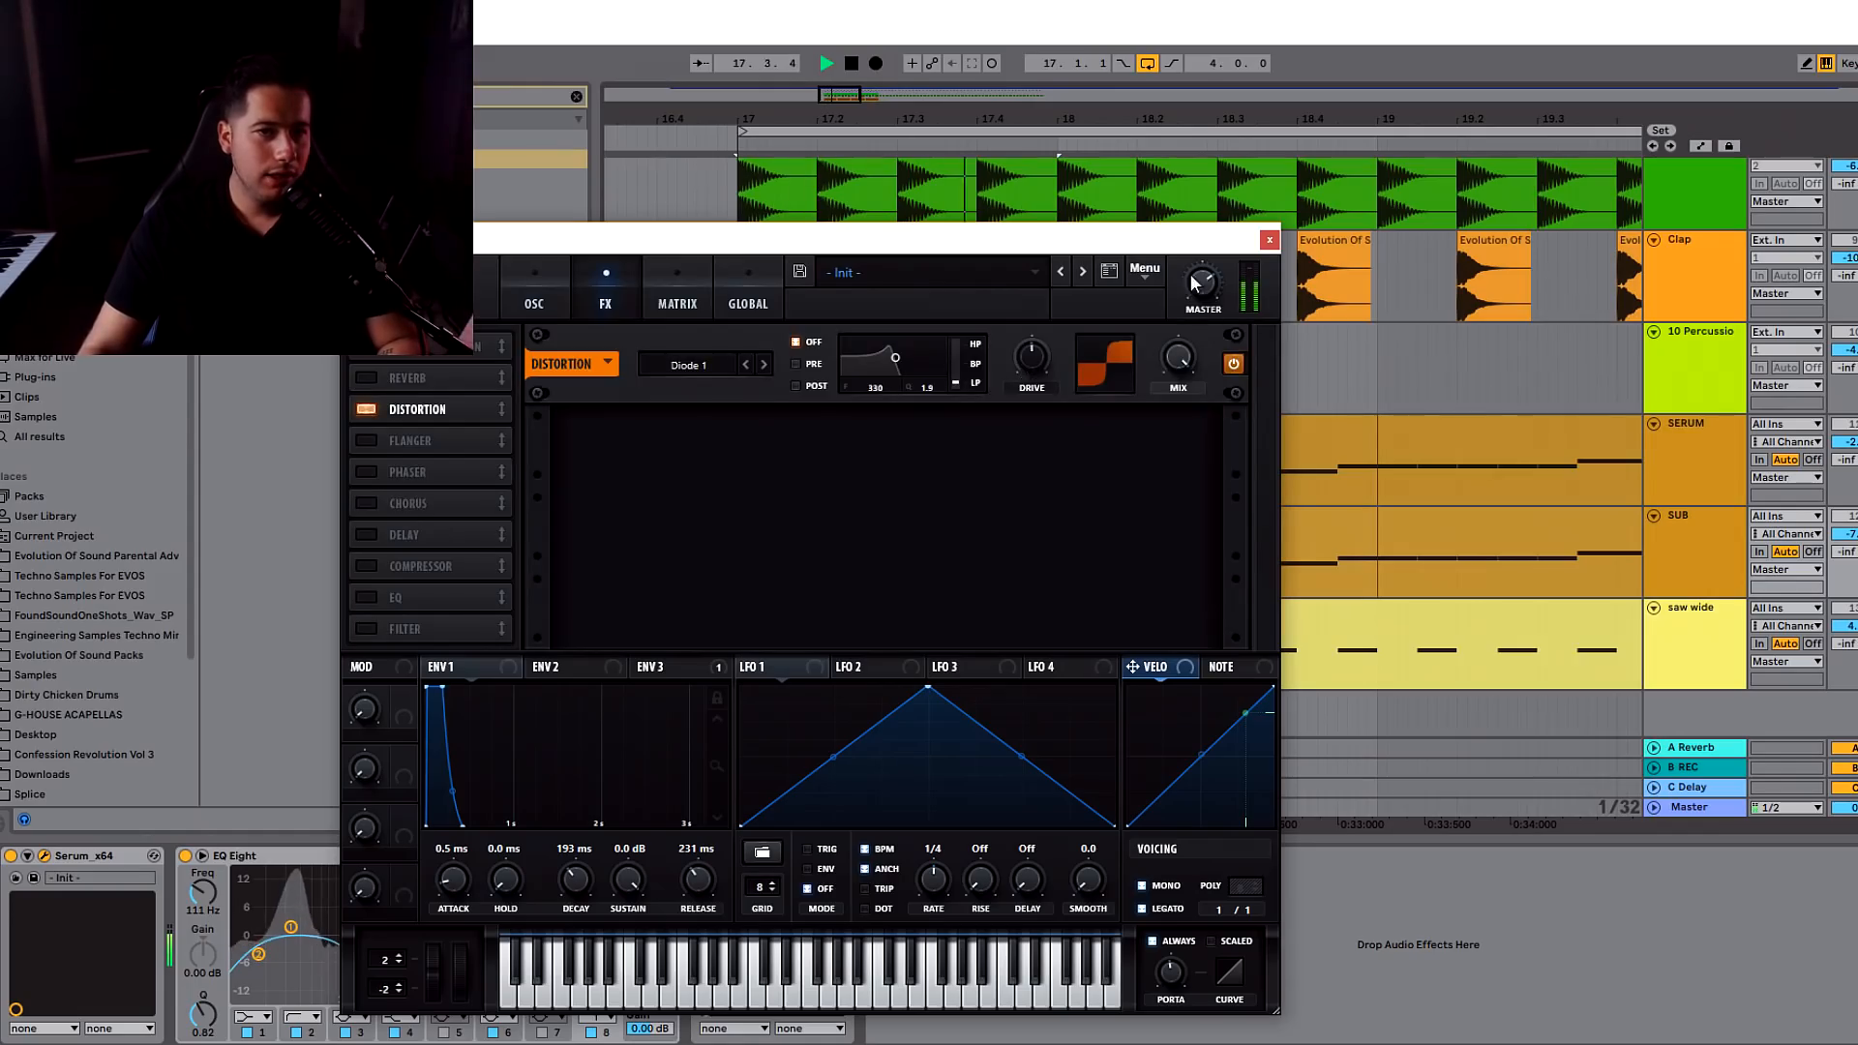
click(1269, 241)
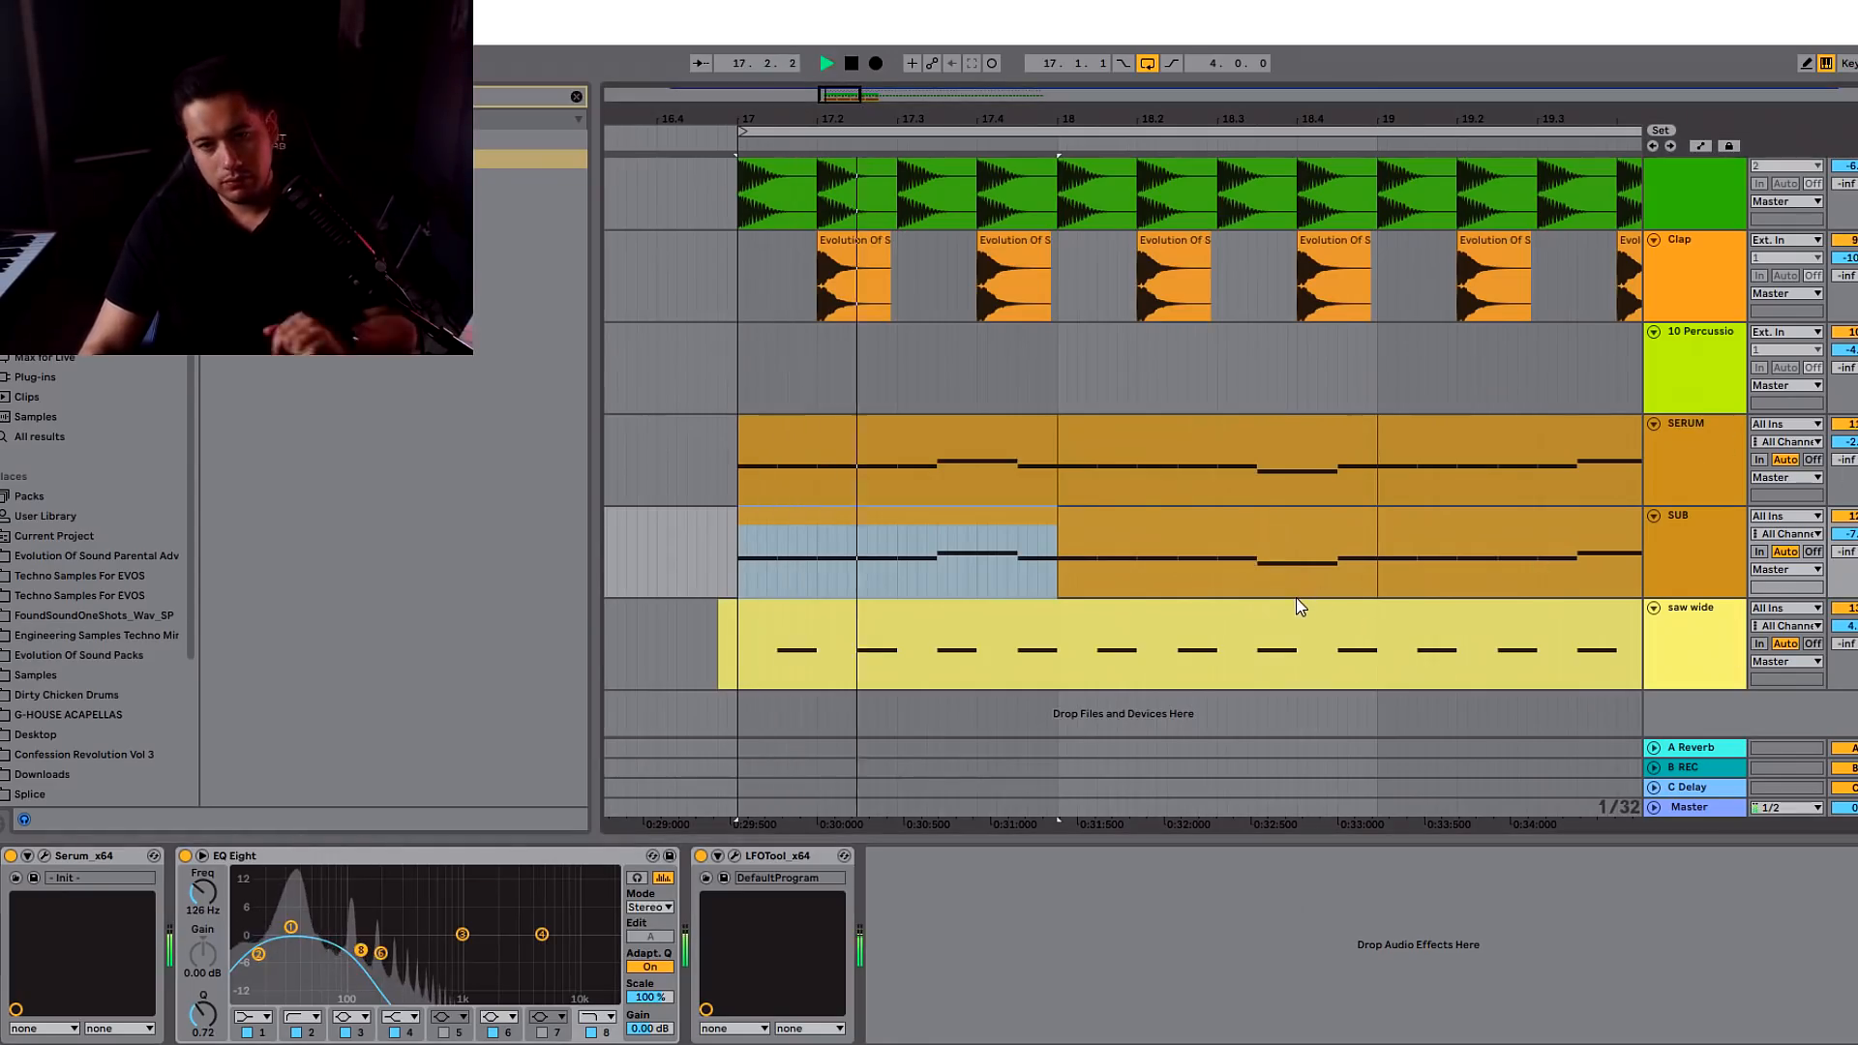
- Open the saw wide track's Serum, move its window so the whole synth is visible, and listen to the sound
click(1732, 575)
click(1731, 634)
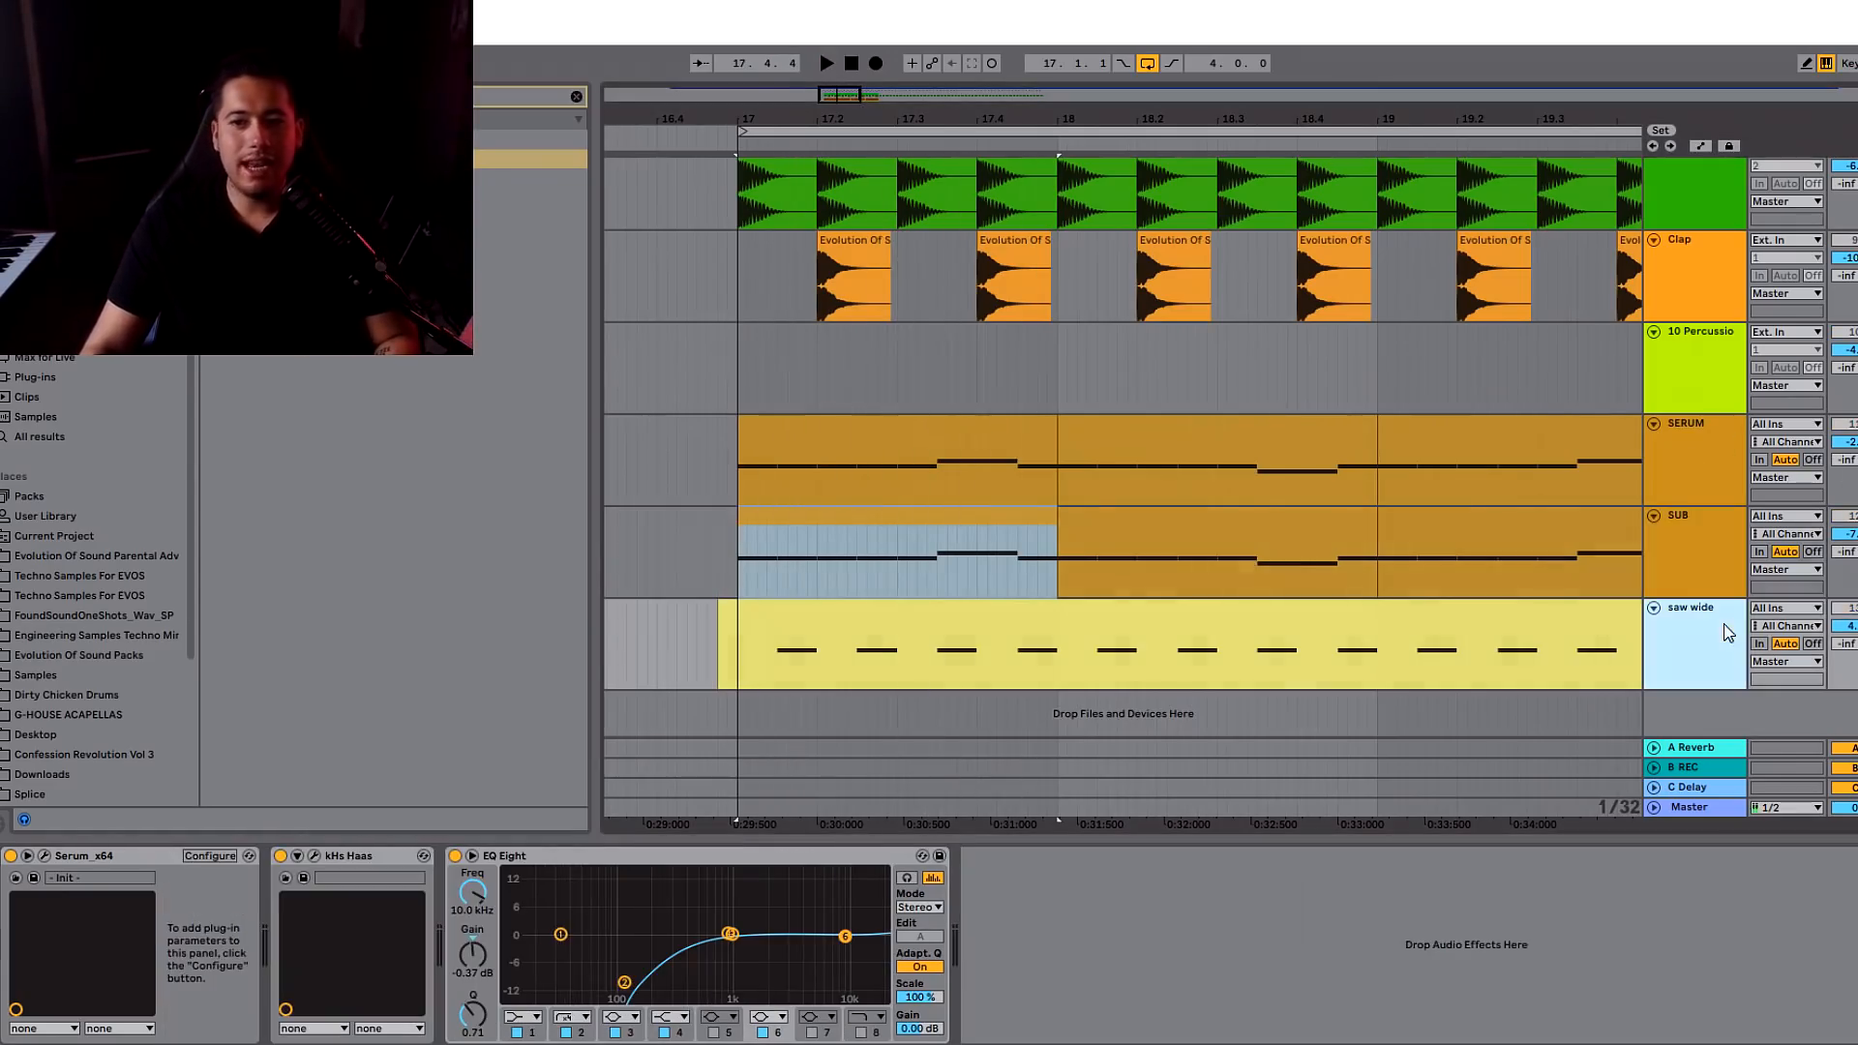
click(46, 854)
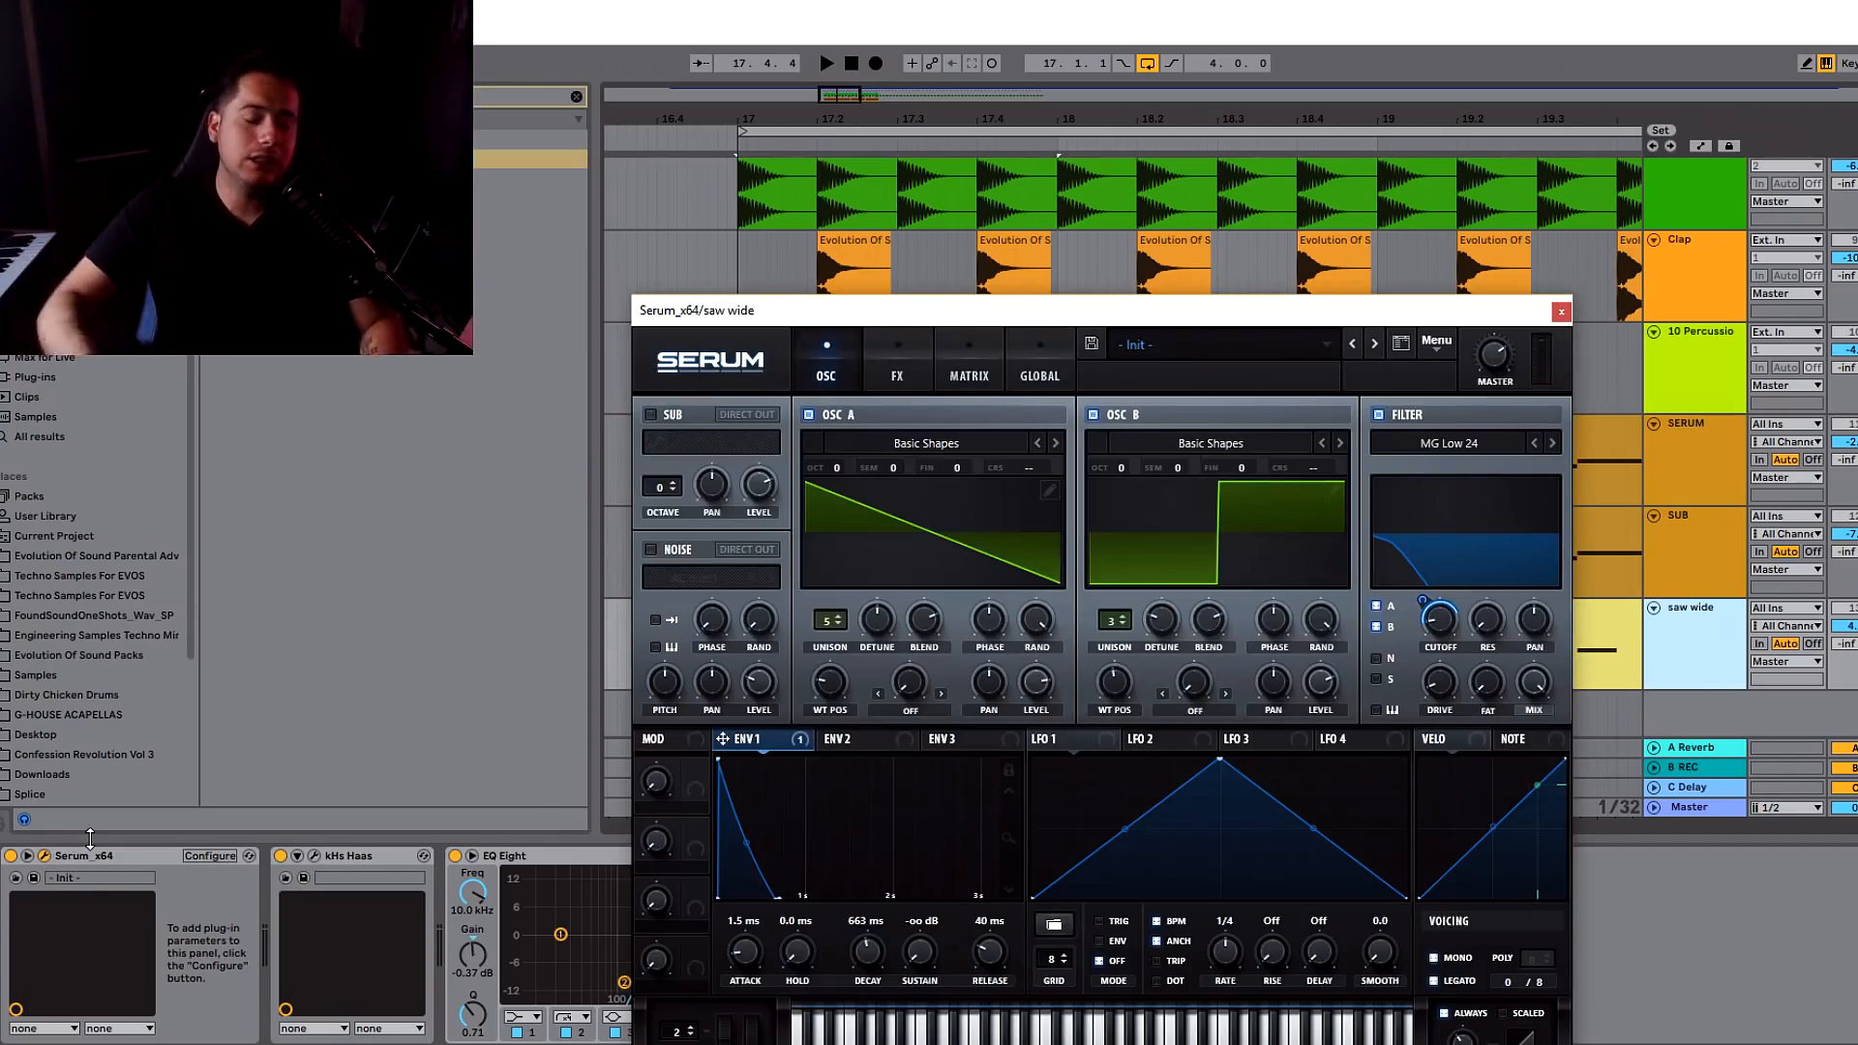
drag(1069, 310, 931, 196)
key(space)
key(space)
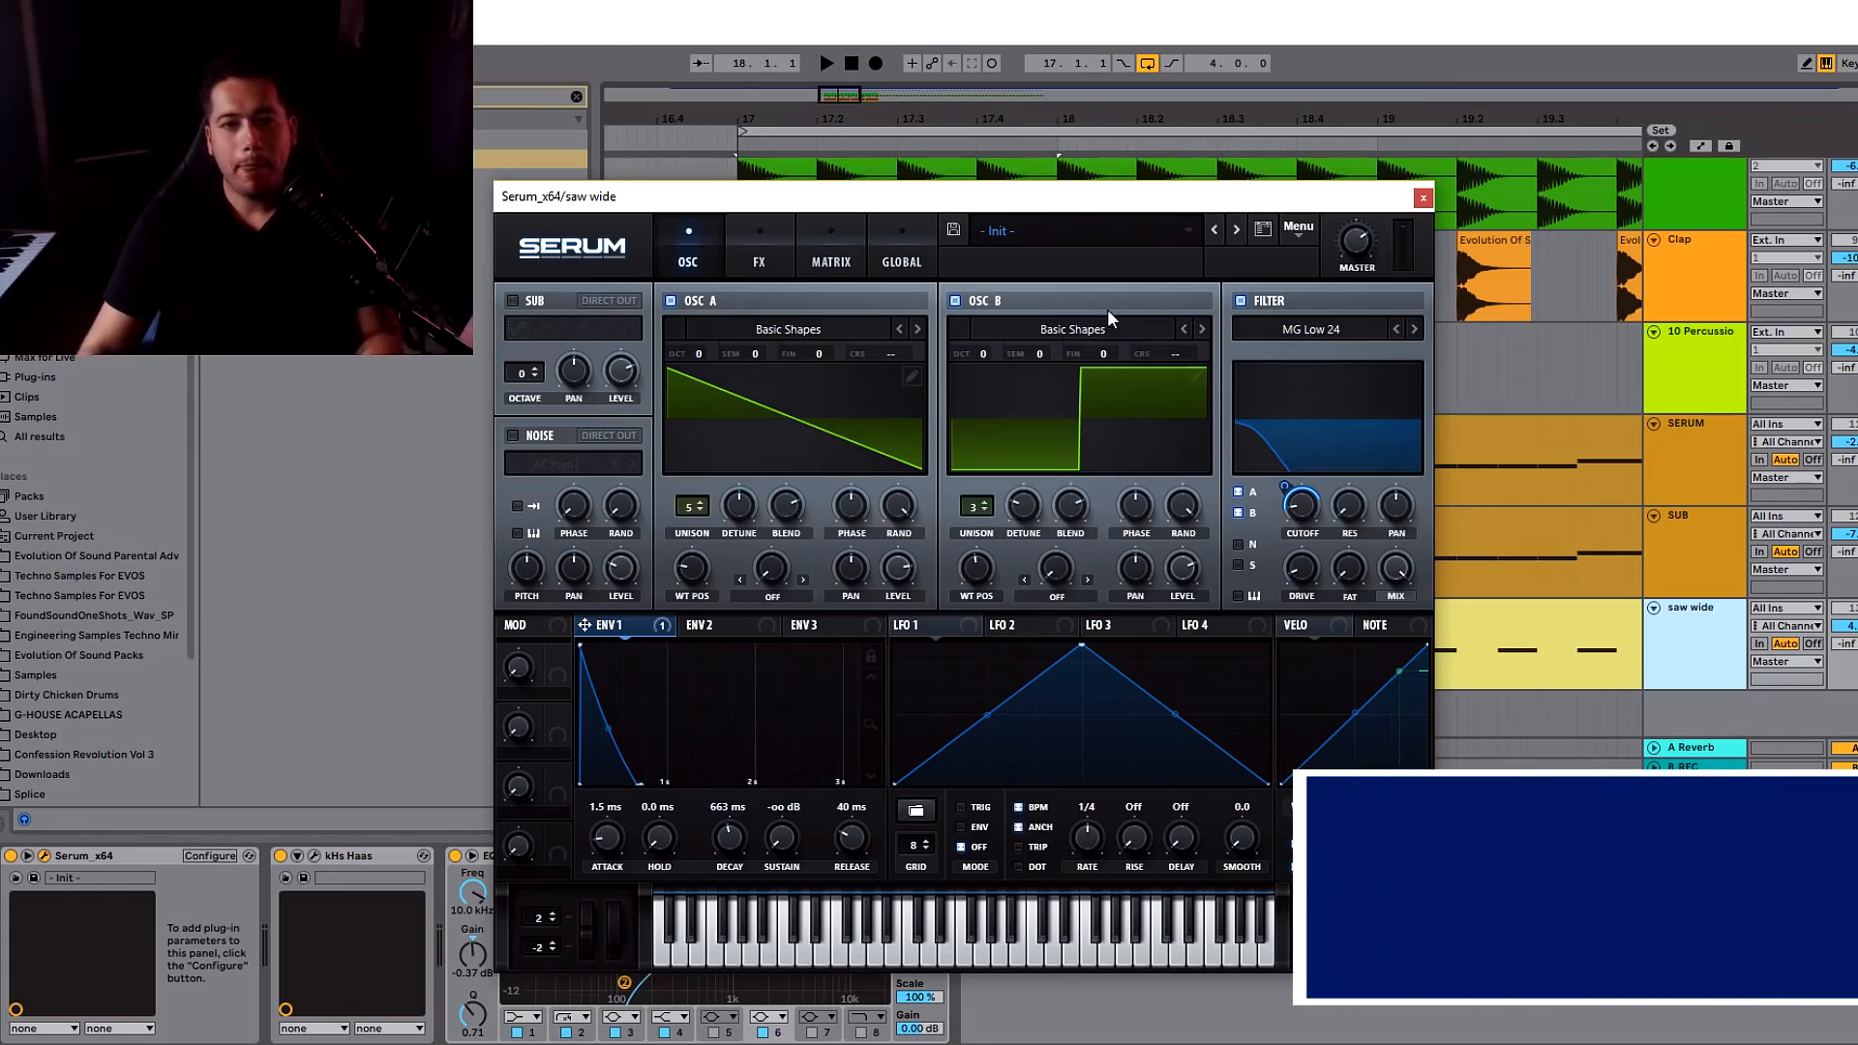
- Move the saw wide Serum window aside and compare the layer with kHs Haas enabled and bypassed during playback
drag(985, 206, 989, 184)
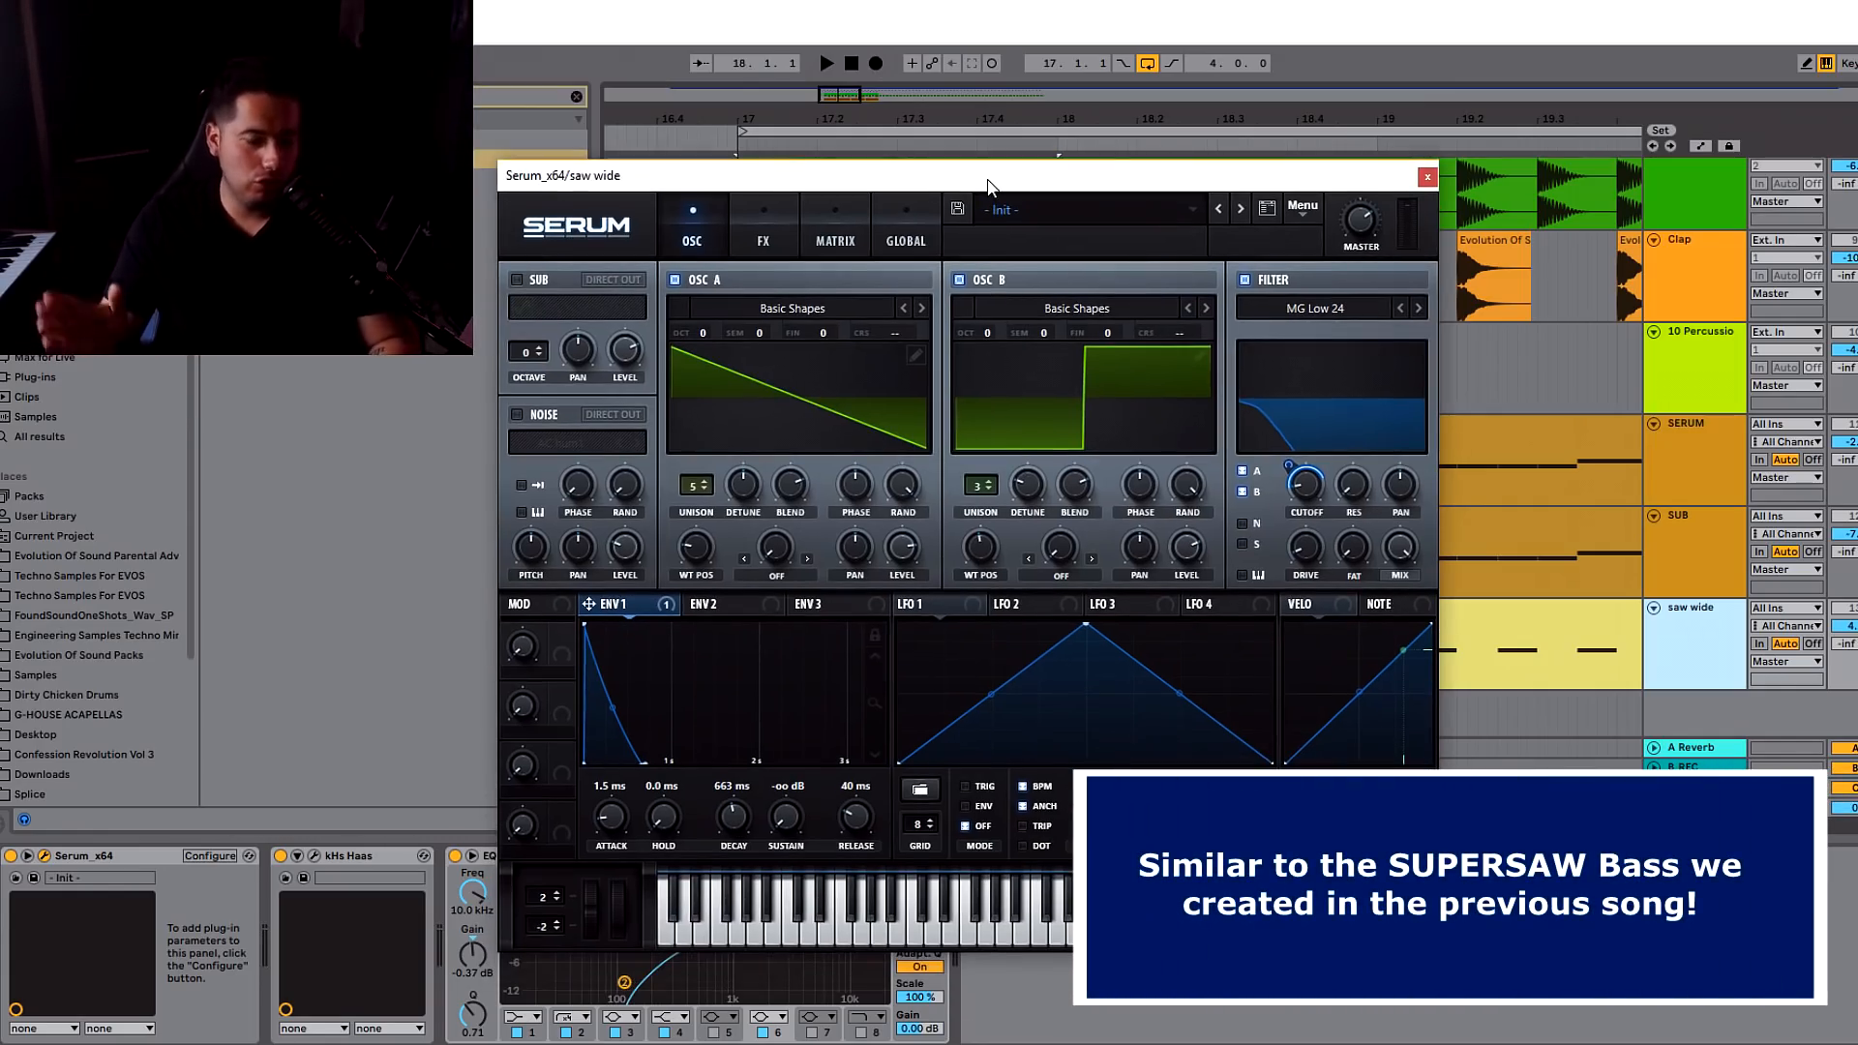
drag(754, 200, 1348, 261)
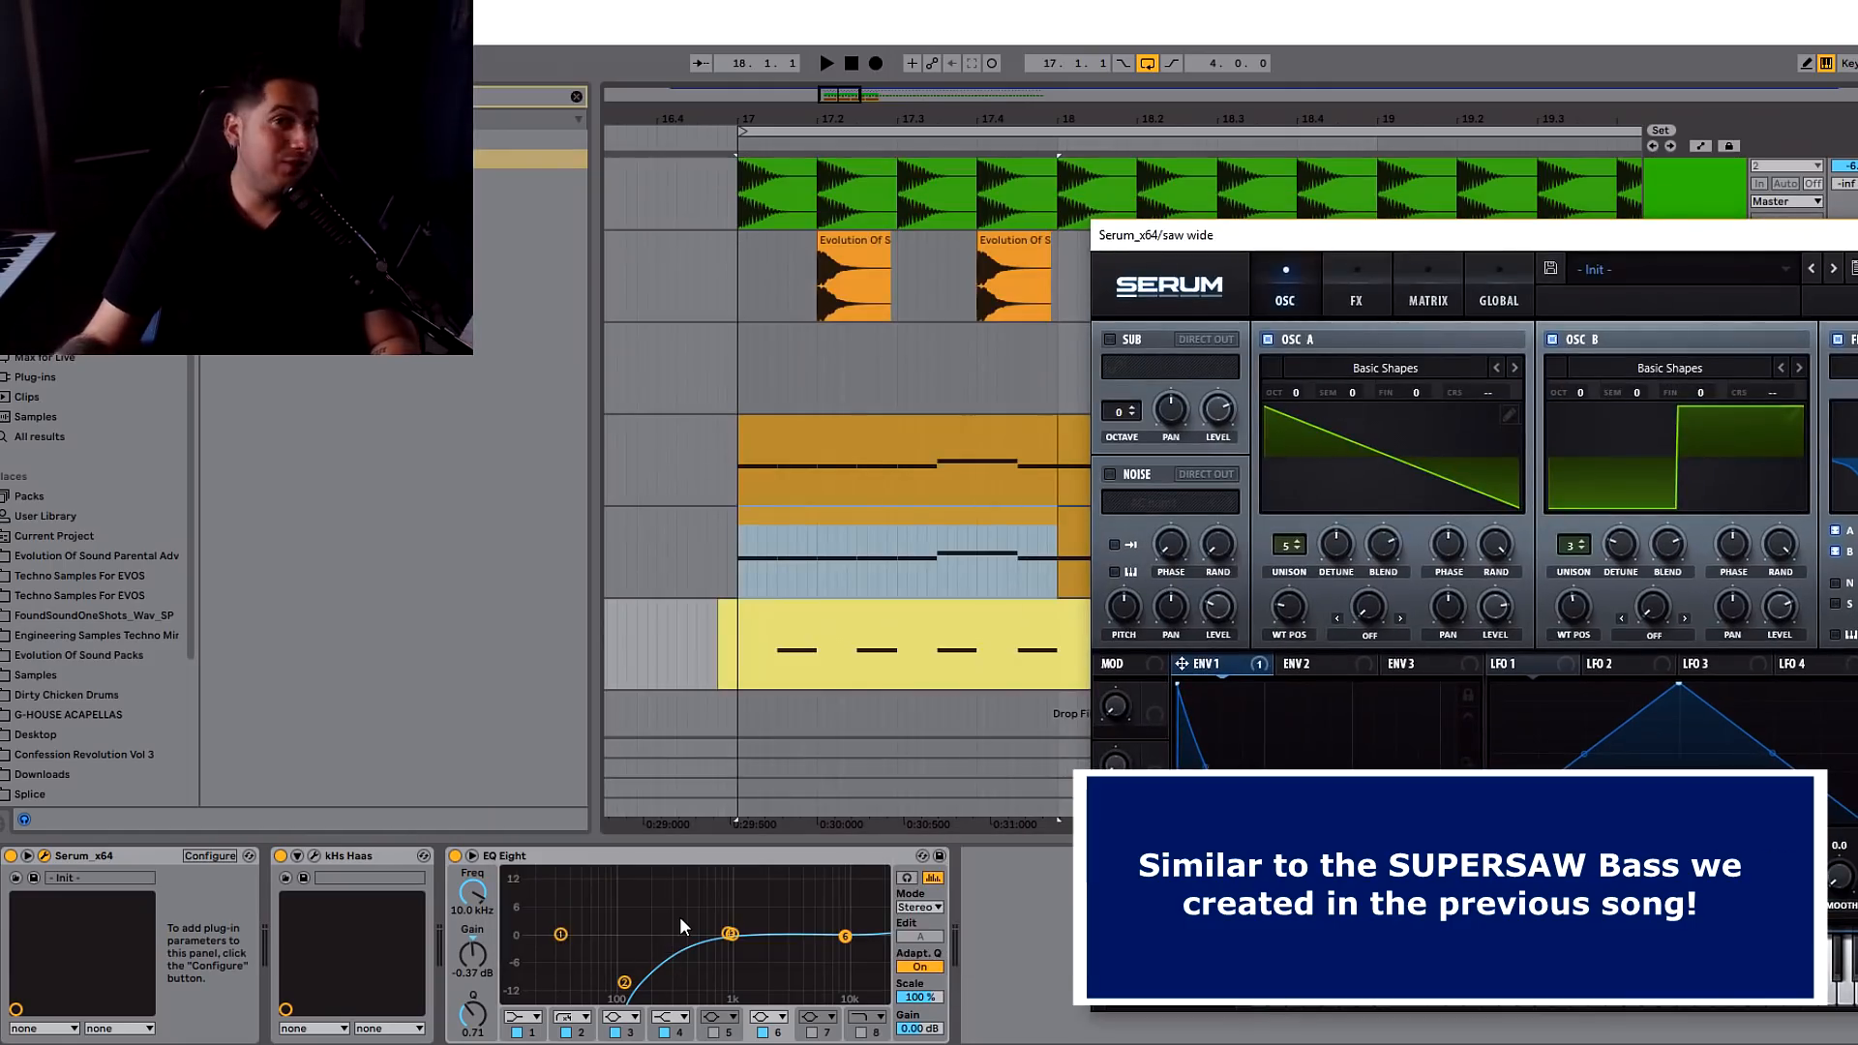
key(space)
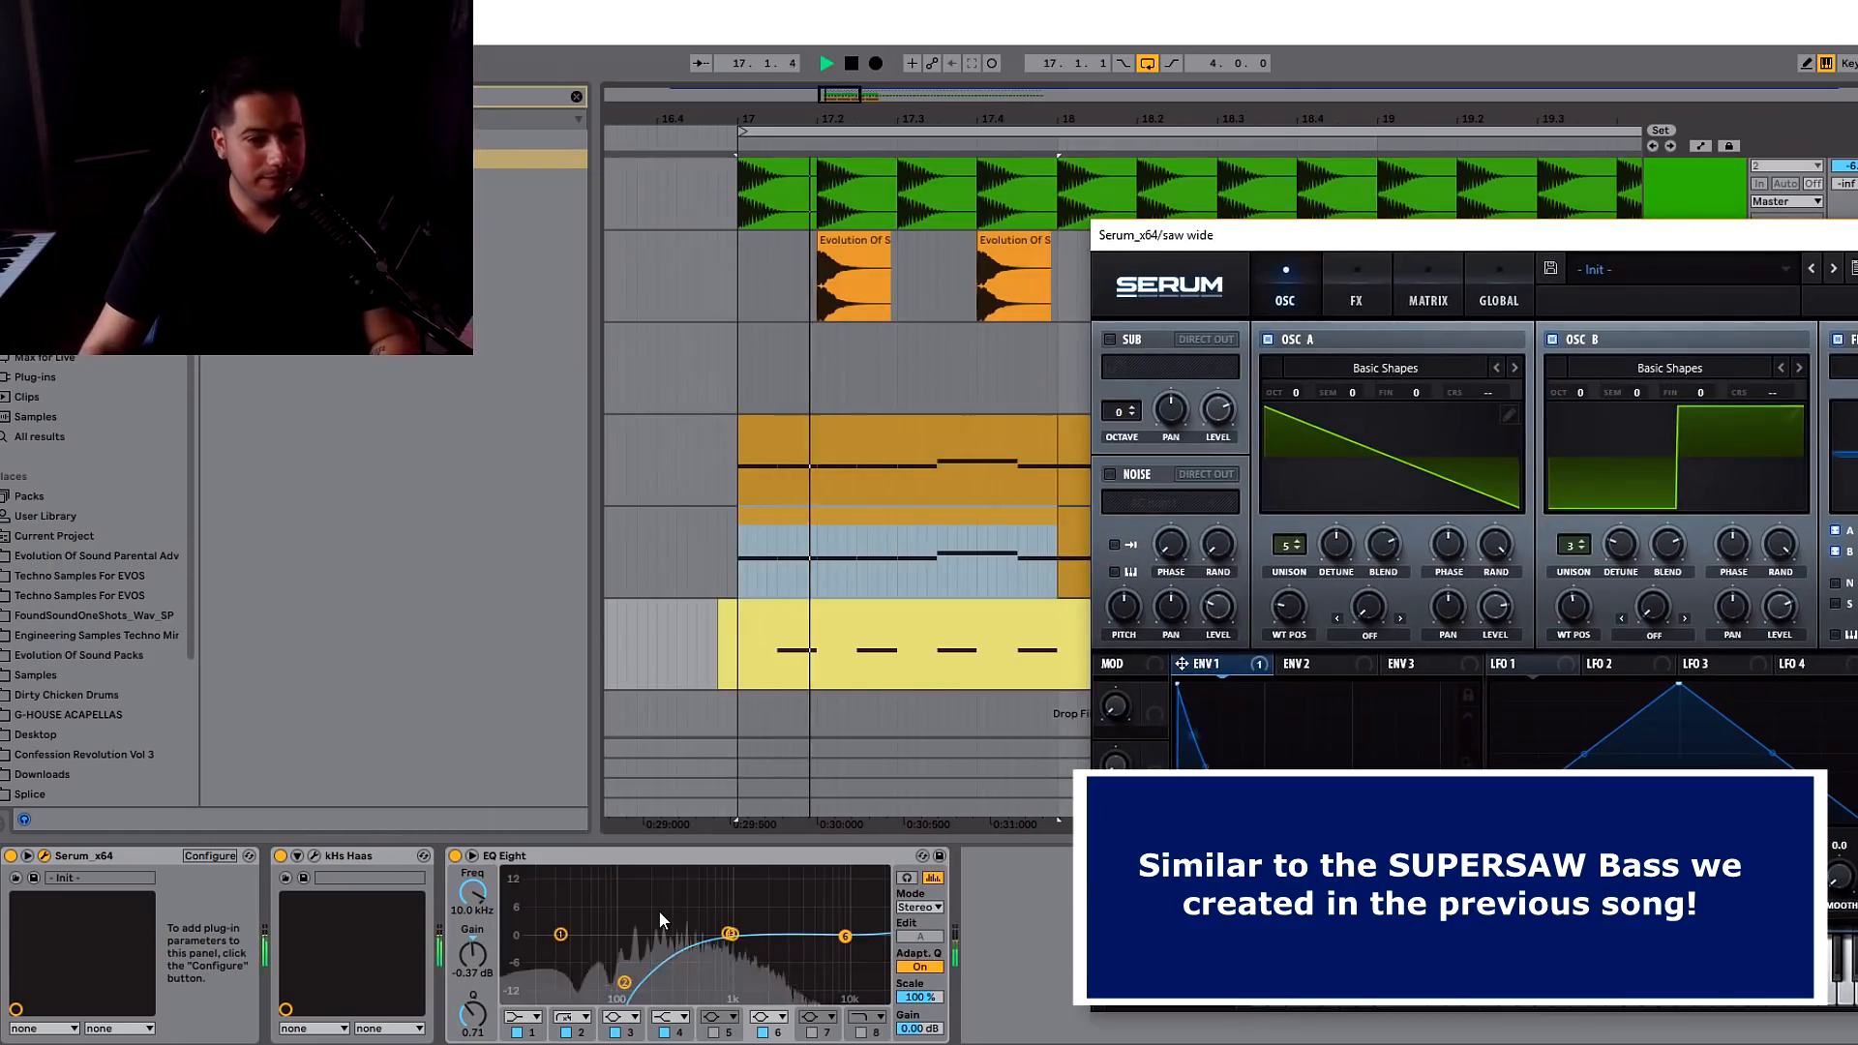
click(279, 856)
key(space)
click(280, 857)
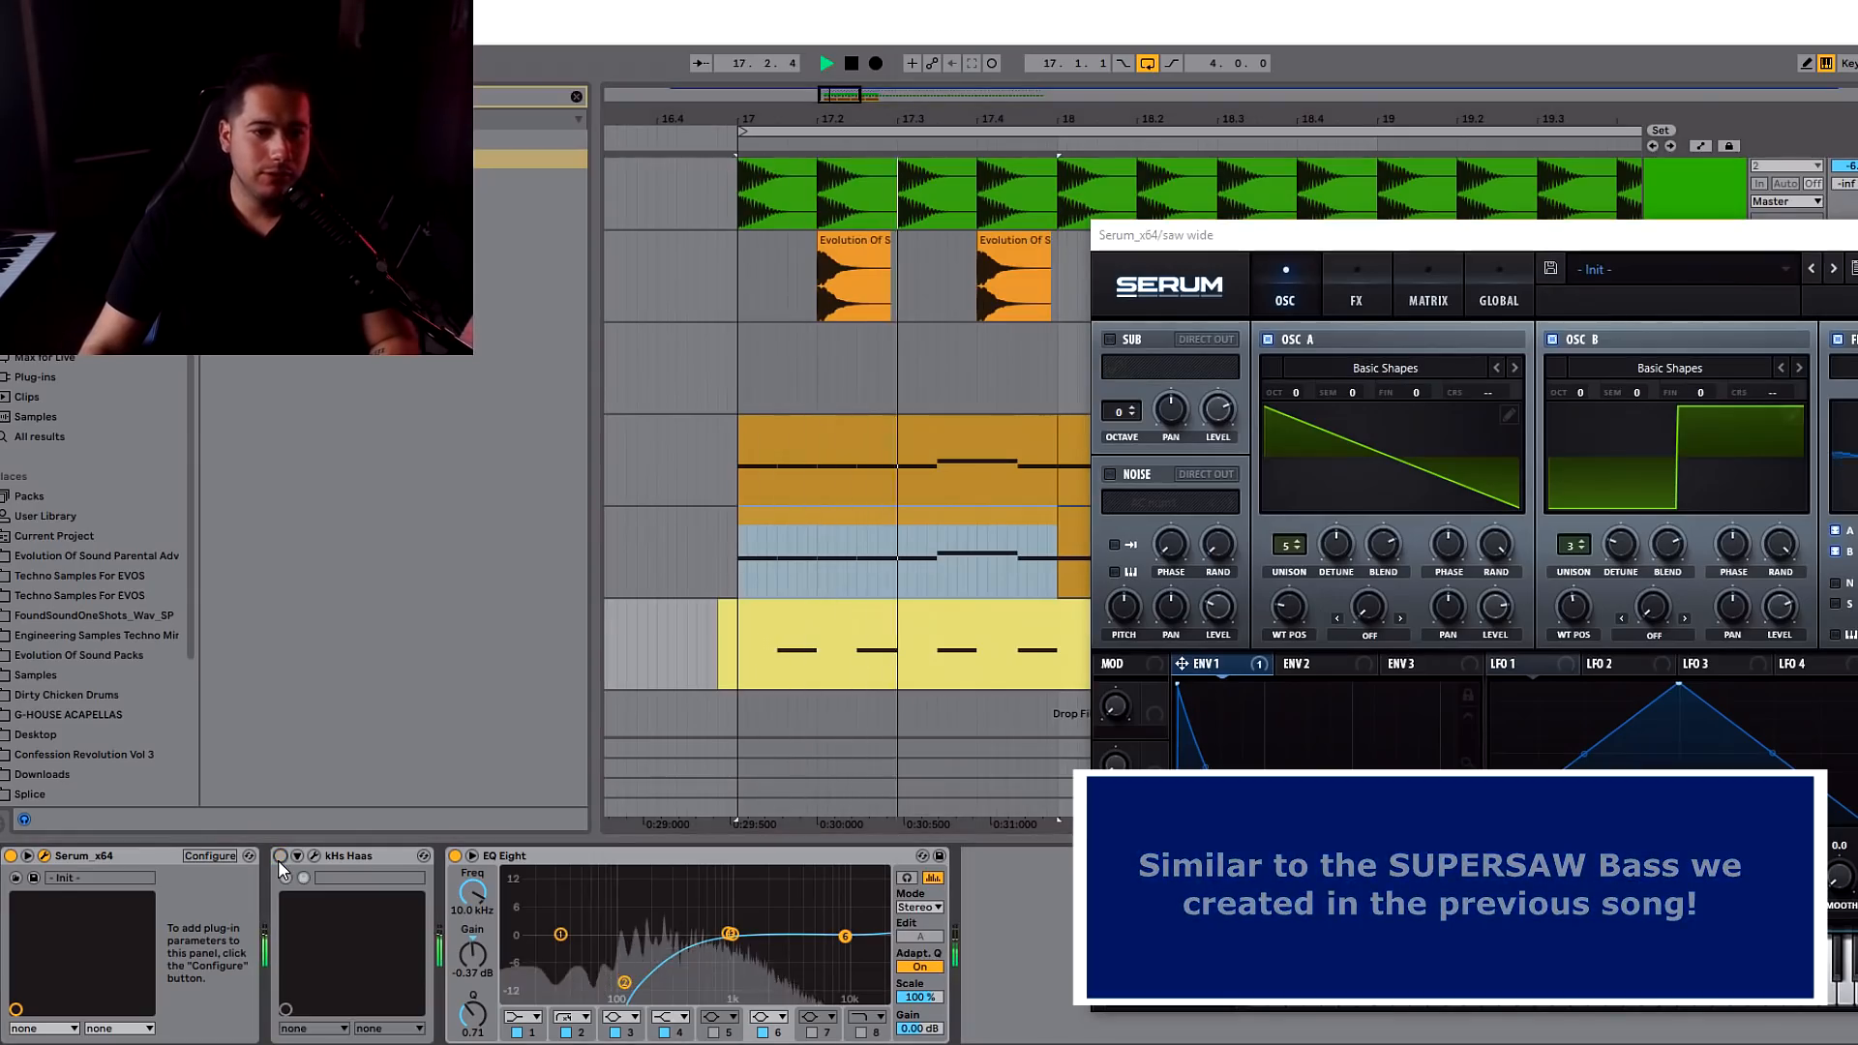
key(space)
- Remove the kHs Haas effect from the saw wide track and bring its Serum window back to full visibility
click(280, 858)
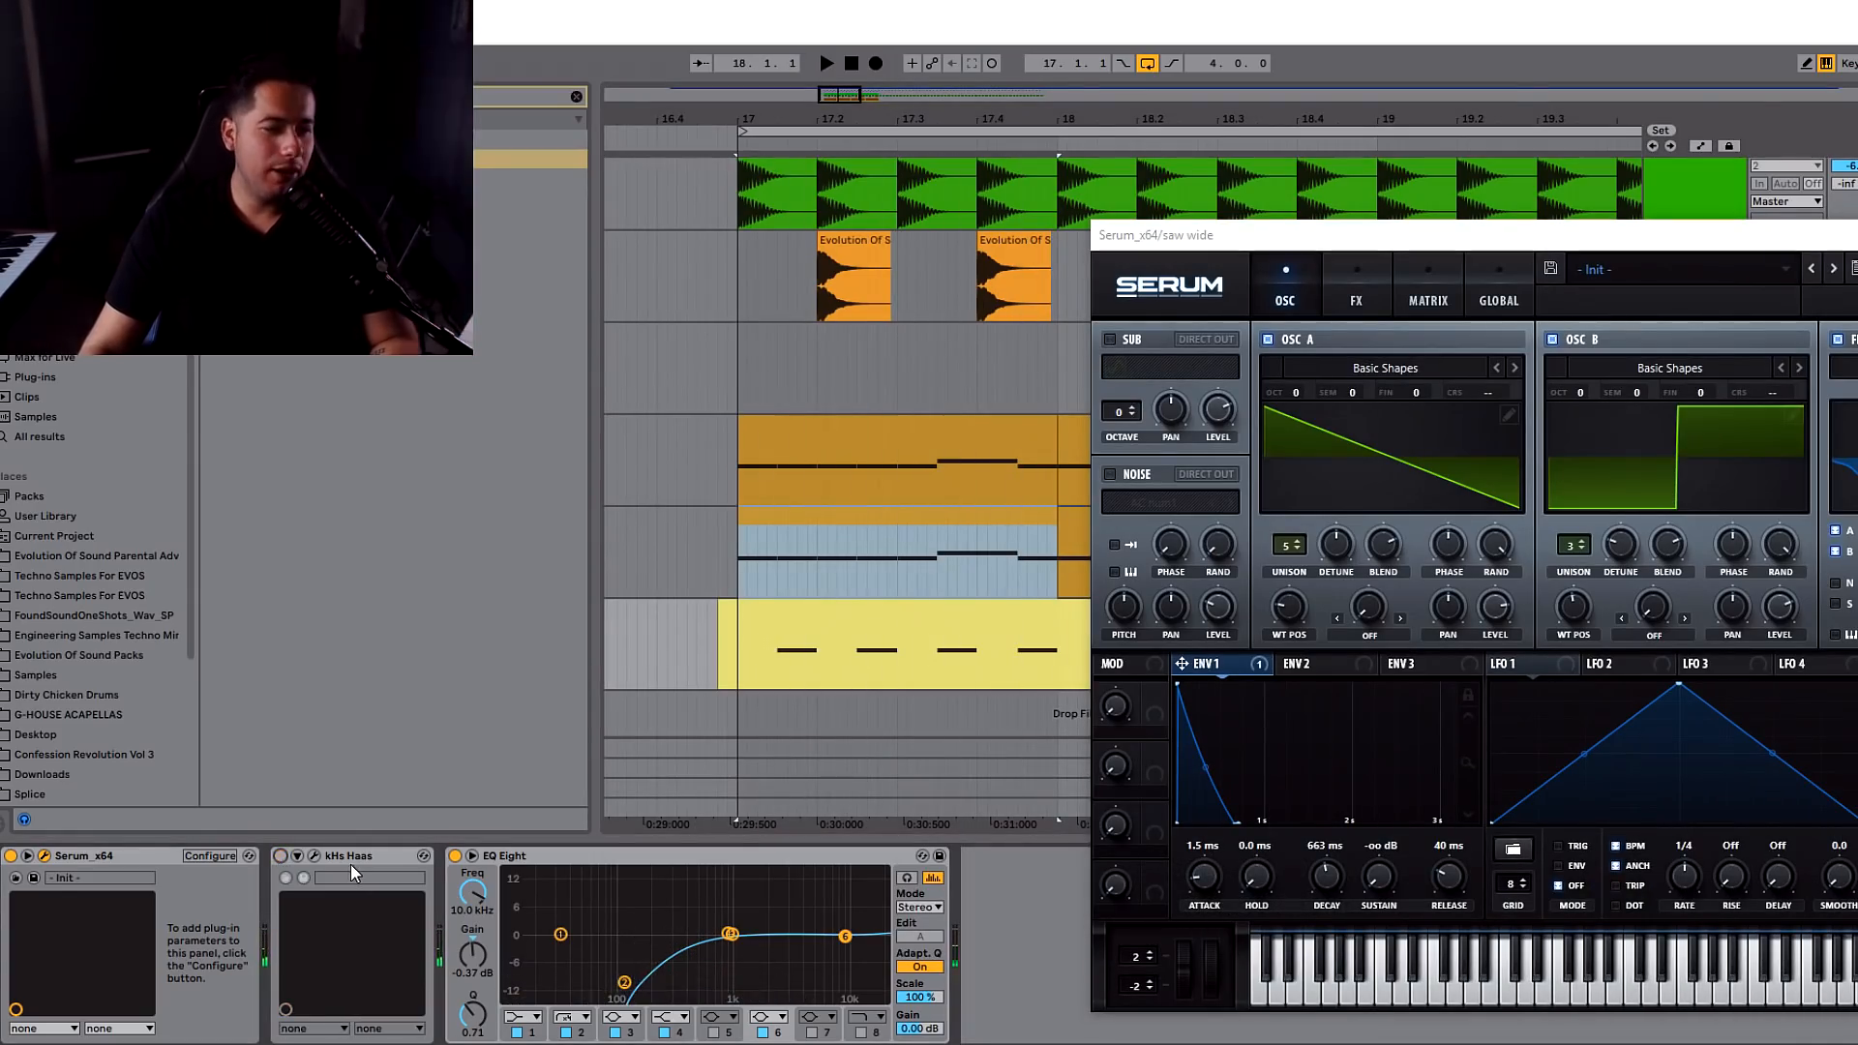
key(Delete)
drag(1225, 234, 760, 202)
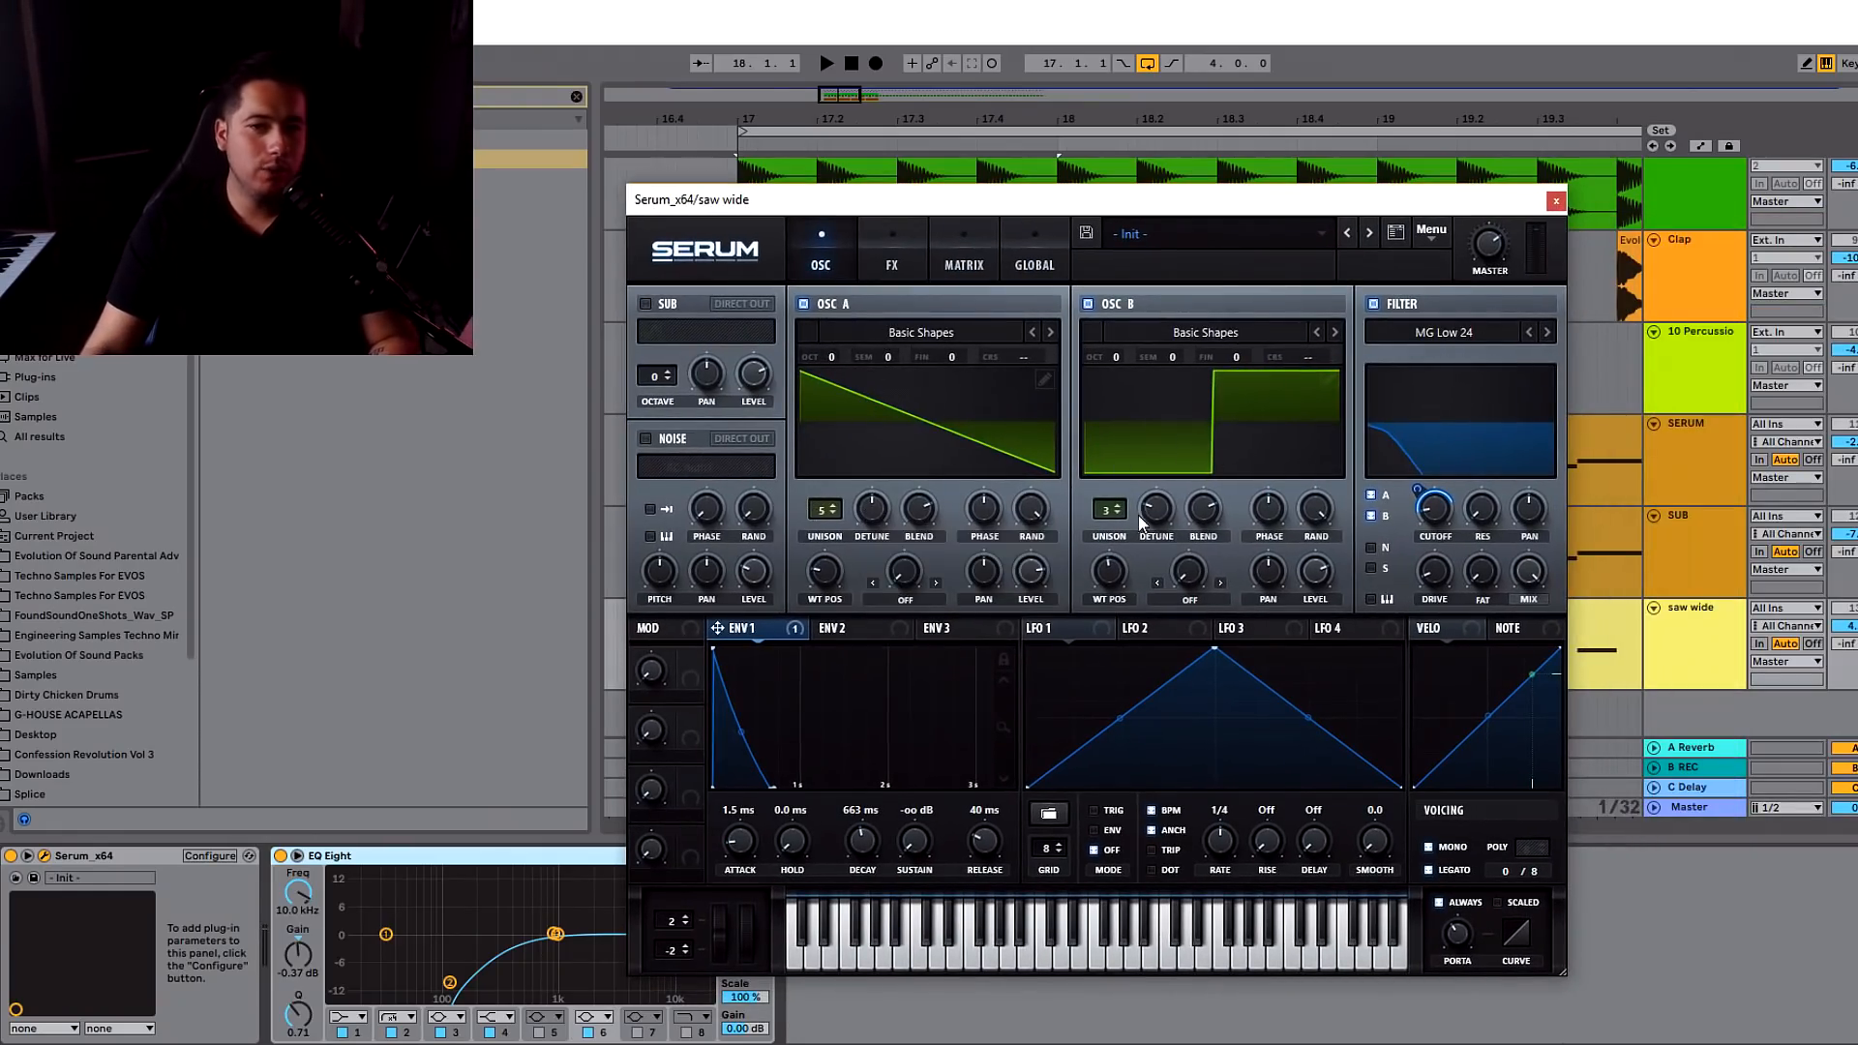
- Check the saw wide Serum's effects and audition its sound with the MG Low 24 filter temporarily switched off
click(914, 259)
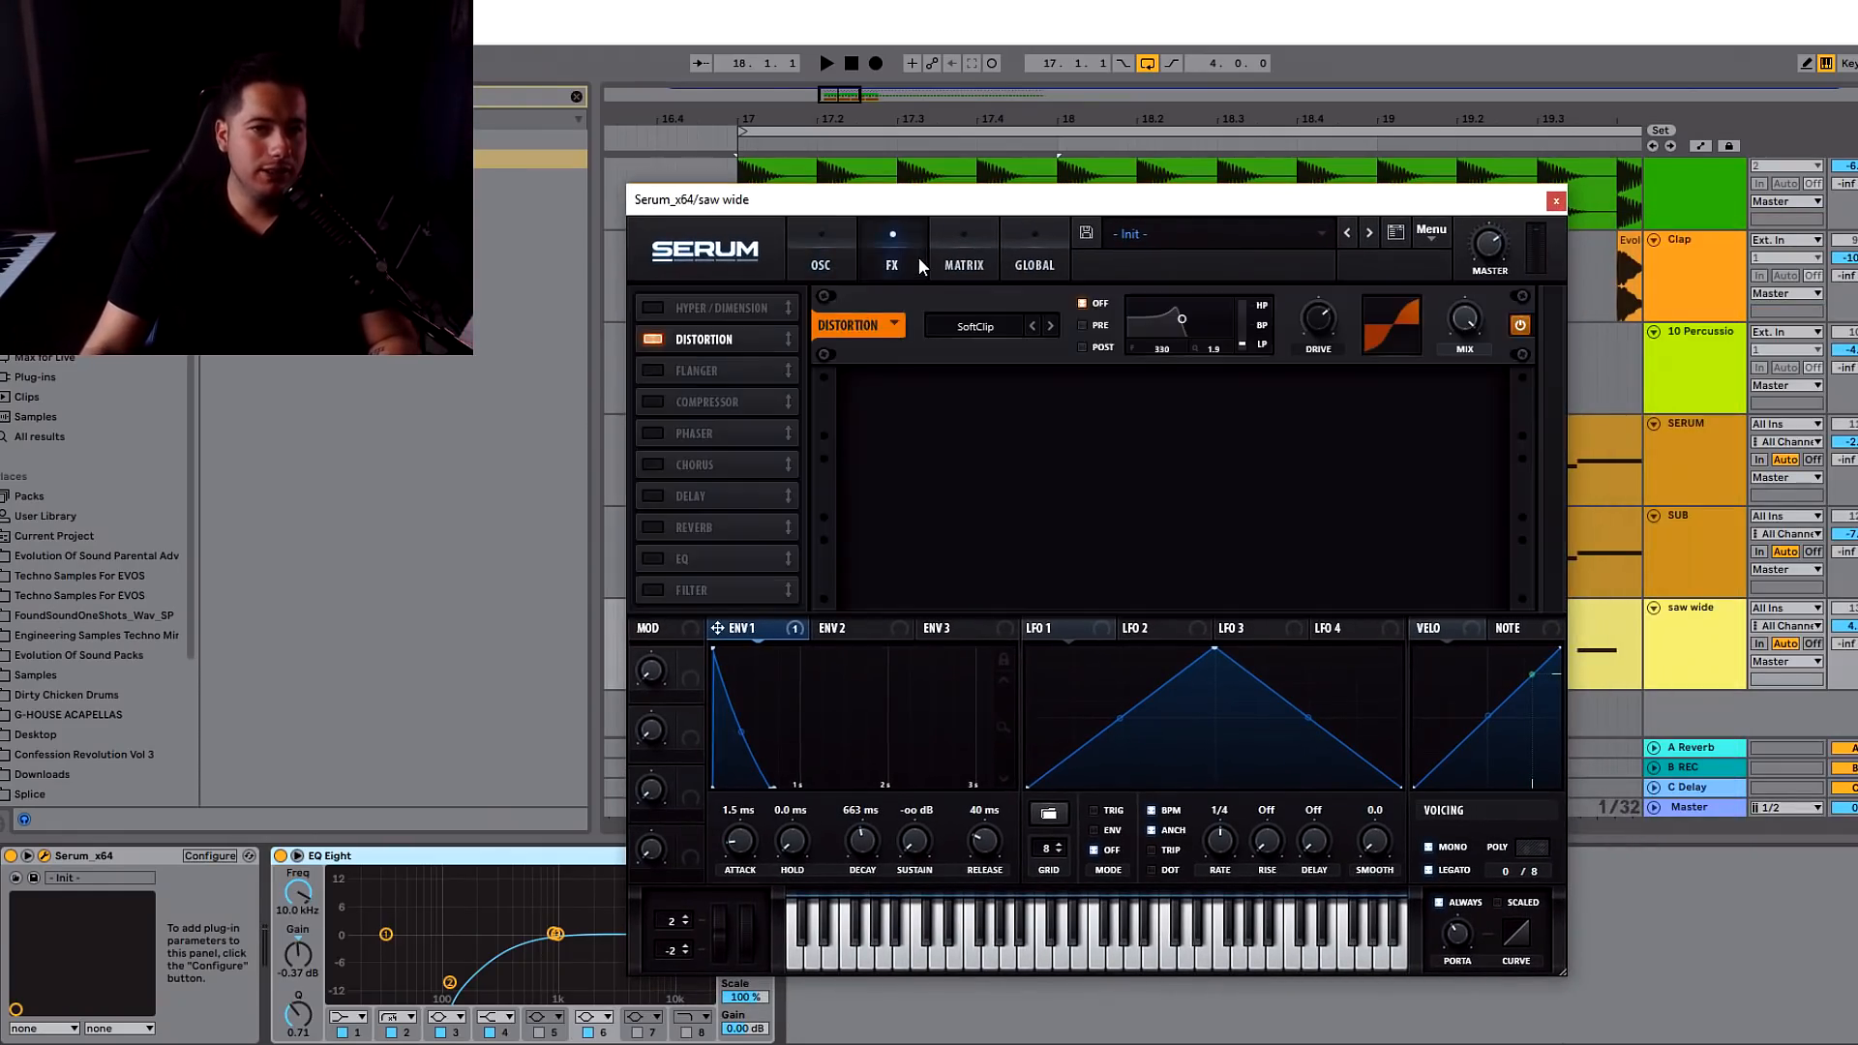
click(850, 237)
click(1442, 333)
click(1396, 305)
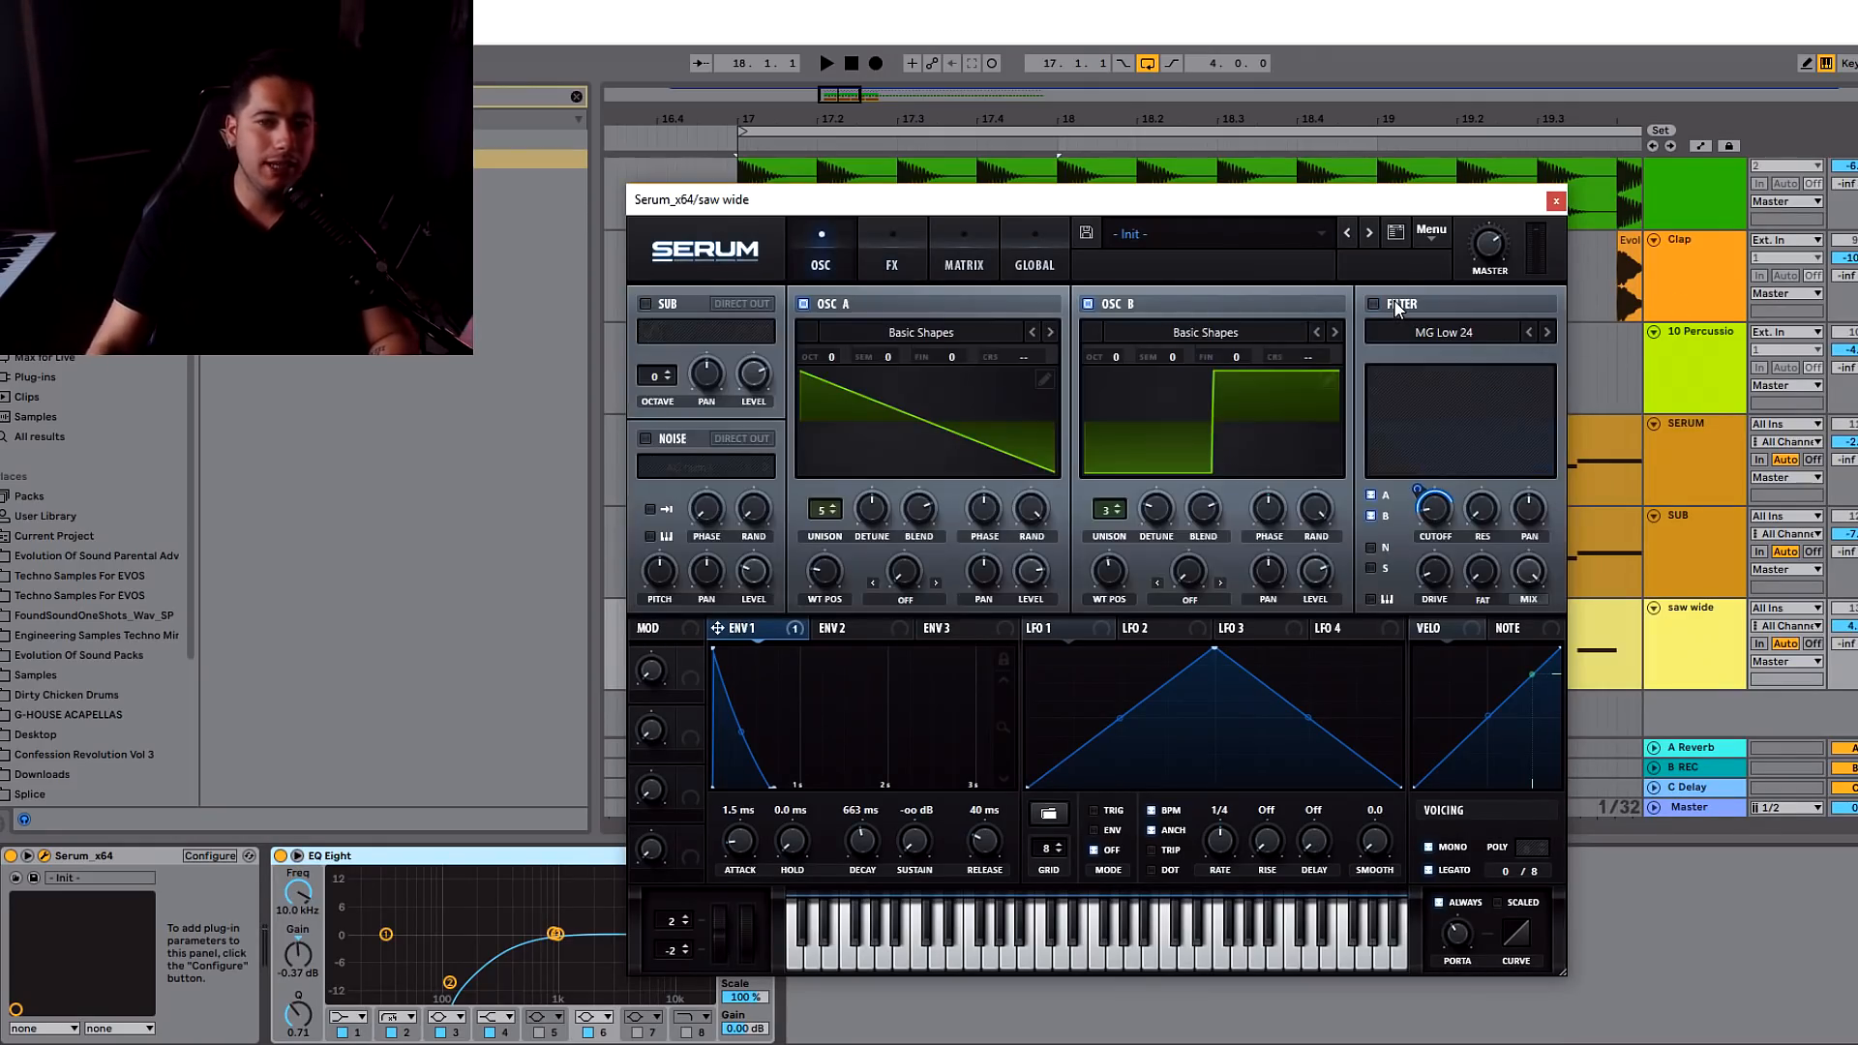
key(space)
key(space)
click(1396, 306)
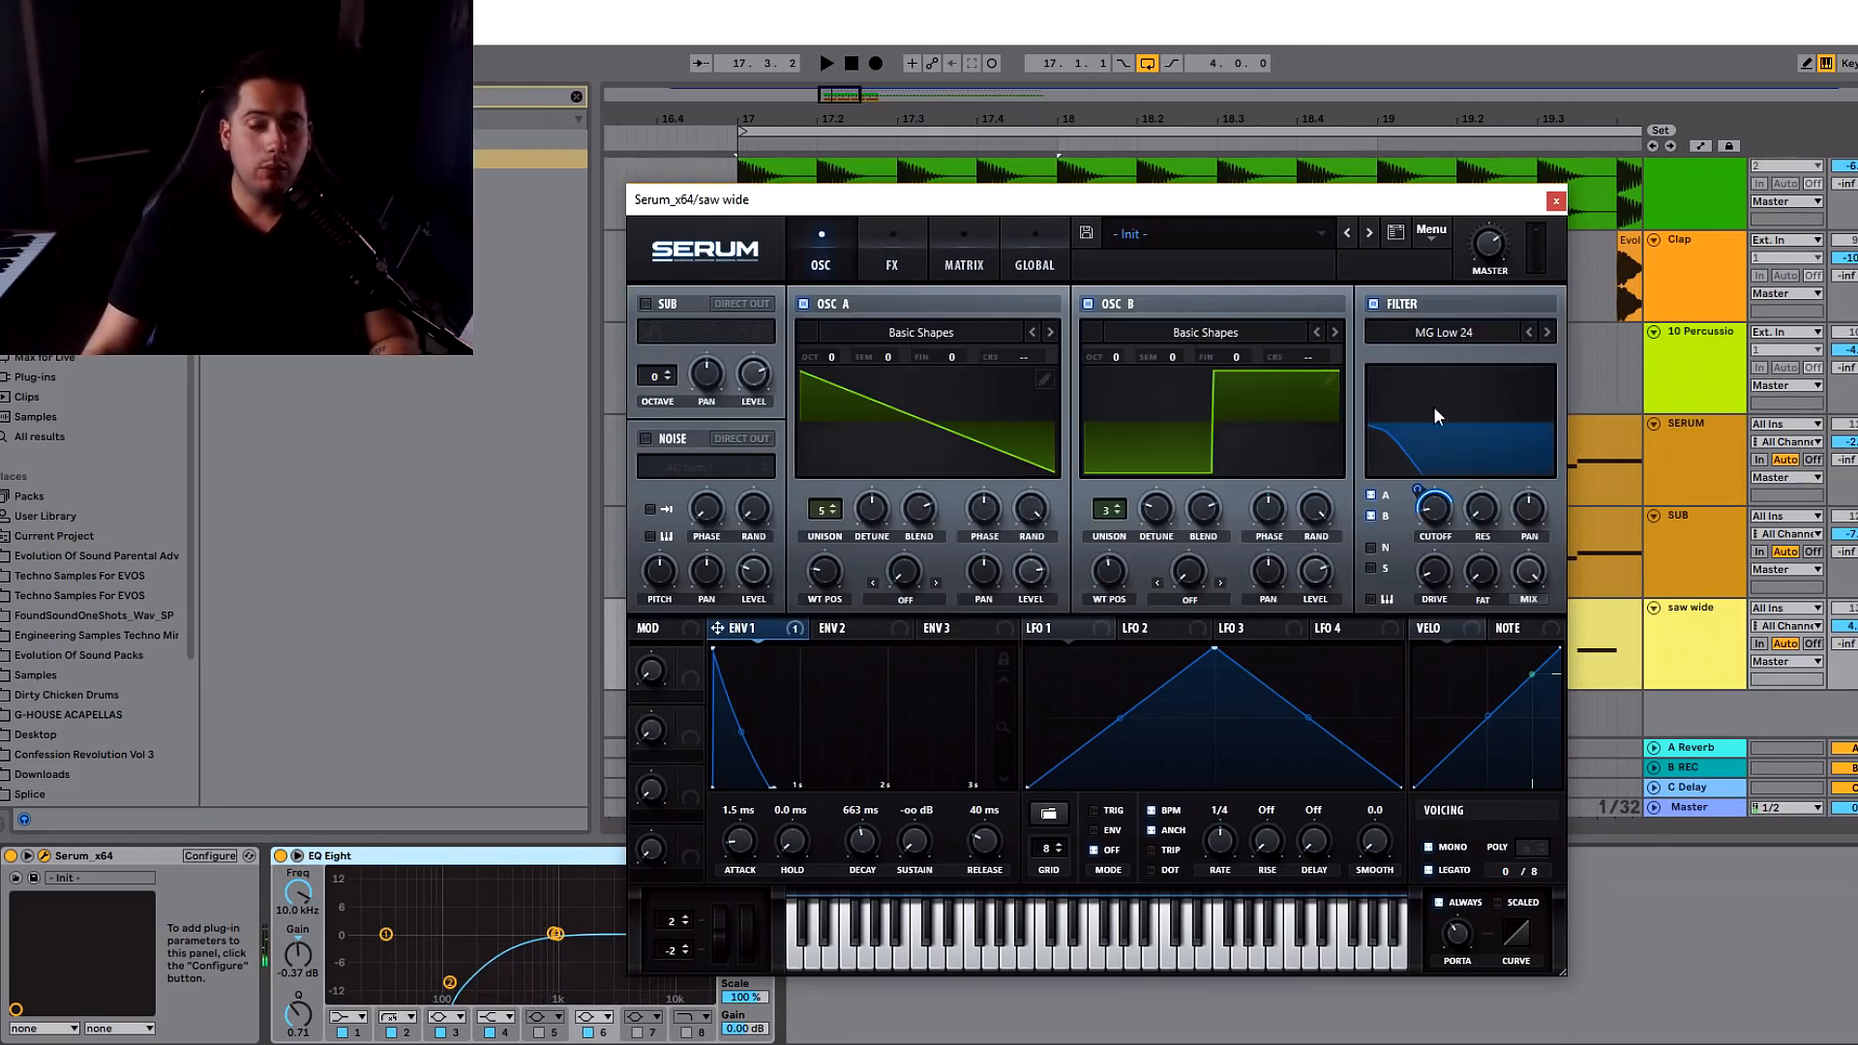
- Shorten the Env 1 decay in the saw wide Serum to 519 ms while the layer plays
mouse_move(1447, 512)
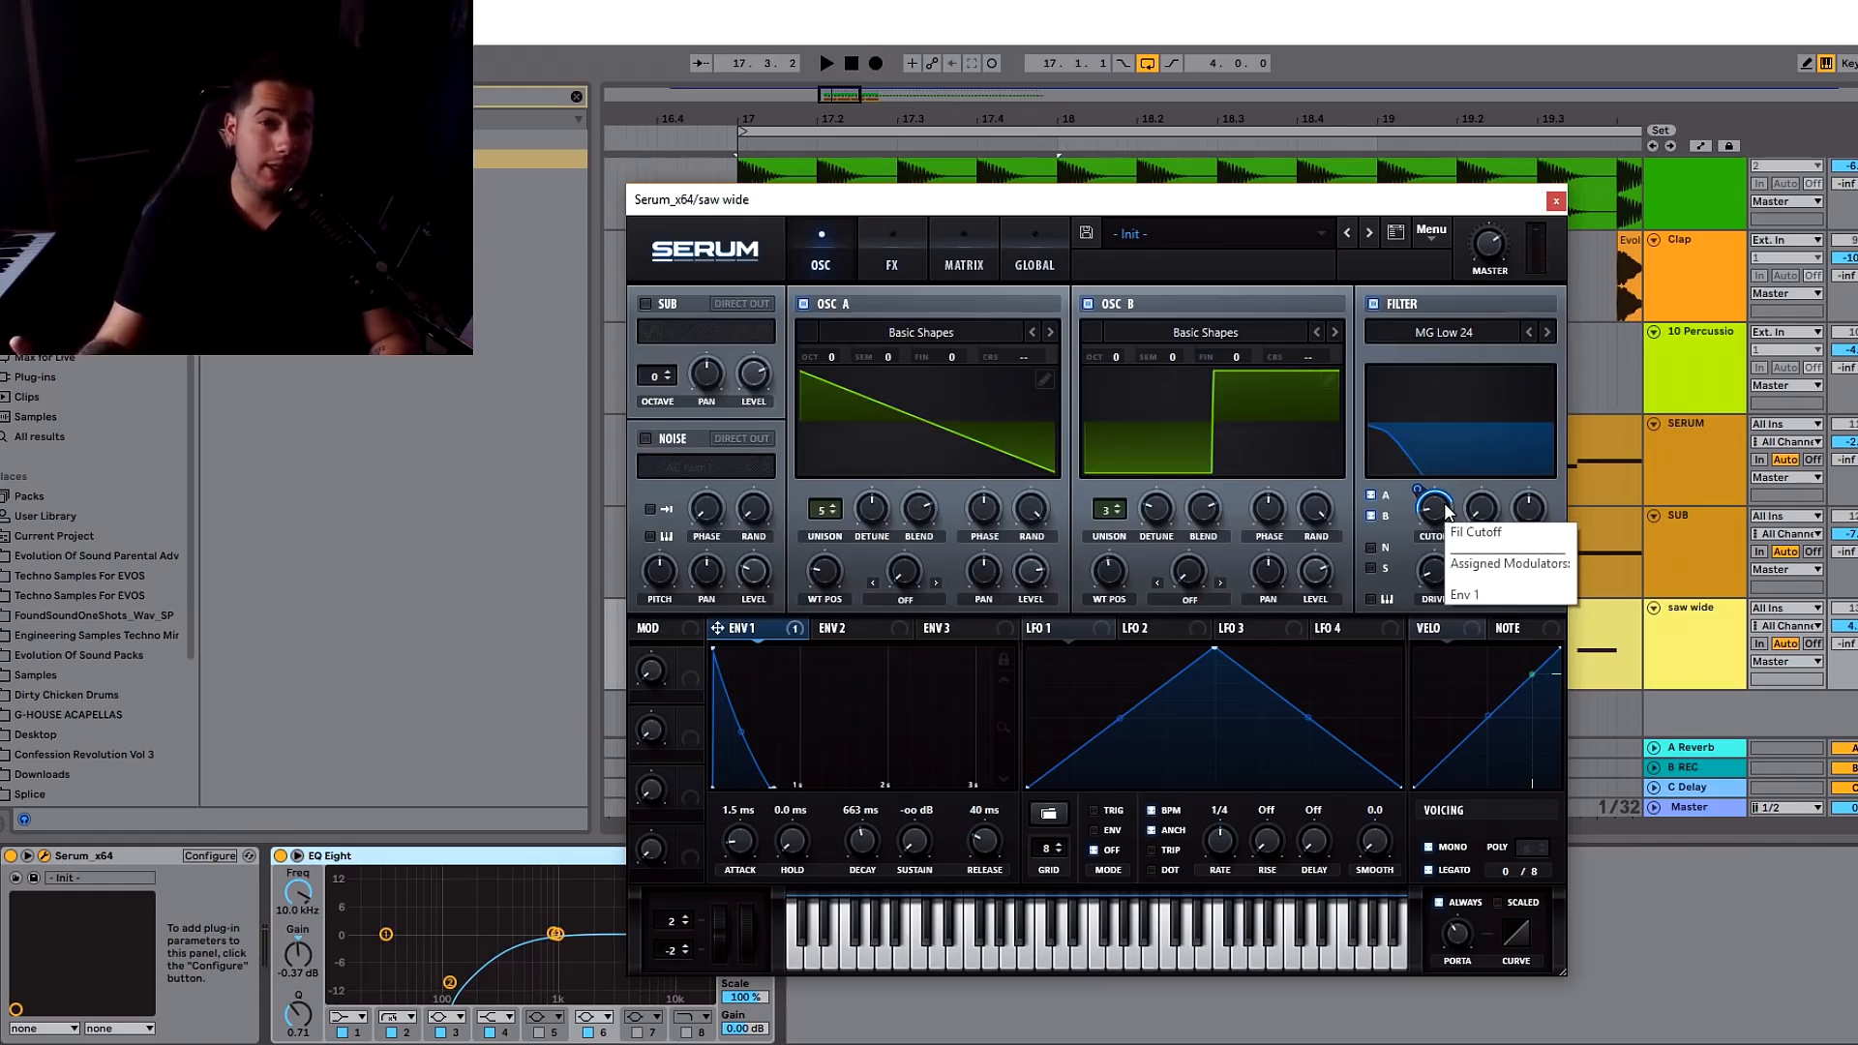
key(space)
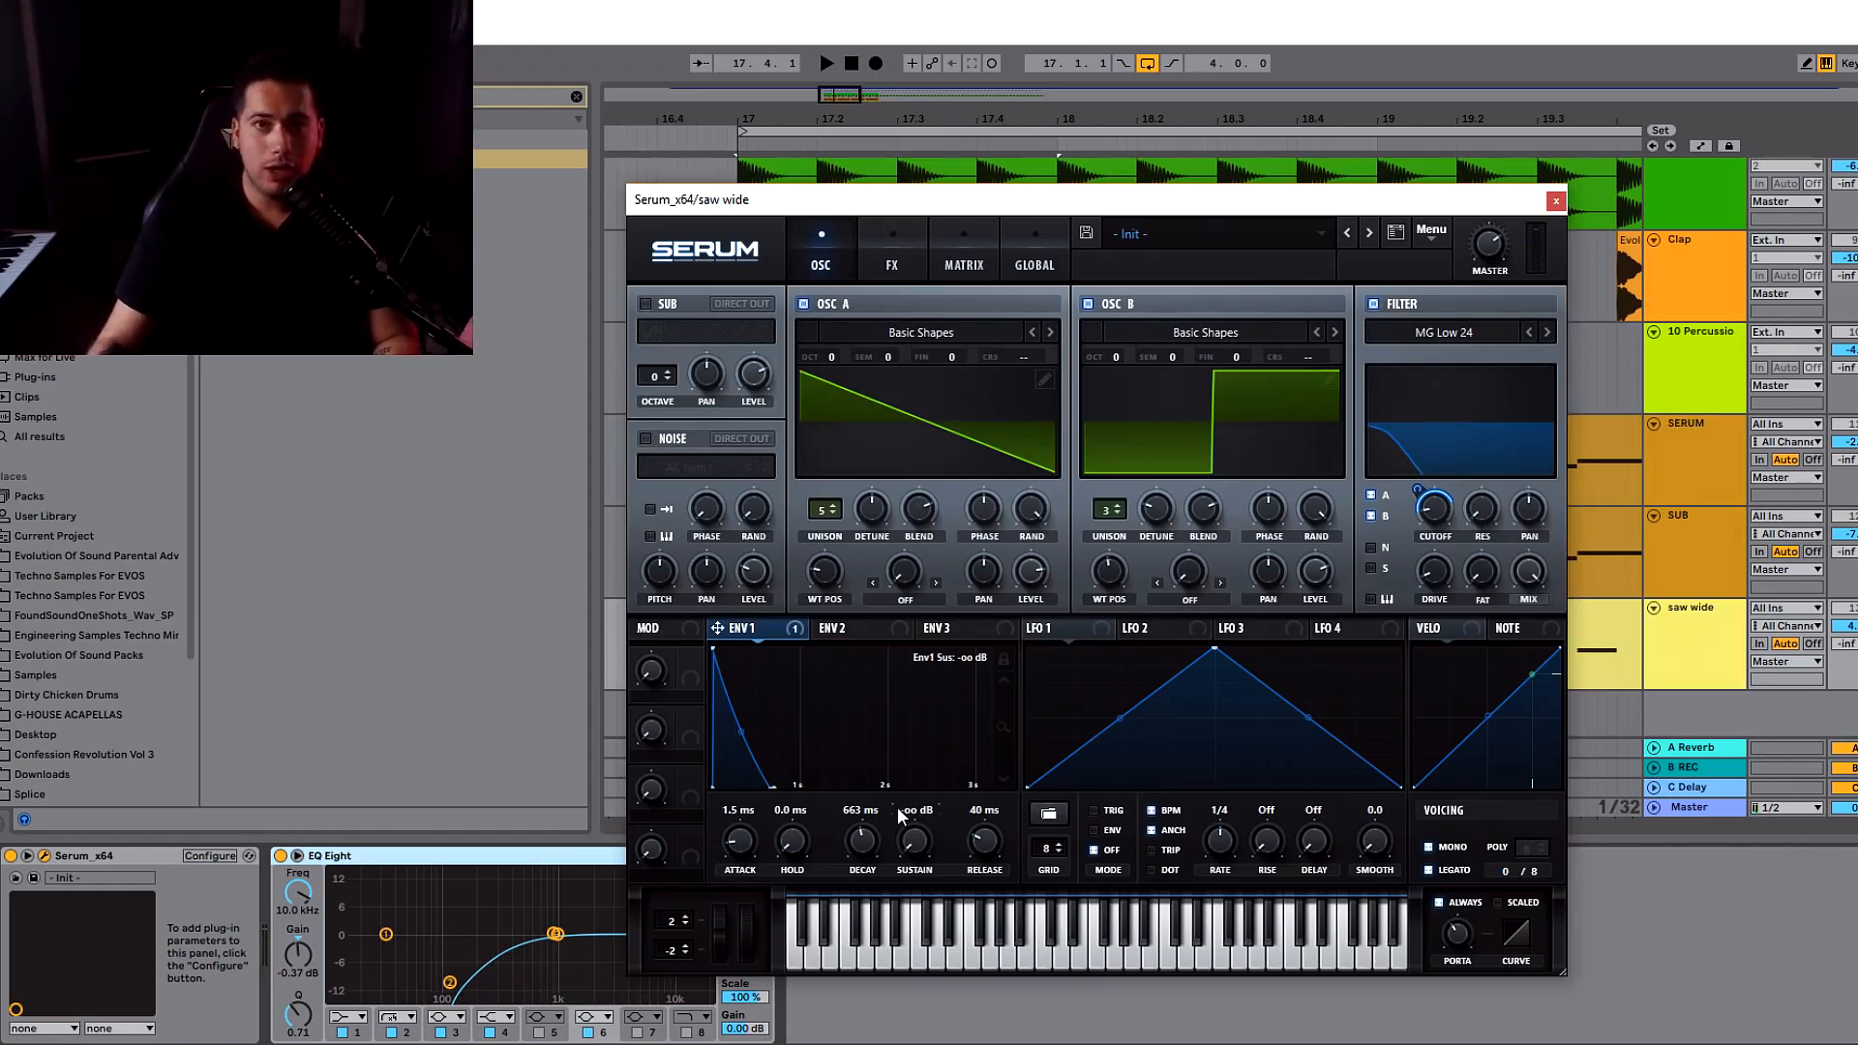
drag(871, 838, 860, 838)
key(space)
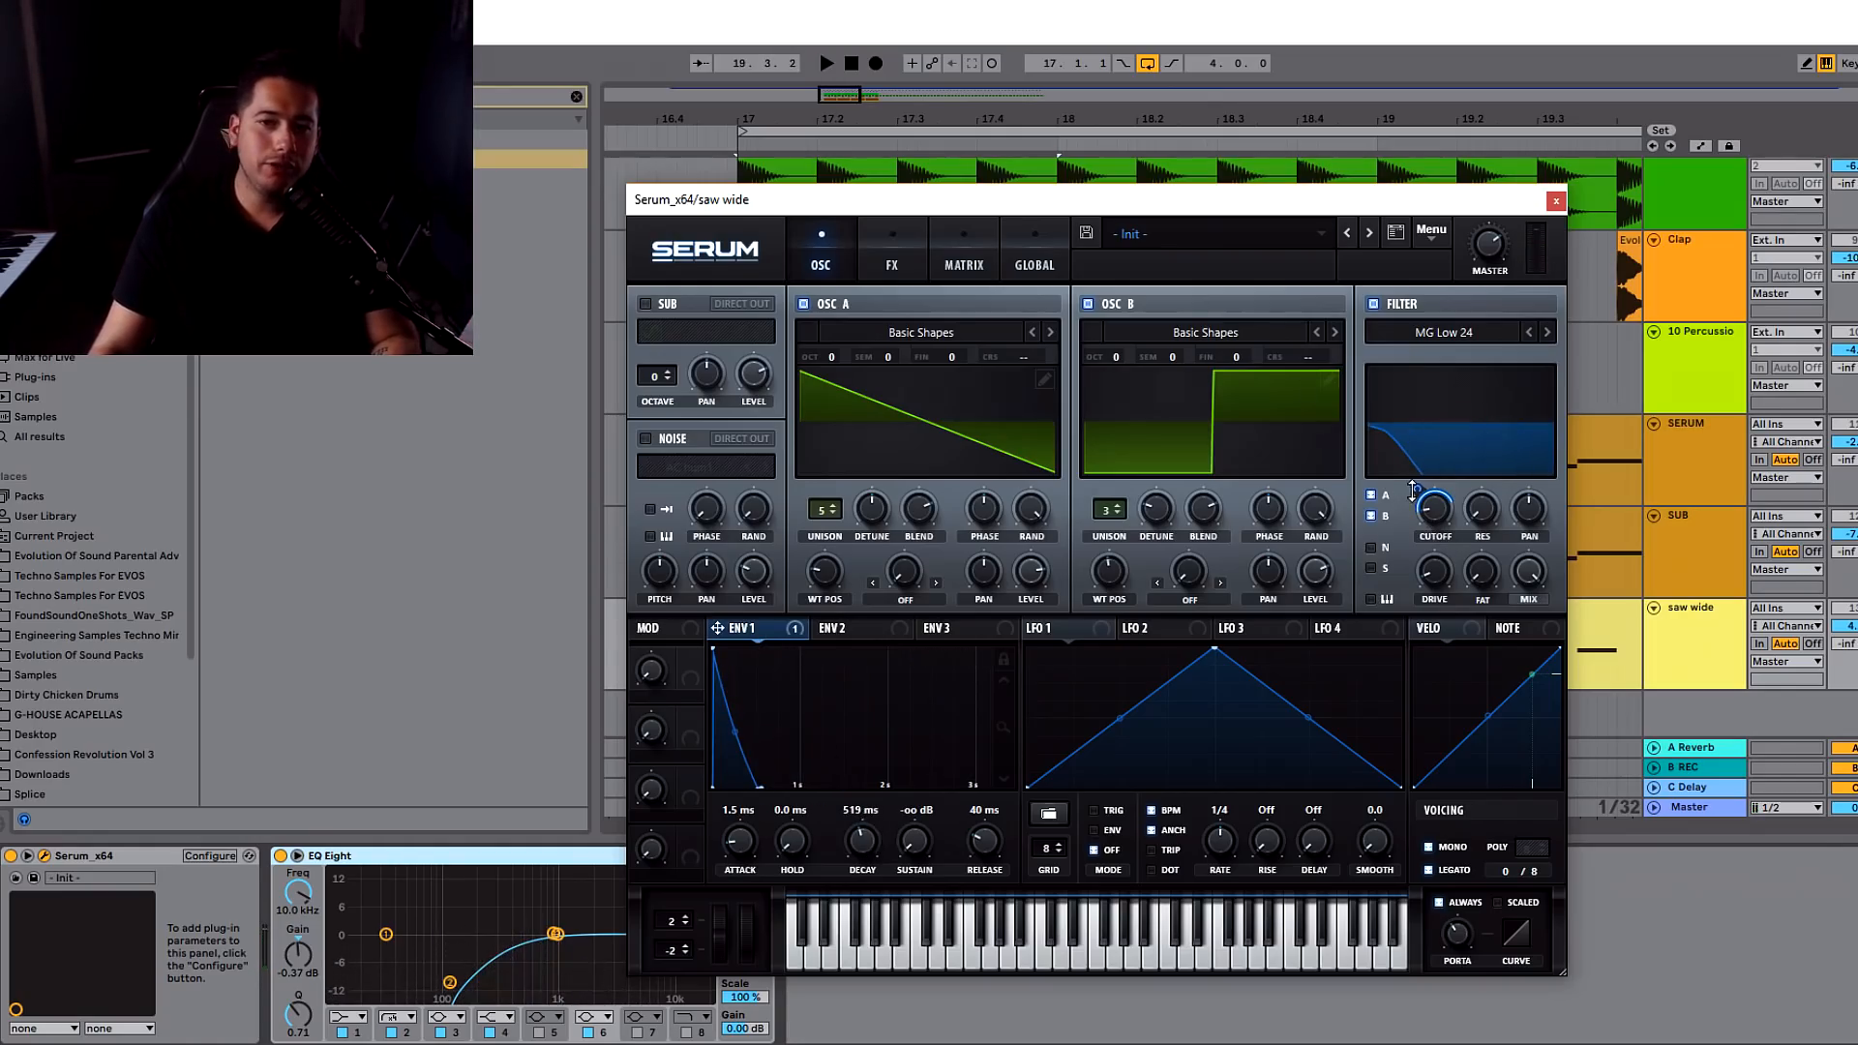
- Adjust the Env 1 modulation amount on the saw wide Serum's filter cutoff while listening to the loop
drag(1414, 491, 1408, 481)
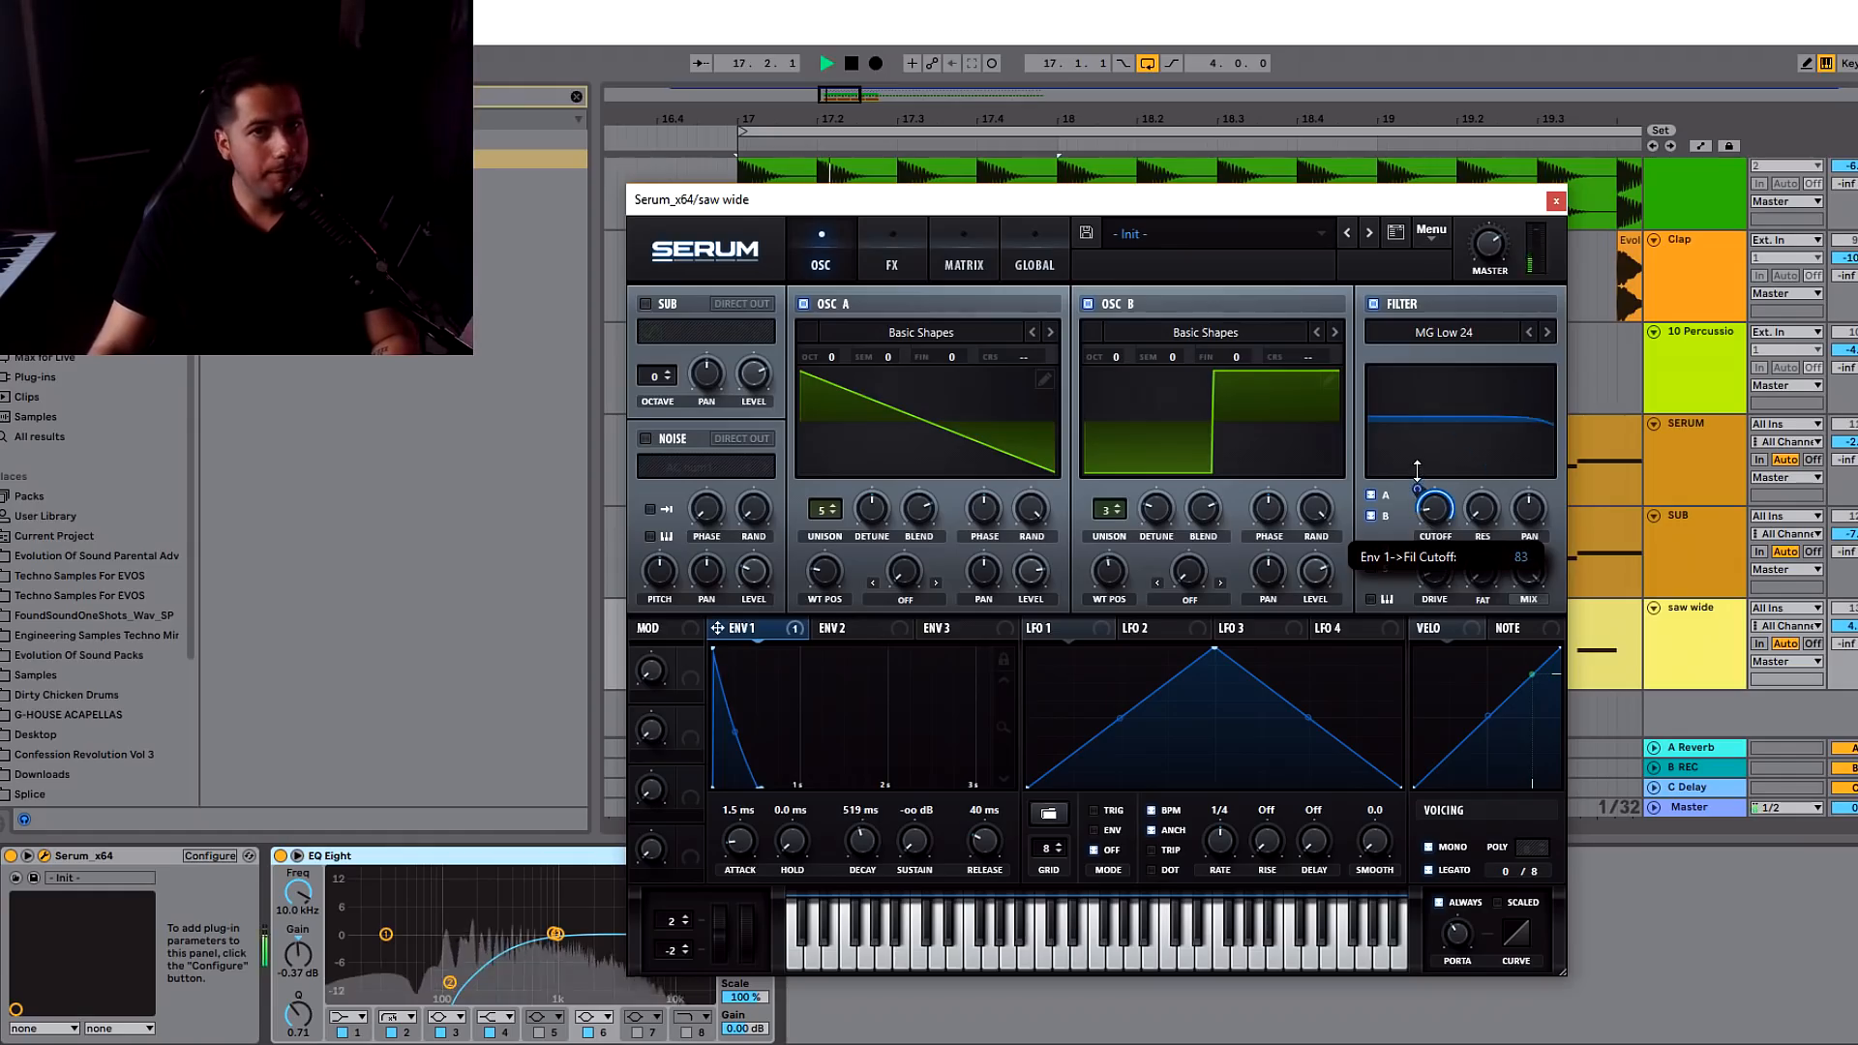
drag(1420, 479, 1405, 482)
key(space)
key(space)
- Close the saw wide track's Serum after checking its effects, and play the layers together
click(892, 262)
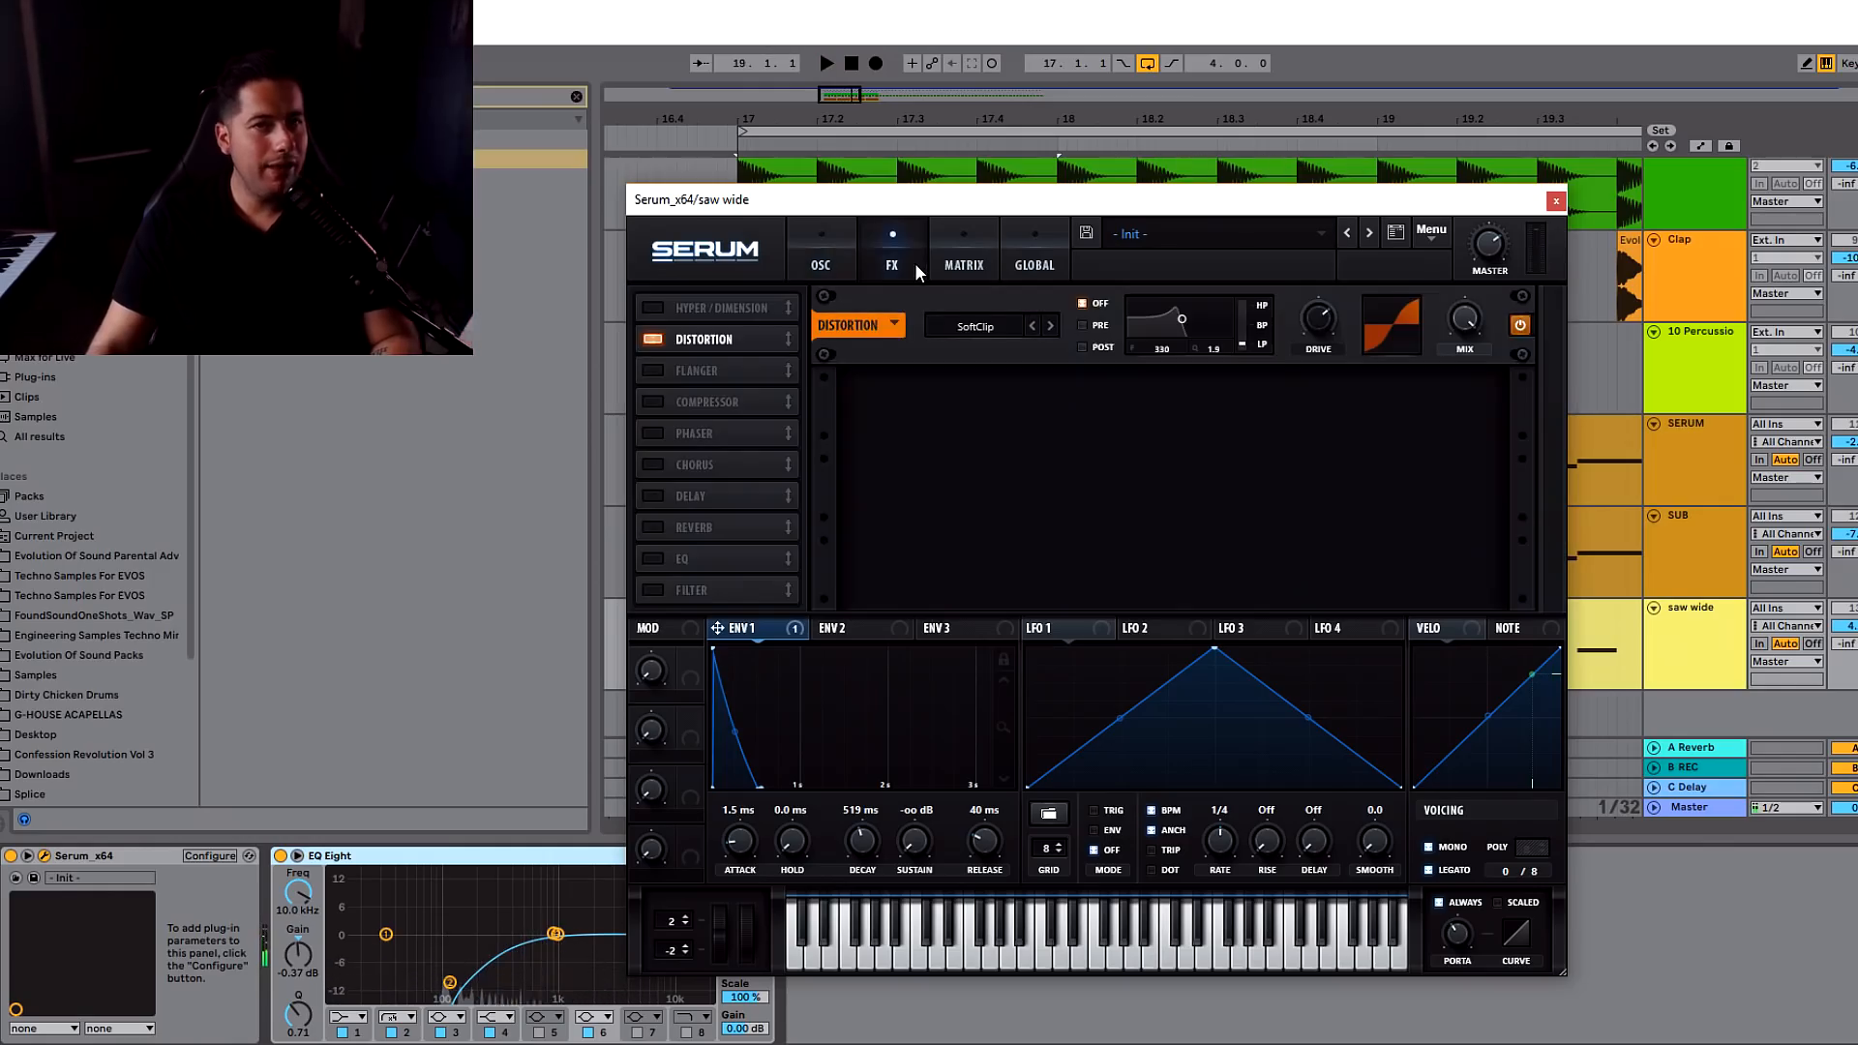
click(1556, 202)
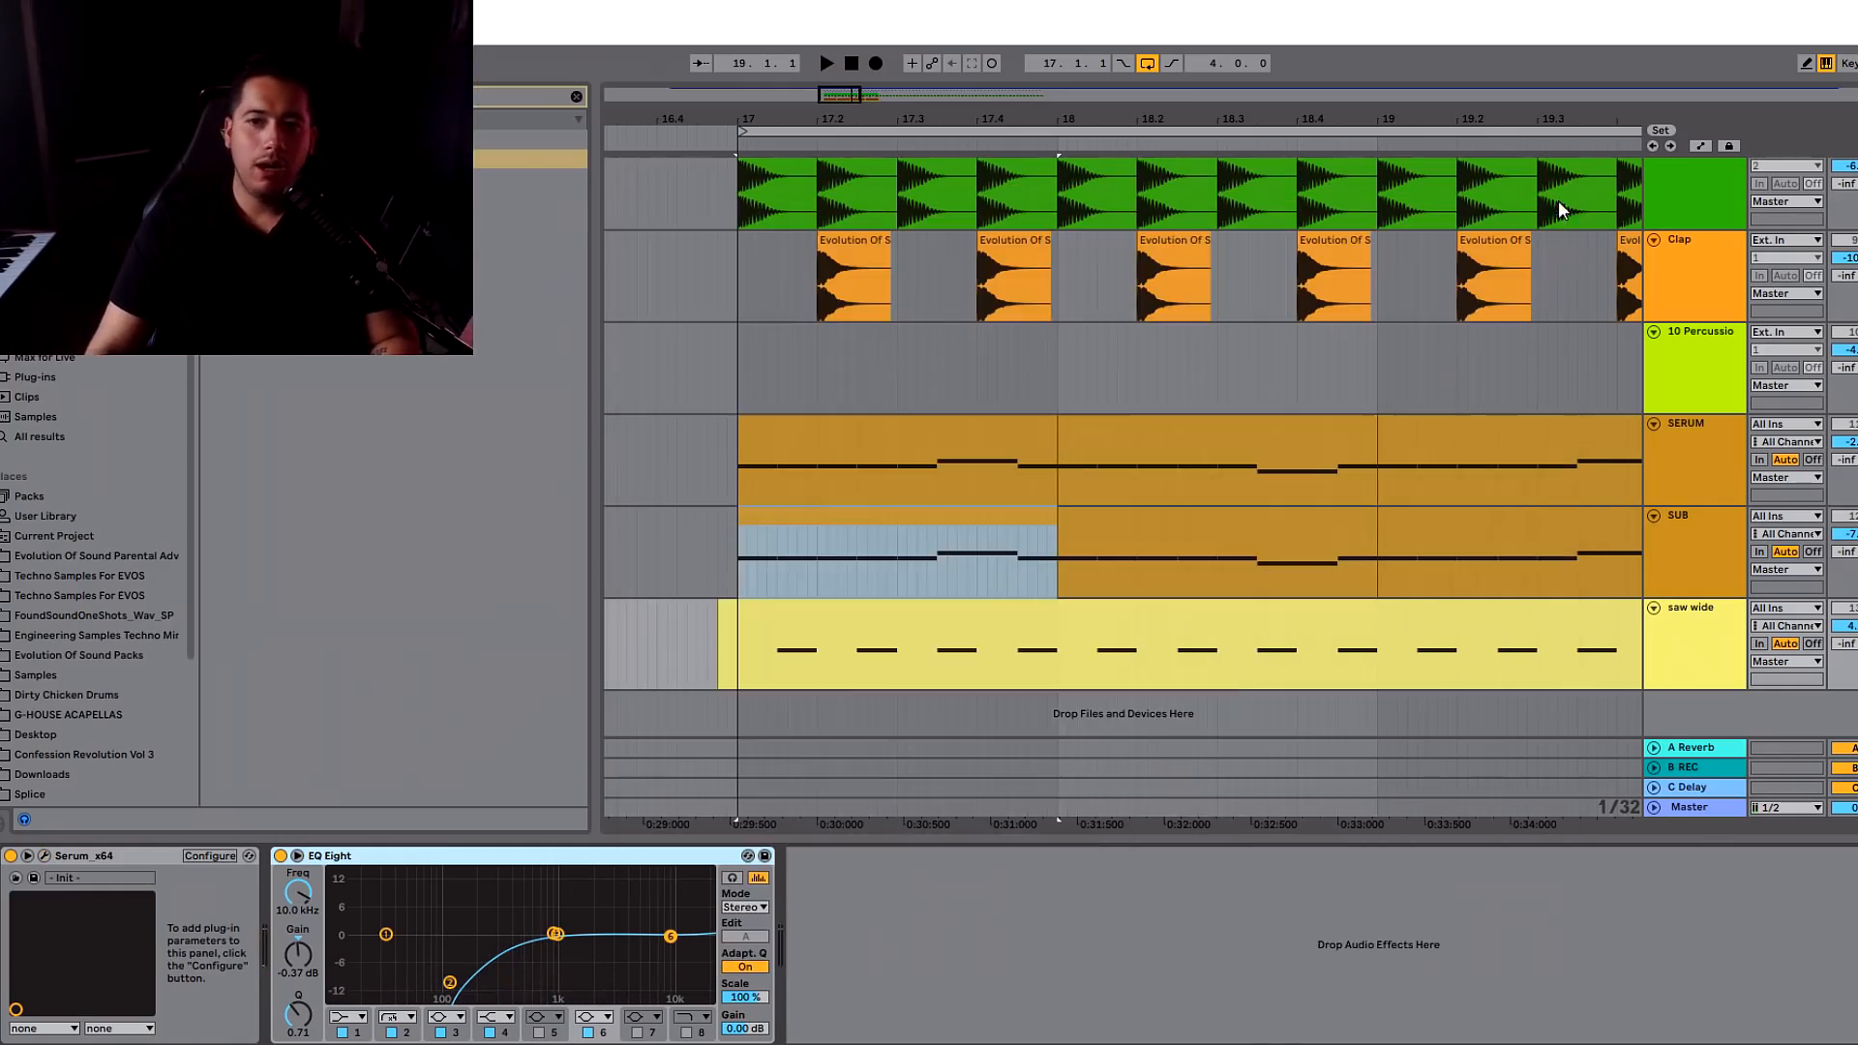
key(space)
scroll(1445, 655, up, 5)
scroll(1444, 655, down, 3)
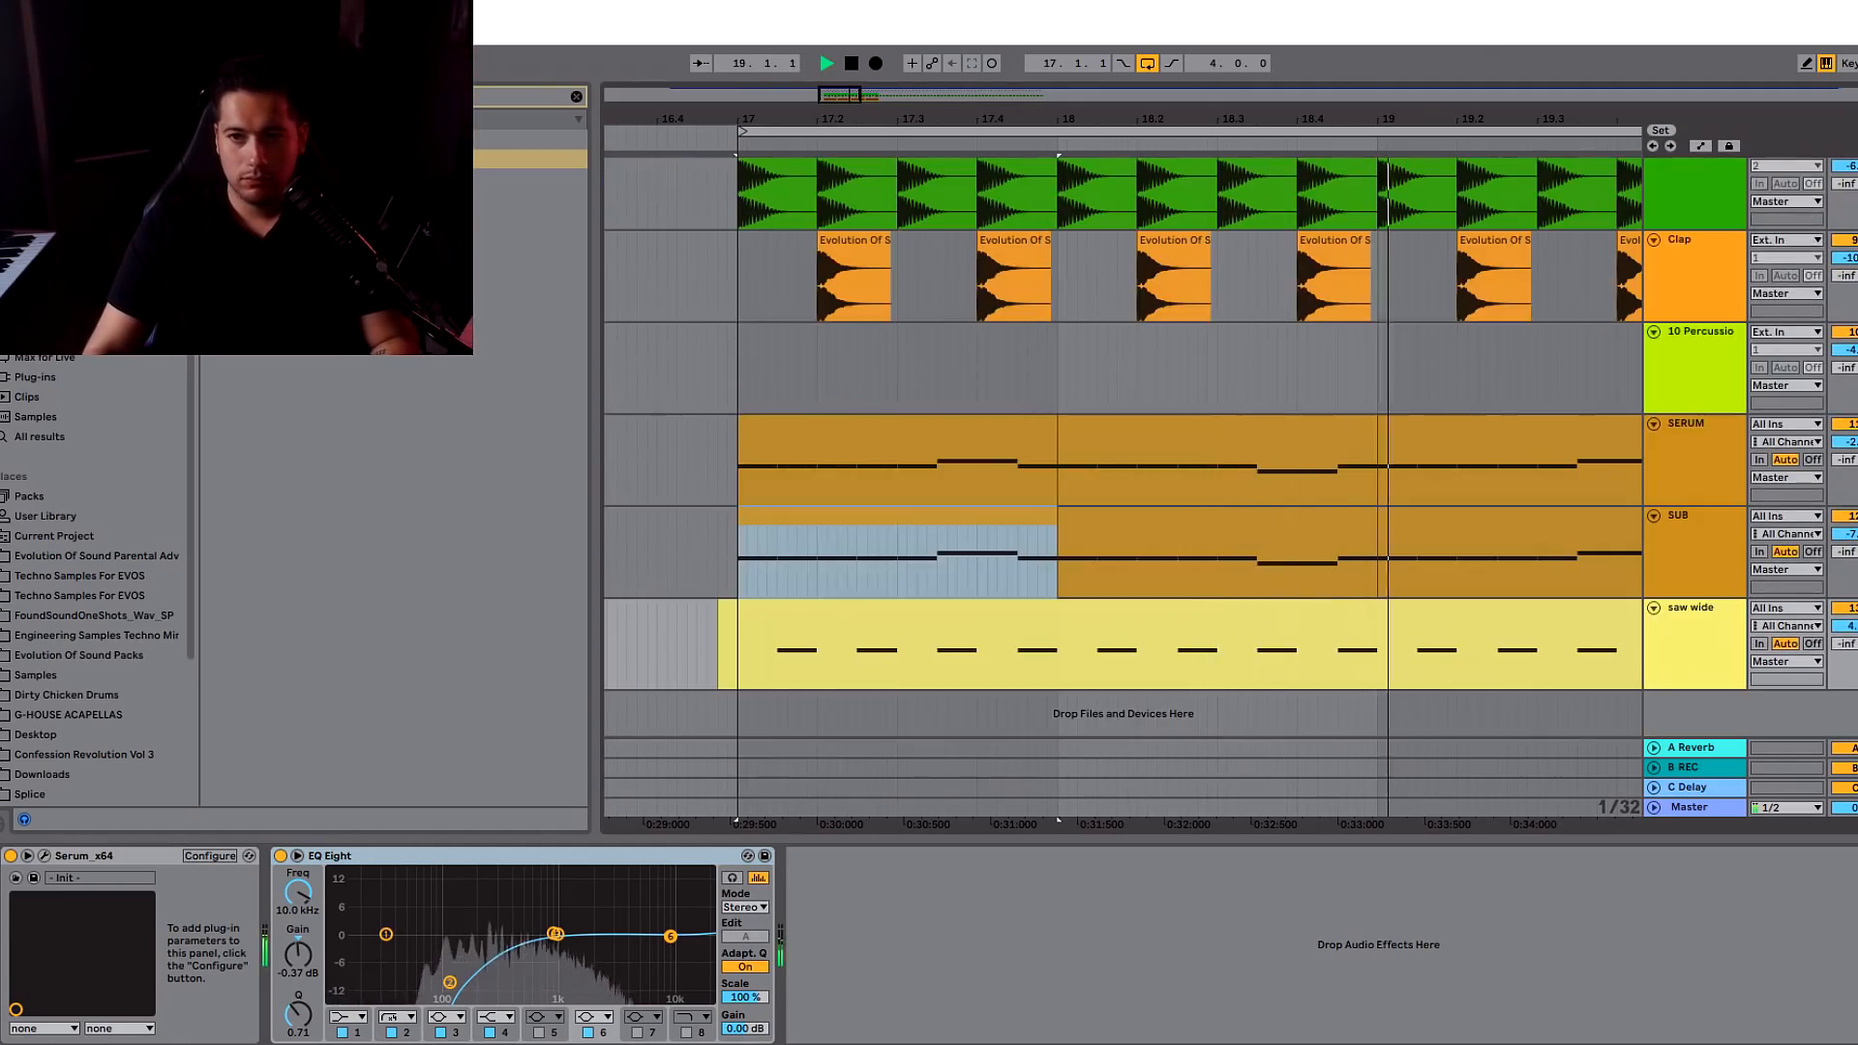
- Open the SERUM track's synth, review its effects and oscillator settings, and close it
click(668, 460)
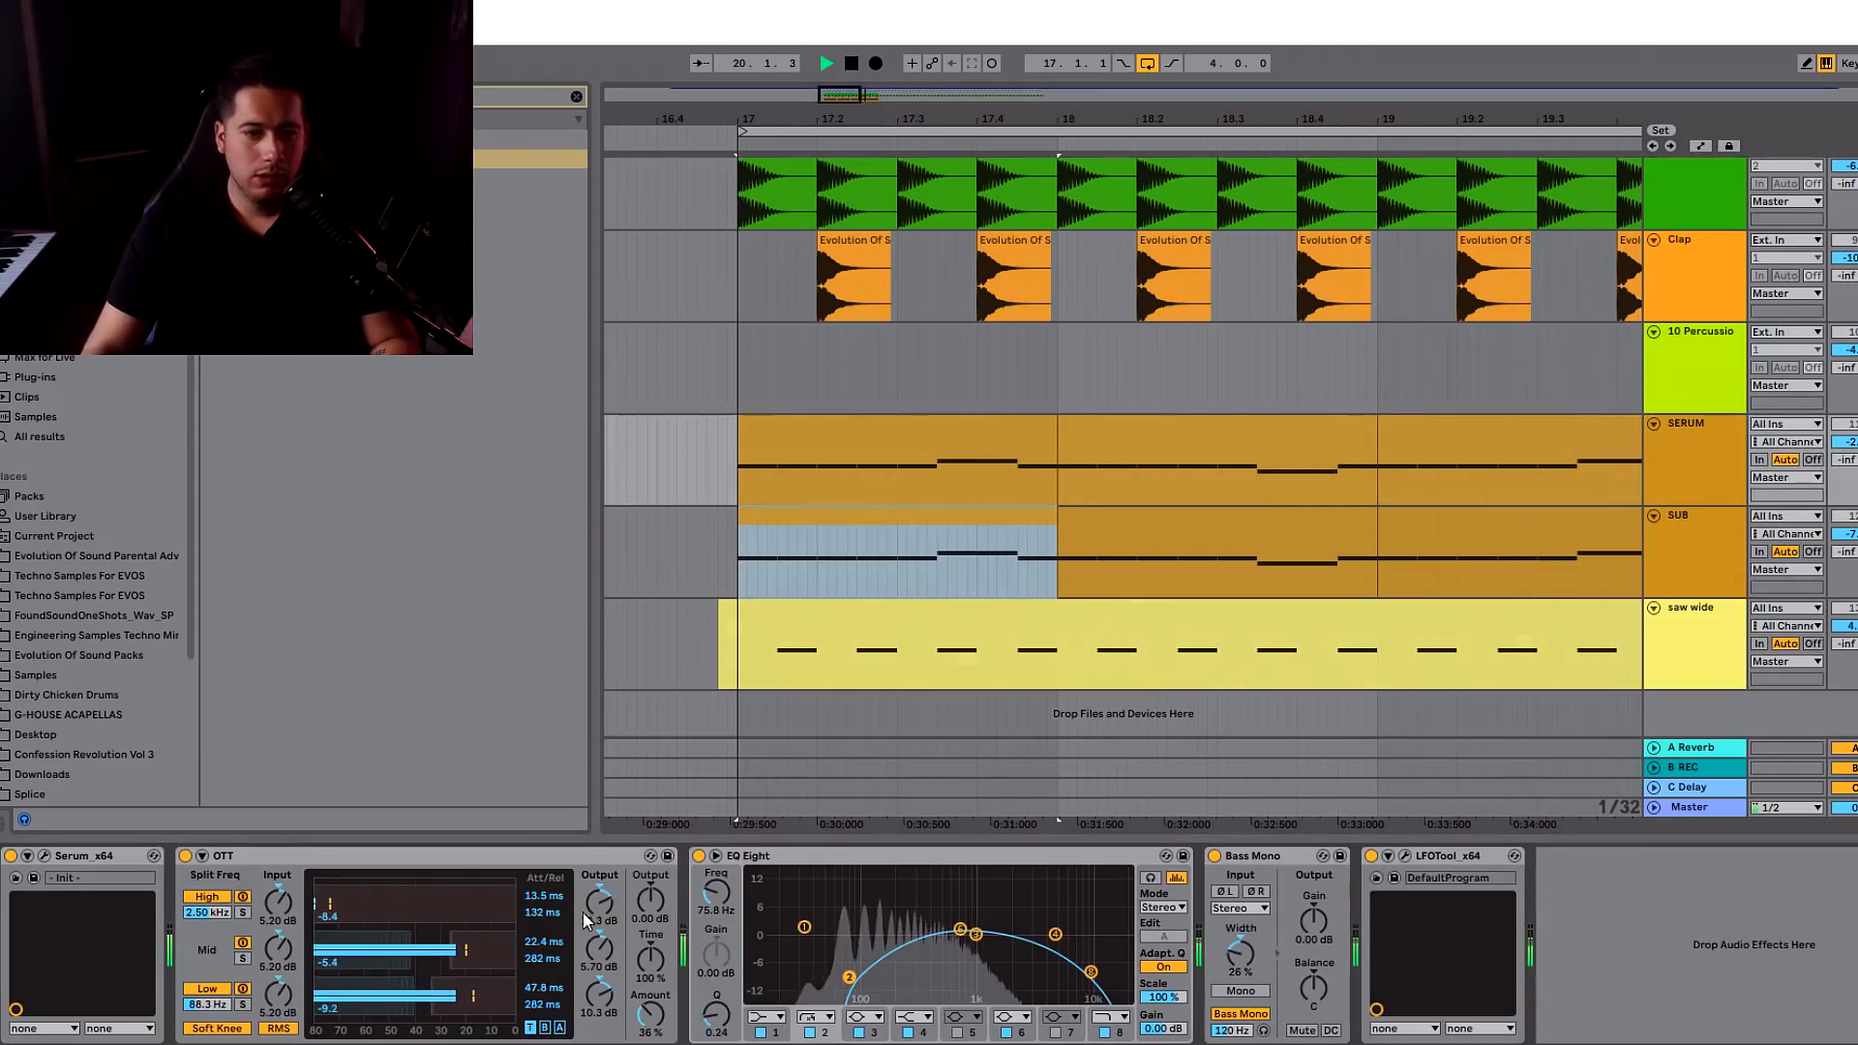
key(space)
click(44, 856)
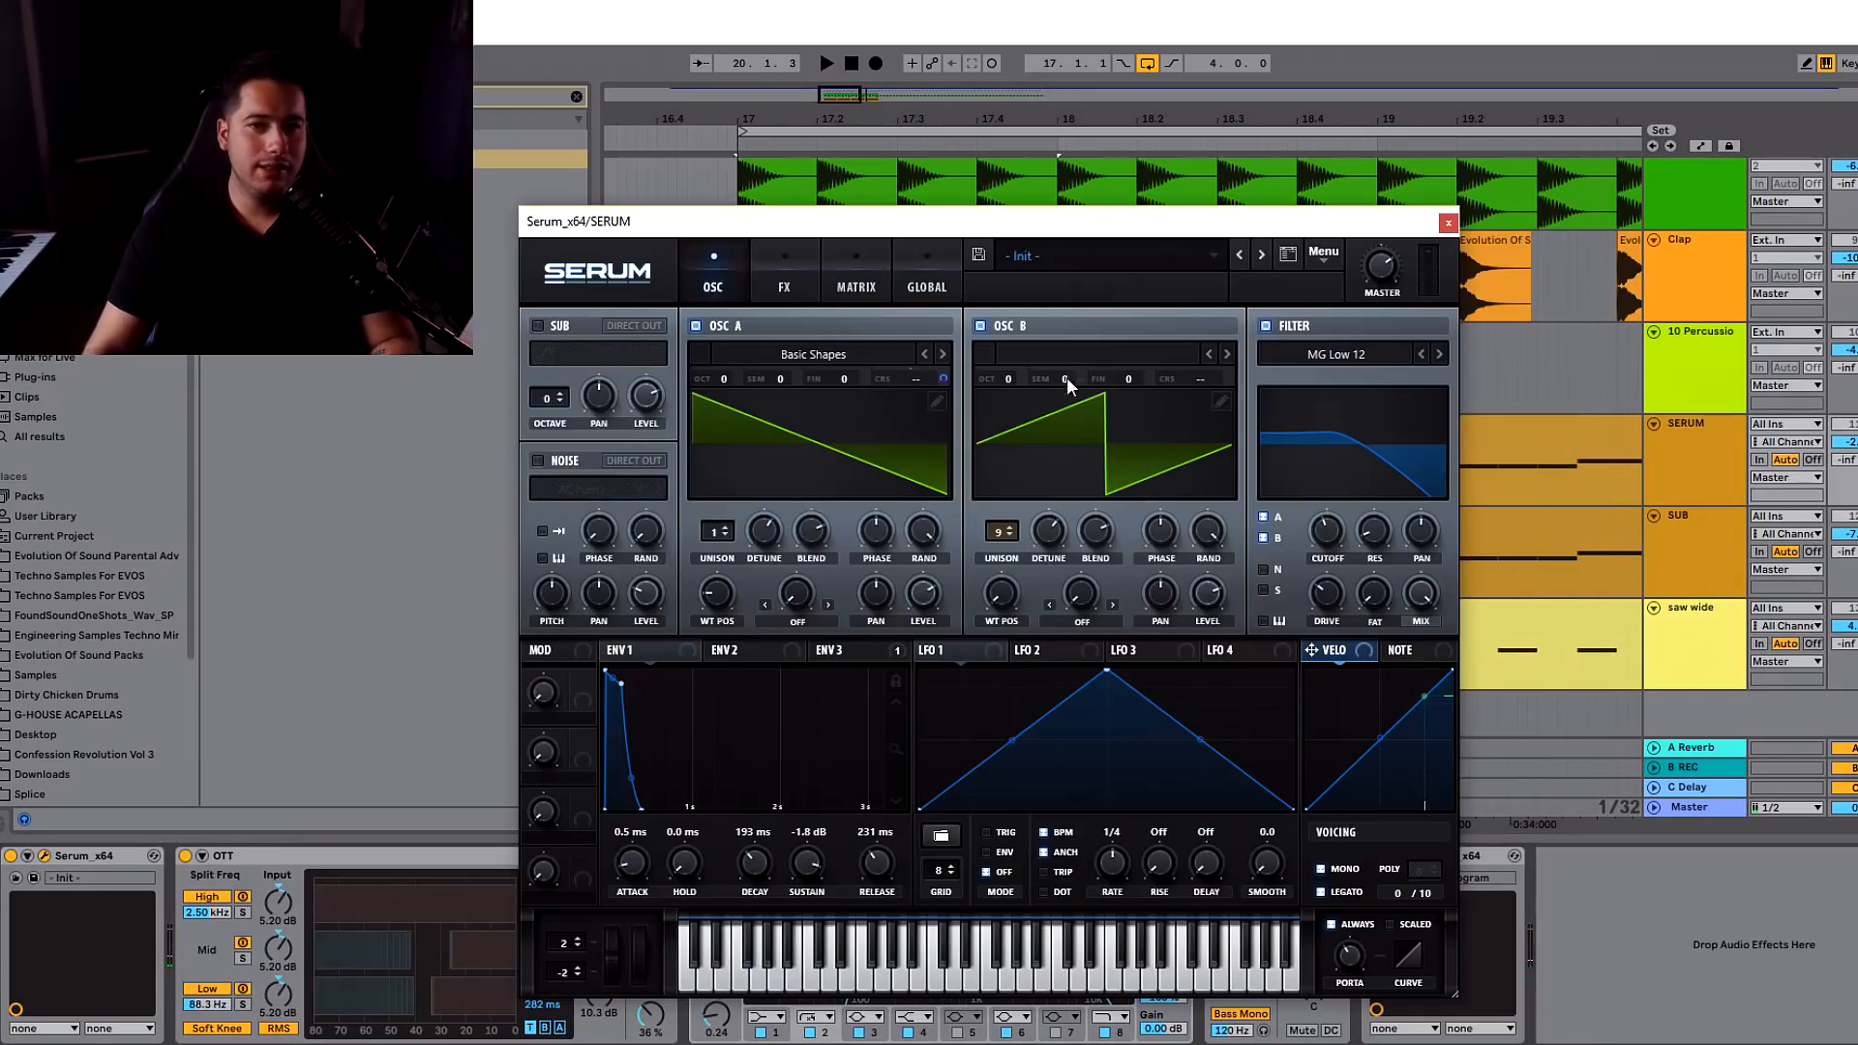
click(792, 287)
click(718, 282)
click(1448, 223)
- Mute the saw wide track and bypass the EQ Eight and OTT devices on the SERUM track
click(1701, 560)
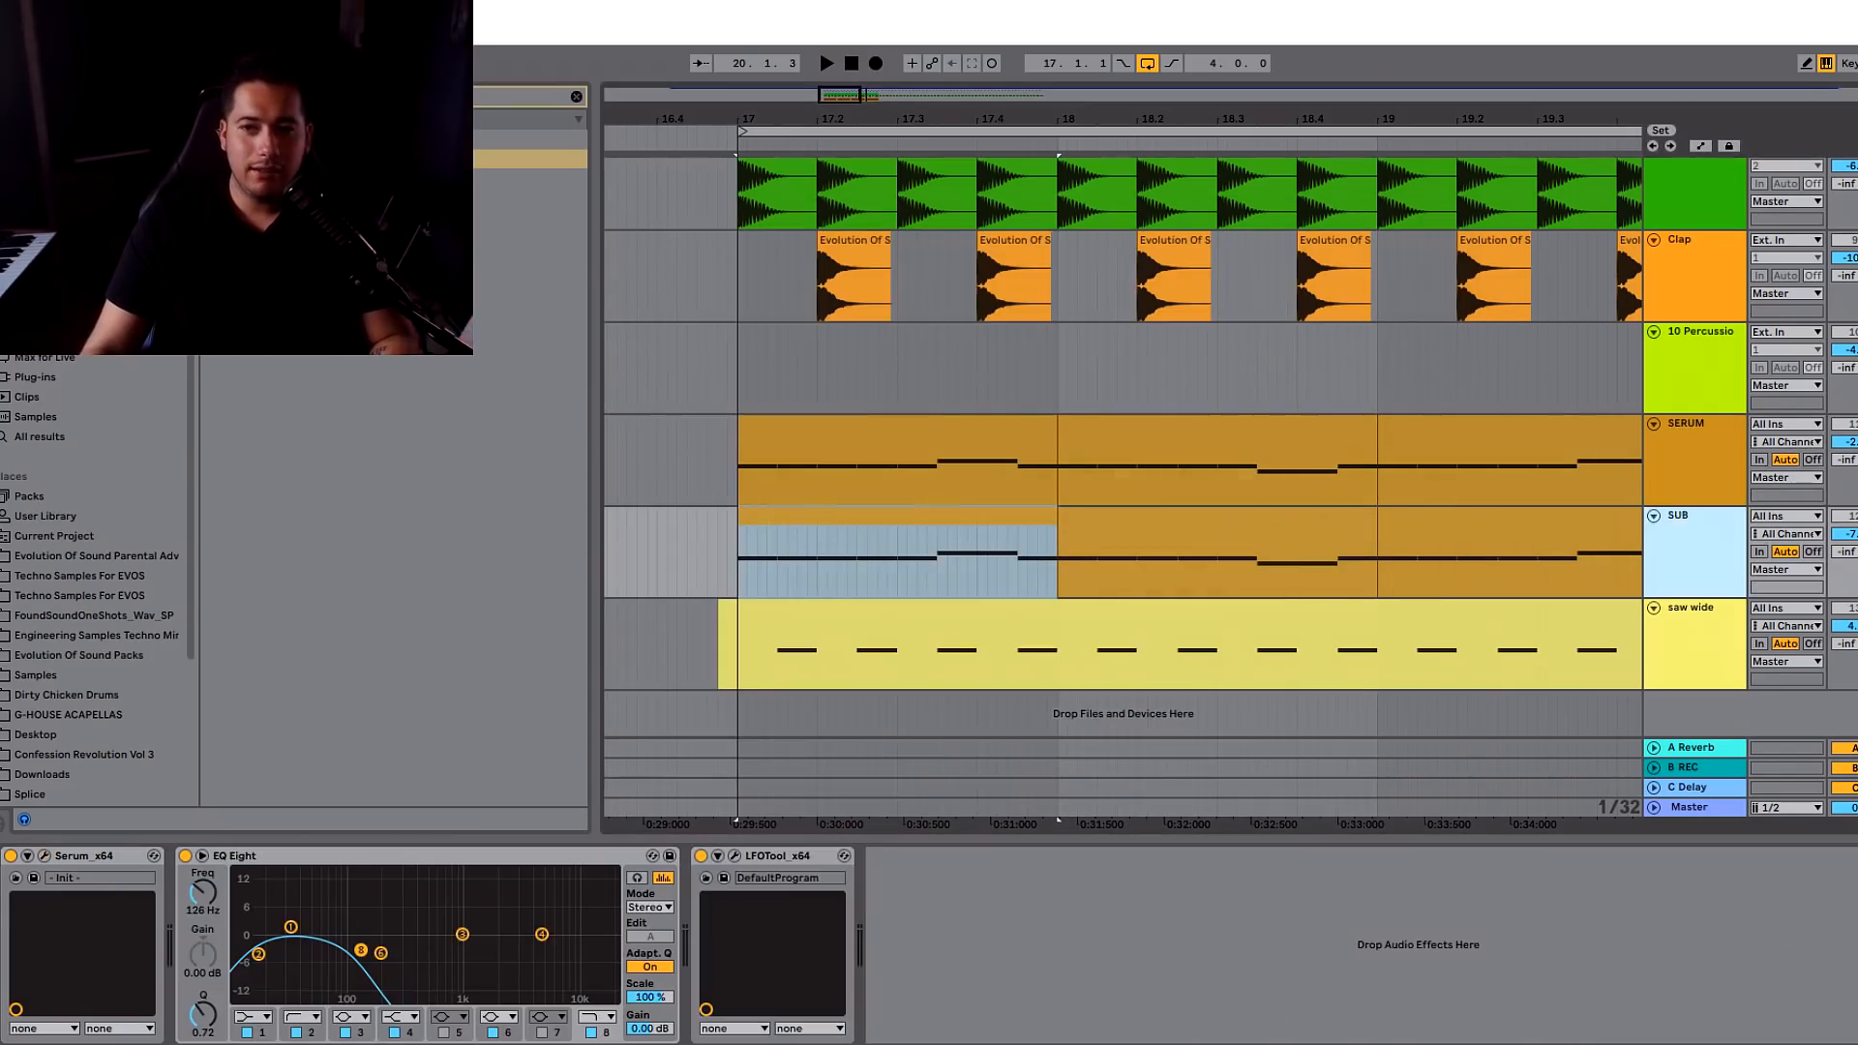
click(1713, 467)
click(1850, 608)
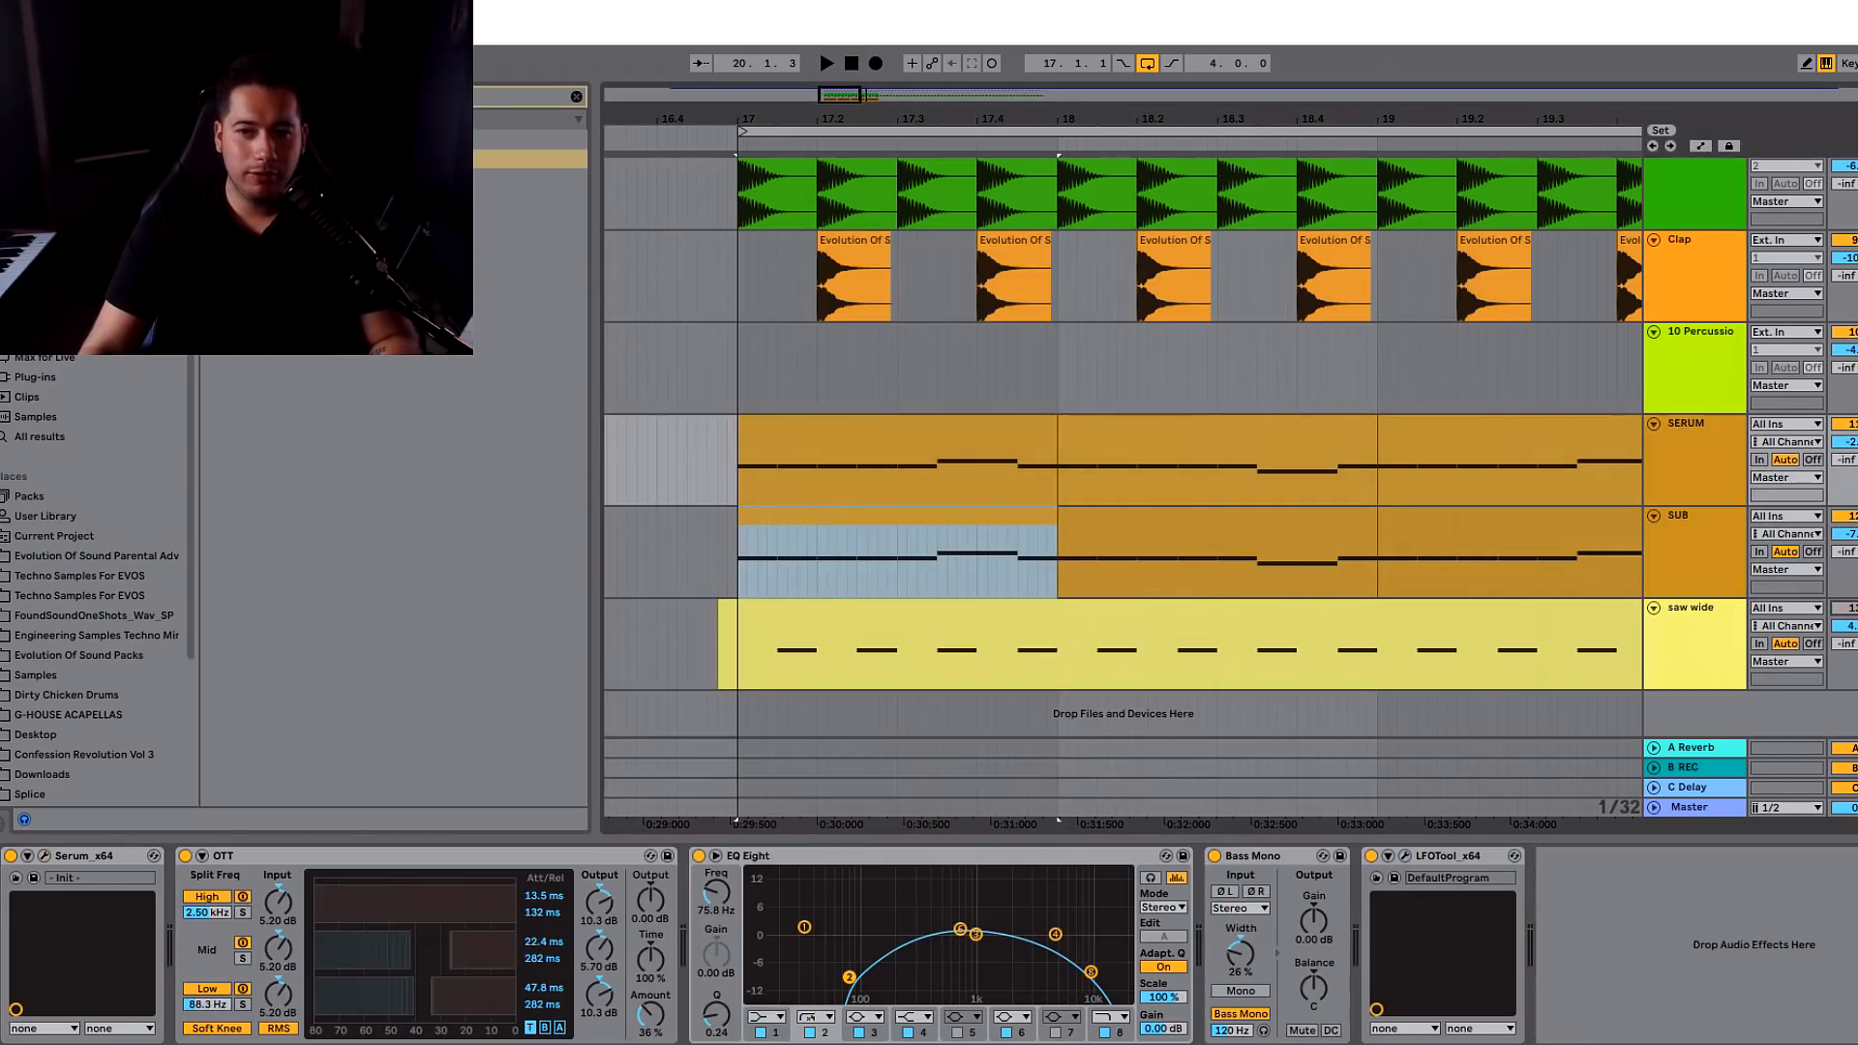
click(698, 856)
click(185, 855)
click(27, 855)
- Move oscillator A's wavetable position to the square shape in the SERUM track's synth and switch off oscillator B
click(43, 857)
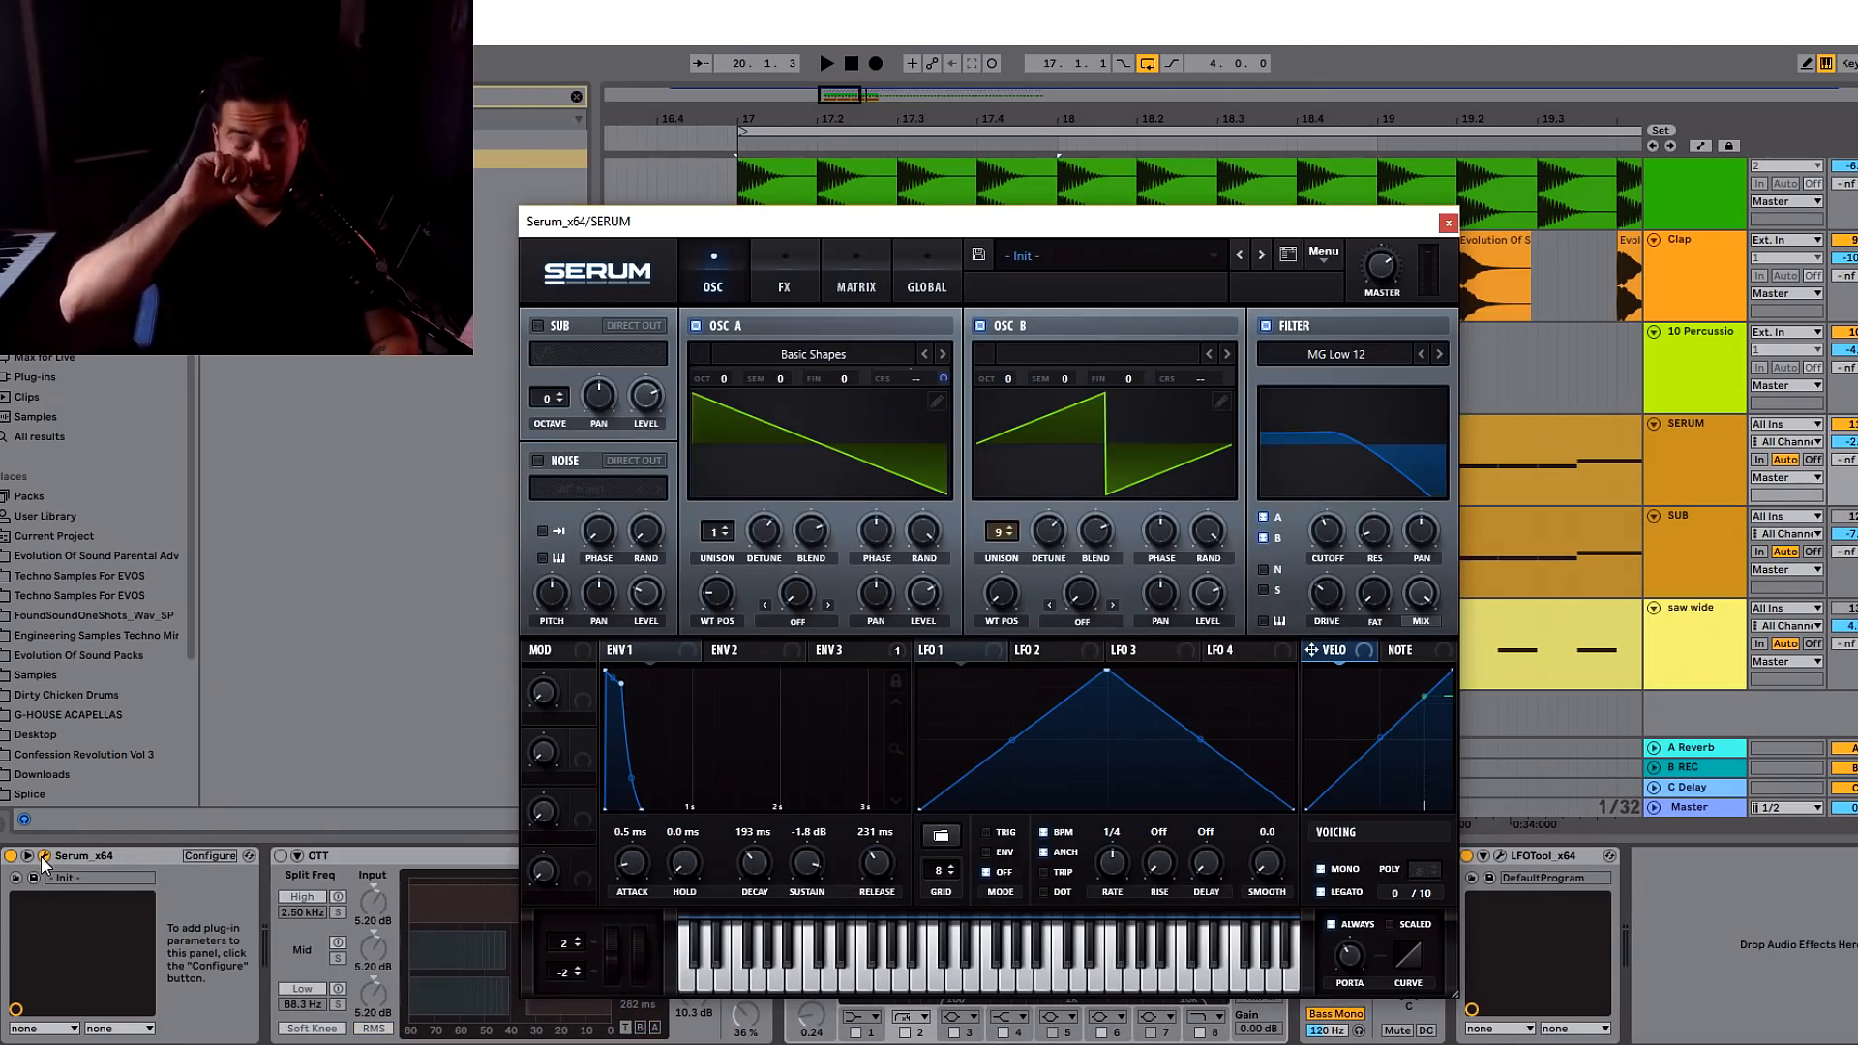
click(766, 356)
mouse_move(987, 380)
click(1121, 492)
drag(705, 595, 745, 565)
click(980, 326)
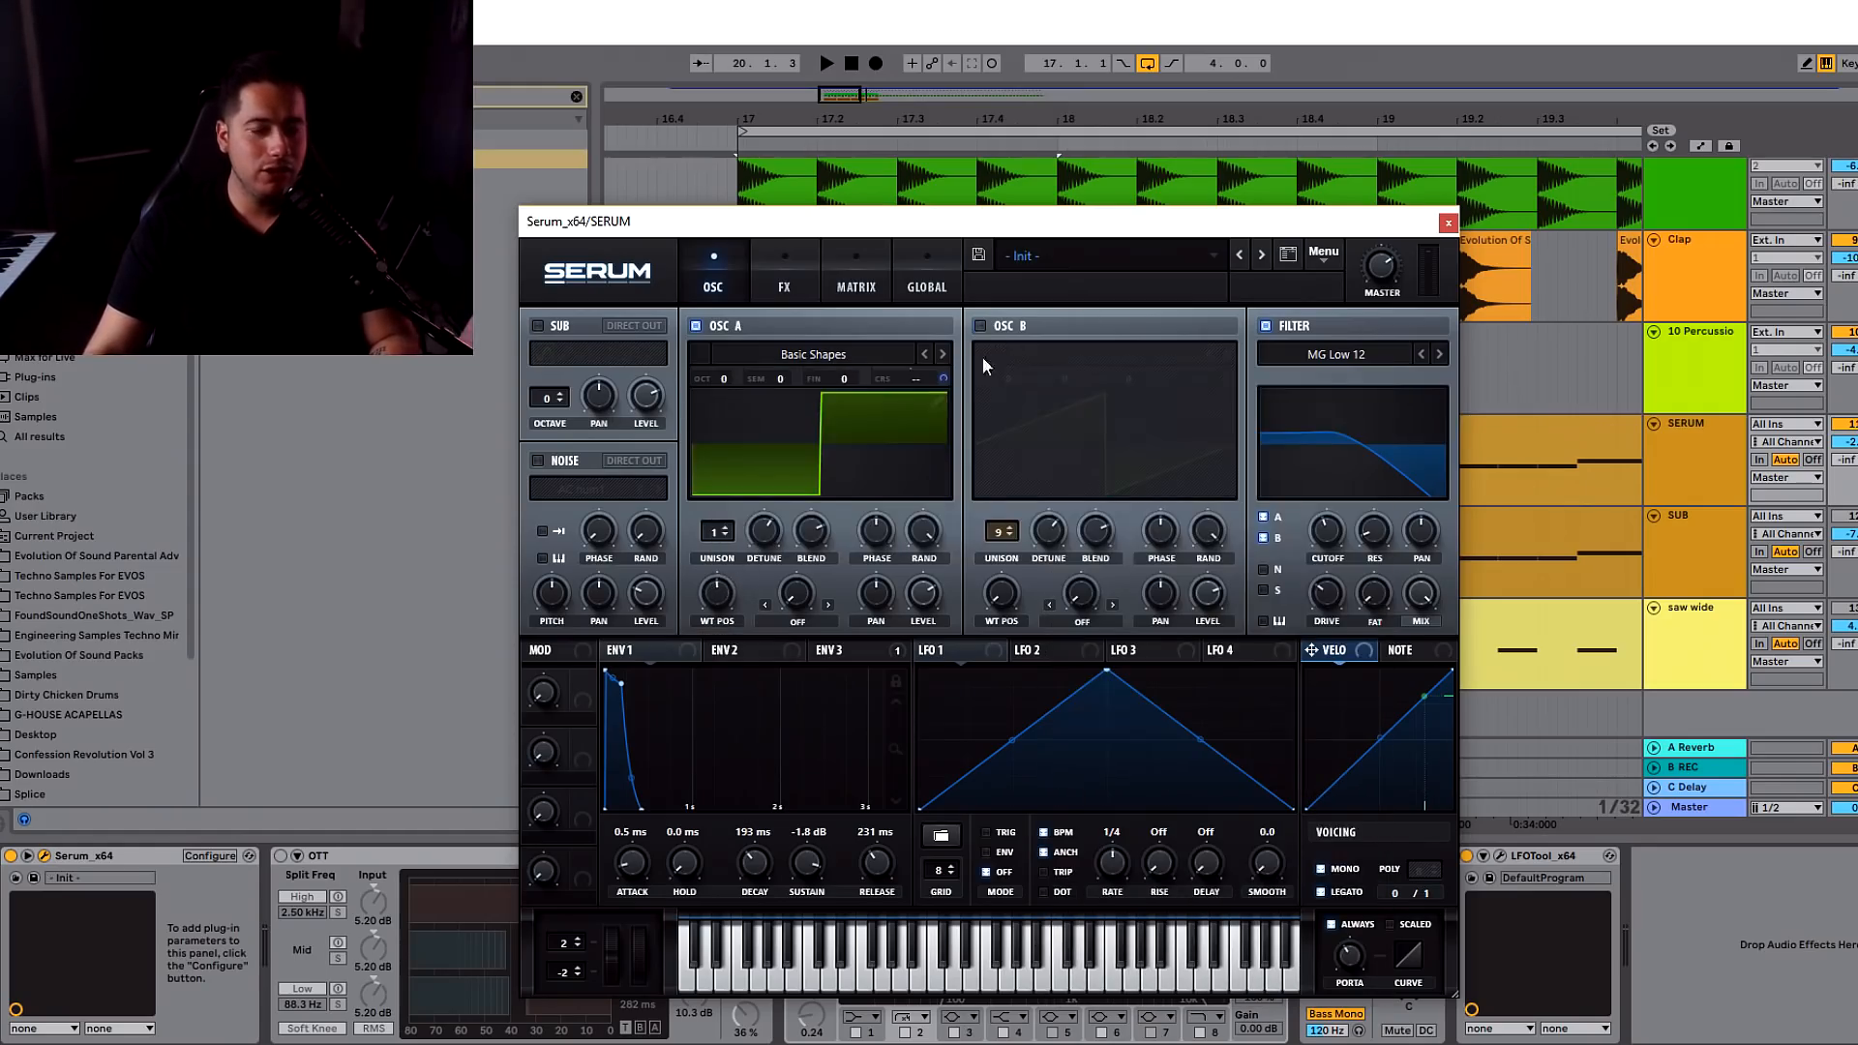
- Adjust the SERUM track's volume, close its synth, and show the whole four-bar loop in the arrangement
drag(1846, 442, 1846, 426)
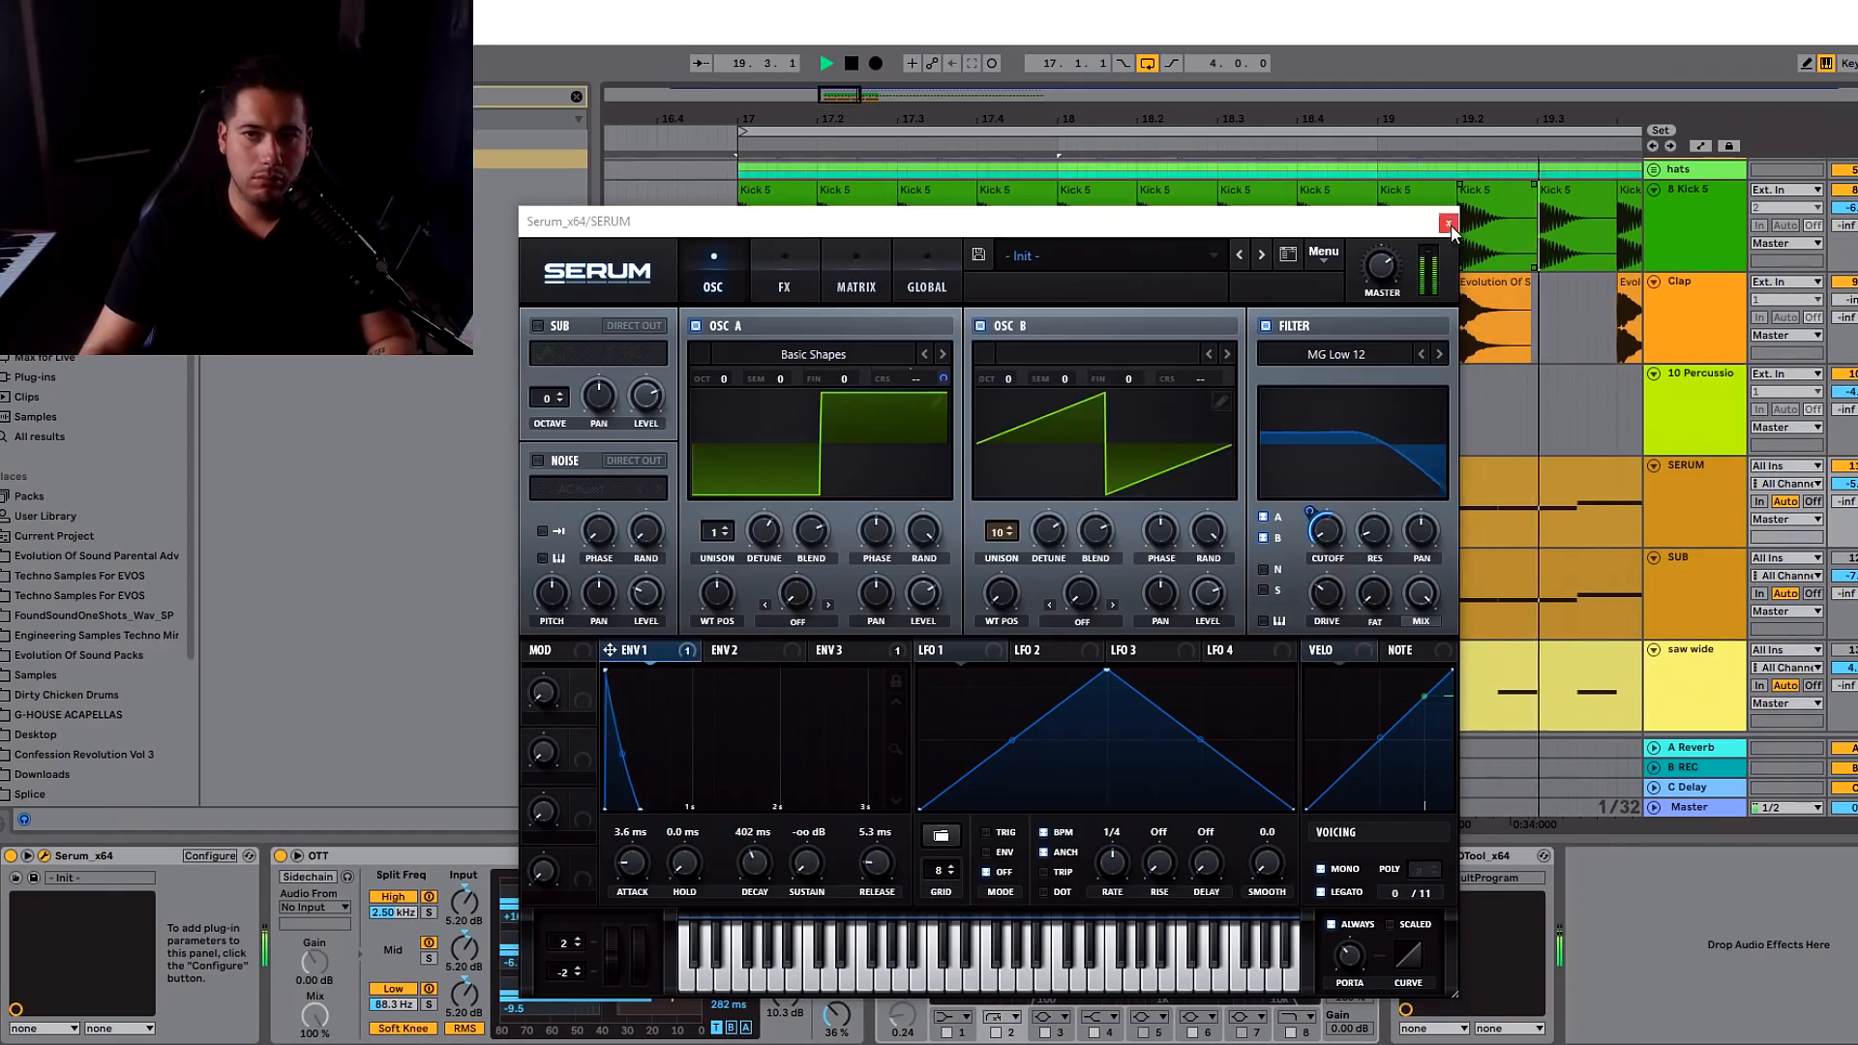
click(1448, 222)
drag(870, 106, 829, 70)
key(space)
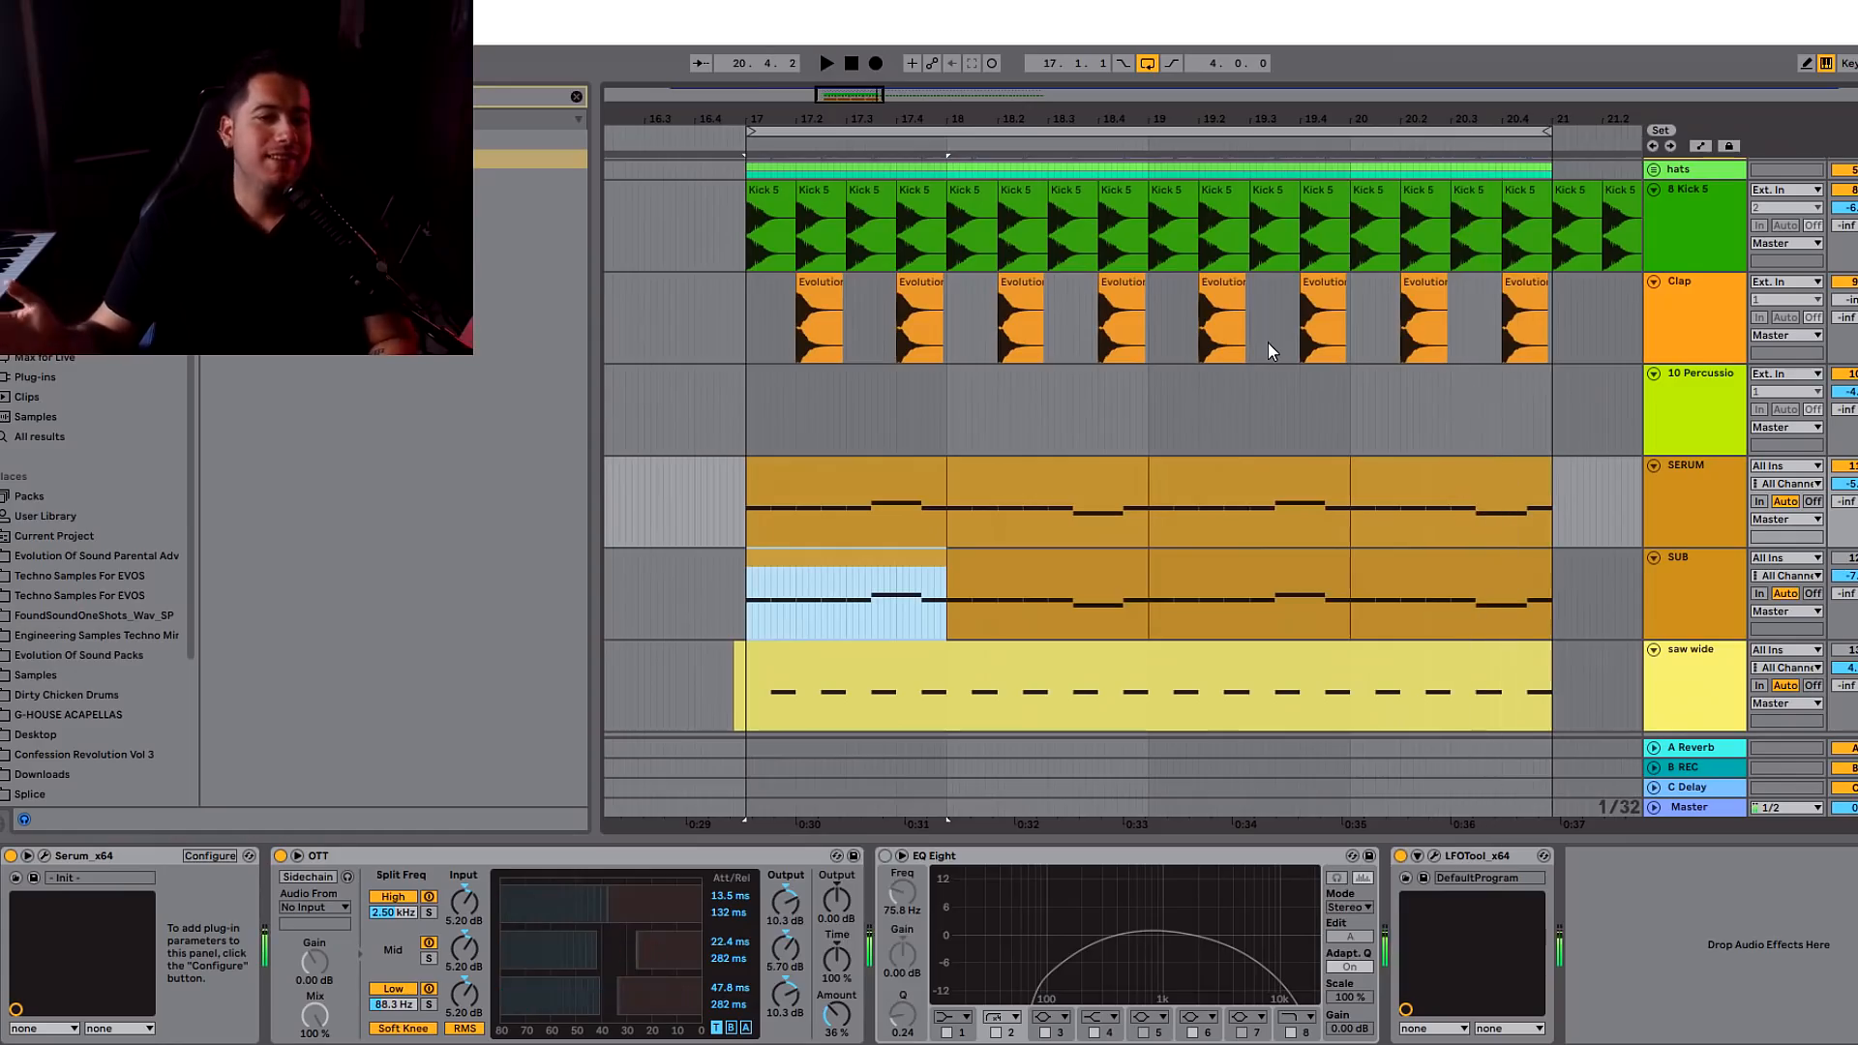
- Play the four-bar loop several times to judge the reworked bass with the kick and clap
key(space)
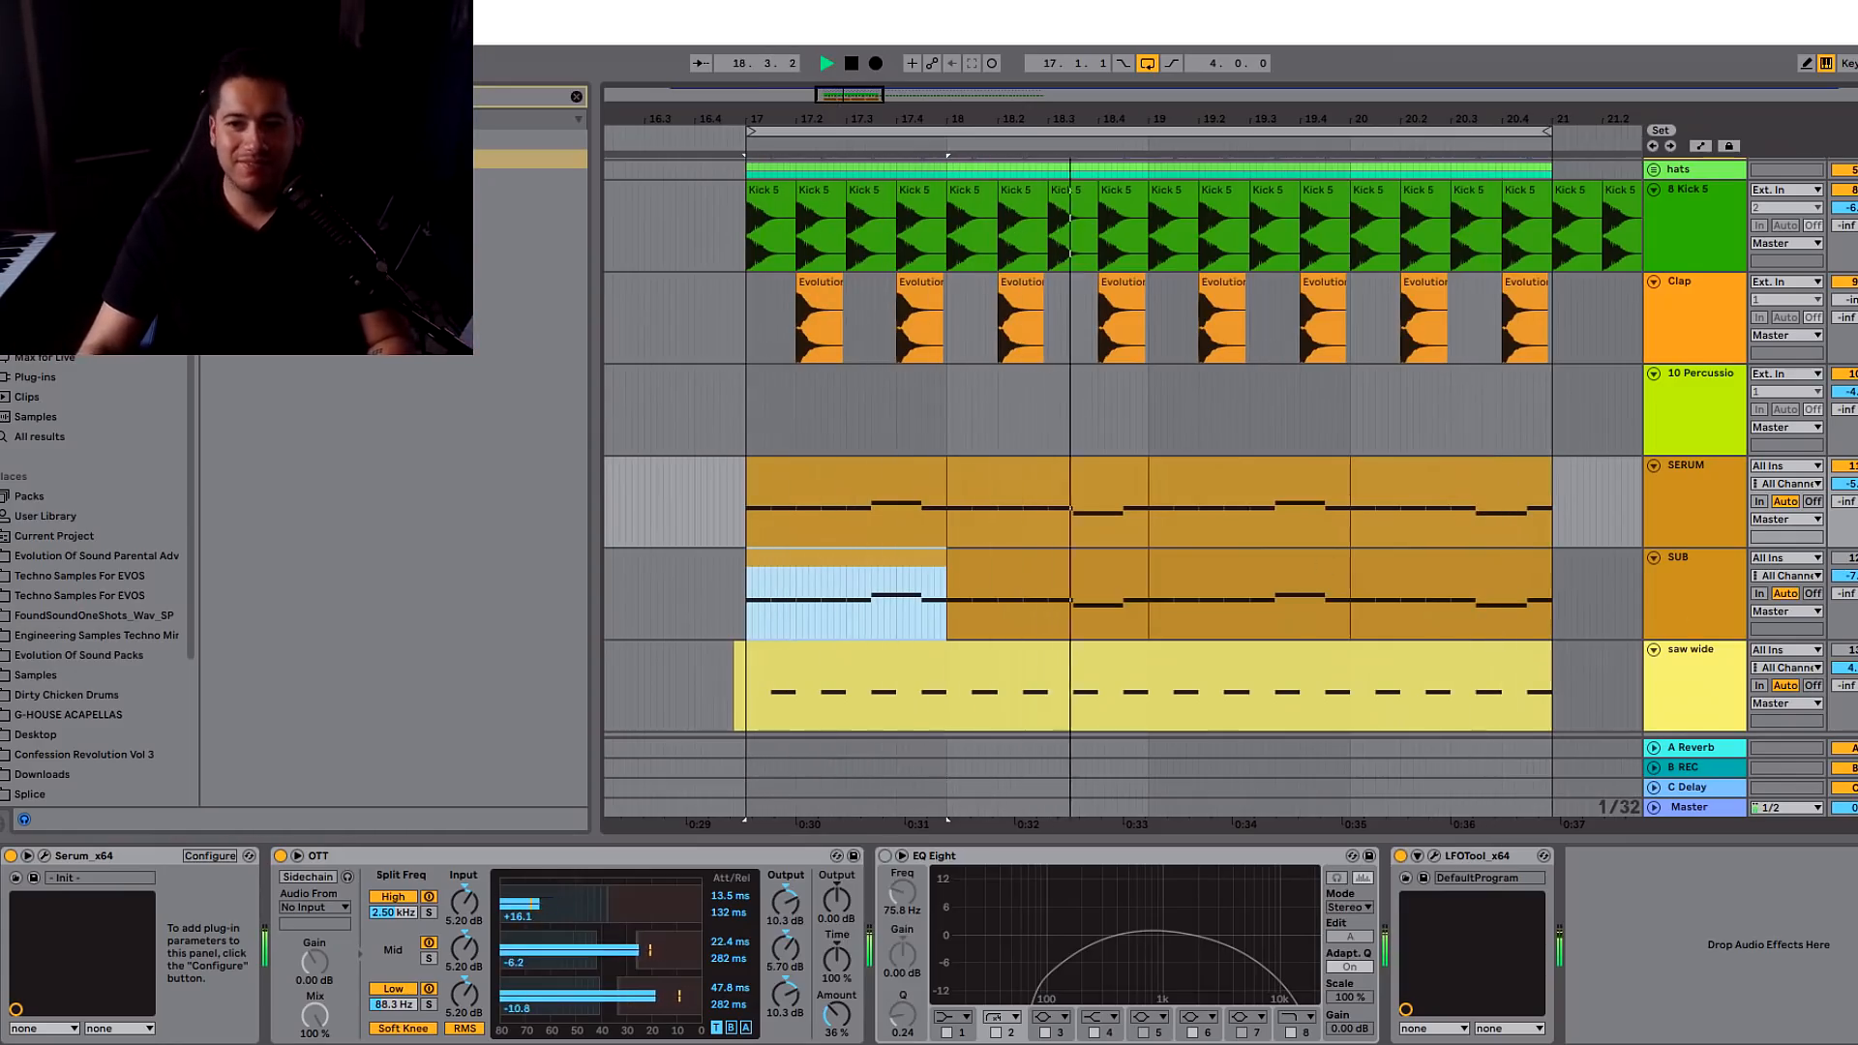
key(space)
key(space)
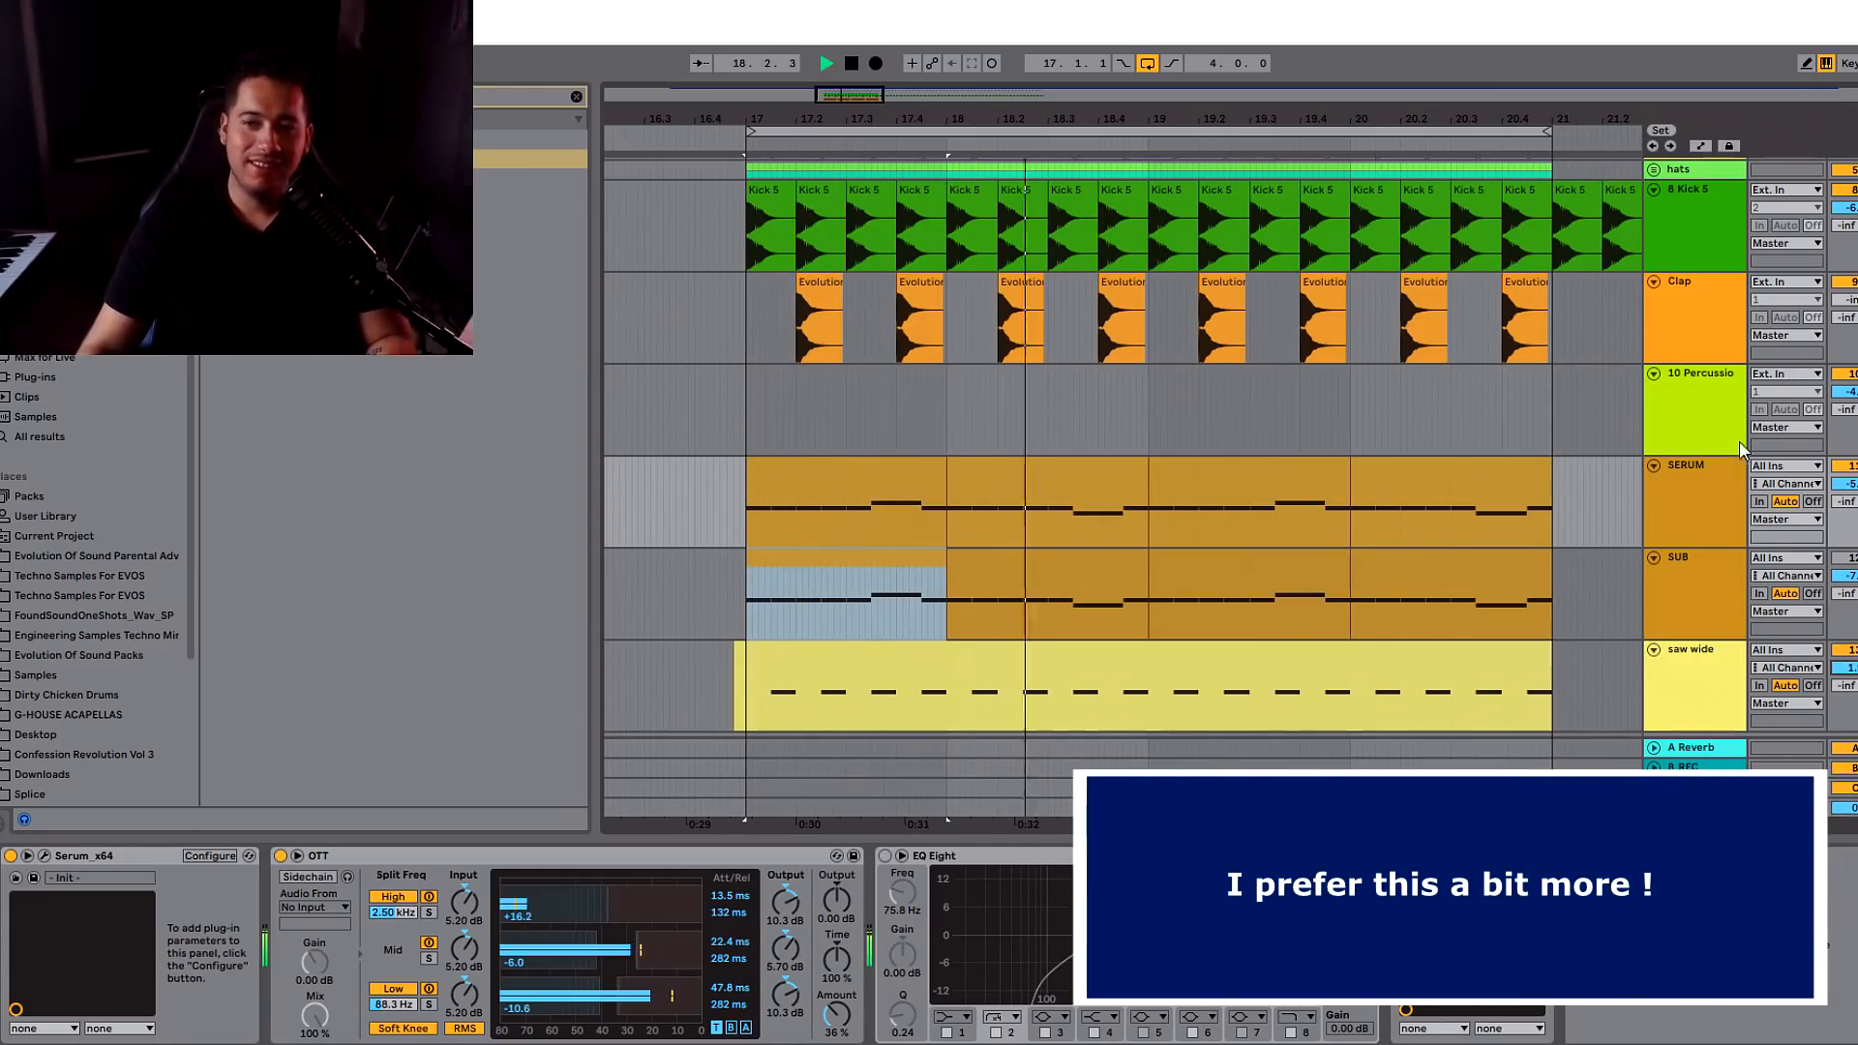
key(space)
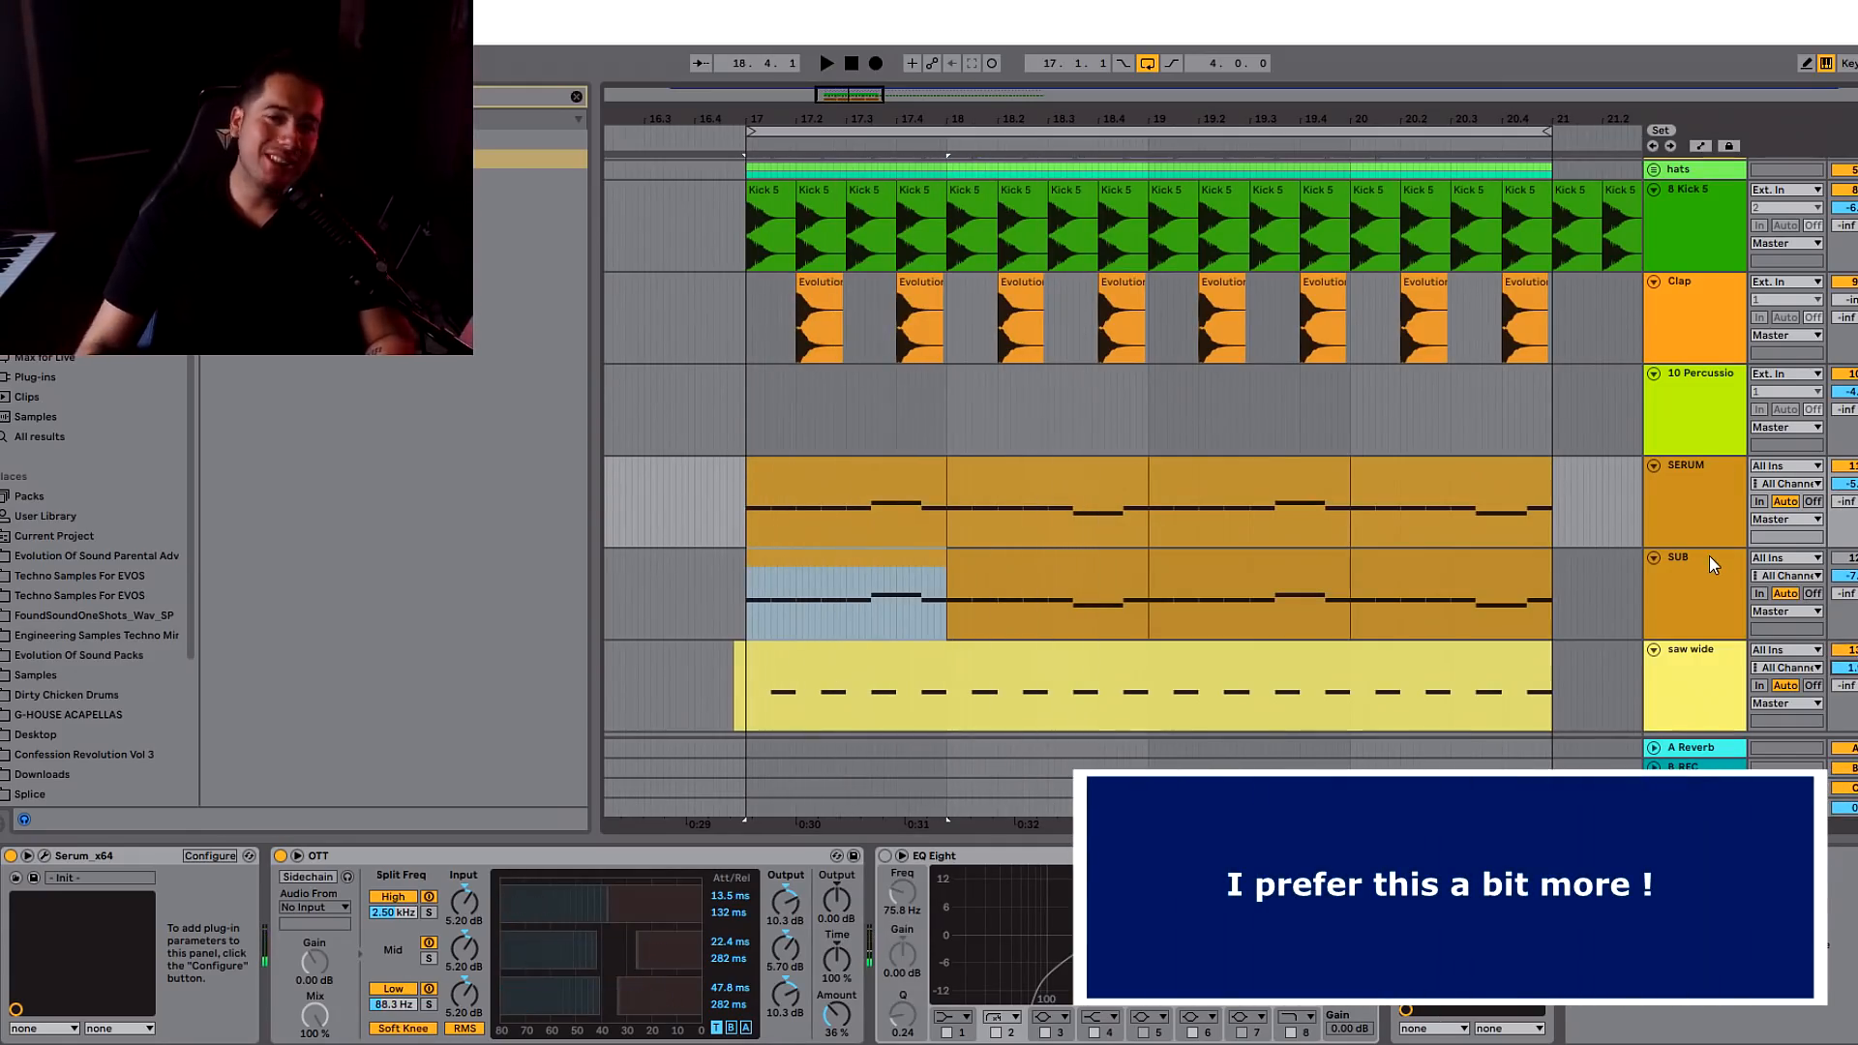
- Look over the arrangement's tracks, switch to the session mixer, and play the loop to check the levels
scroll(1417, 576, up, 4)
scroll(1444, 565, down, 3)
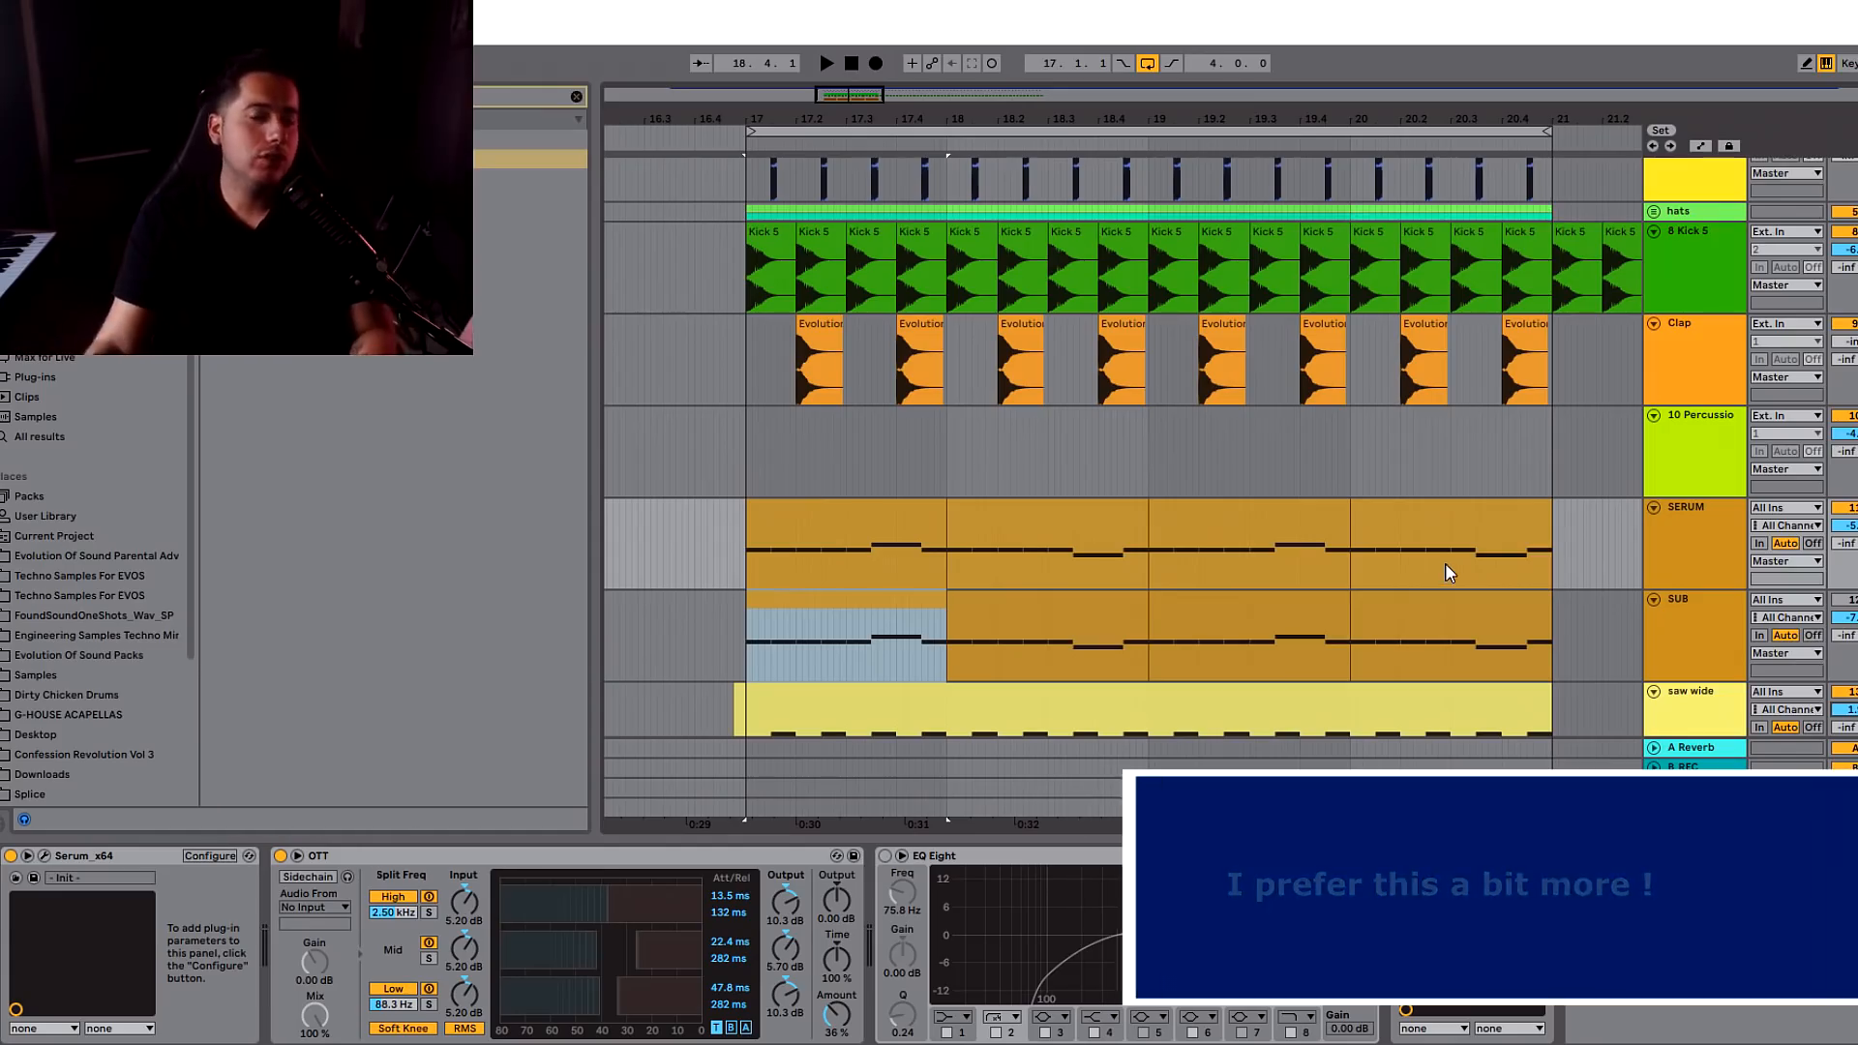
scroll(1276, 398, up, 3)
scroll(1277, 398, up, 2)
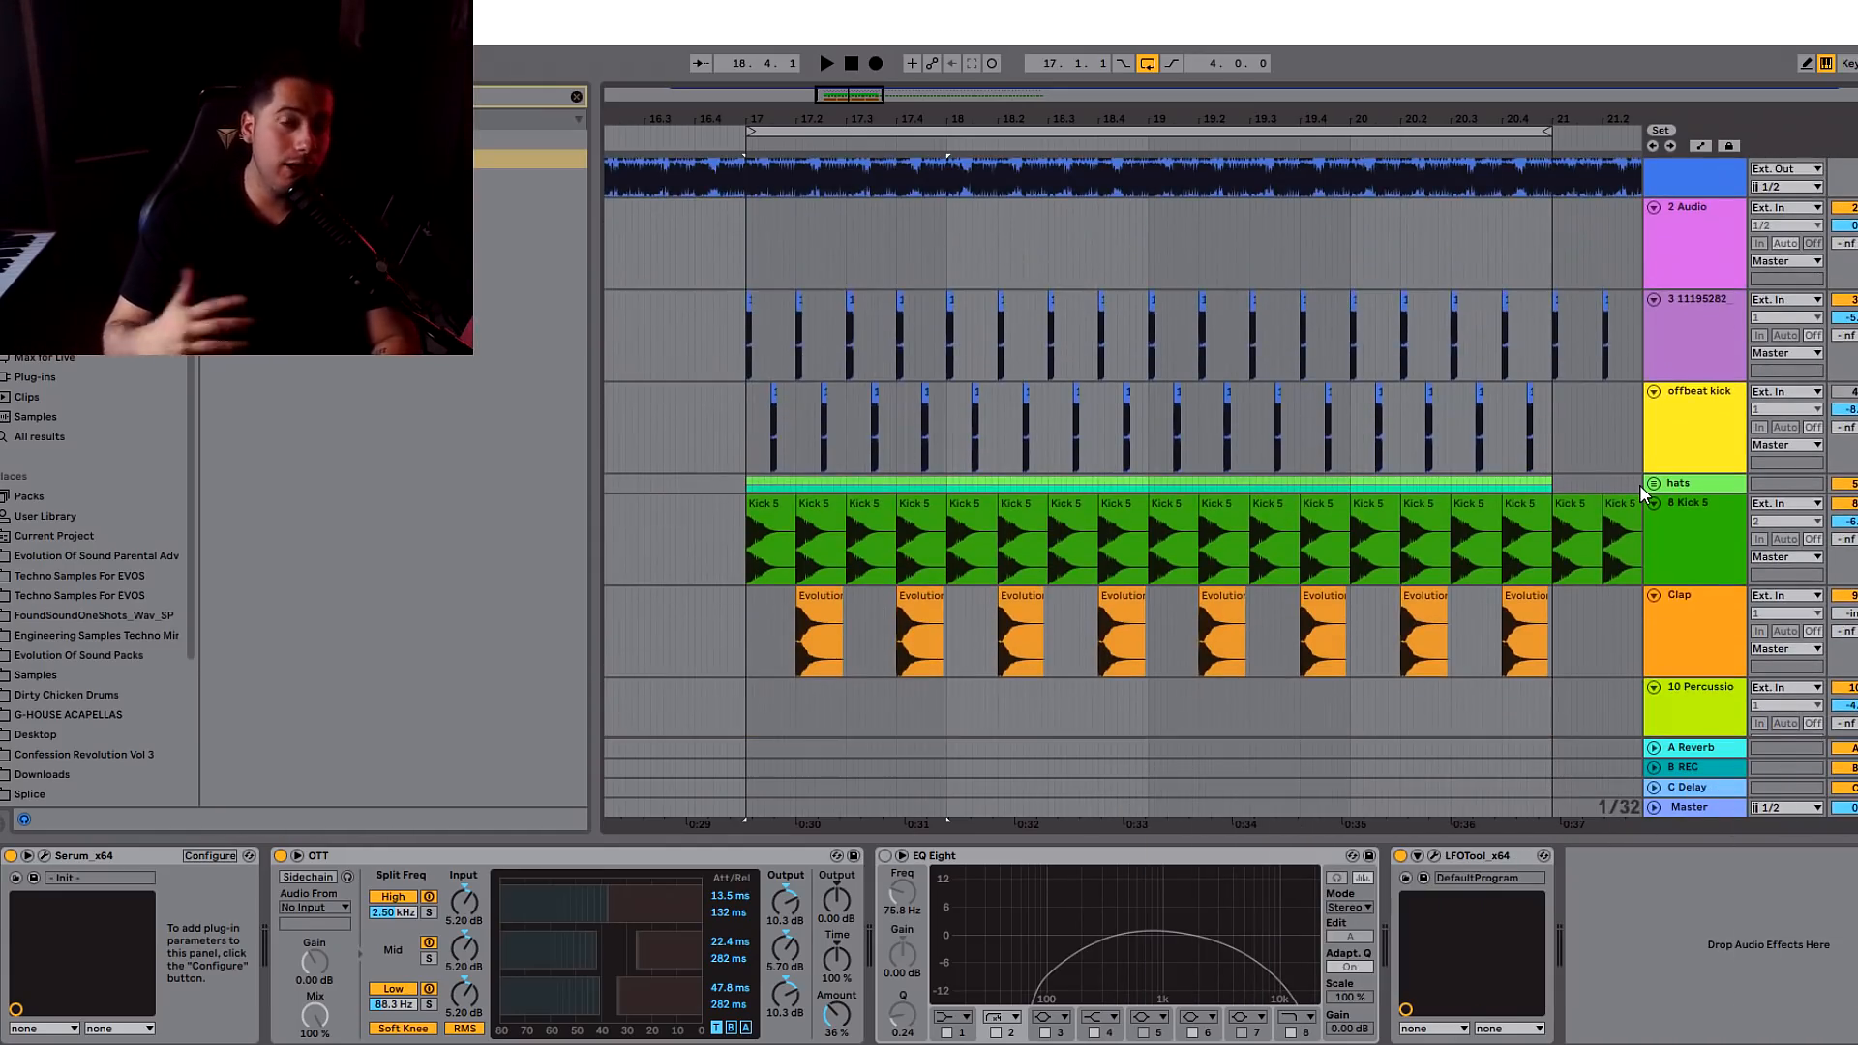
key(Tab)
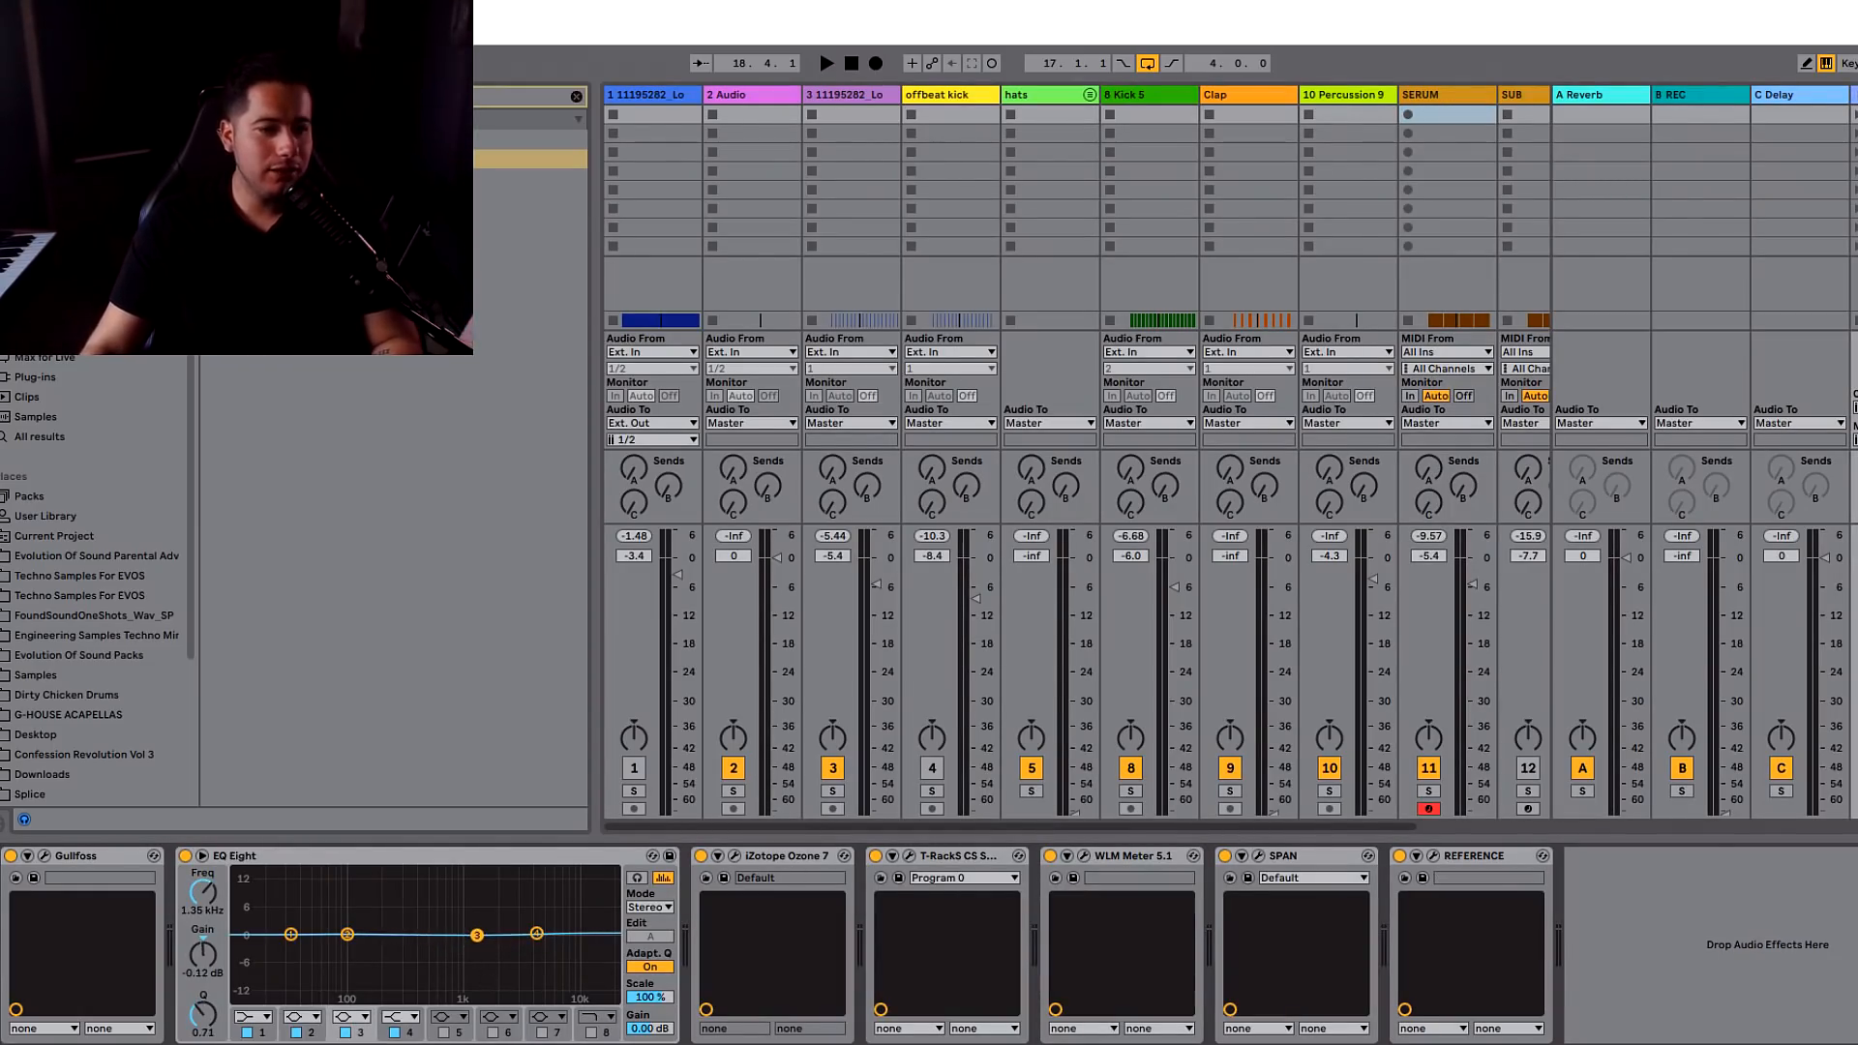
key(space)
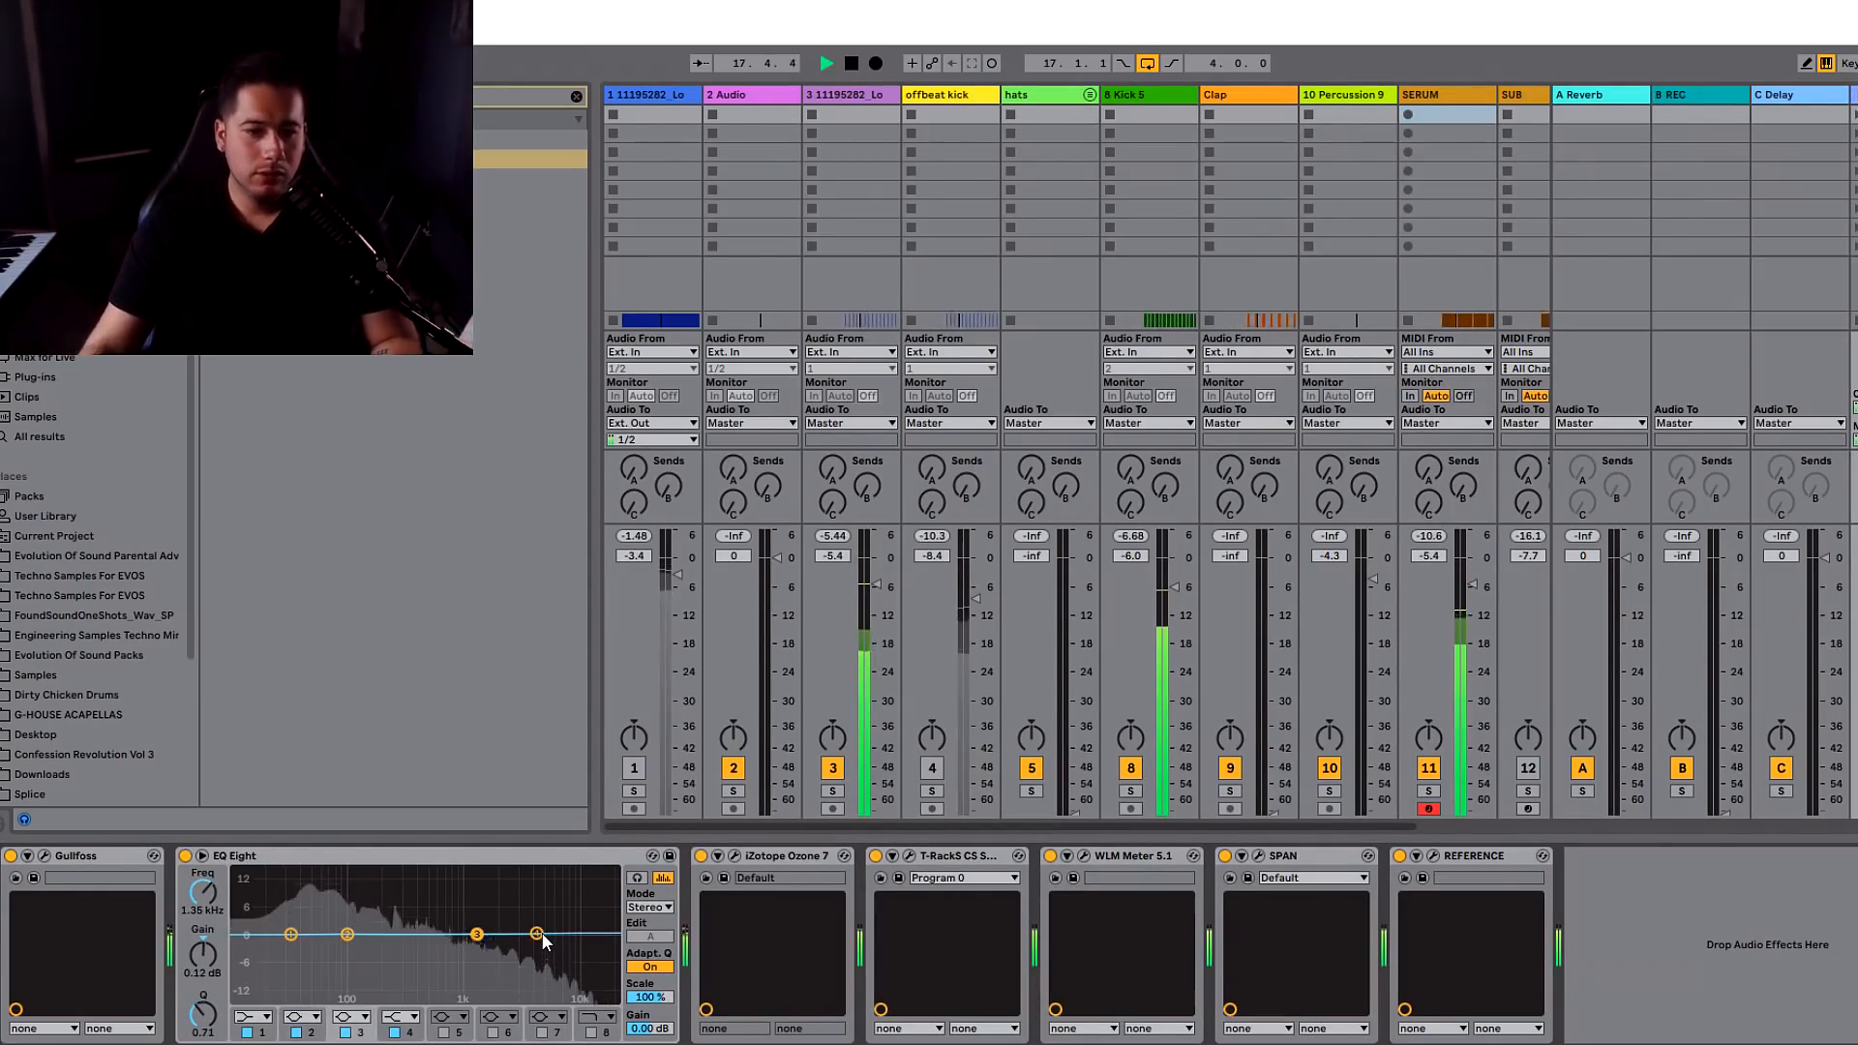
key(space)
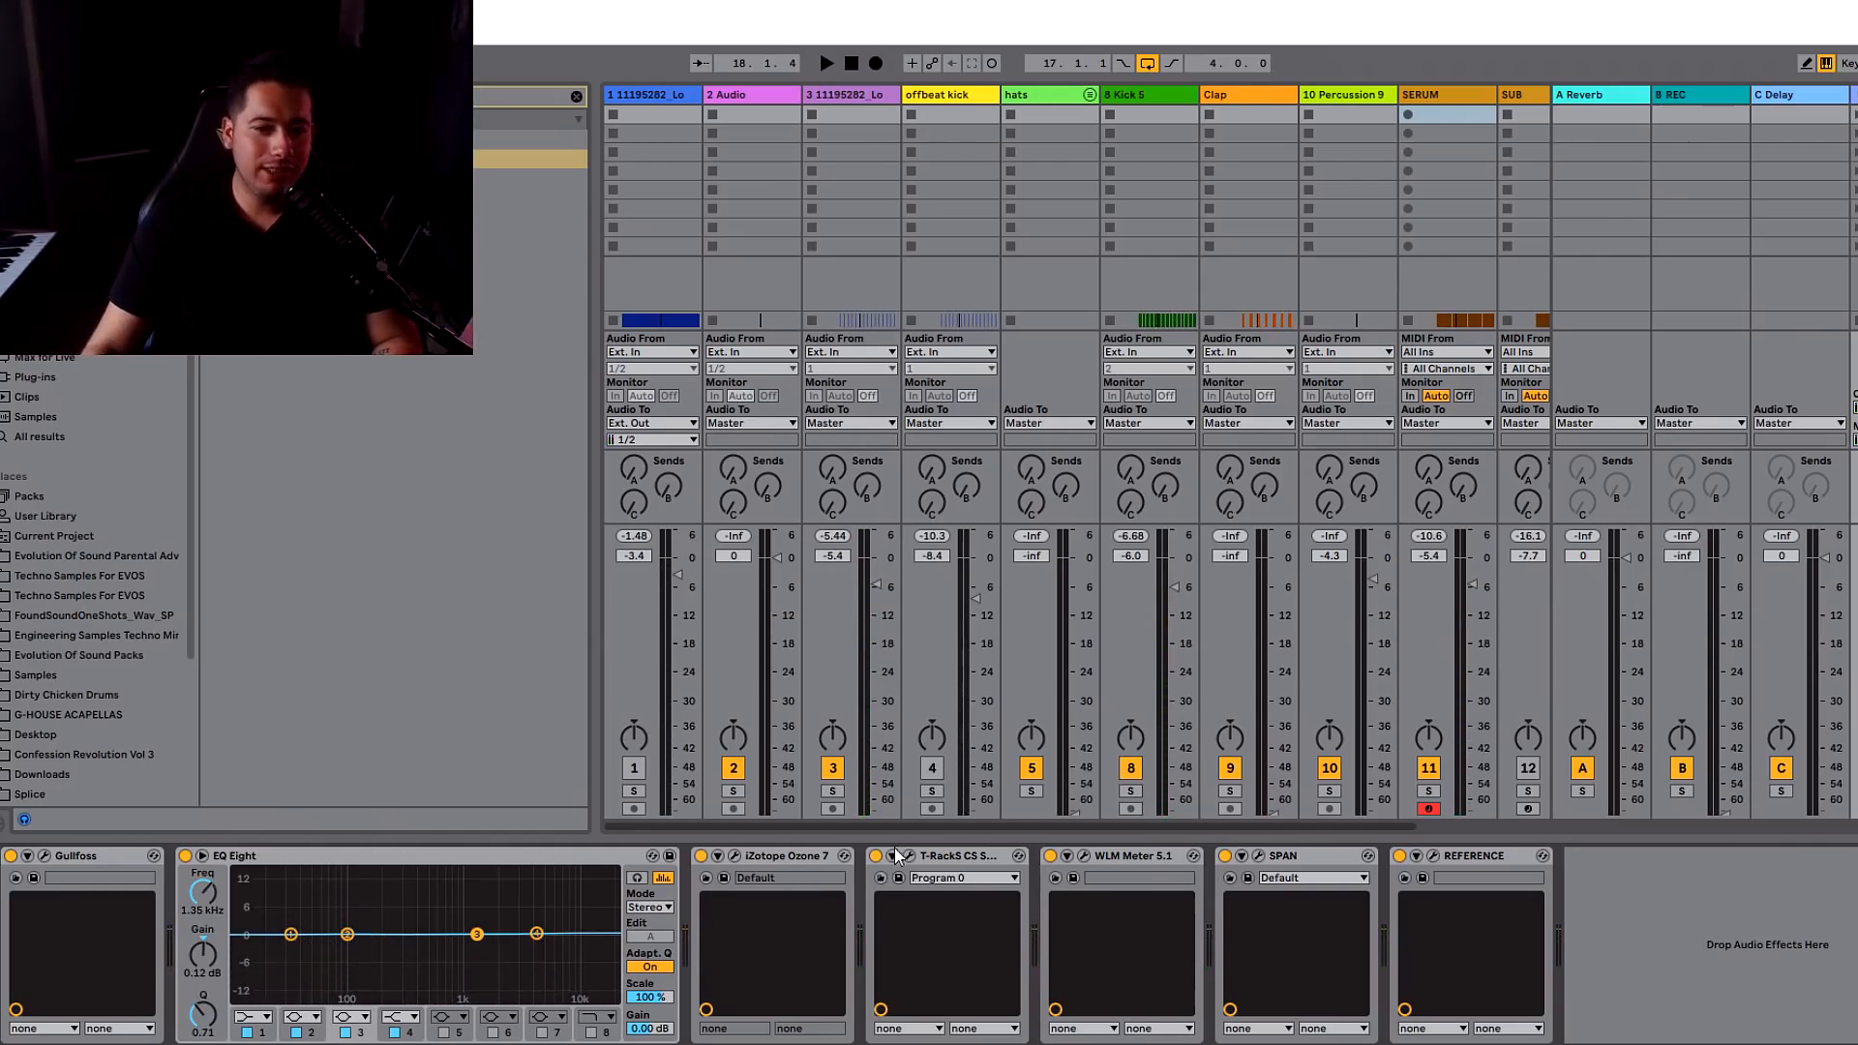
- Open iZotope Ozone 7 with its preset manager, close both, and return to the arrangement view
click(733, 857)
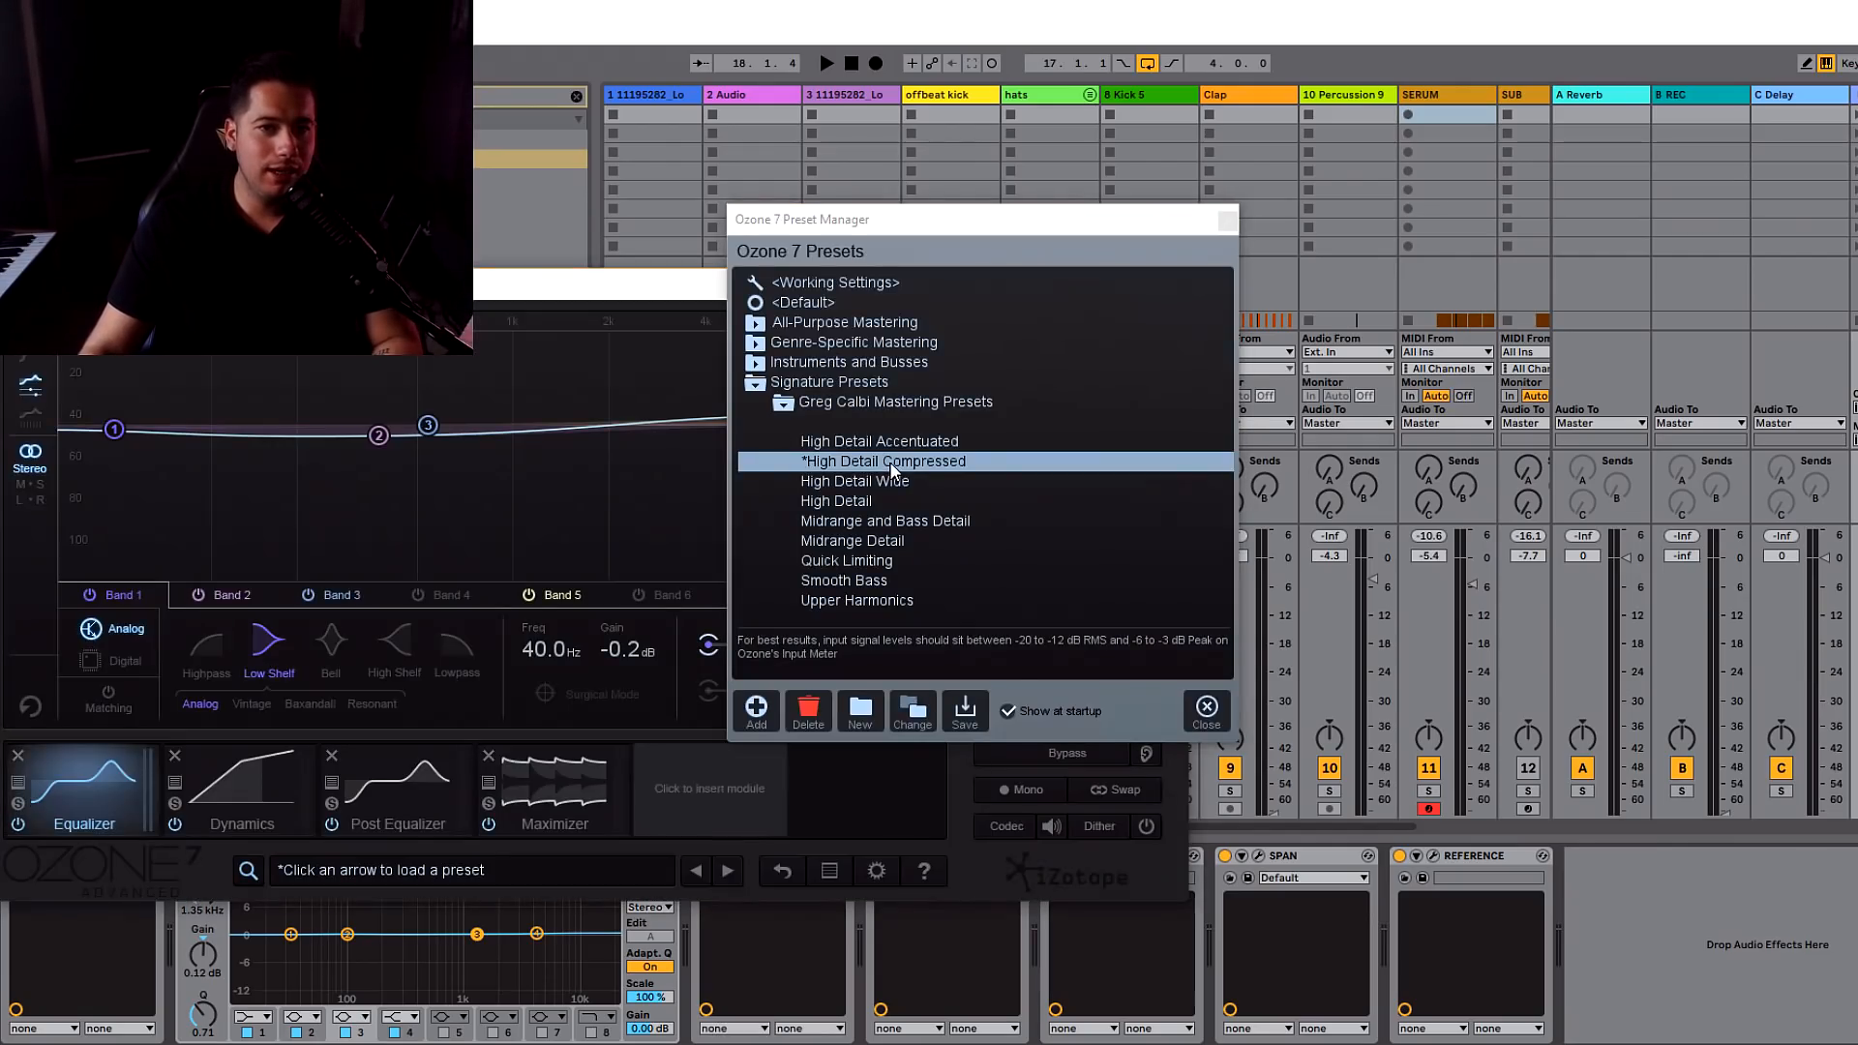
click(1227, 222)
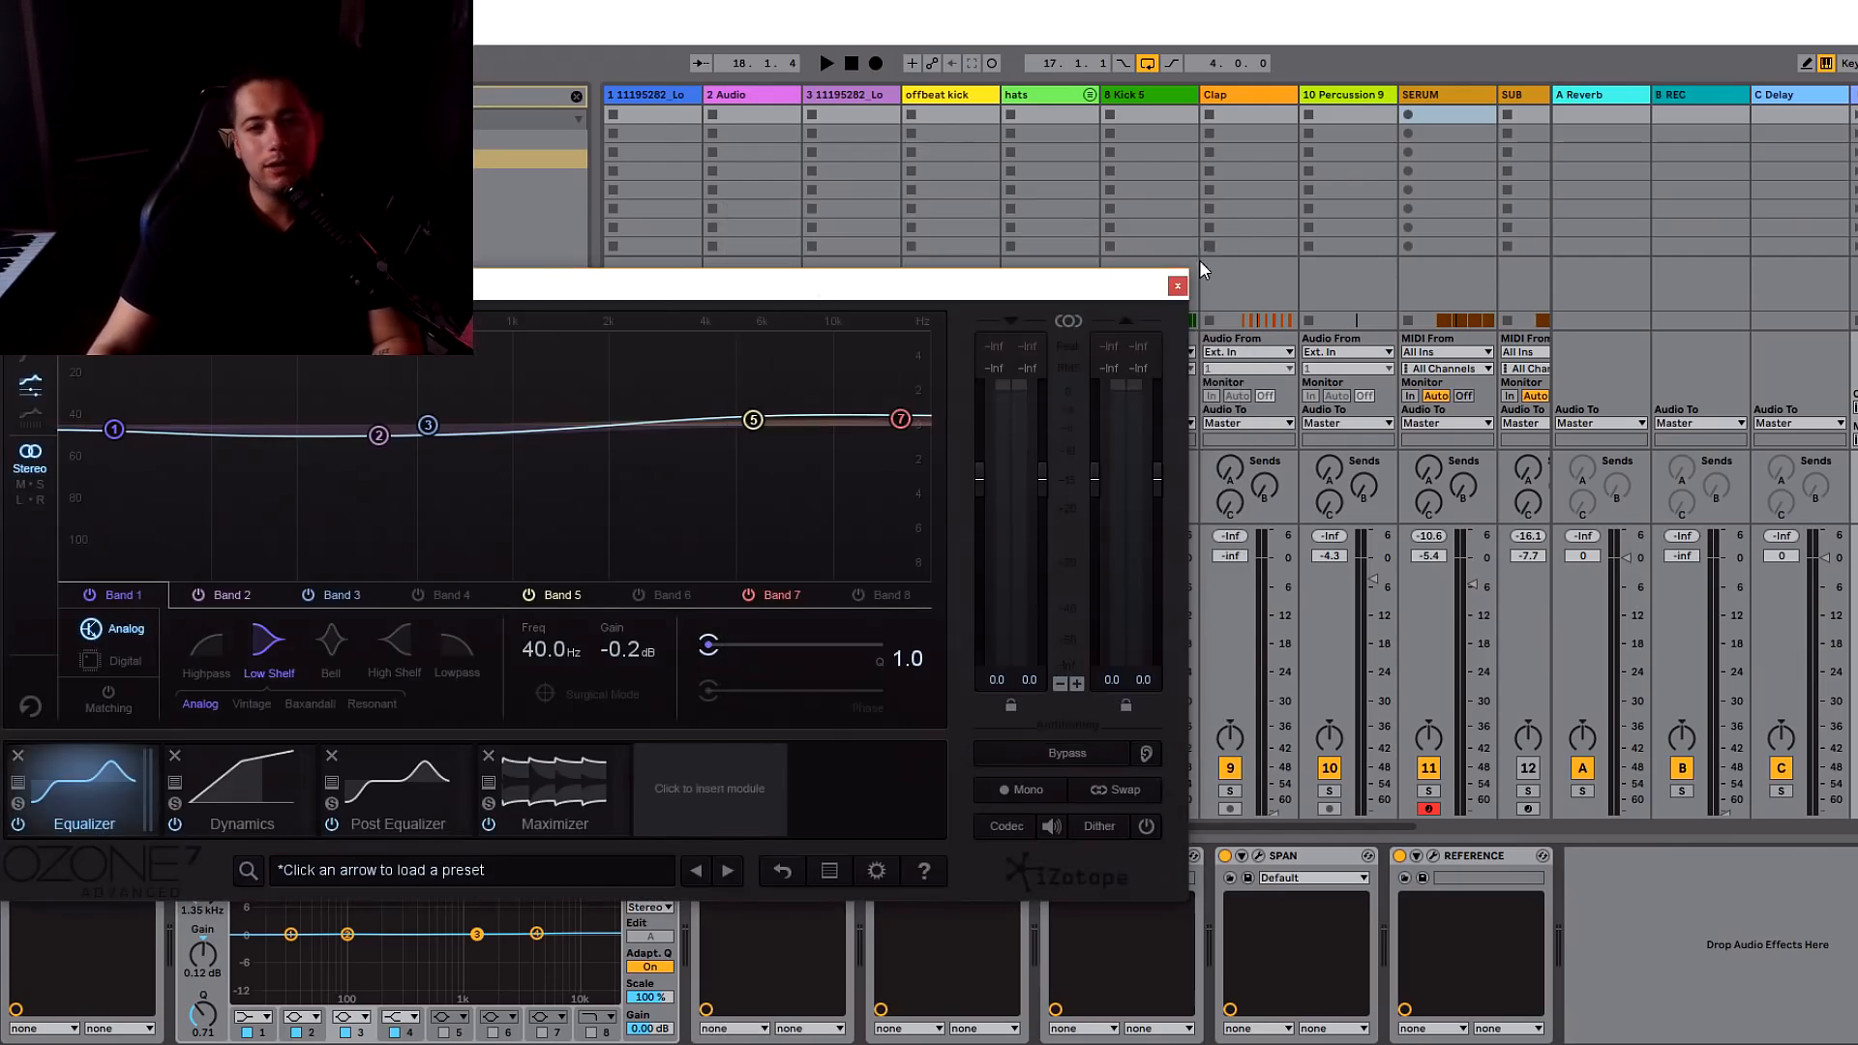
click(1175, 287)
key(Tab)
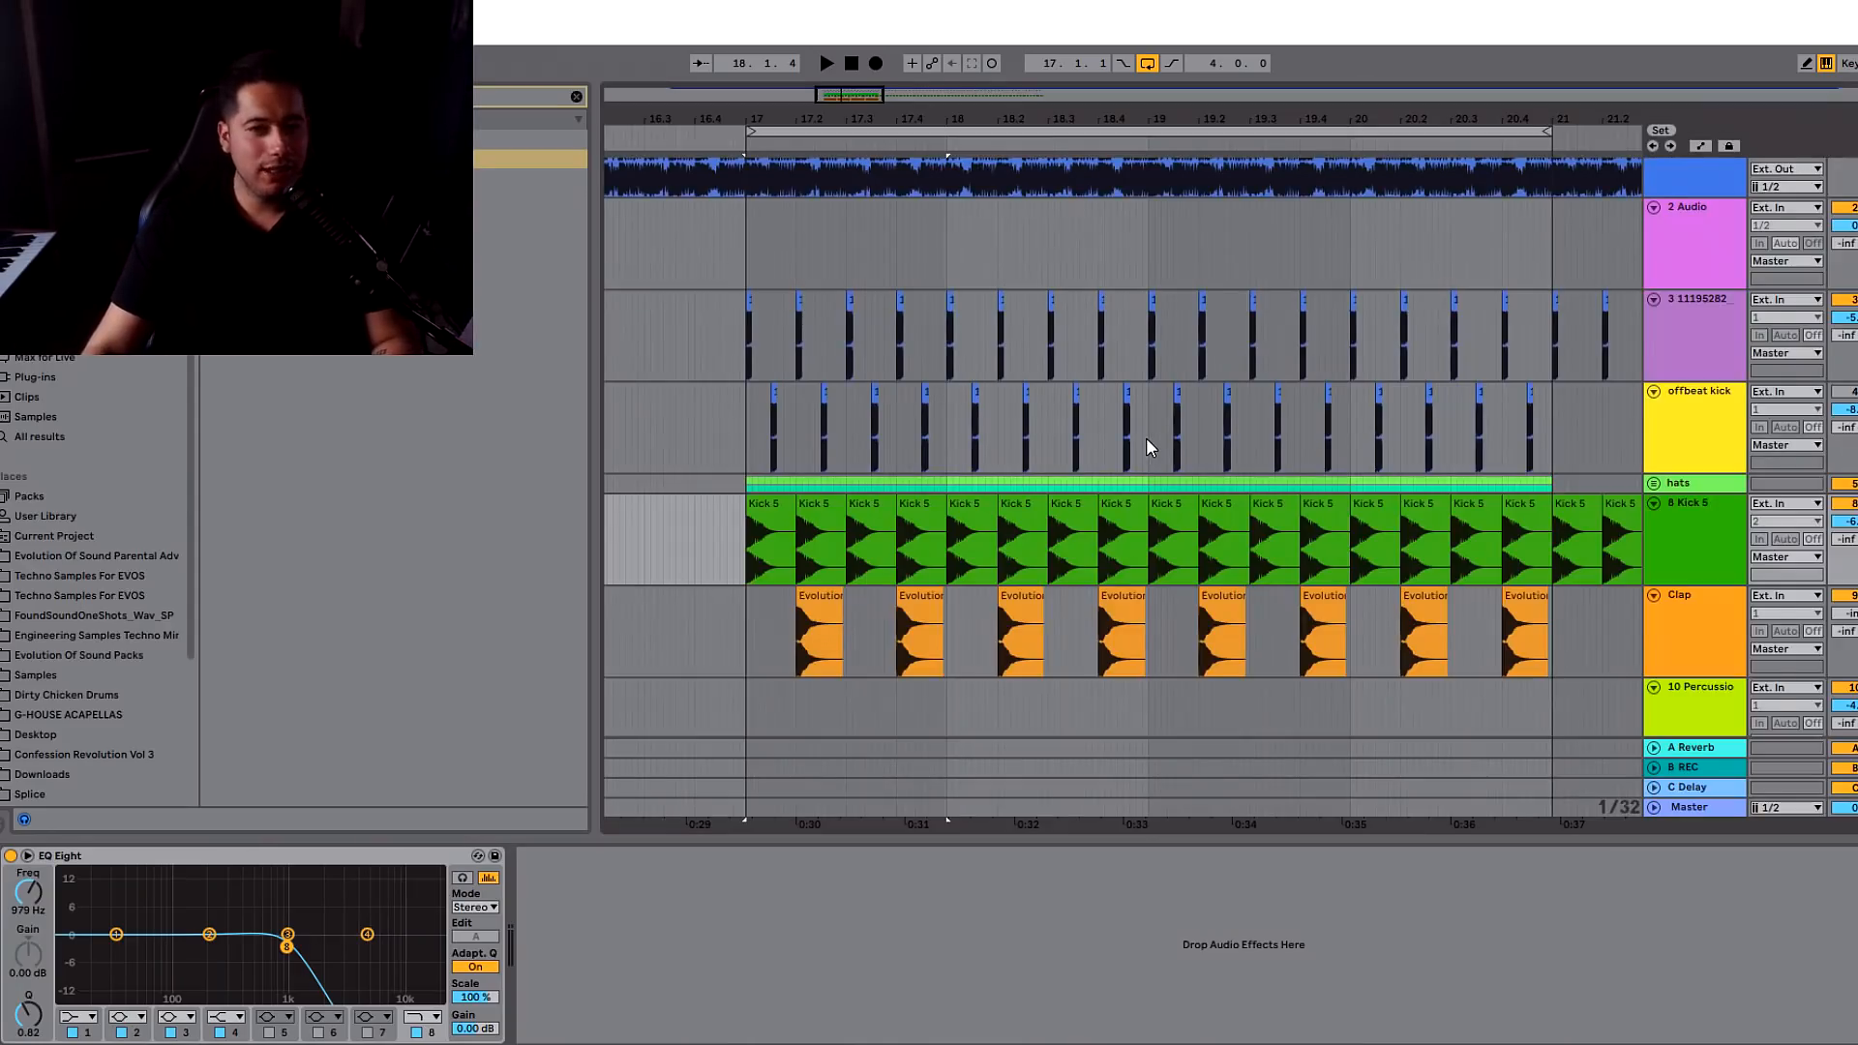
key(h)
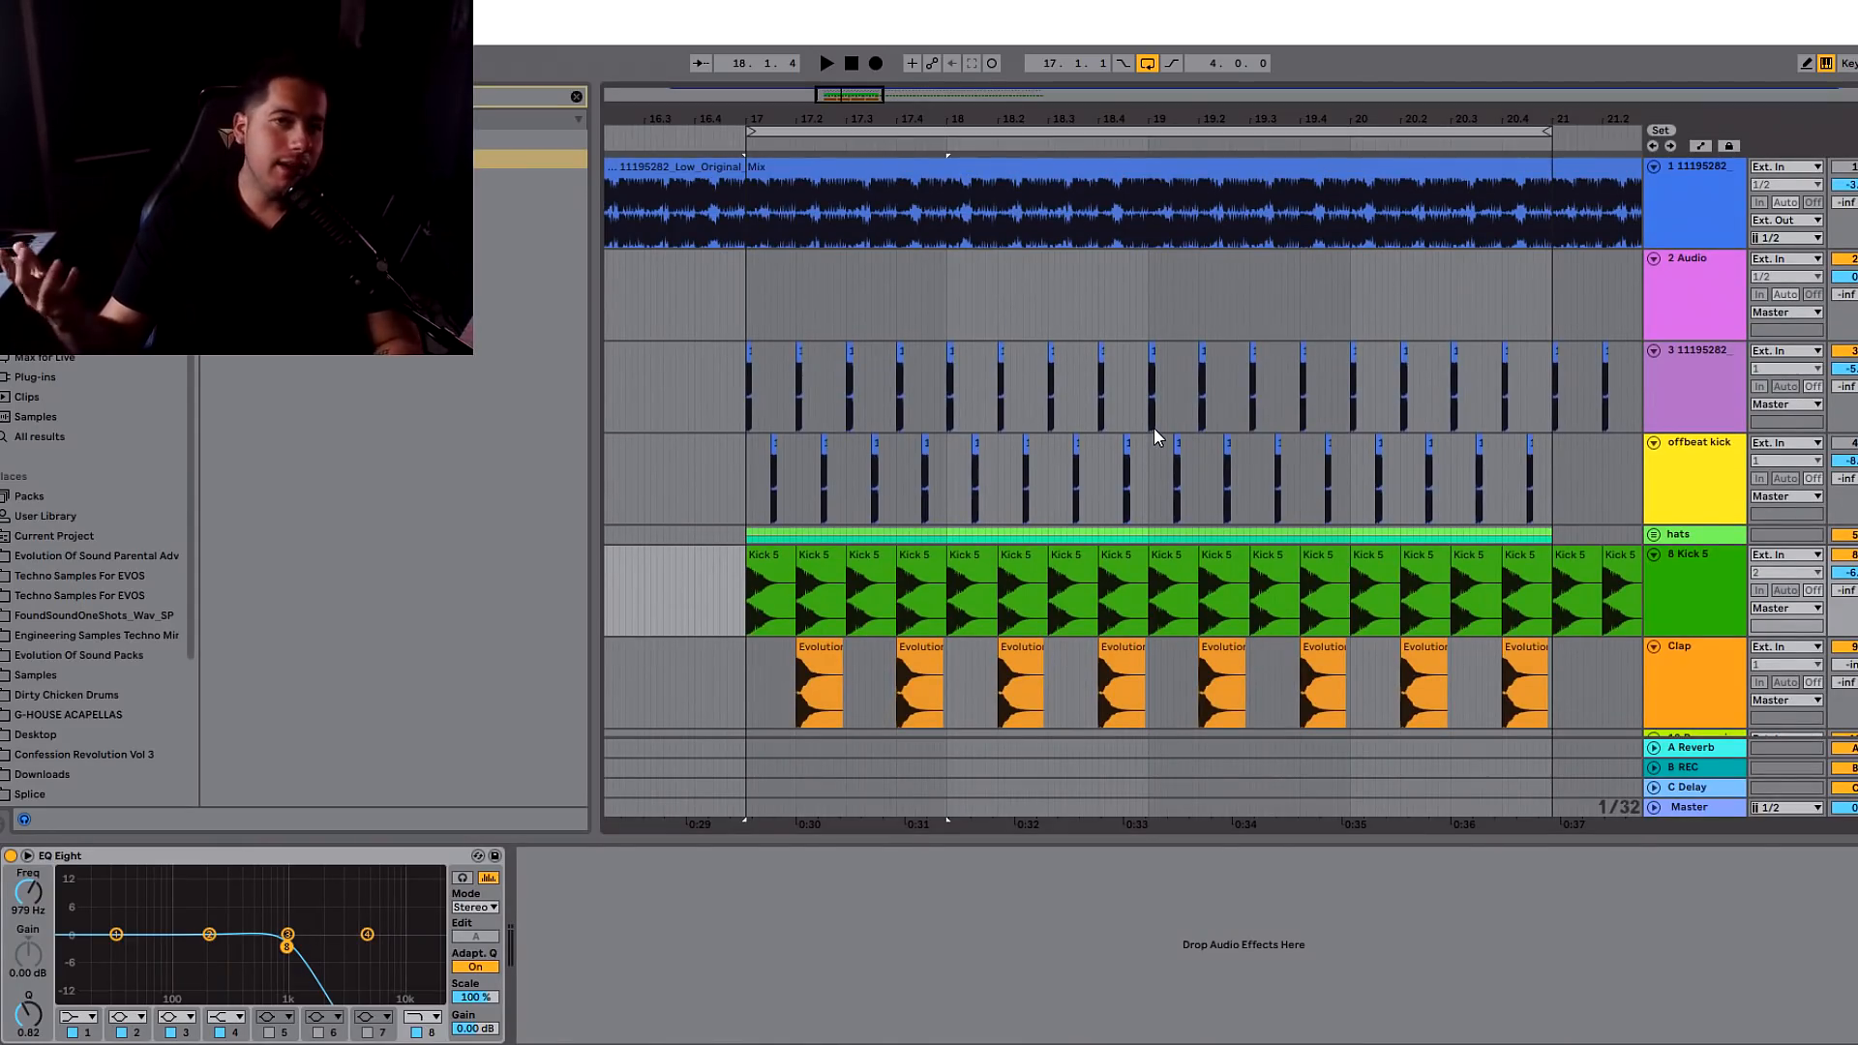